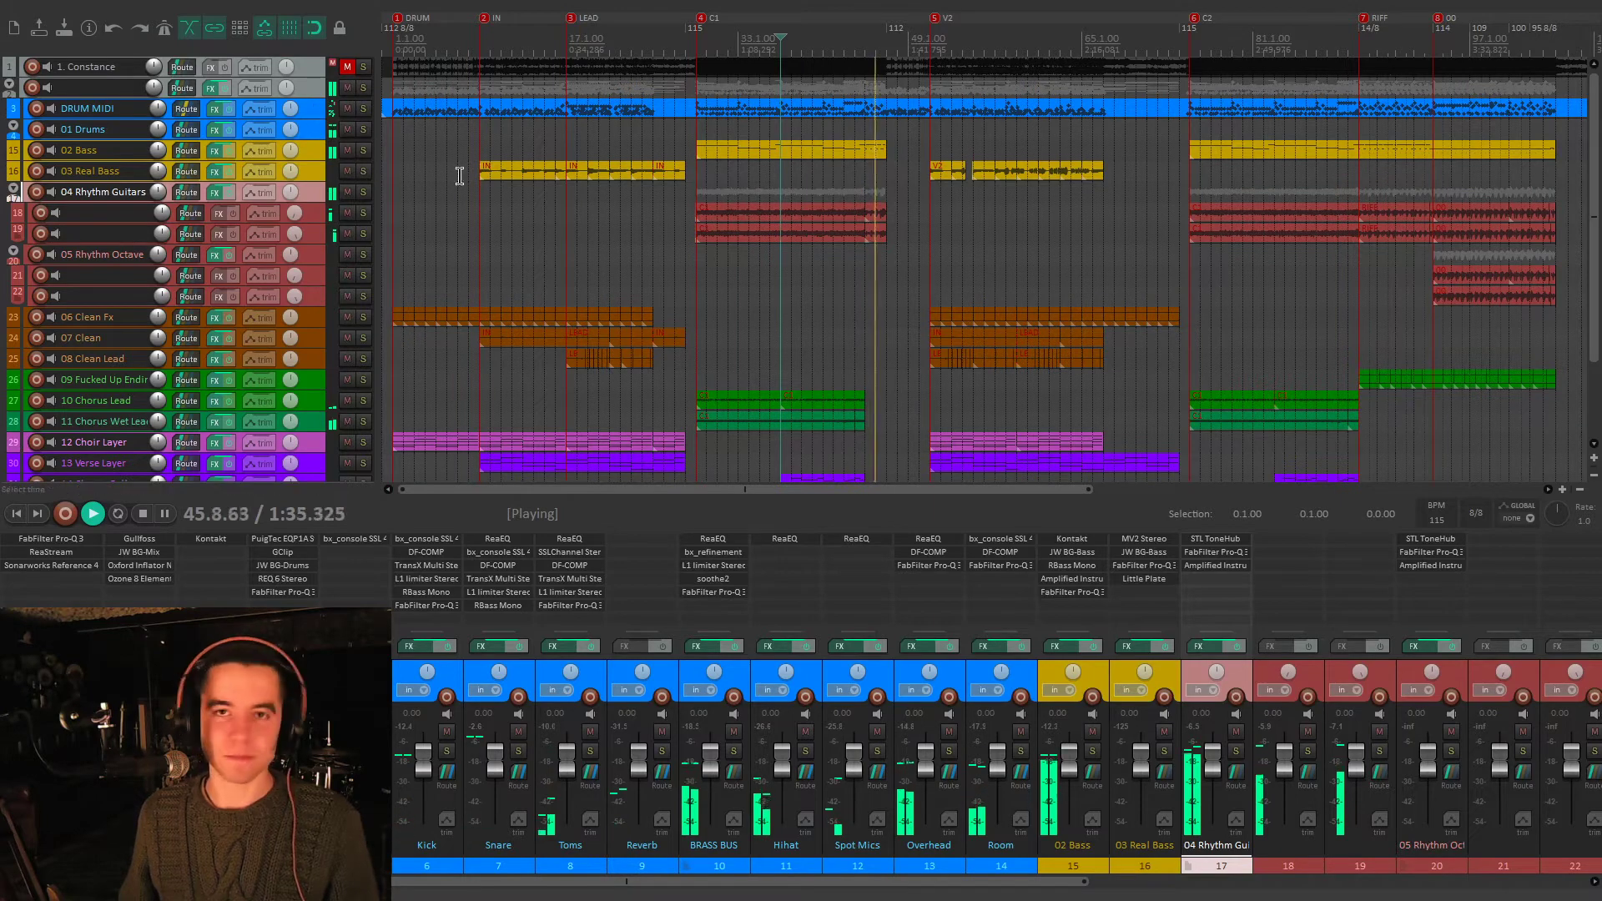
- Stop playback and return the edit cursor to the start of the project
key("space")
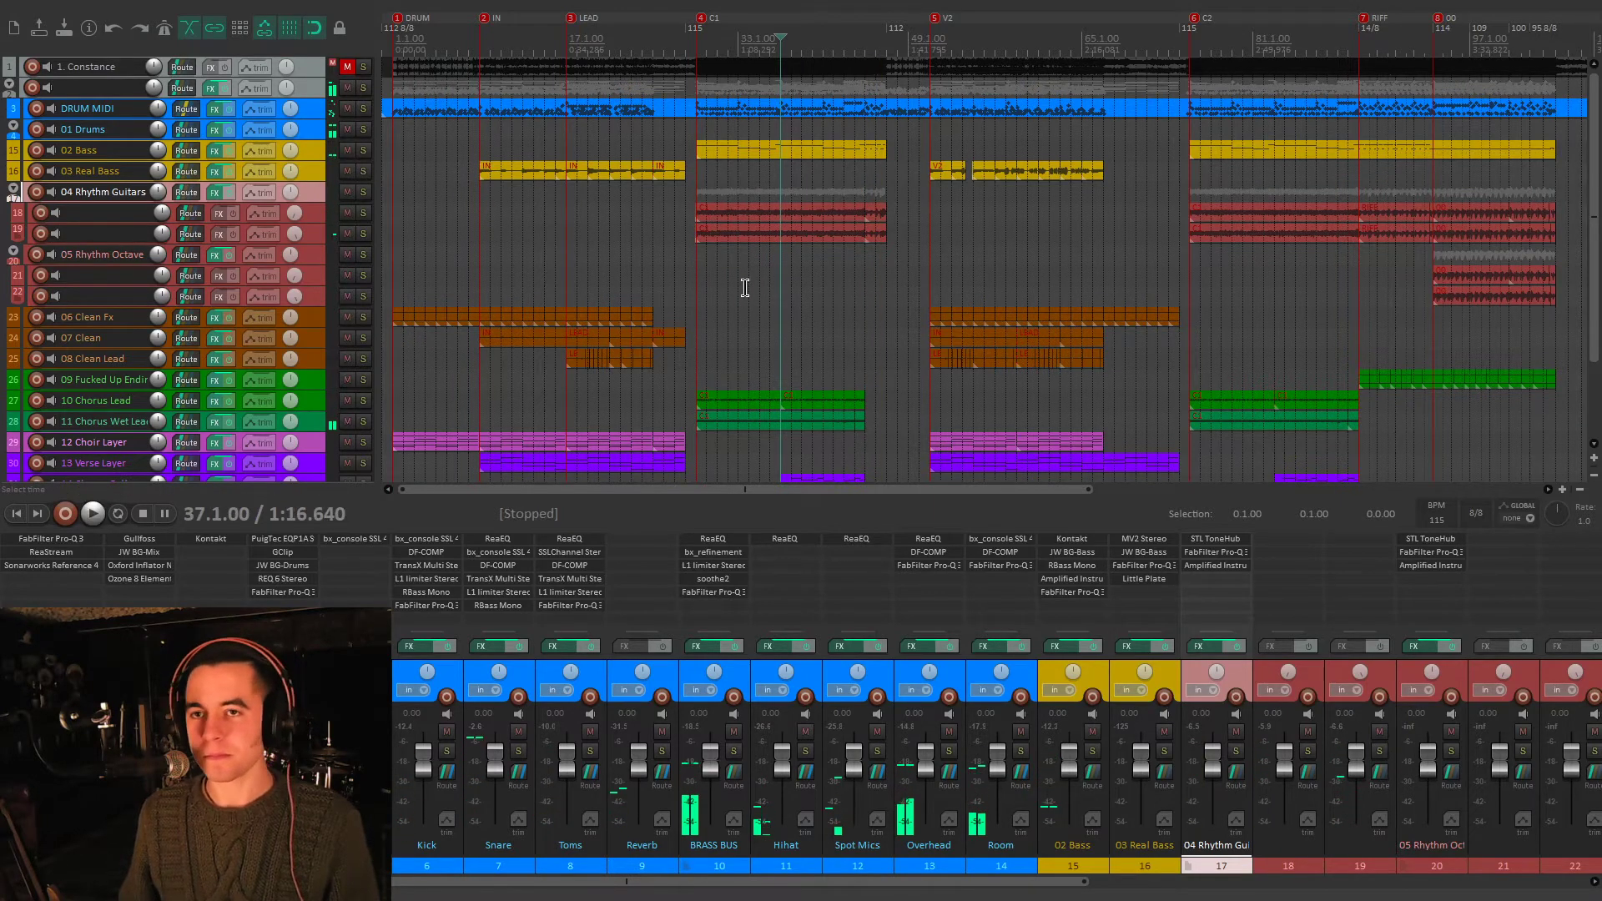
left_click(745, 288)
key("w")
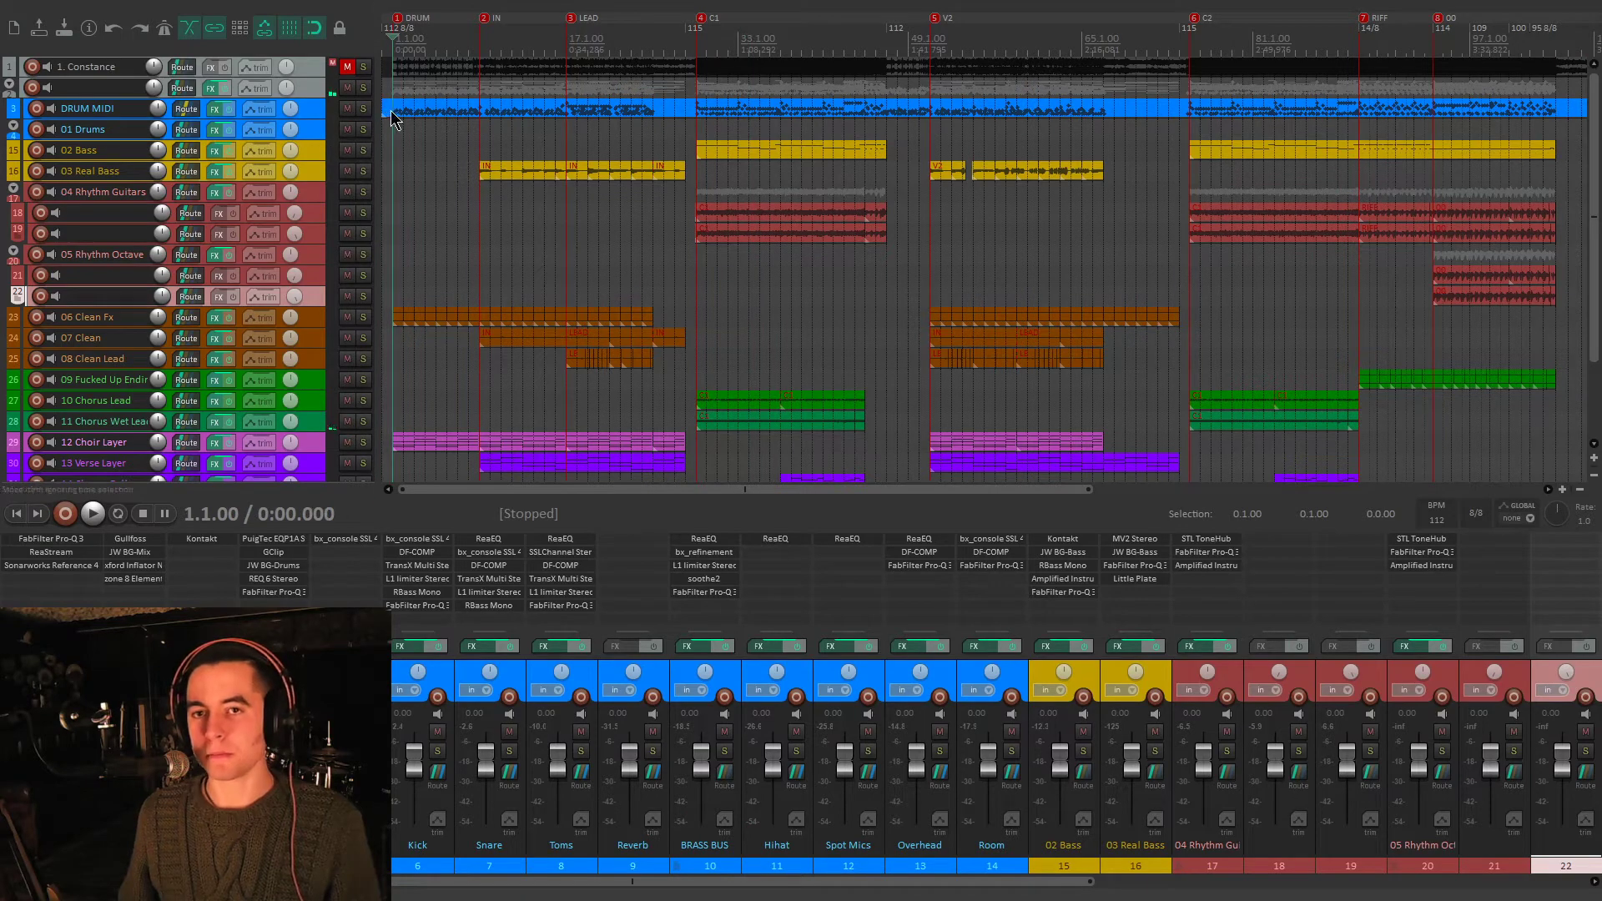
- Bypass the Gullfoss, JW BG-Mix and Oxford Inflator effects on the mix bus
scroll(992, 750, "left", 1)
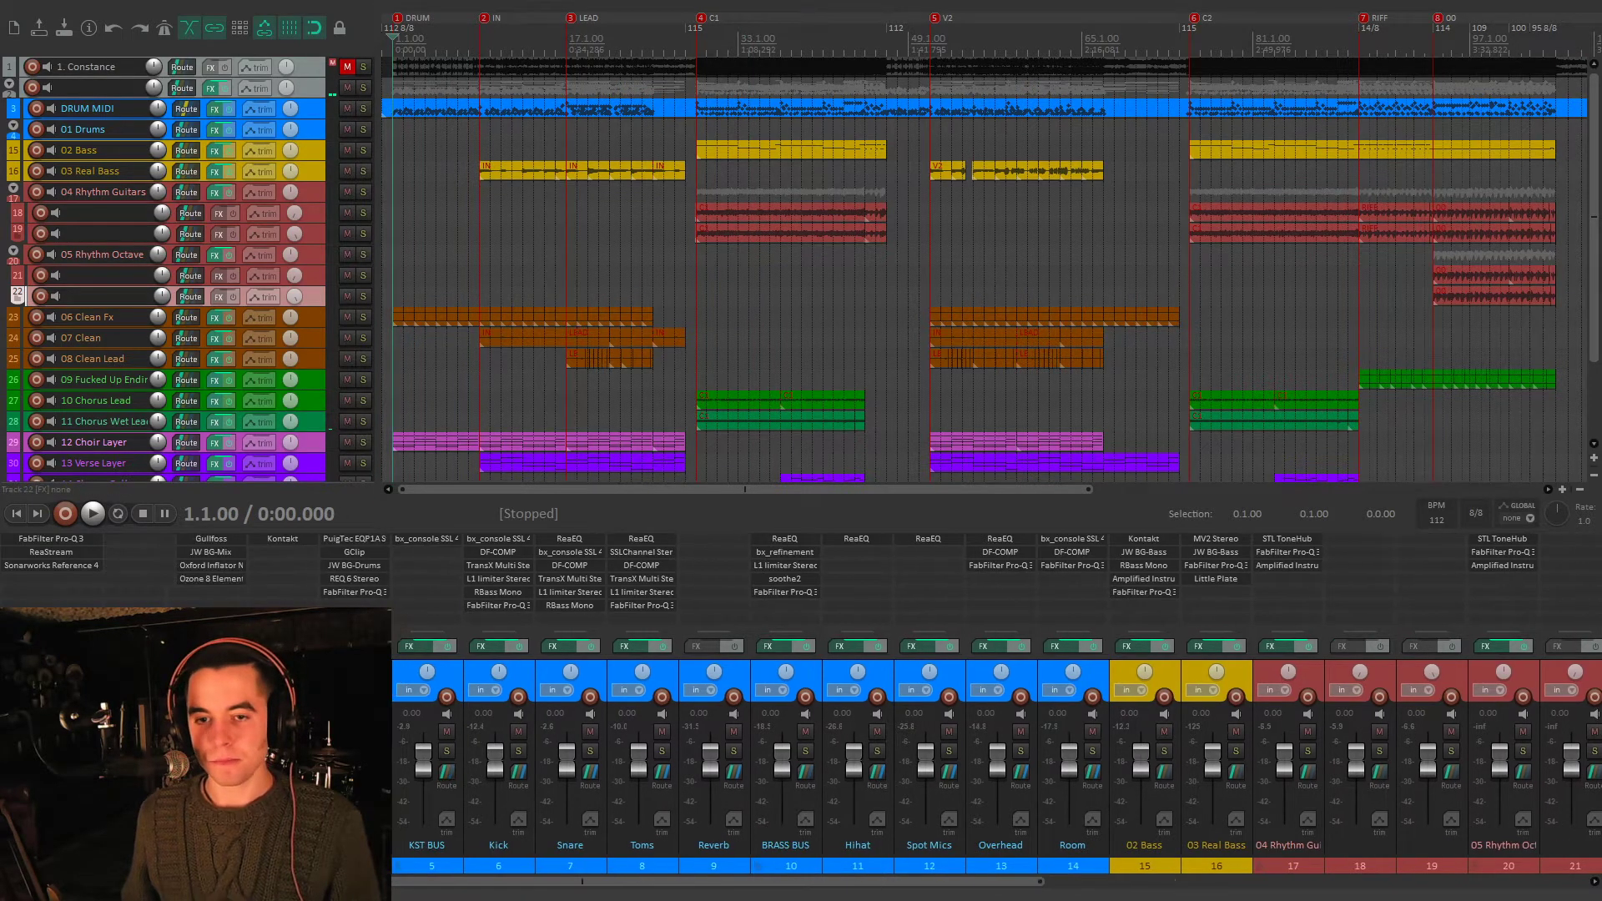
left_click(233, 541, "shift")
left_click(233, 554, "shift")
left_click(233, 569, "shift")
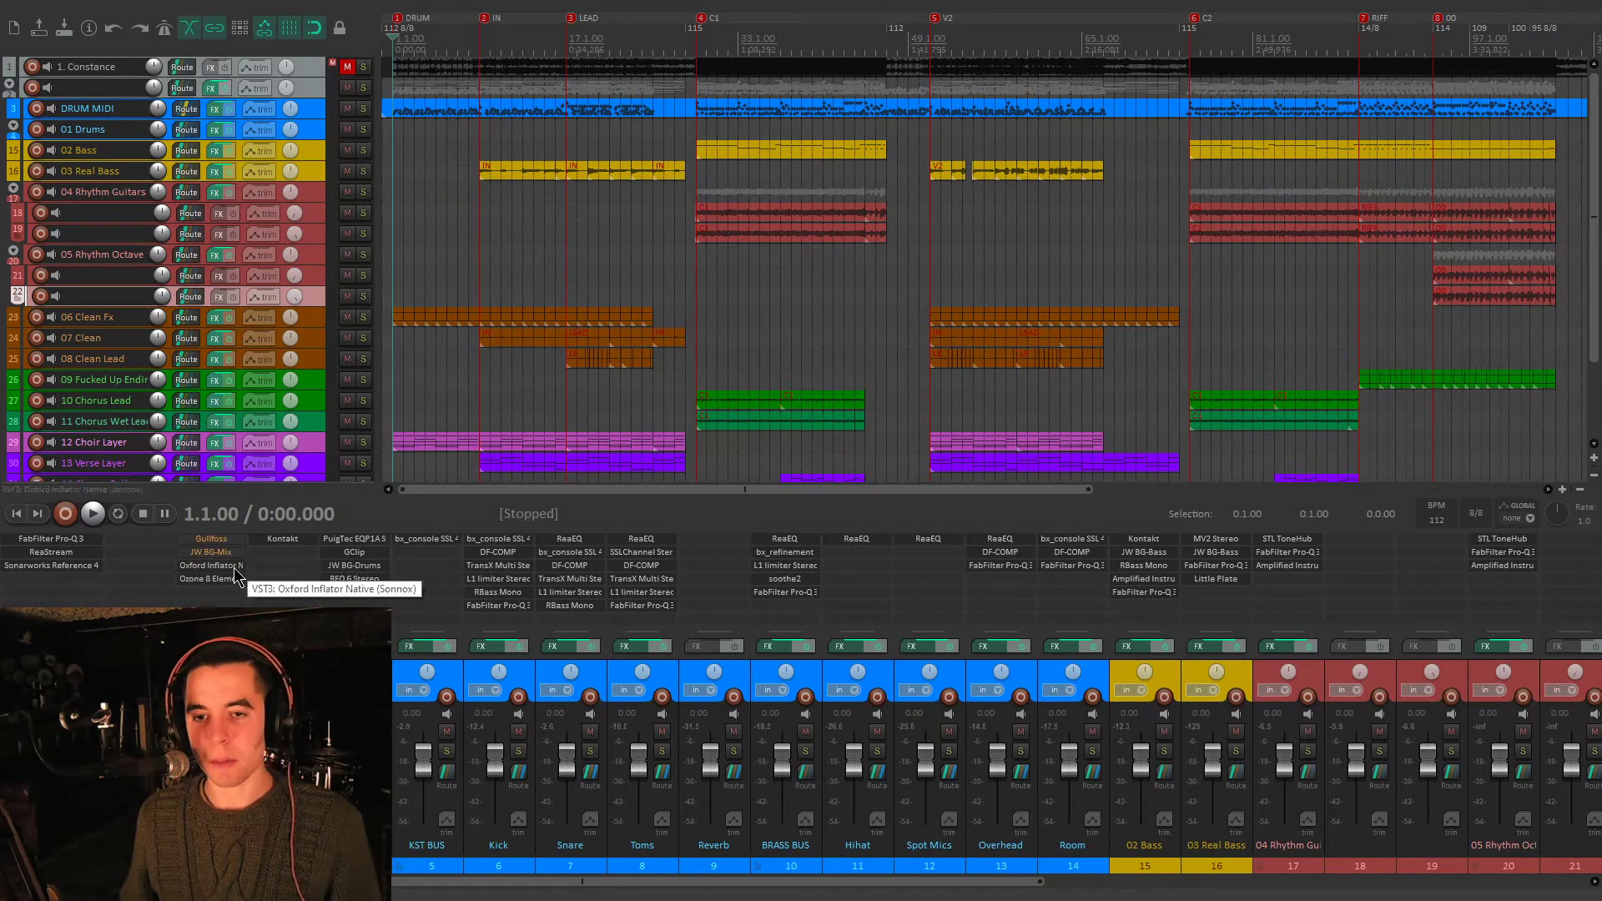
- Open the DRUM MIDI track's Kontakt instrument and view the full kit of GGD - P4 Kit
left_click(308, 539)
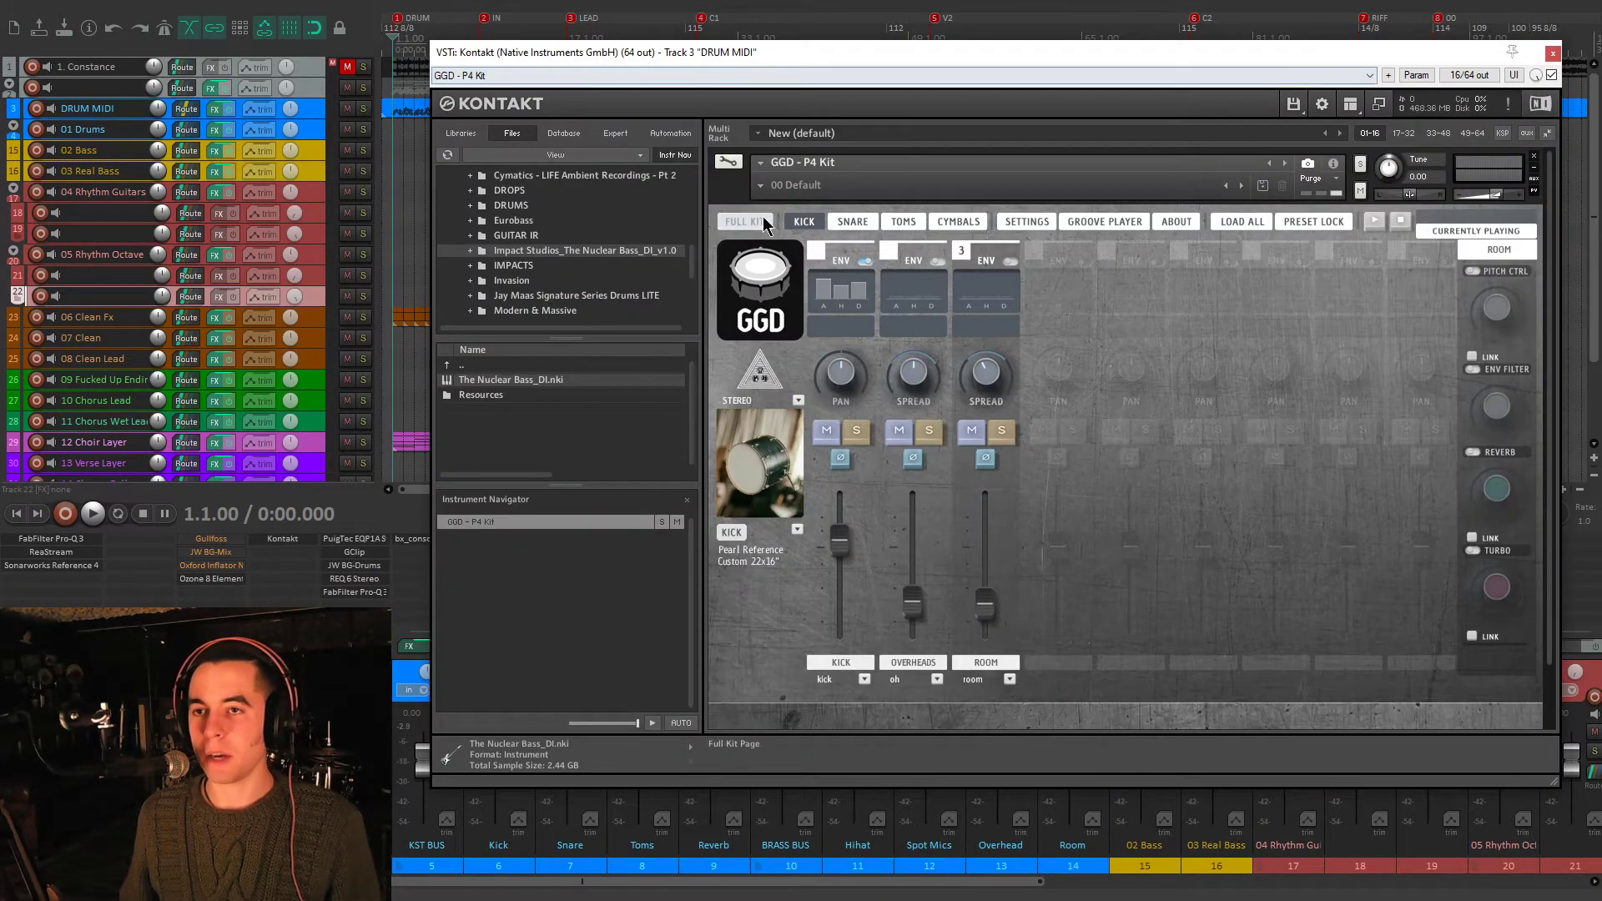
left_click_drag(819, 56, 822, 89)
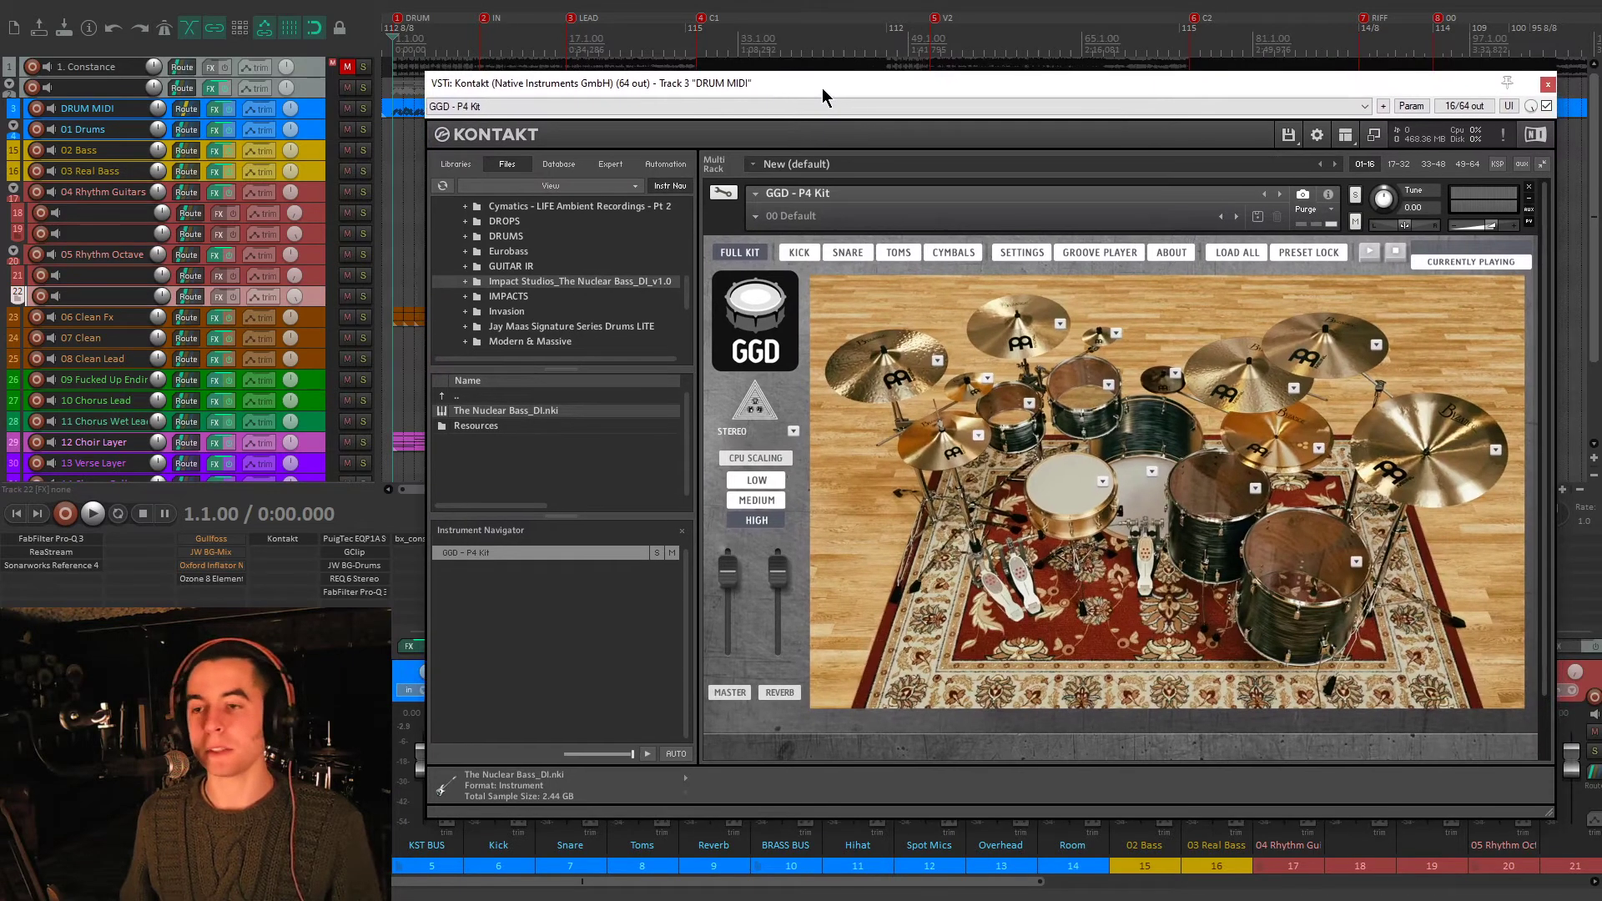
left_click_drag(975, 78, 974, 75)
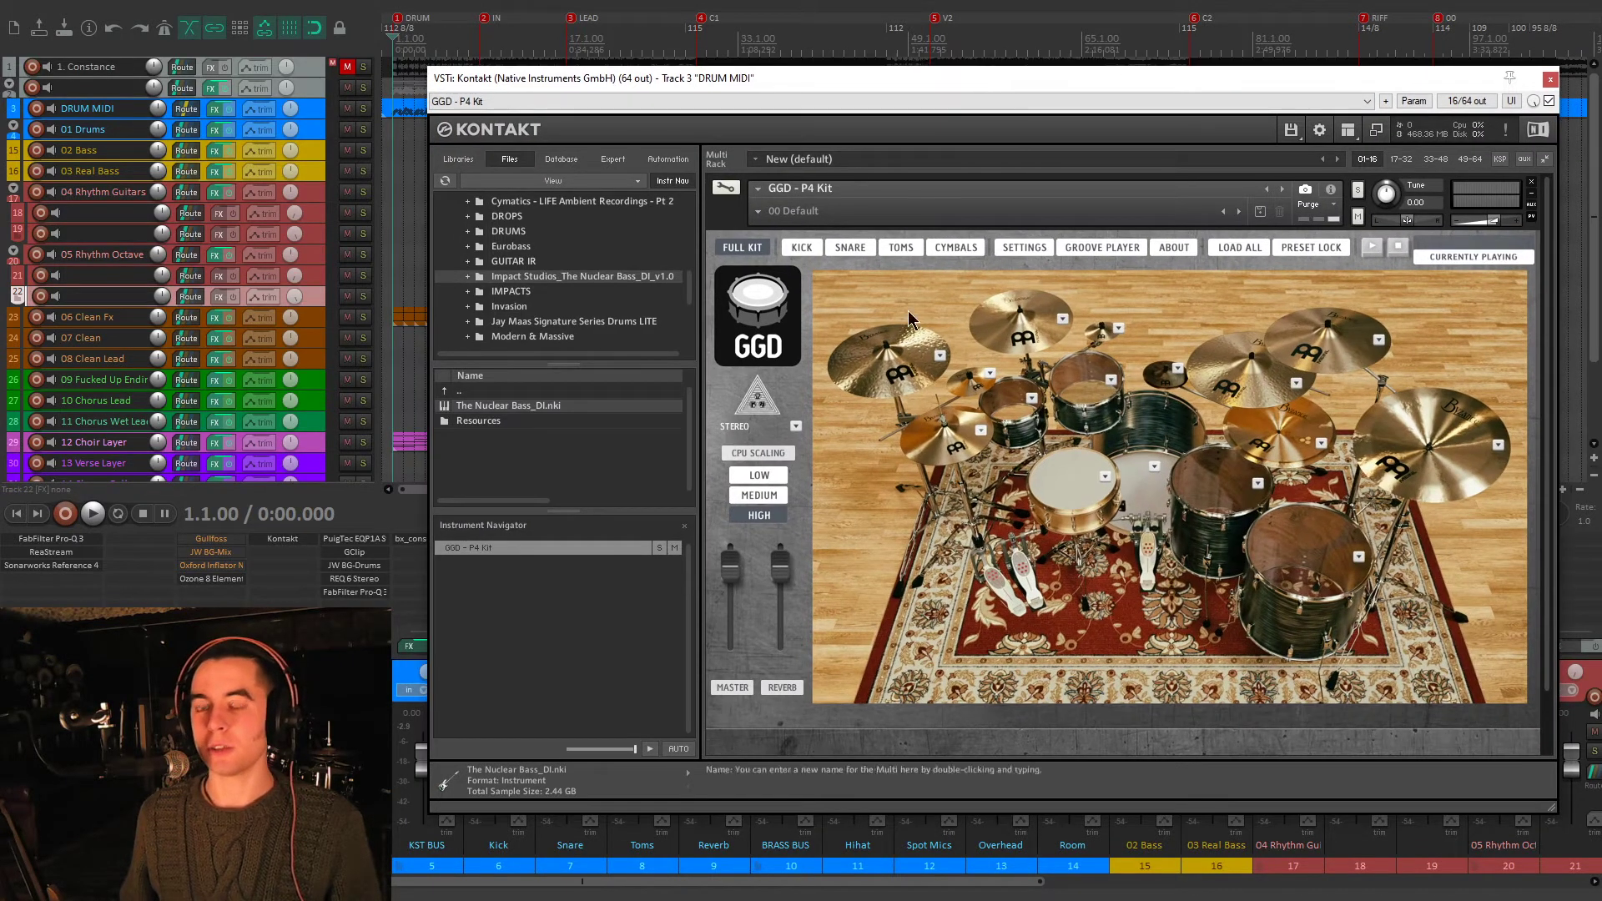
left_click_drag(948, 98, 951, 109)
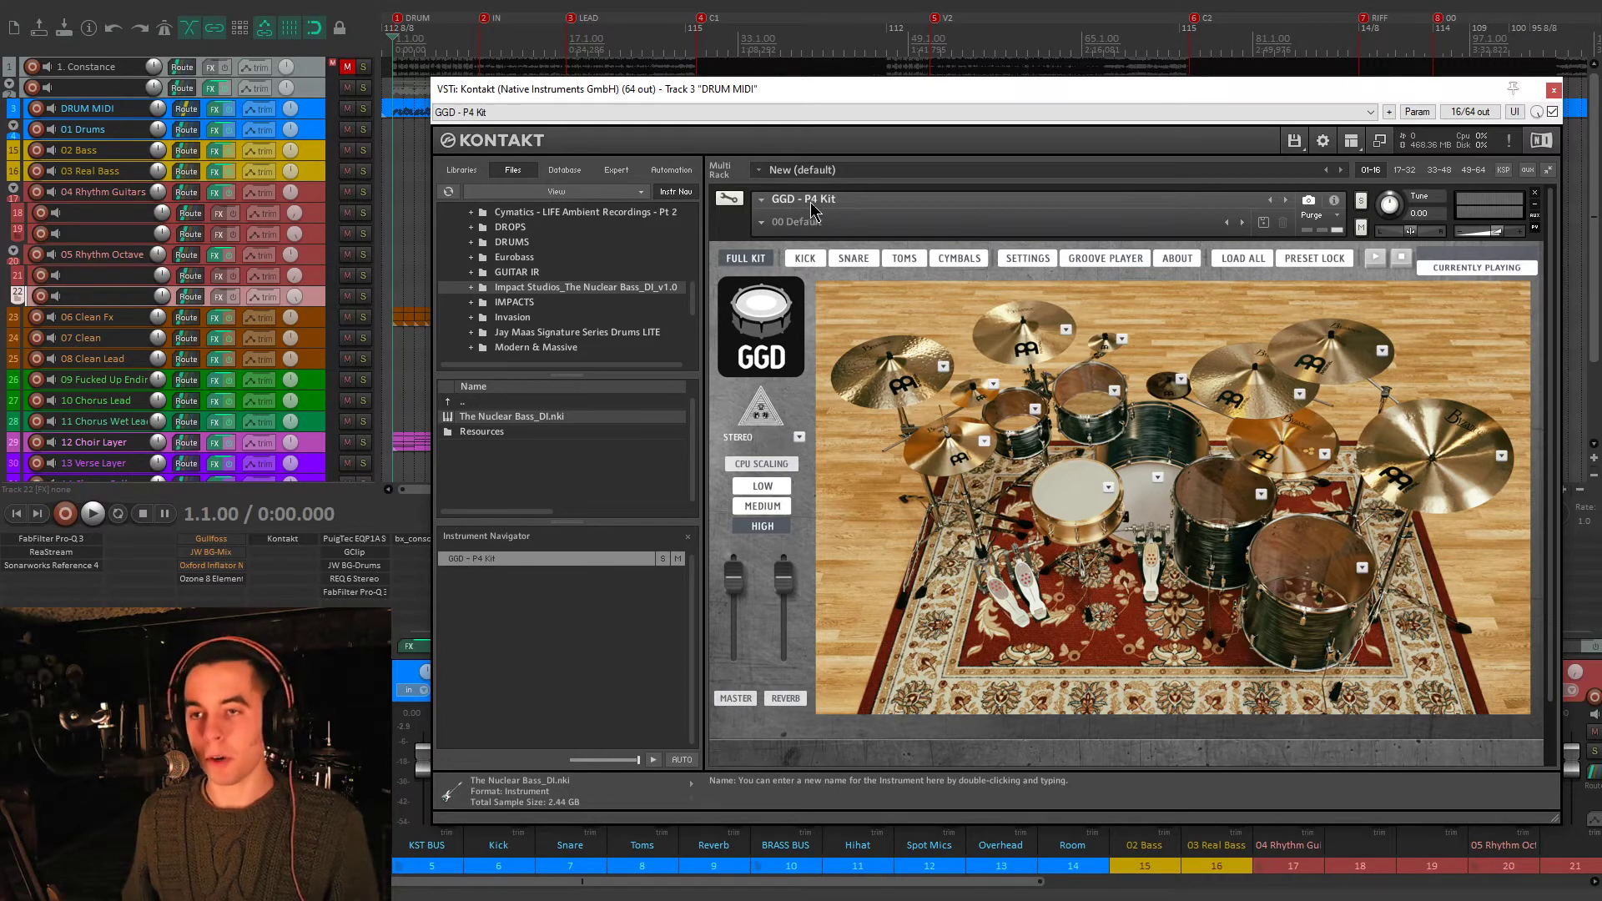
left_click_drag(890, 85, 888, 82)
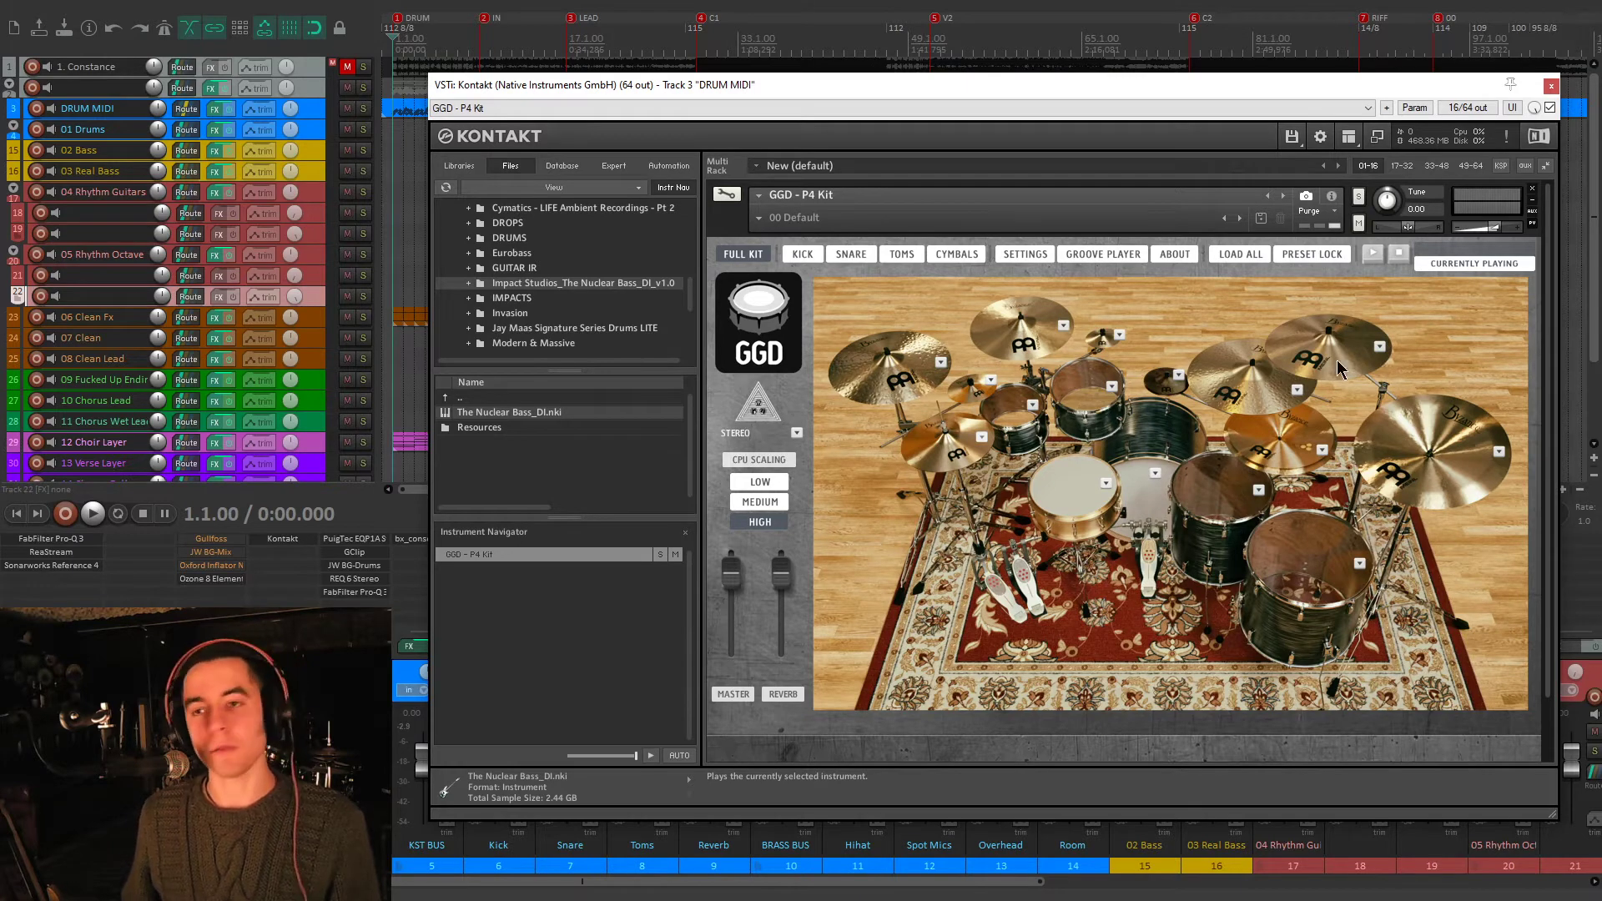
left_click_drag(860, 86, 849, 76)
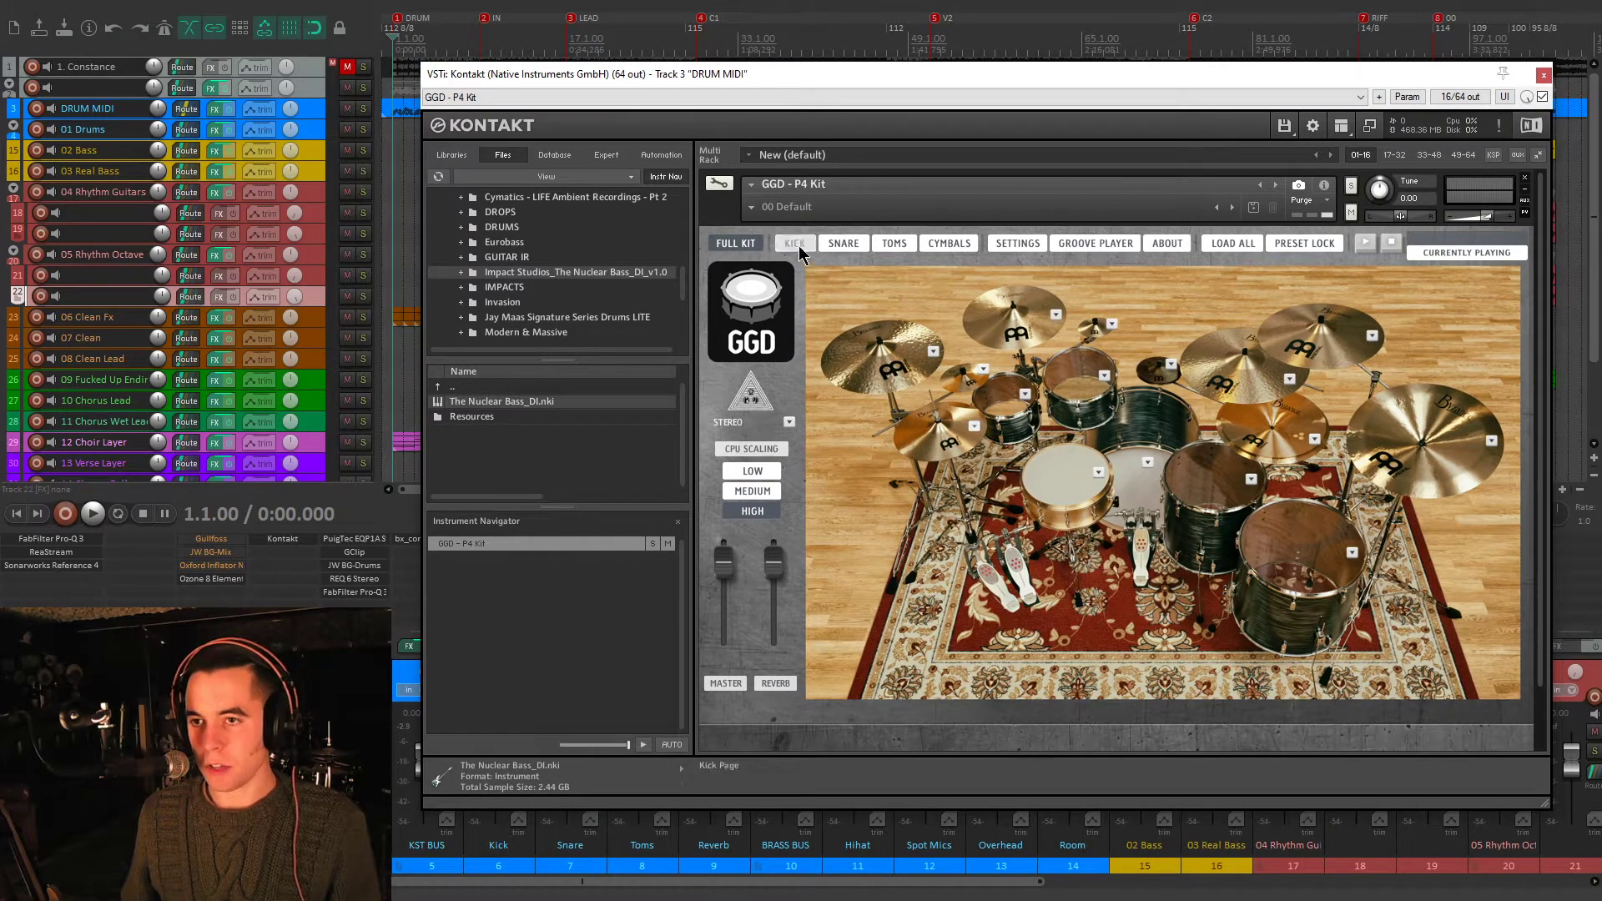
- Look through the snare, toms and kick mixer pages of the drum kit
left_click(845, 245)
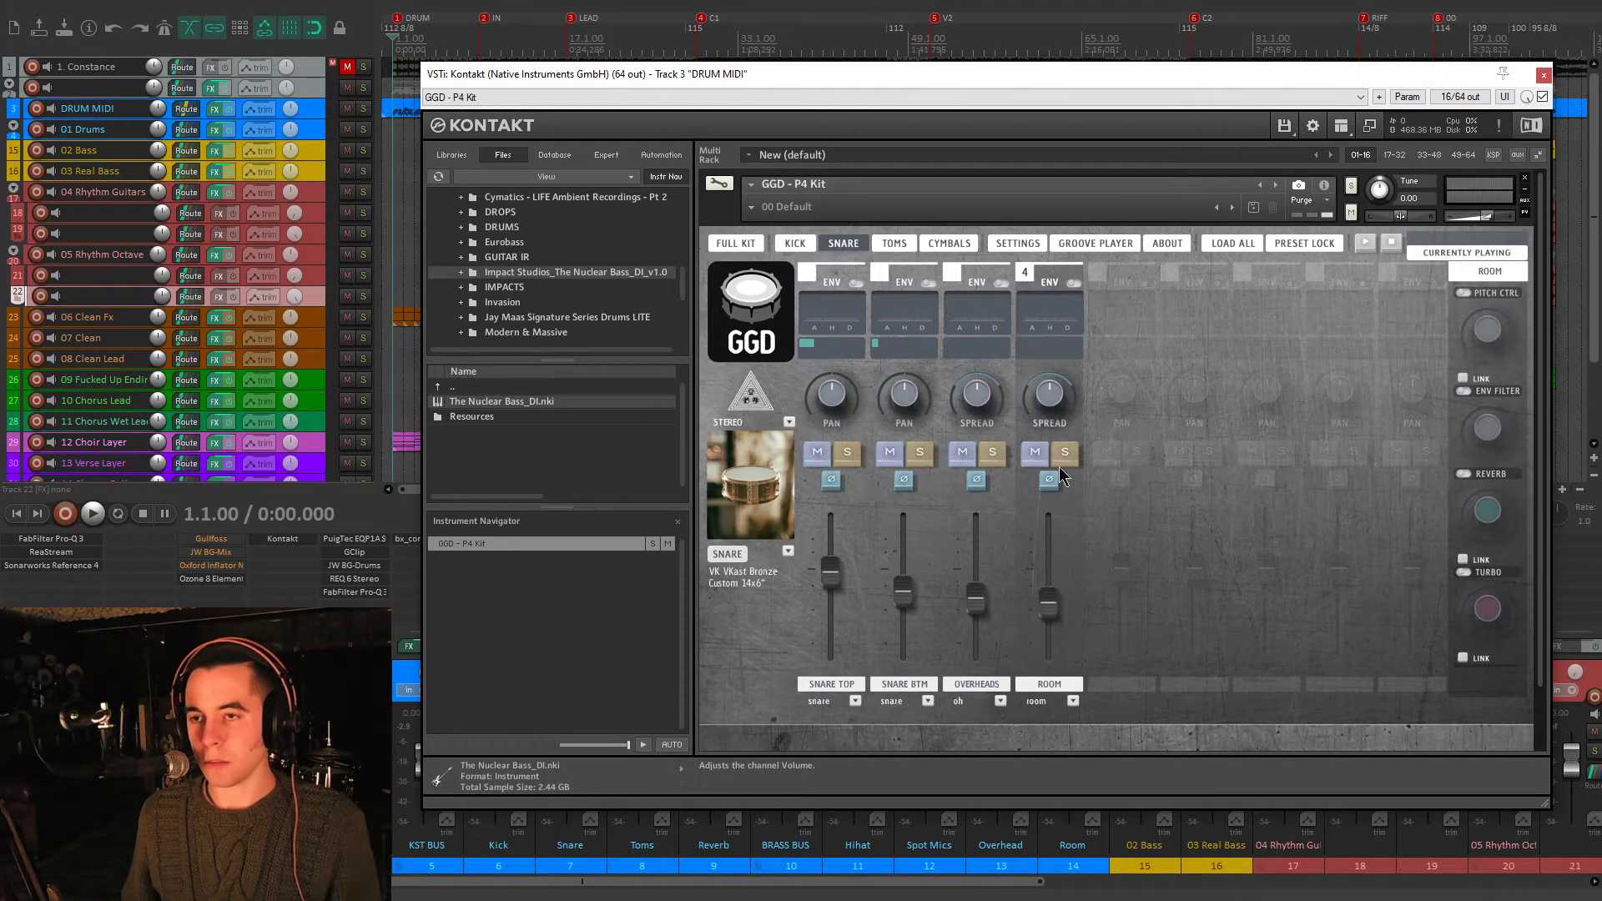
left_click(894, 245)
left_click(1195, 634)
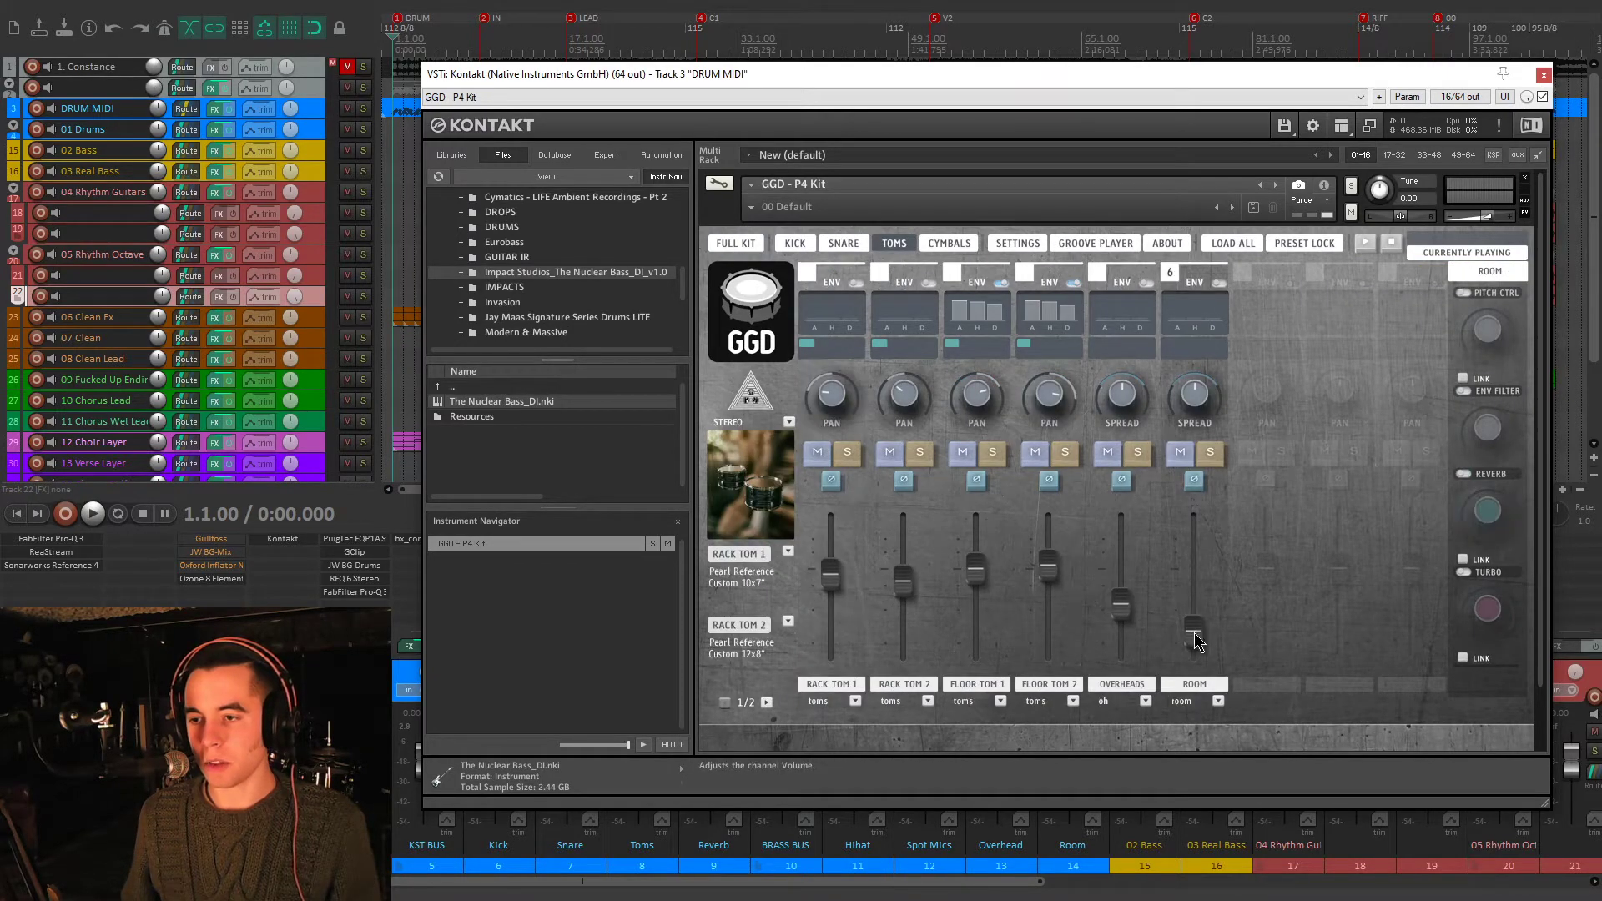
left_click(796, 244)
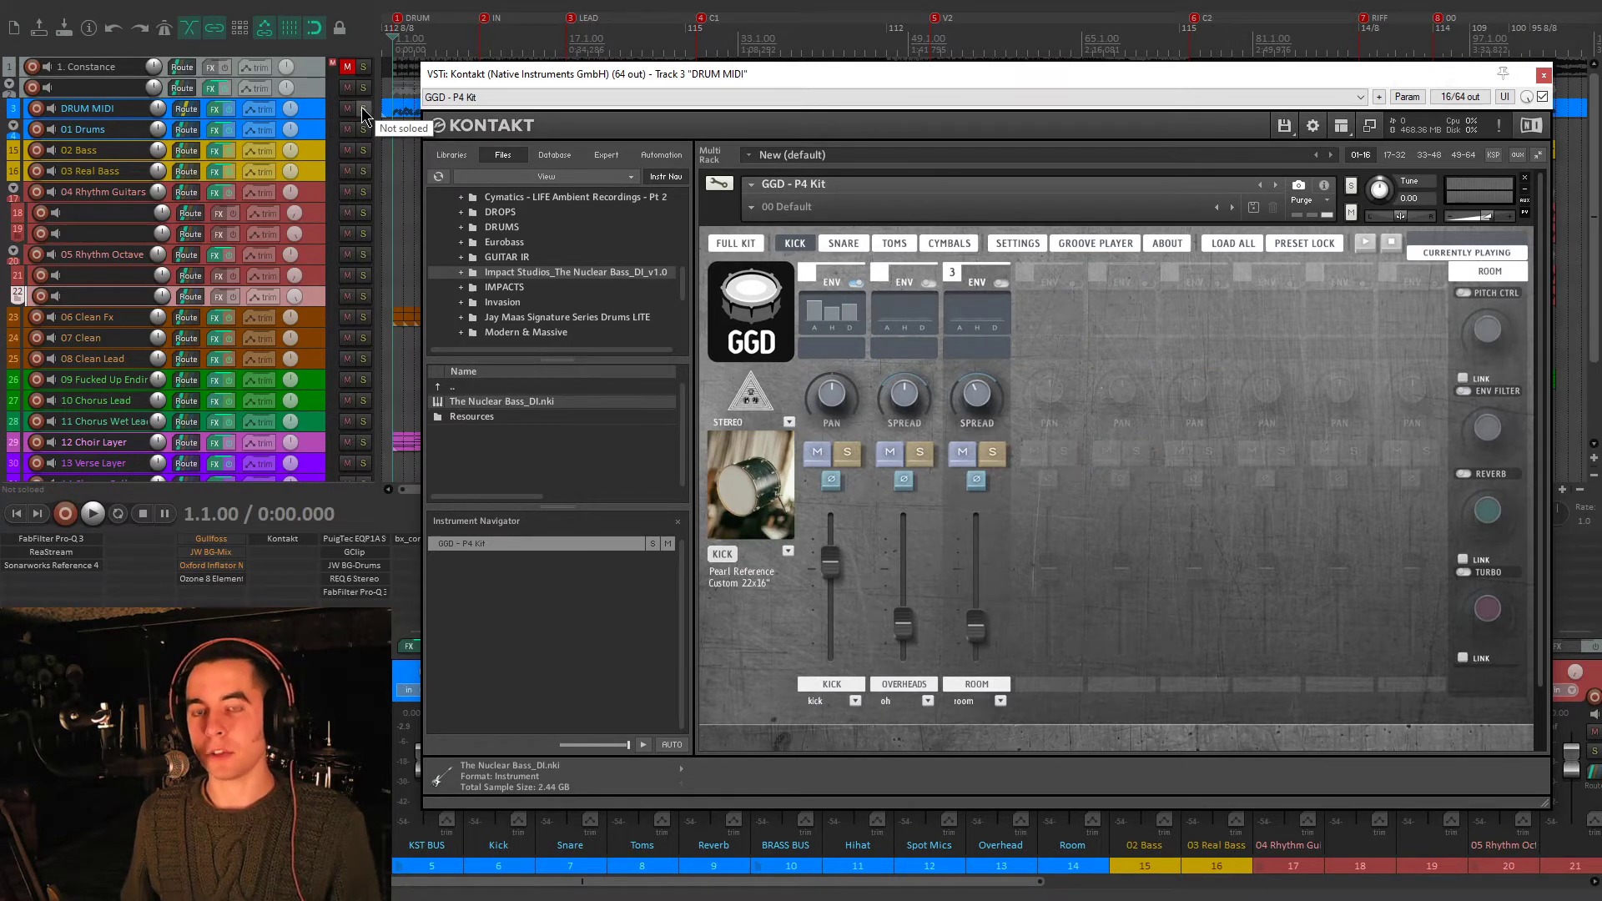
- Solo the 1. Constance track and listen to it from the start of the project
left_click(364, 69)
key("space")
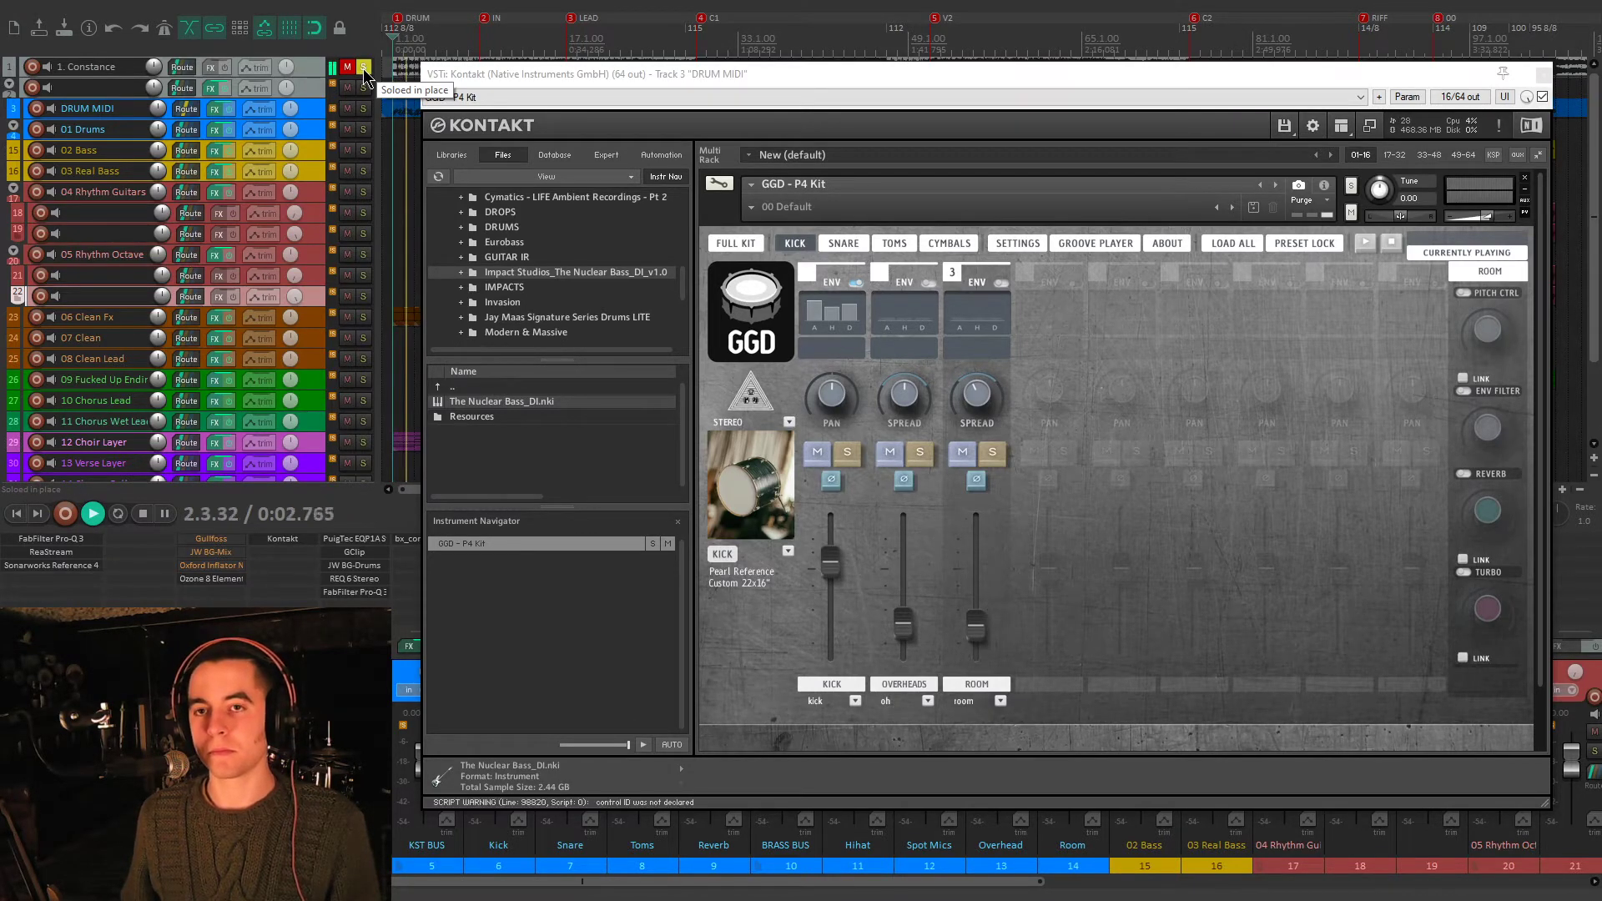
key("space")
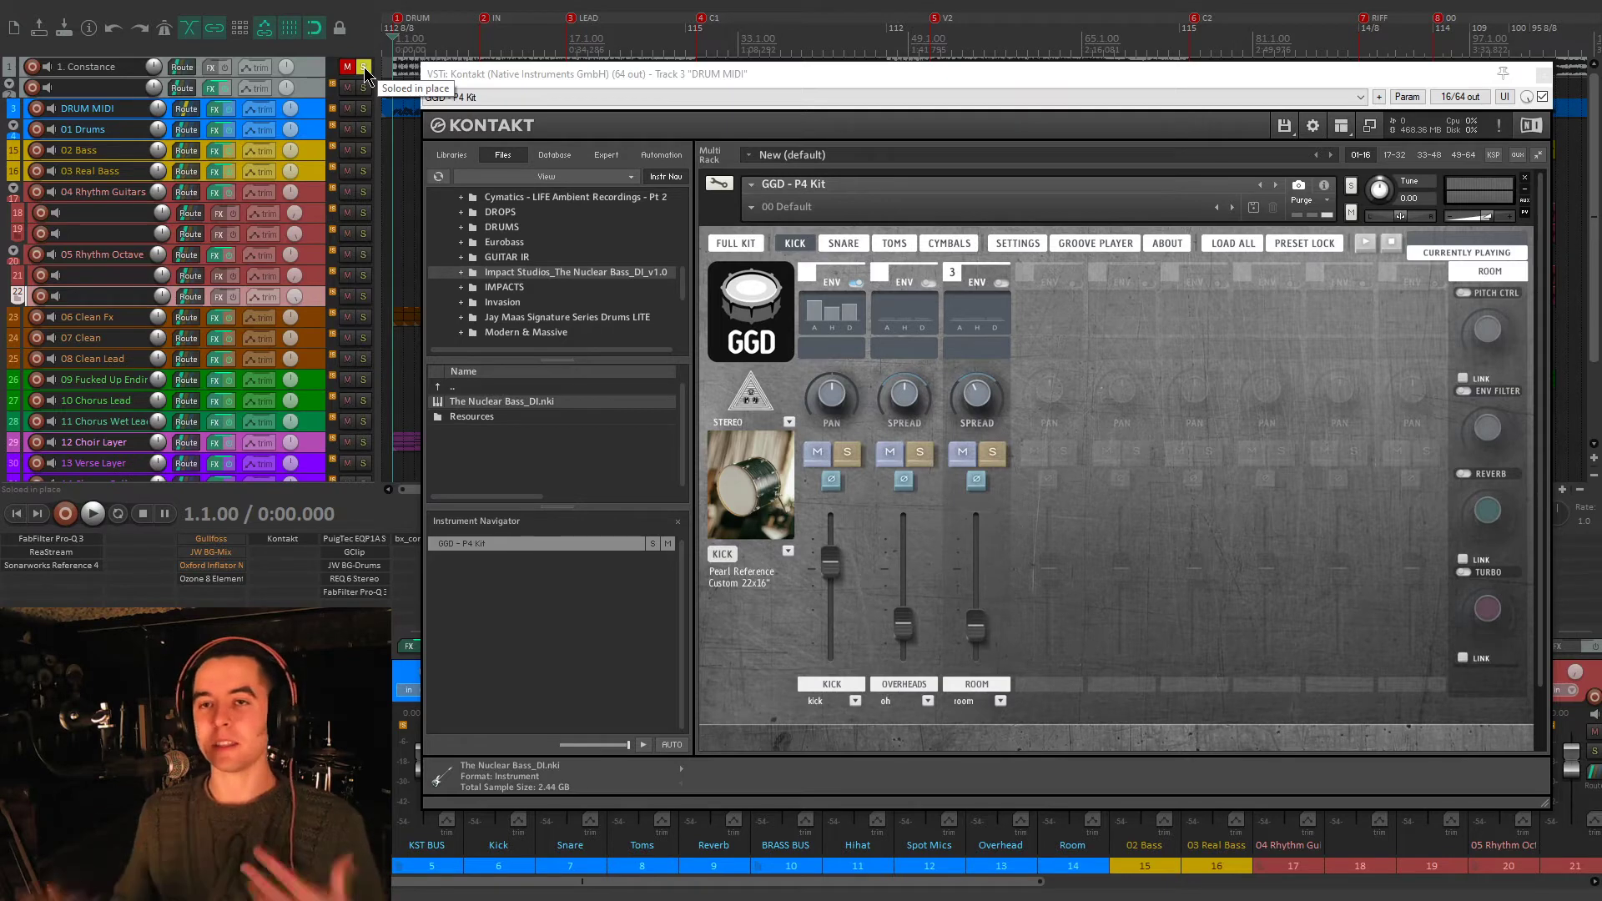
- Unsolo the 1. Constance track and listen to the session's own tracks from the start
left_click(365, 70)
key("space")
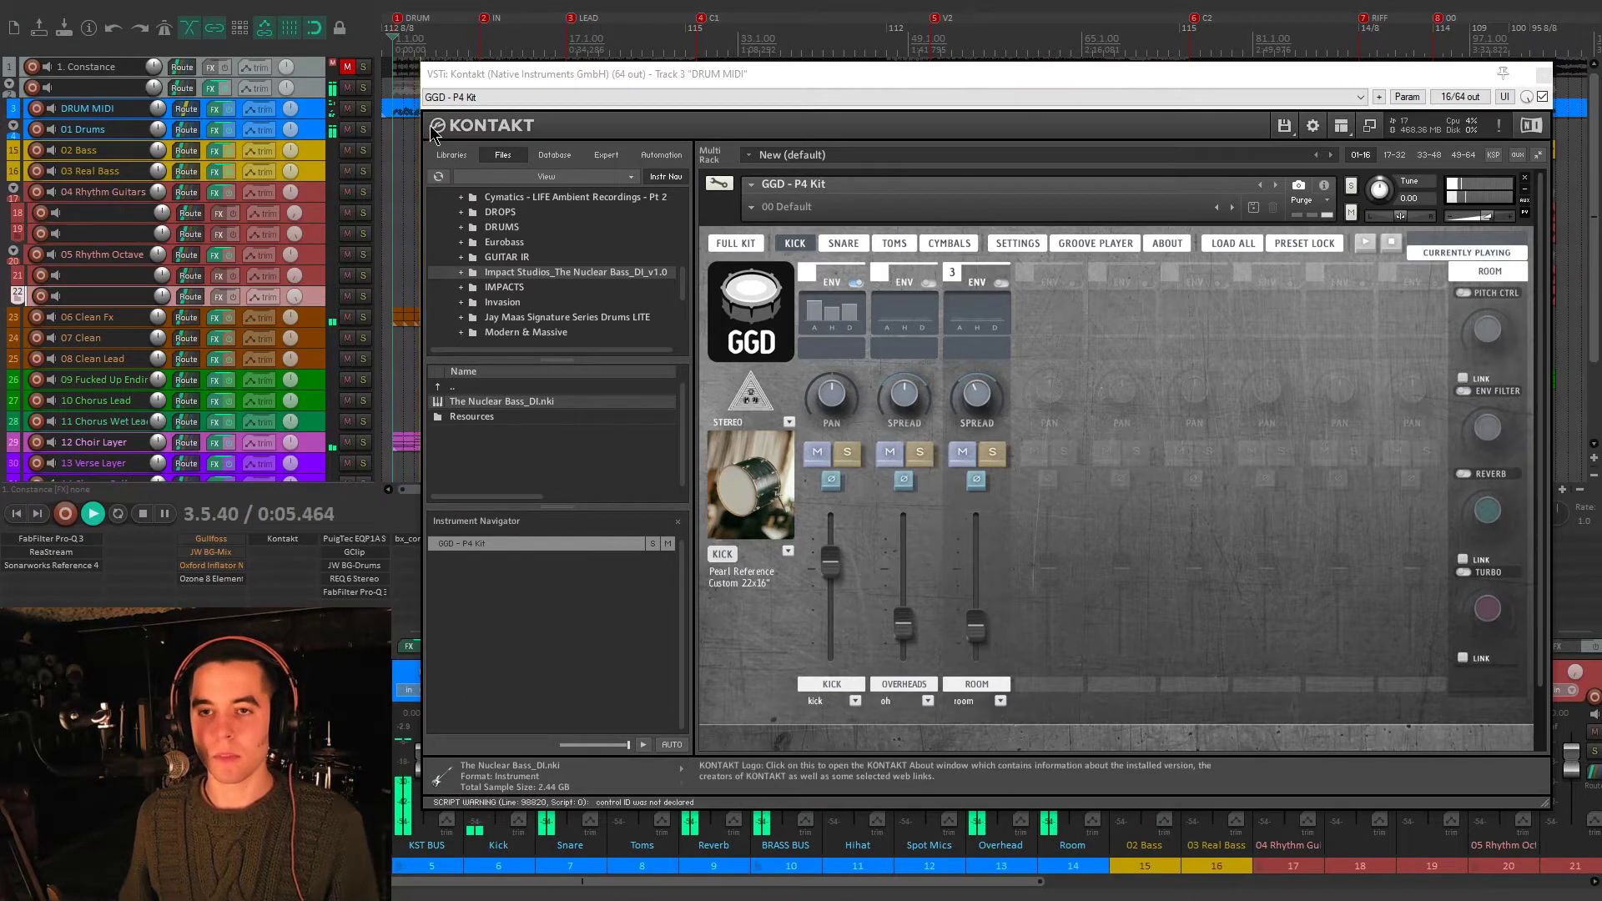
key("space")
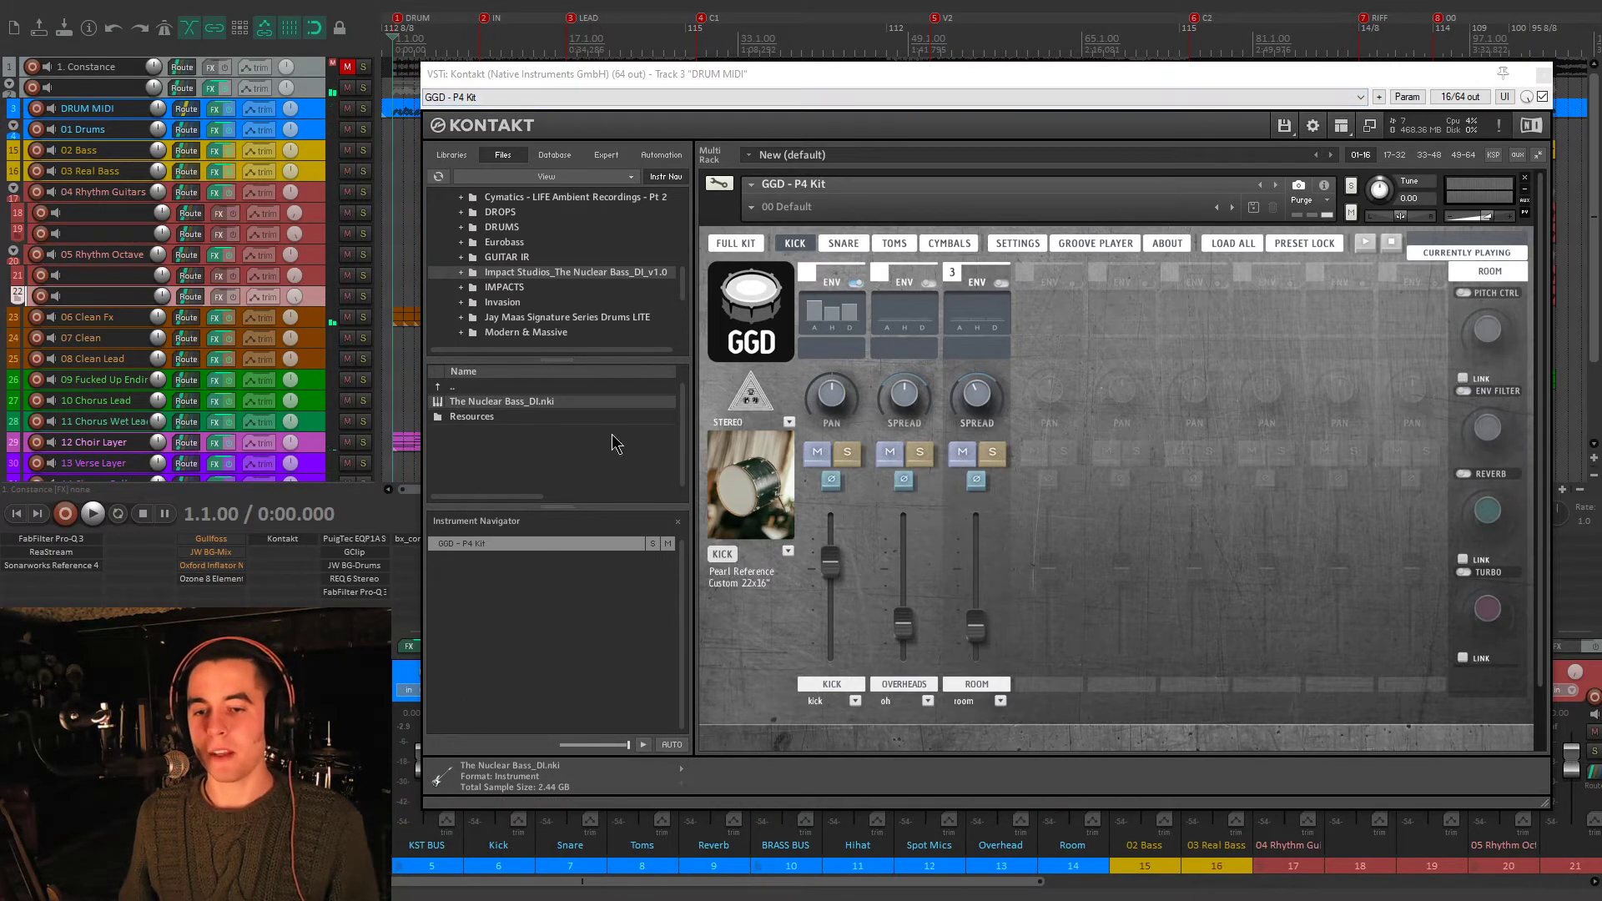
- Solo the 01 Drums bus and listen to the drums from the start of the project
left_click_drag(690, 83, 732, 60)
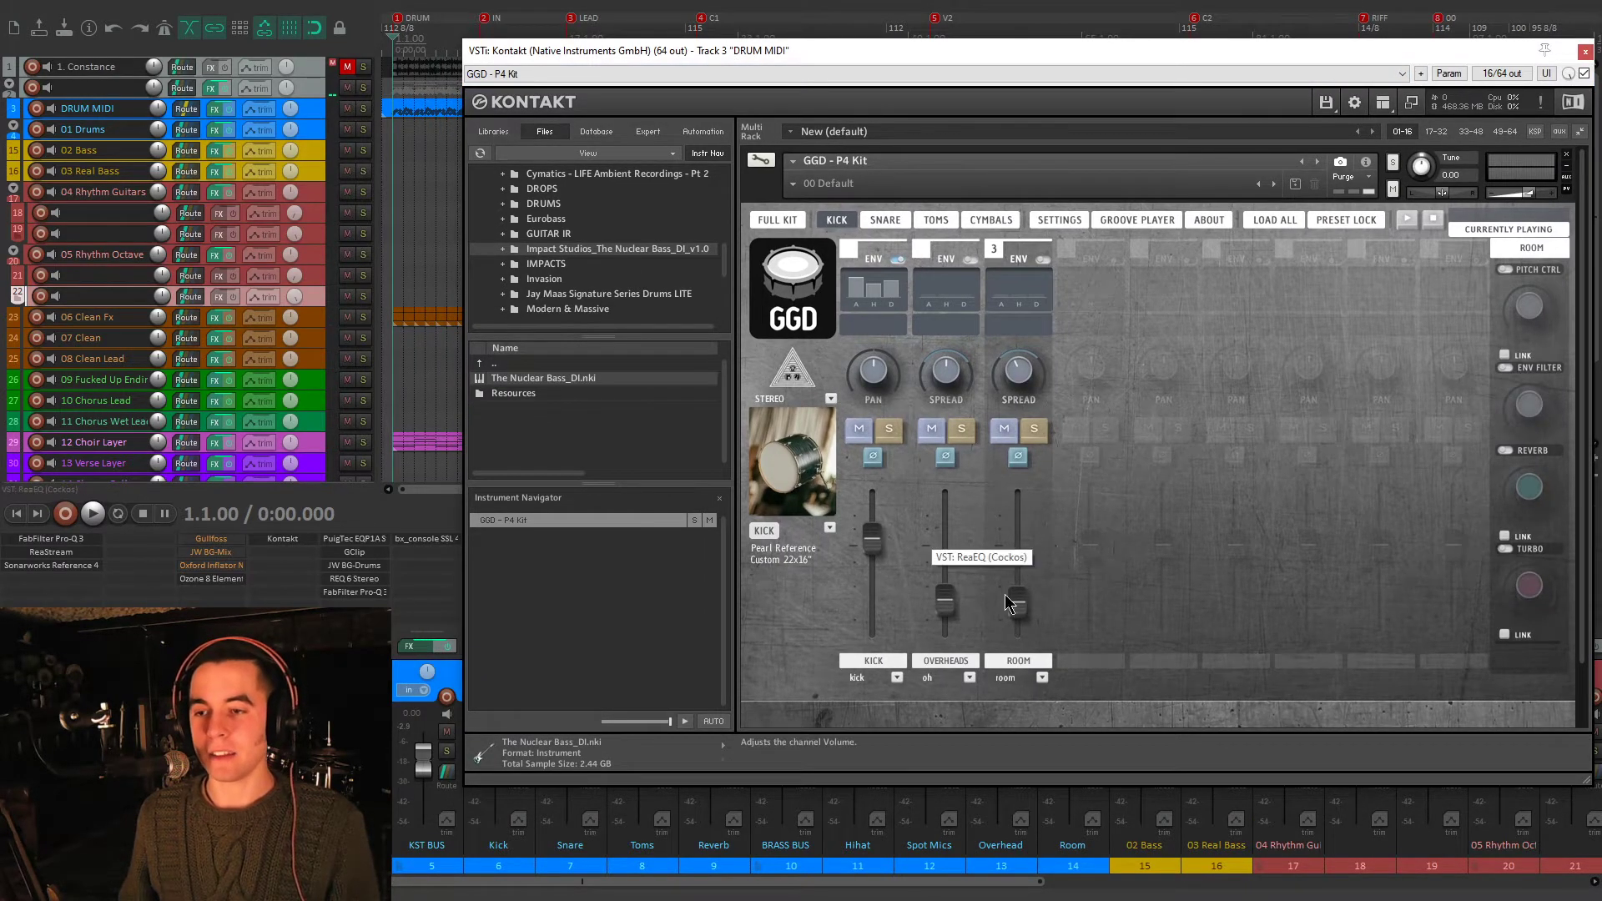
left_click(446, 751)
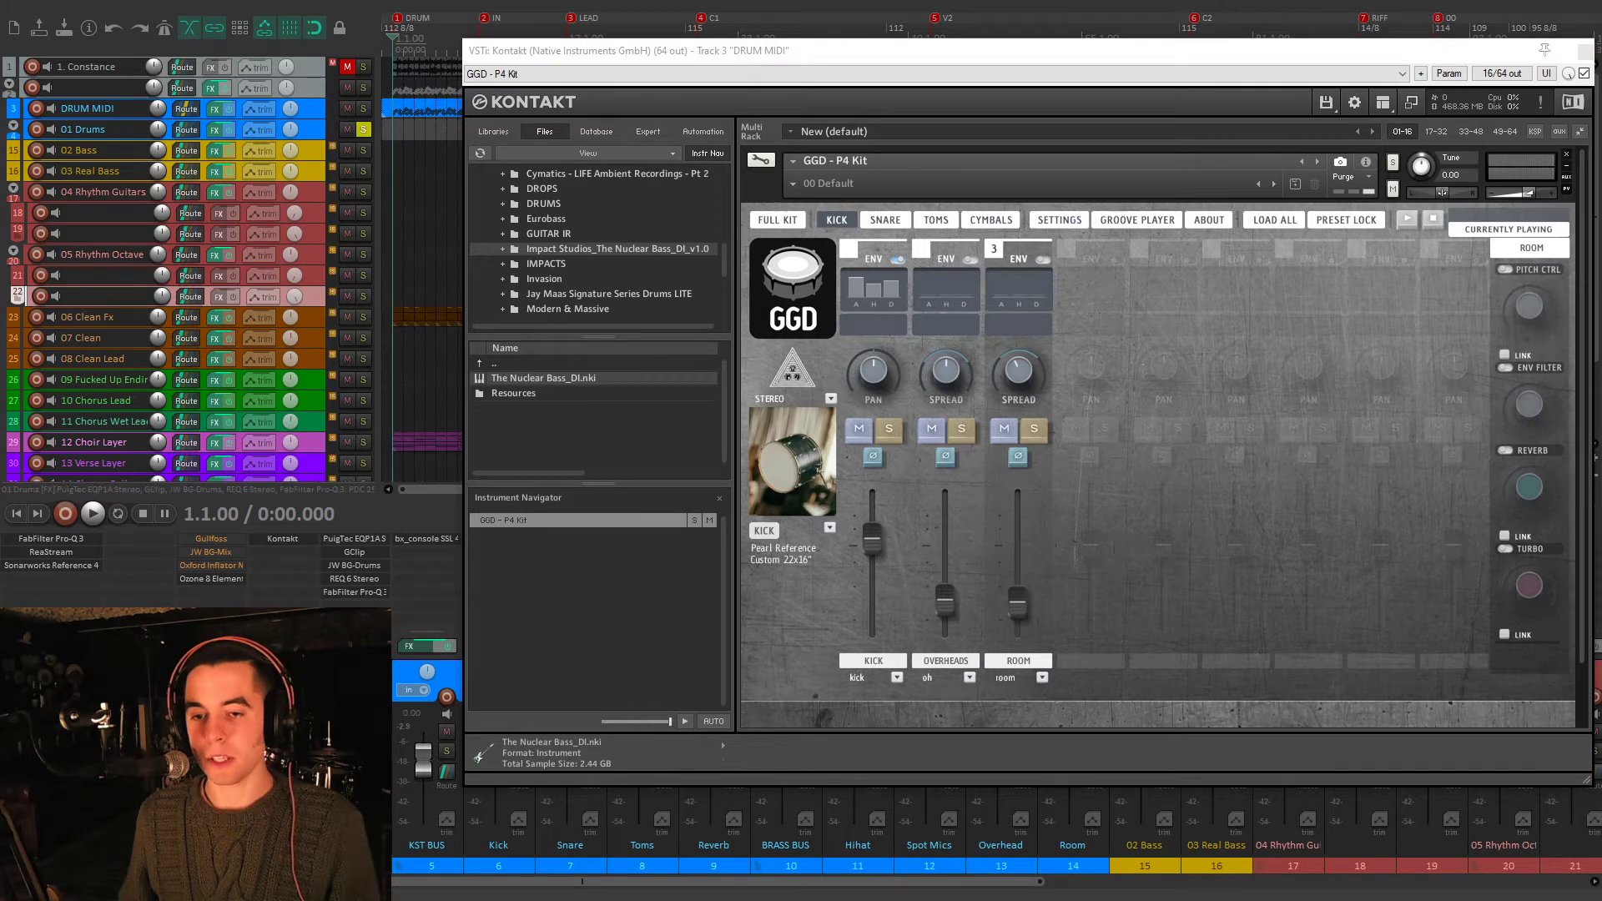
key("space")
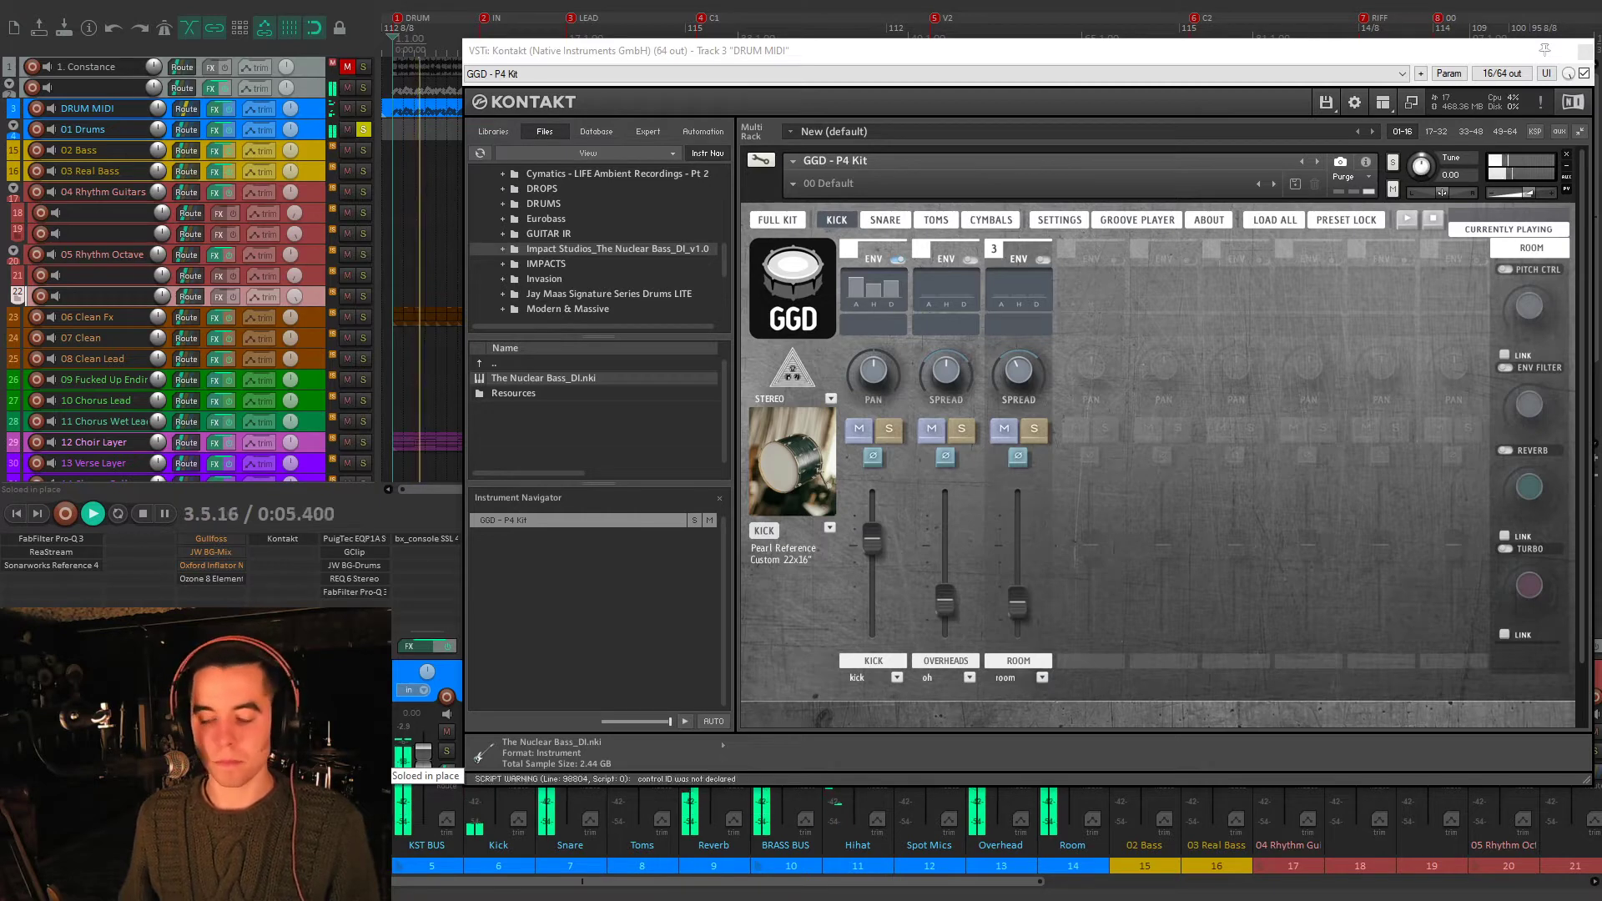
key("space")
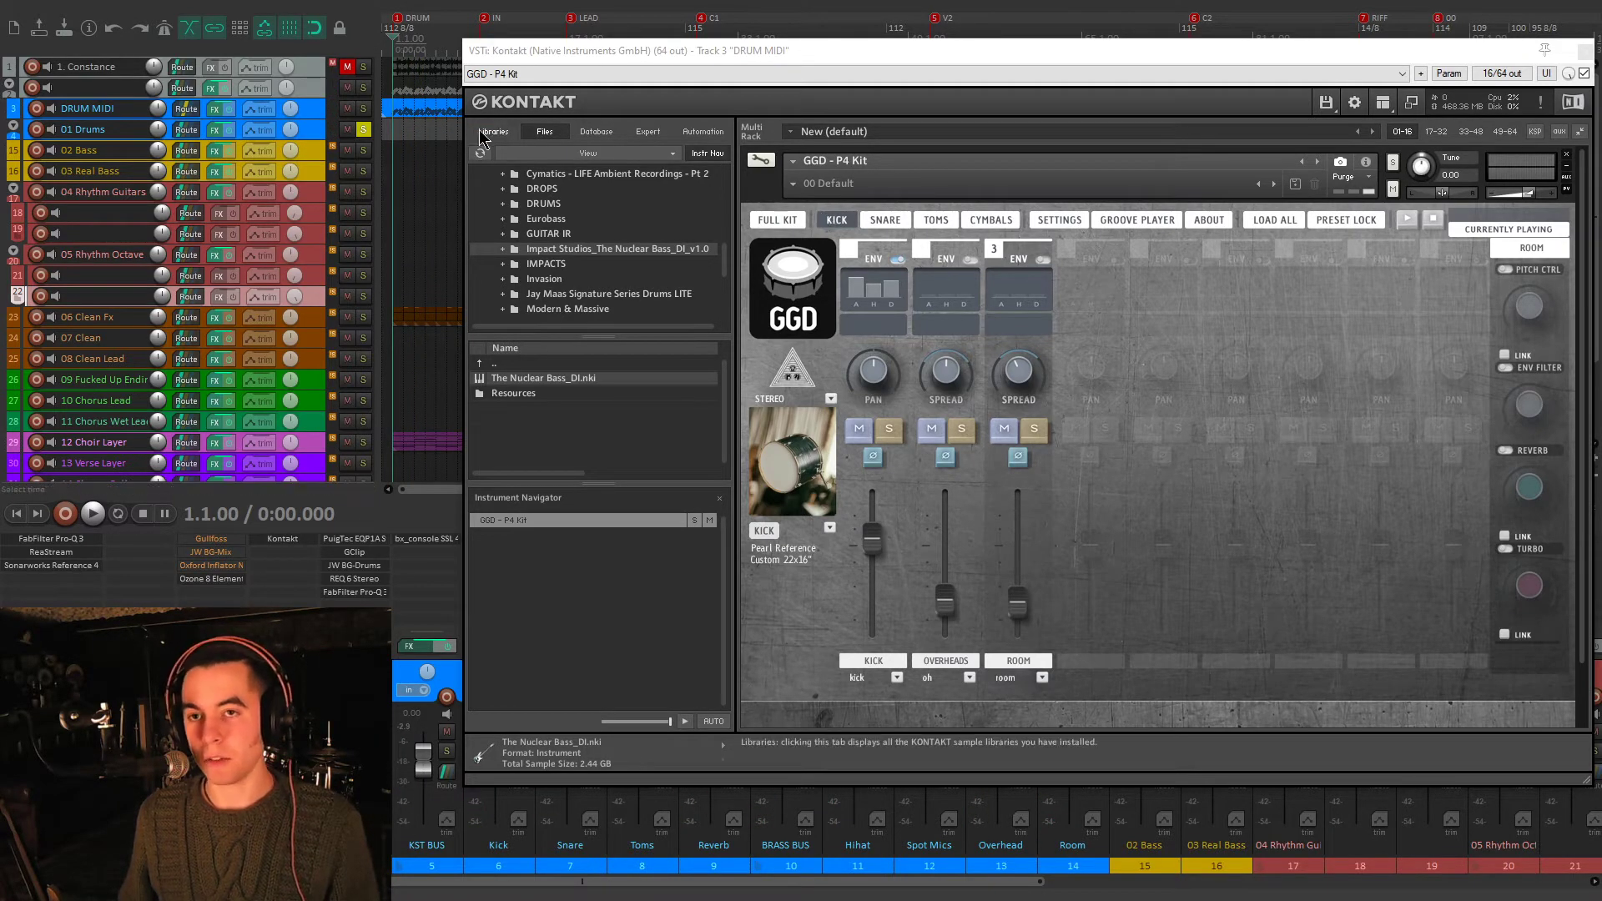
- Show the installed sample libraries in Kontakt's browser
left_click(511, 132)
left_click_drag(971, 63, 958, 65)
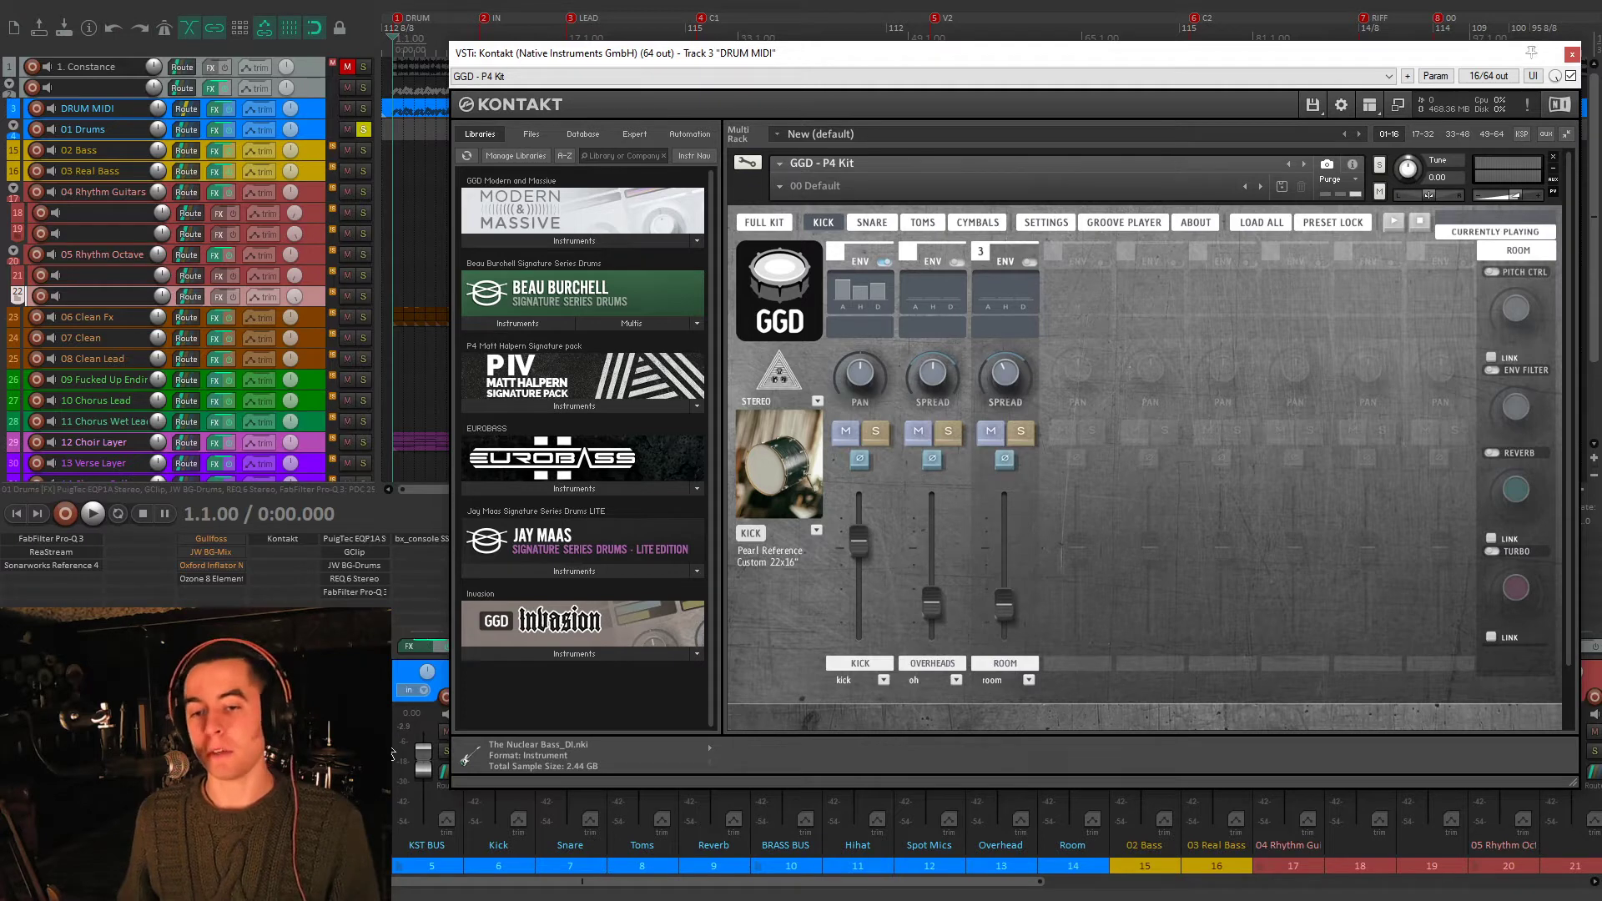
- Unsolo the 01 Drums bus and close the drum instrument's Kontakt window
left_click(958, 53)
left_click_drag(958, 53, 950, 52)
left_click_drag(1463, 64, 1458, 67)
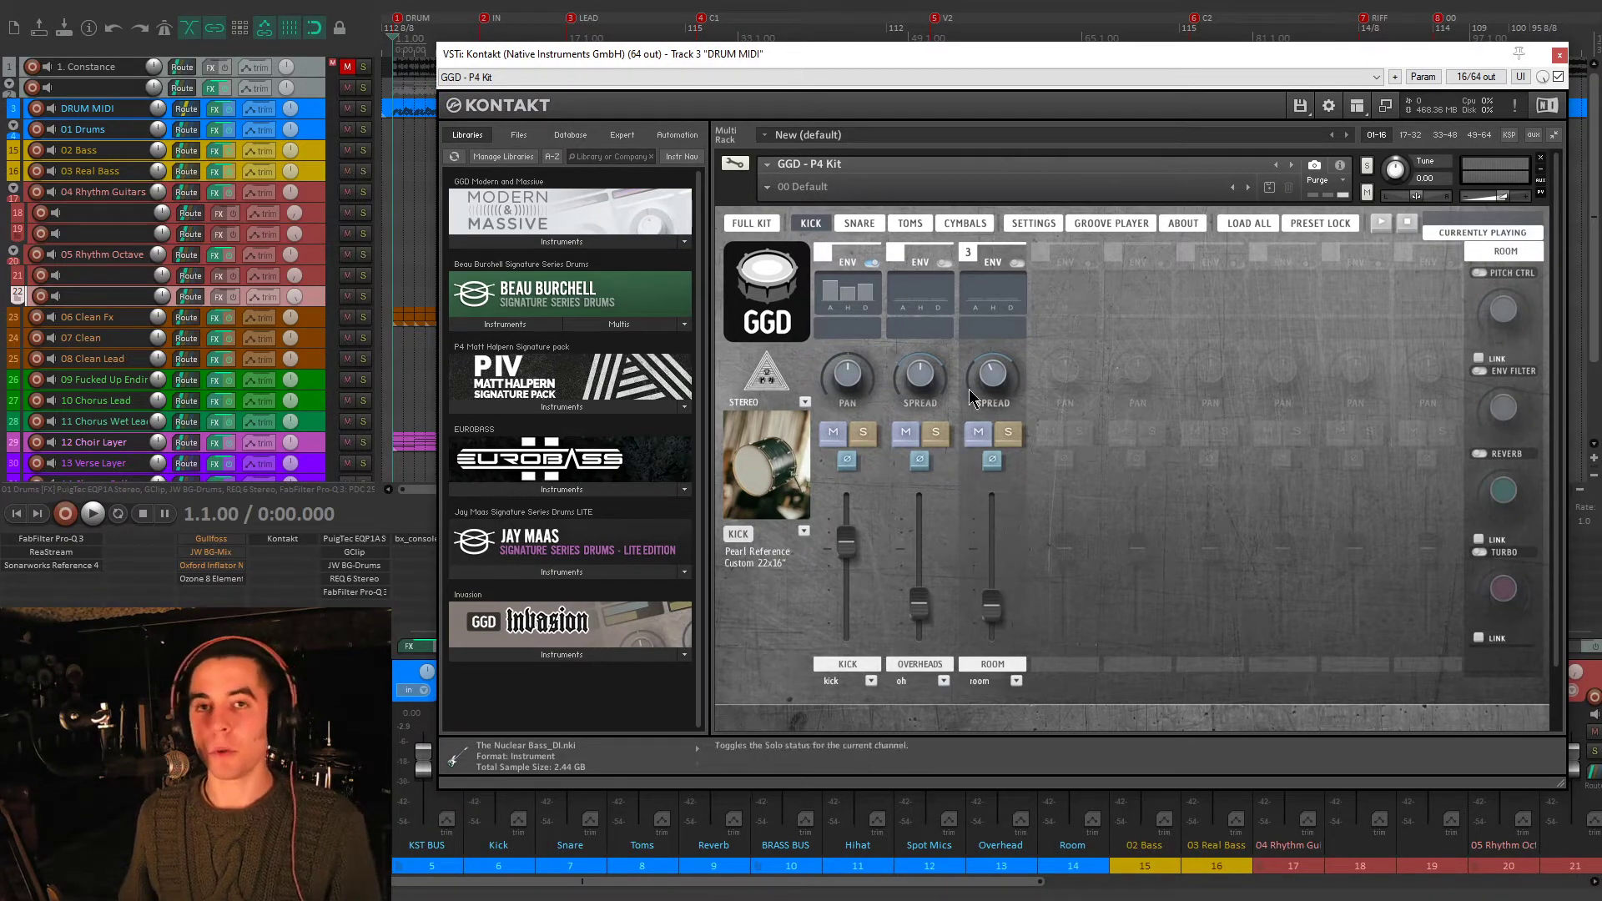
left_click(1558, 56)
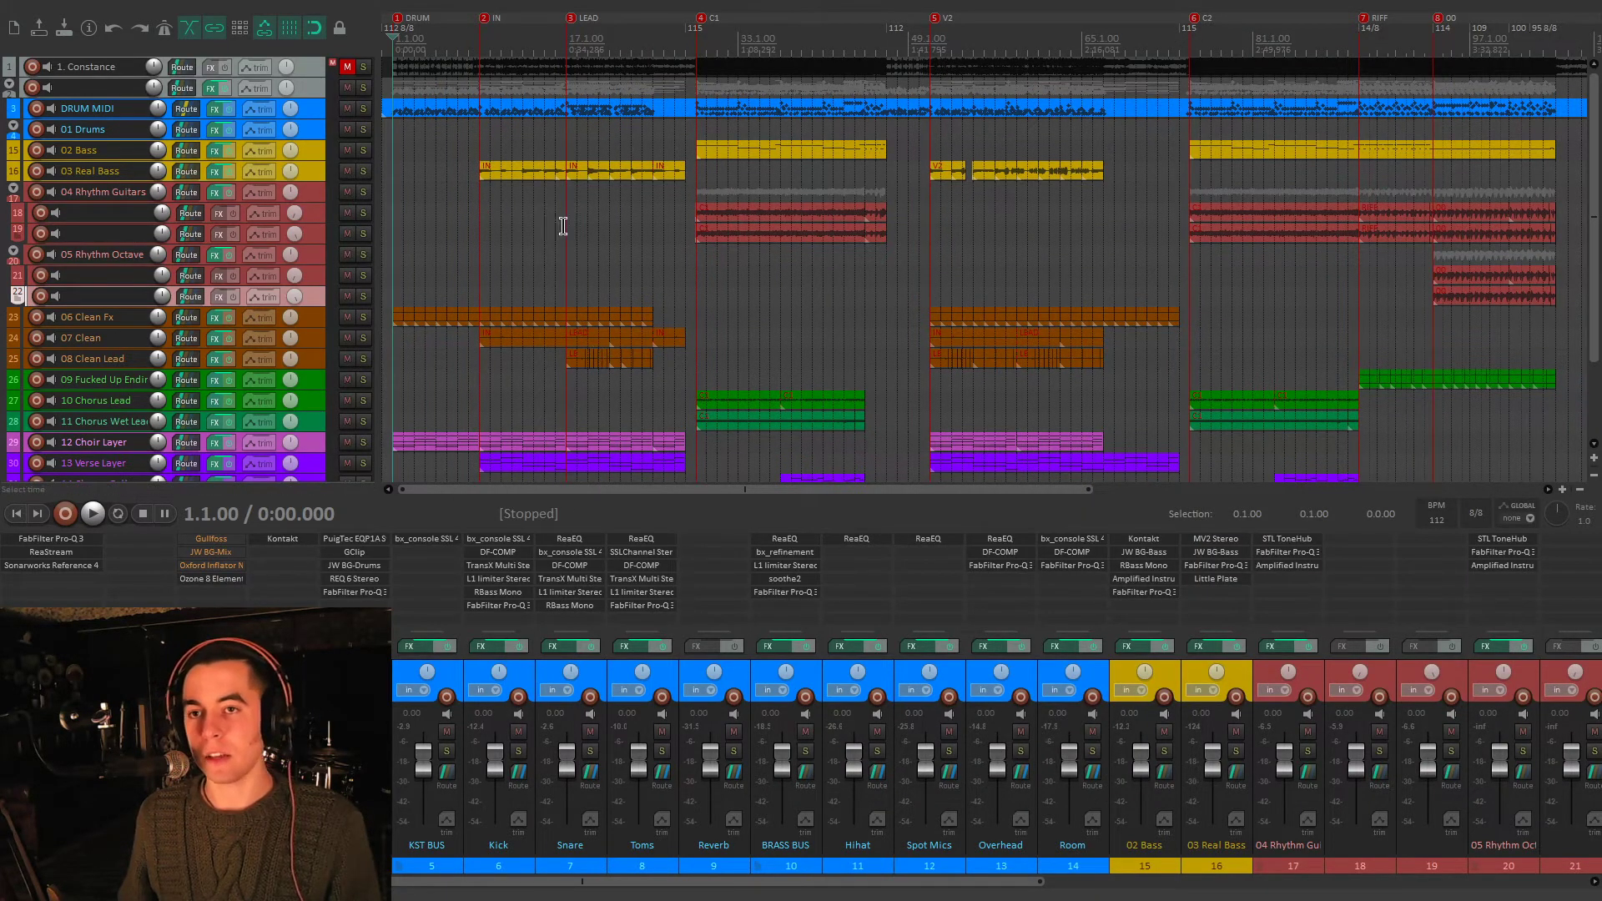
- Place the edit cursor at the start of section C1 and hide the 01 Drums track from the arrangement's track list
left_click(659, 254)
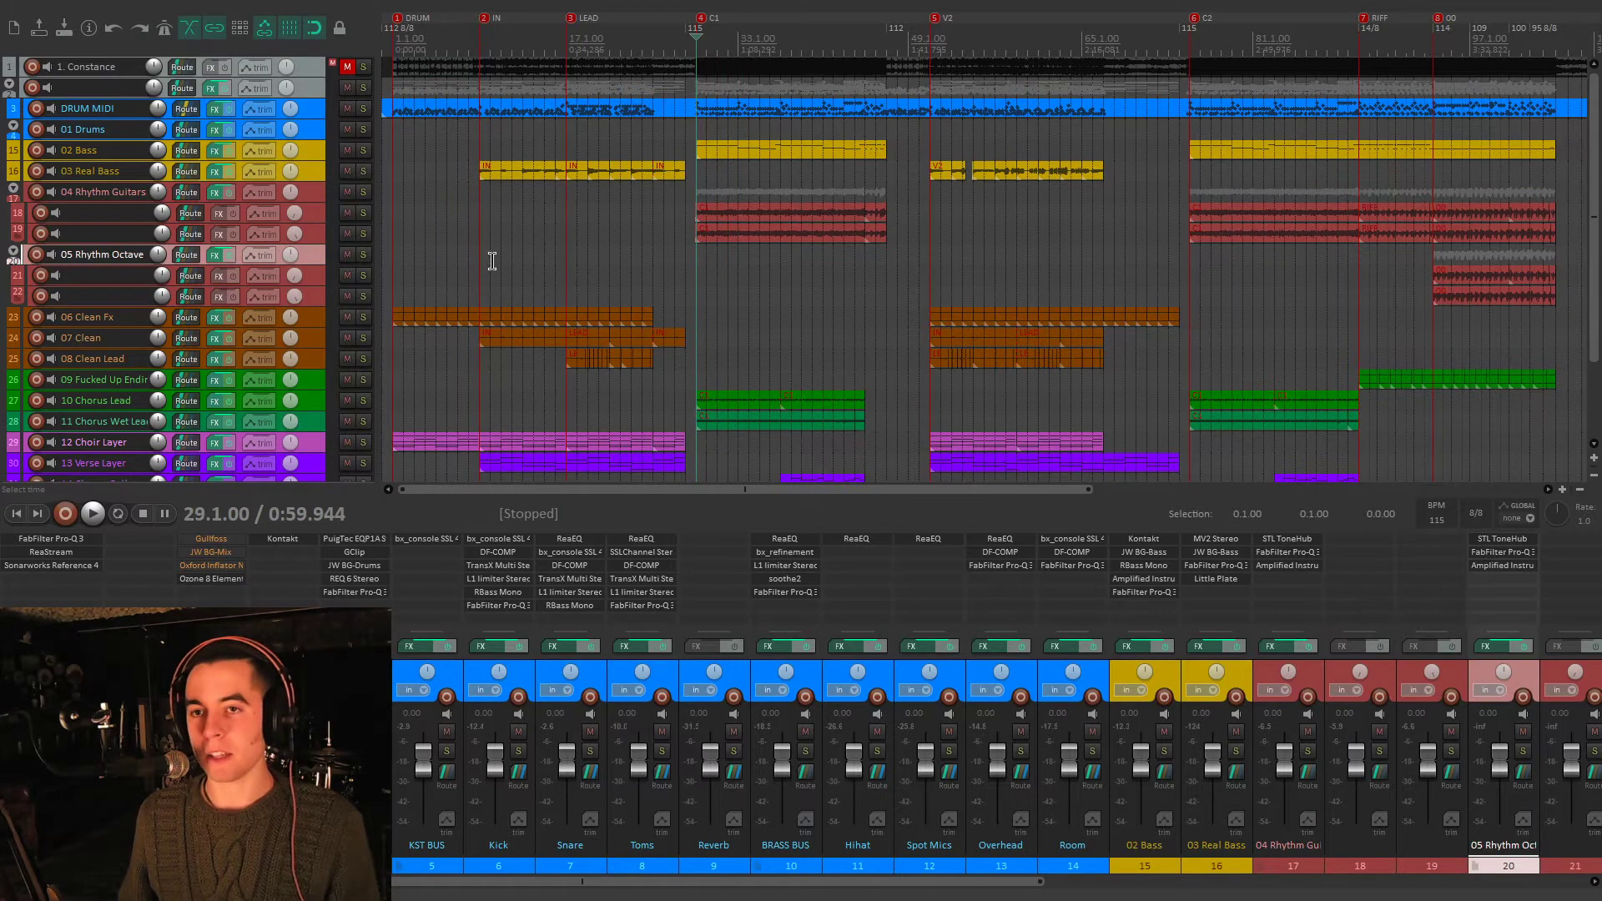
left_click(306, 132)
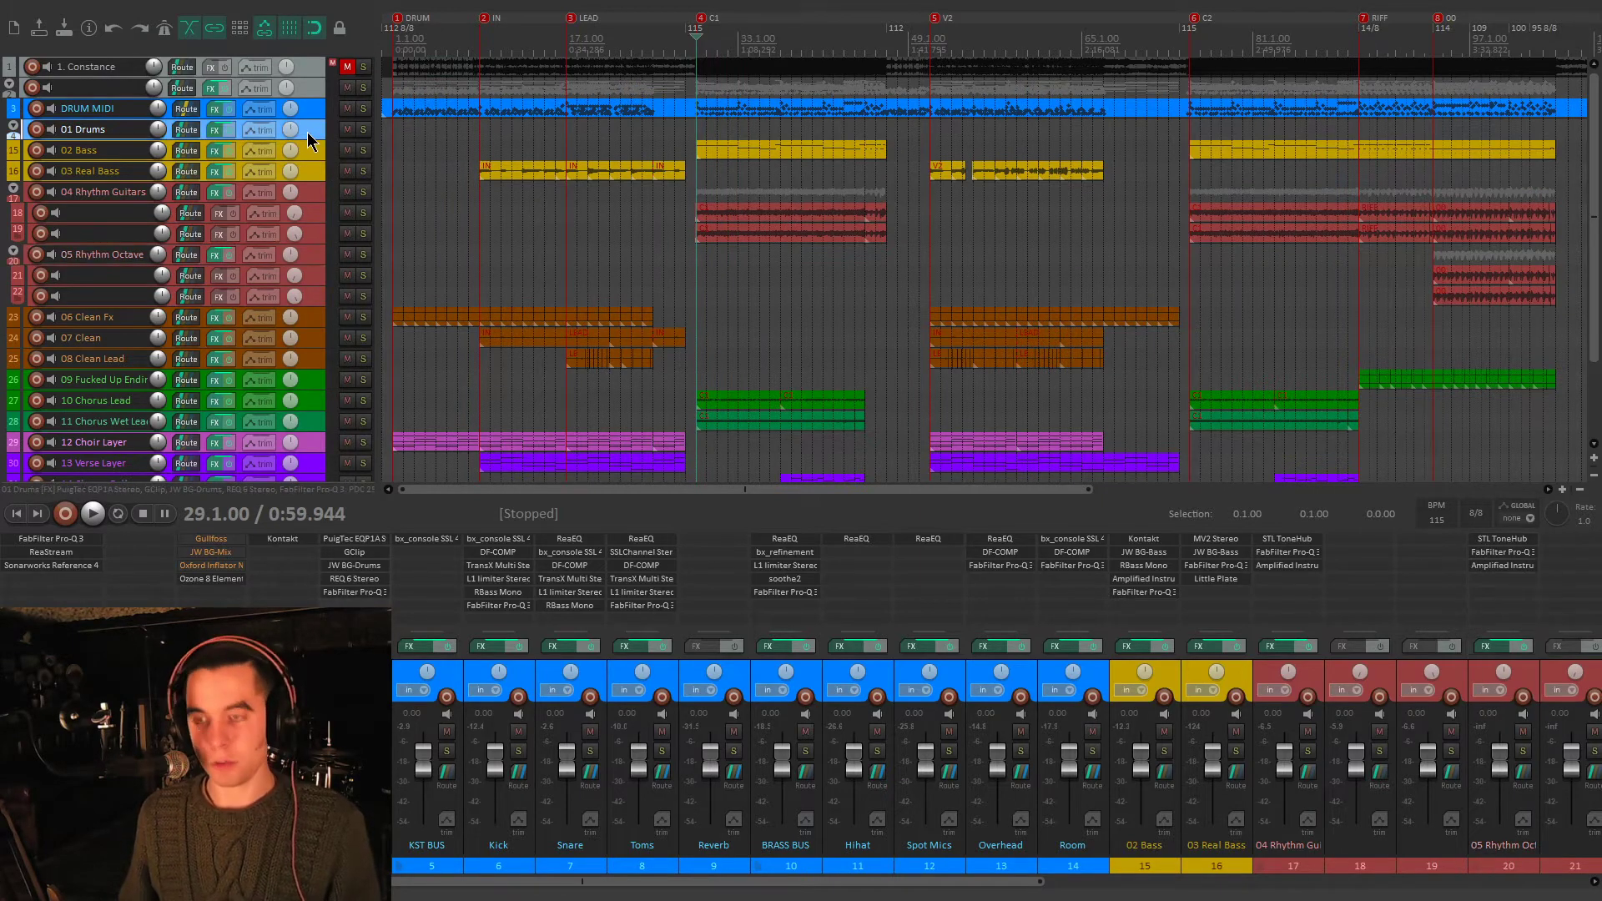
scroll(307, 128, "down", 1)
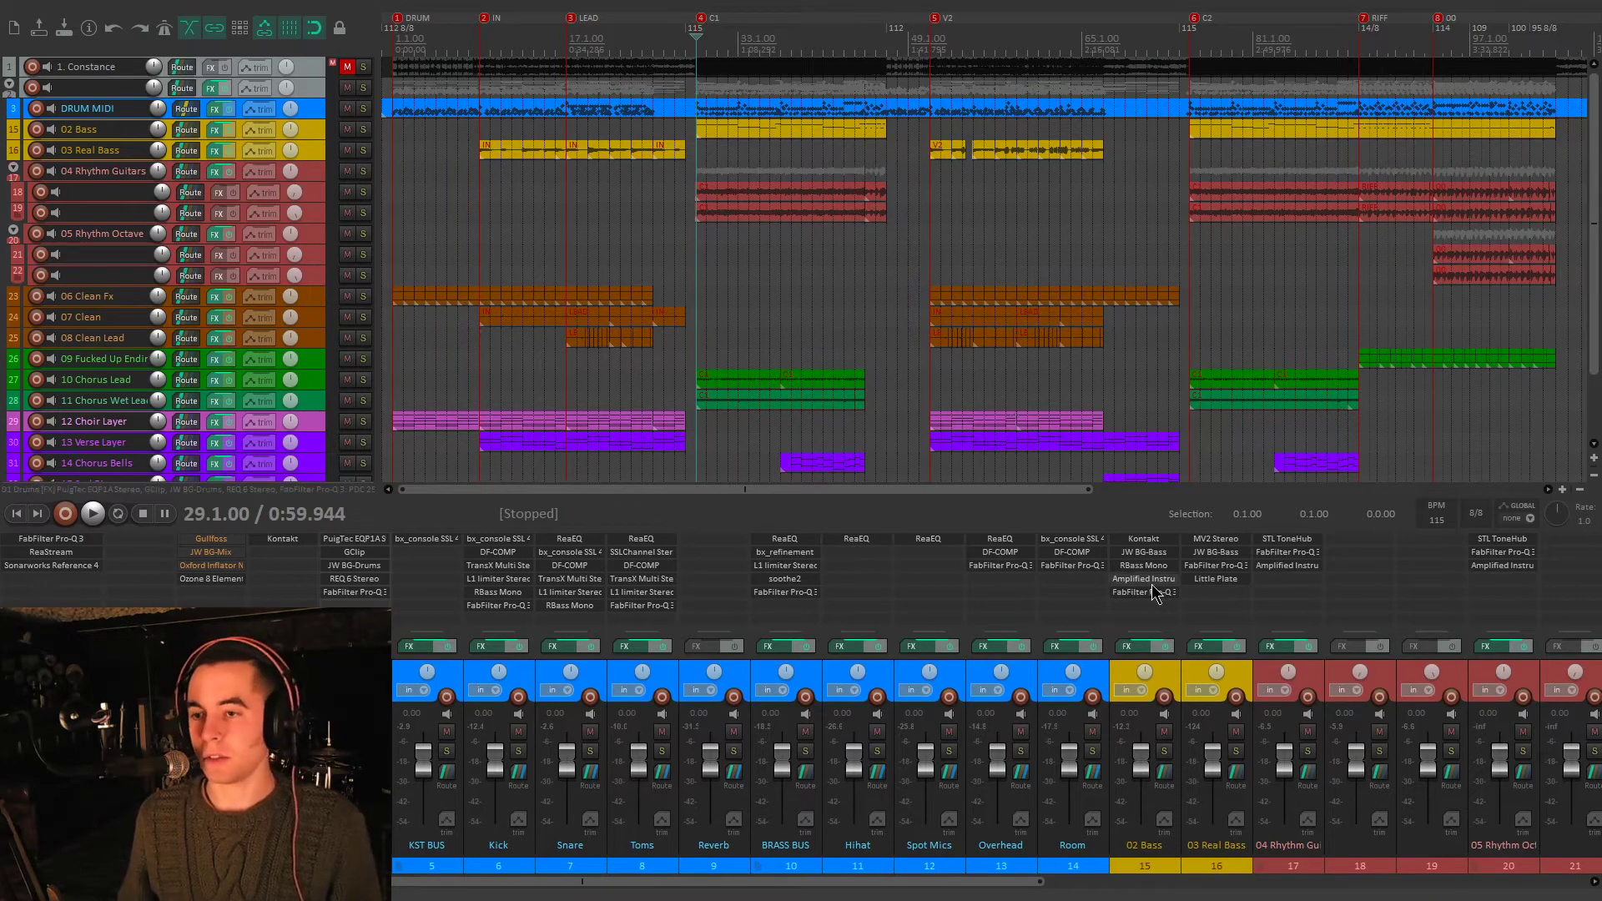
- Solo the 02 Bass track, listen to its part in section C1, and stop playback with the solo cleared
left_click(1167, 674)
scroll(1169, 659, "right", 3)
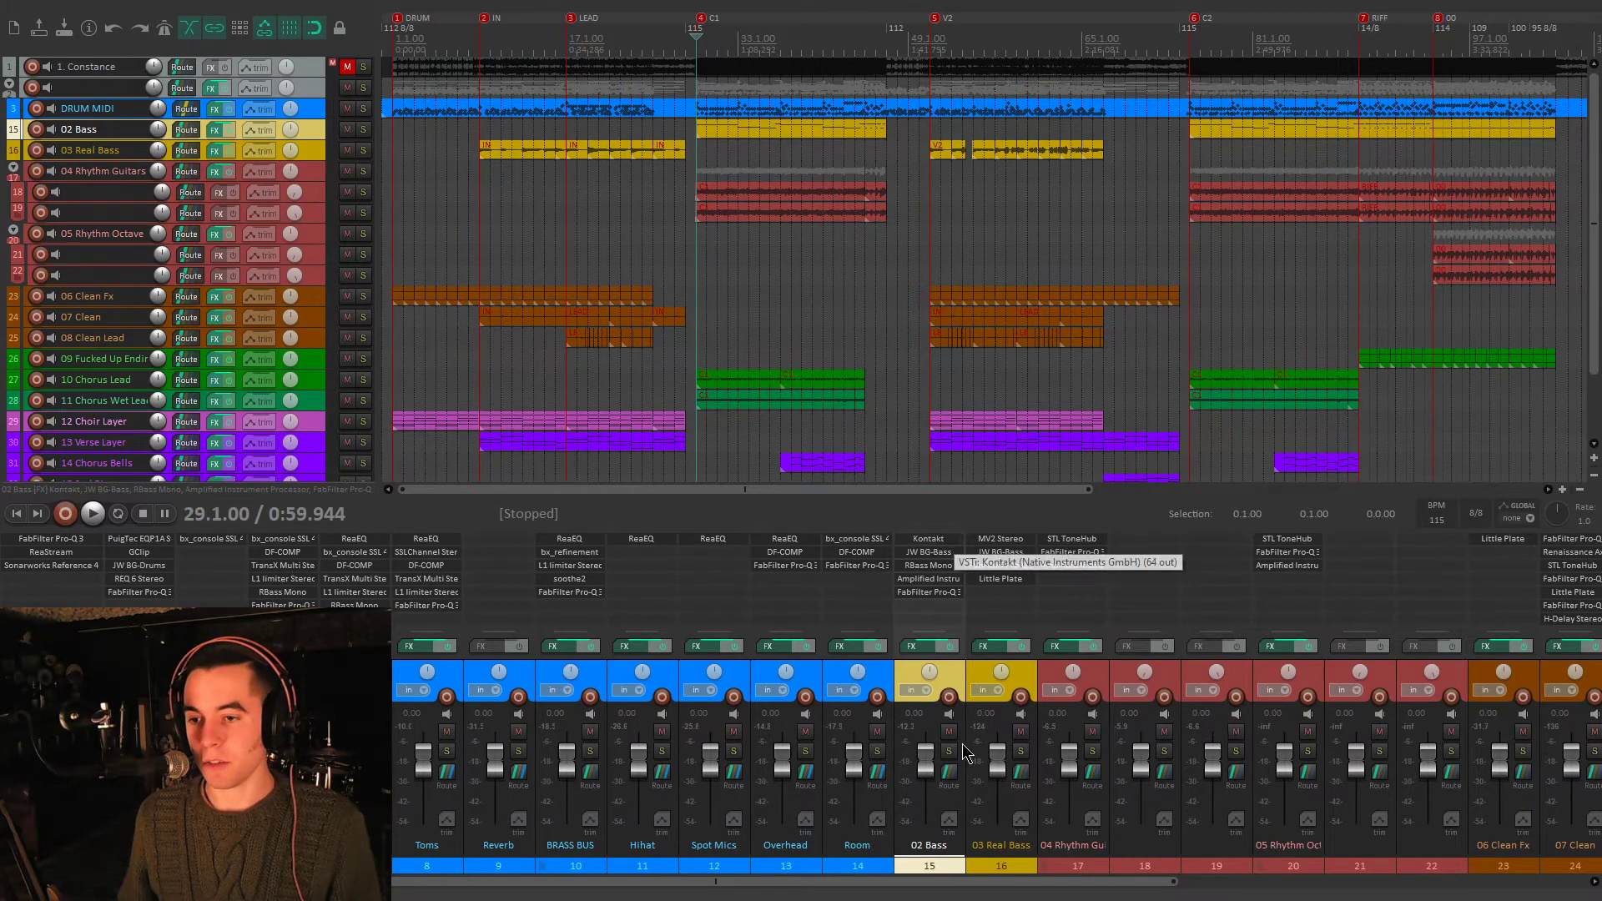
key("F6")
key("space")
scroll(865, 333, "up", 2)
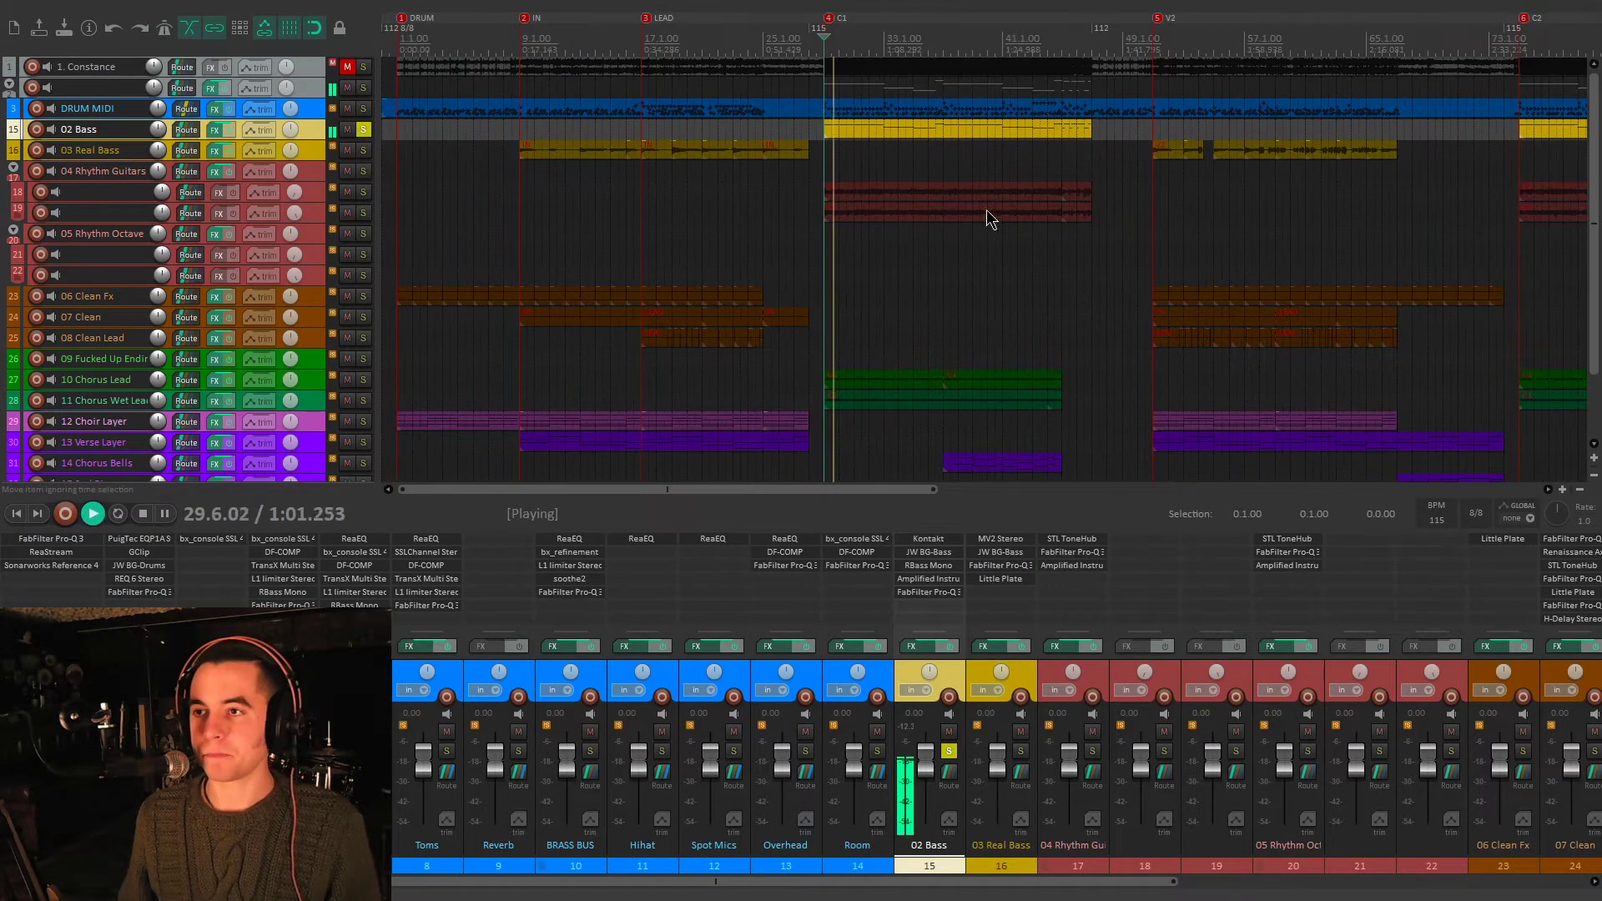
left_click(904, 153)
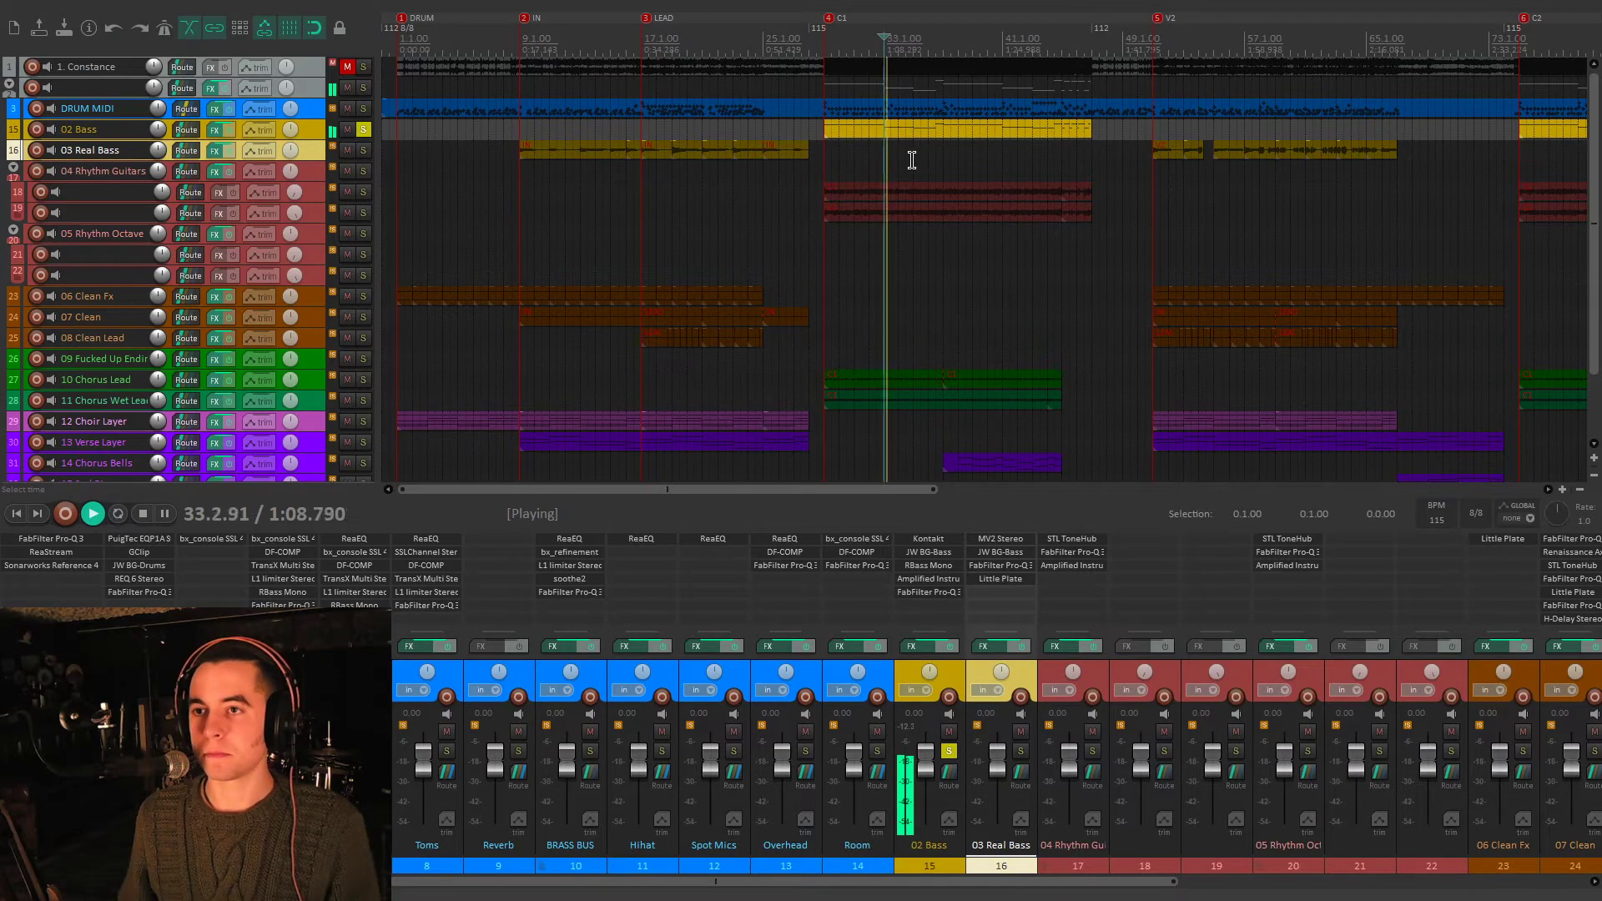
scroll(912, 161, "up", 2)
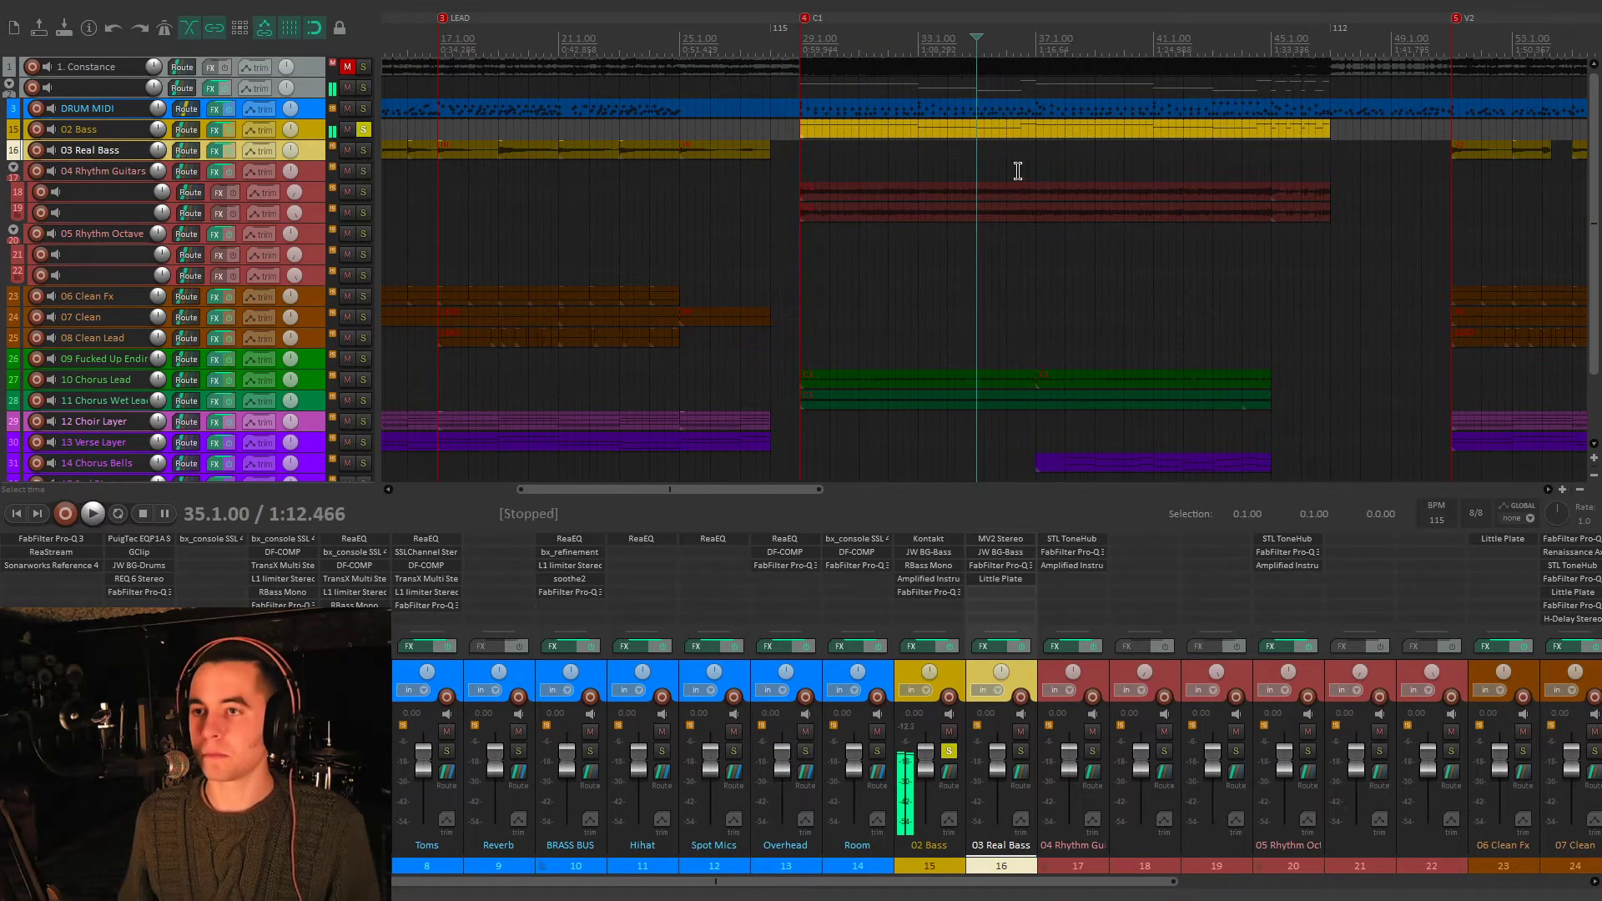
key("space")
scroll(997, 437, "down", 2)
scroll(943, 221, "down", 2)
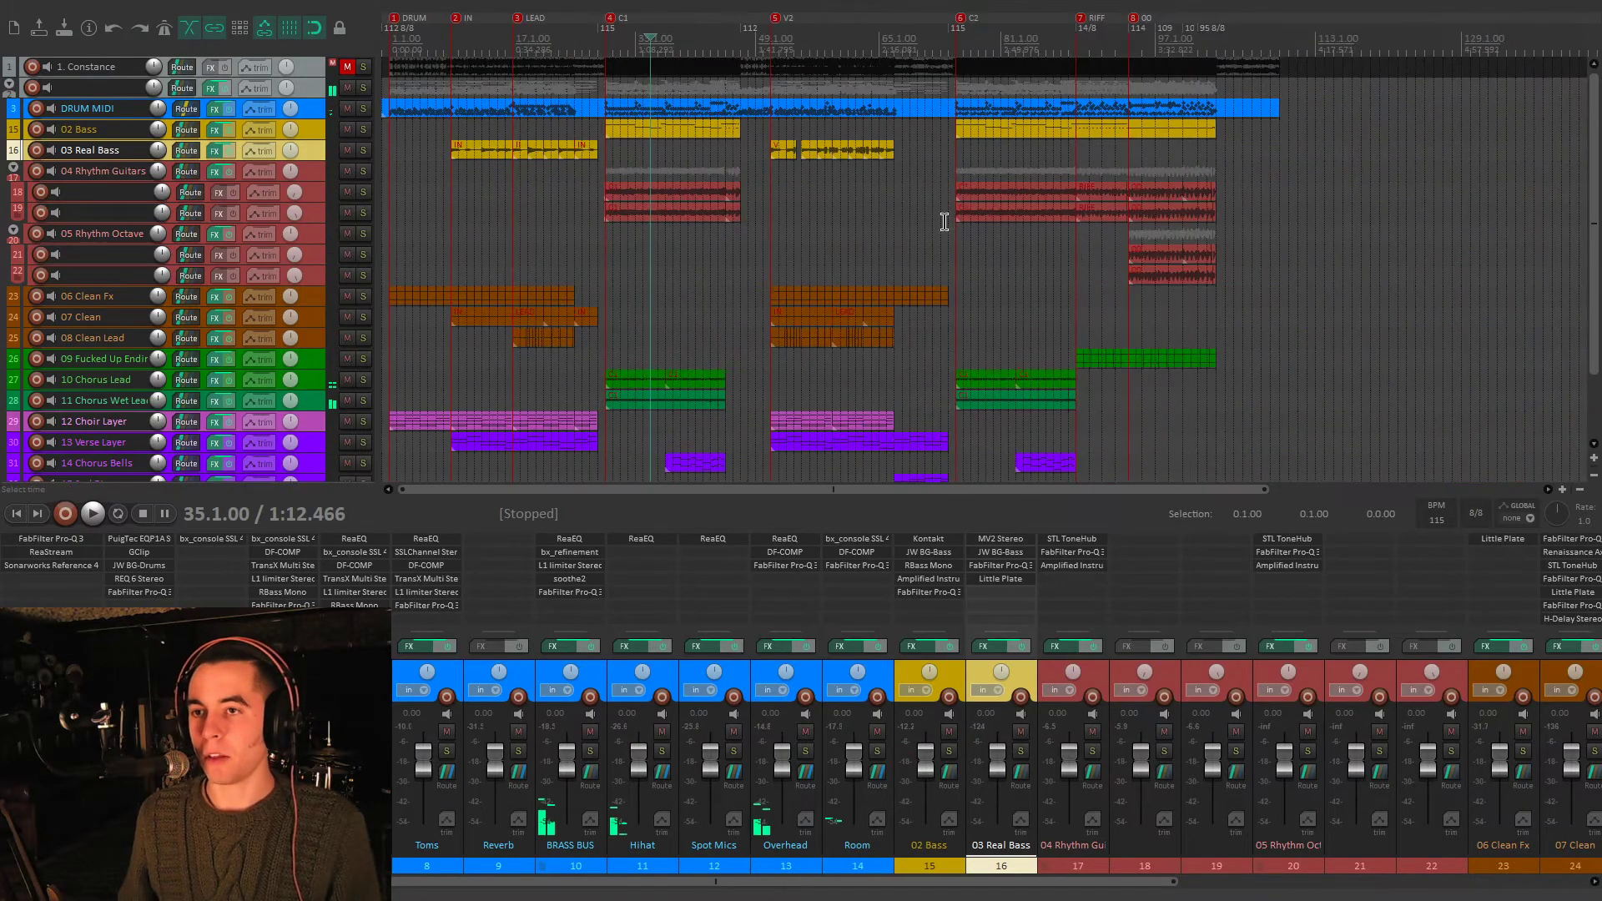
- Open the Kontakt instrument on the 02 Bass track to view The Nuclear Bass_DI
scroll(995, 147, "up", 2)
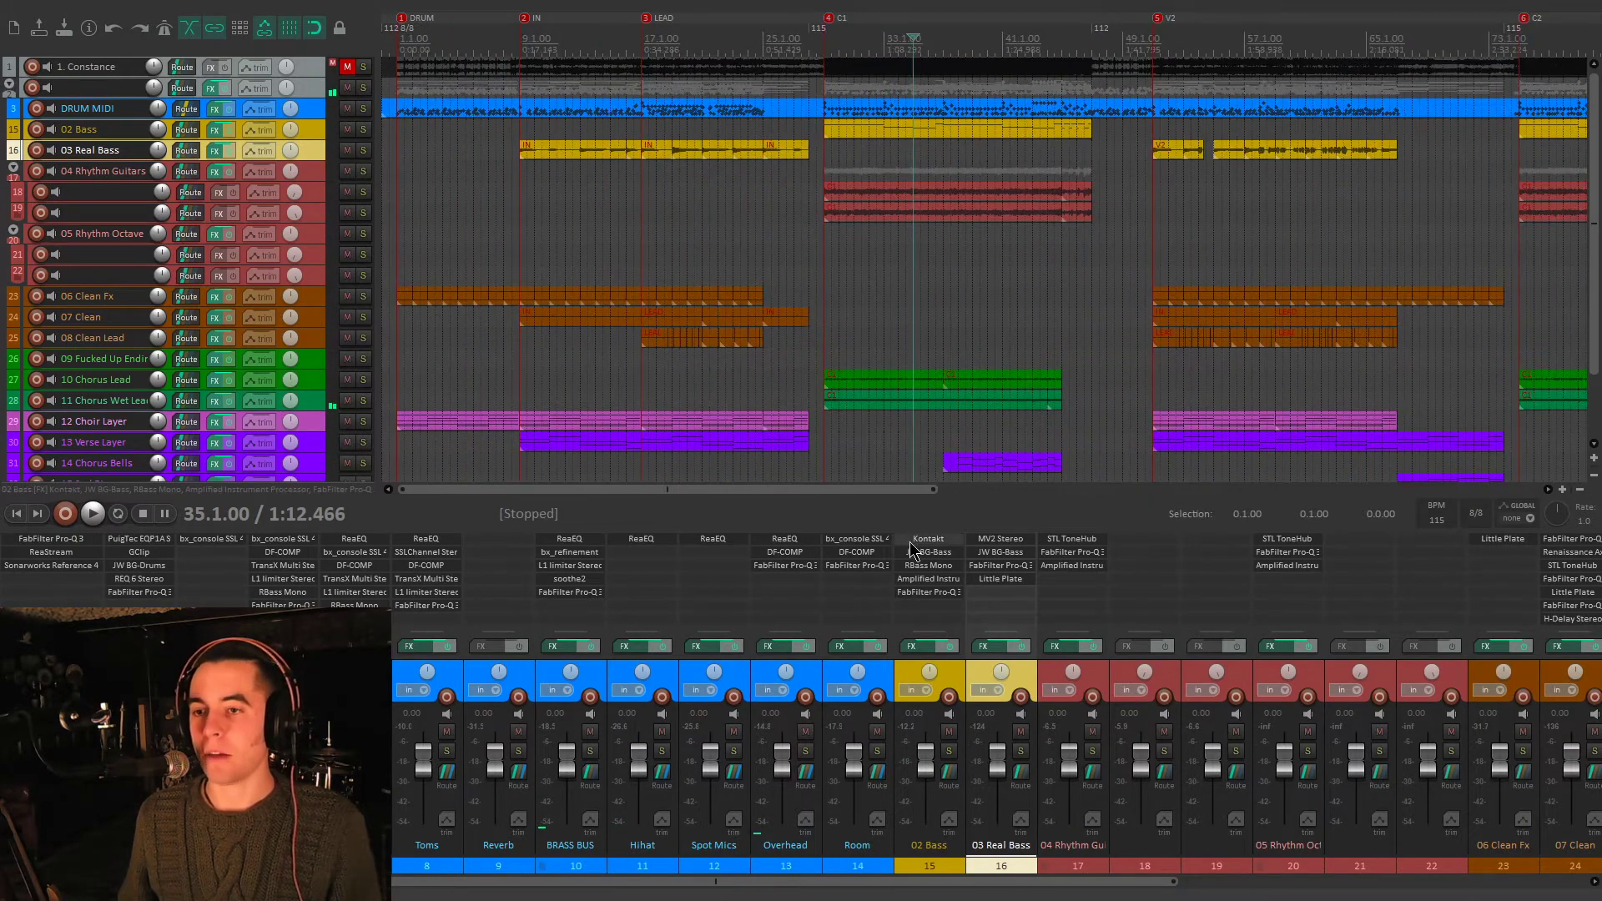
left_click(918, 539)
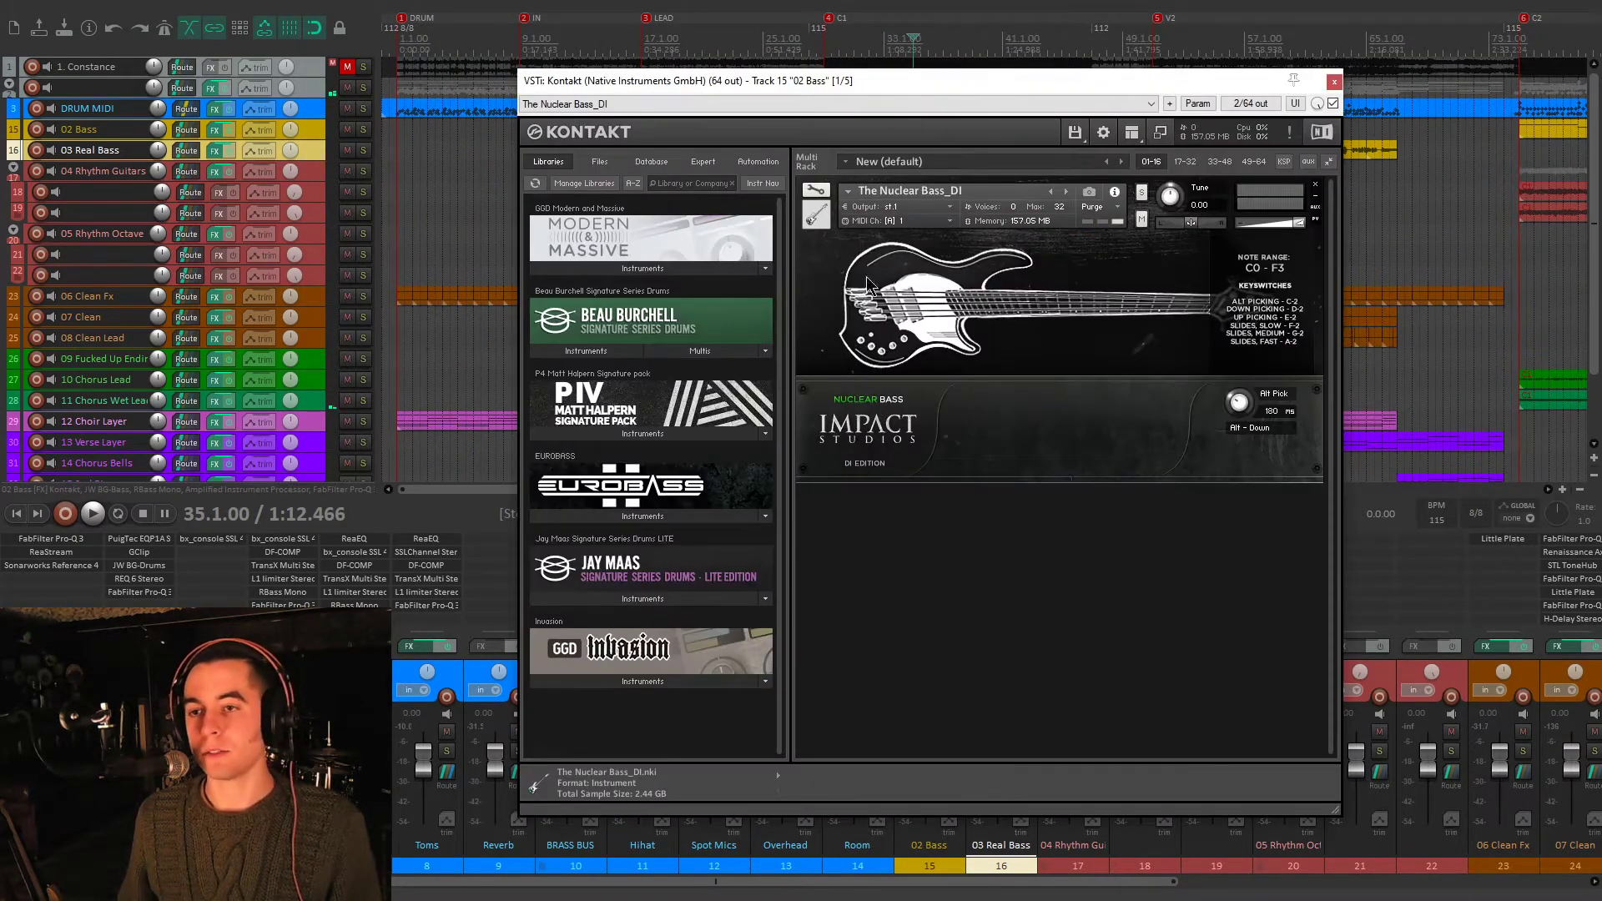
left_click_drag(925, 83, 909, 70)
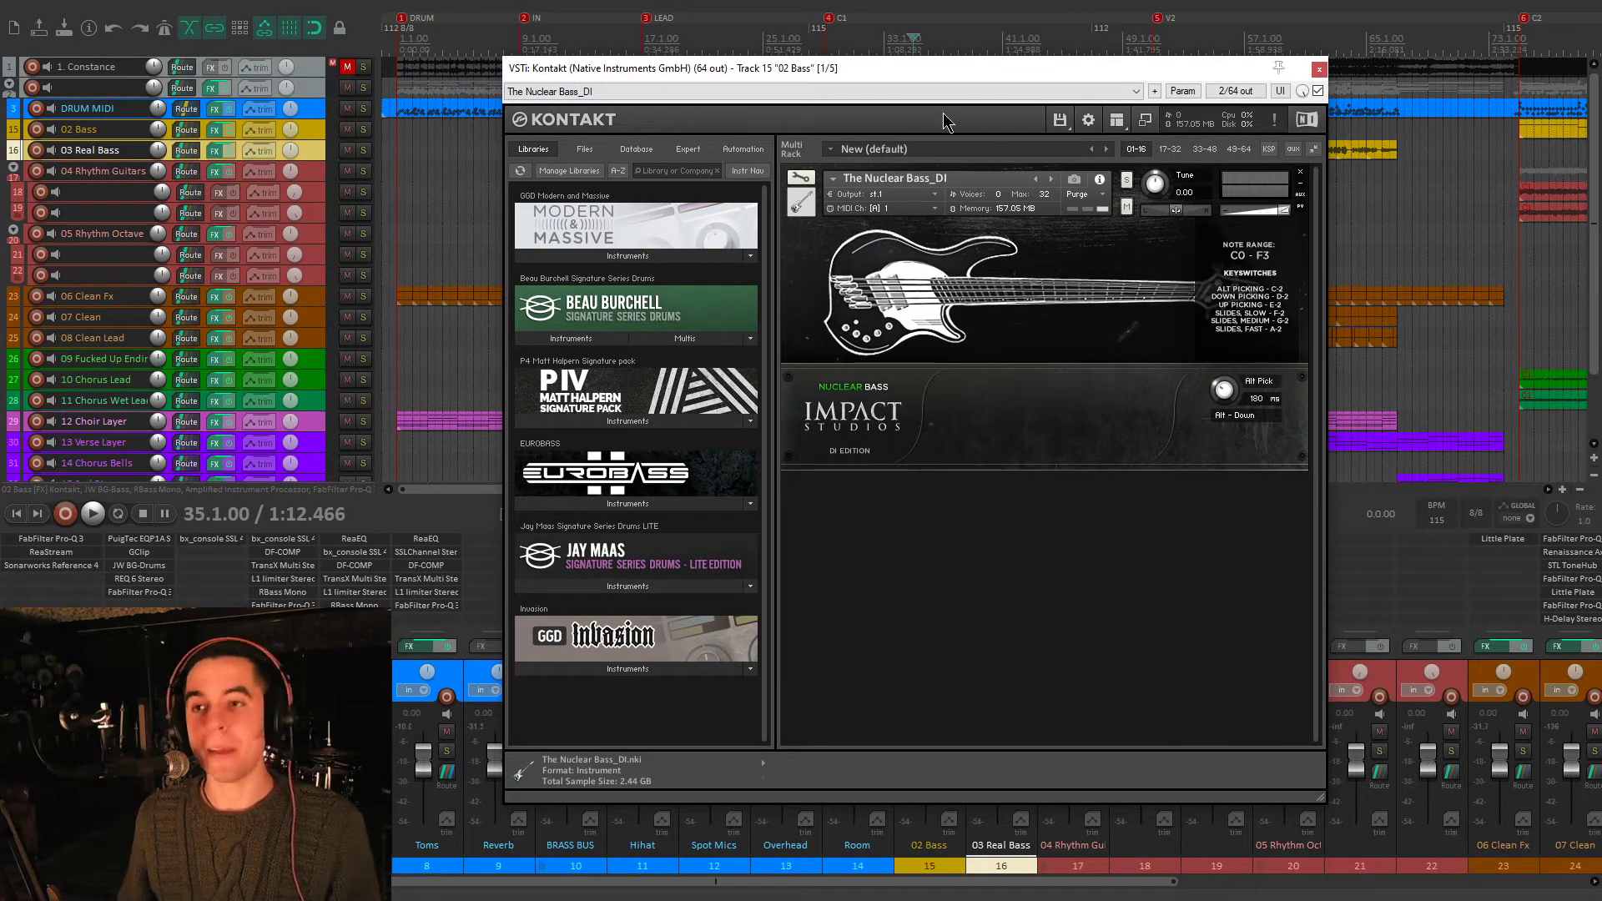
- Solo the 02 Bass track, bypass the effects after Kontakt, and audition the bass, re-enabling JW BG-Bass before stopping playback
left_click_drag(919, 73, 892, 67)
left_click(363, 129)
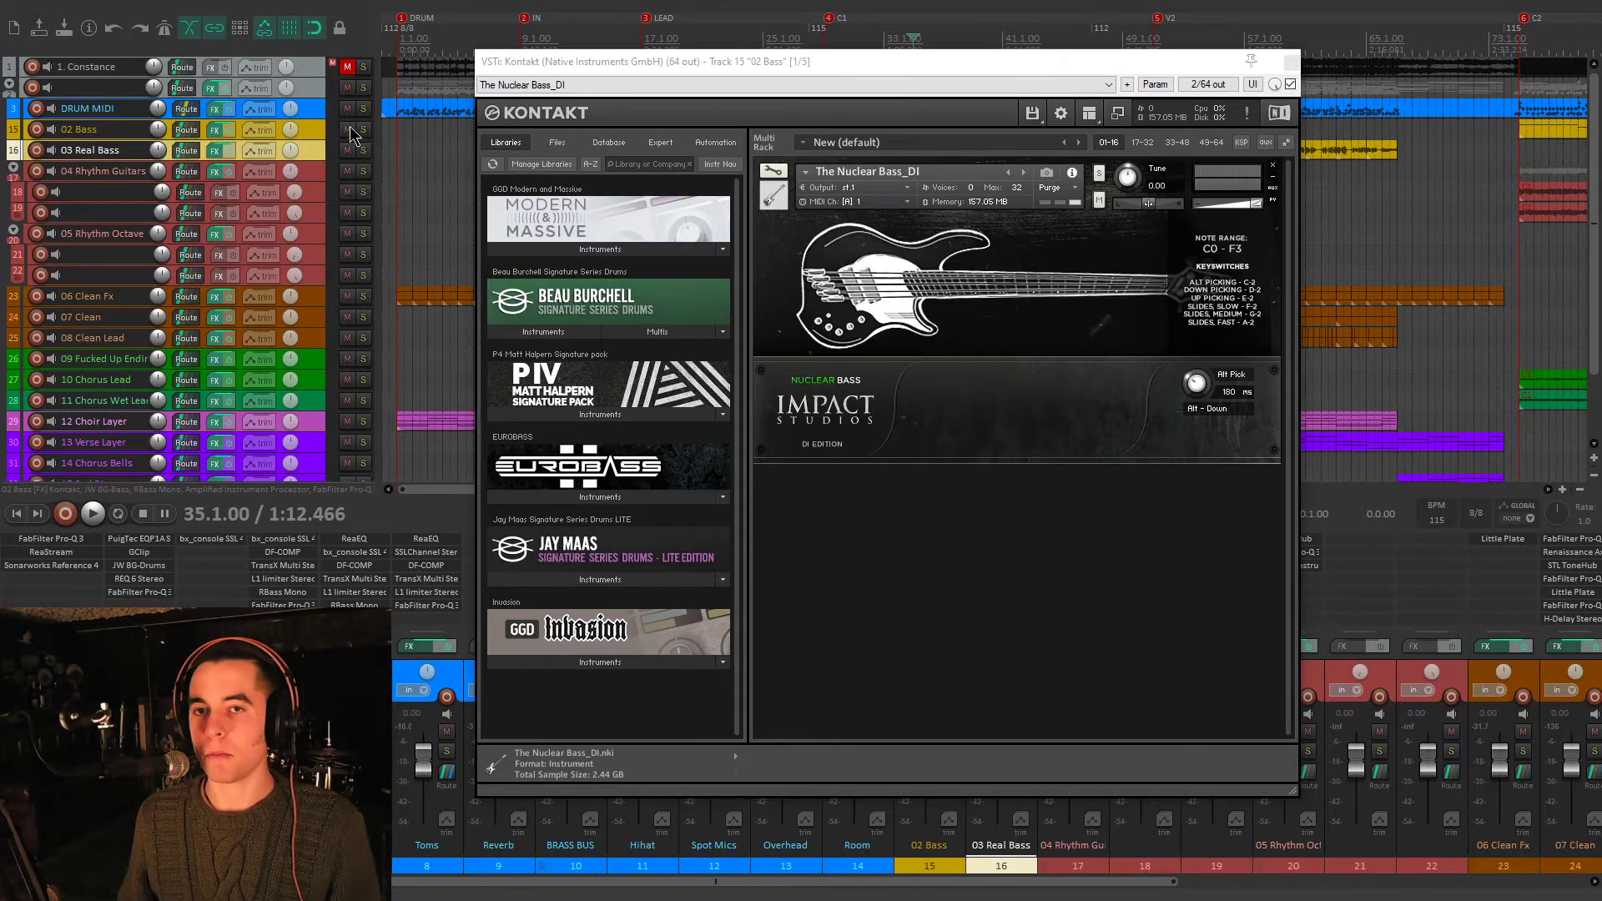
left_click_drag(989, 64, 569, 83)
left_click(950, 554)
left_click(941, 592, "shift")
key("space")
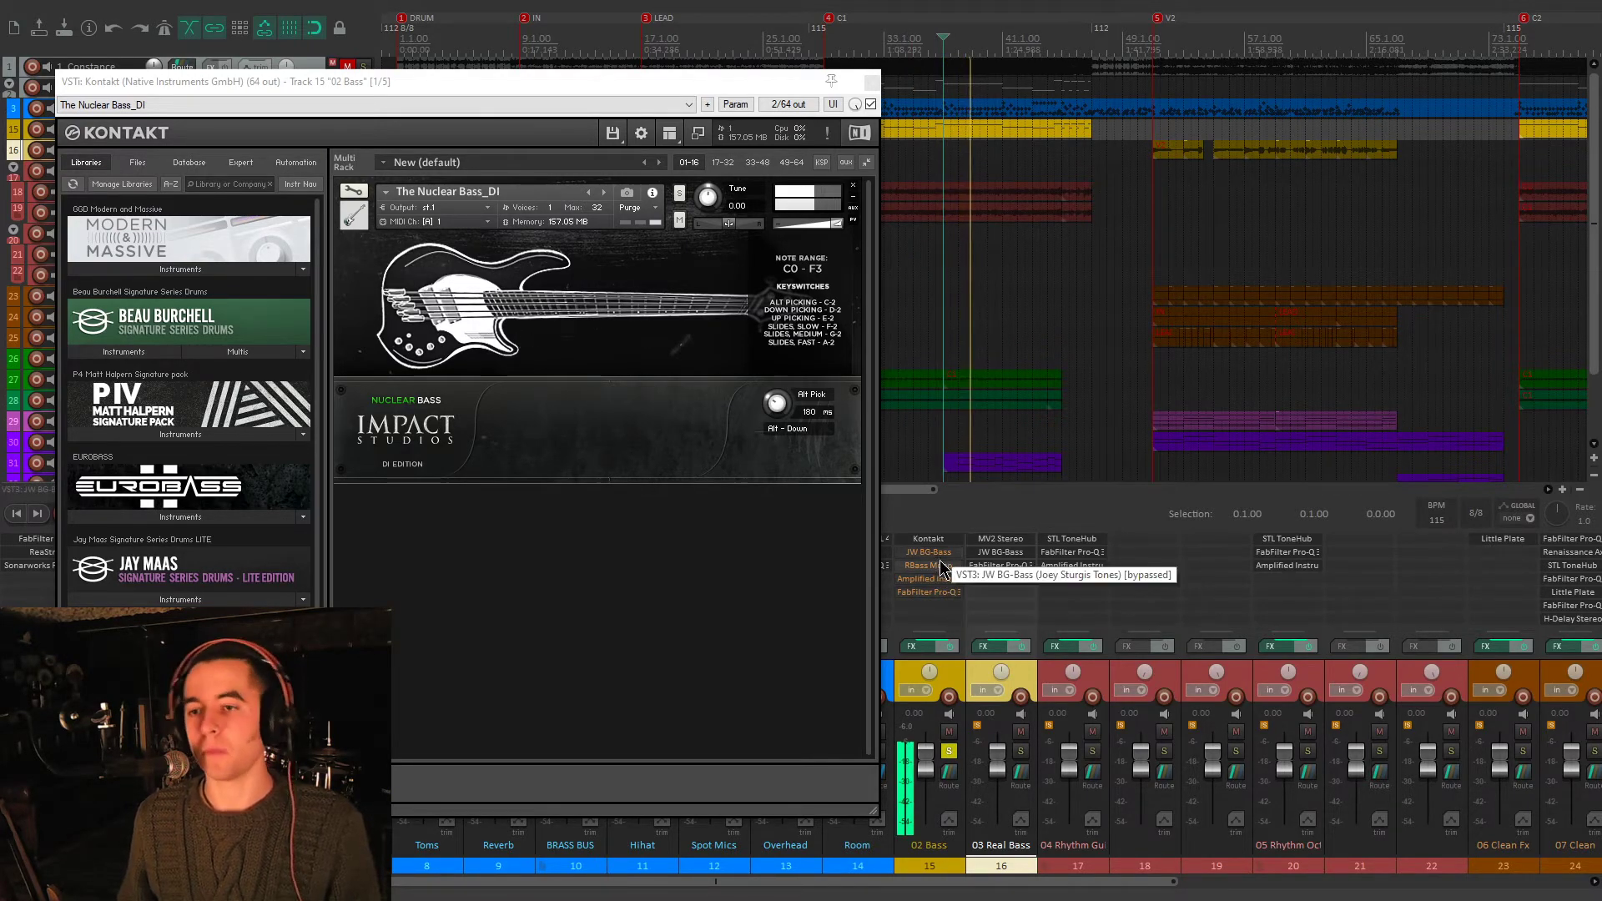
left_click(1031, 157)
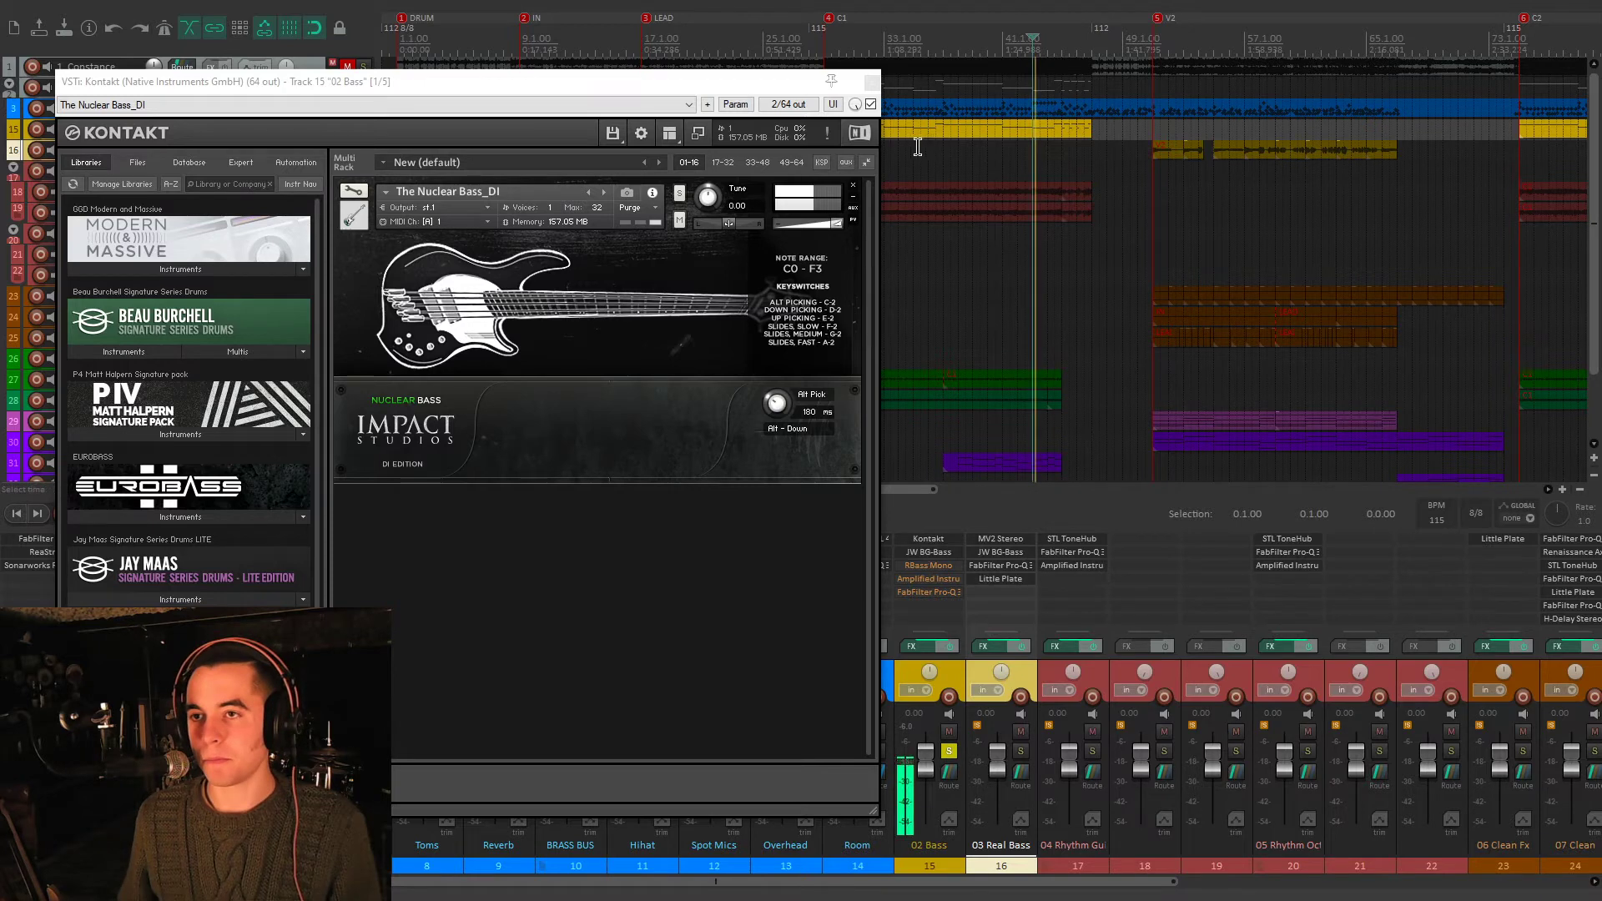
key("space")
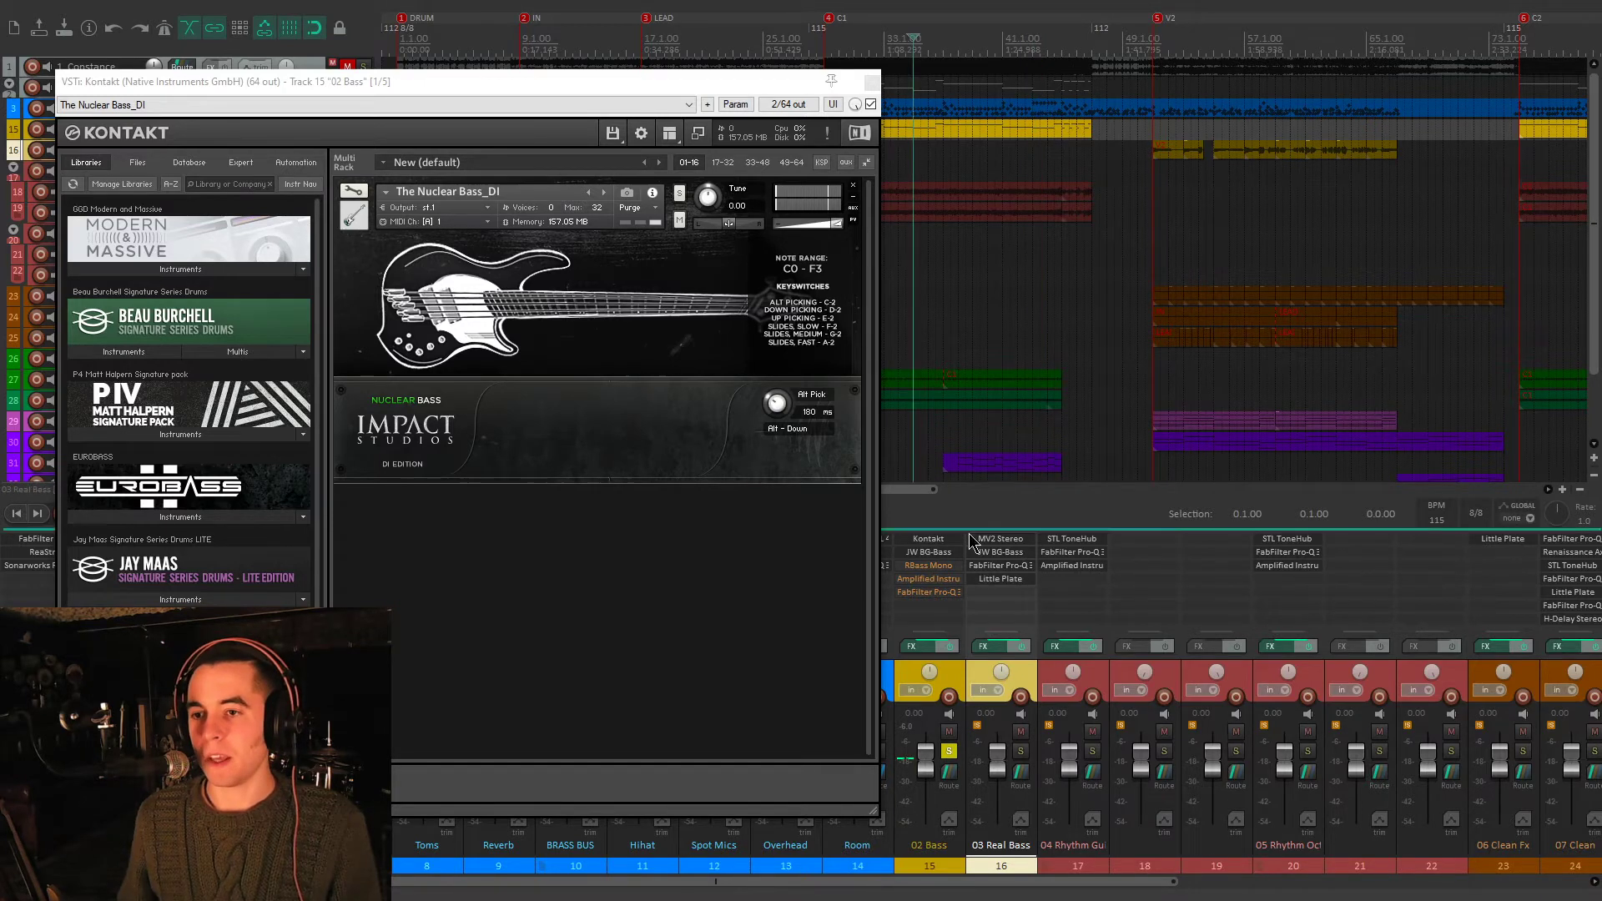
- Open JW BG-Bass on the 02 Bass track and audition its top mode and grit A setting after viewing the bottom mode
double_click(928, 551)
left_click_drag(852, 99, 1157, 87)
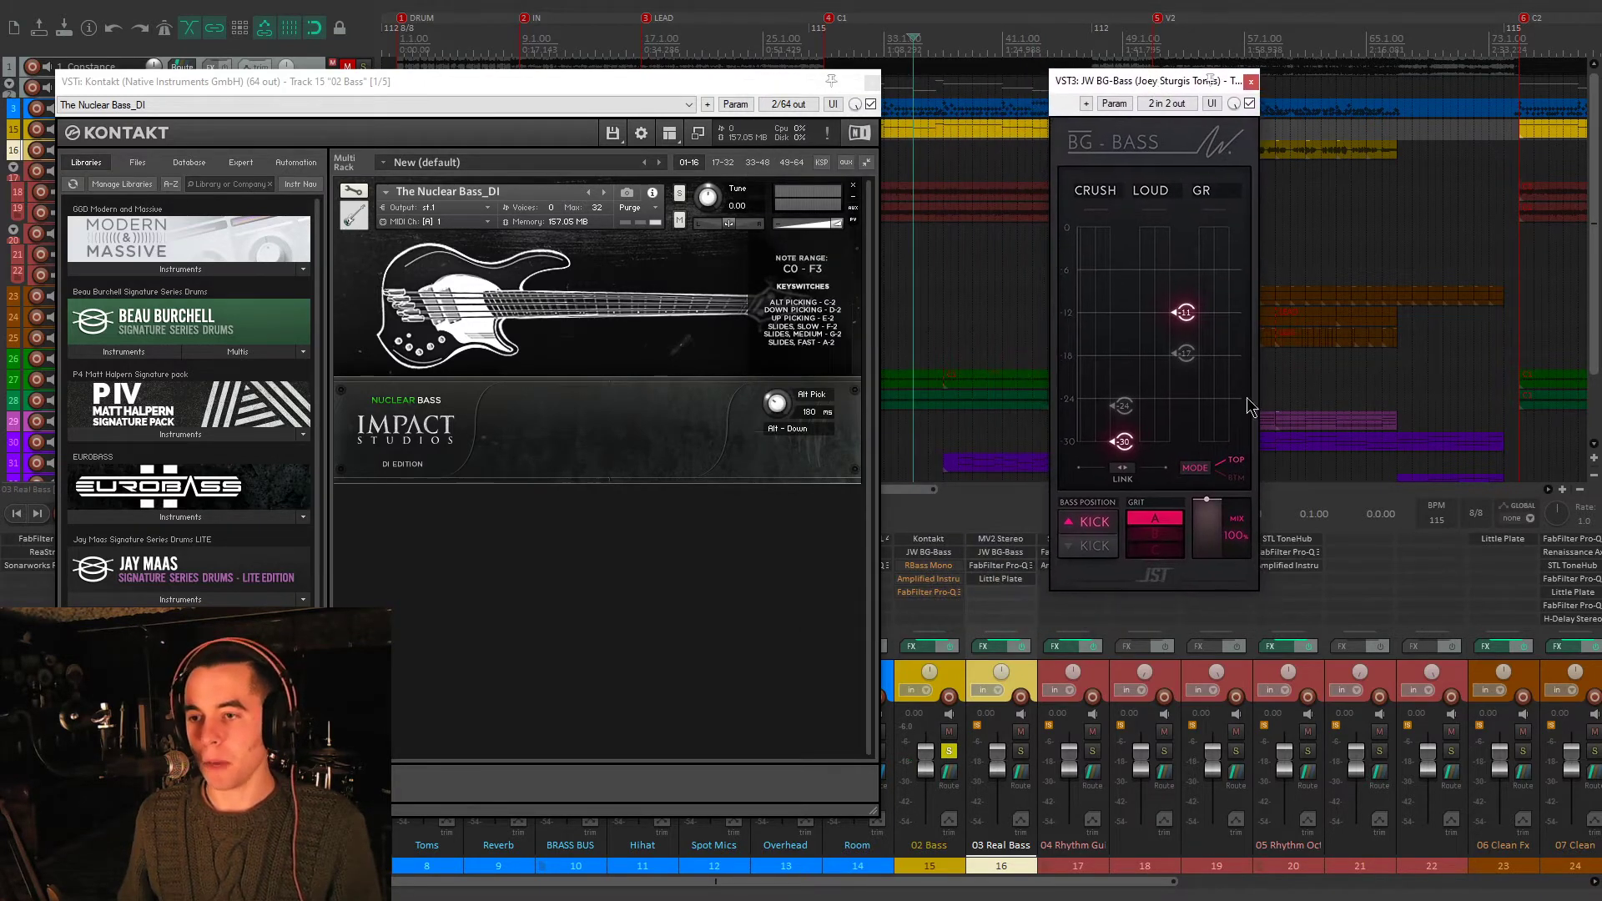
left_click(1202, 477)
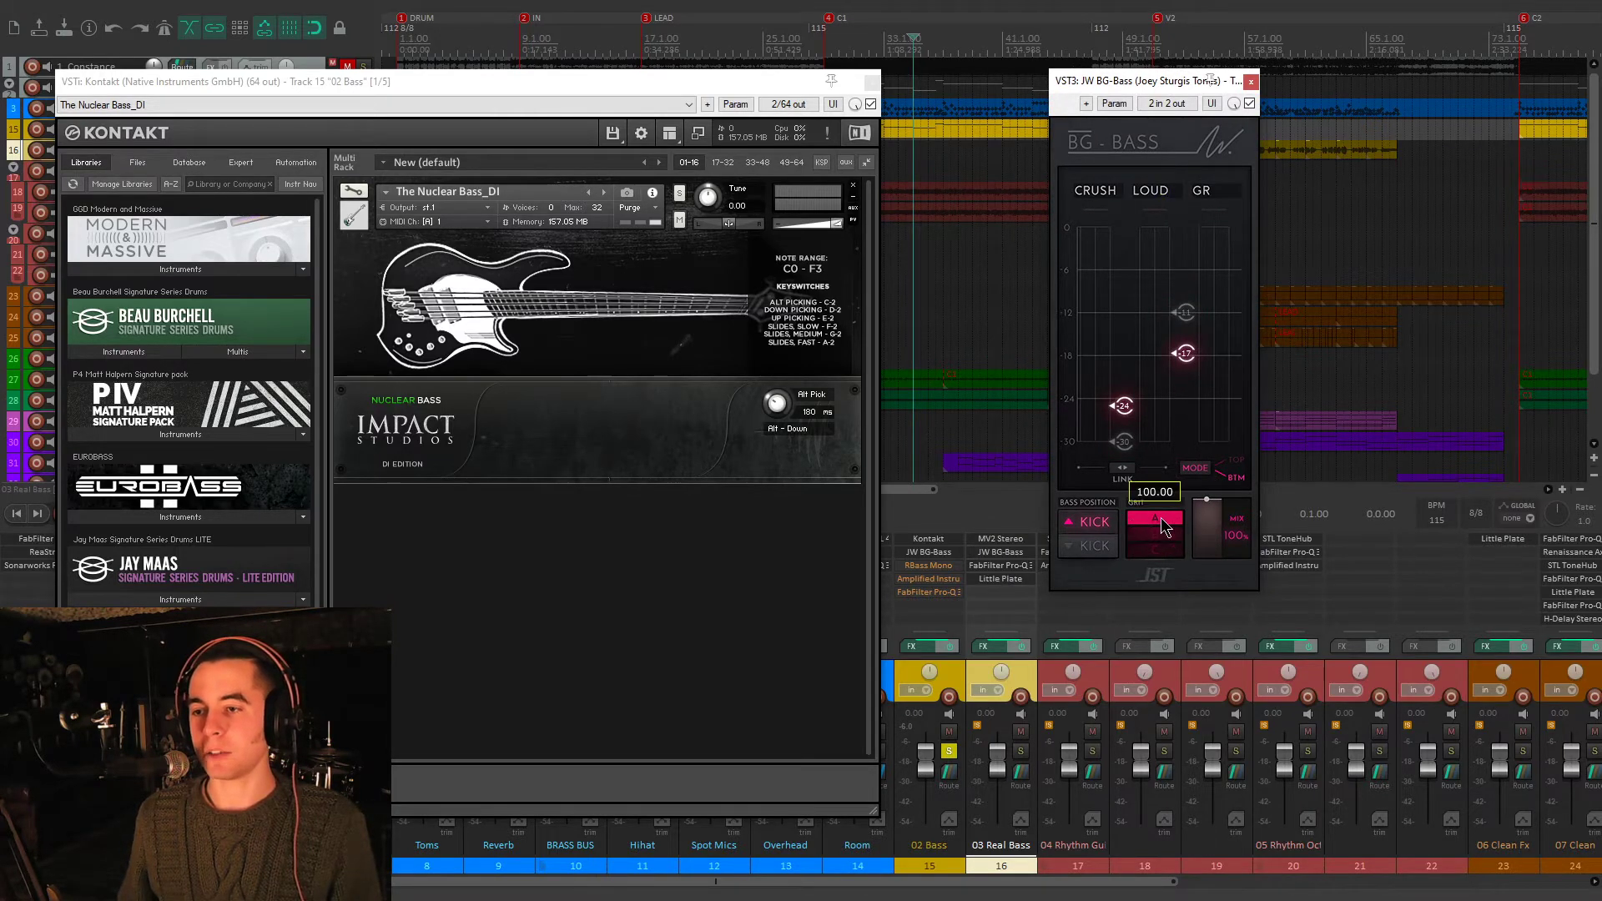
left_click_drag(1185, 352, 1197, 471)
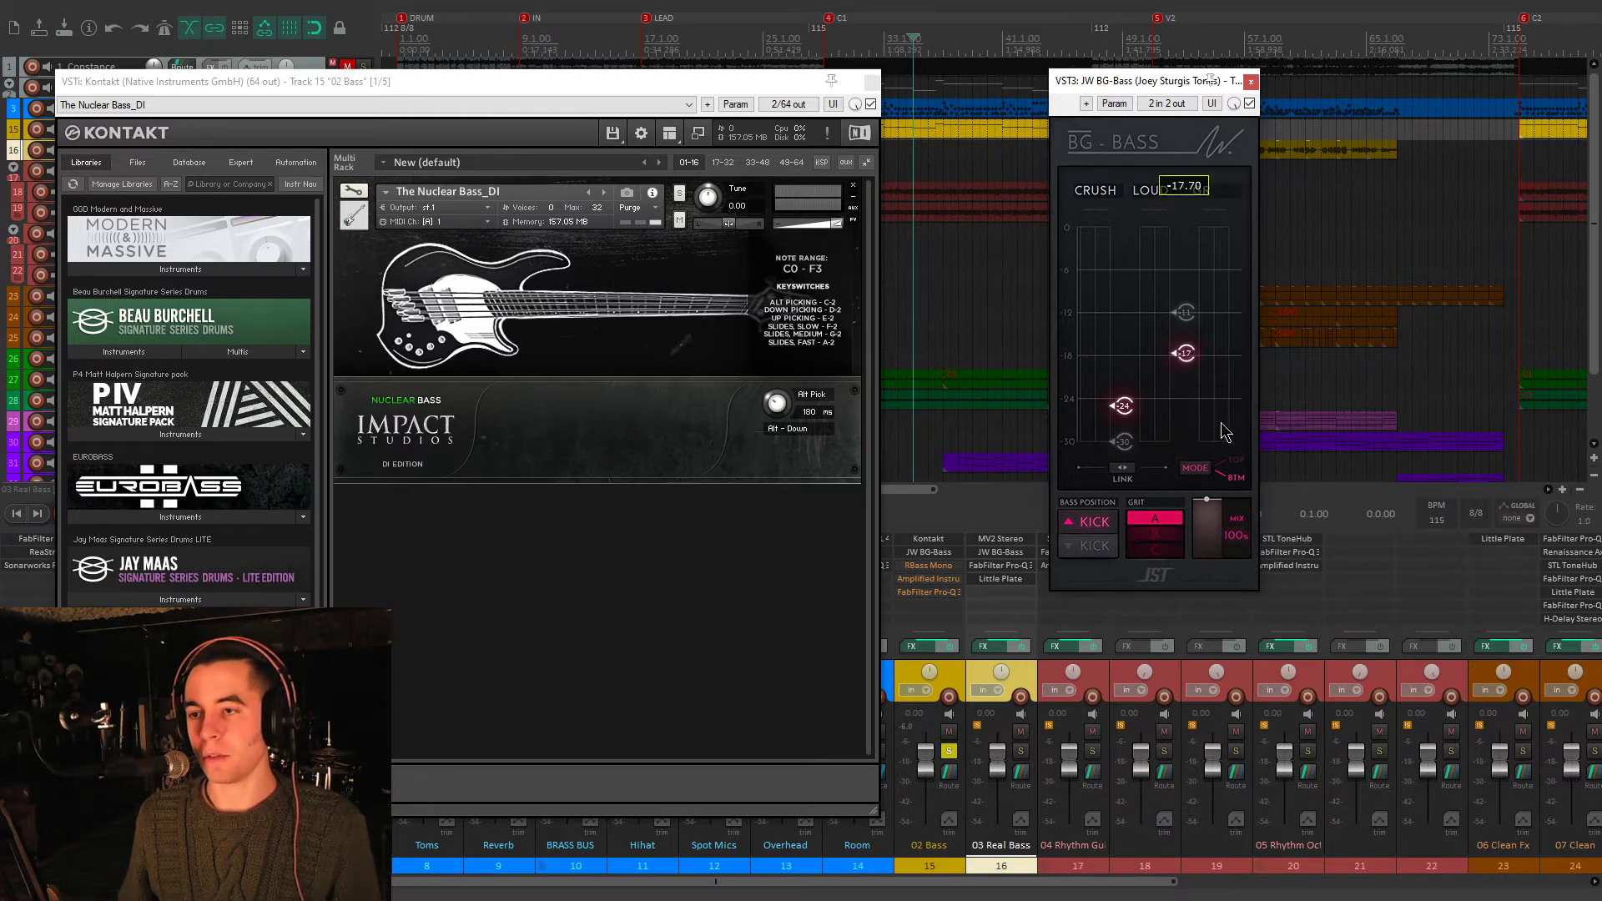
left_click(1204, 472)
left_click(1164, 557)
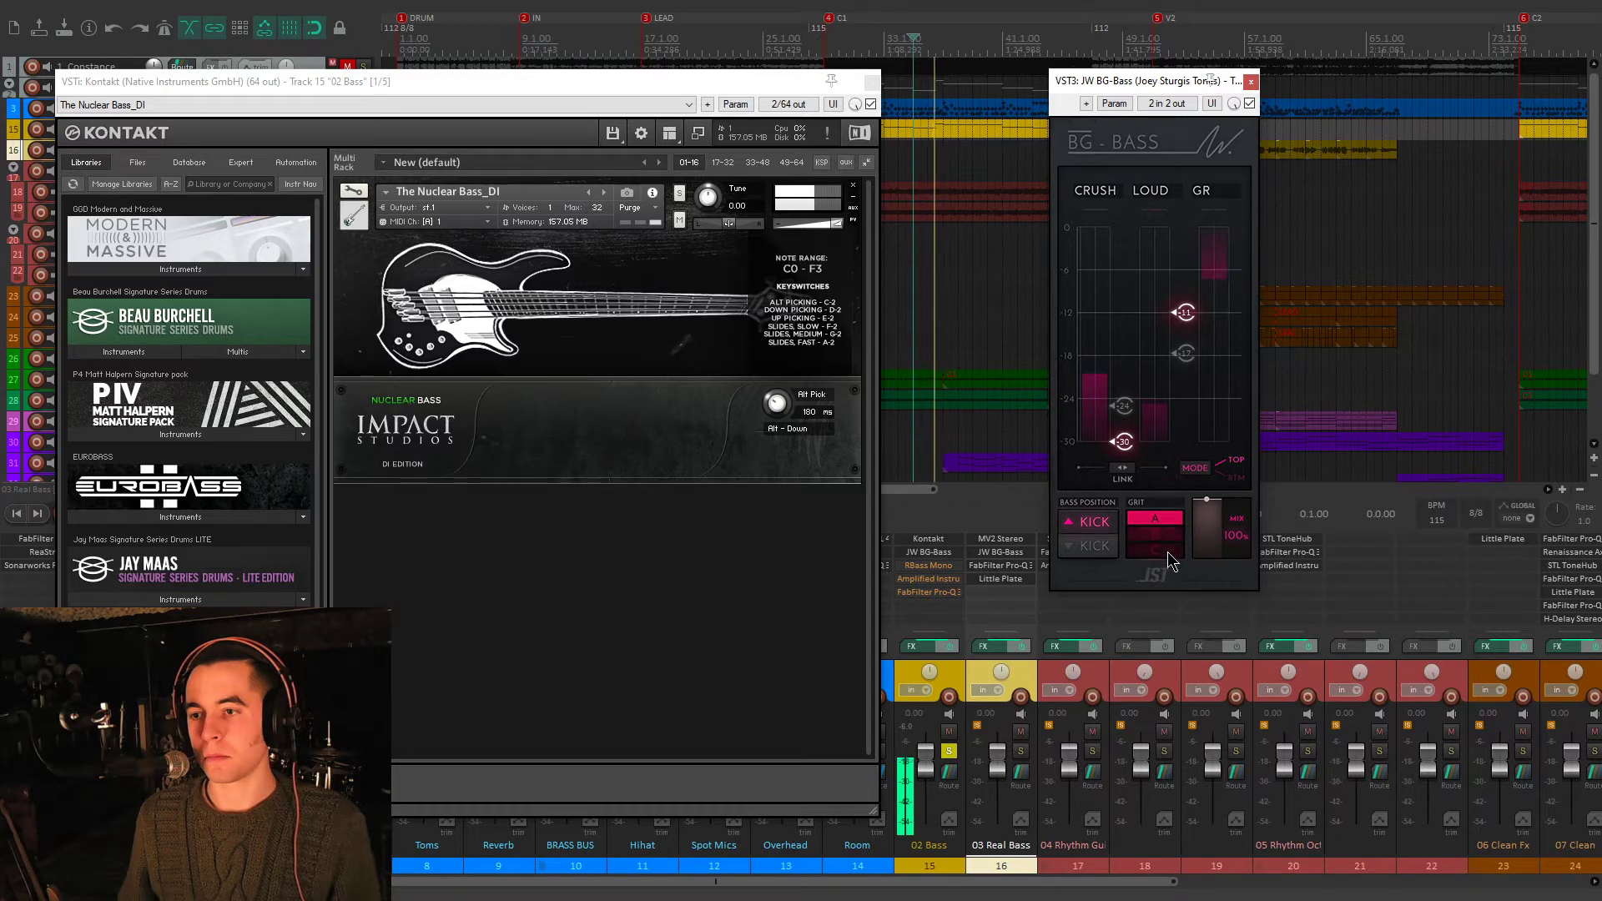
left_click(1173, 519)
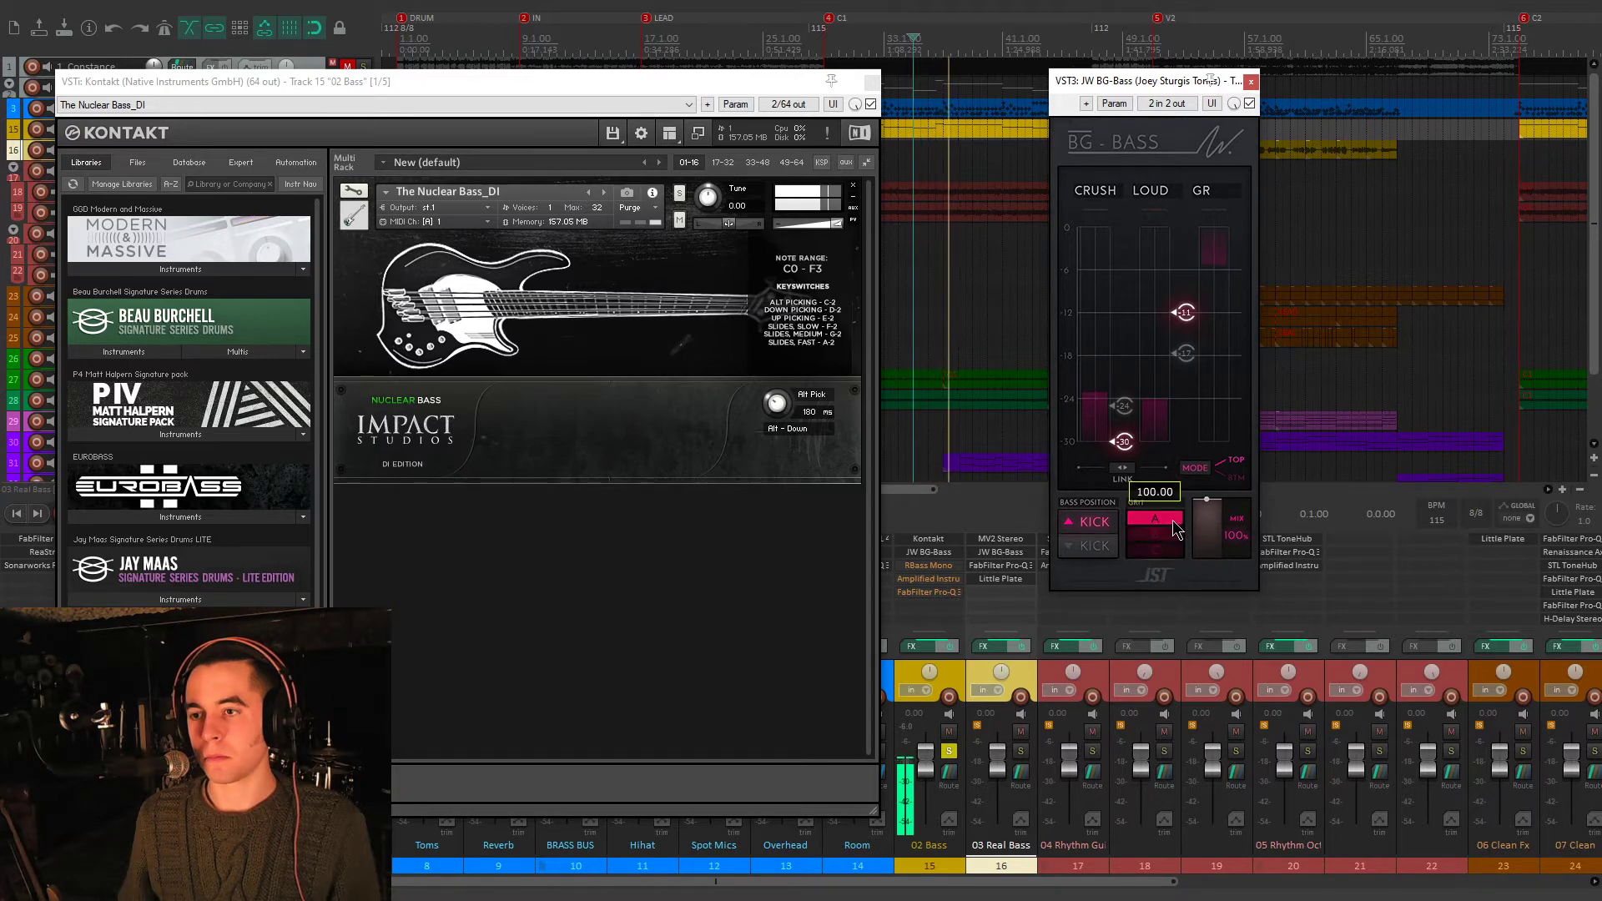
key("space")
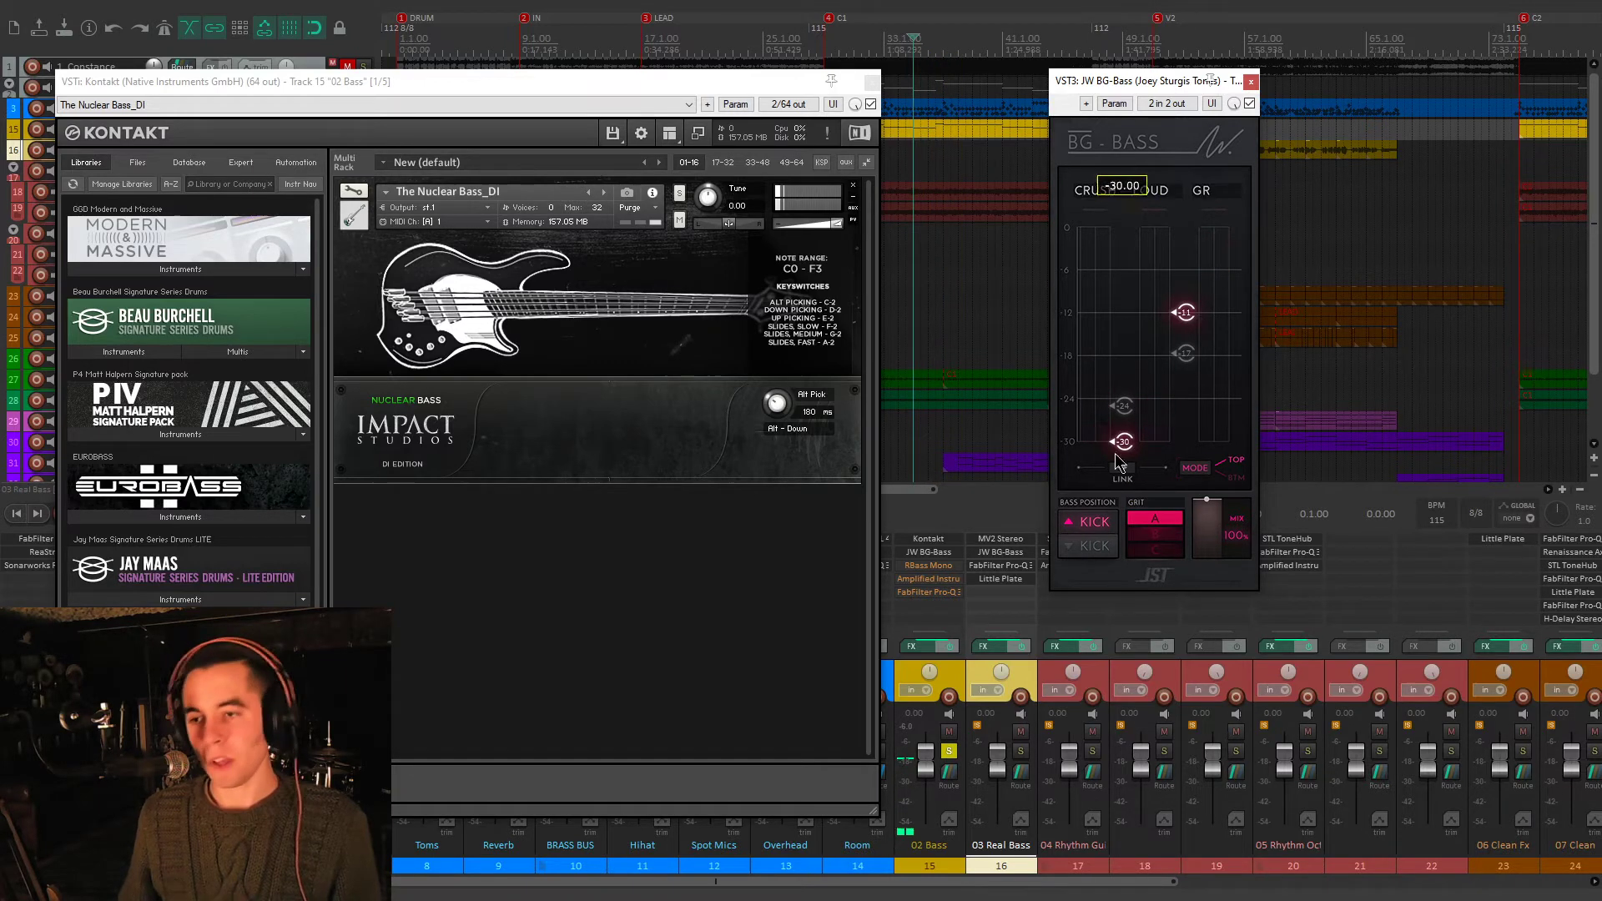
- Enable and open RBass Mono on the 02 Bass track, audition the bass through it, and examine its frequency and intensity settings
left_click(951, 572)
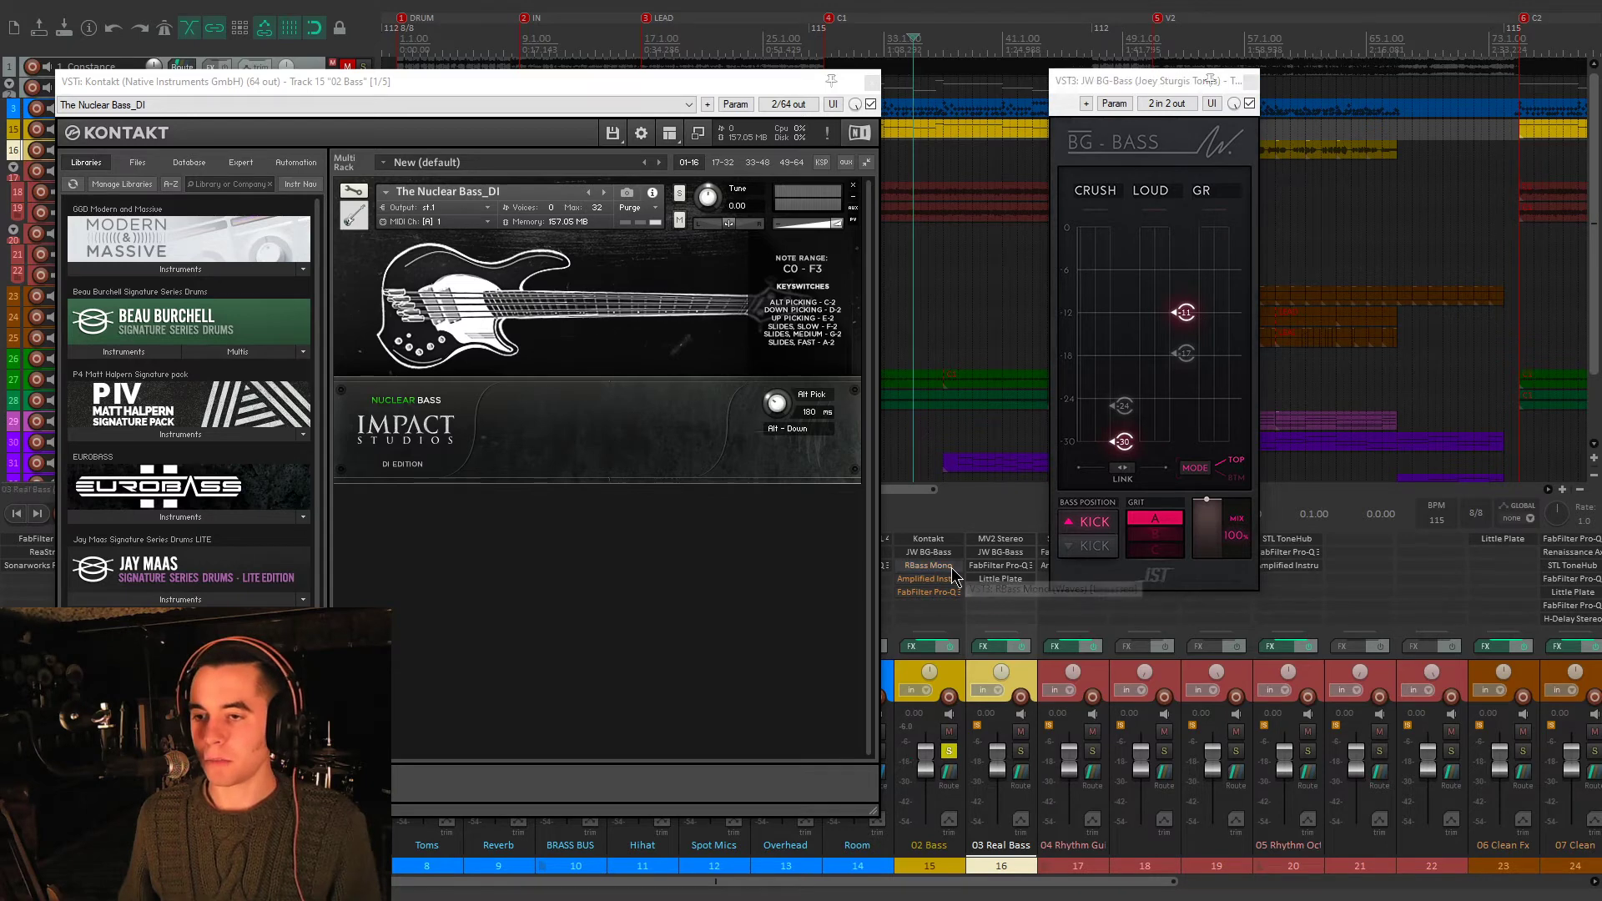
left_click_drag(751, 169, 856, 165)
key("space")
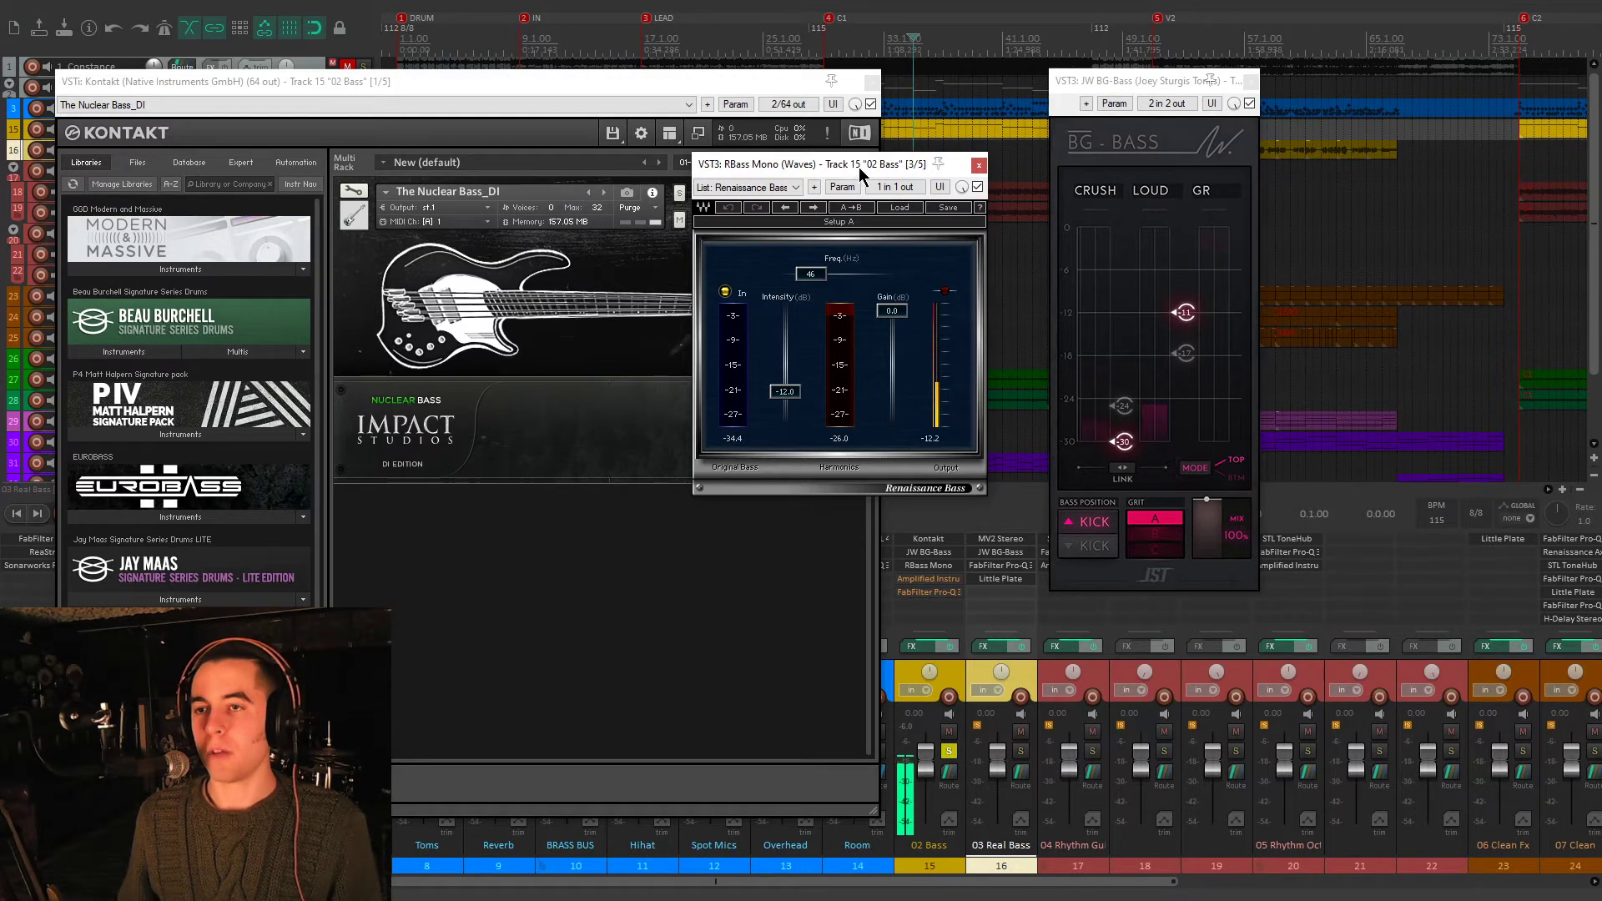
left_click_drag(885, 163, 904, 191)
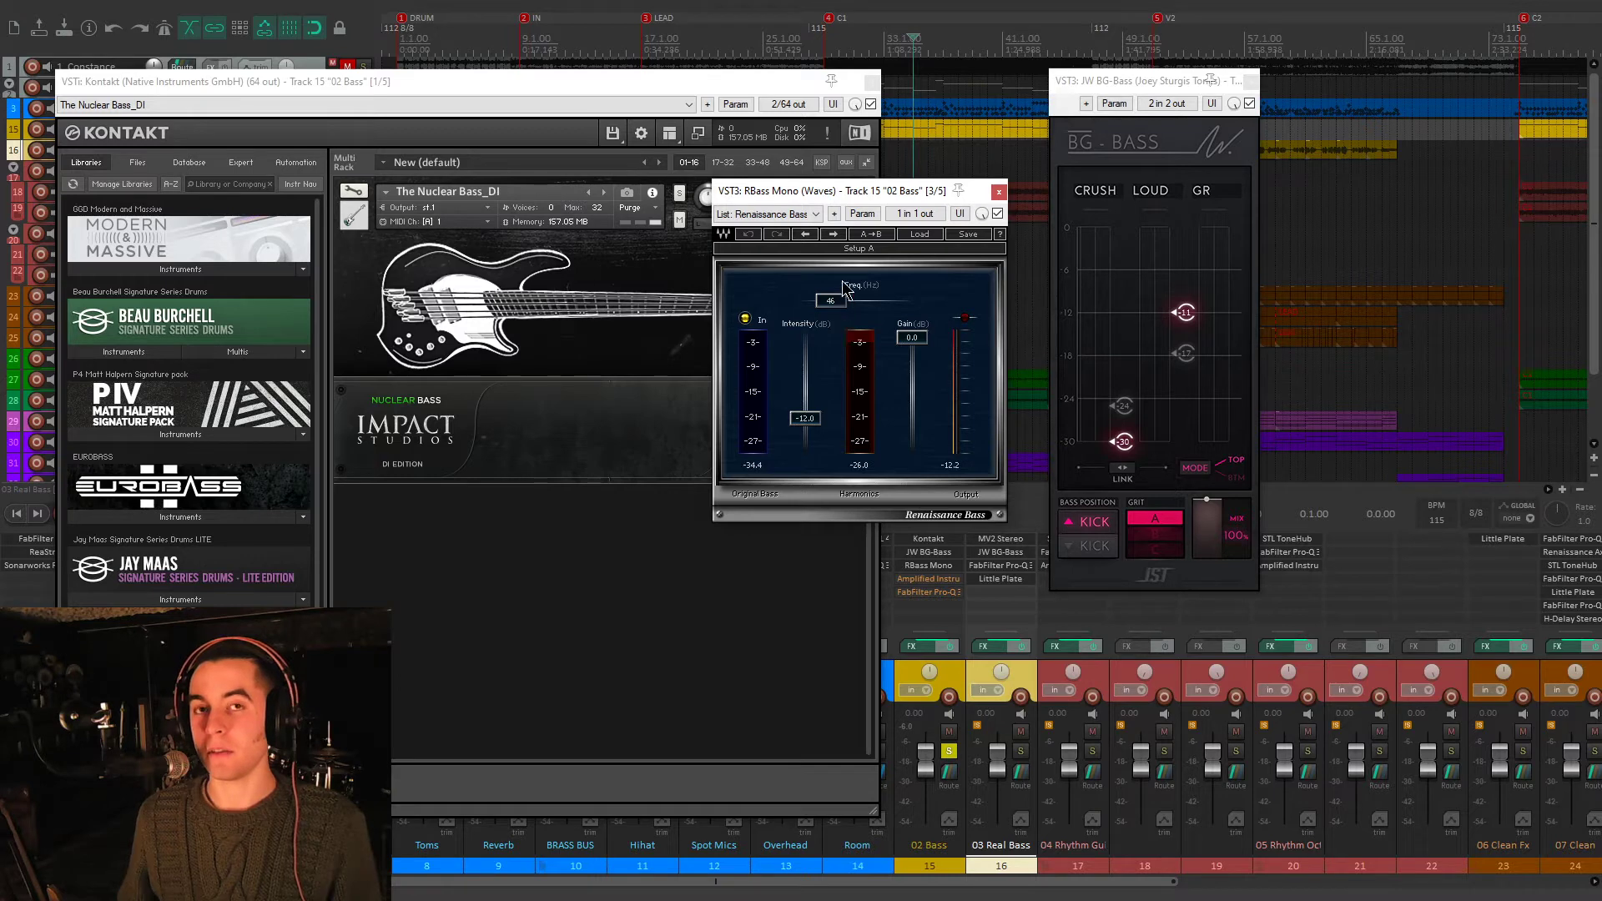
left_click_drag(867, 193, 882, 196)
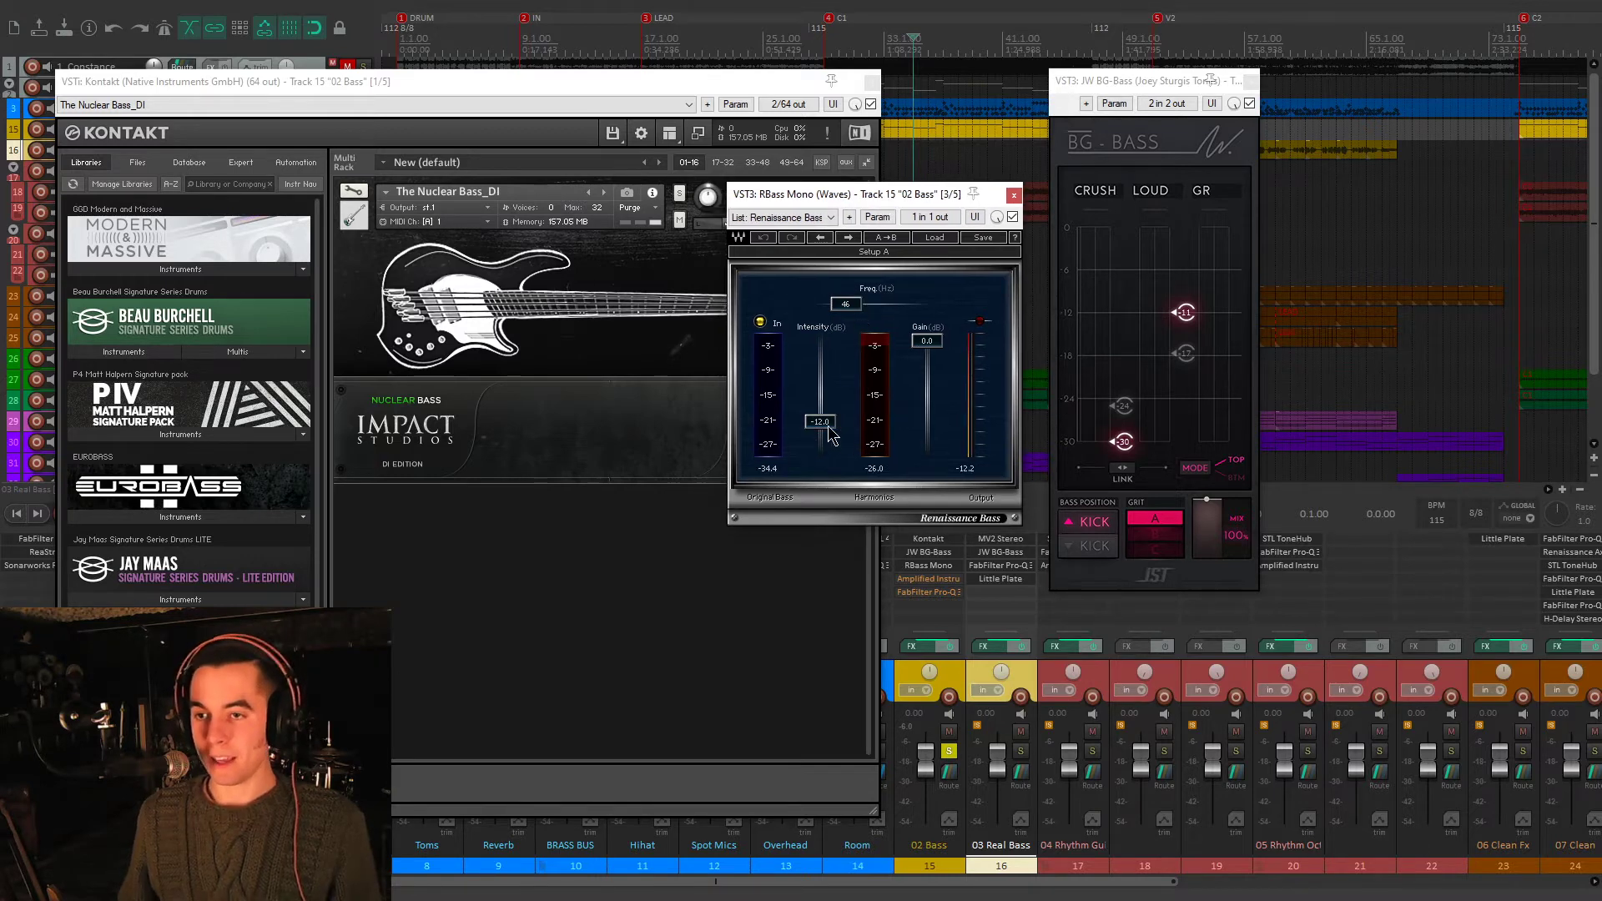
left_click_drag(876, 197, 784, 182)
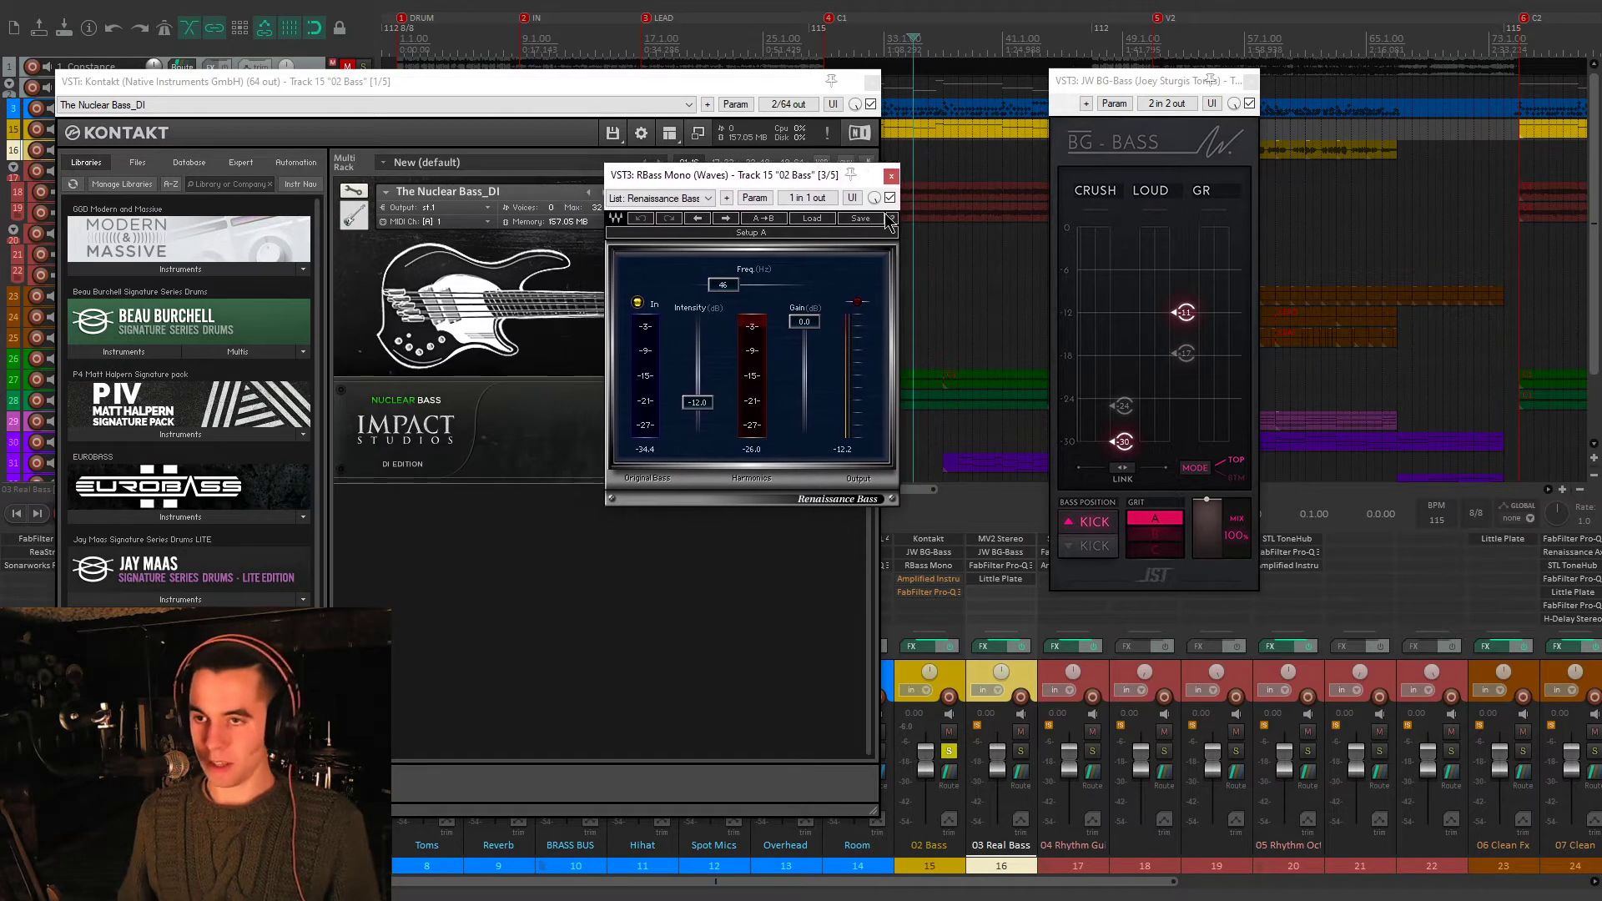
key("space")
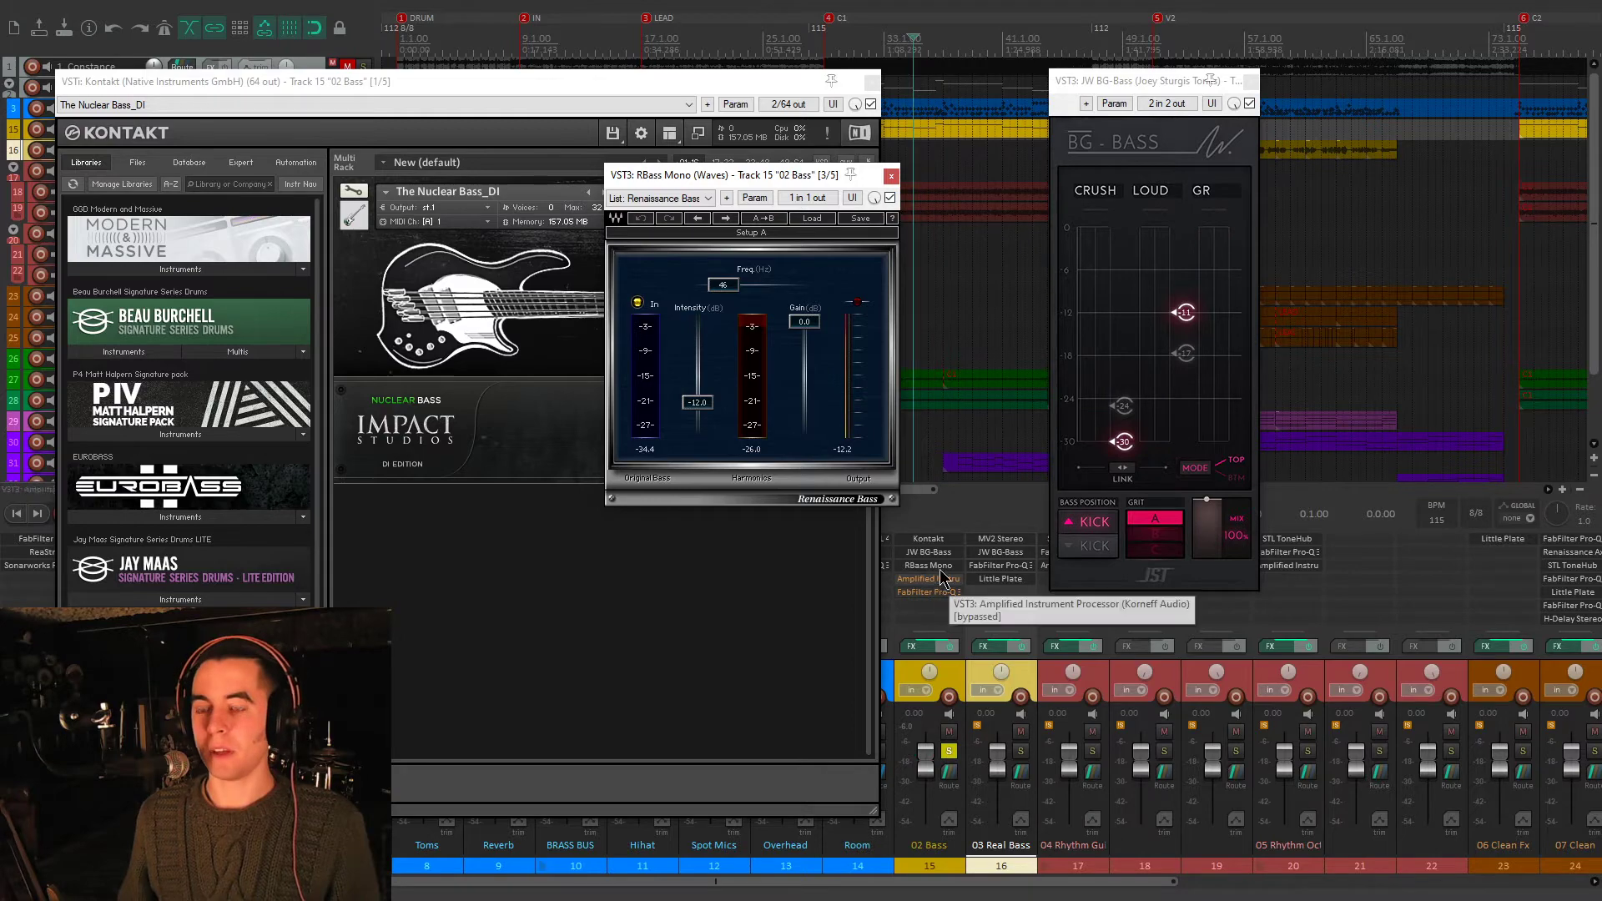
- Close the RBass Mono, Kontakt and JW BG-Bass windows
left_click(891, 176)
left_click(871, 81)
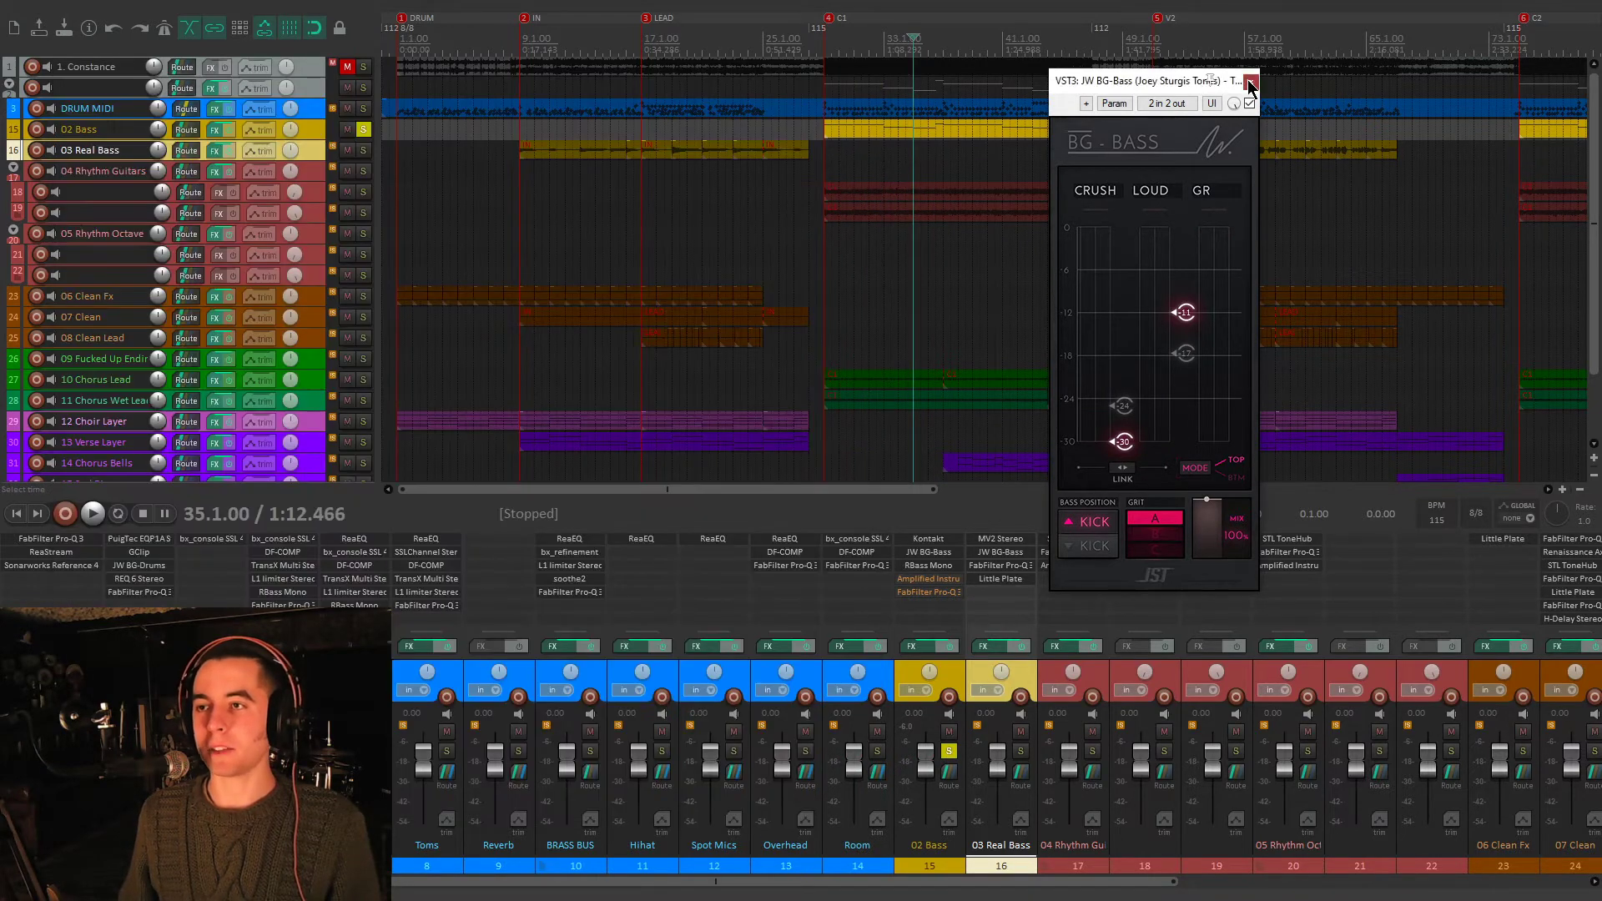
left_click(1249, 81)
- Open the Amplified Instrument Processor on the 02 Bass track, keep it enabled, and start playback of the bass
double_click(930, 579)
left_click_drag(828, 77, 629, 77)
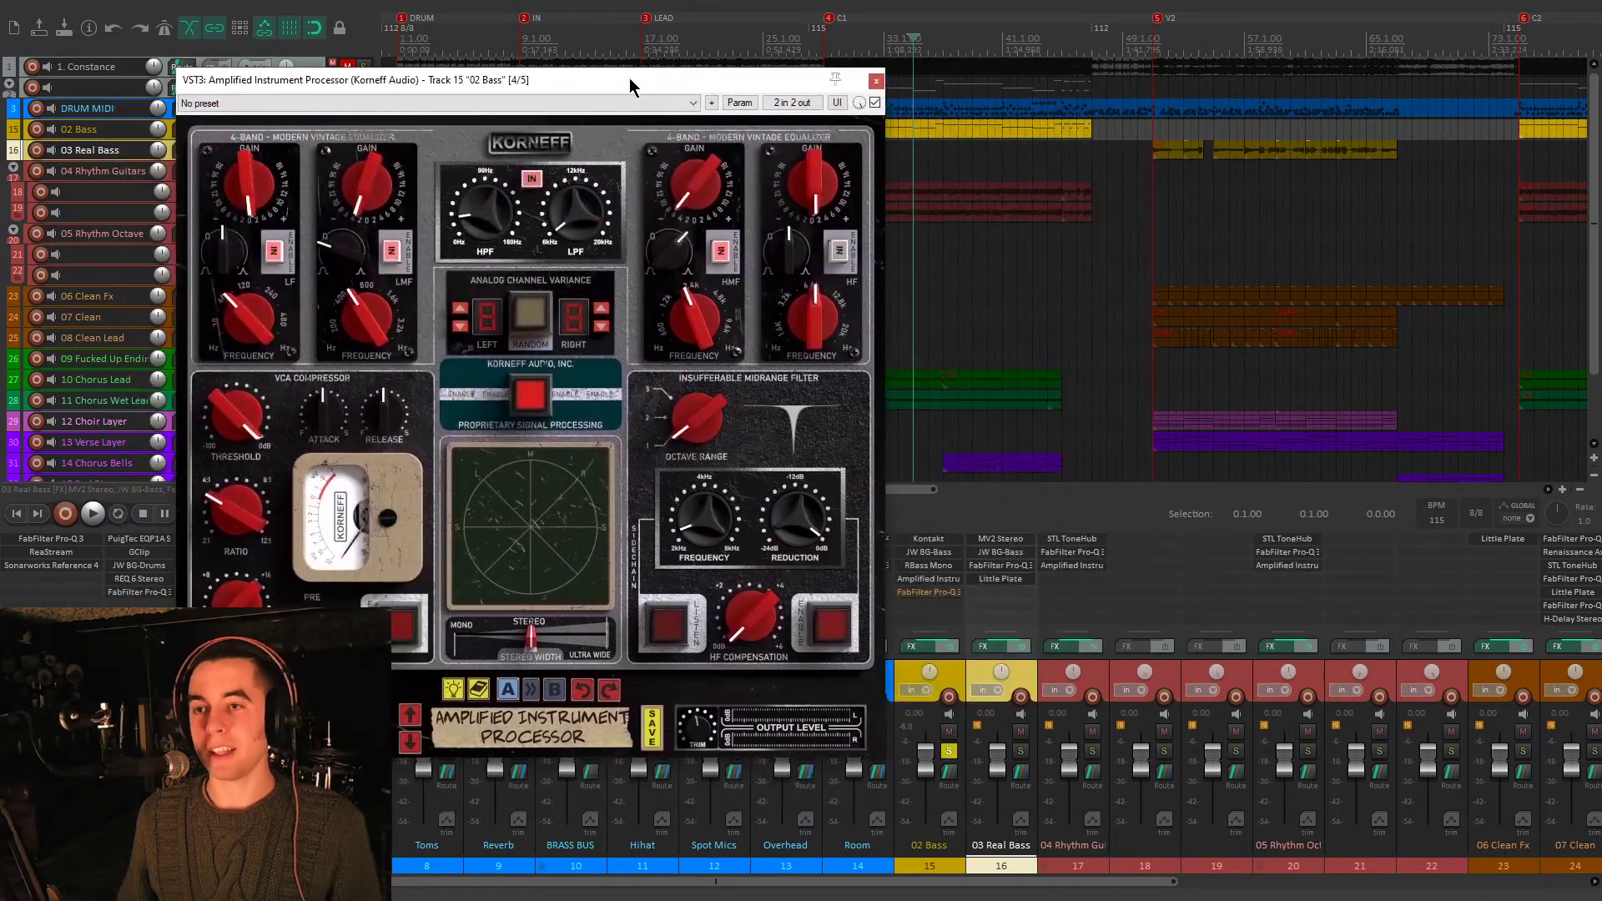
left_click(873, 103)
left_click(874, 102)
key("space")
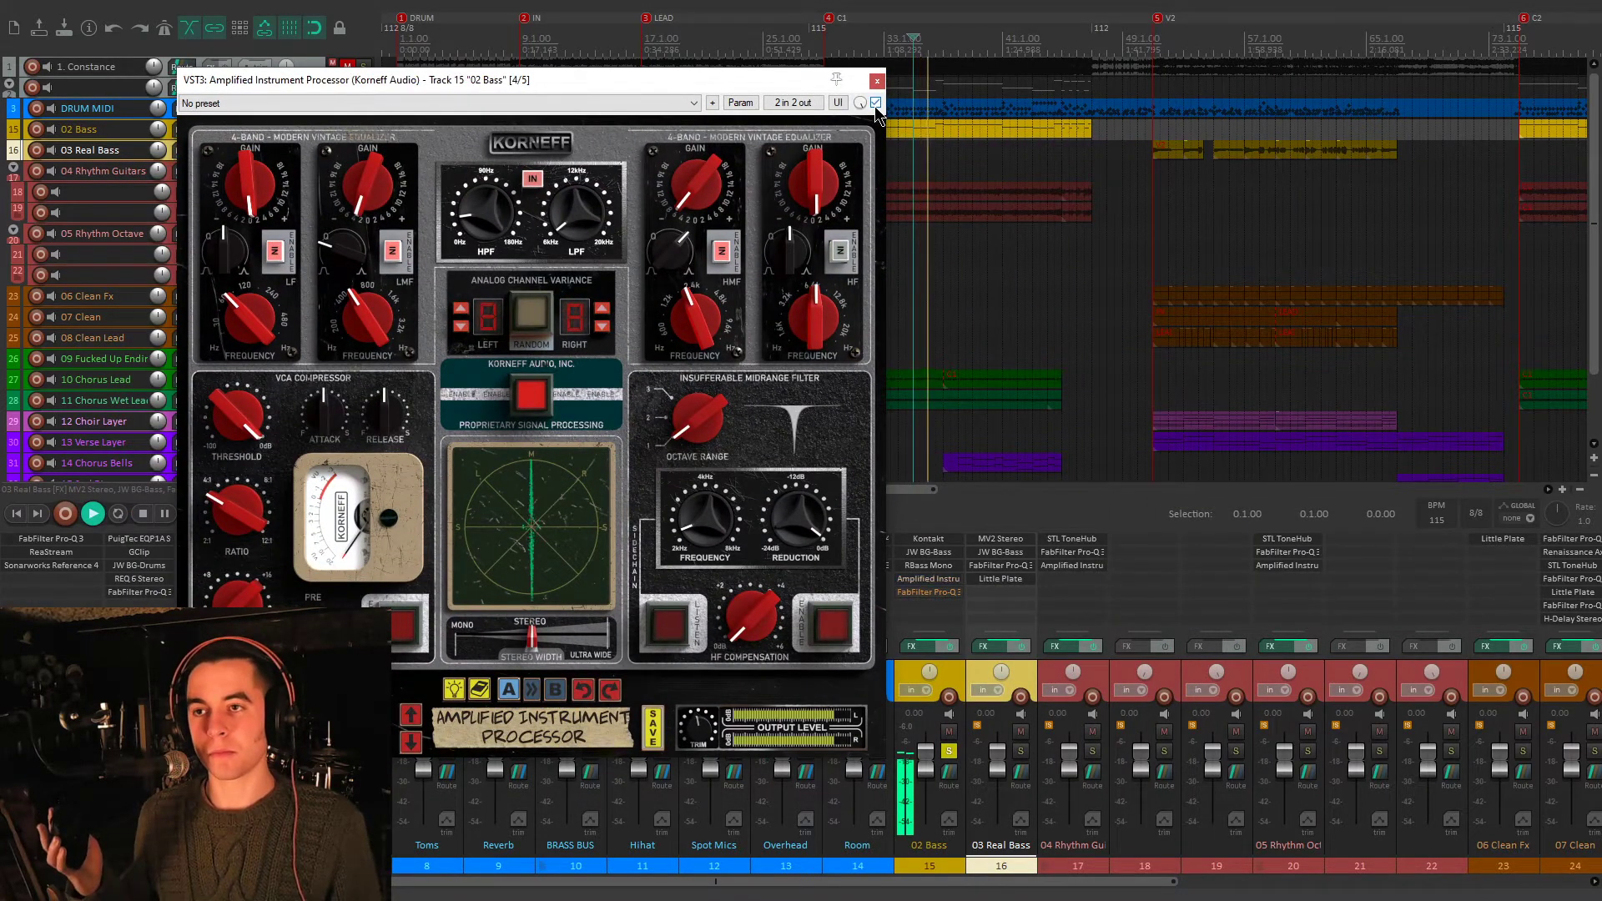
- Compare the bass with the Amplified Instrument Processor bypassed and enabled during playback, ending with it enabled and playback stopped
left_click(876, 106)
left_click(874, 106)
left_click(875, 107)
left_click(874, 107)
left_click(874, 107)
left_click(875, 107)
left_click(874, 106)
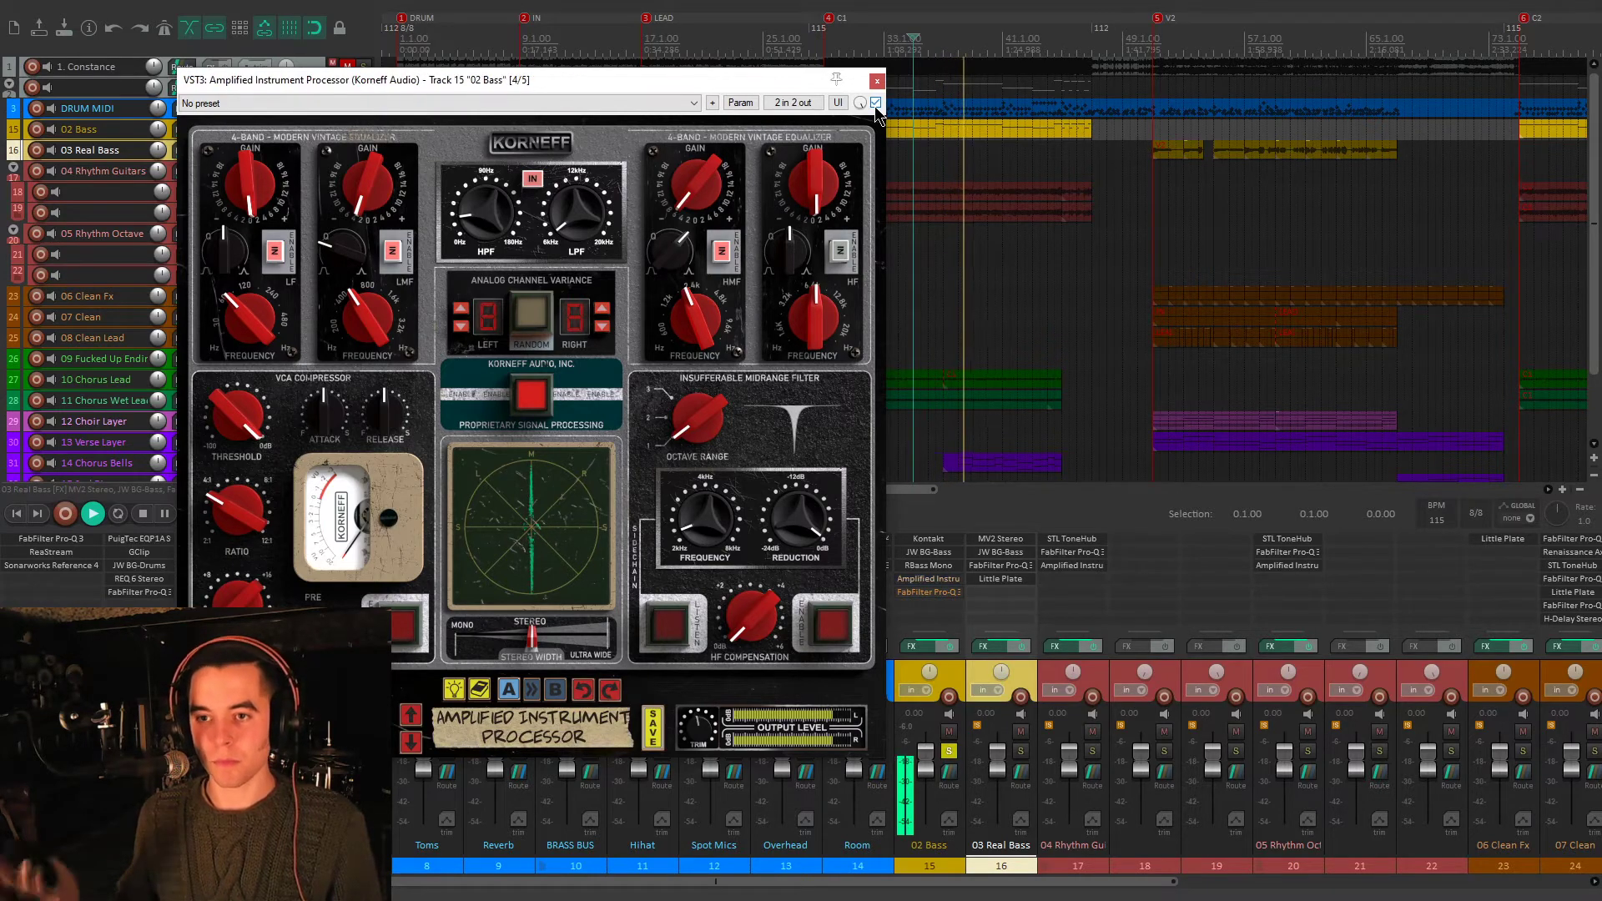
left_click(874, 106)
key("space")
- Flip between the Amplified Instrument Processor's front and back faces to examine the controls on both sides
left_click_drag(729, 87, 729, 95)
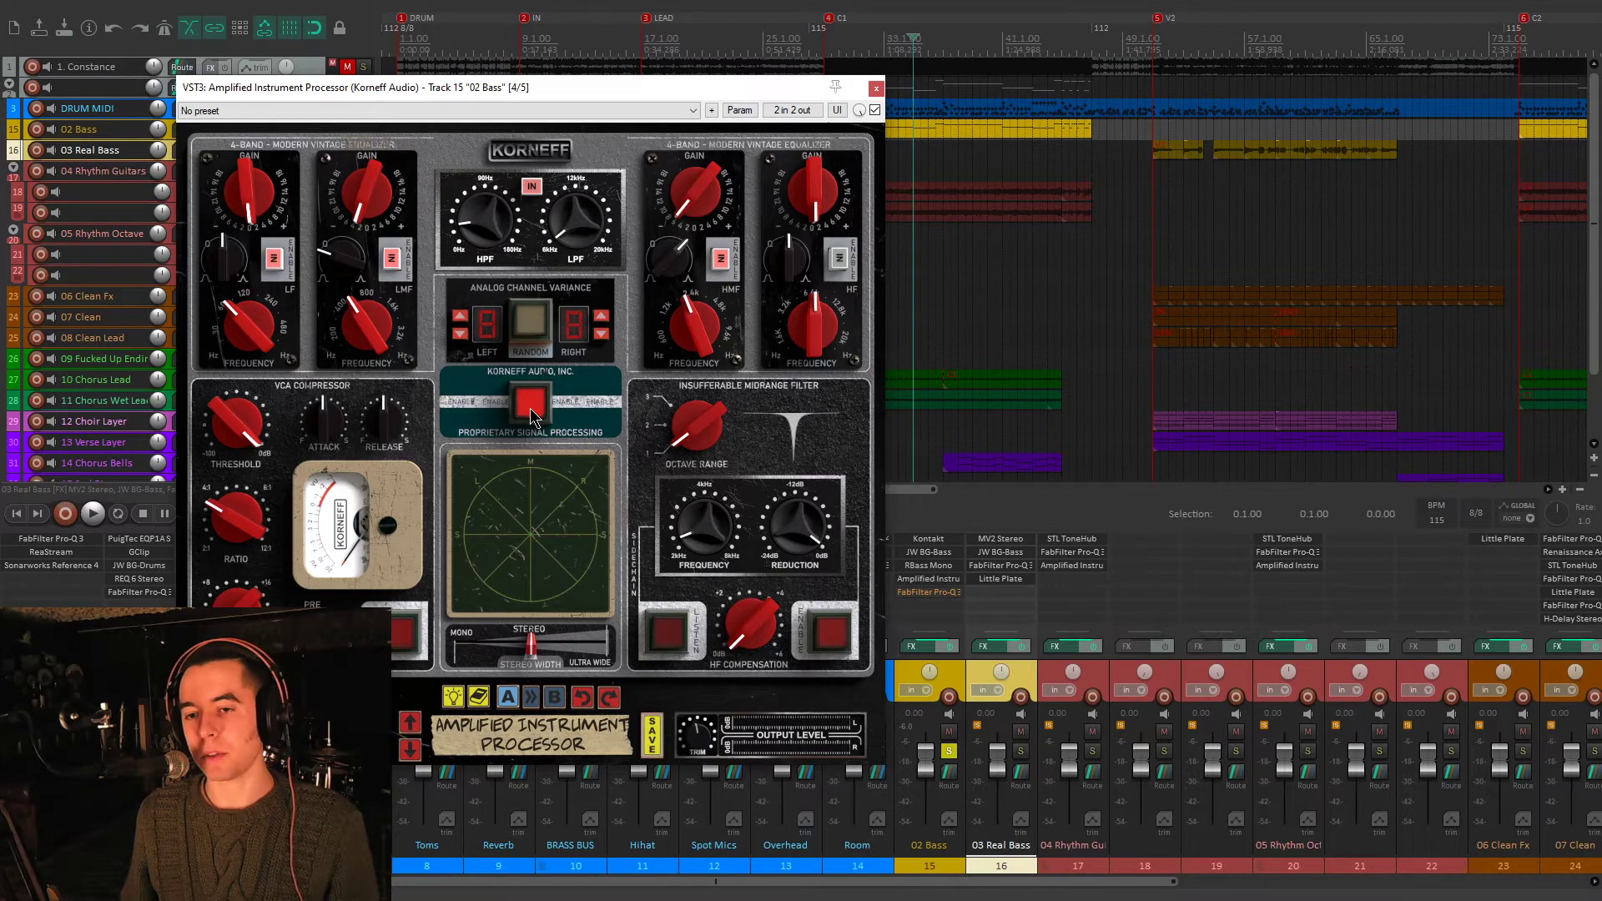
left_click(537, 151)
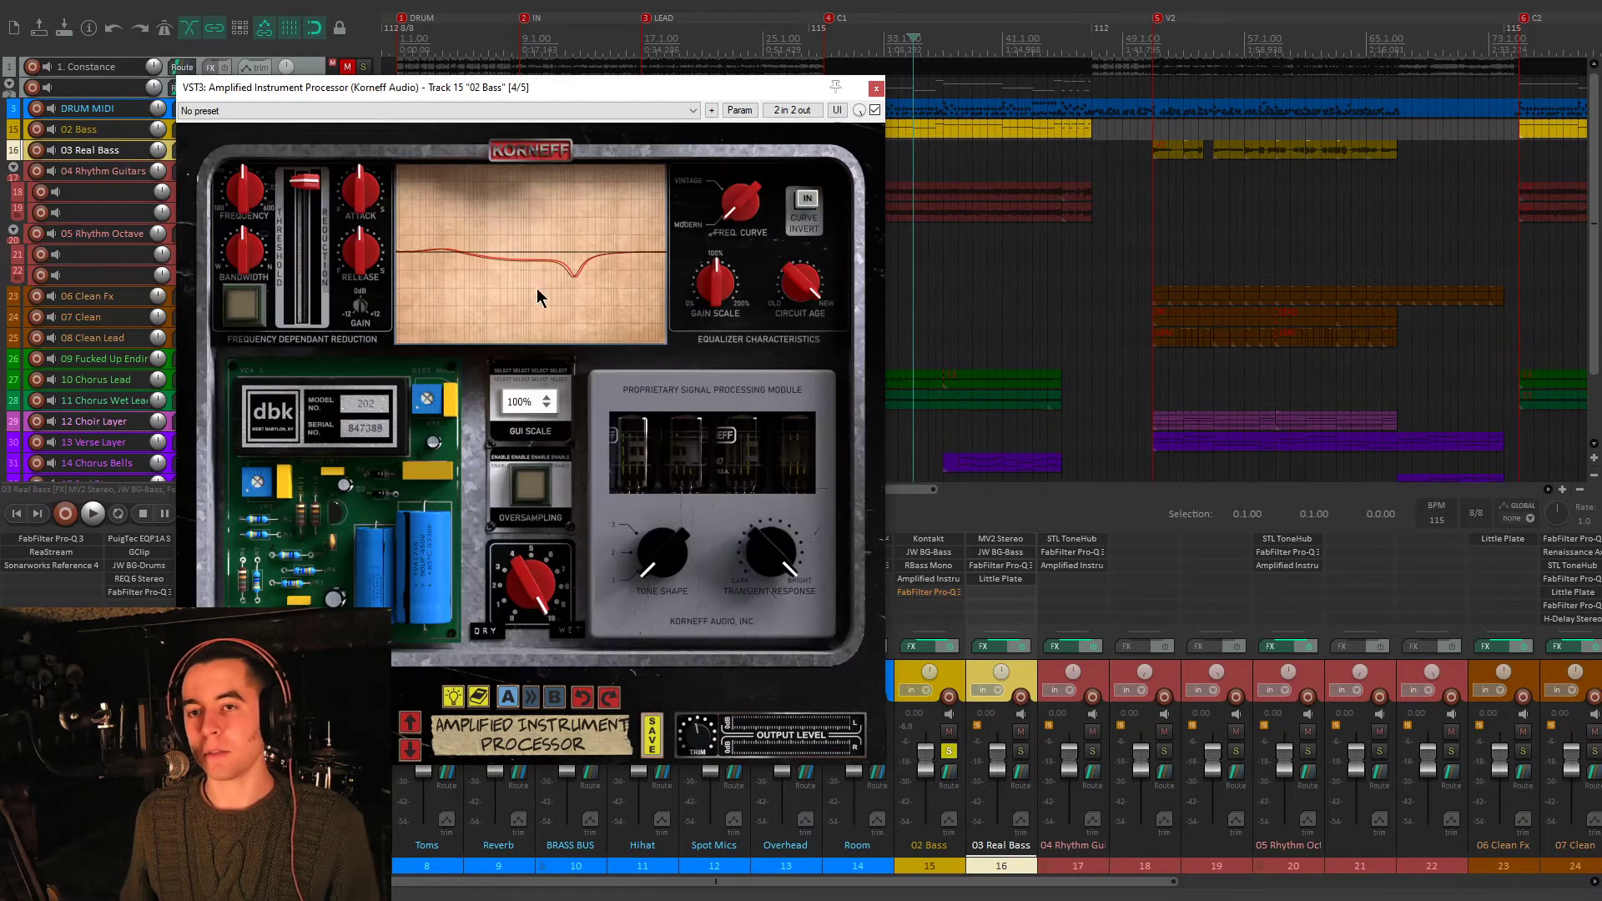
left_click(543, 156)
left_click(541, 157)
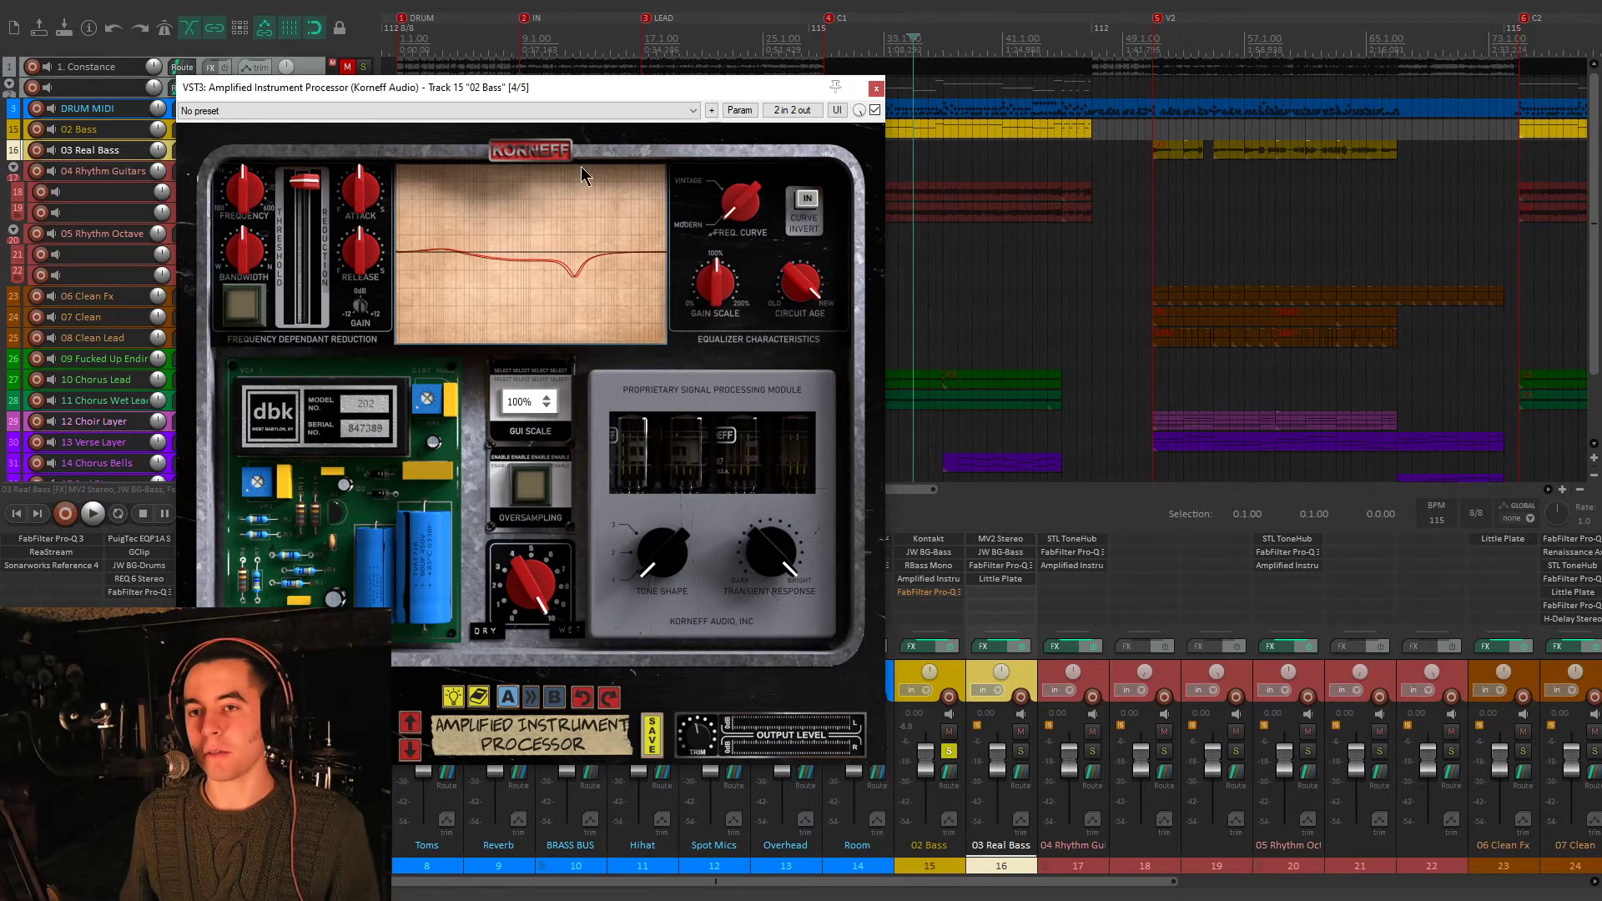
left_click(576, 163)
left_click(538, 157)
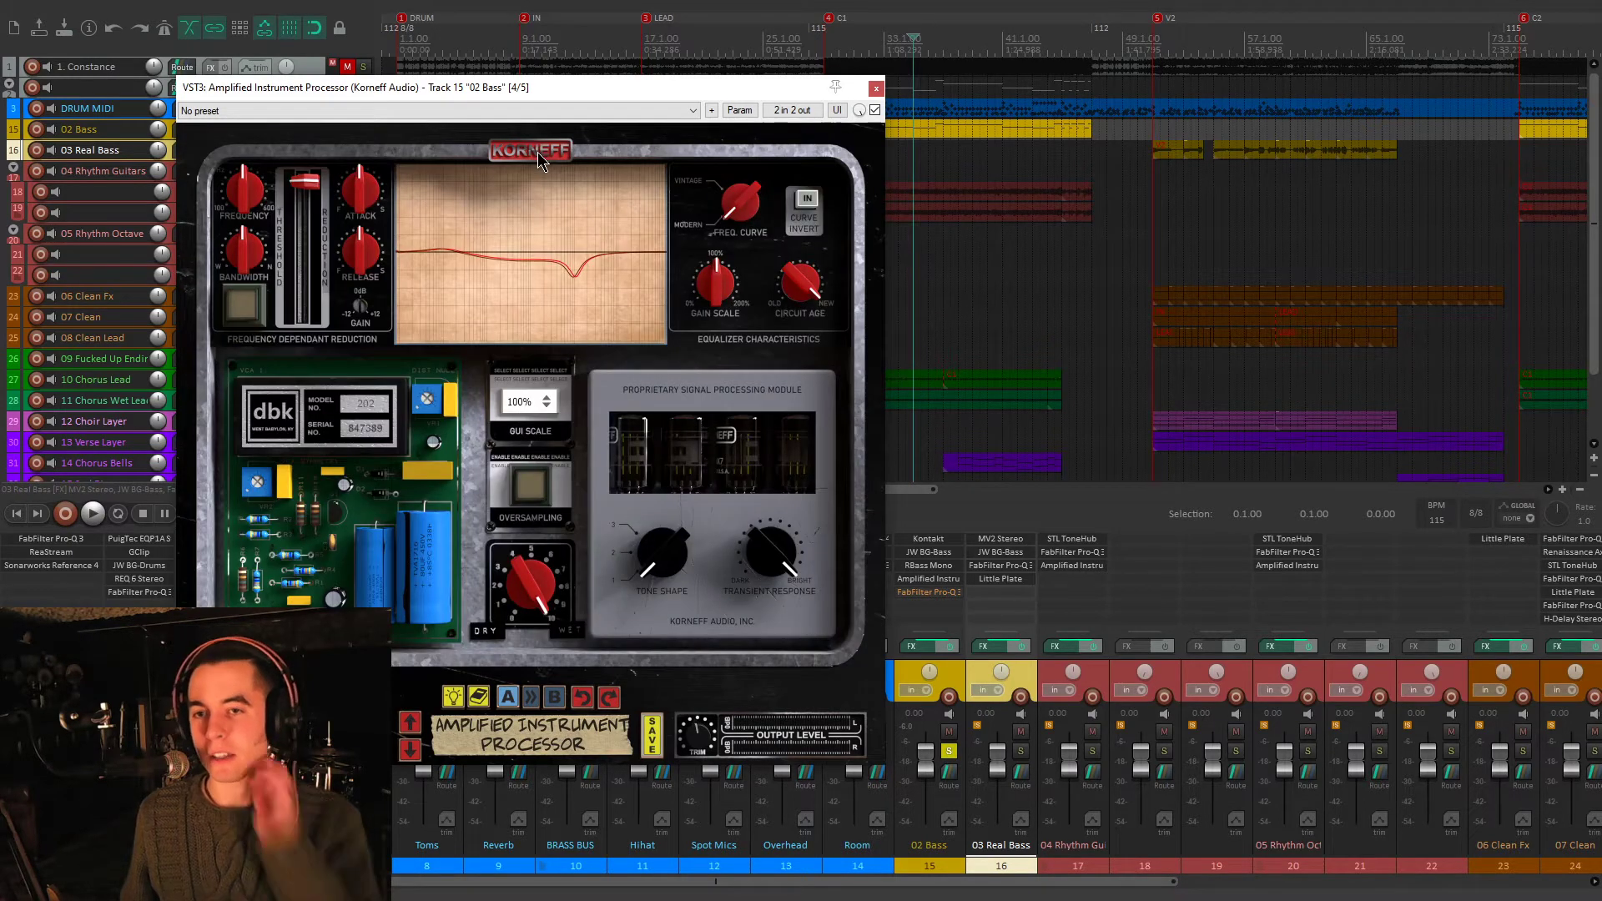
left_click(537, 154)
left_click(538, 154)
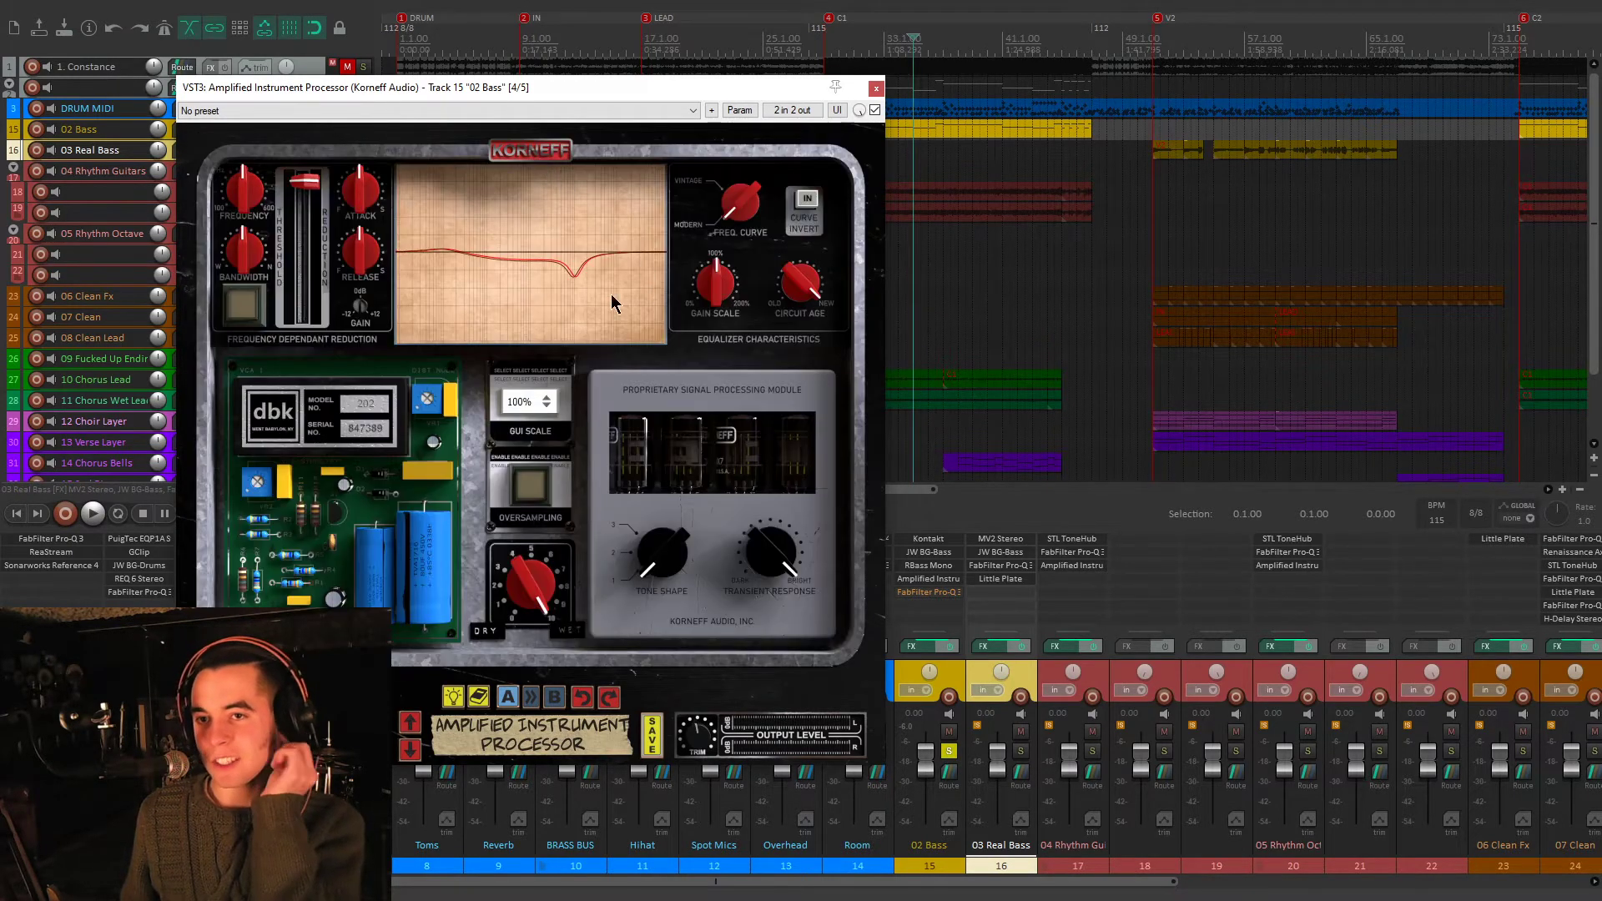
left_click(543, 155)
left_click(544, 156)
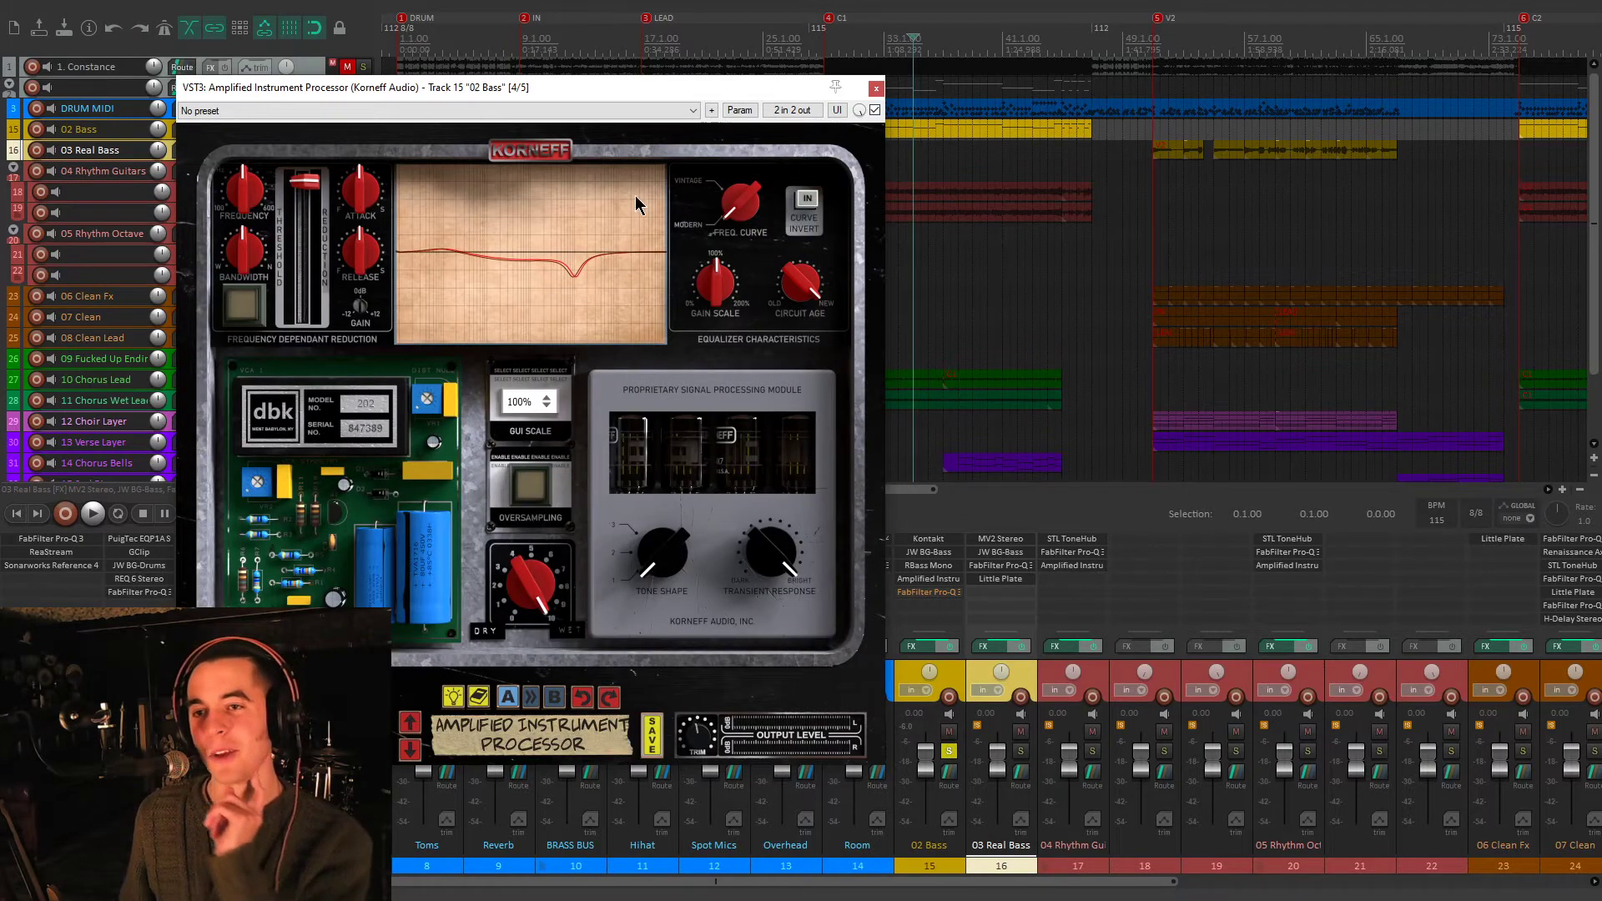
left_click(544, 153)
left_click(543, 153)
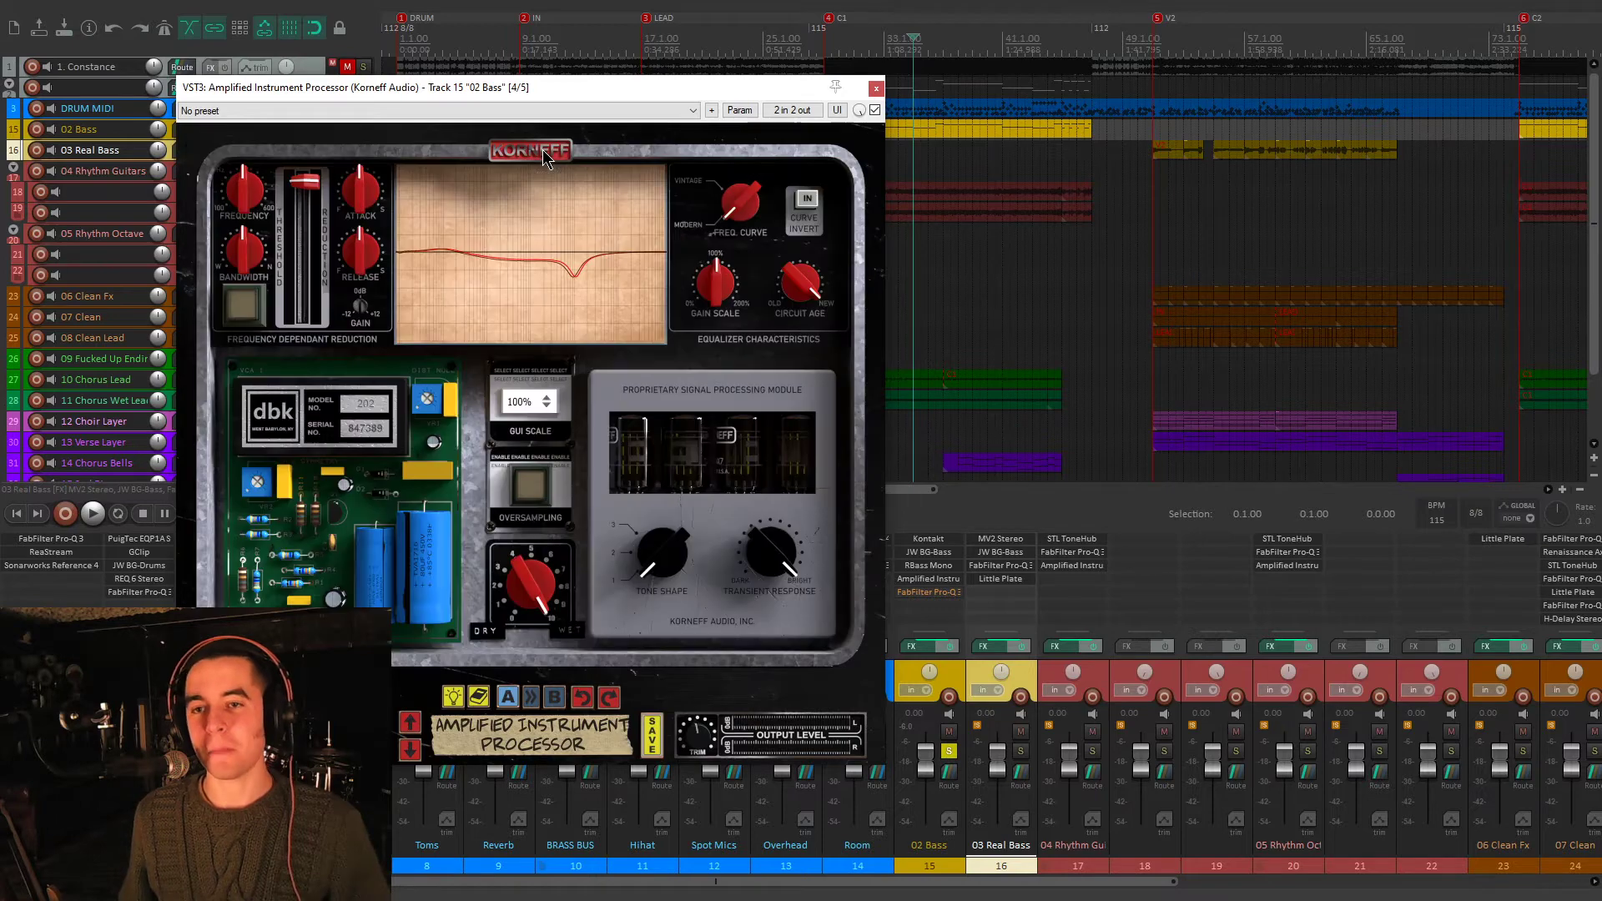
left_click(544, 153)
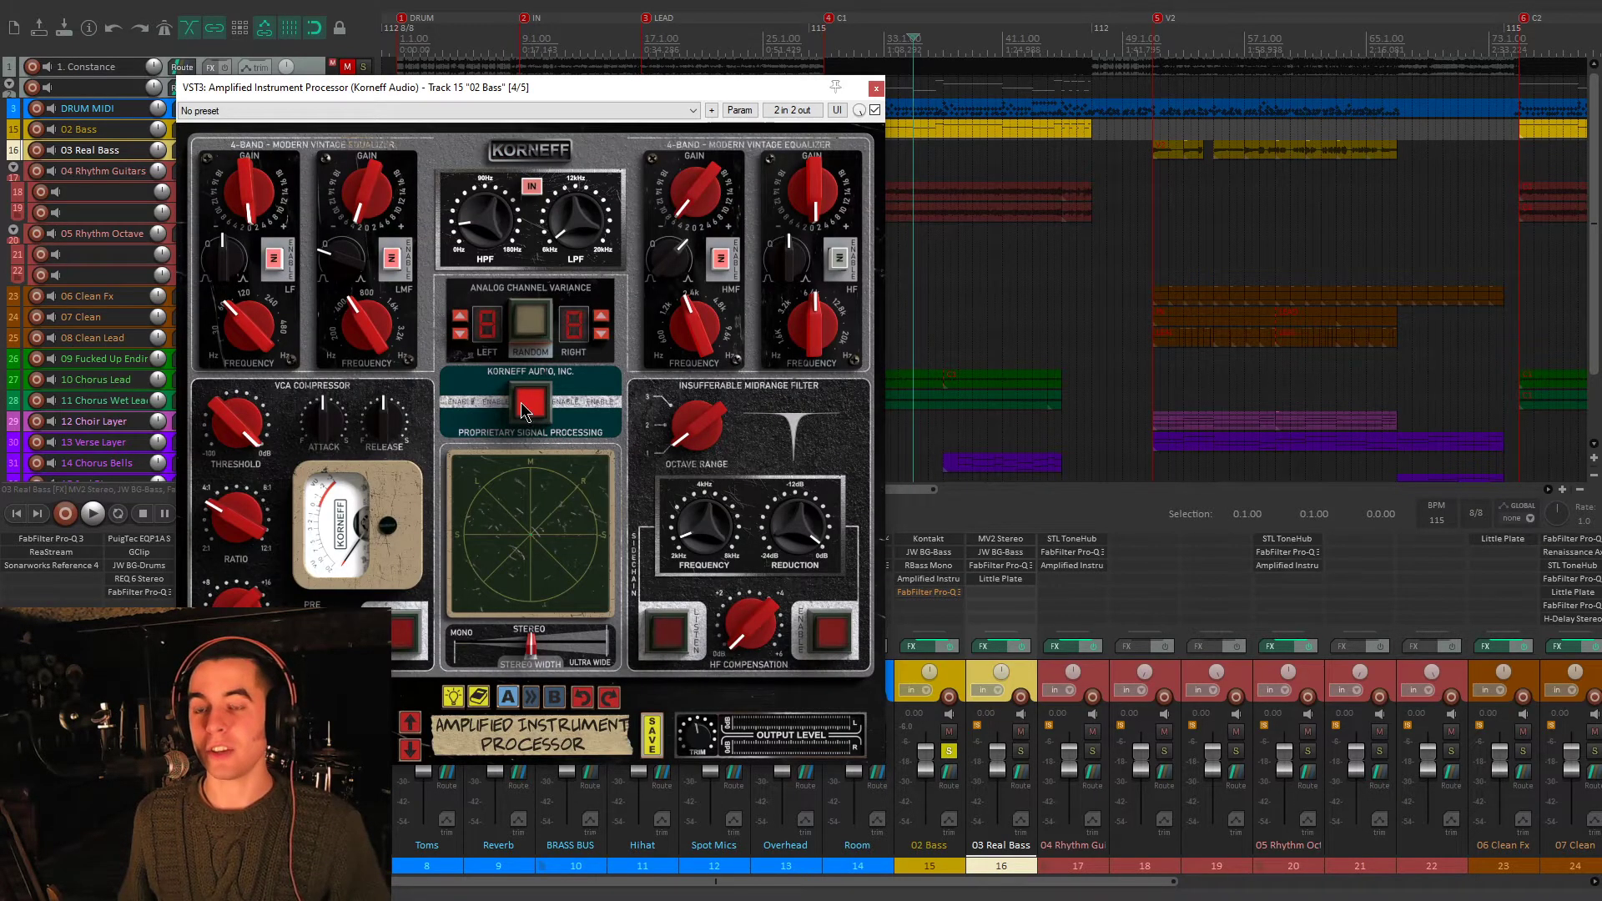
- Play the bass to view the Amplified Instrument Processor's rear spectrum graph and compare its HPF/LPF section off and on
left_click(534, 151)
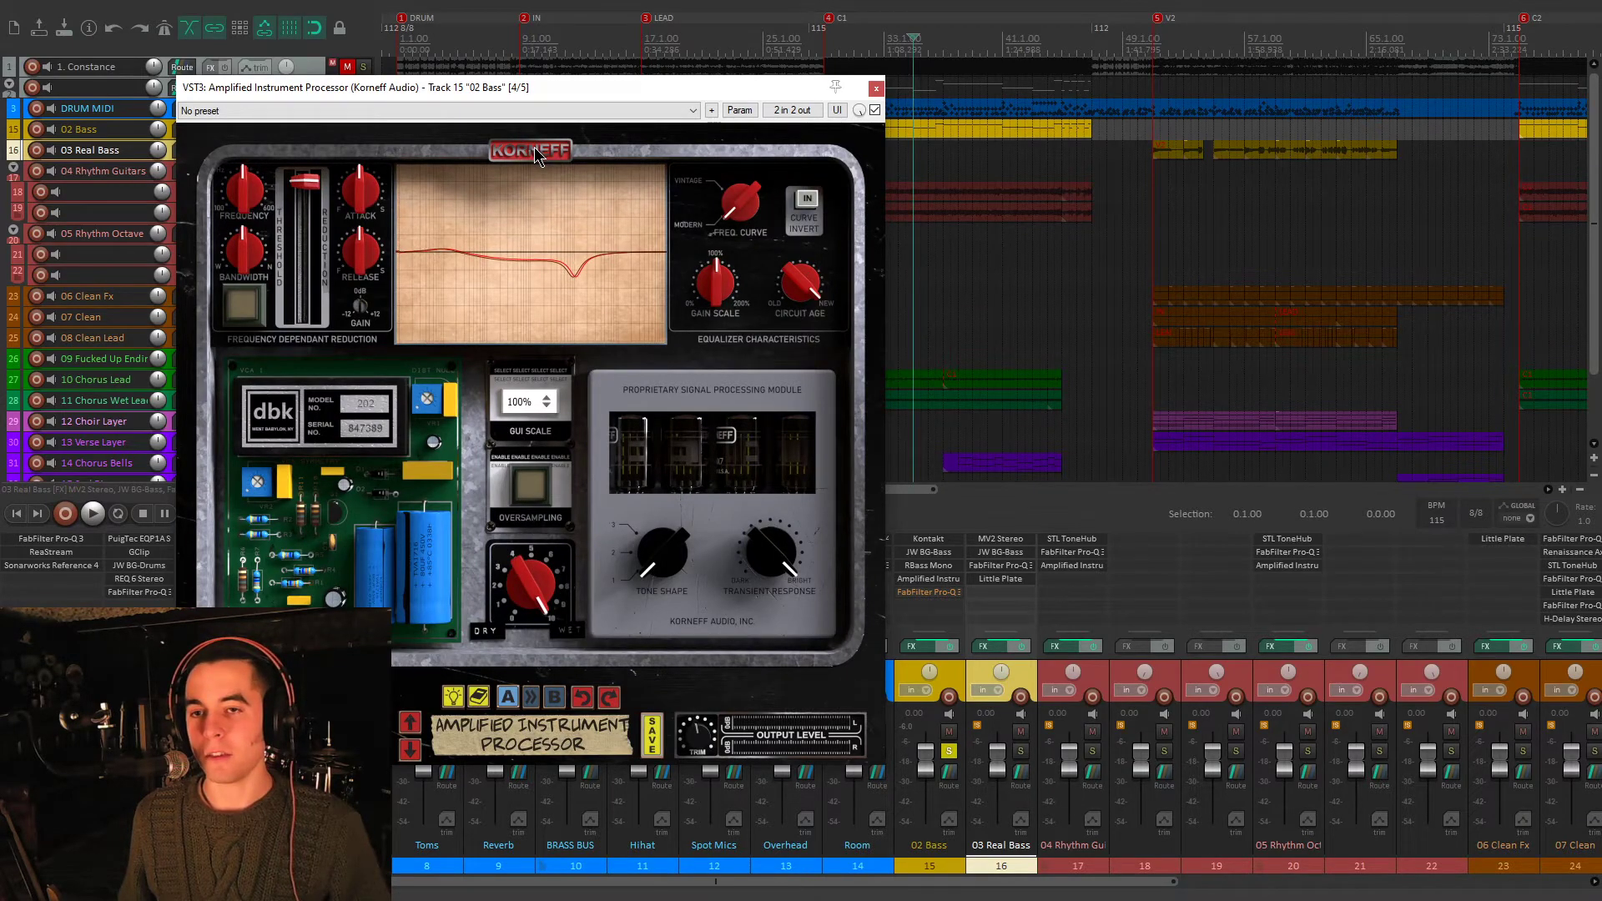
key("space")
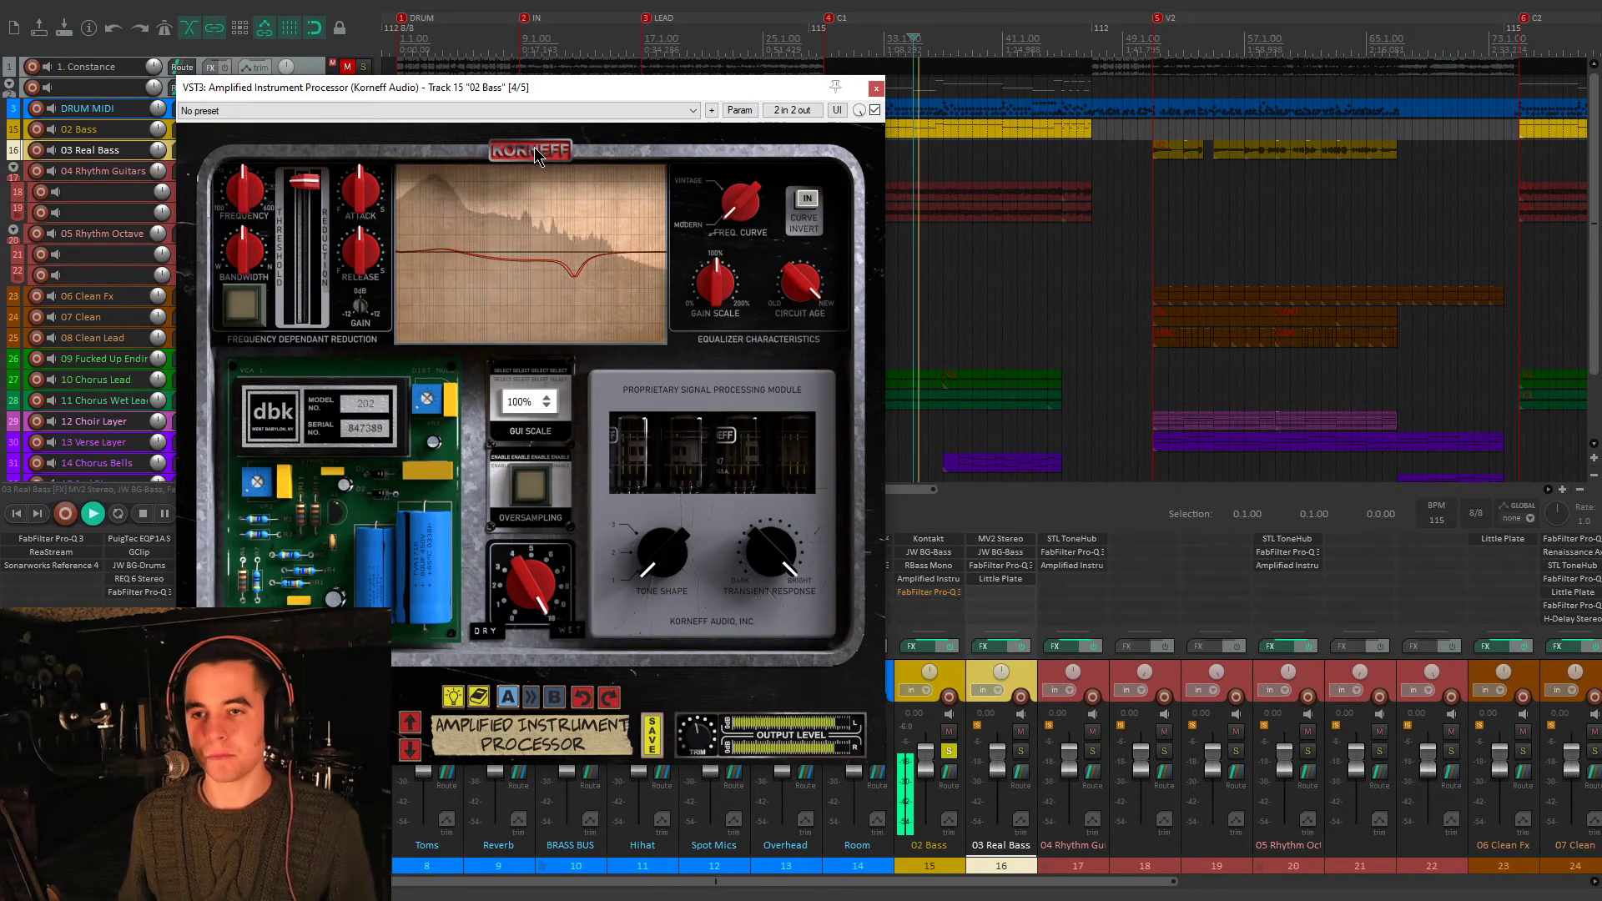
left_click(534, 151)
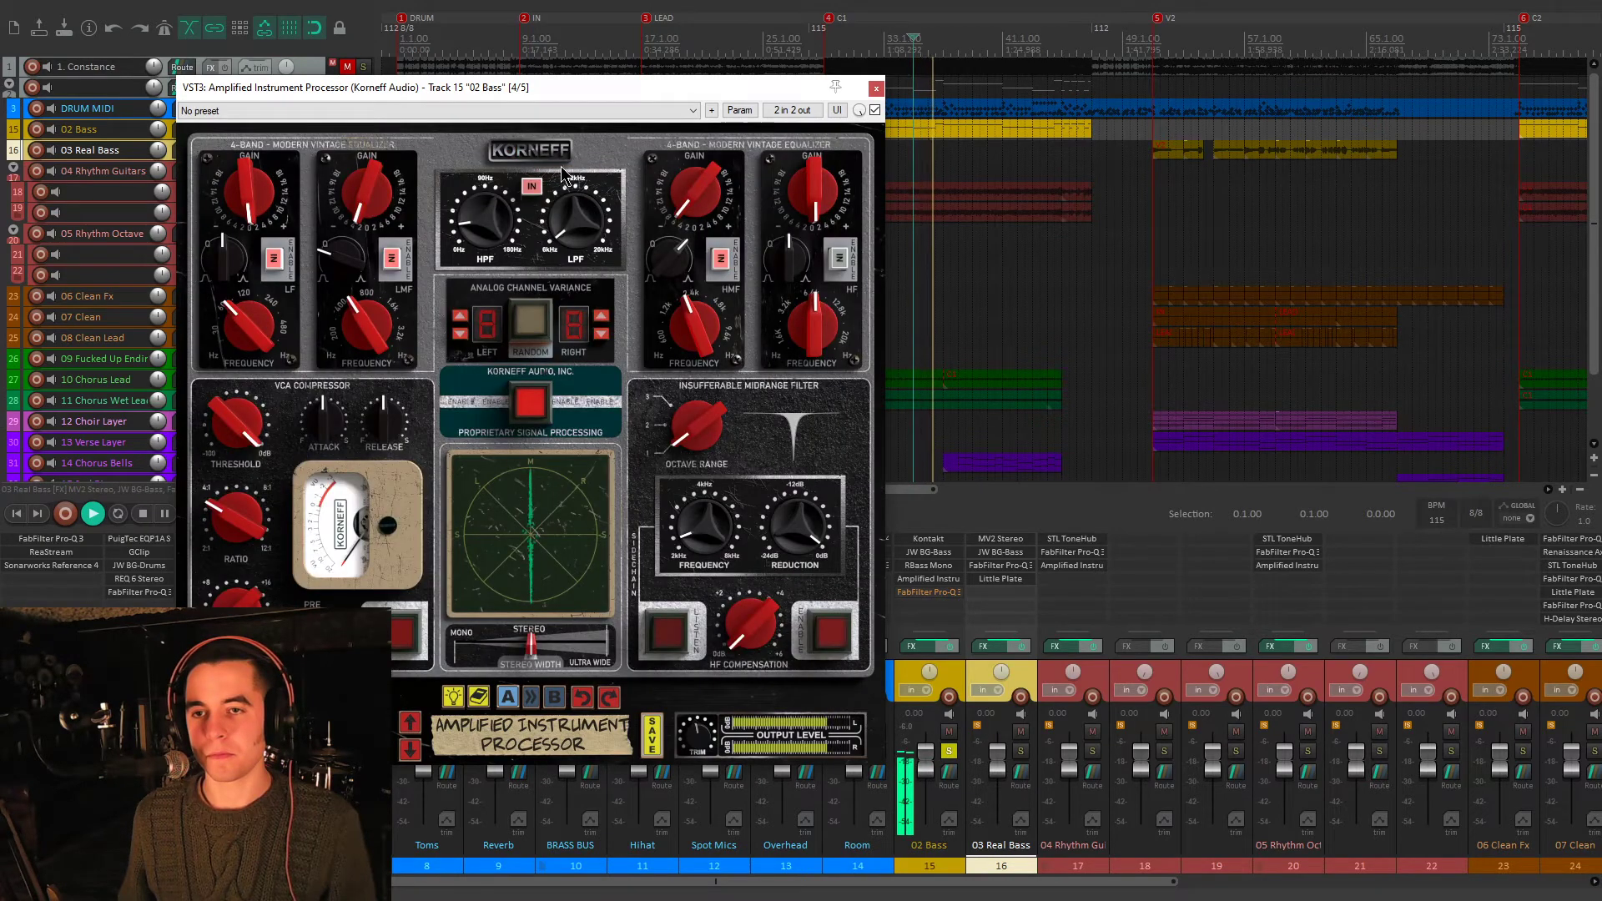
left_click(531, 186)
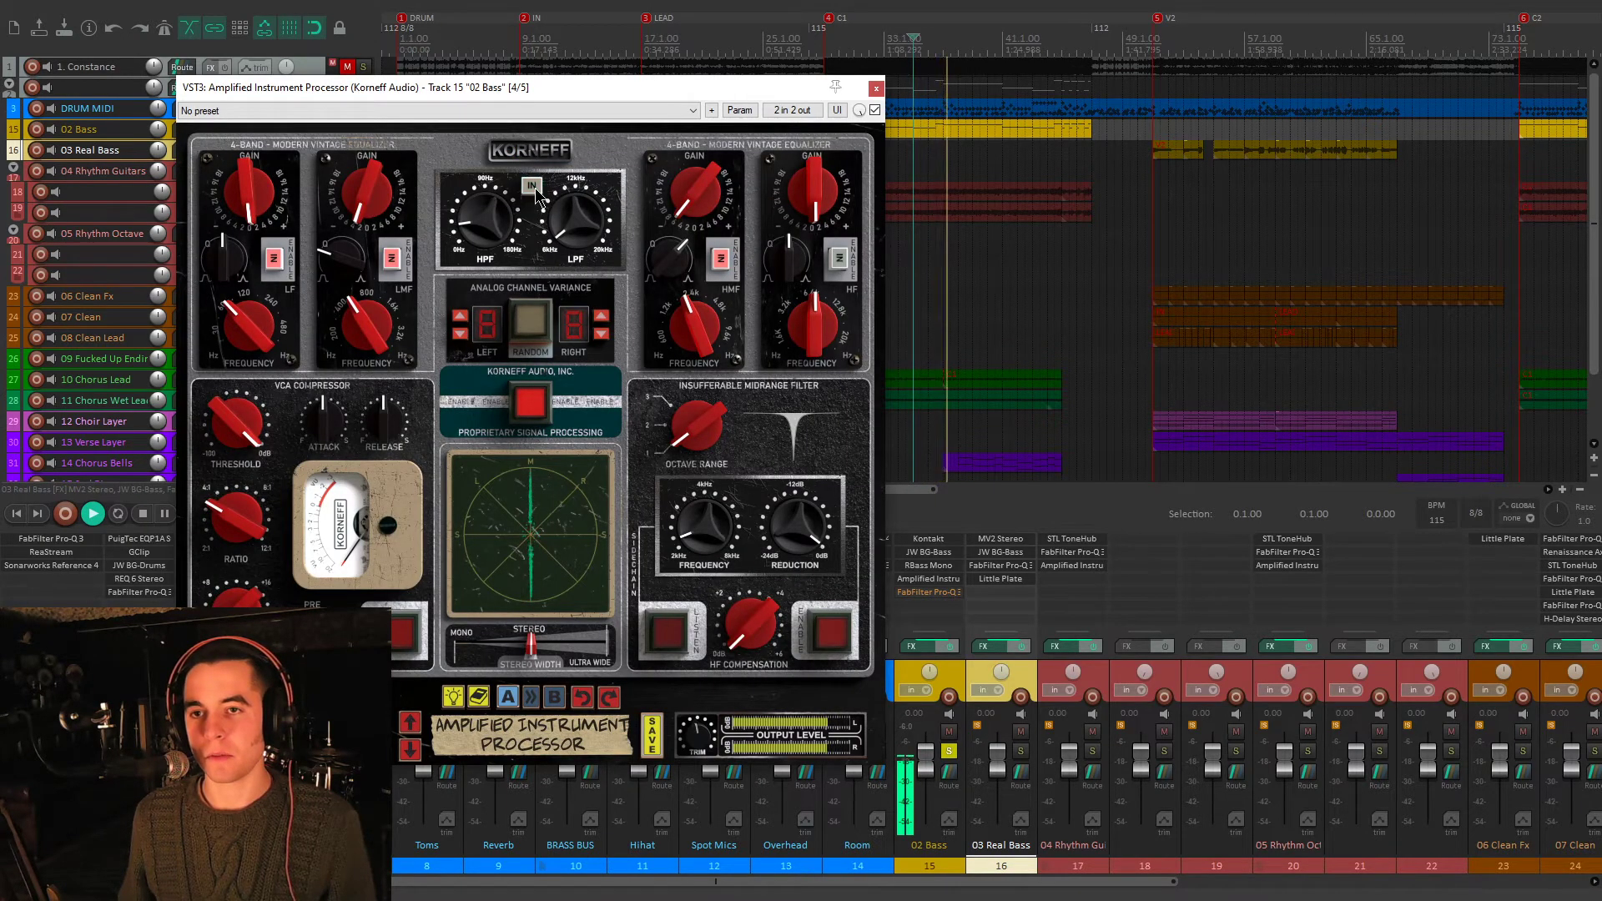
left_click(531, 186)
key("space")
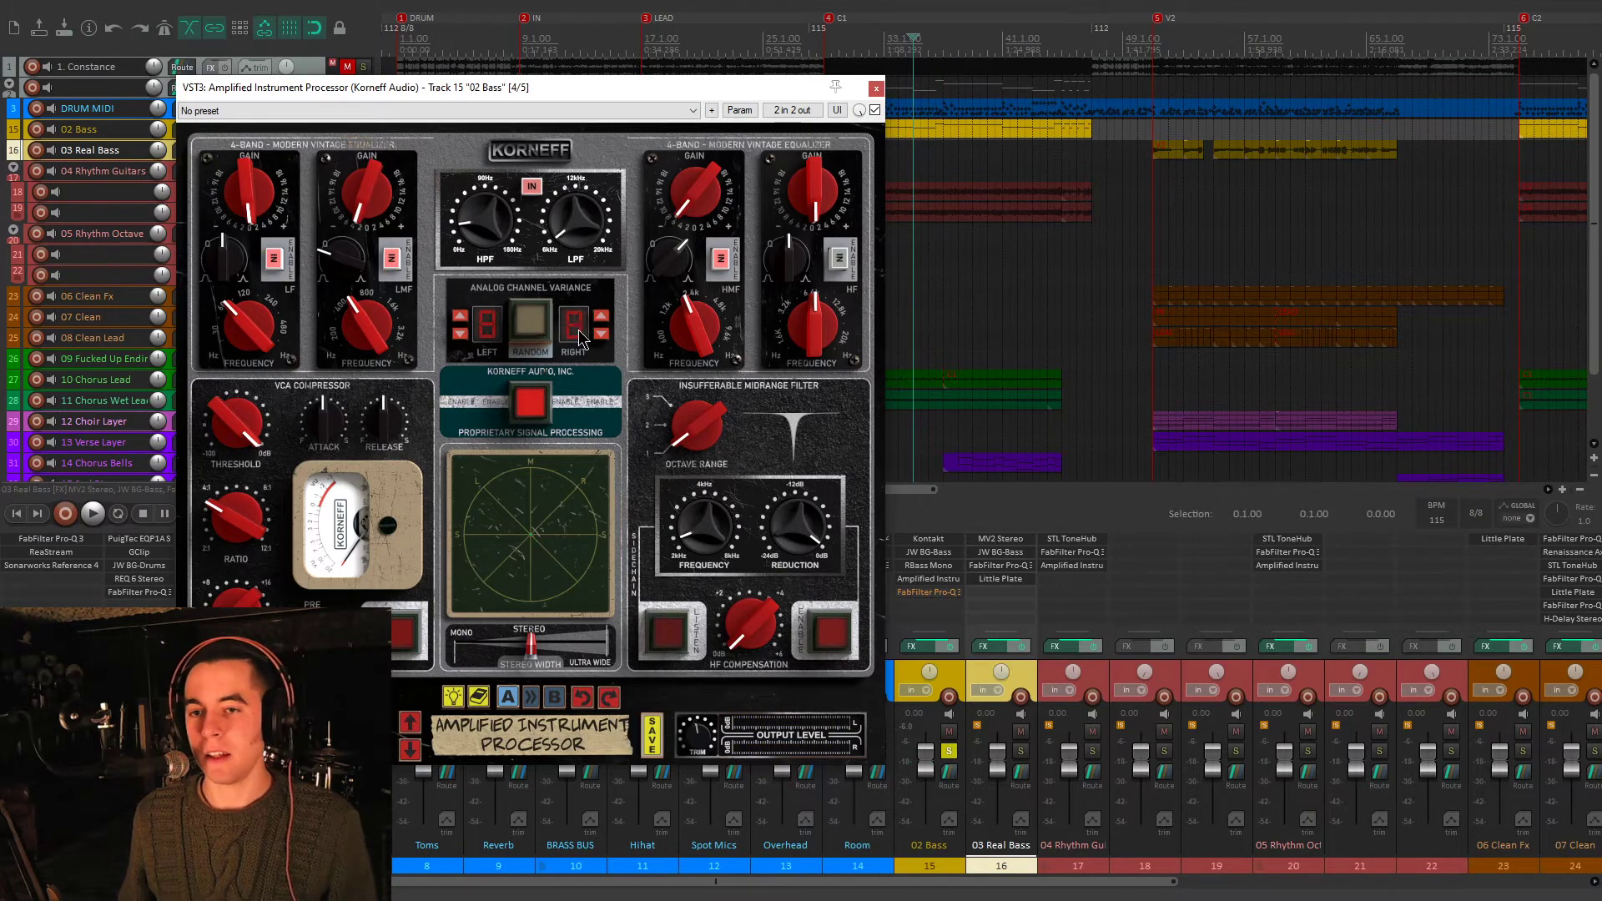
- Close the Amplified Instrument Processor and play the bass with FabFilter Pro-Q 3 enabled and open on the 02 Bass track
left_click(877, 89)
key("space")
left_click(928, 591)
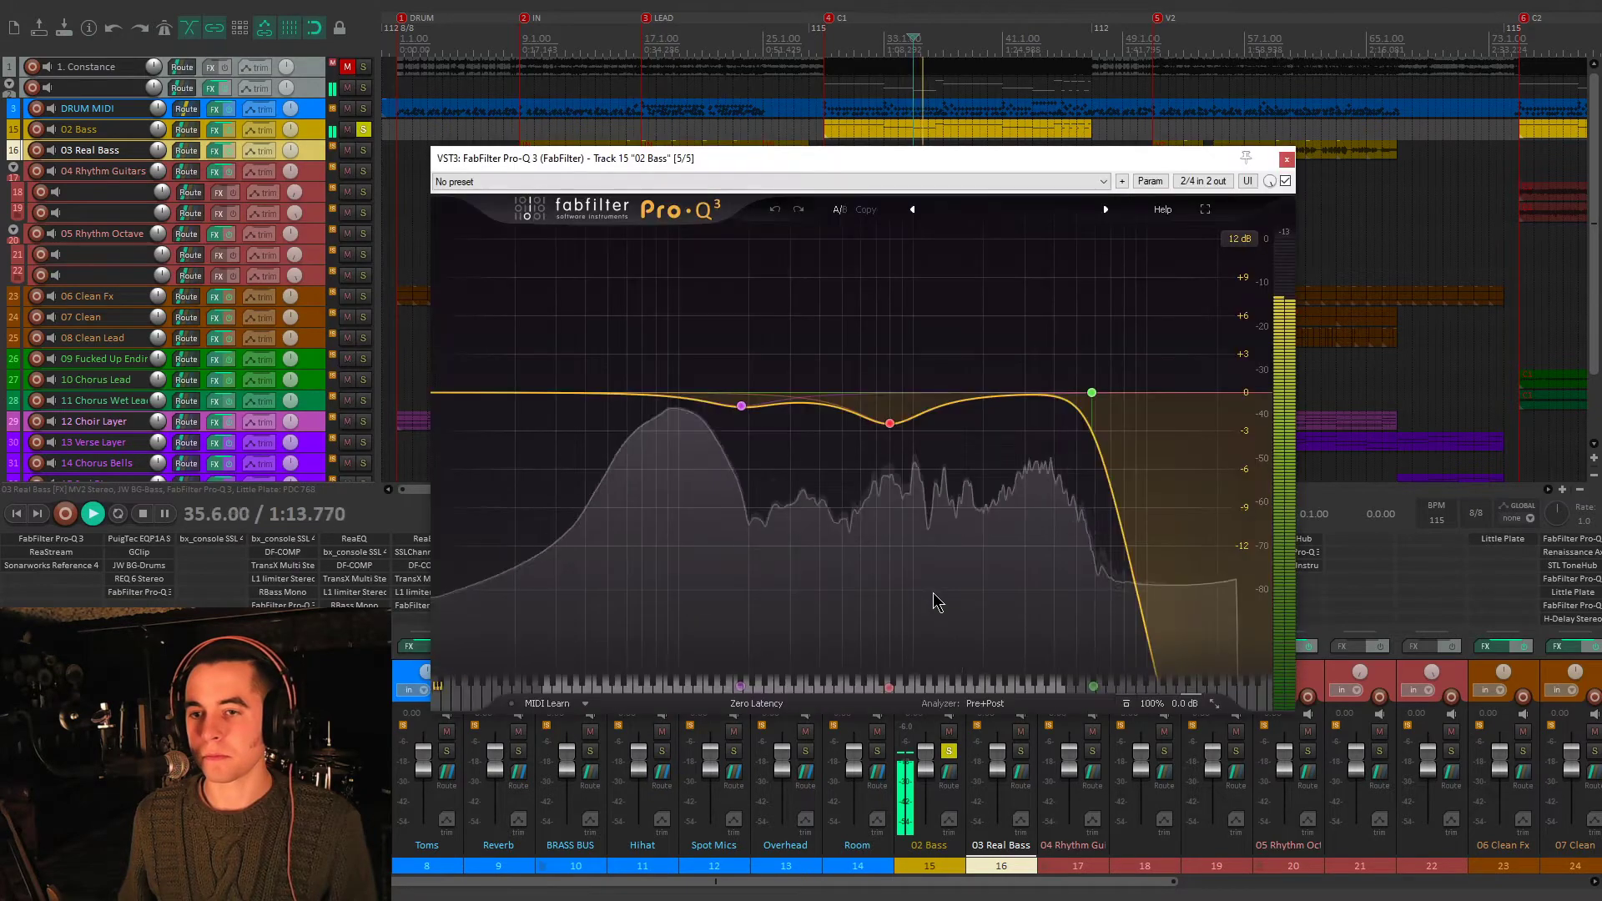
left_click_drag(906, 158, 608, 150)
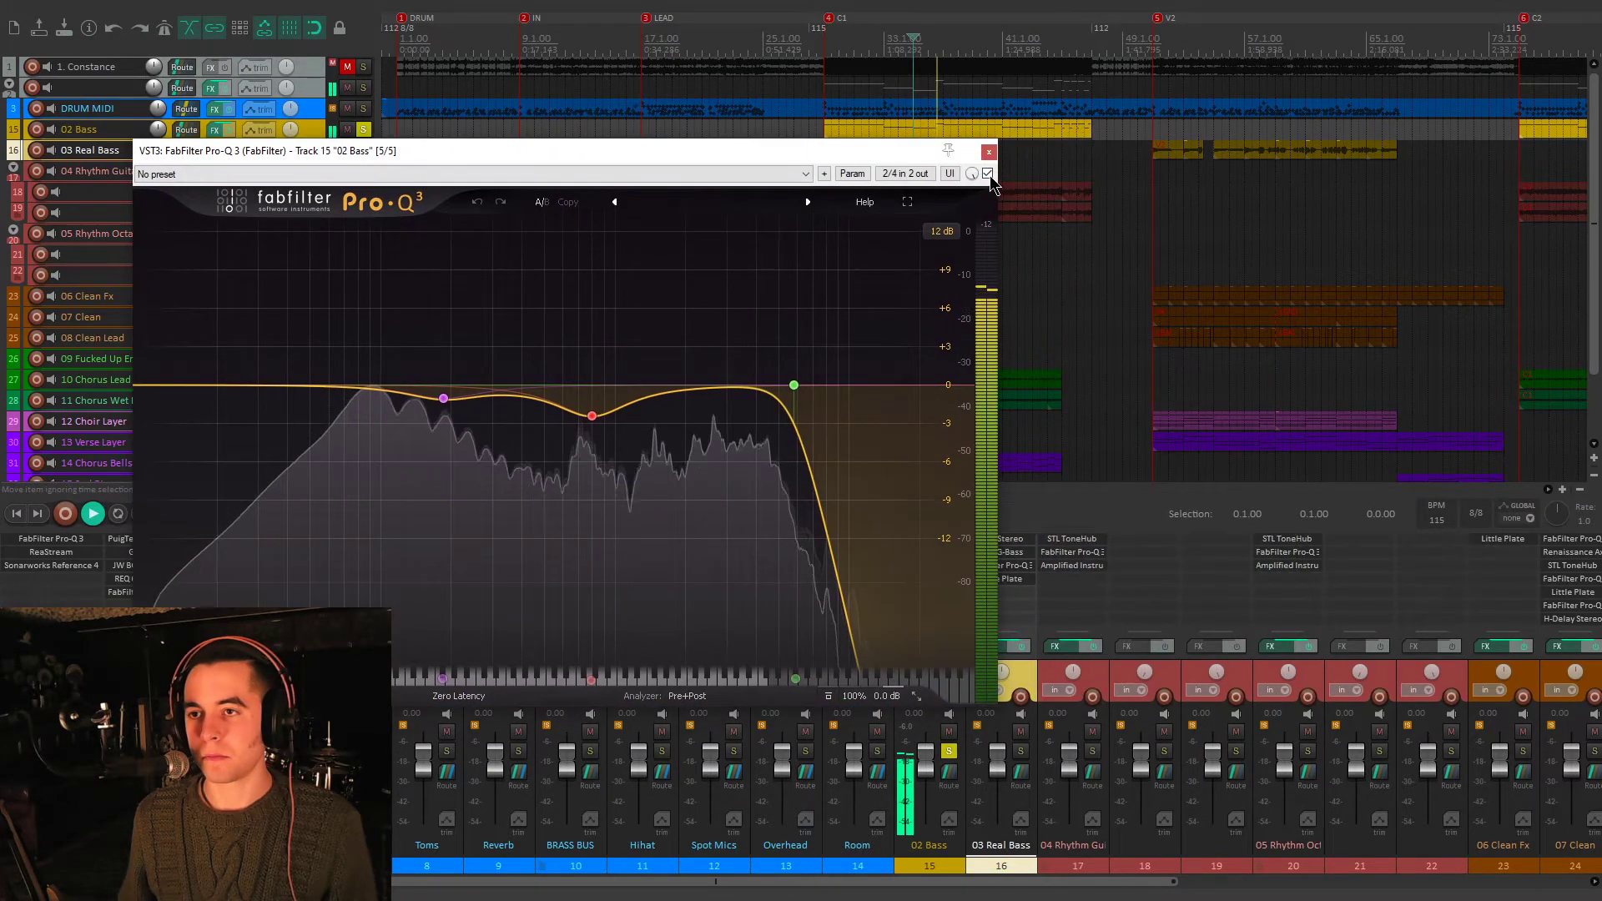
- Compare the soloed bass with FabFilter Pro-Q 3 bypassed and enabled during playback, leaving it enabled and playback stopped
left_click(987, 174)
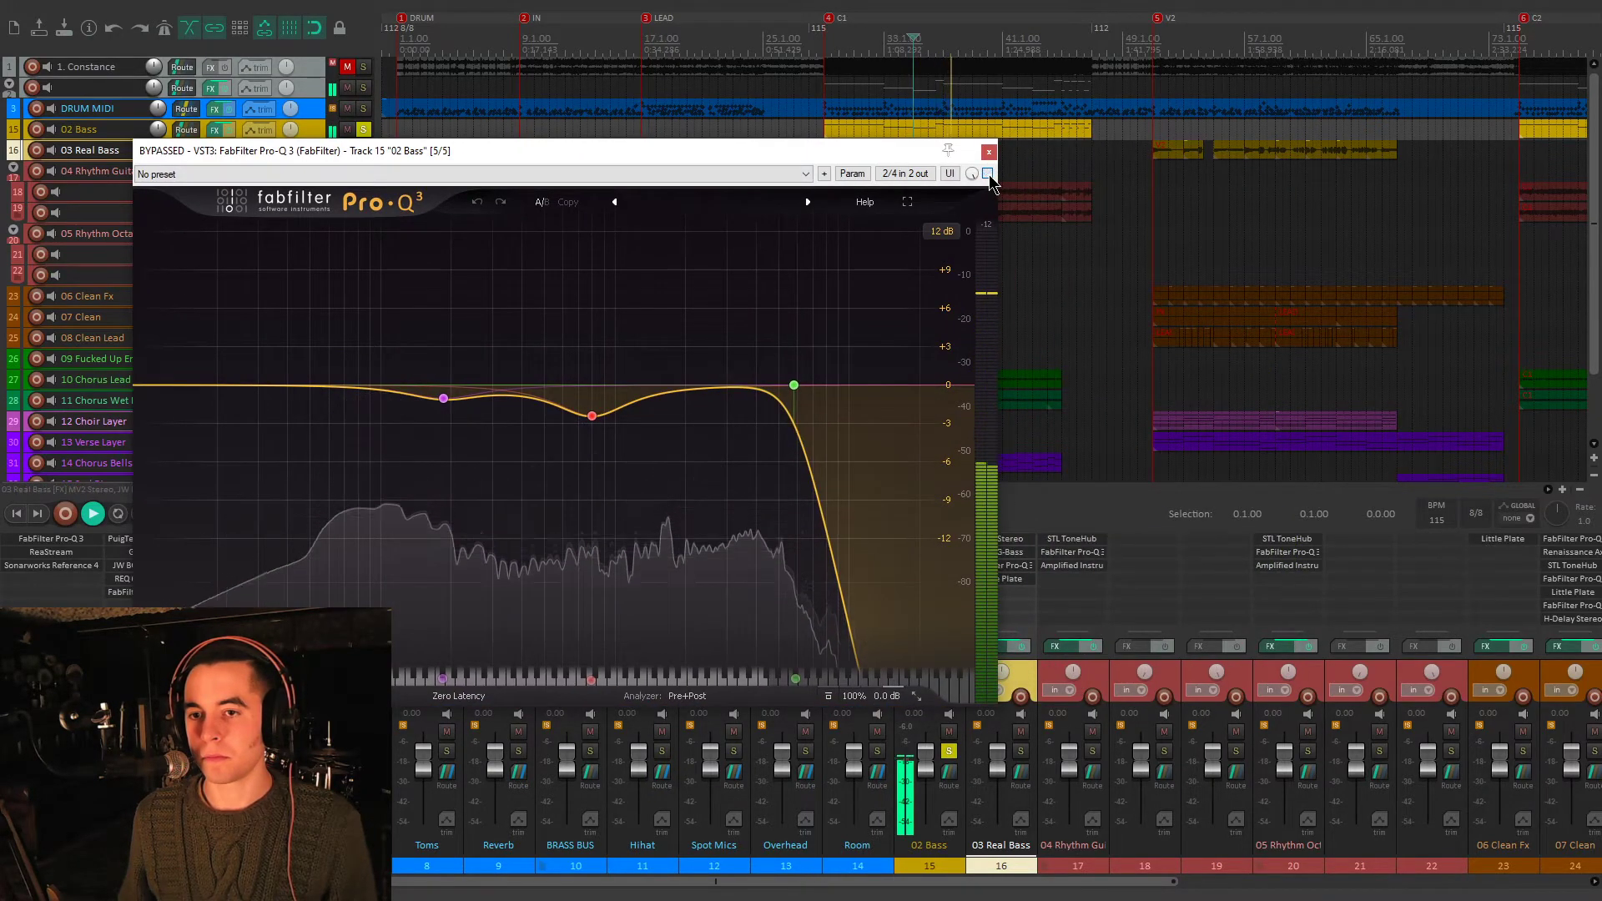
left_click(987, 174)
left_click(987, 174)
left_click(987, 174)
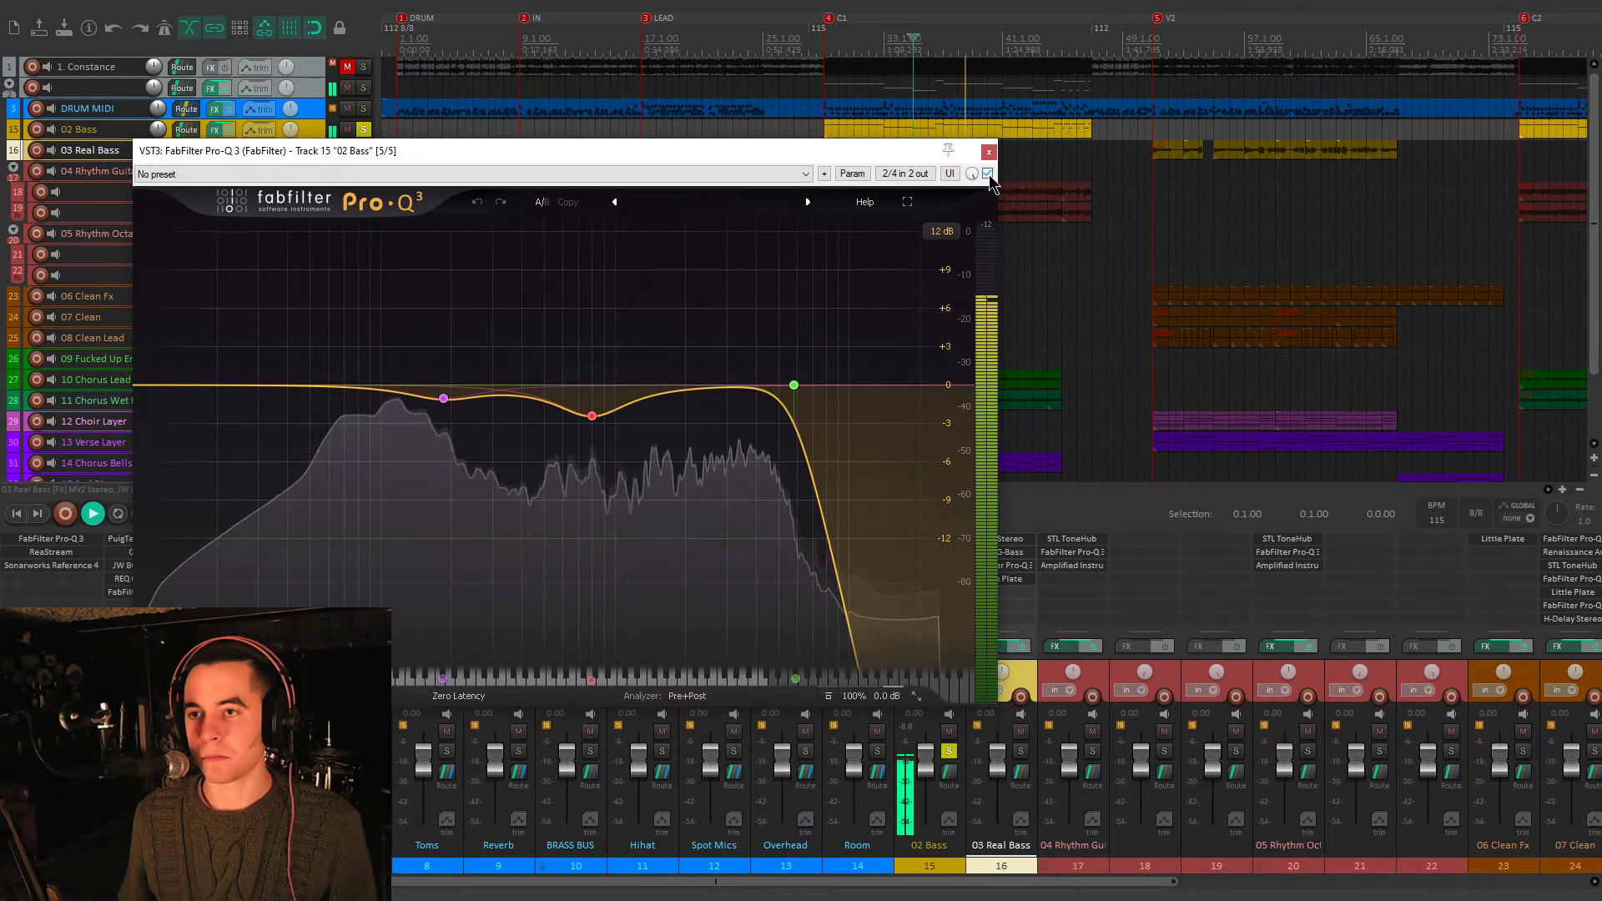
key("space")
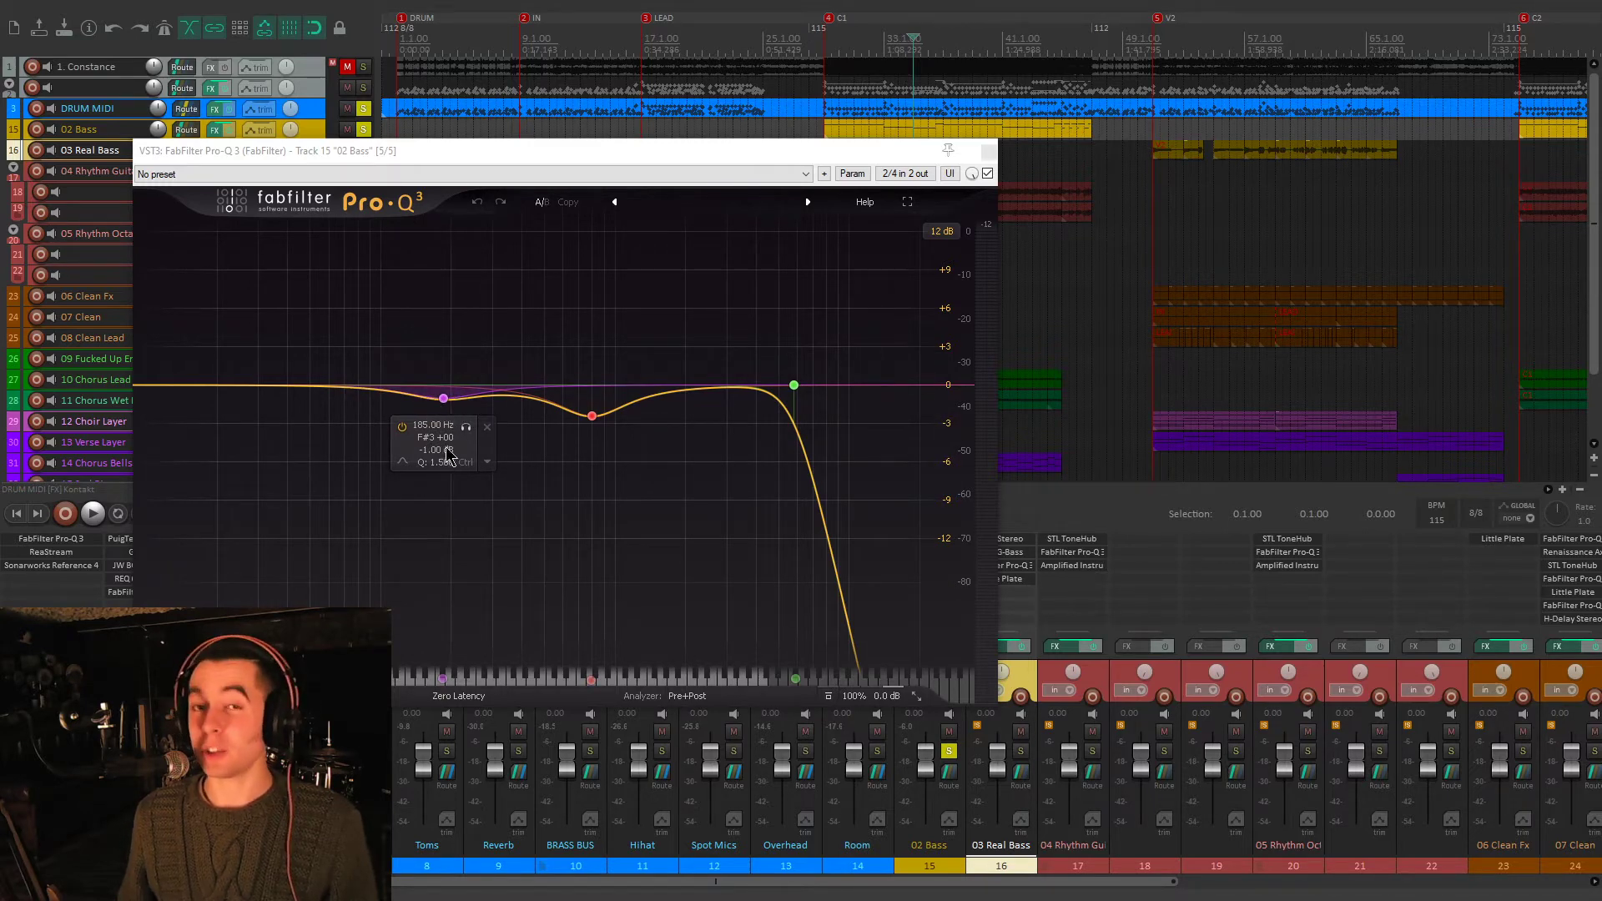
- Play the bass with the drums from a later point in the C1 section, toggling the bass's FabFilter Pro-Q 3 off and on
left_click(943, 86)
key("space")
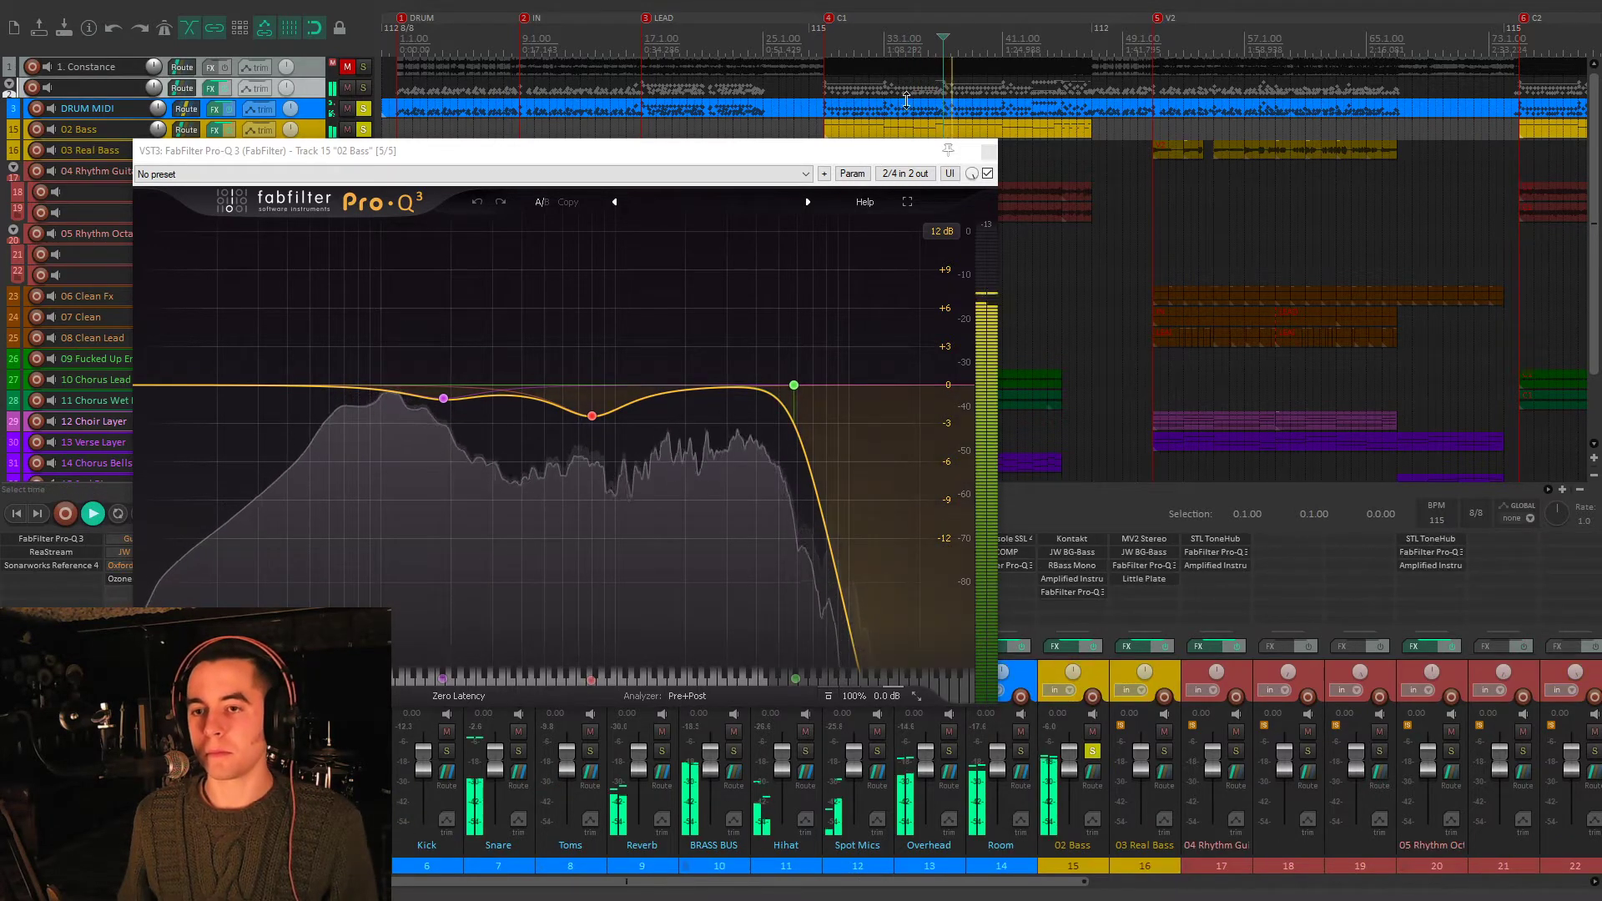
left_click(988, 173)
left_click(988, 173)
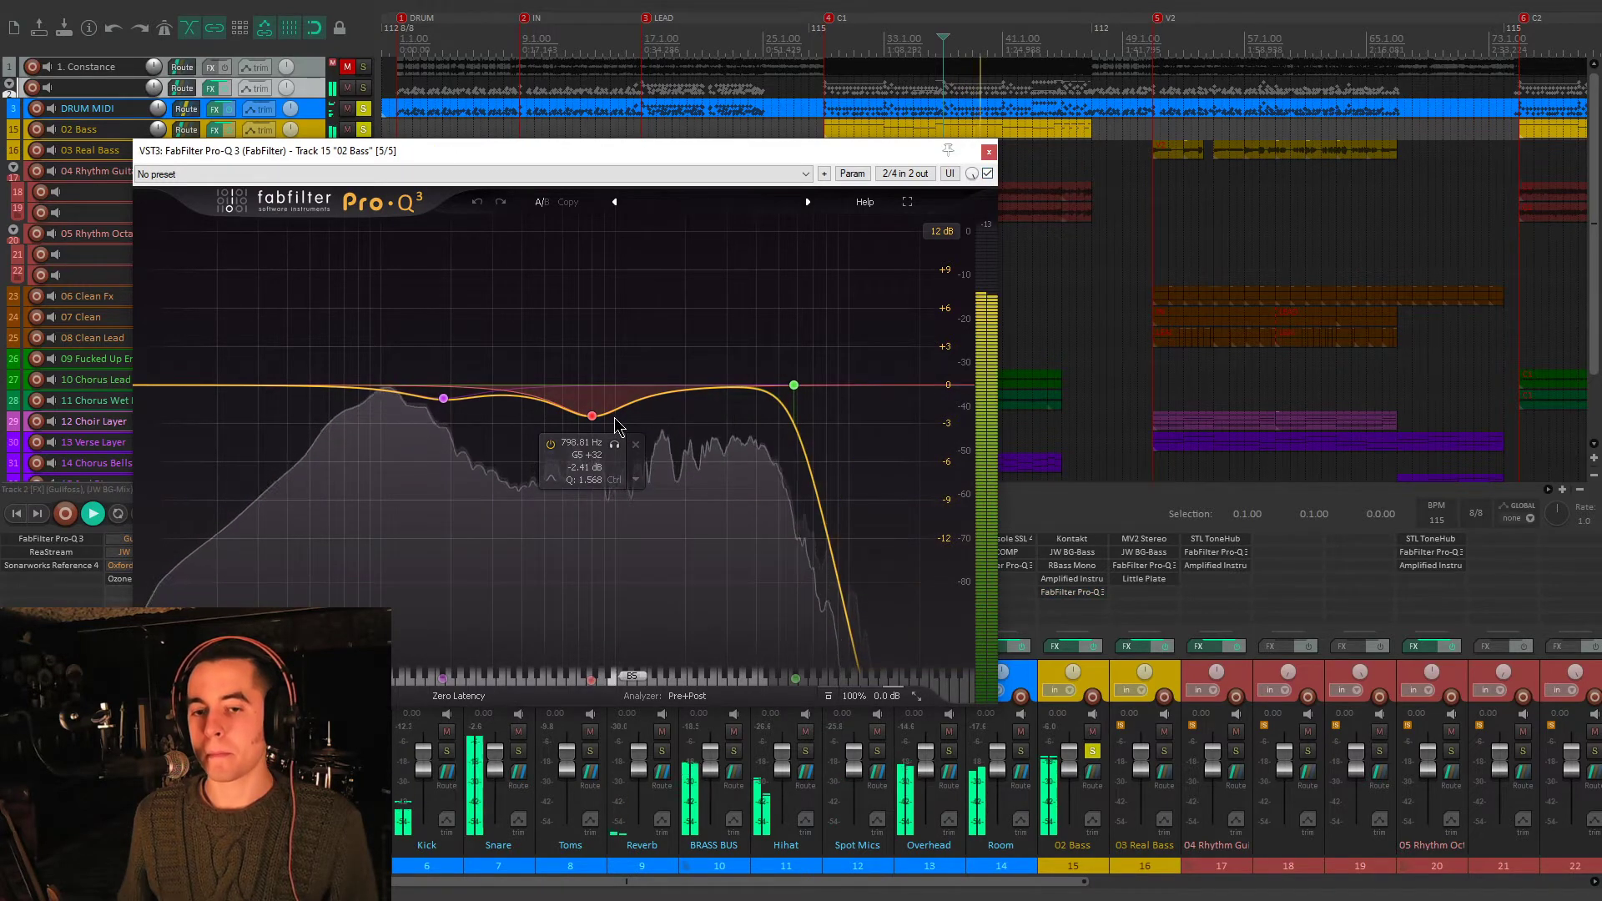
- Switch the solo from the drums and 02 Bass to 04 Rhythm Guitars, close Pro-Q 3 and return to the C1 marker
left_click_drag(488, 152, 486, 214)
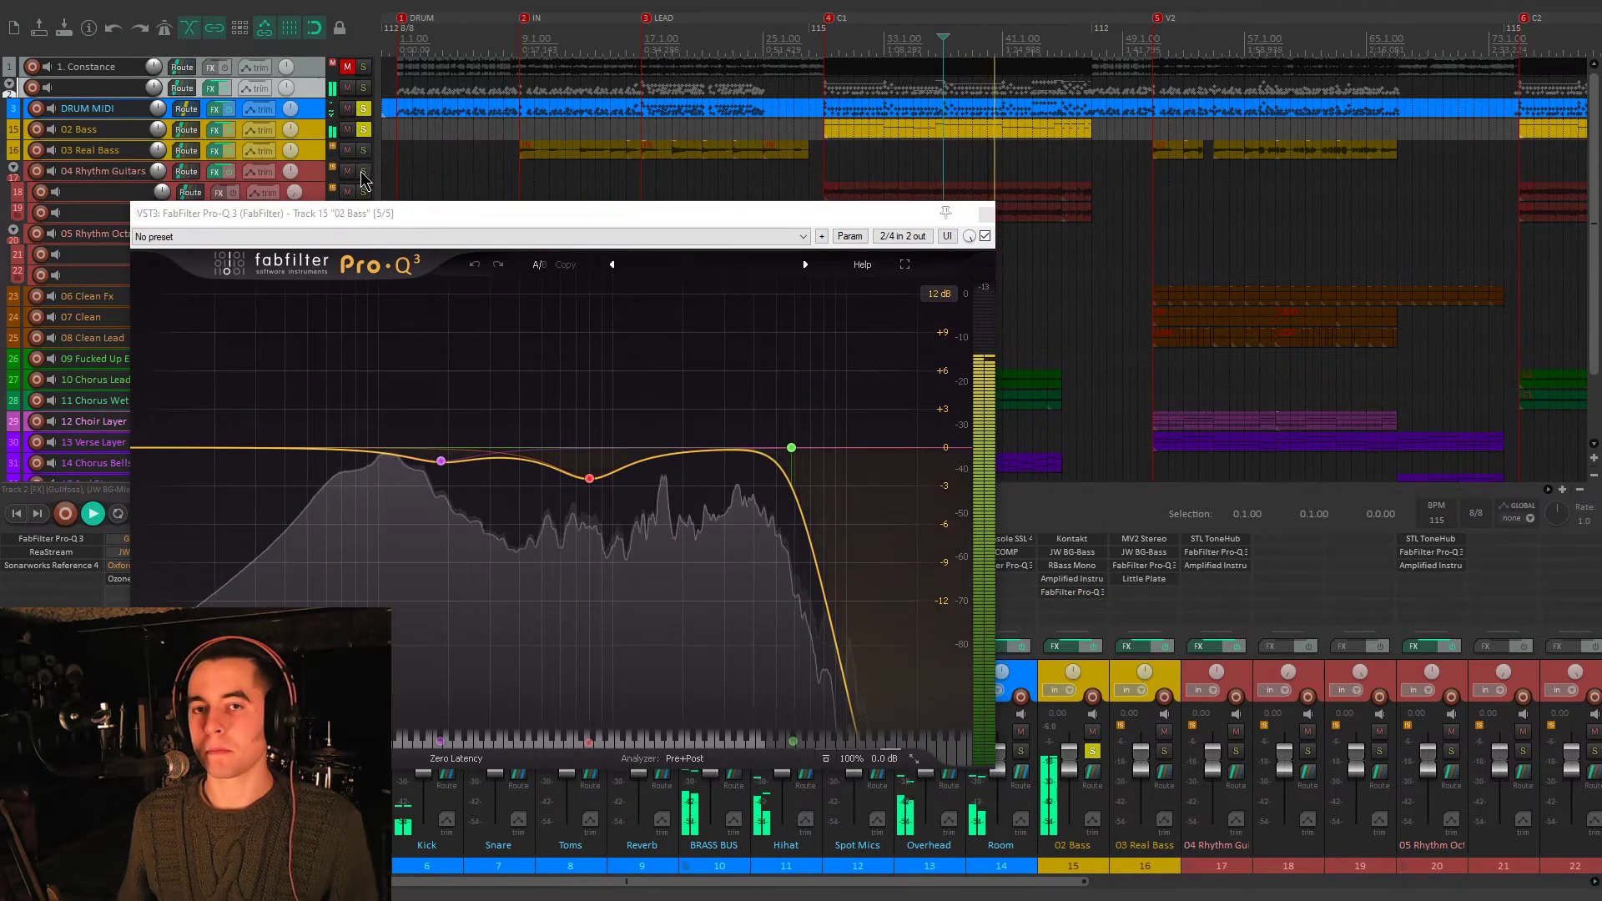
left_click(363, 171)
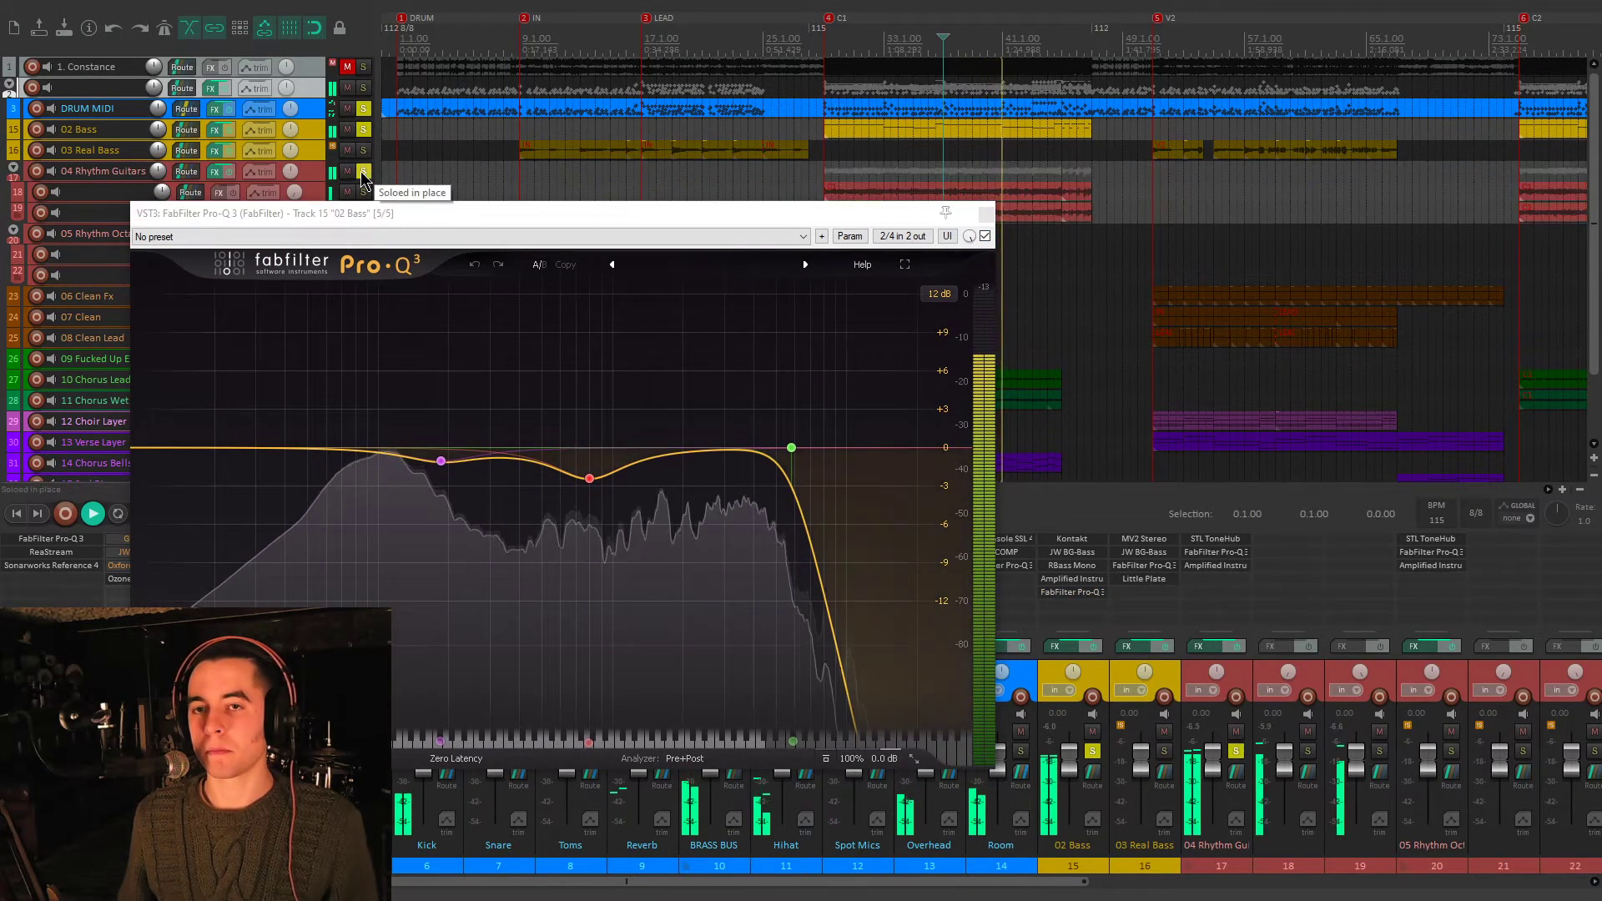
left_click(363, 130)
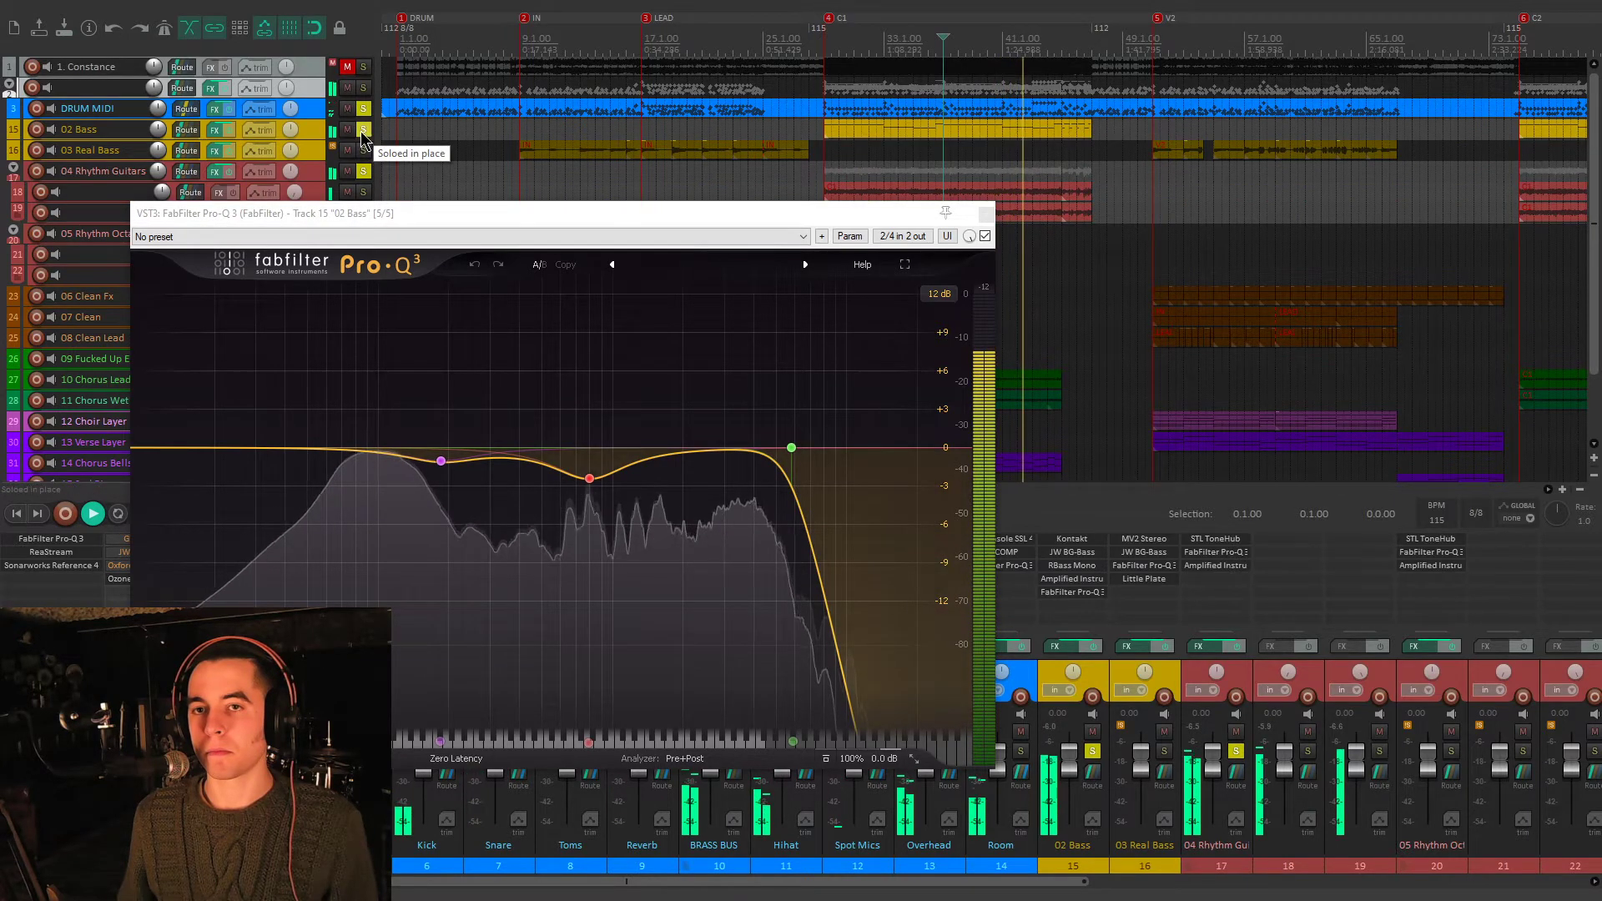
left_click(363, 108)
key("Escape")
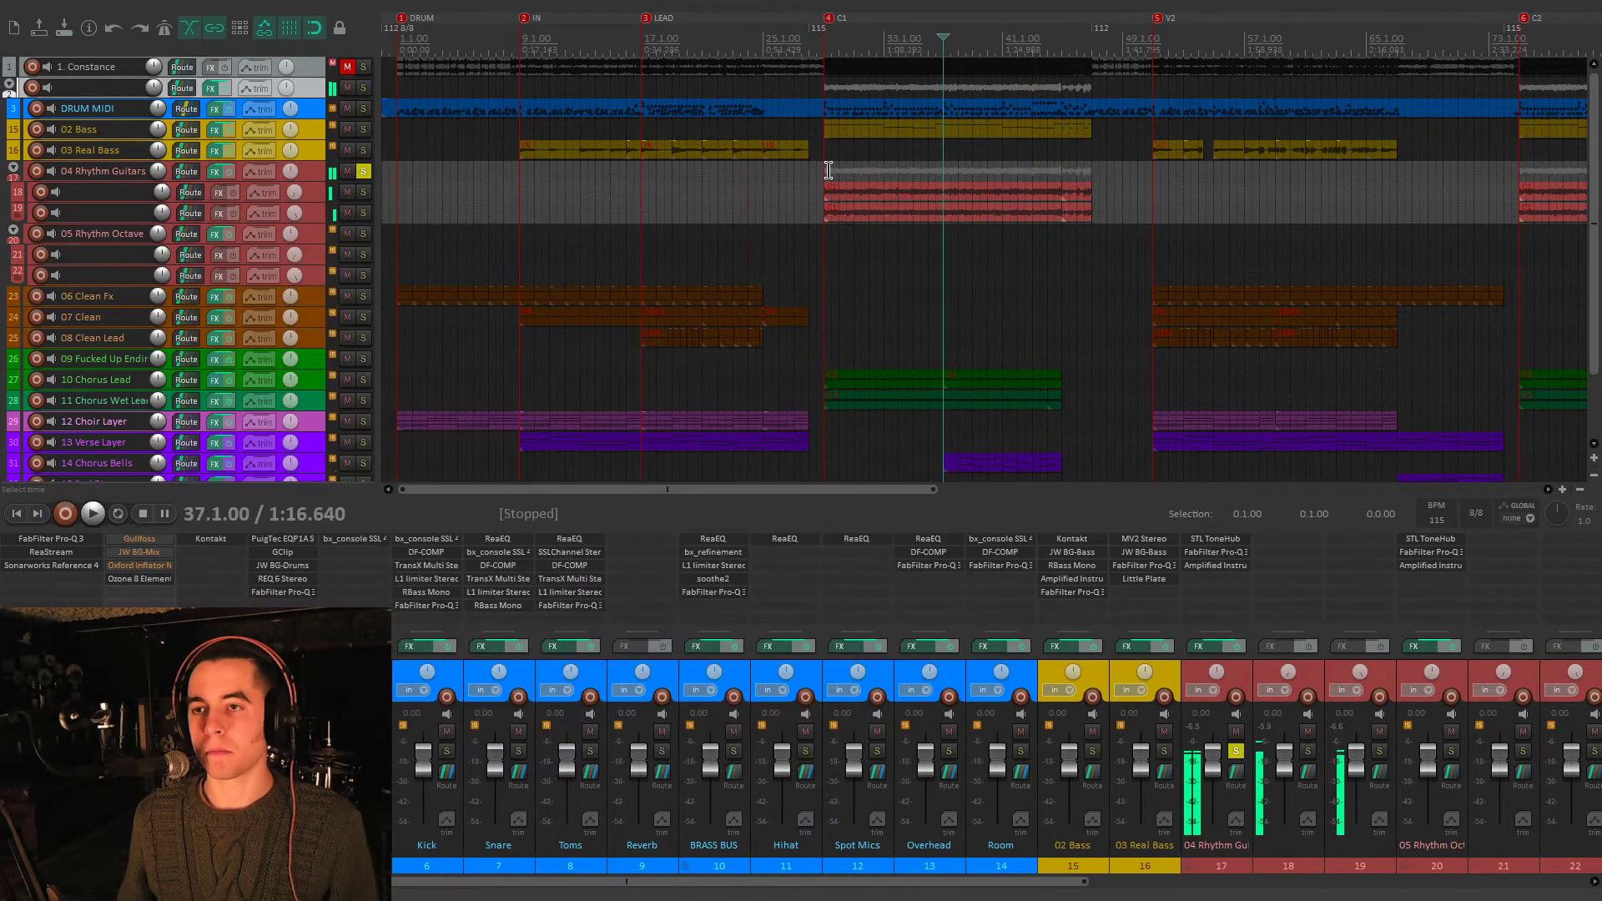
key("4")
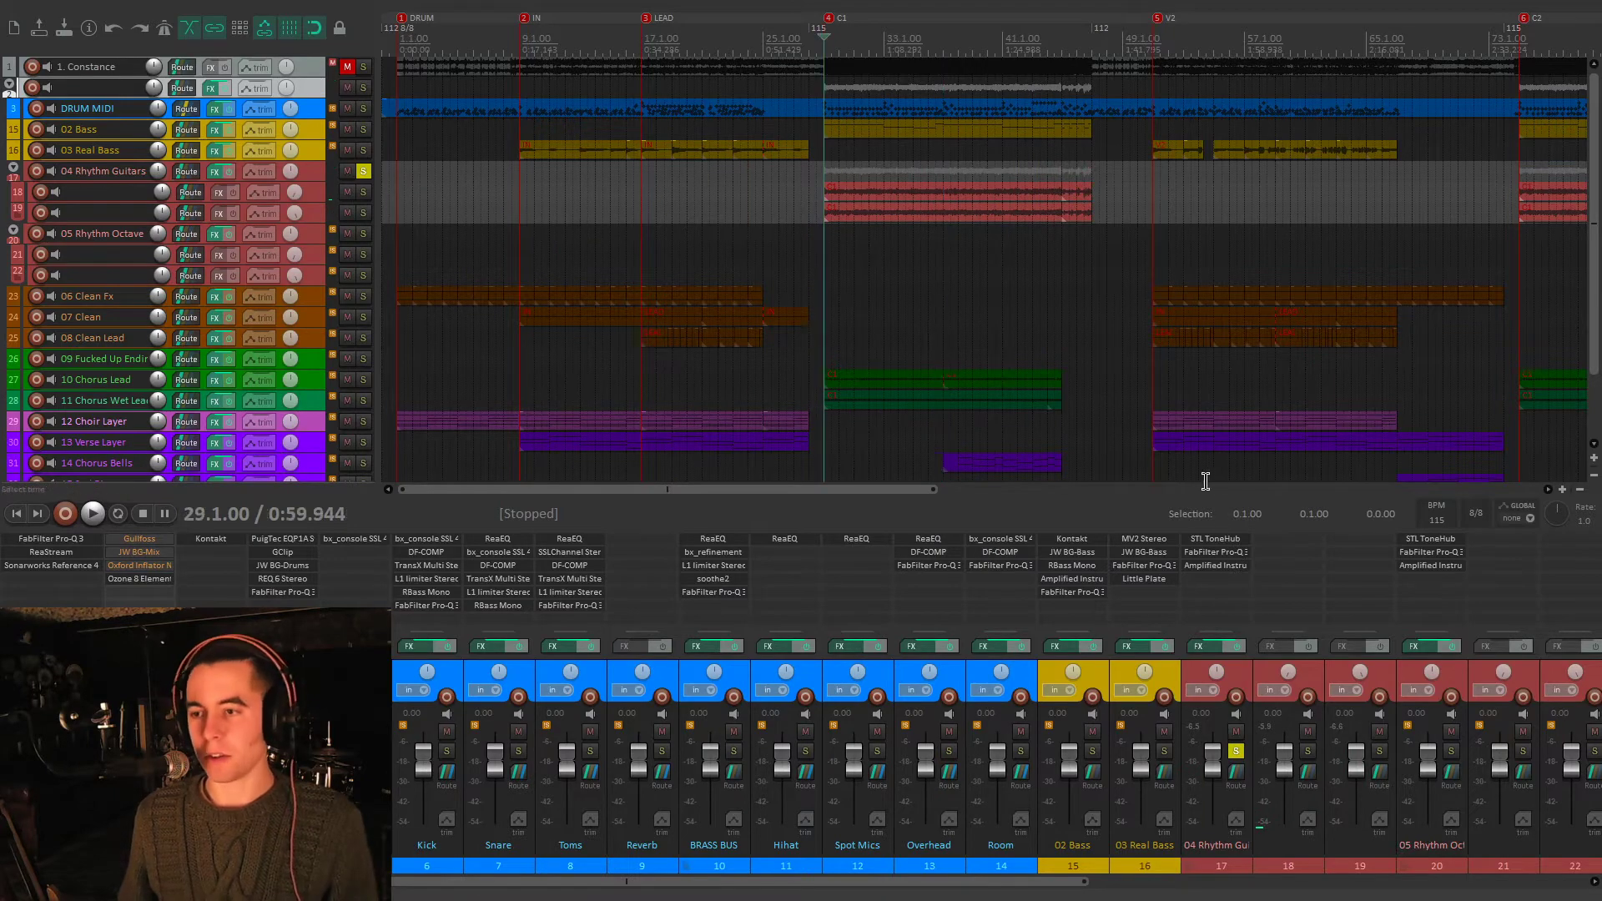
- Open STL ToneHub on the 04 Rhythm Guitars track and widen the Preset column to look through the Archean pack's presets
left_click(1230, 539)
left_click_drag(665, 66, 867, 105)
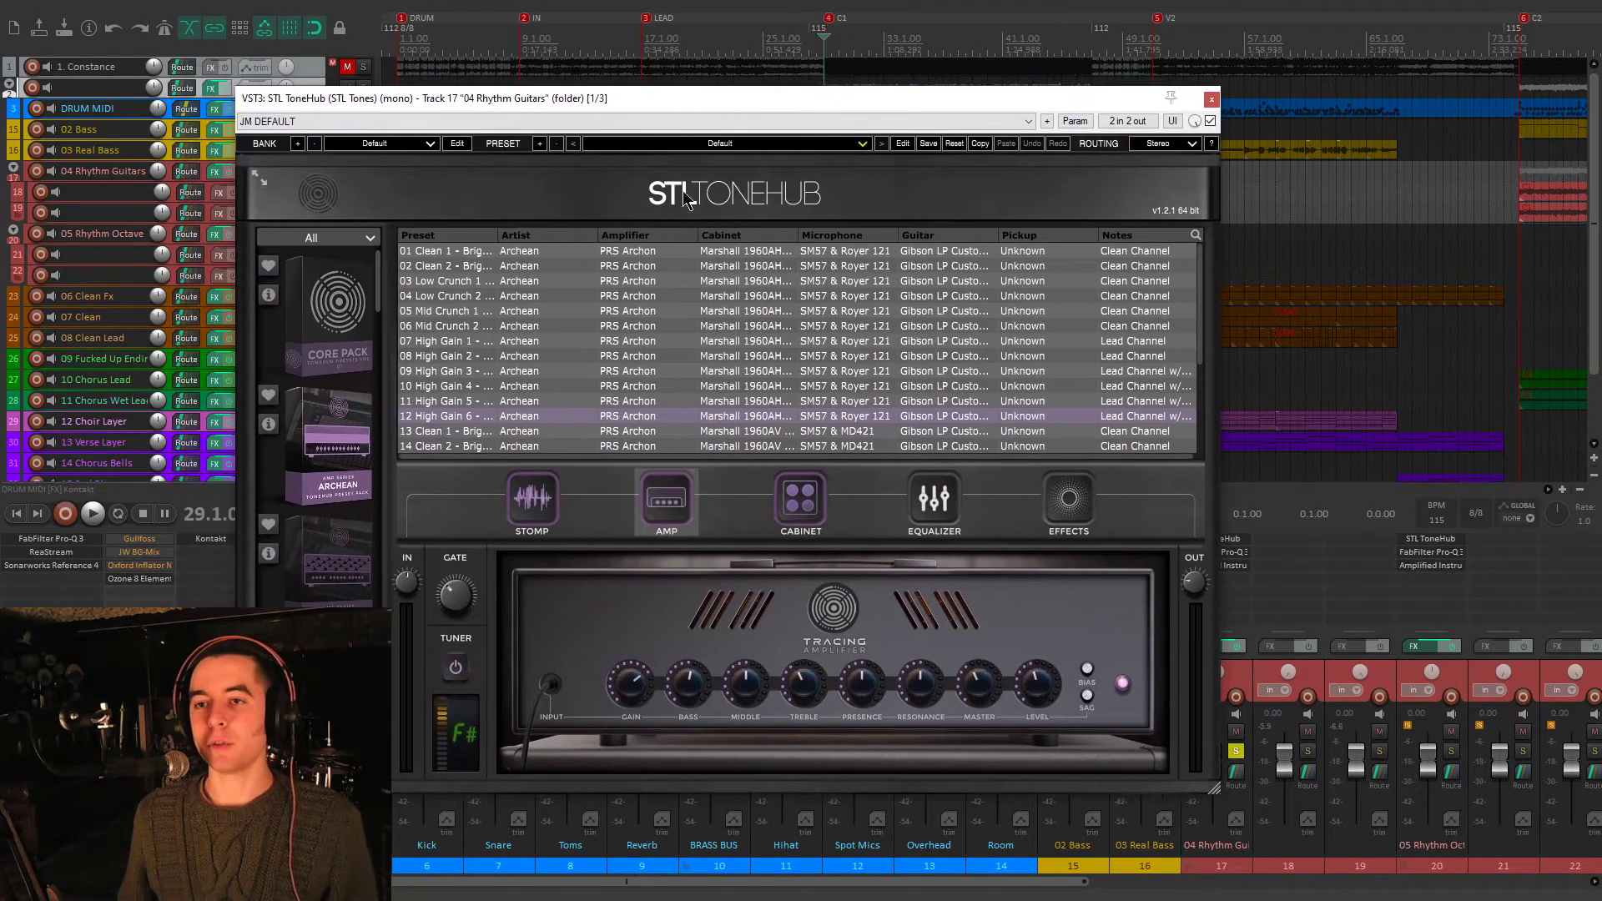
left_click_drag(541, 101, 655, 108)
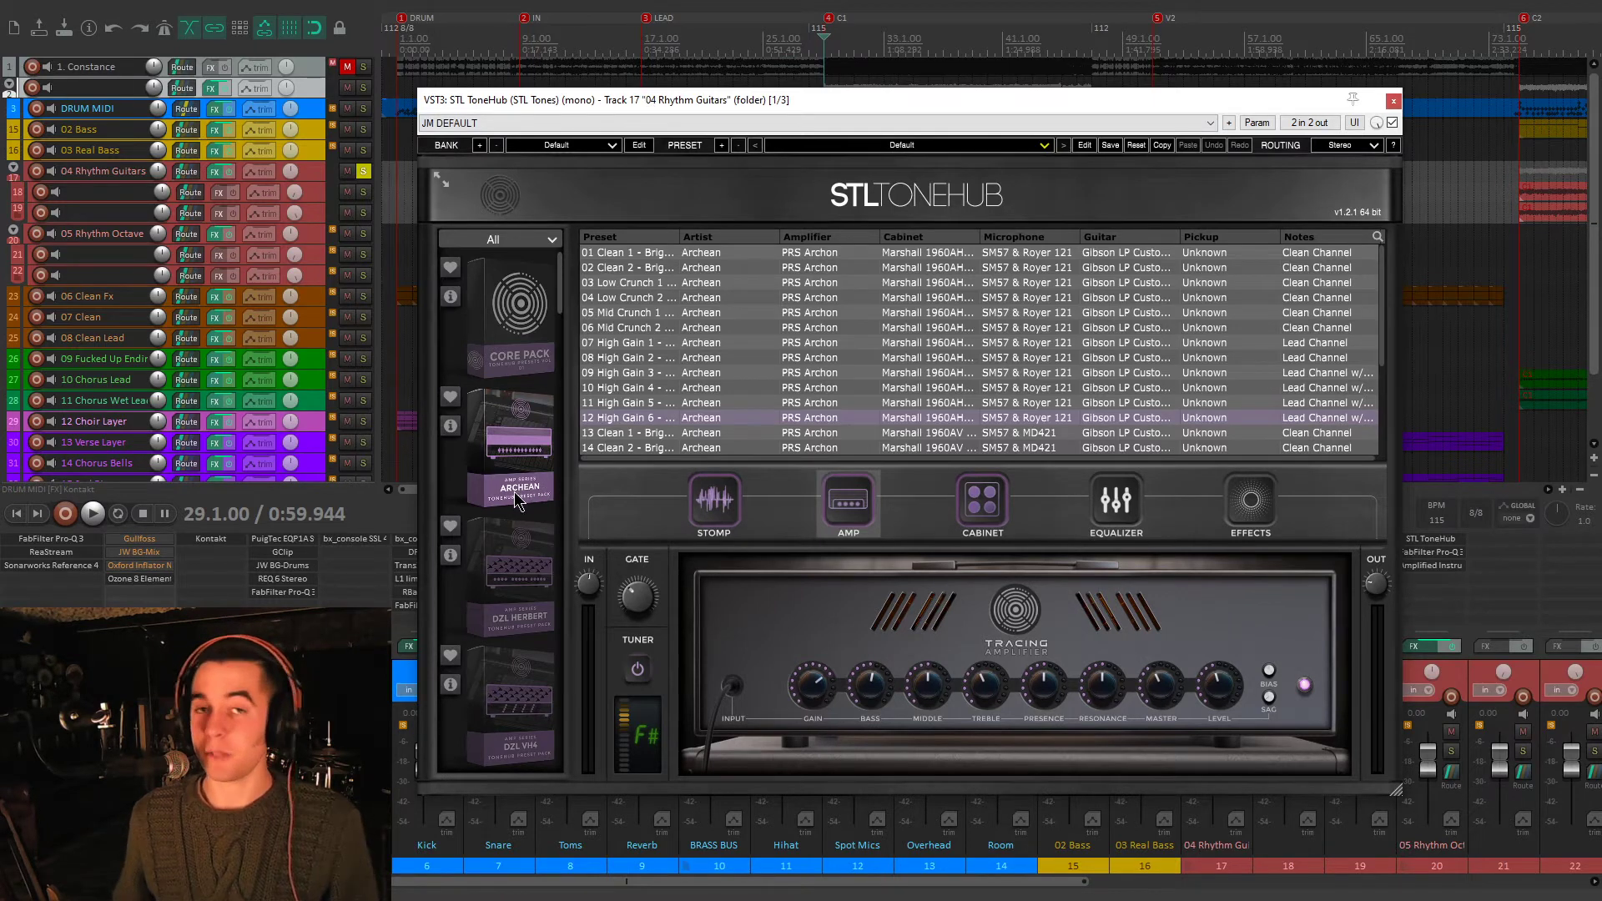
left_click_drag(681, 233, 741, 234)
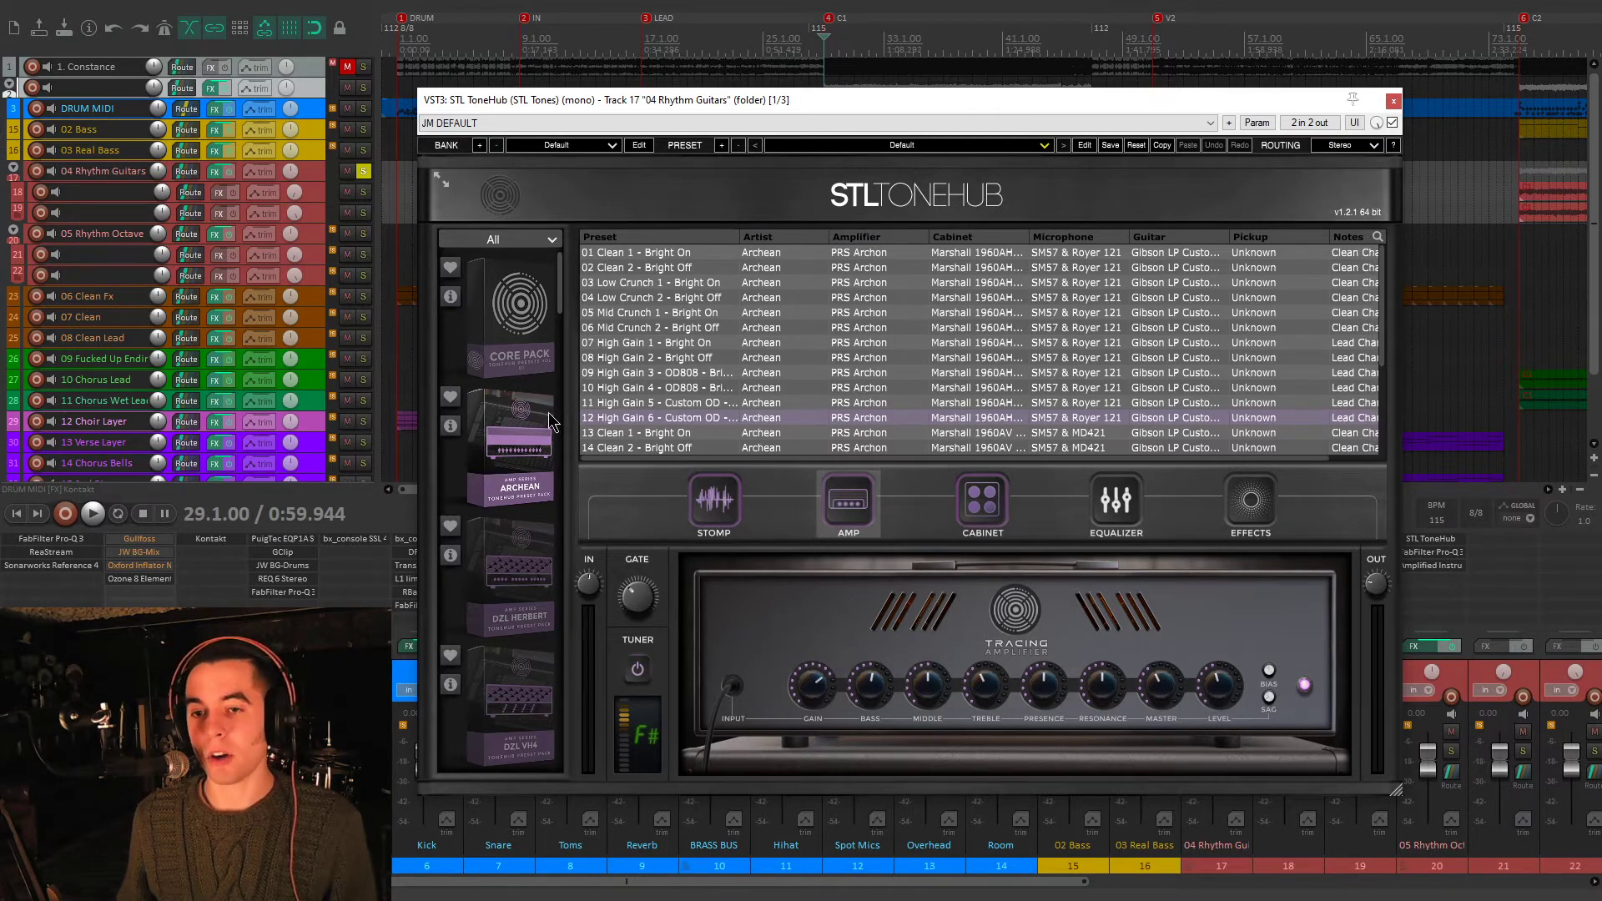
left_click_drag(664, 113, 583, 112)
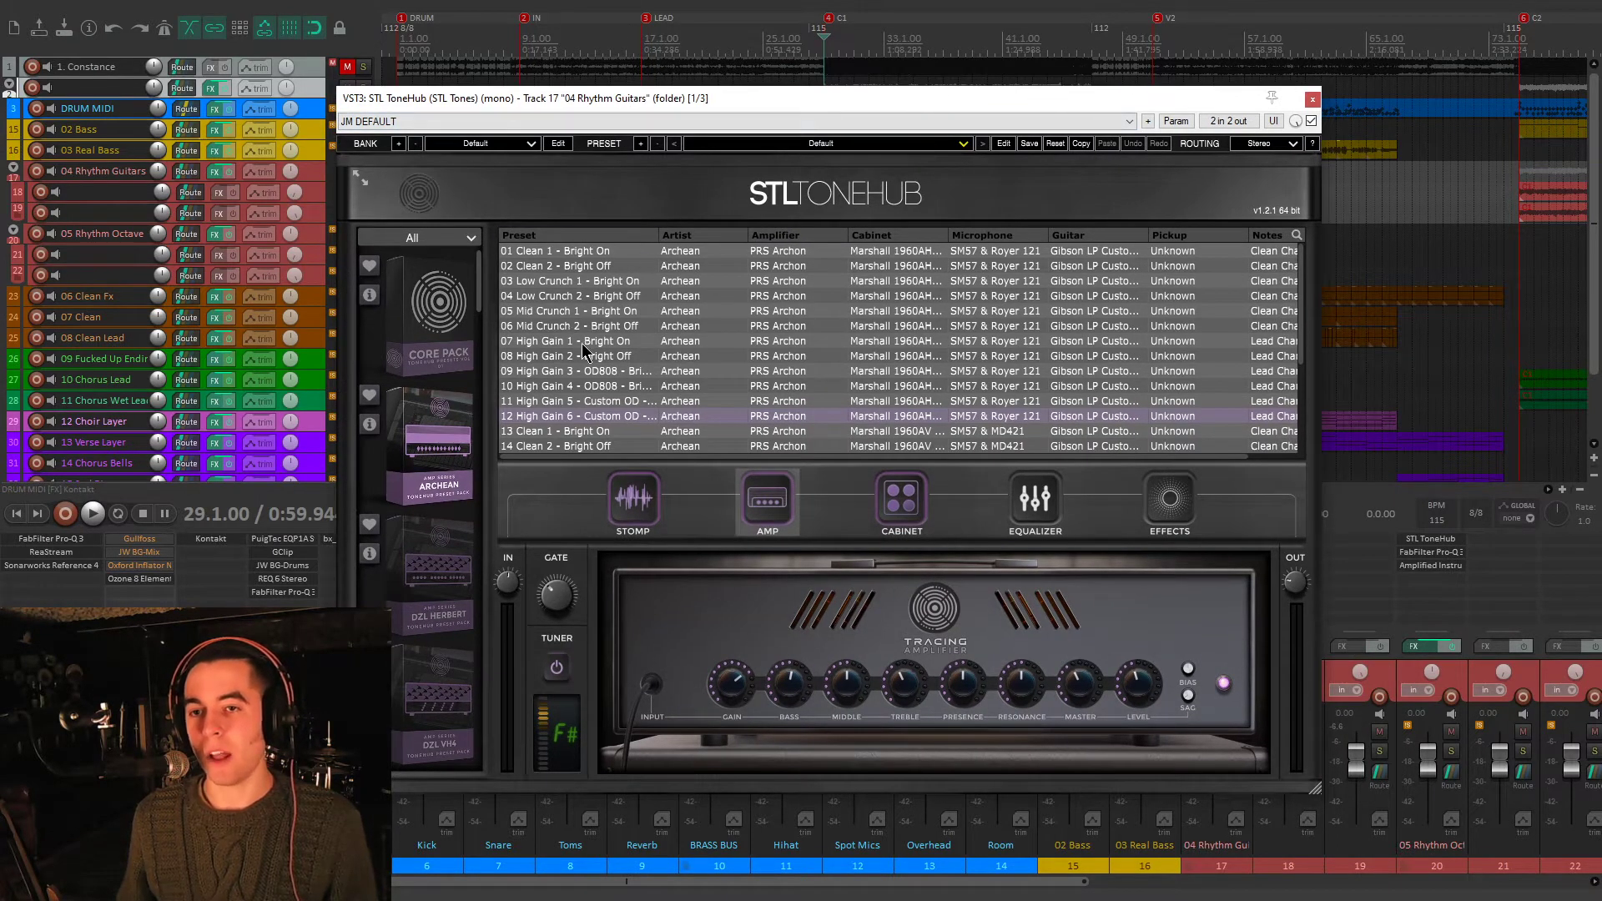
scroll(583, 338, "down", 3)
scroll(587, 332, "up", 3)
- Widen ToneHub's Cabinet and Preset columns to read the full cabinet and preset names
left_click_drag(744, 98, 784, 237)
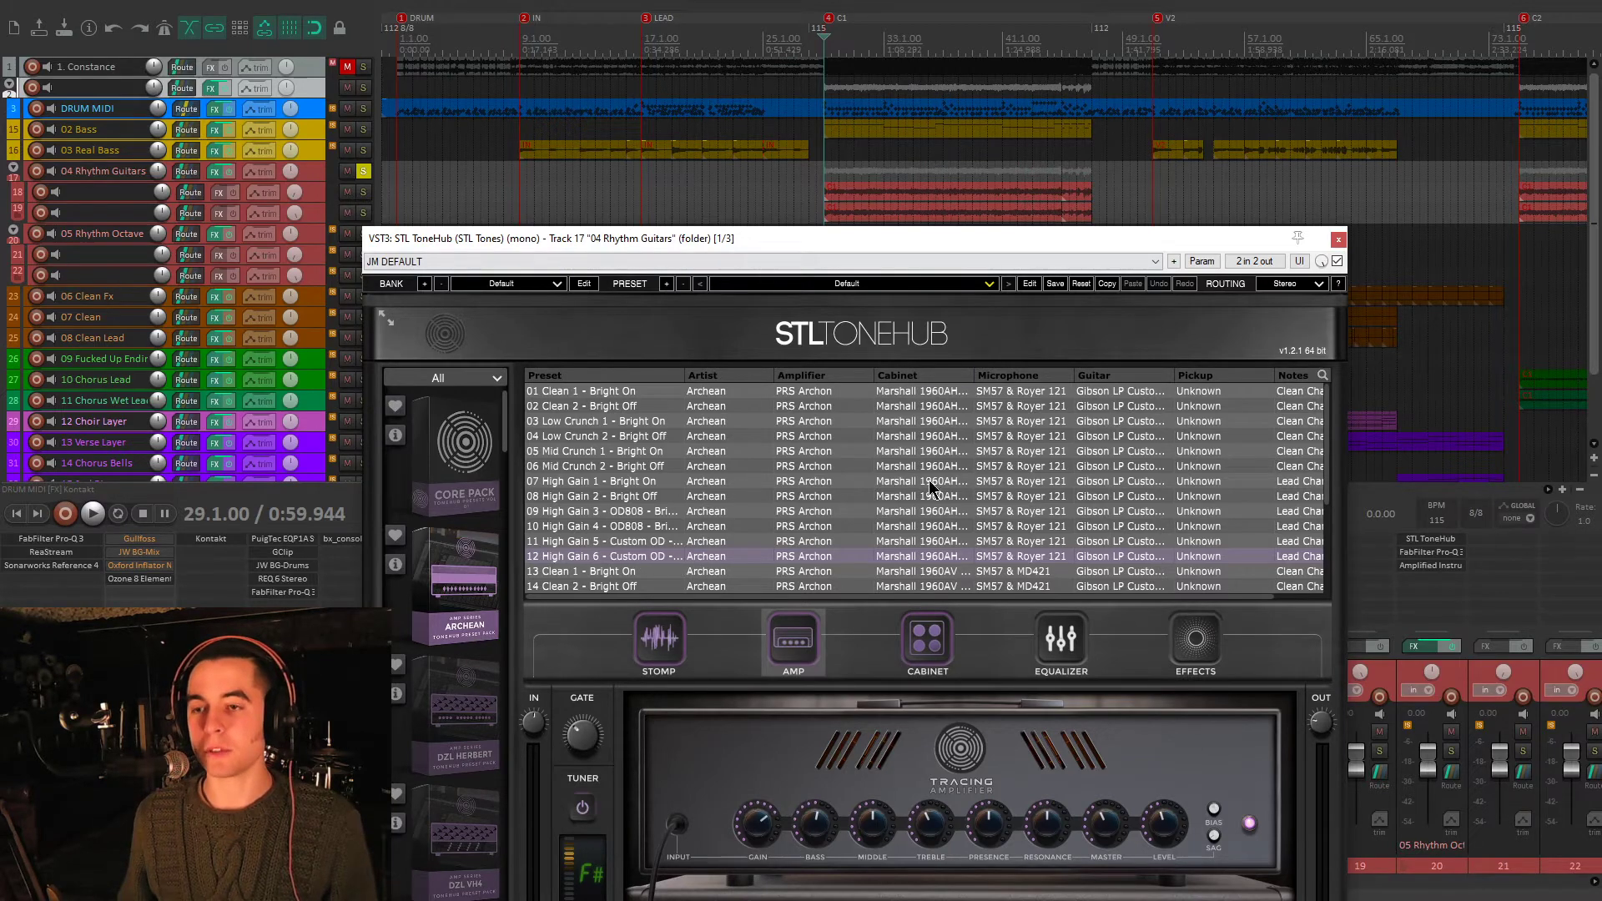
double_click(974, 375)
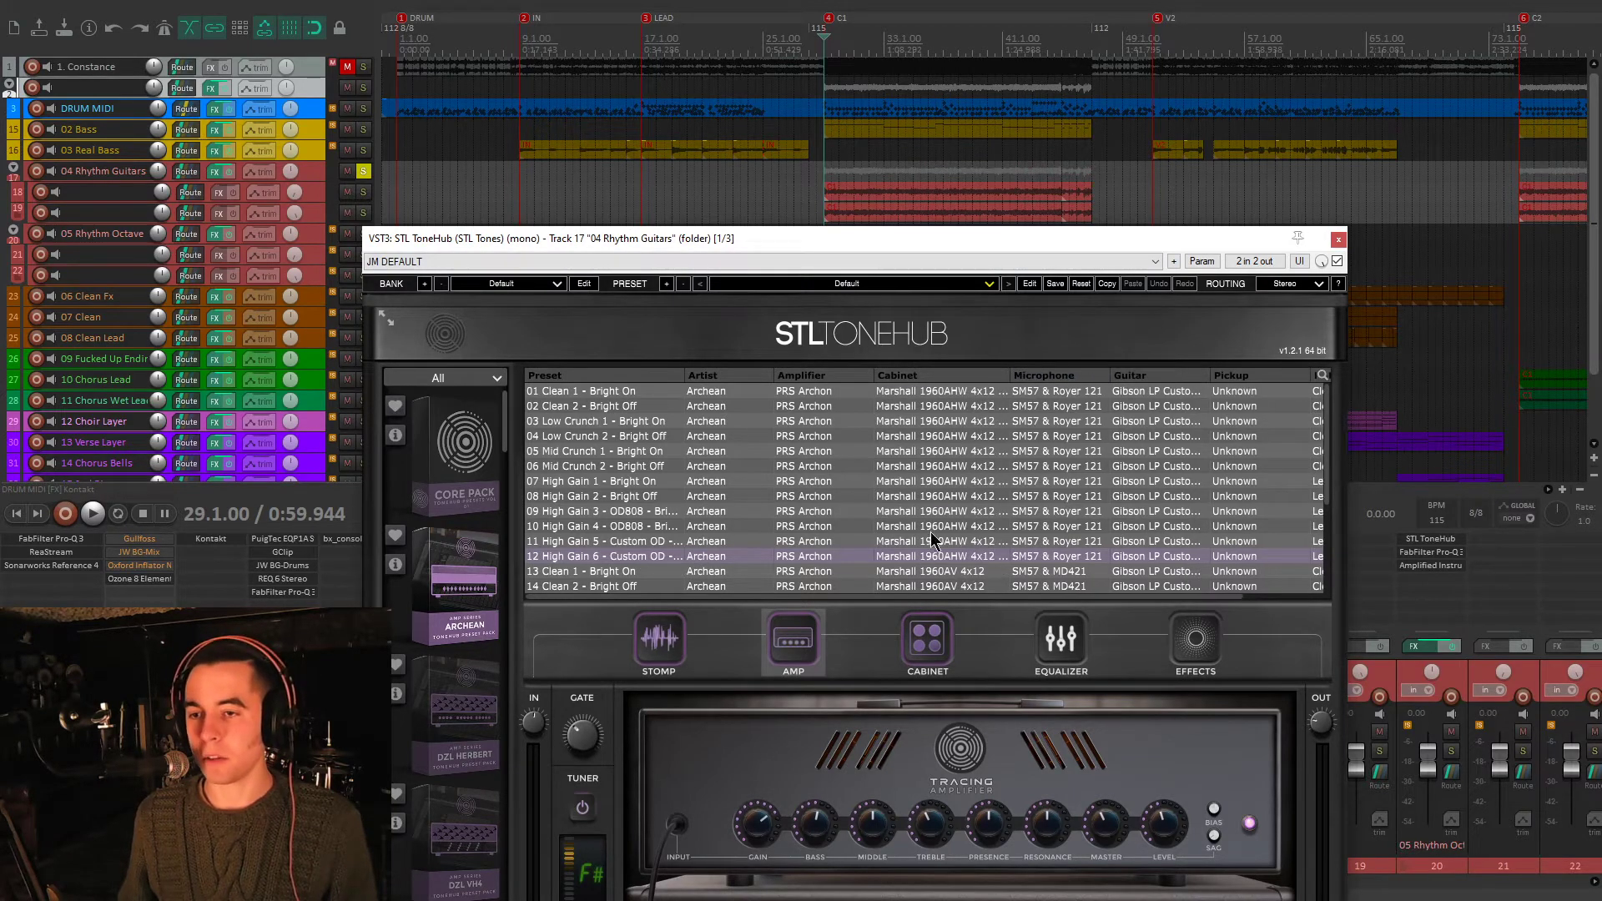
left_click_drag(1007, 376, 1050, 384)
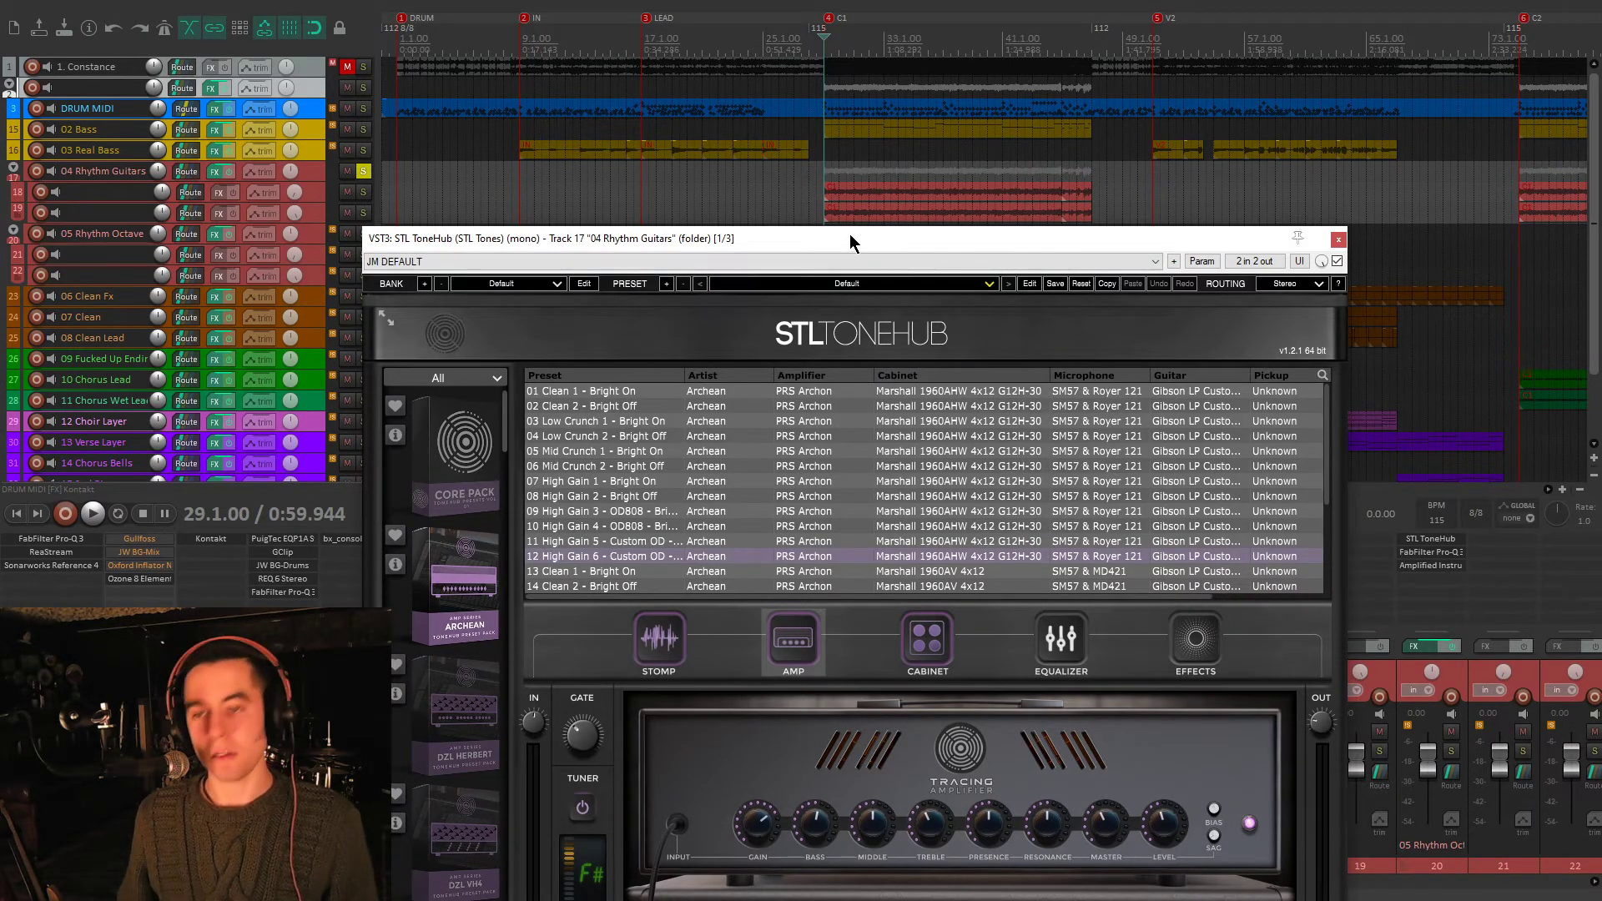
left_click_drag(684, 377, 724, 378)
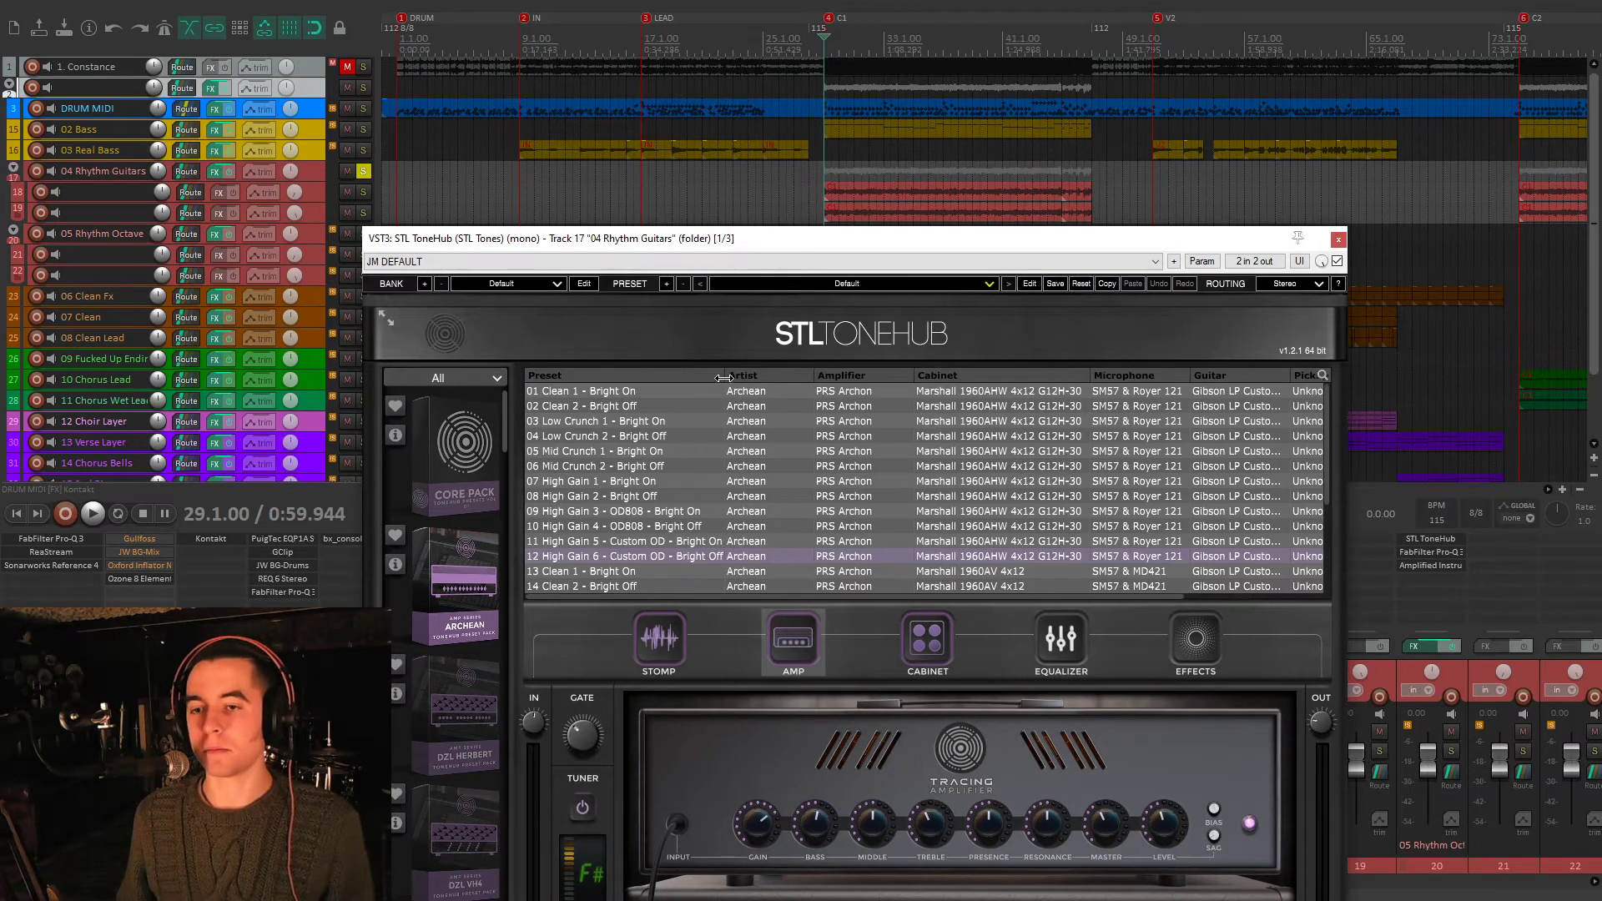
- Close ToneHub and compare the playing 04 Rhythm Guitars track with its whole FX chain disabled and enabled
scroll(801, 167, "down", 2)
left_click_drag(803, 228, 514, 127)
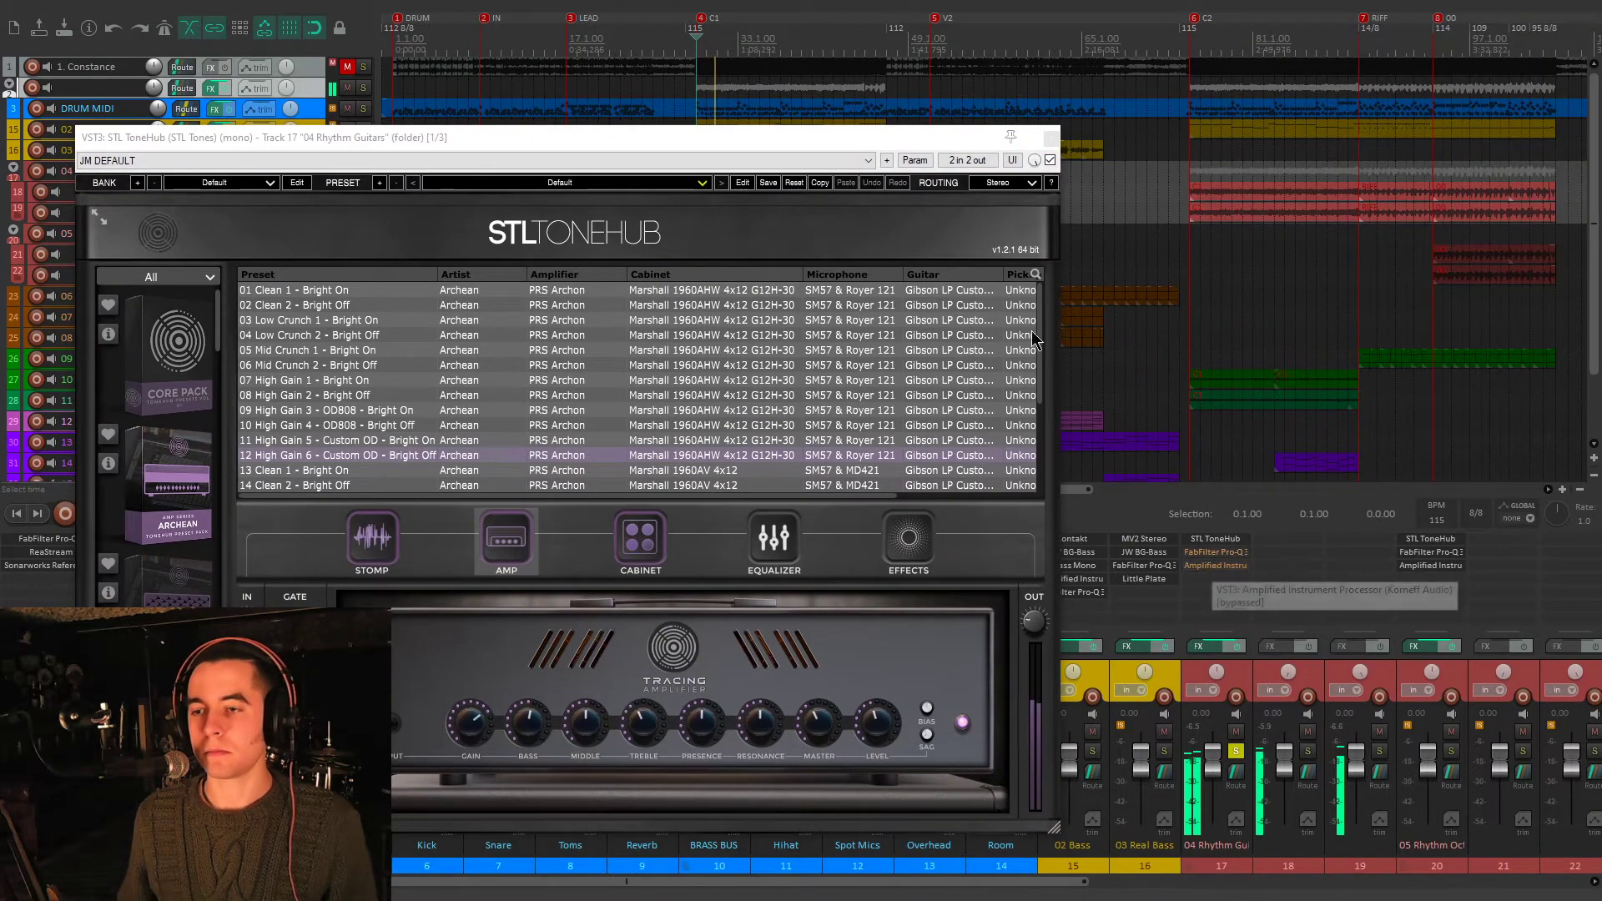
left_click_drag(808, 140, 872, 143)
left_click(1114, 143)
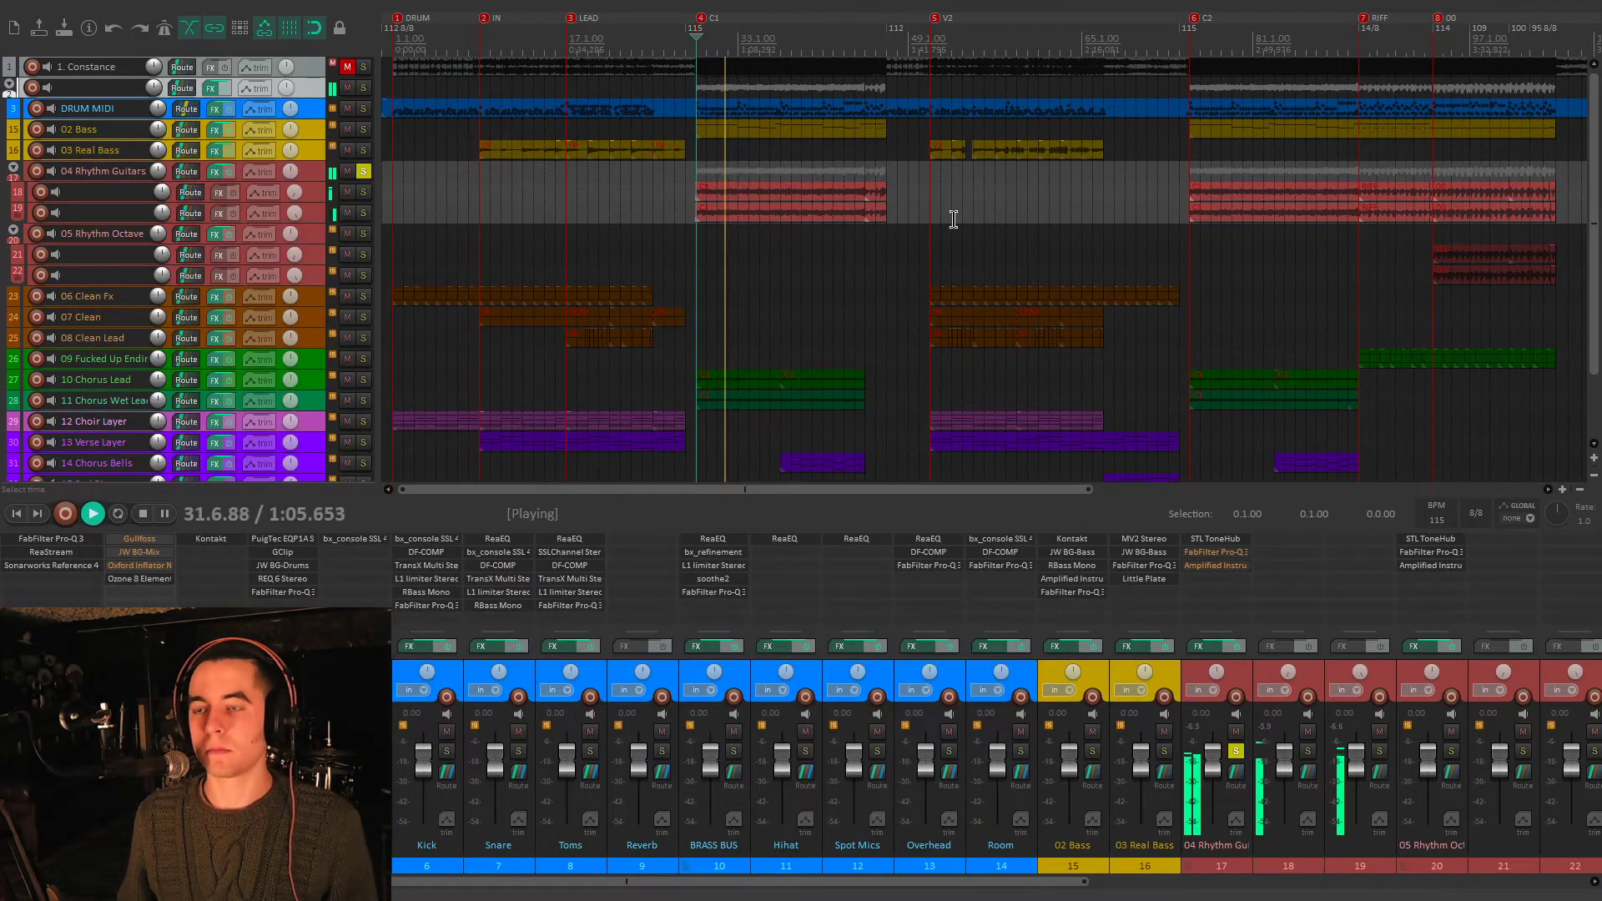
left_click(1238, 649)
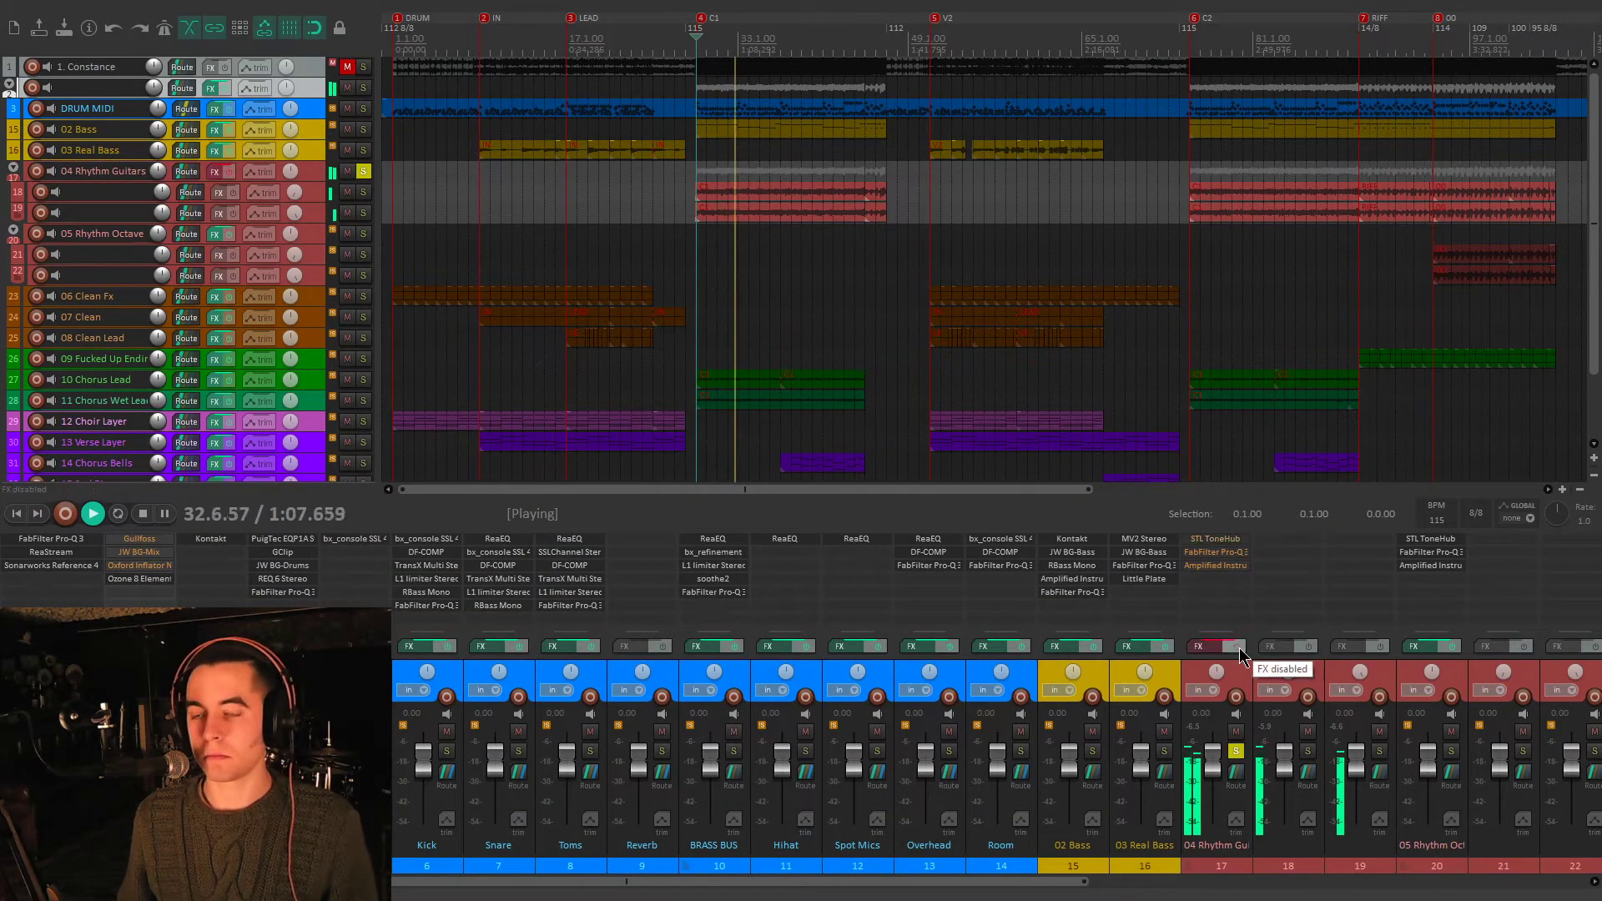
left_click(1238, 648)
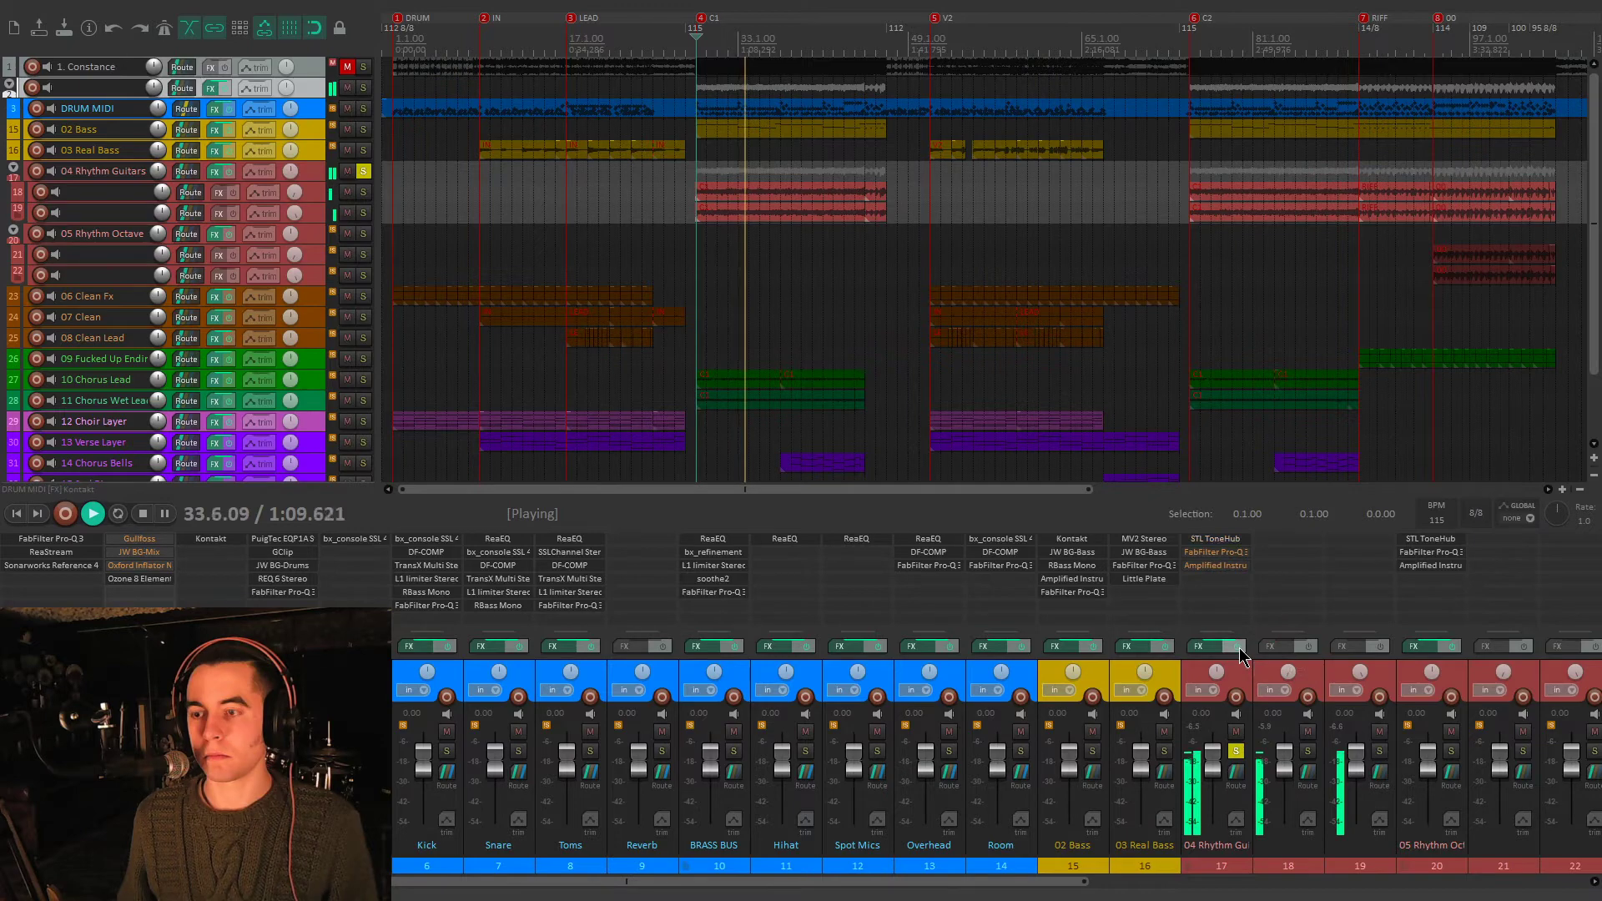
- Reopen STL ToneHub on 04 Rhythm Guitars, toggle its bypass while the guitars play, and stop playback with it bypassed
left_click(1216, 538)
left_click(1115, 164)
left_click(1115, 164)
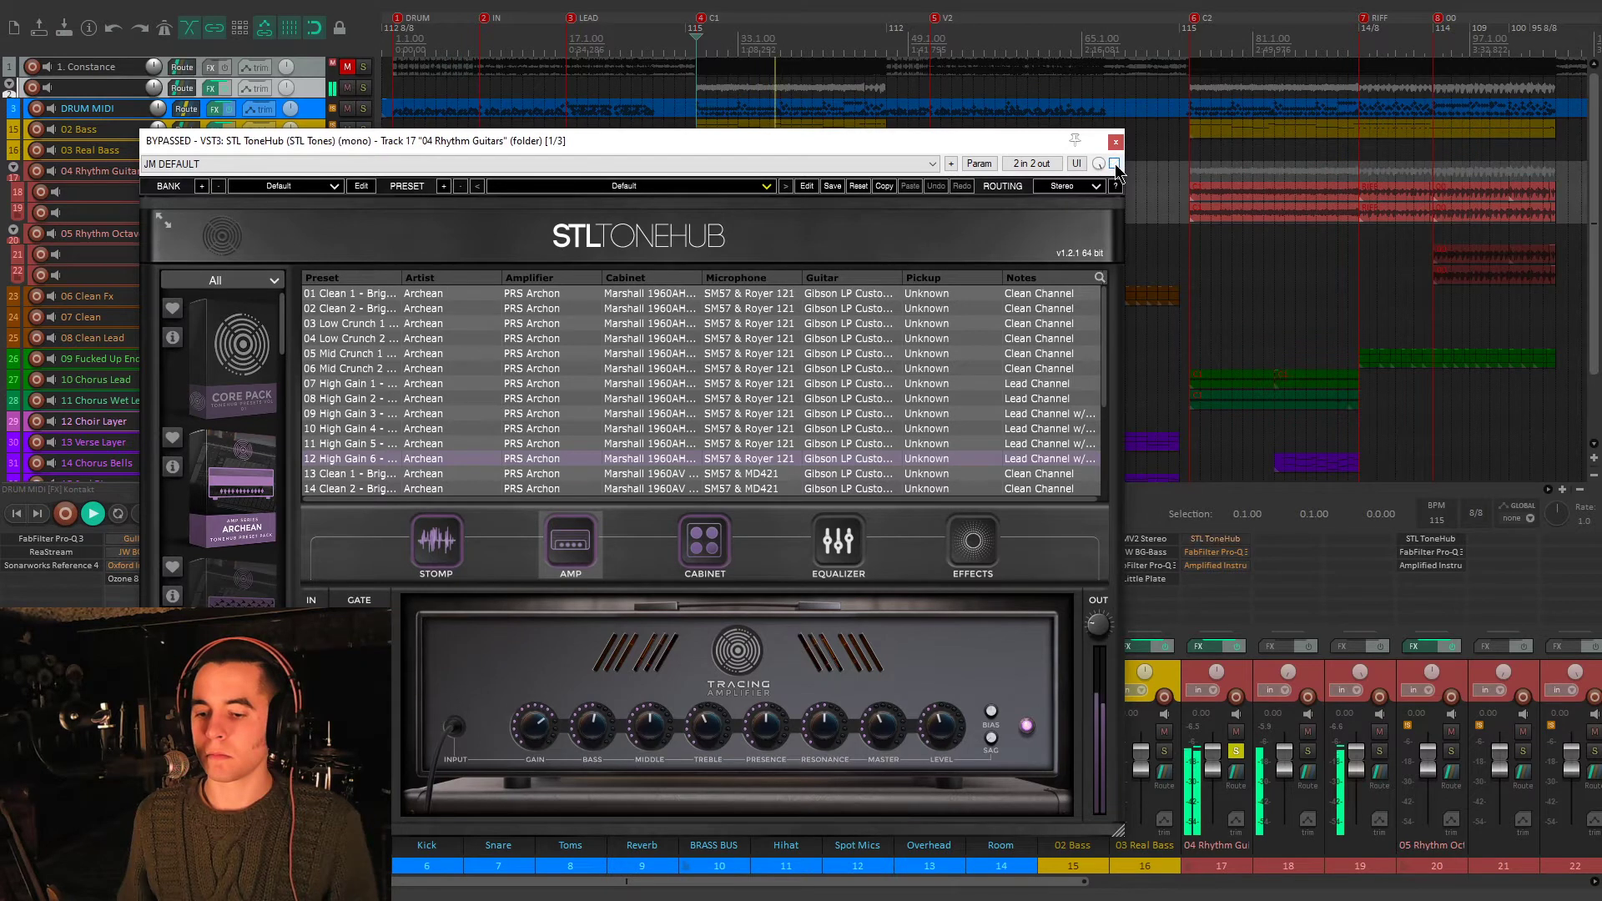
key("space")
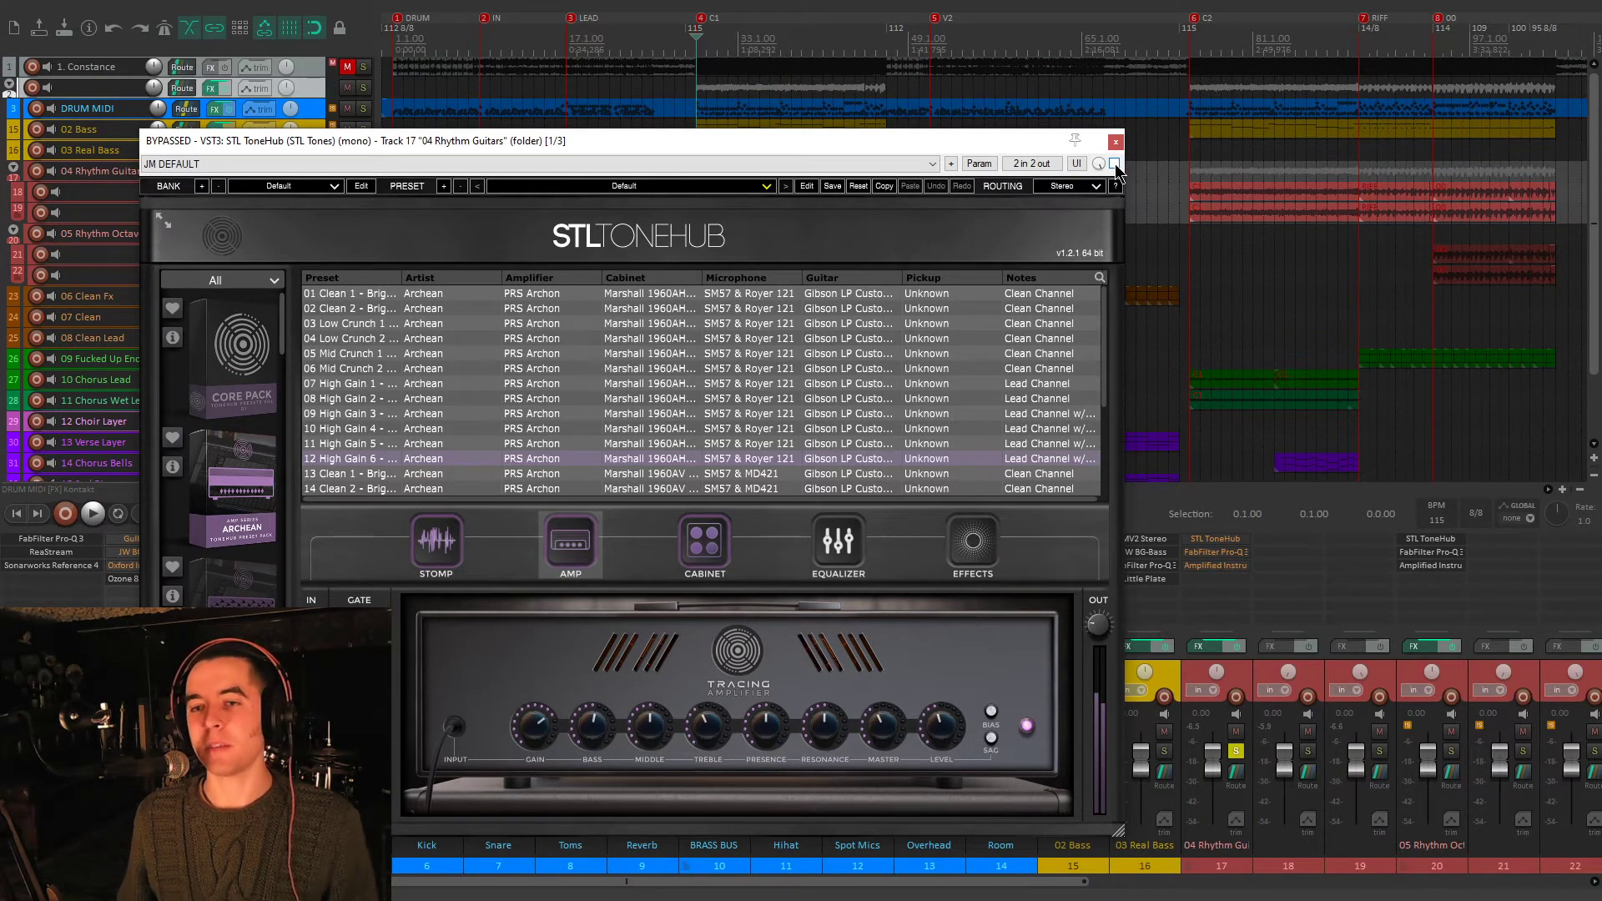
- Play the rhythm guitars again, repeatedly switching ToneHub on and off to compare the tone, ending with it enabled and playback stopped
key("space")
left_click(1115, 164)
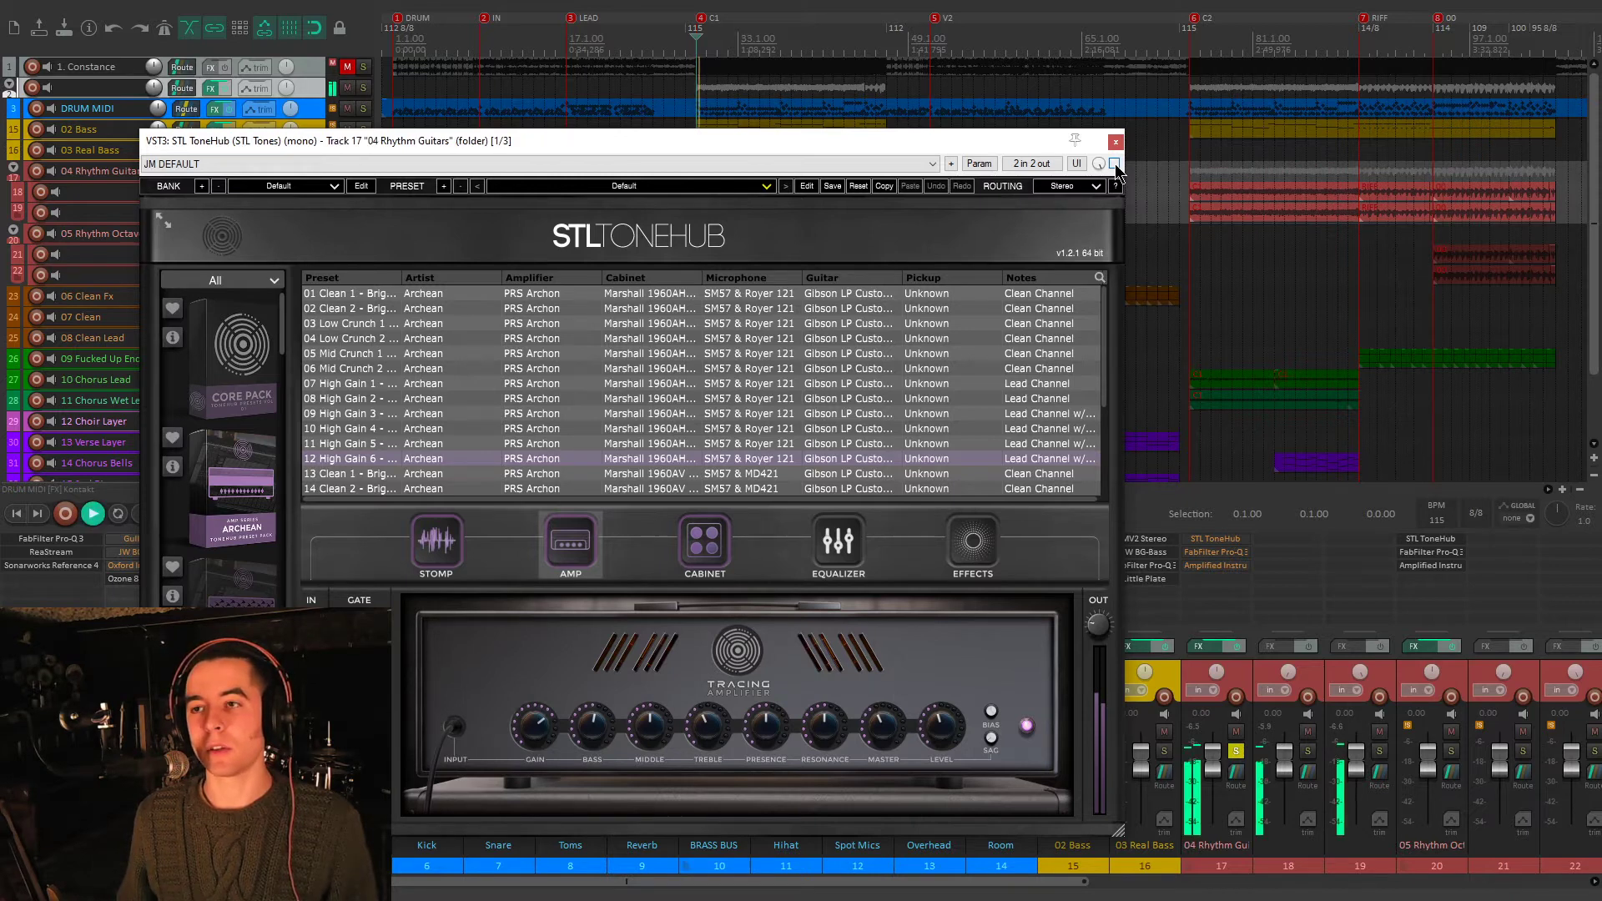
left_click(1115, 164)
left_click(1115, 164)
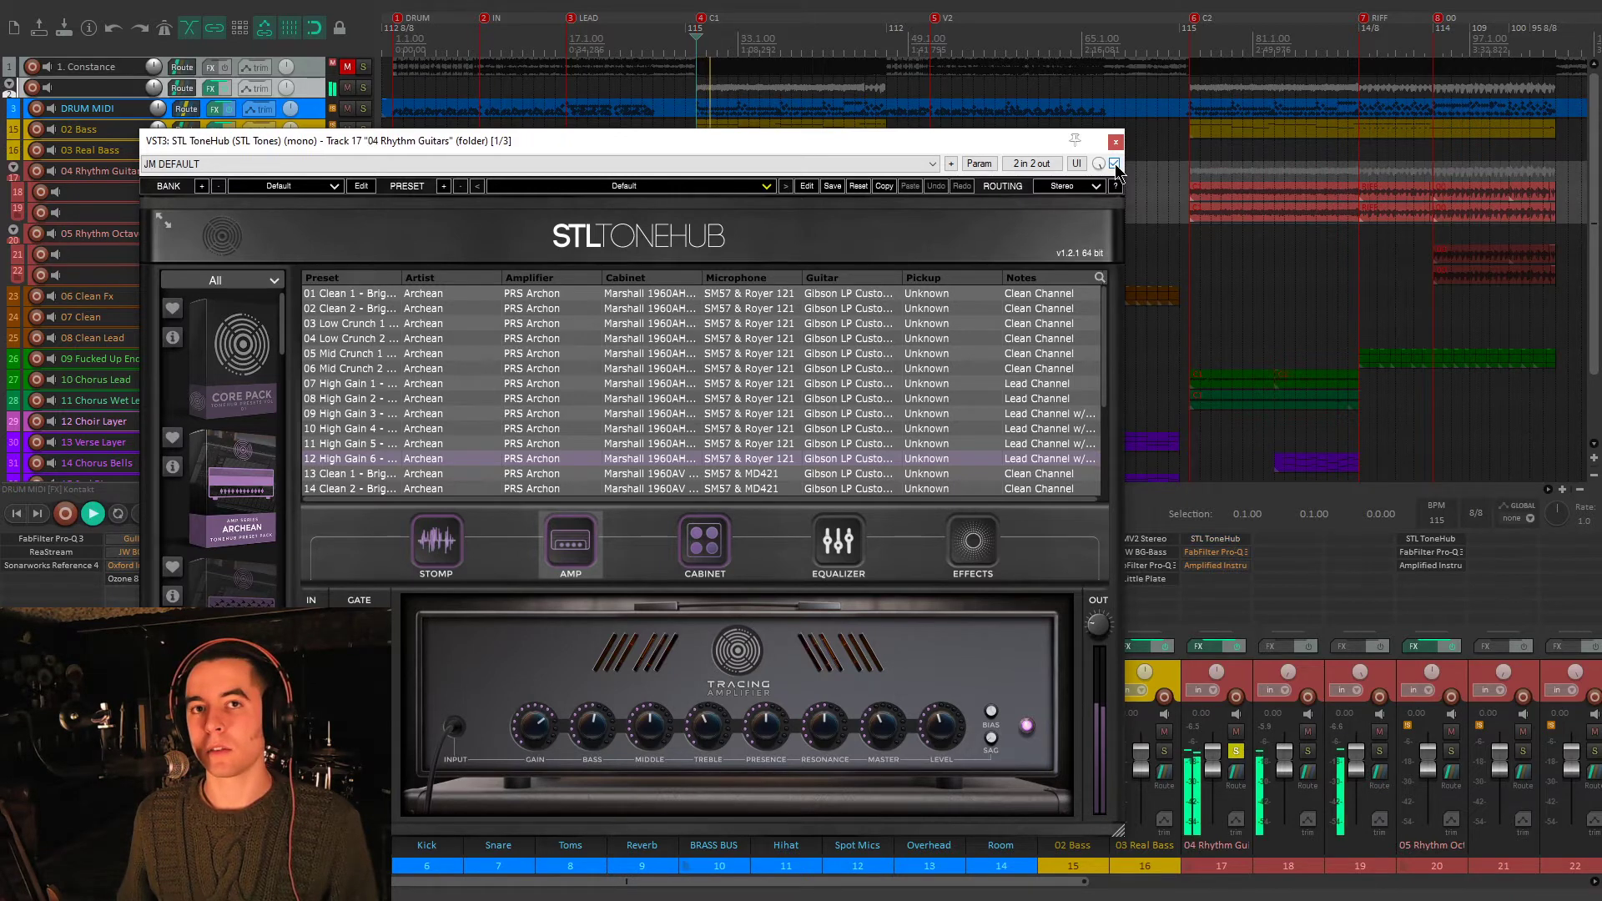
left_click(1114, 164)
left_click(1115, 164)
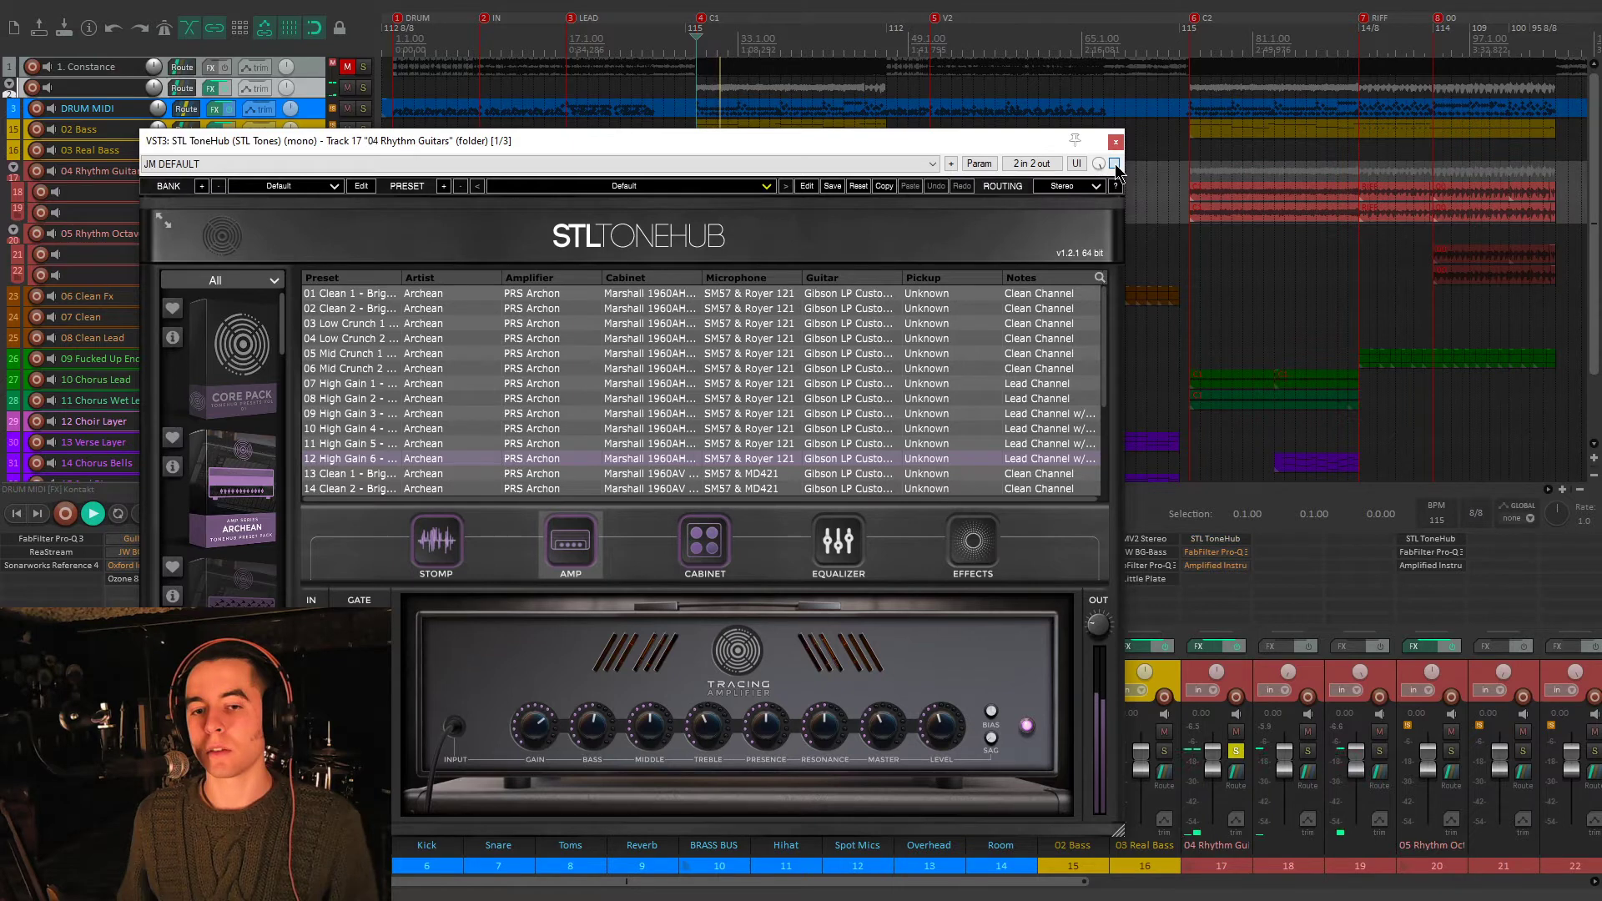
left_click(1115, 164)
left_click(1115, 164)
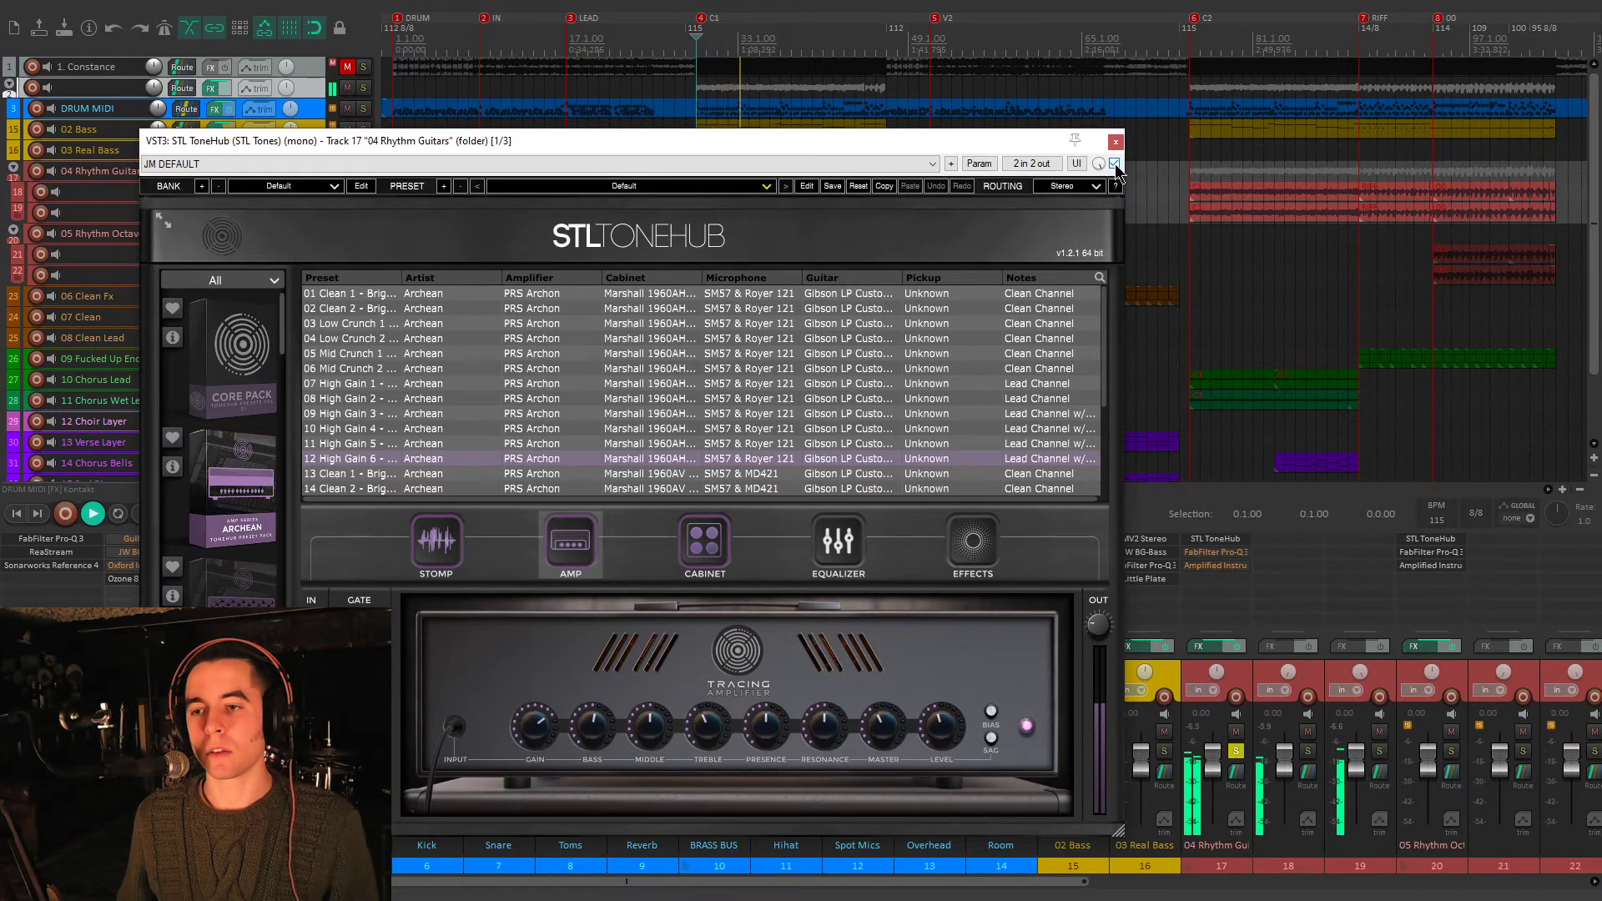
left_click(1114, 164)
left_click(1114, 164)
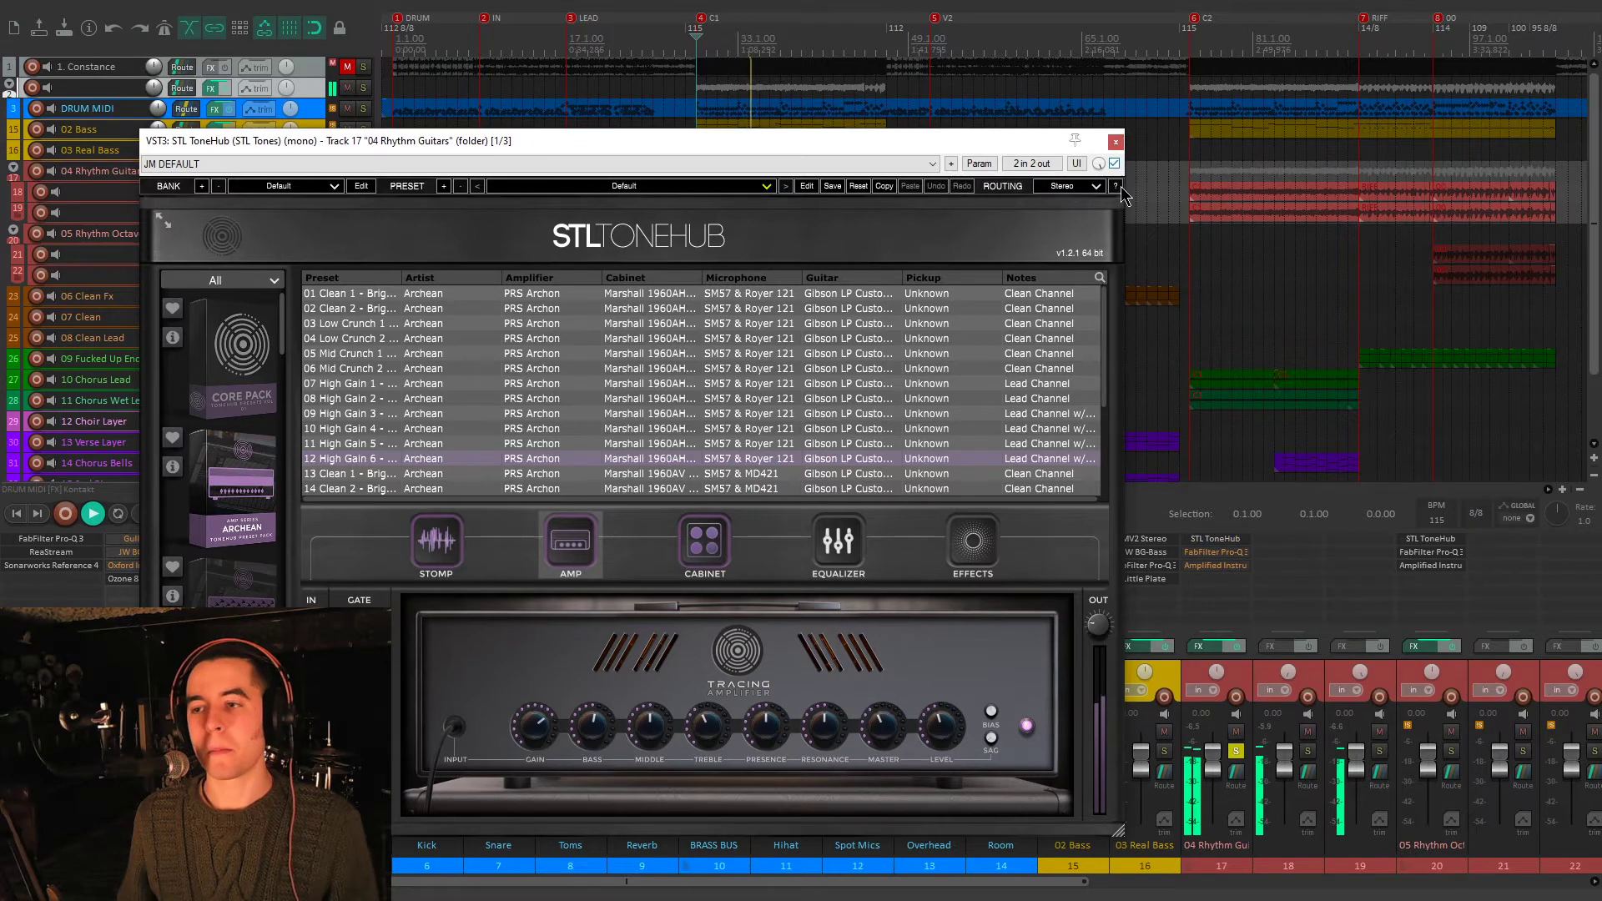
key("space")
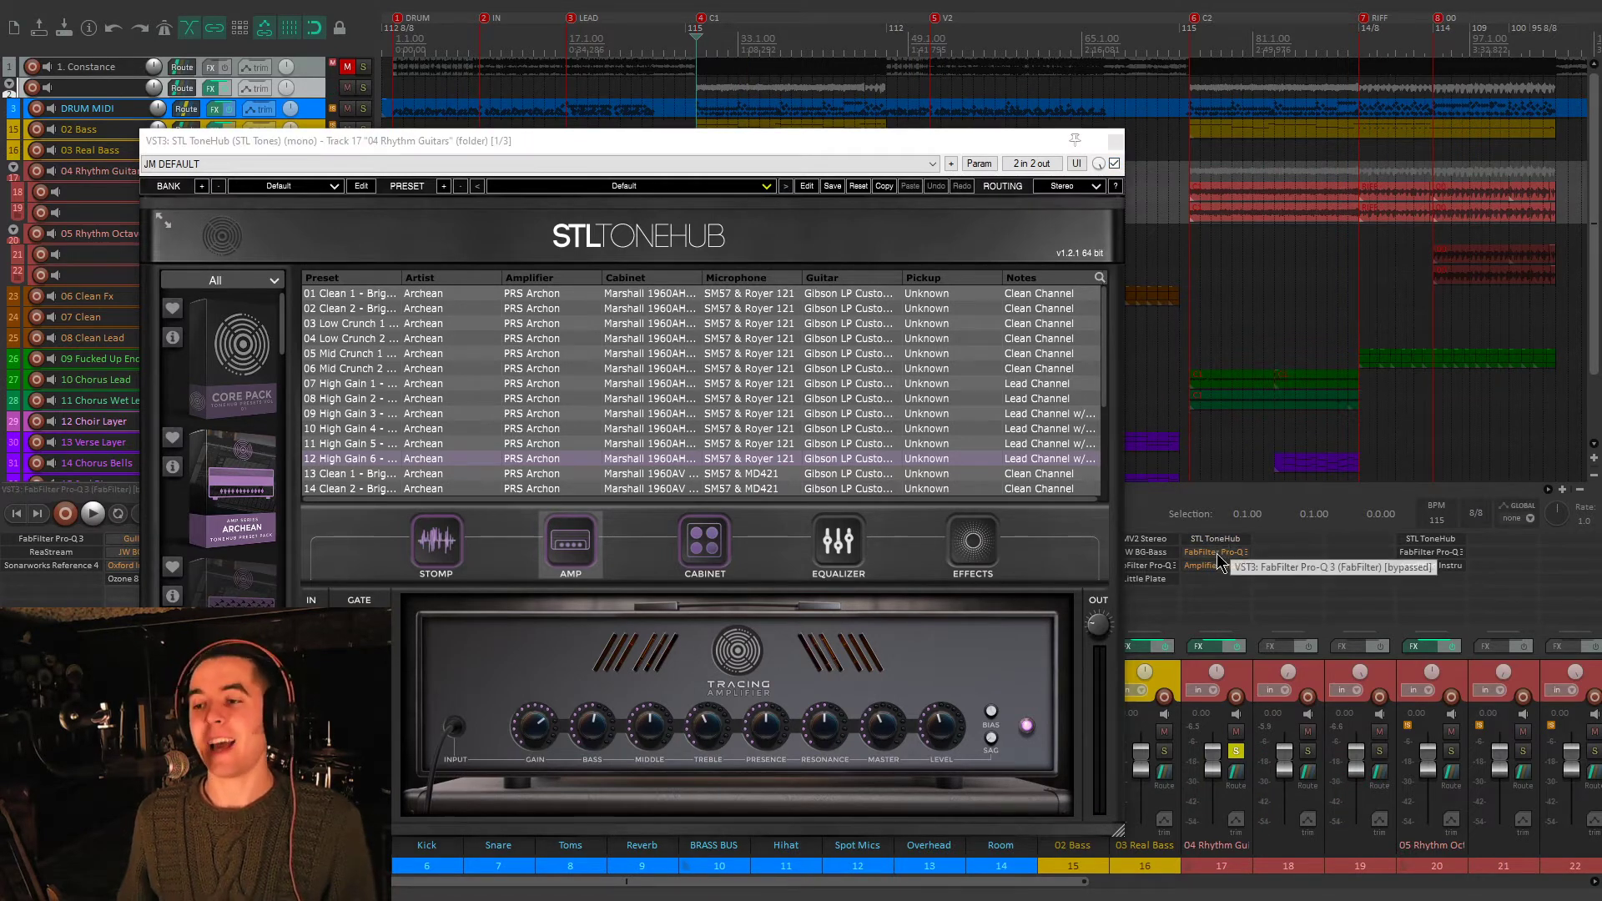
- Enable and open FabFilter Pro-Q 3 on 04 Rhythm Guitars, check its bands, start playback and close both plugin windows
left_click(1227, 553)
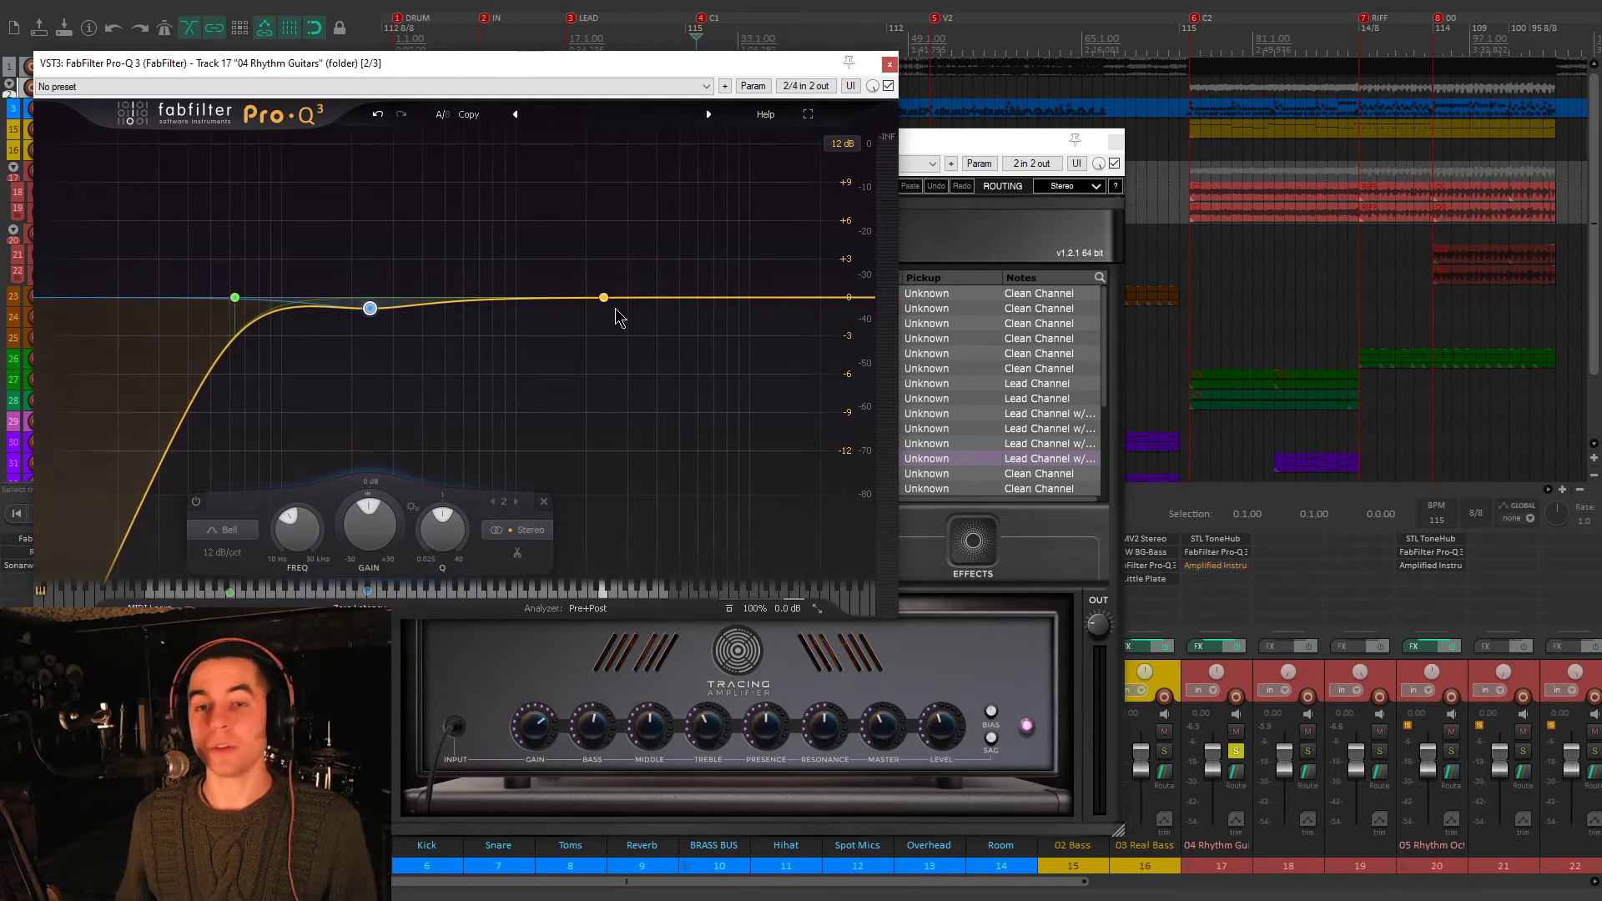
mouse_move(237, 298)
mouse_move(375, 308)
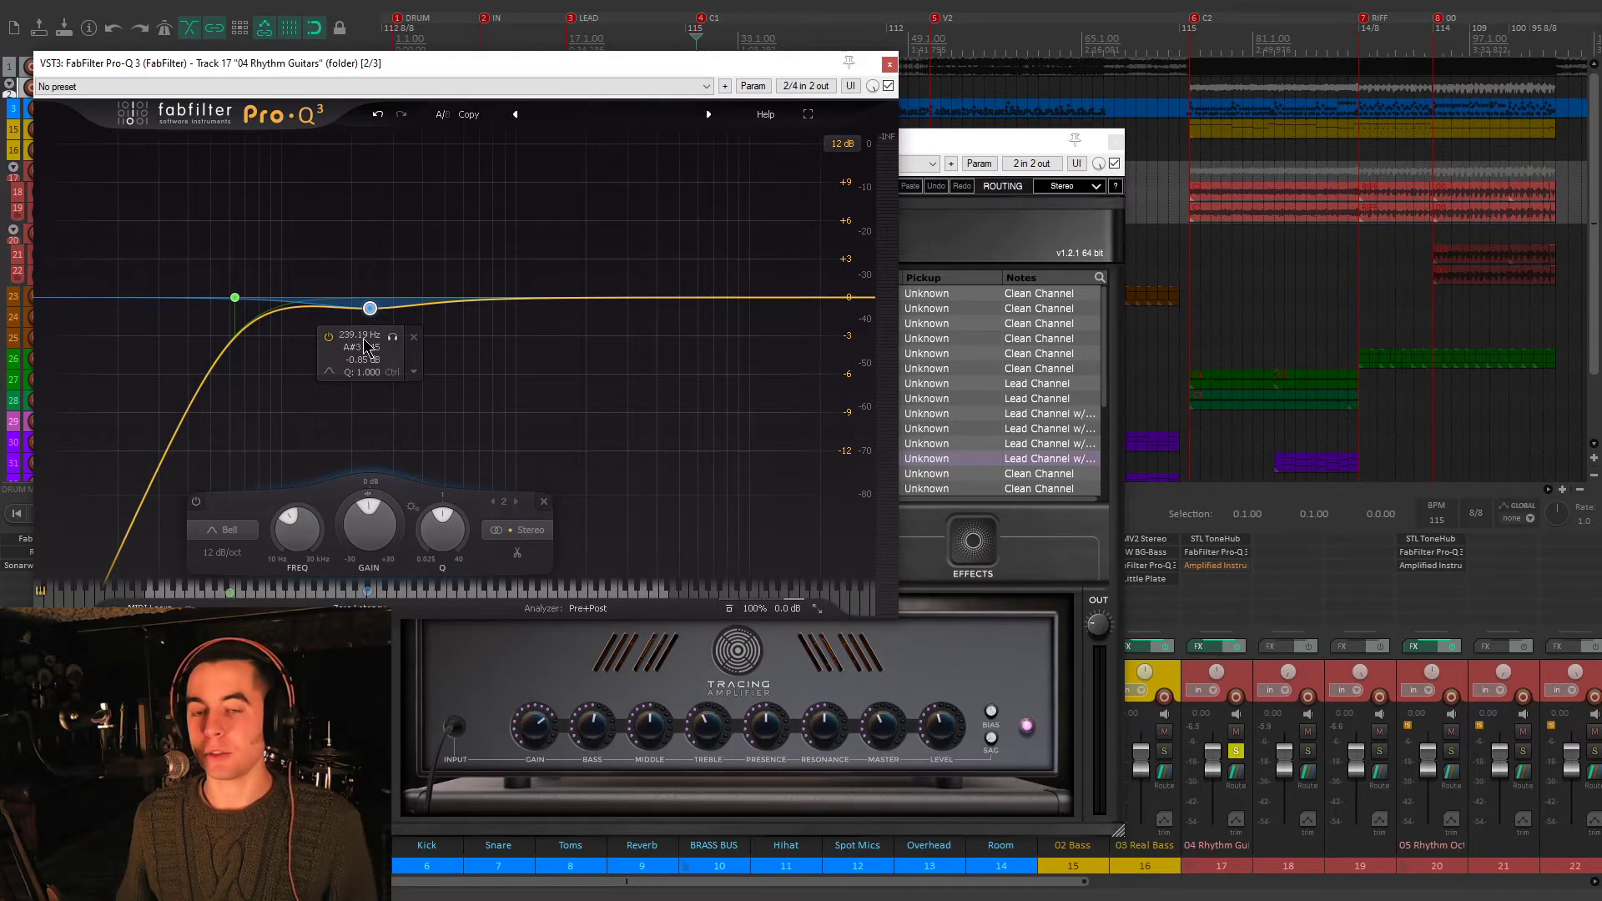
key("space")
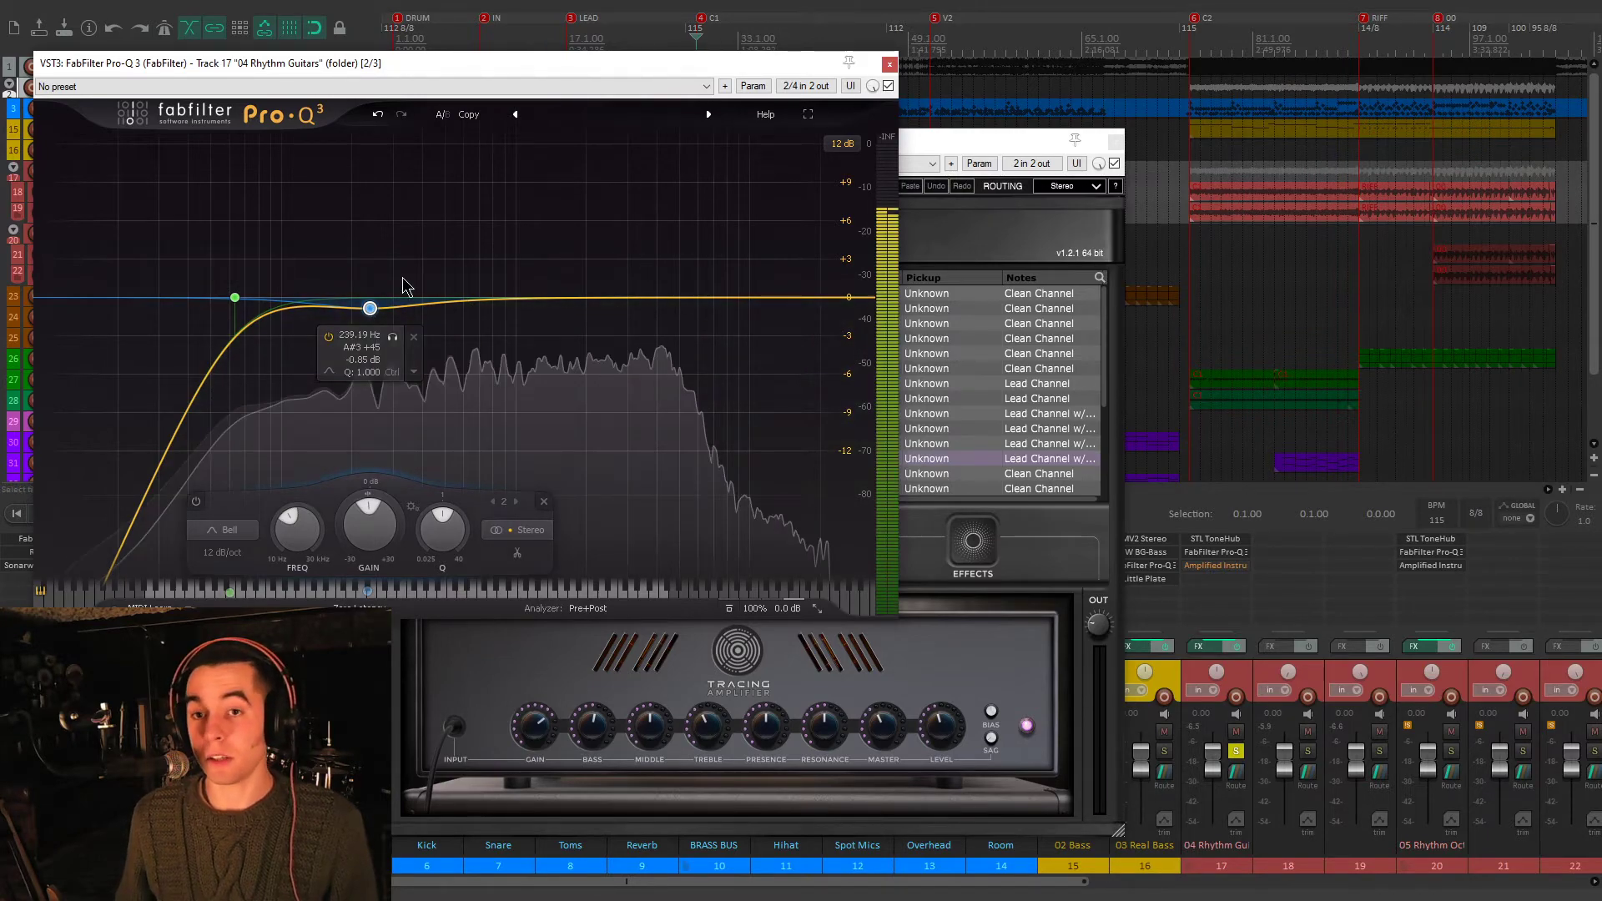
left_click(889, 64)
left_click(1114, 142)
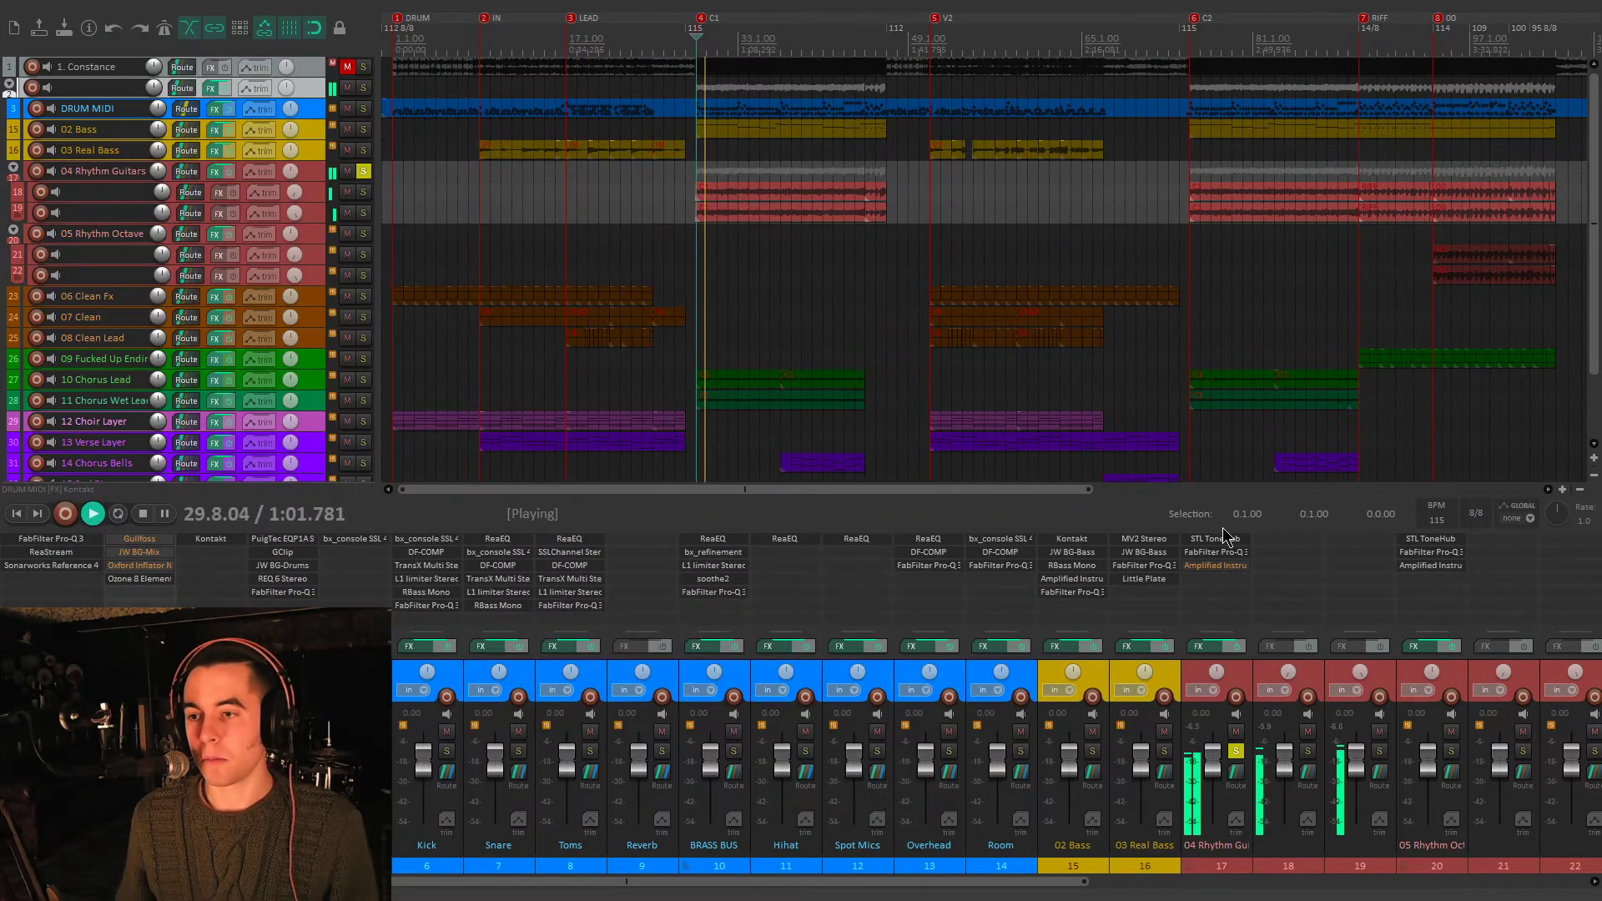
- Open Amplified Instrument Processor on 04 Rhythm Guitars and toggle its bypass repeatedly while the guitars play, leaving the plugin enabled
left_click(1216, 566)
left_click_drag(1081, 194, 986, 138)
left_click(981, 127)
left_click(981, 127)
left_click(982, 126)
left_click(981, 127)
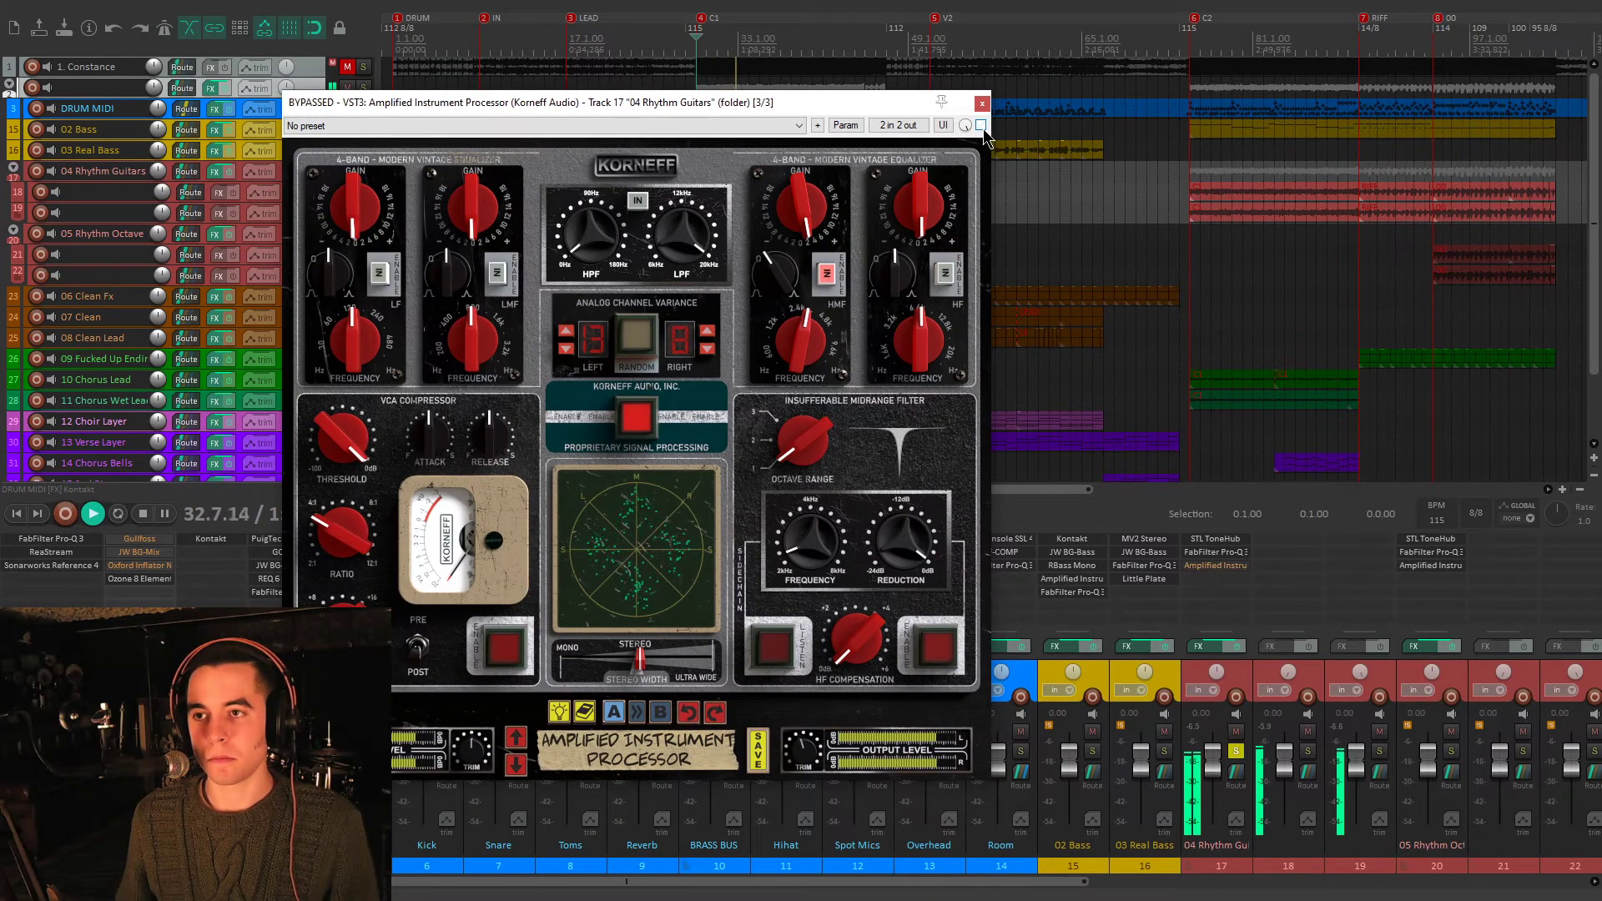
left_click(981, 126)
left_click(981, 125)
left_click(981, 125)
- Compare the guitars with Proprietary Signal Processing off and on, leaving it on, stop playback and close Amplified Instrument Processor
left_click(637, 417)
left_click(637, 417)
left_click(639, 420)
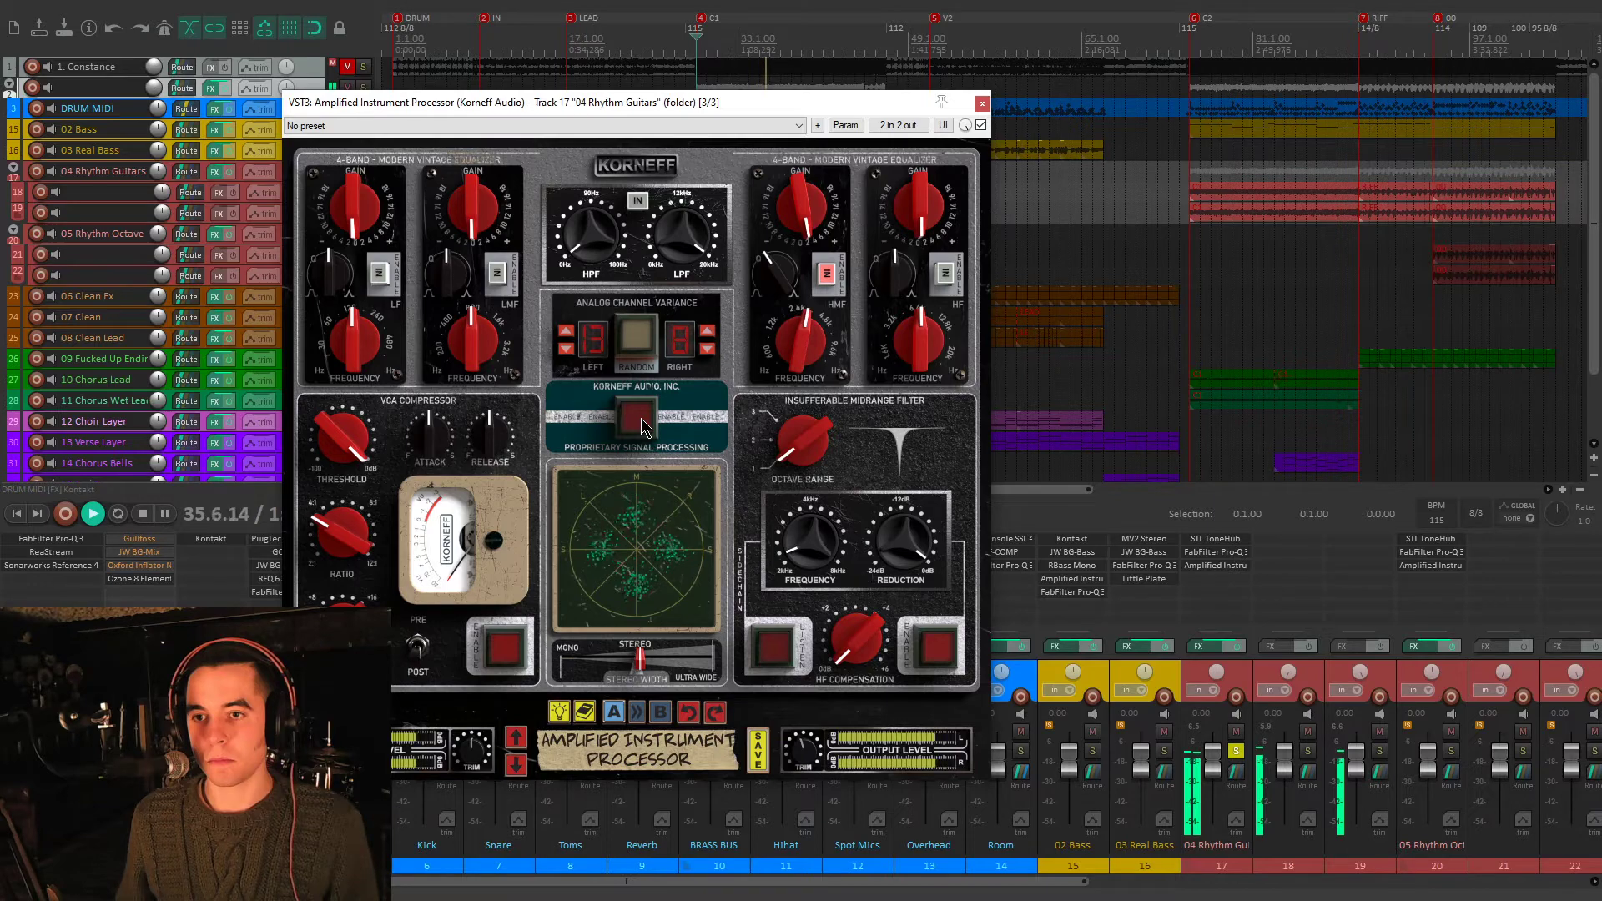
left_click(639, 420)
left_click(639, 420)
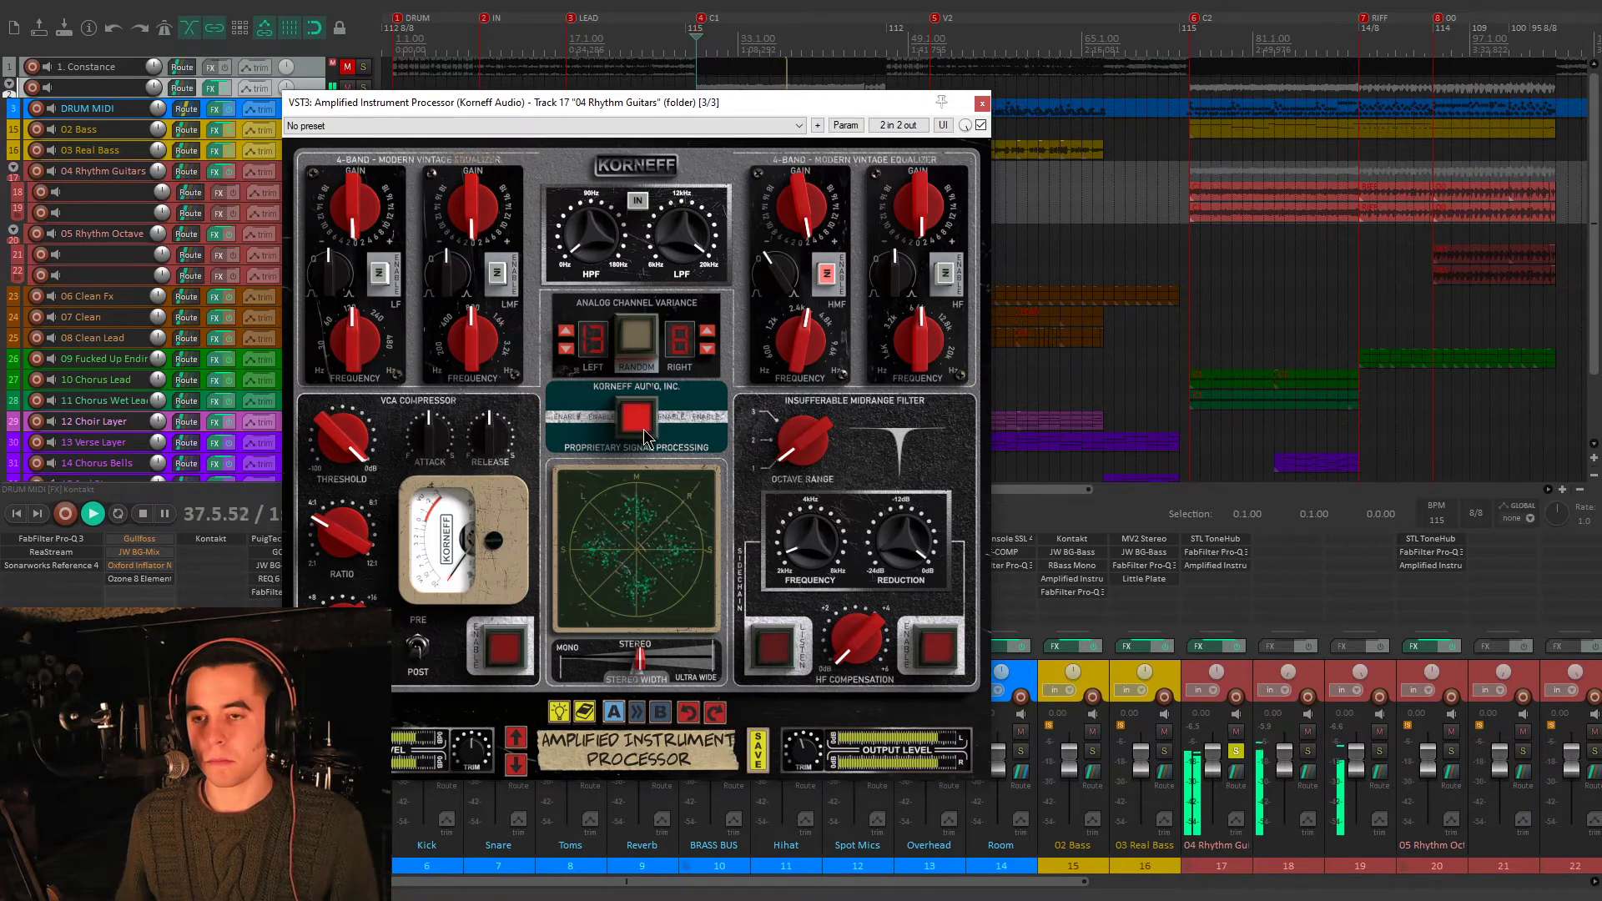
key("space")
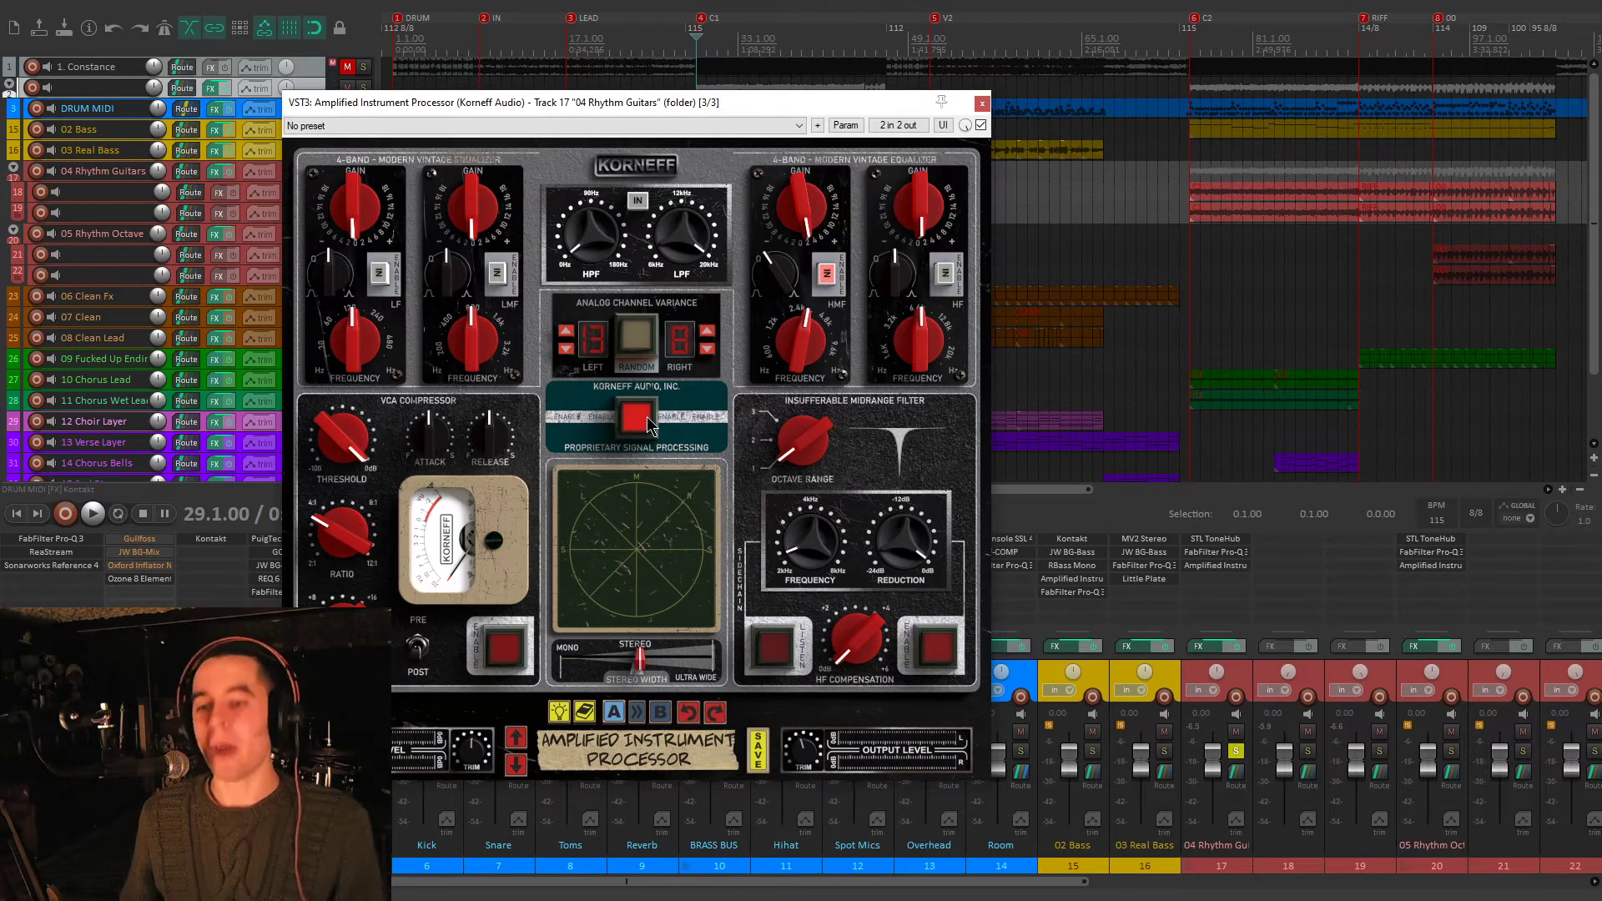
mouse_move(637, 662)
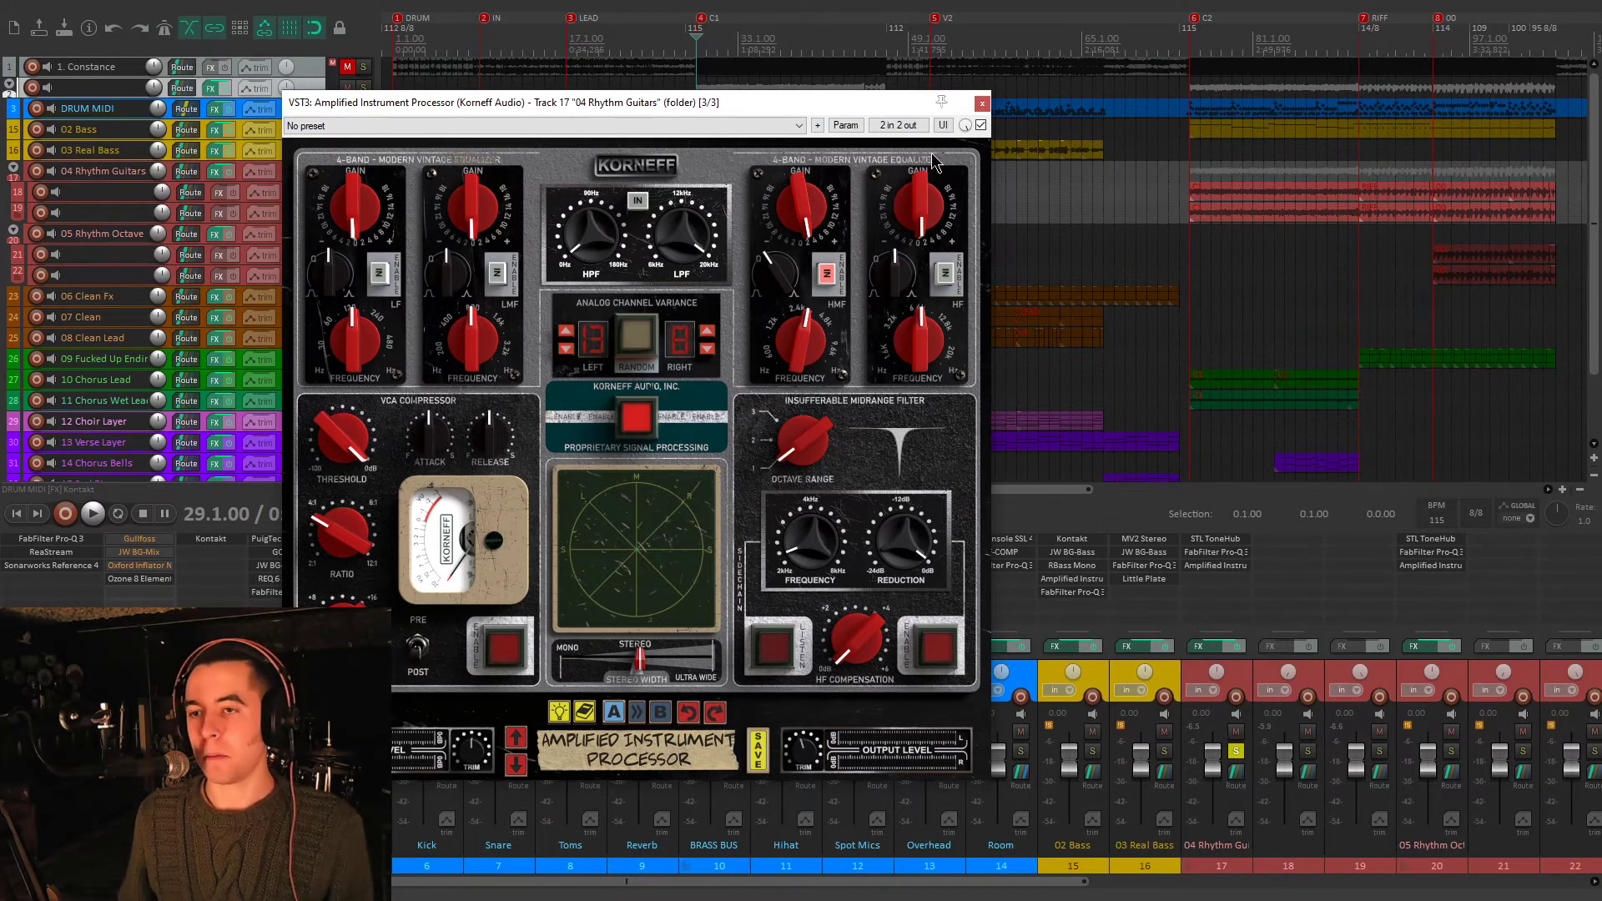
left_click(982, 103)
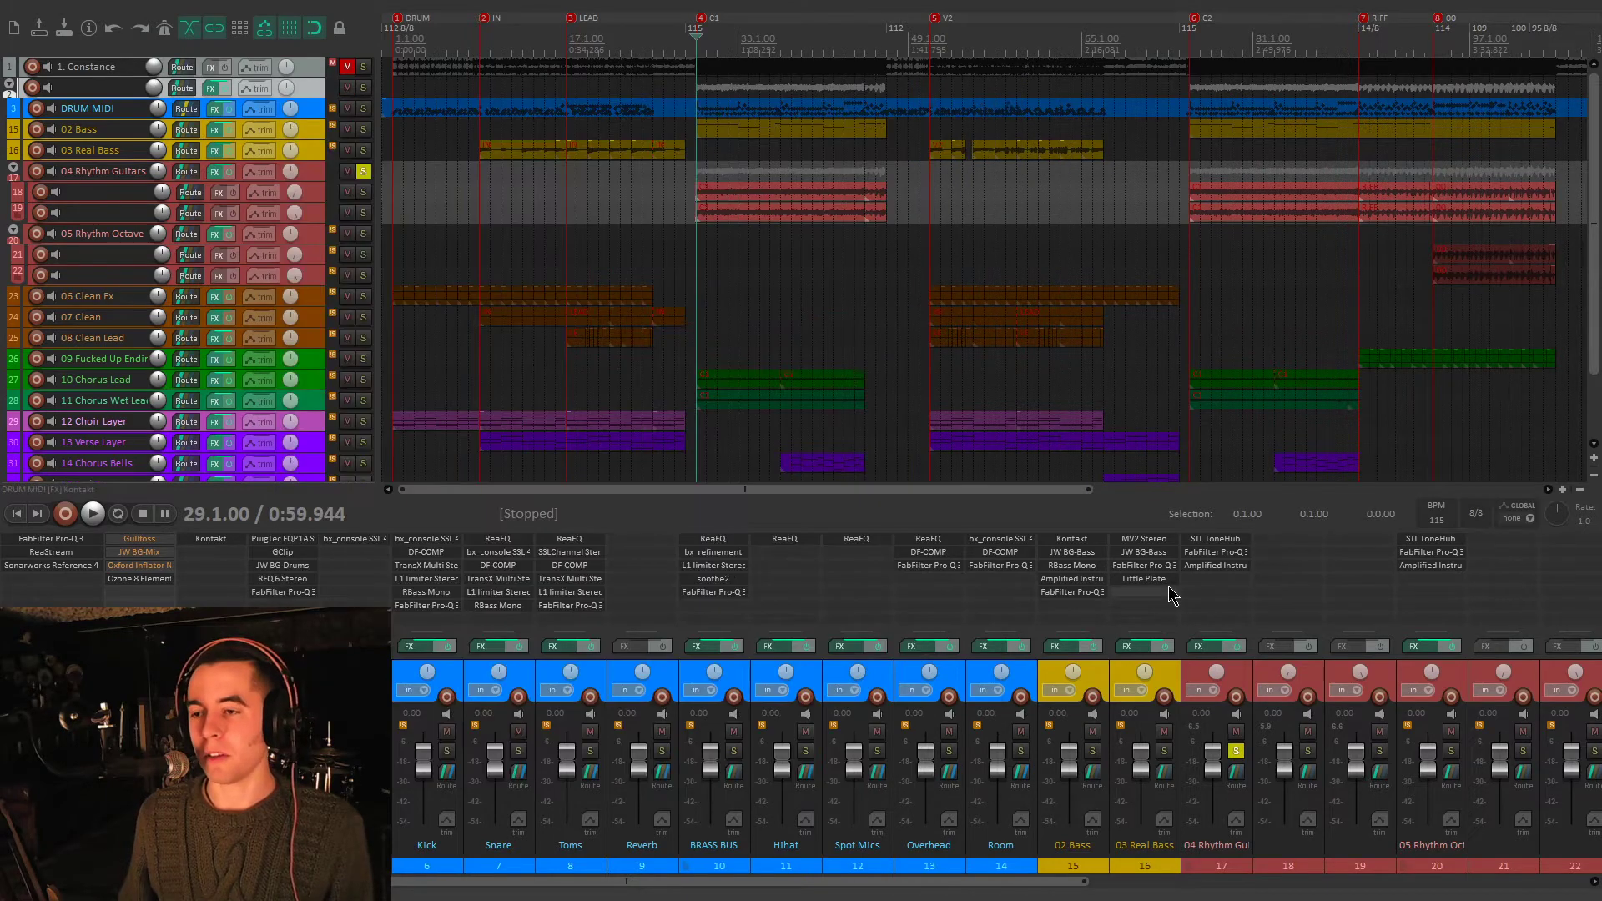
- Unsolo 04 Rhythm Guitars, solo 05 Rhythm Octave, play it briefly from the last marker at bar 95, and stop
scroll(1180, 664, "down", 1)
left_click(1164, 750)
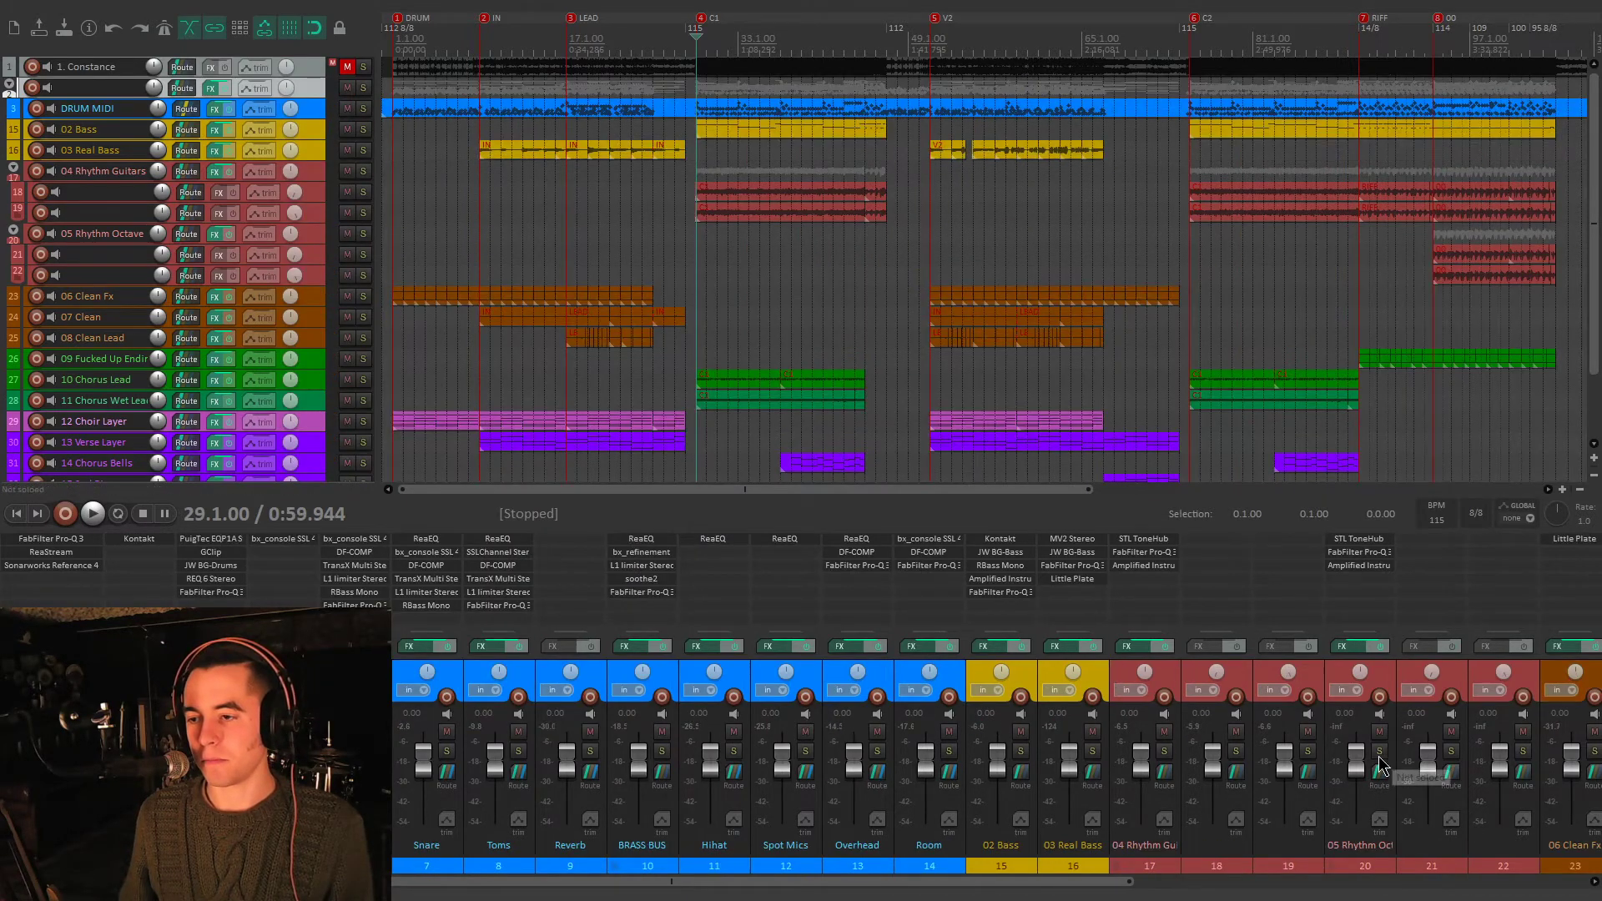
left_click(1379, 750)
left_click(1427, 318)
scroll(1399, 326, "up", 5)
key("space")
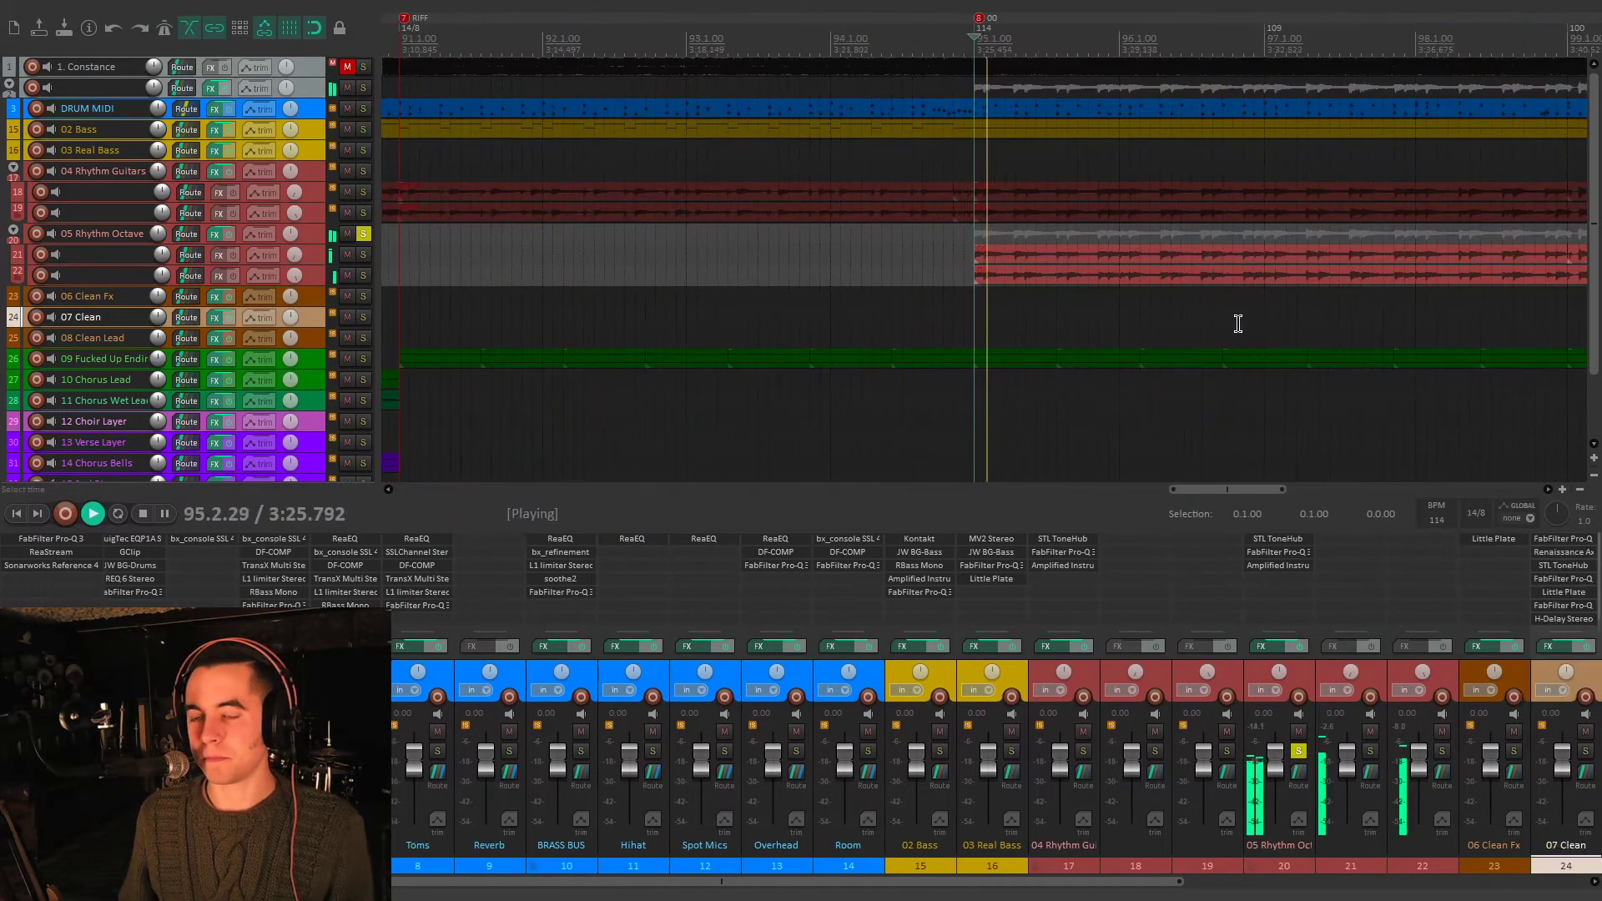
key("space")
- Mute track 09 and play 04 Rhythm Guitars in solo, switching the exclusive solo to 05 Rhythm Octave during playback
left_click(363, 233)
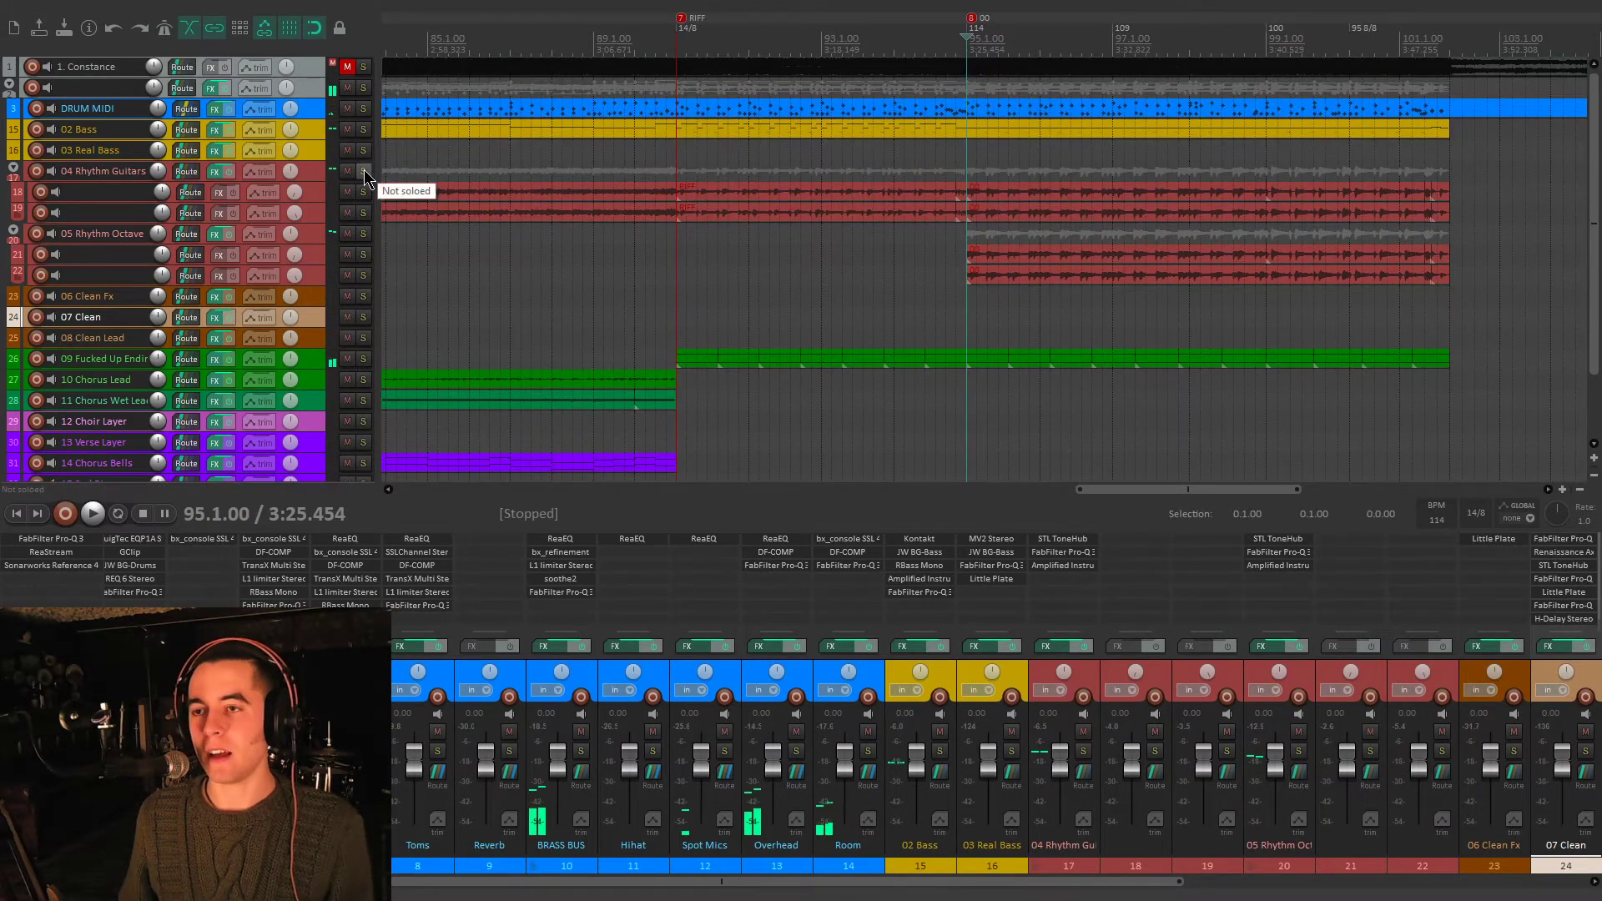
left_click(347, 359)
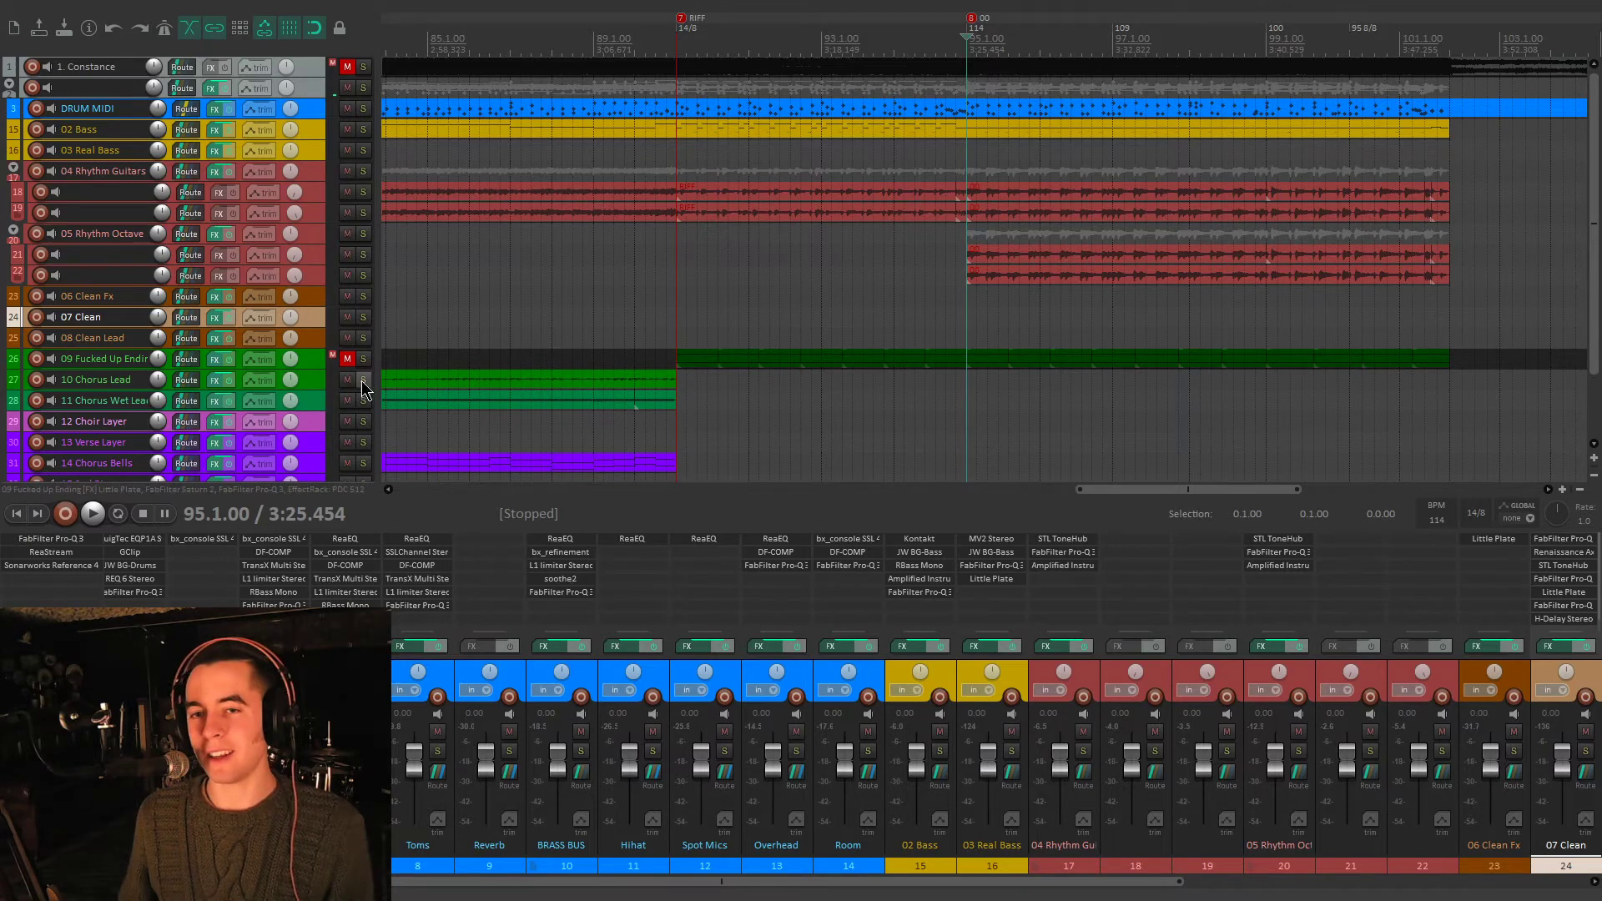
left_click(363, 171)
key("space")
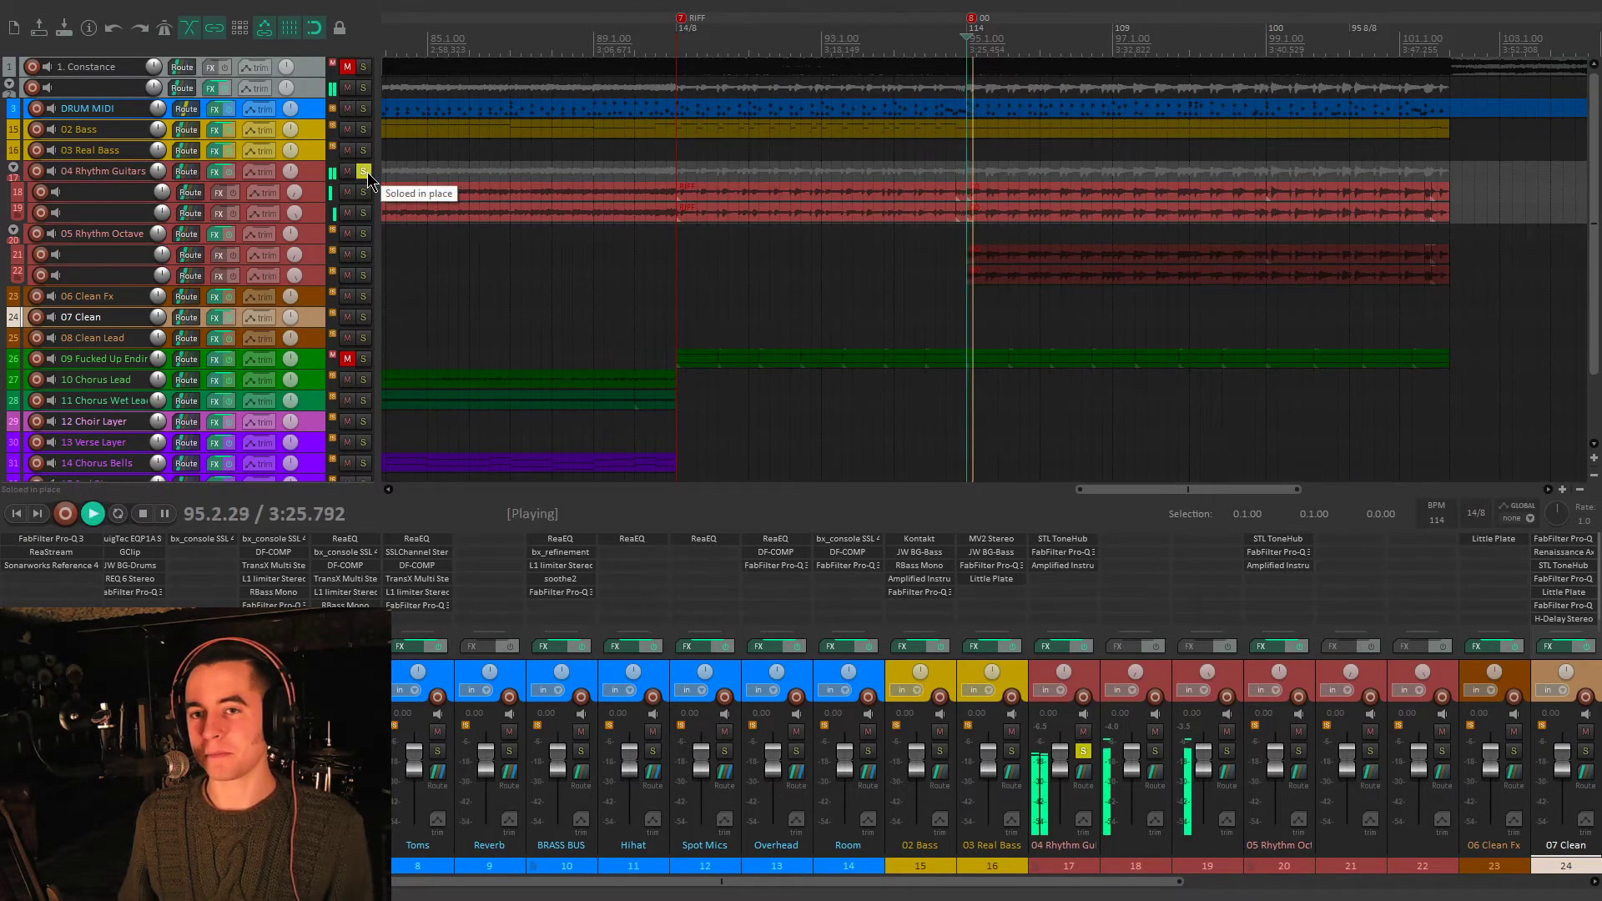
left_click(363, 234, "ctrl")
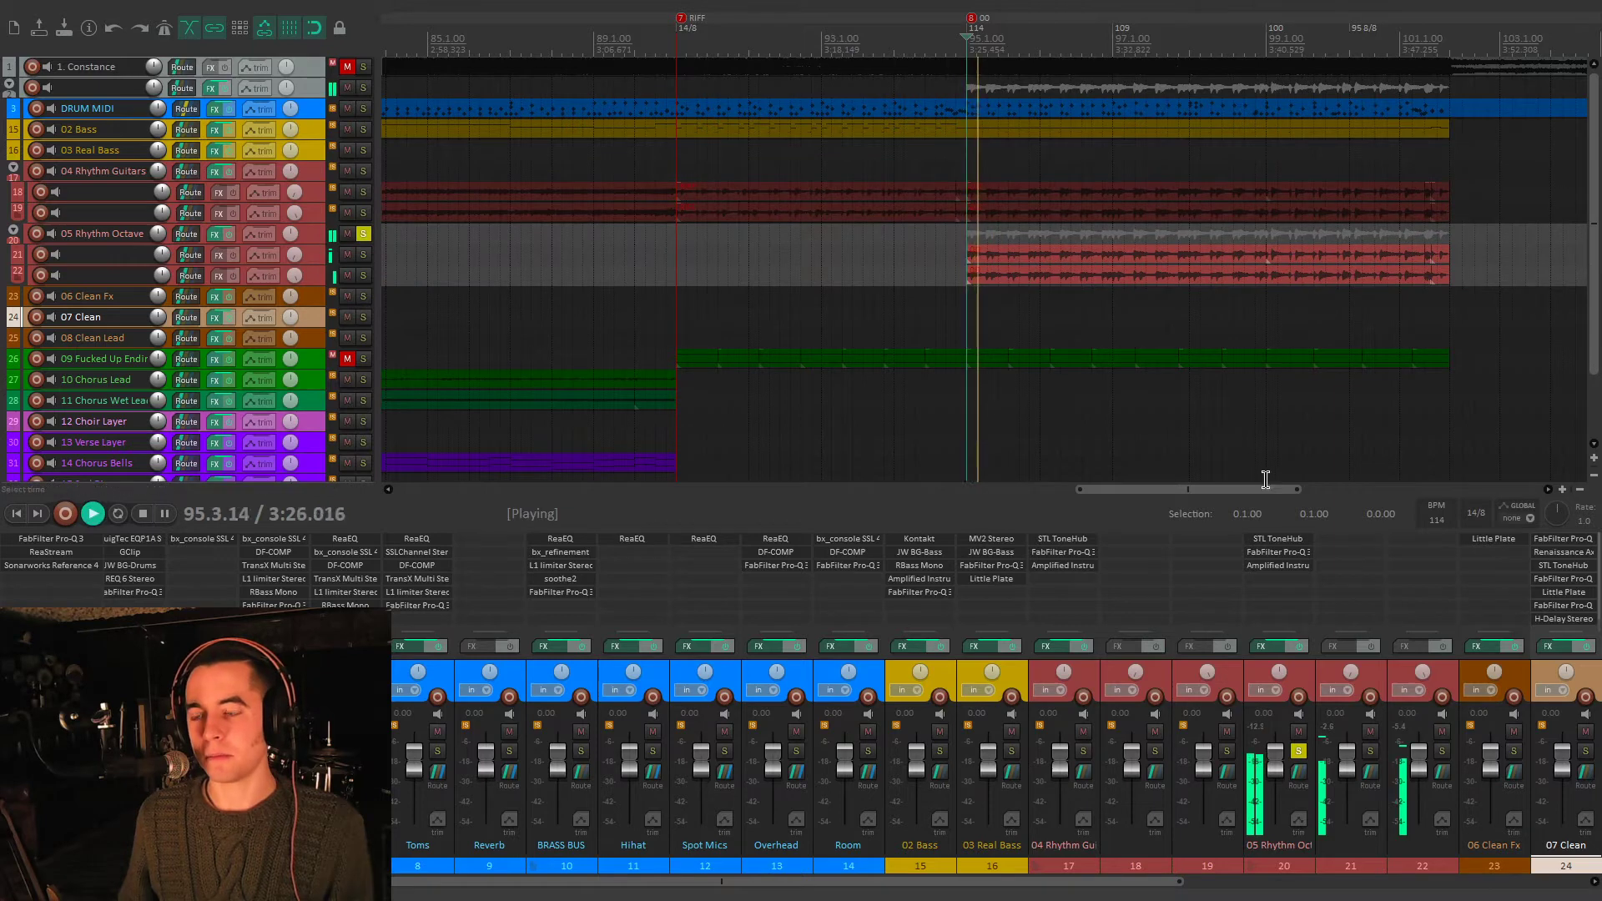
- Check STL ToneHub and the FabFilter Pro-Q 3 curve on 05 Rhythm Octave while it plays, and stop playback
left_click(1281, 540)
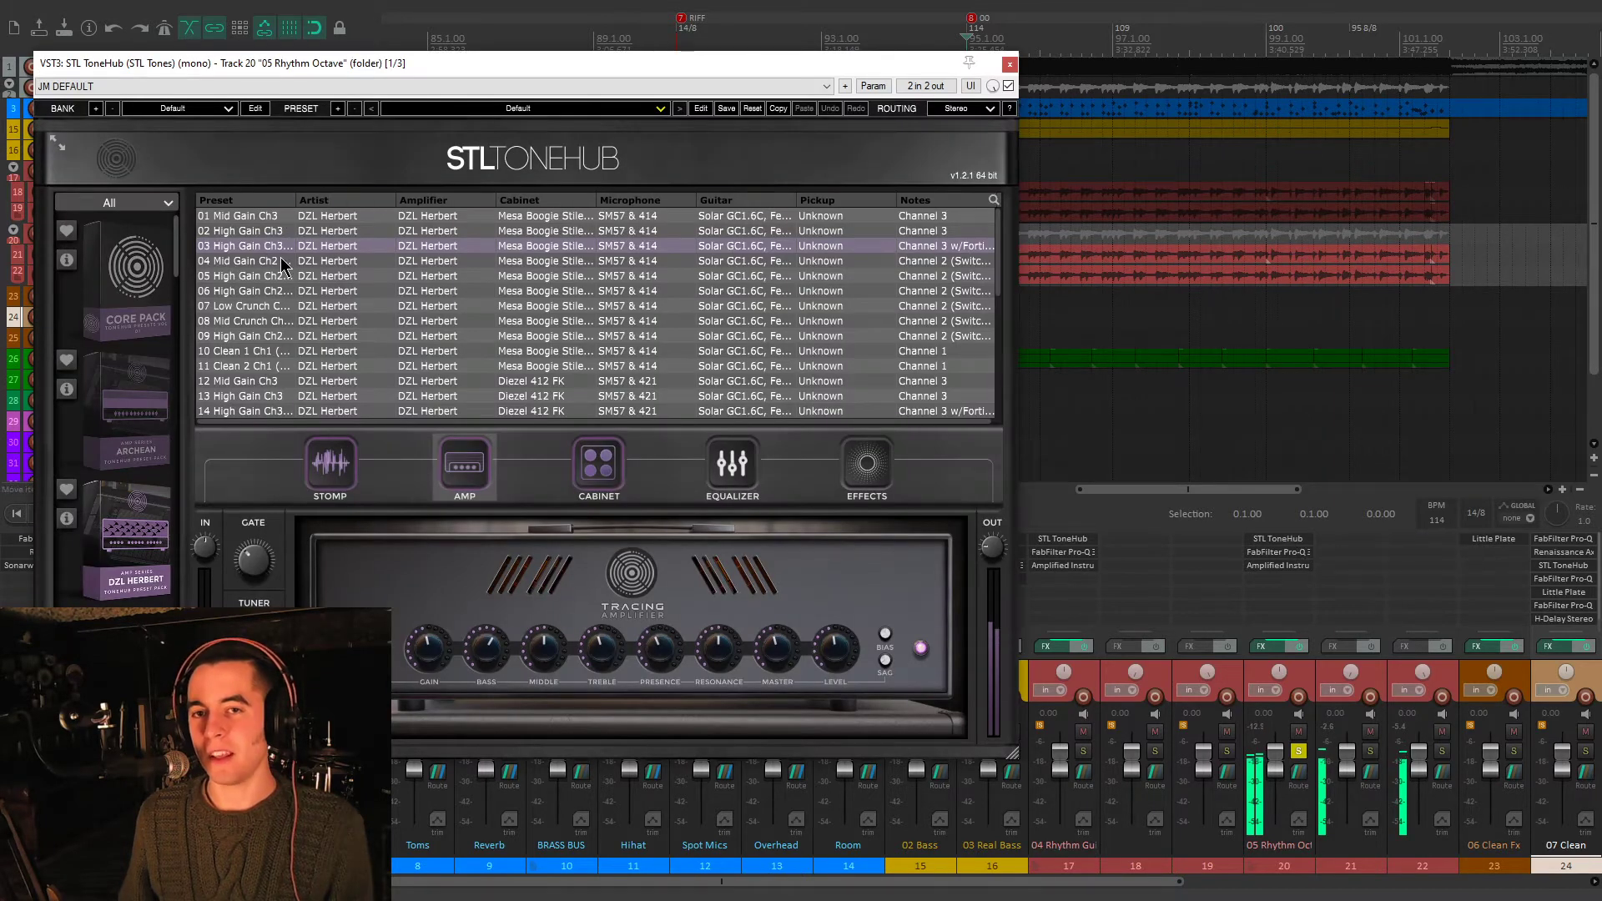
left_click(1010, 65)
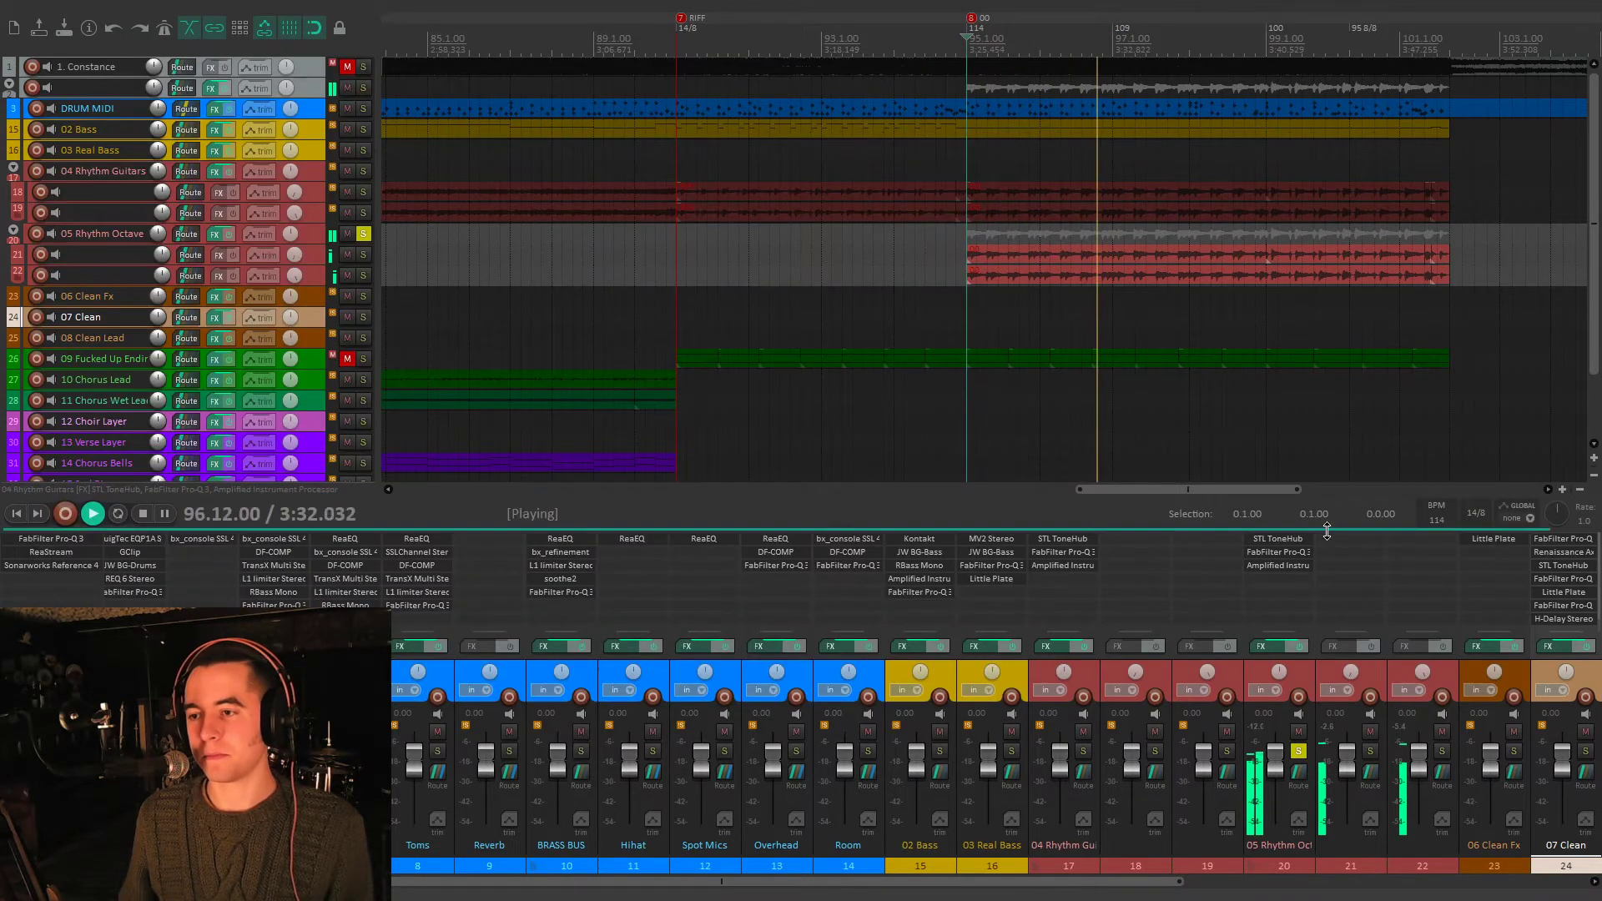
left_click(1278, 552)
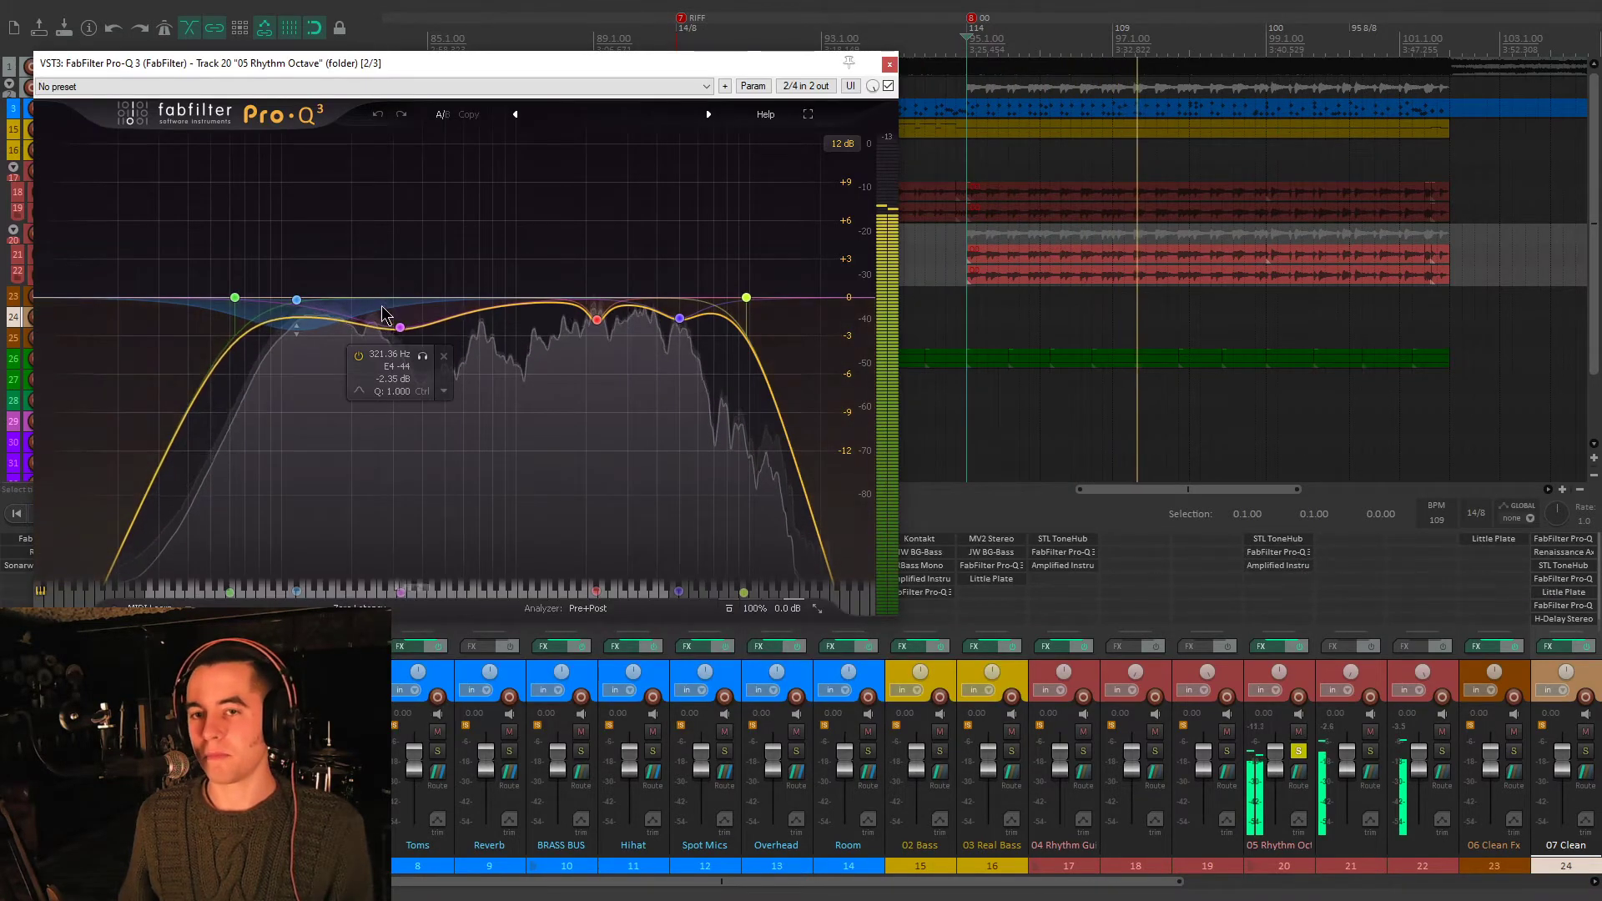
key("space")
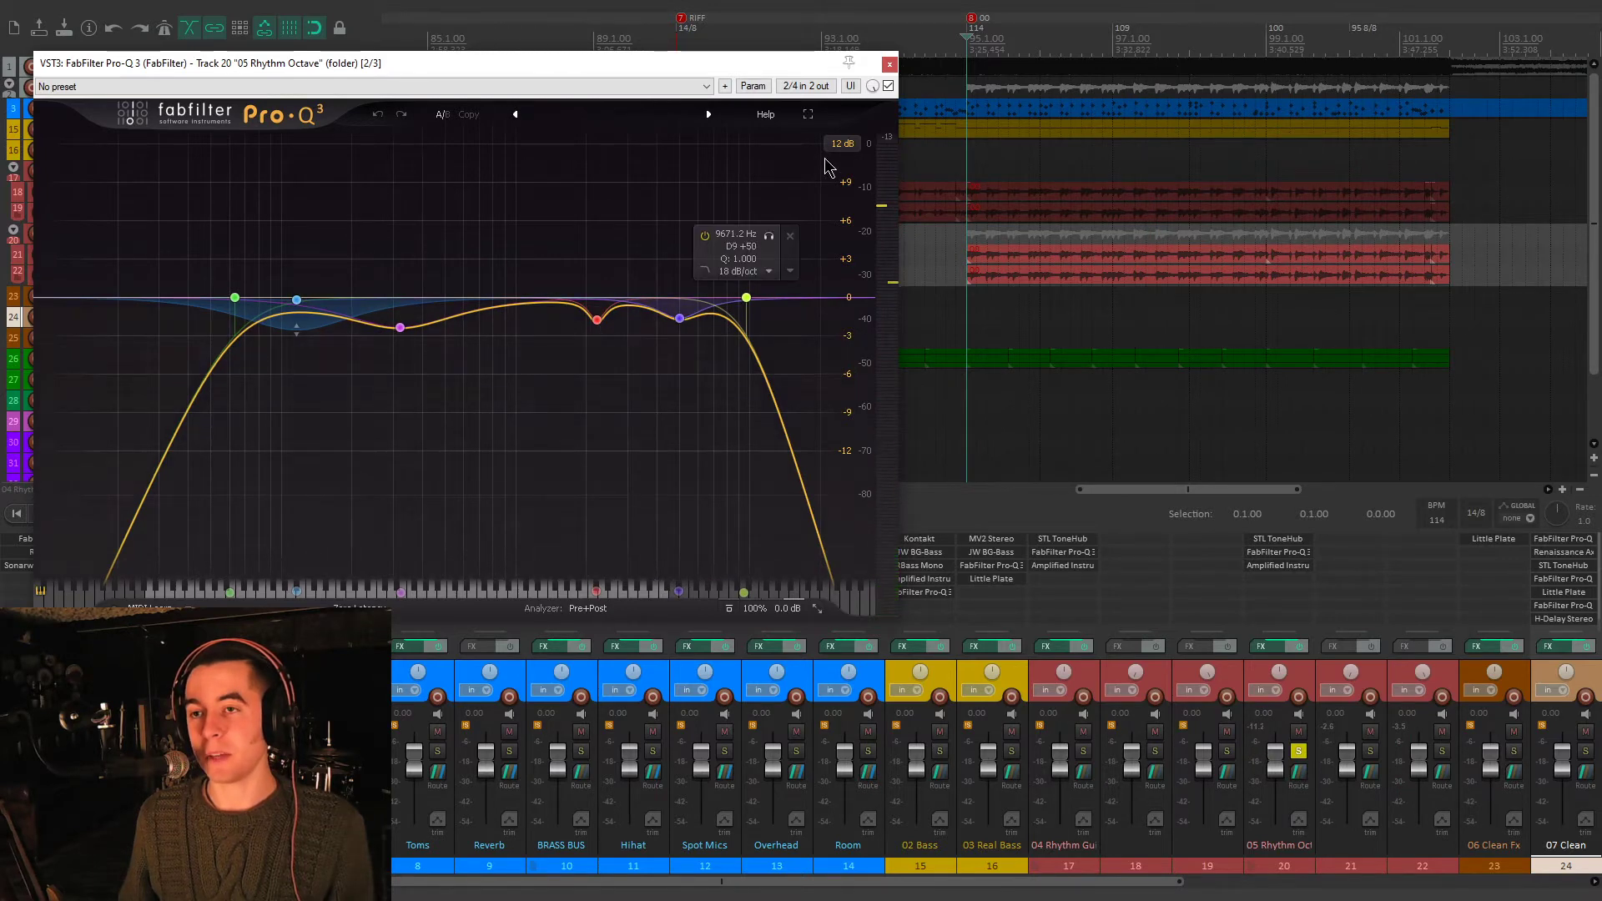
- Compare the playing 05 Rhythm Octave with Pro-Q 3 bypassed and enabled, close the plugin window and stop playback
left_click(889, 86)
key("space")
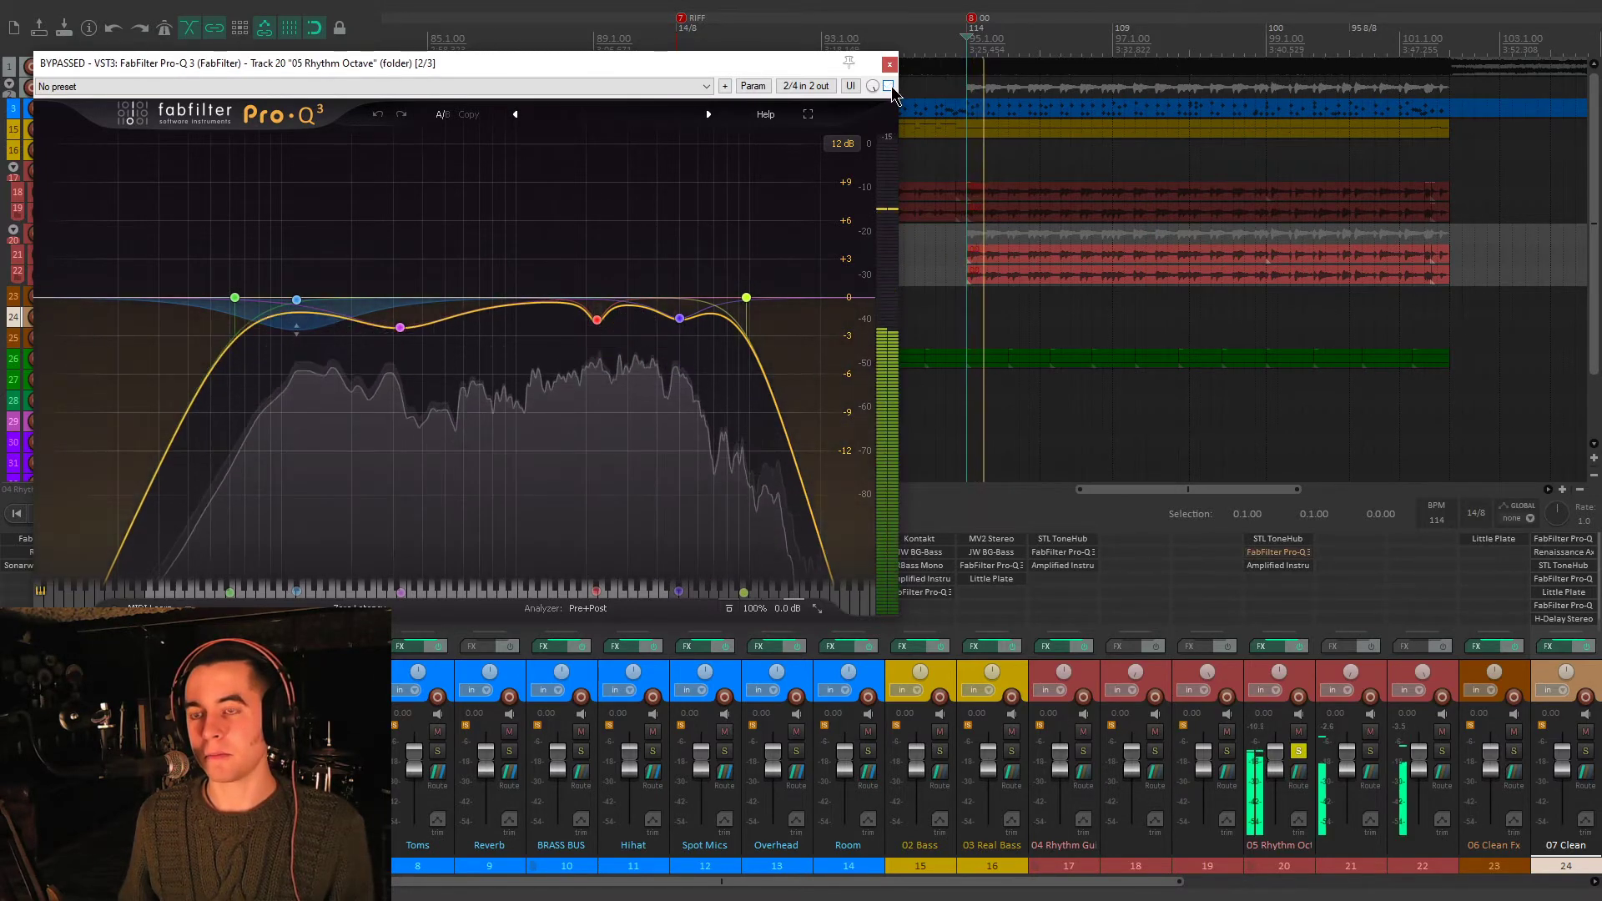
left_click(1277, 565)
left_click(881, 172)
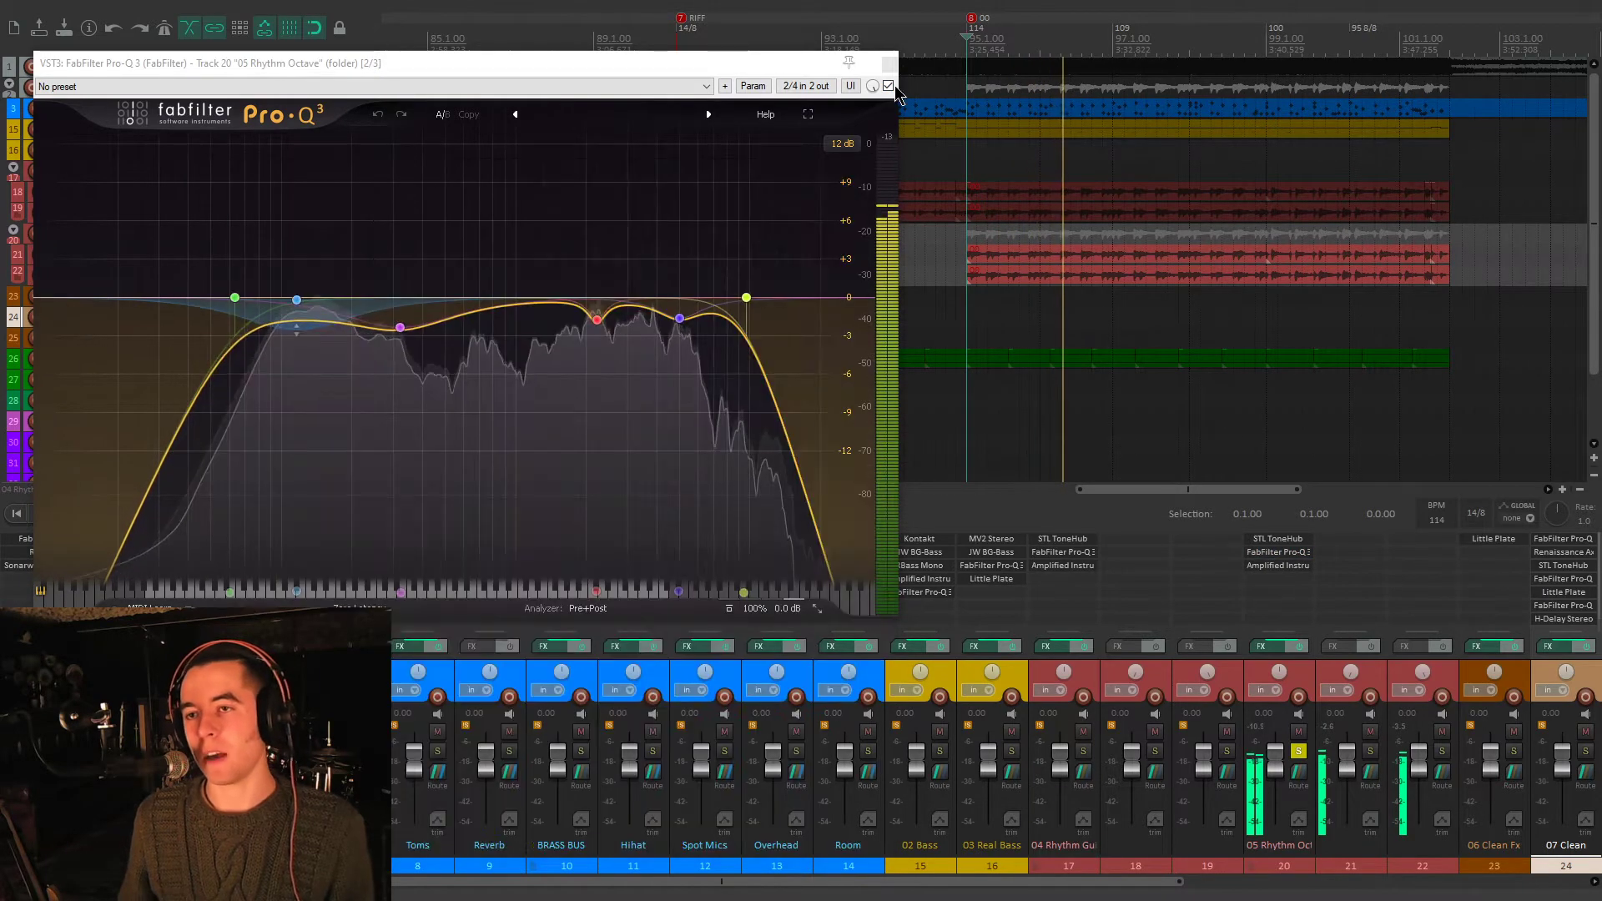
left_click(888, 63)
key("space")
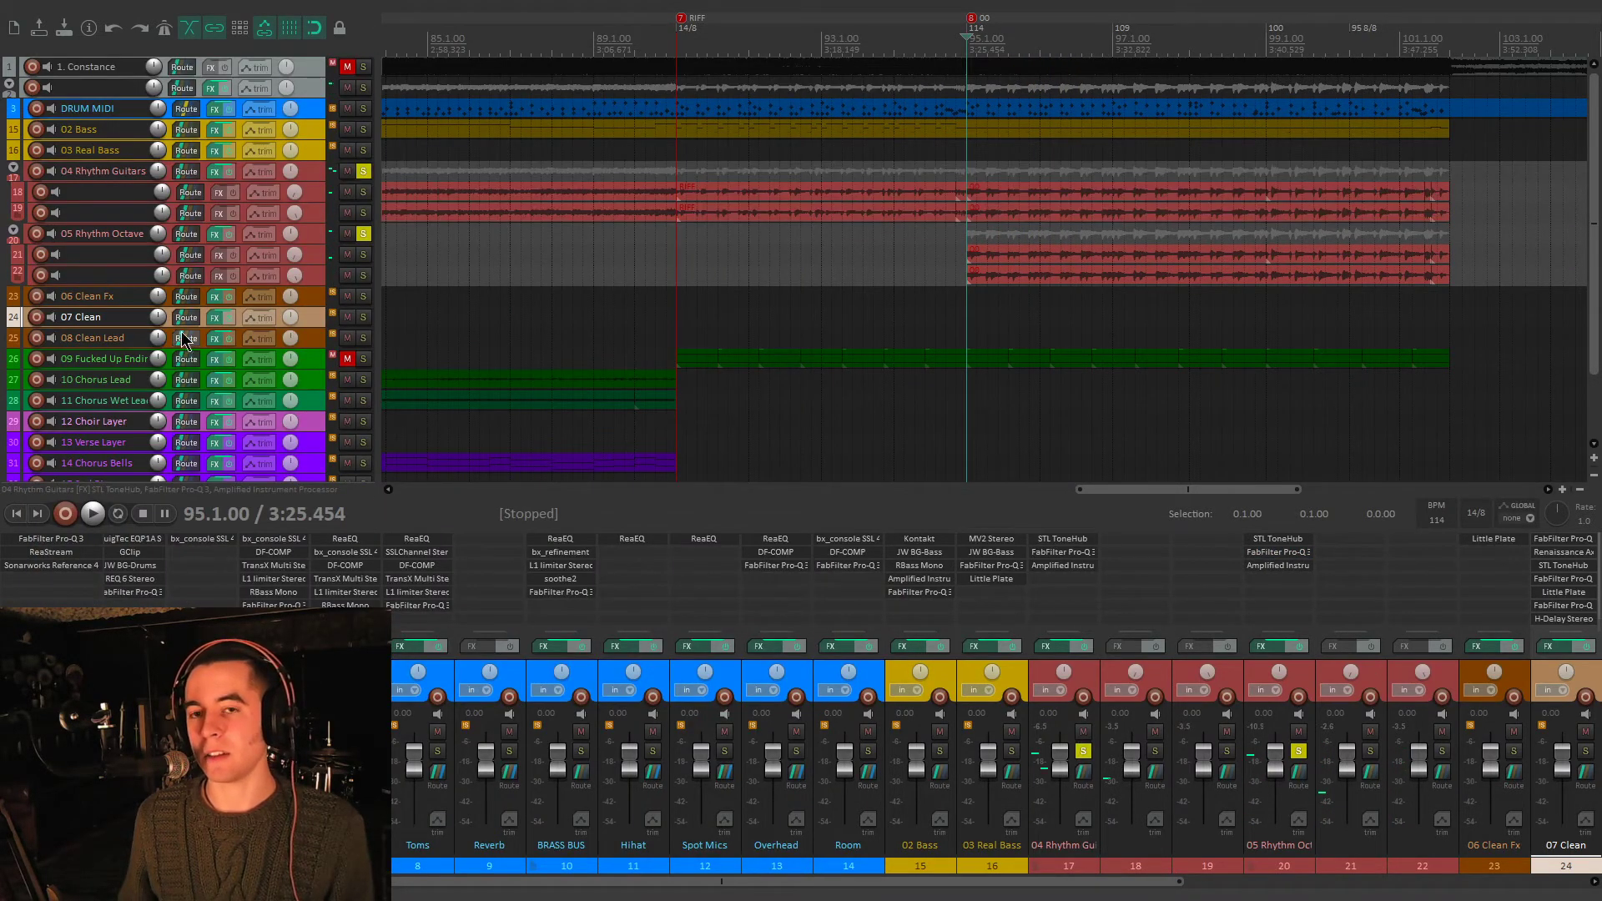
- Play 04 Rhythm Guitars and 05 Rhythm Octave together in solo from bar 95, stop, and unsolo both tracks
scroll(923, 283, "down", 3)
key("space")
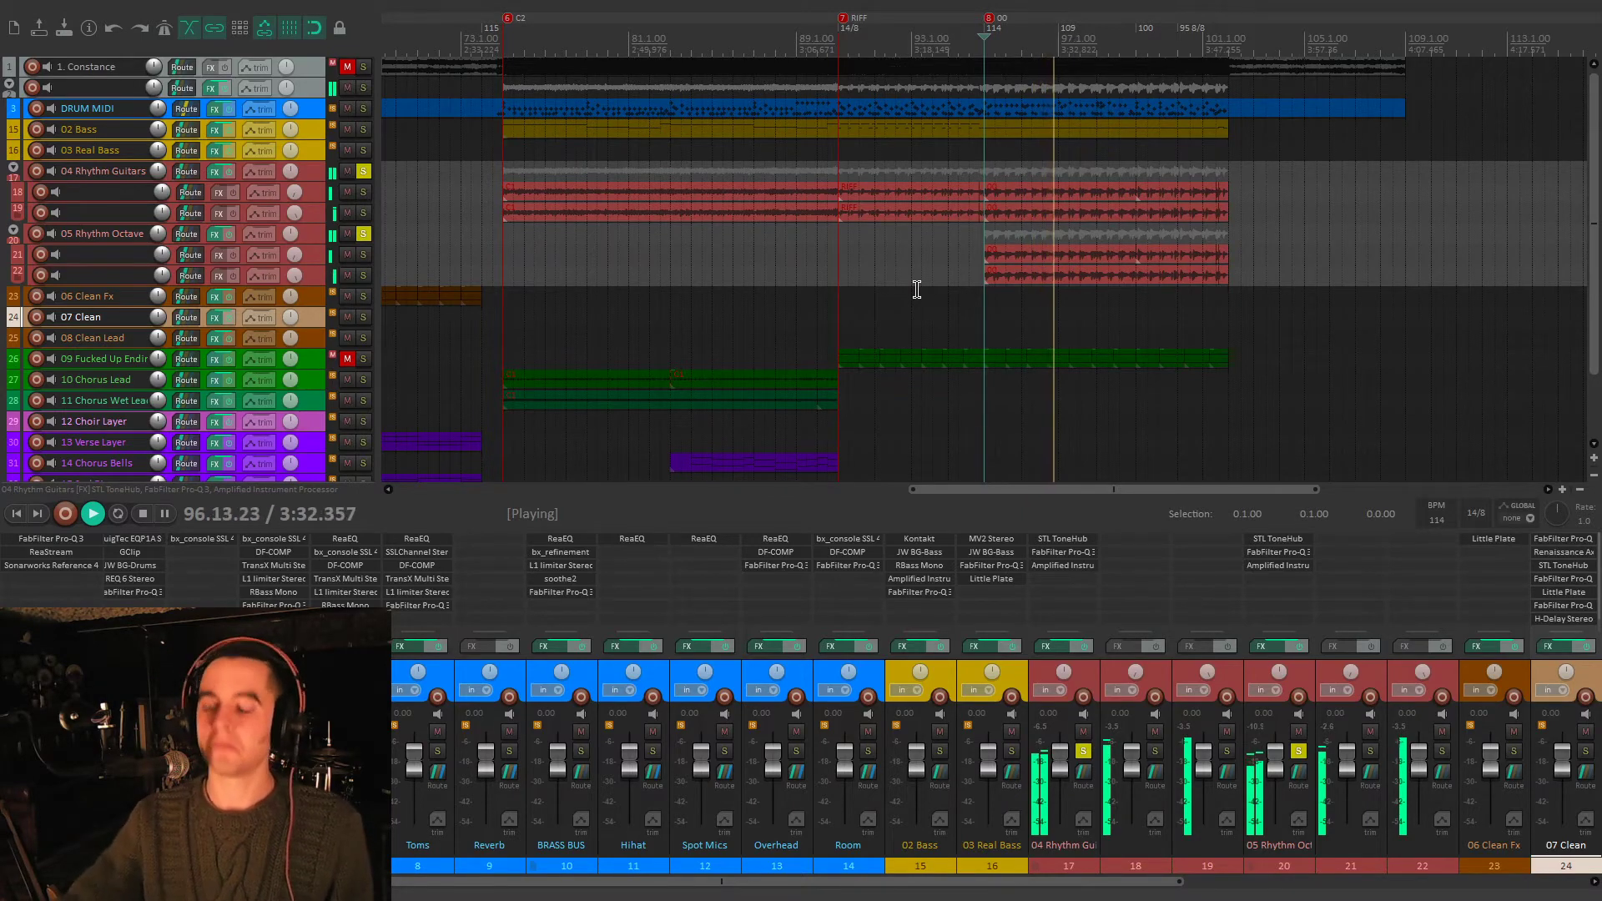
key("space")
left_click(363, 233)
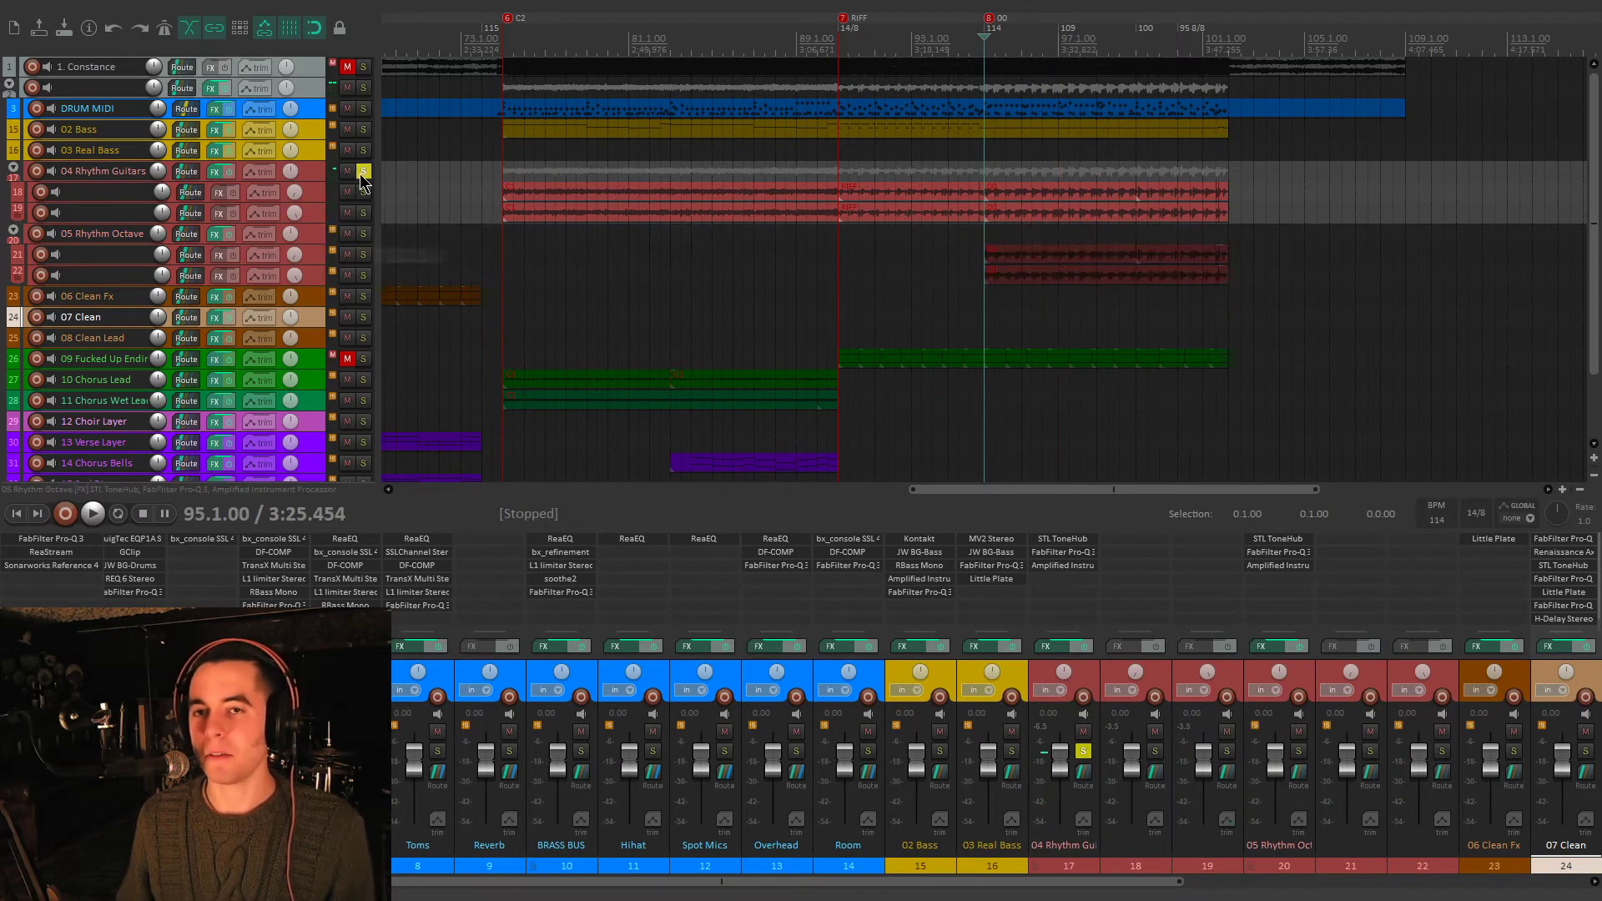
left_click(362, 171)
- Move the playhead to marker 2 at bar 9, solo 07 Clean and start playback
scroll(786, 268, "down", 5)
key("3")
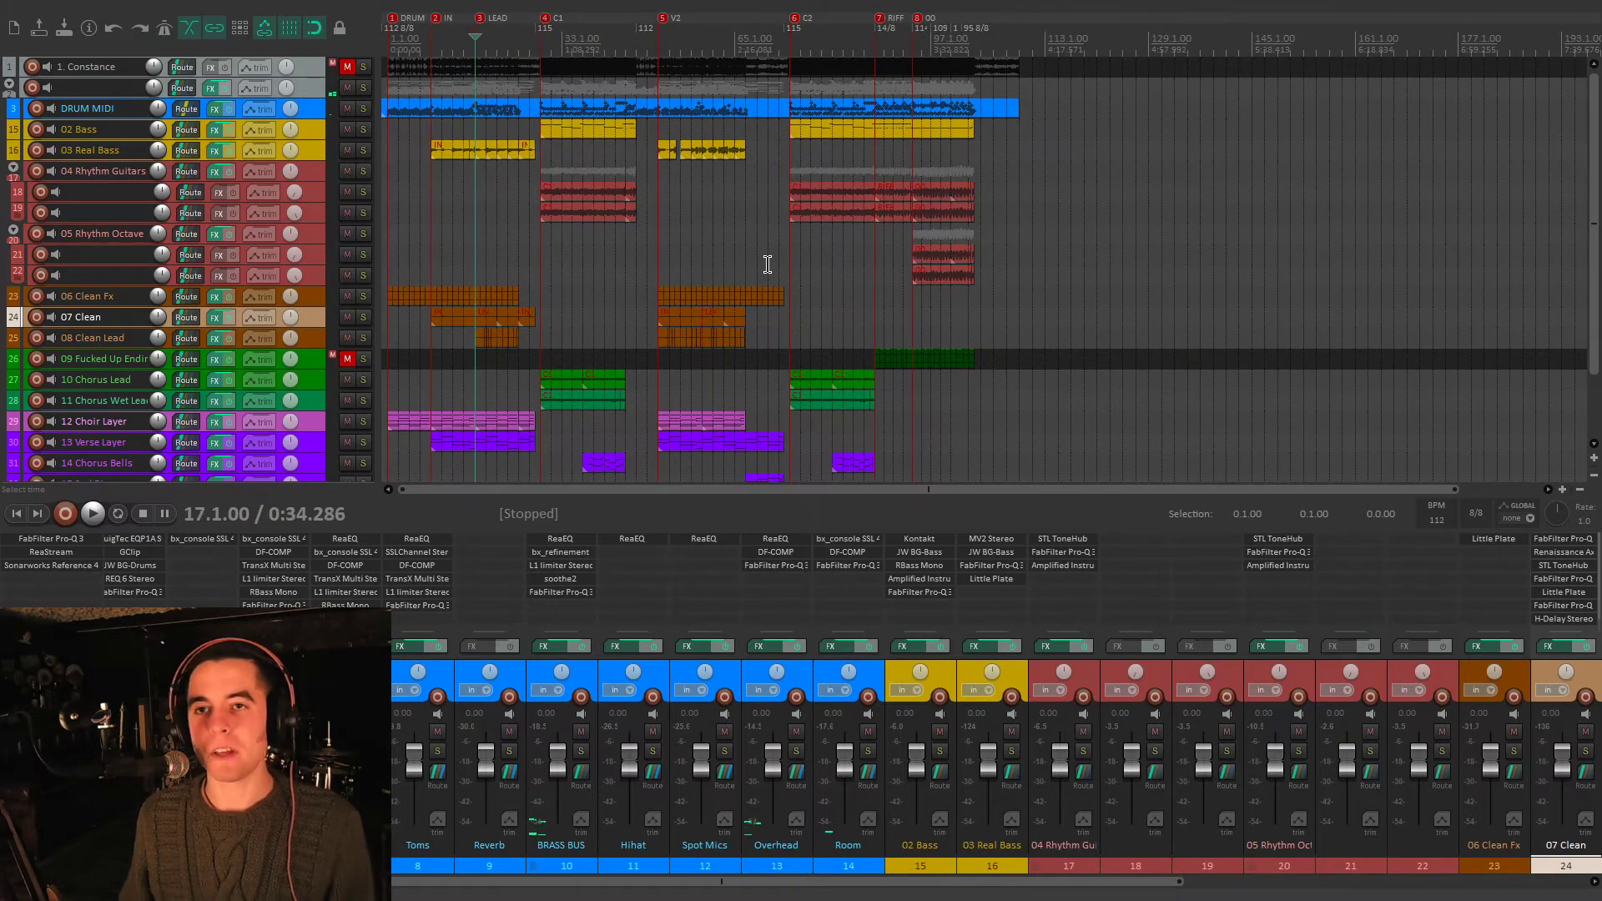
key("2")
scroll(765, 261, "up", 3)
left_click(363, 317)
scroll(413, 294, "up", 3)
key("space")
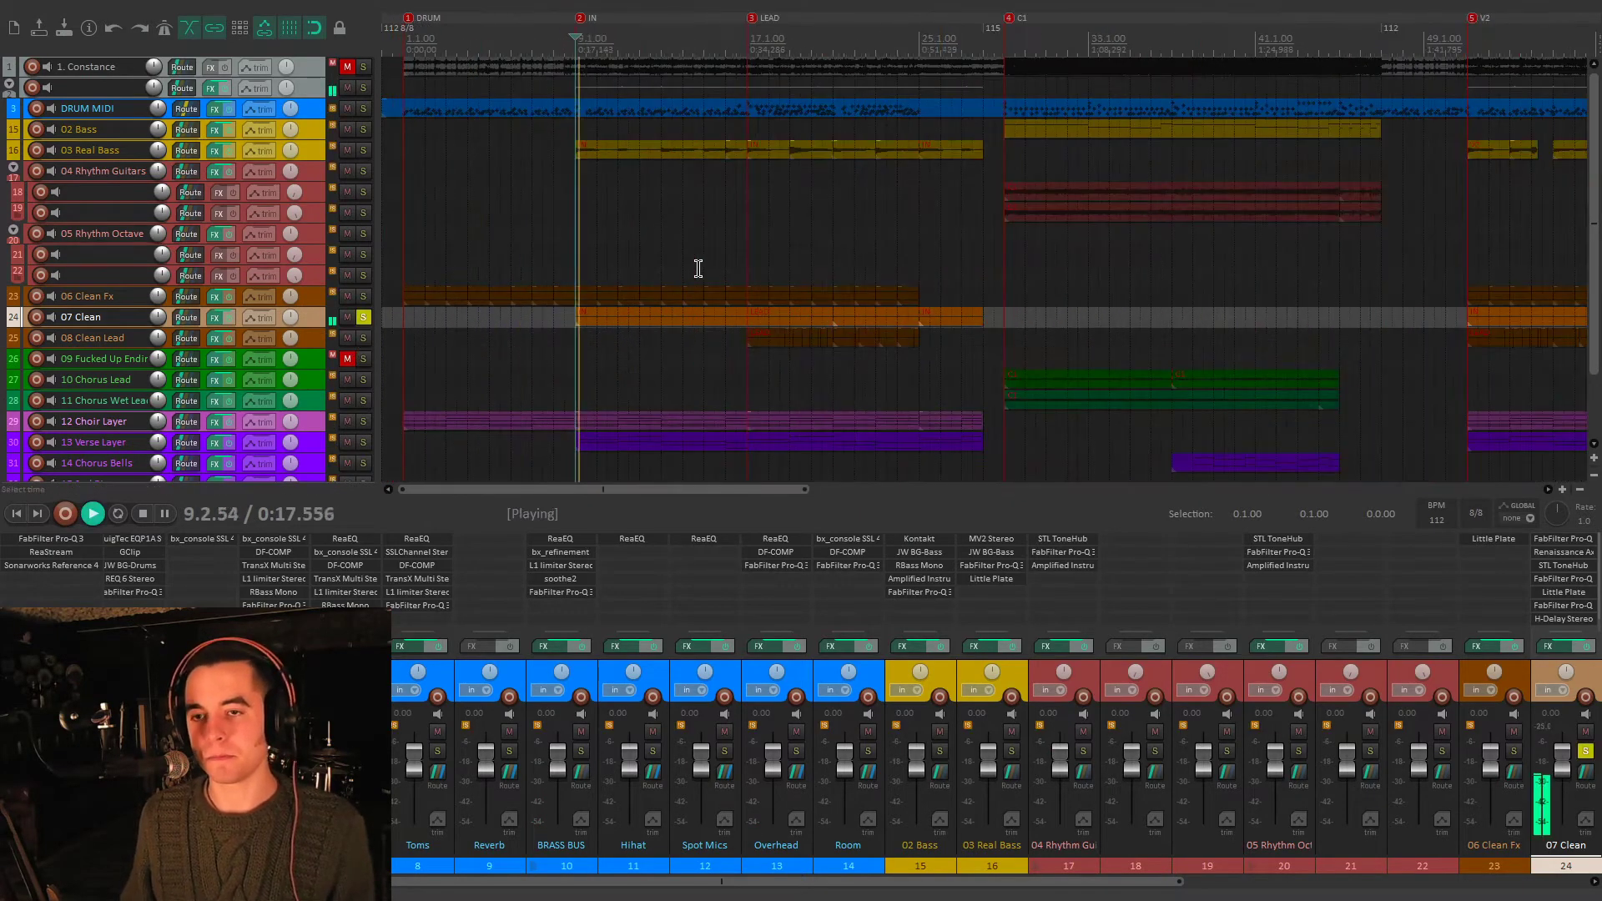
- Enlarge the mixer, disable the whole FX chain of the playing 07 Clean track, stop playback and re-enable the chain
scroll(1290, 659, "down", 2)
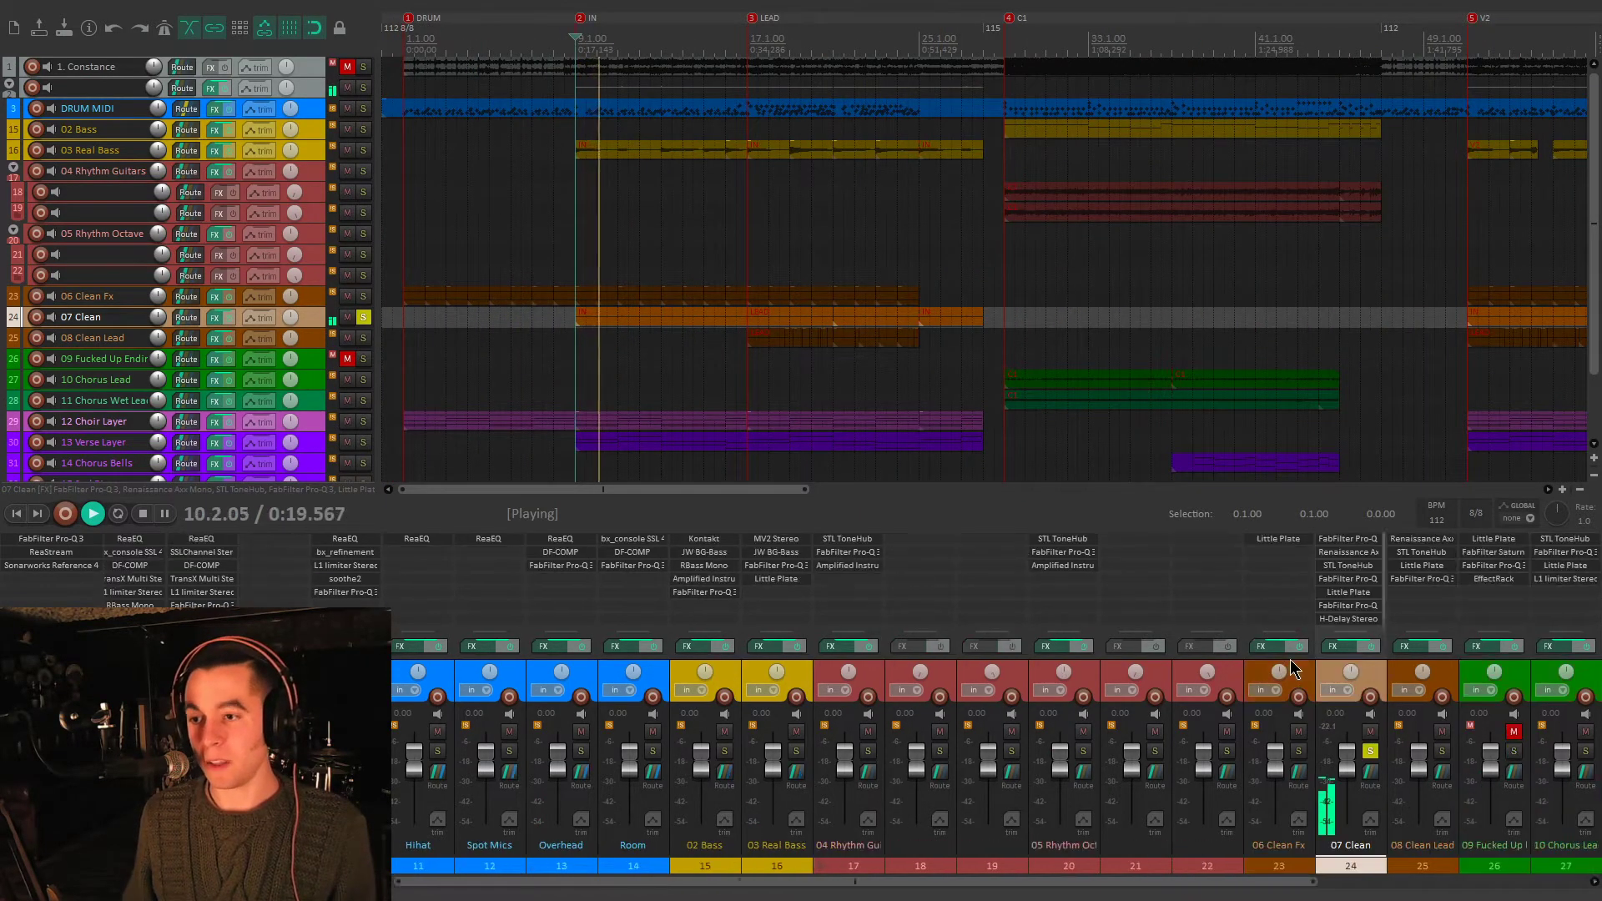
left_click_drag(1259, 529, 1260, 502)
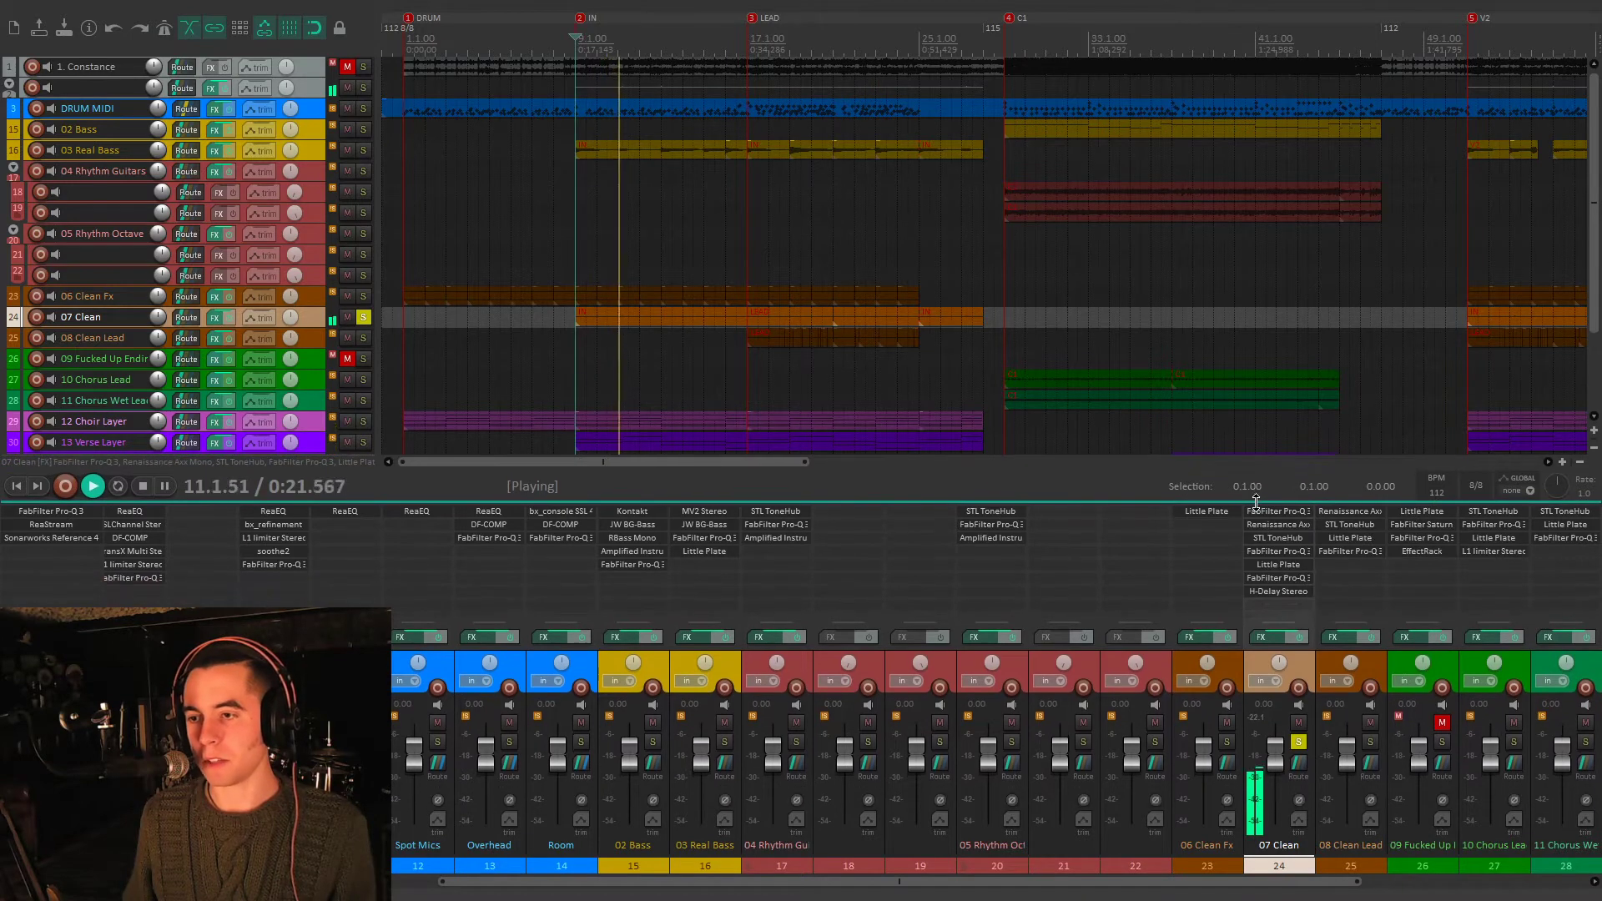
left_click(1298, 636)
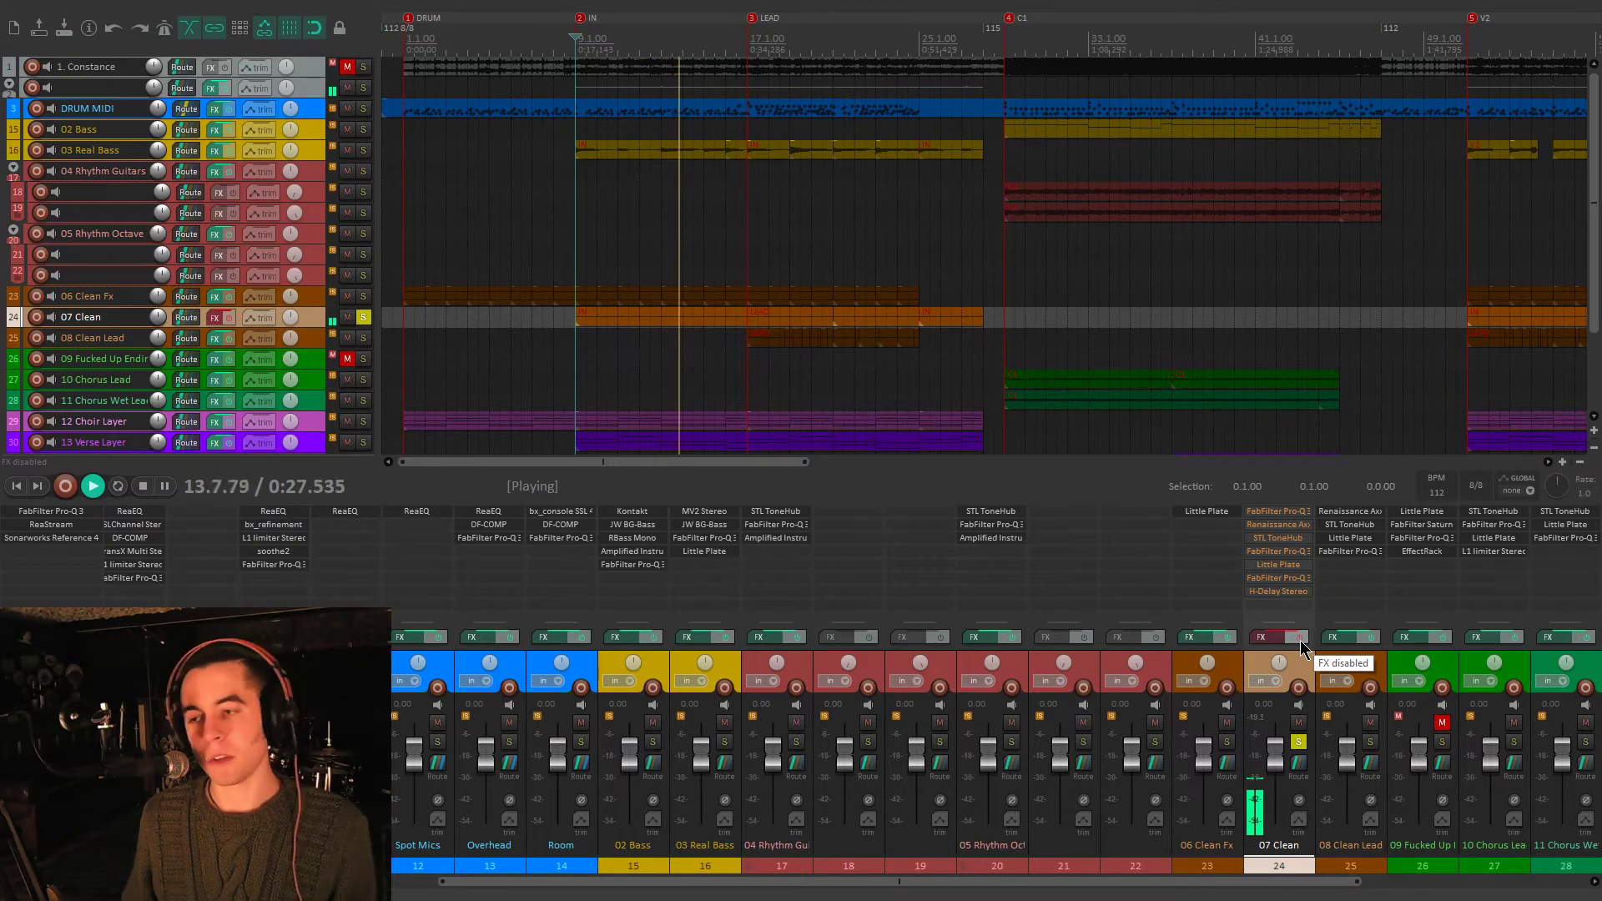
key("space")
left_click(1299, 639)
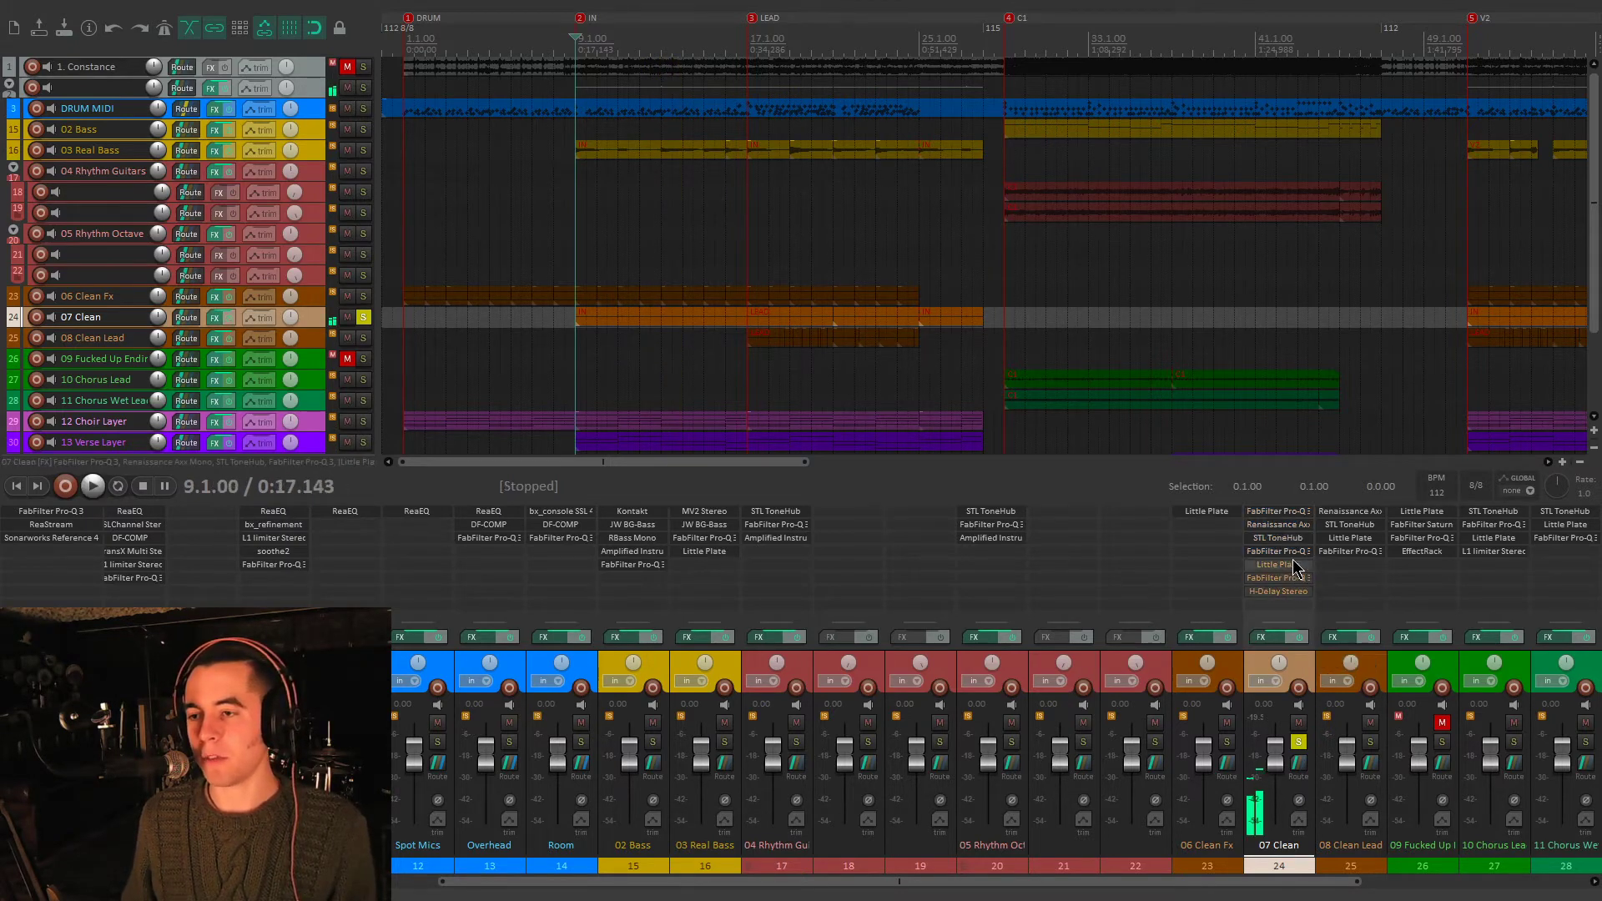
- Open the first FabFilter Pro-Q 3 on 07 Clean, toggle listening to its 216.76 Hz band during playback, and close the window
left_click(1298, 513)
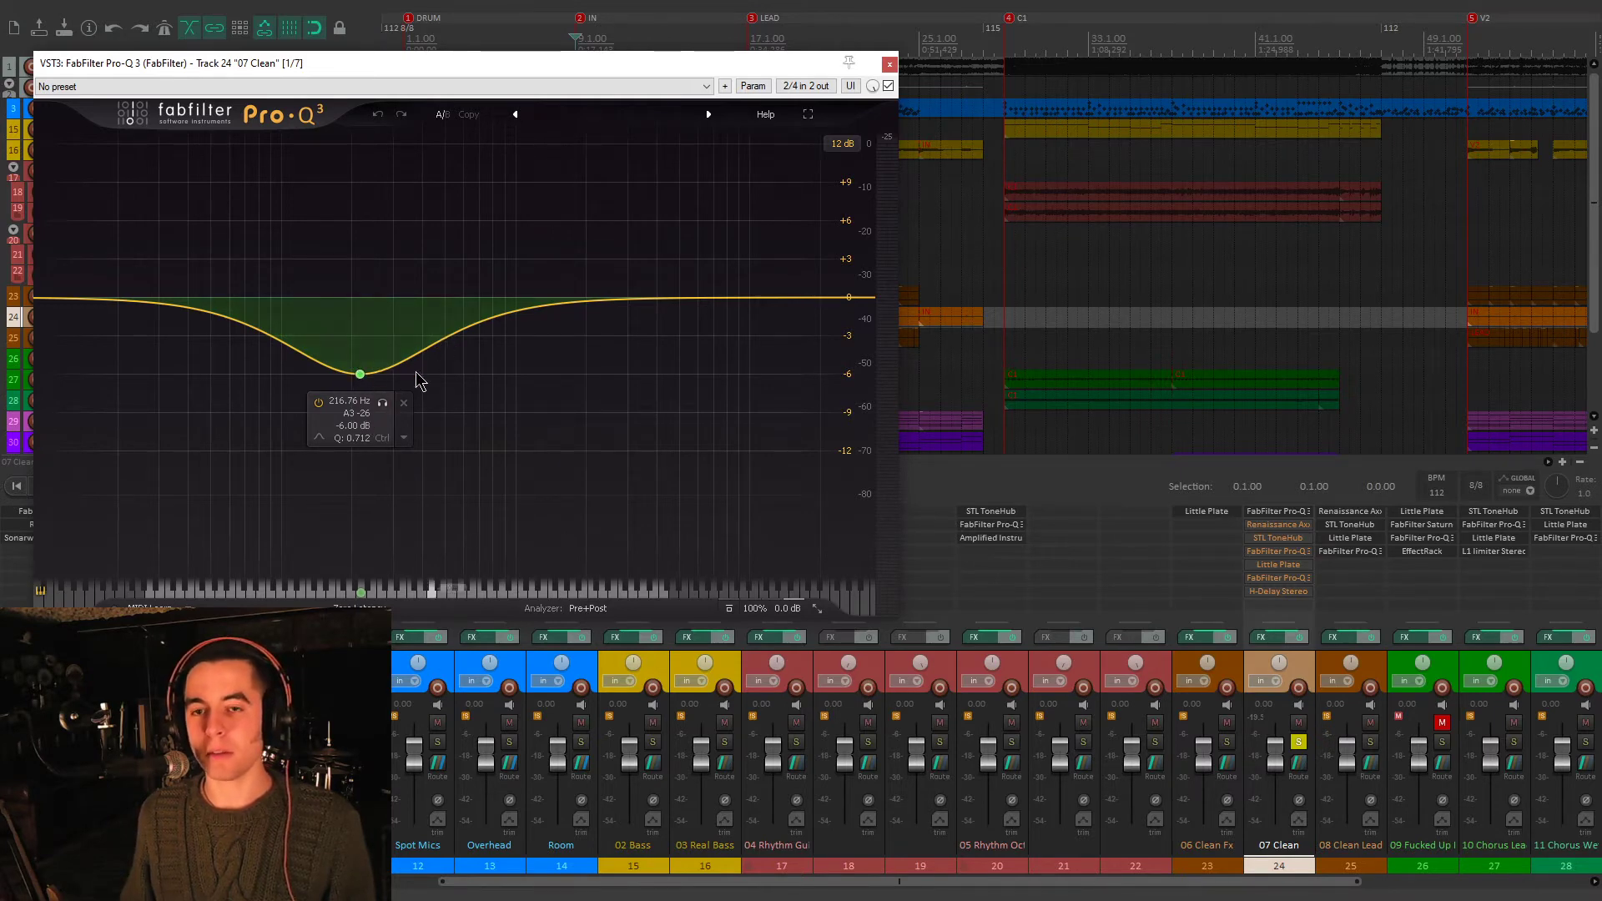
left_click(382, 402)
key("space")
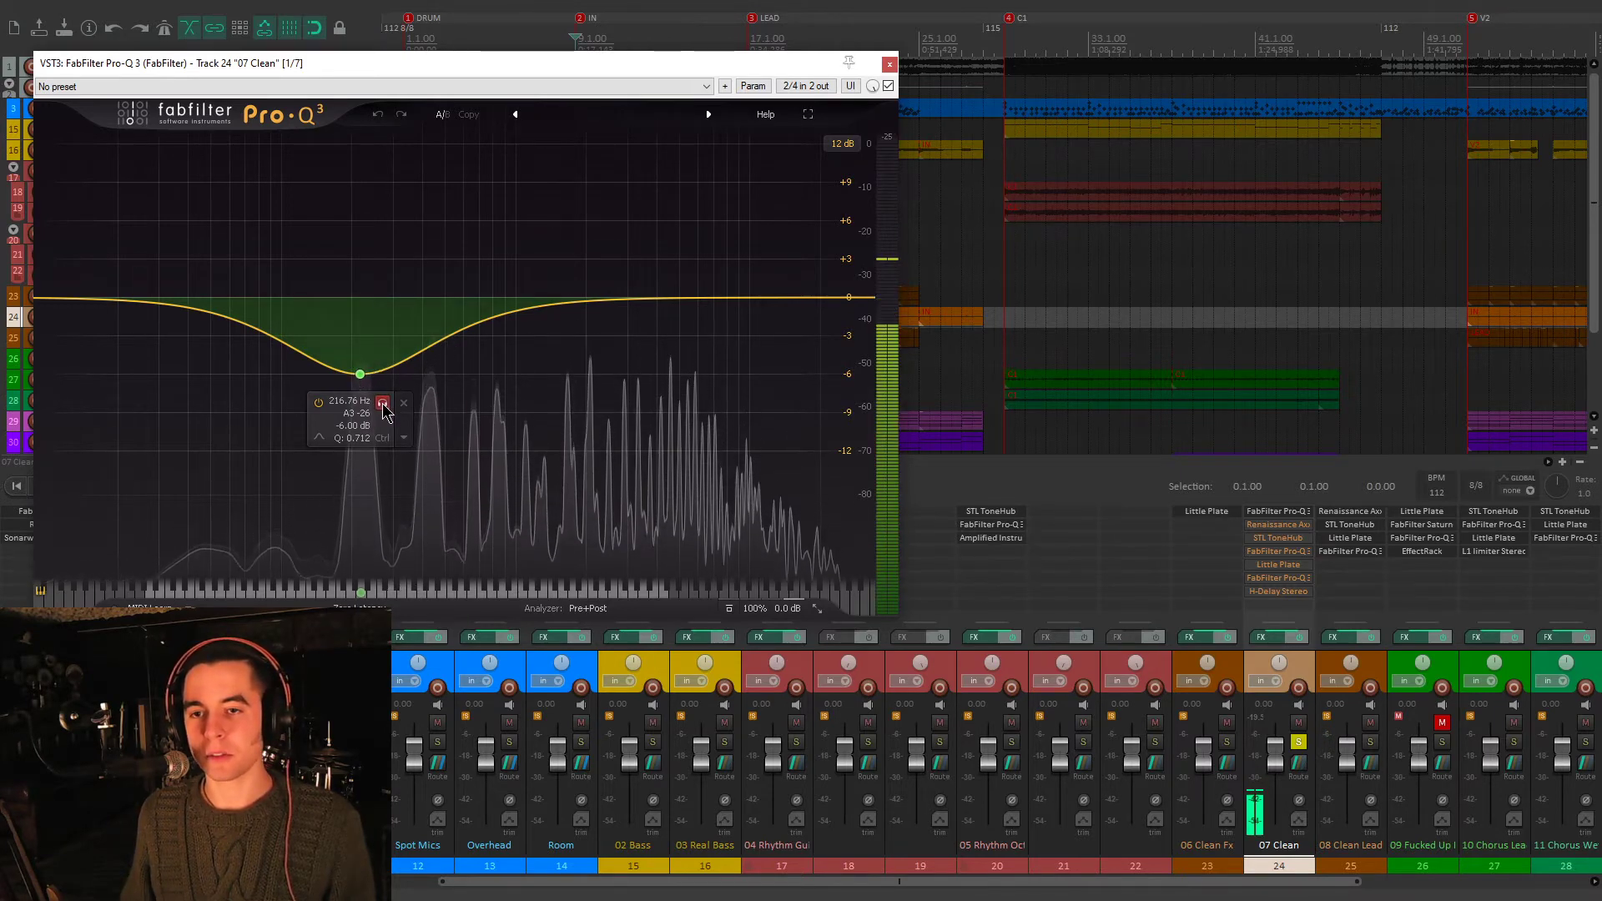
left_click(383, 404)
left_click(382, 403)
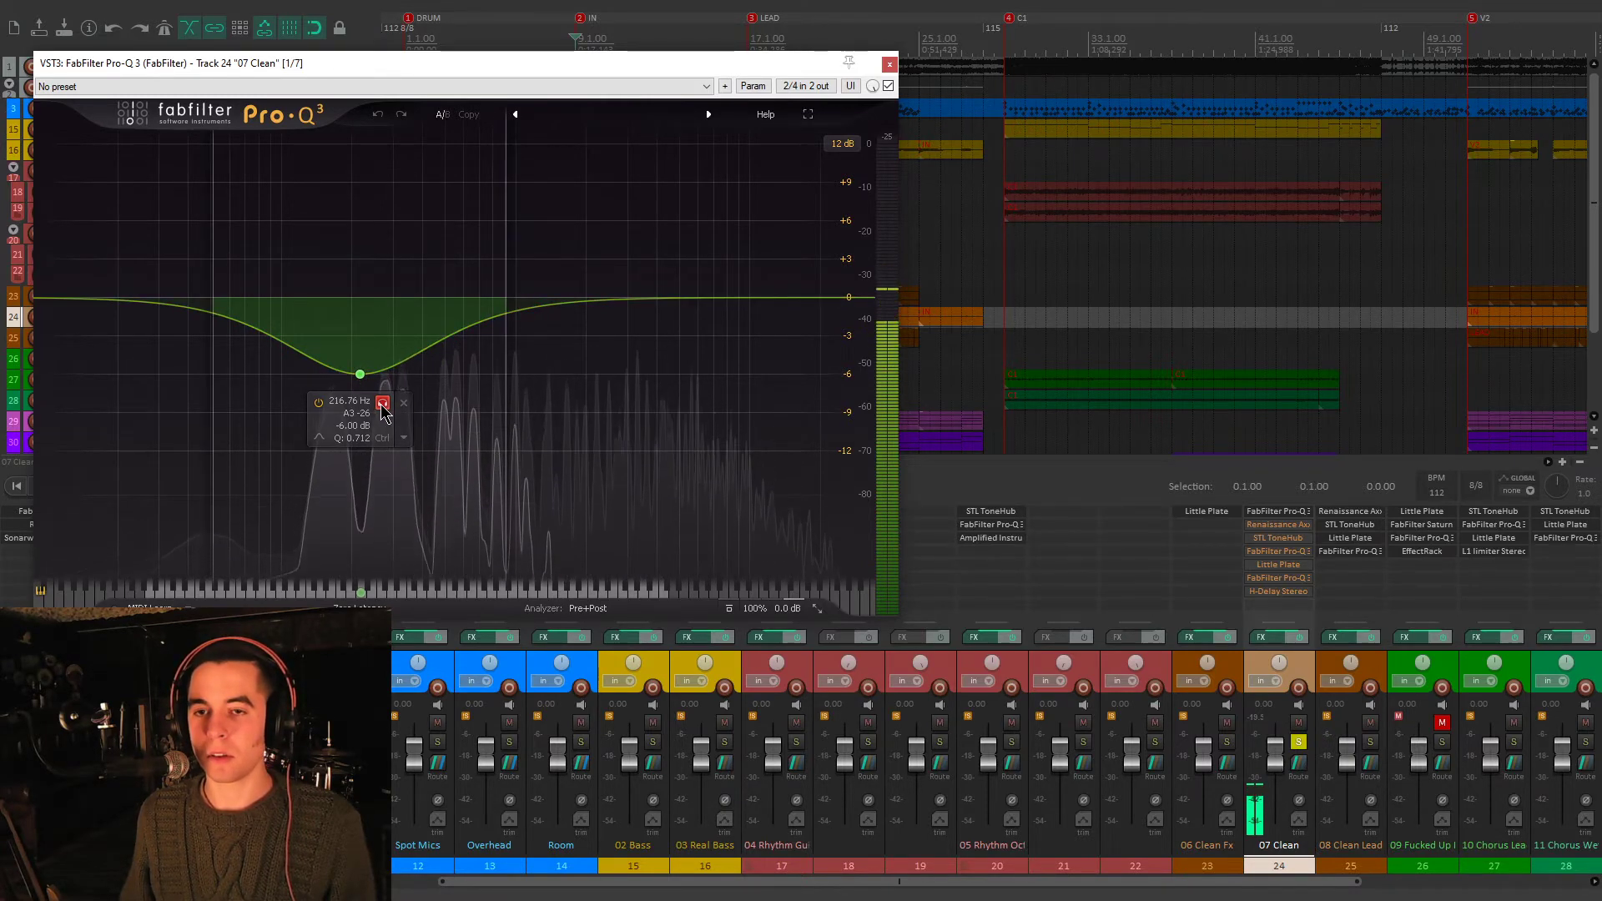
left_click(382, 403)
left_click(890, 64)
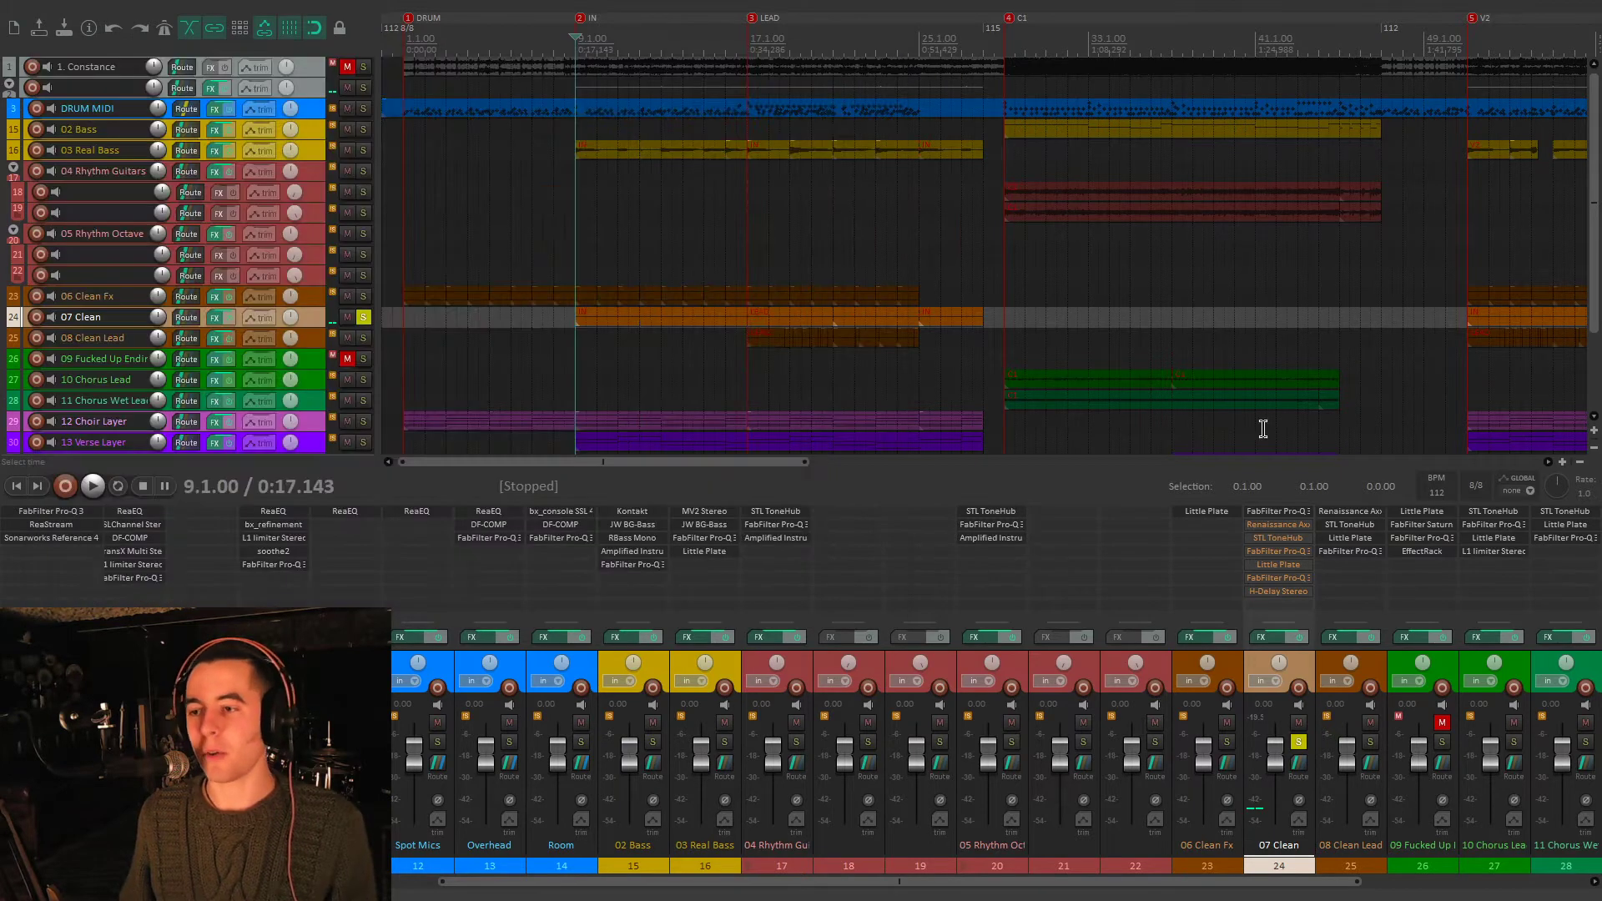
- Enable and open Renaissance Axx Mono on 07 Clean, reposition its window over the track list, and play the track briefly
left_click(1278, 524)
left_click_drag(278, 67, 446, 201)
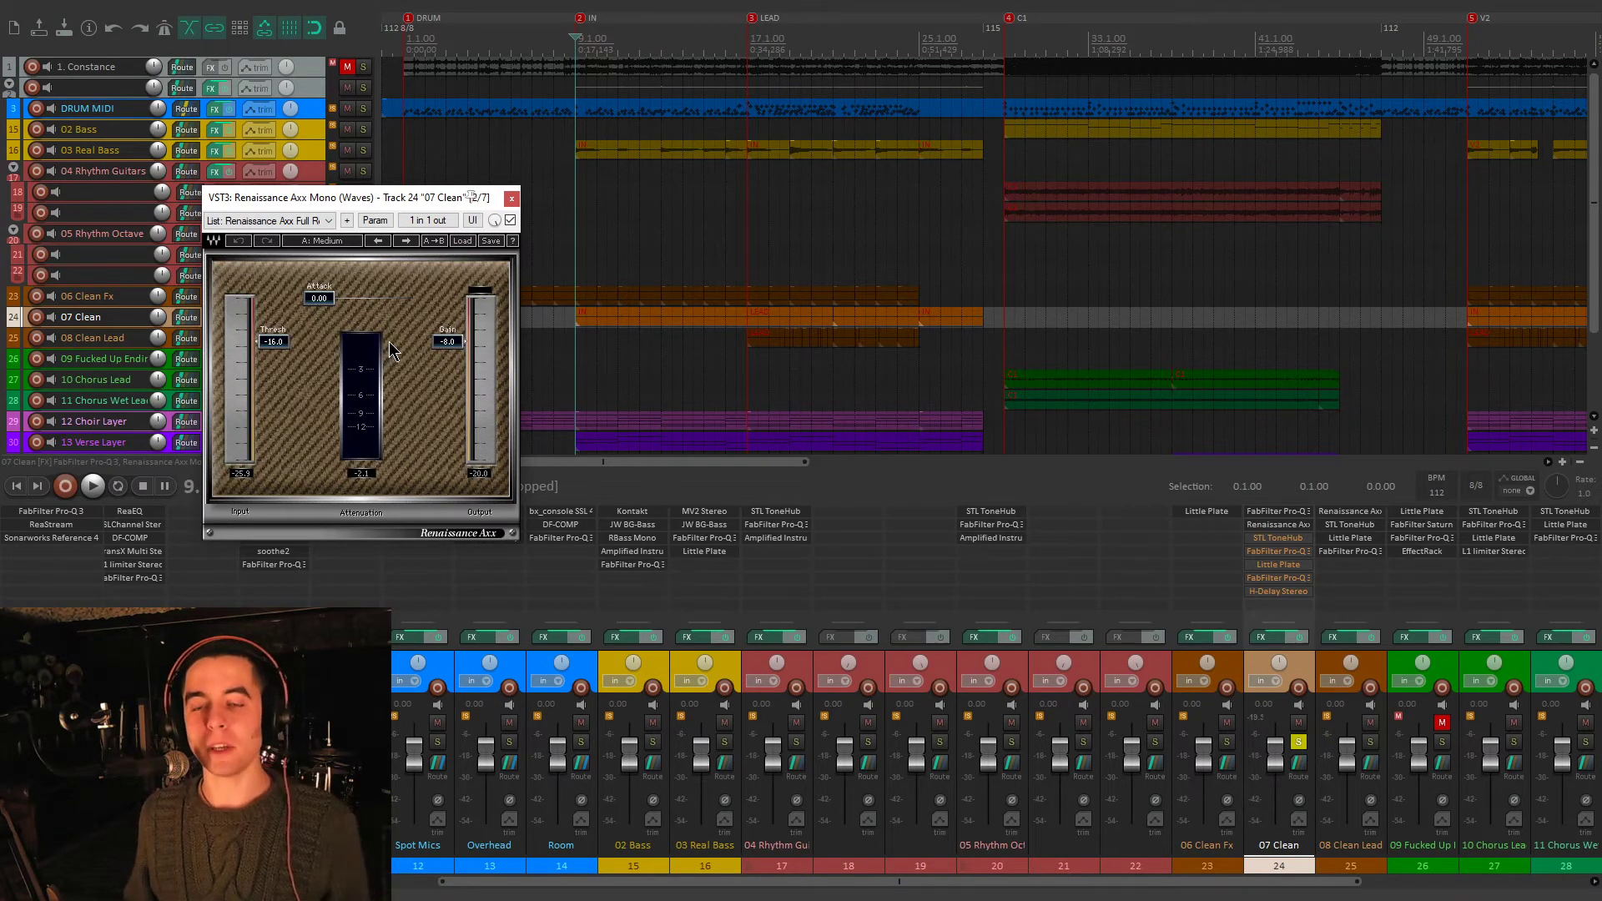
key("space")
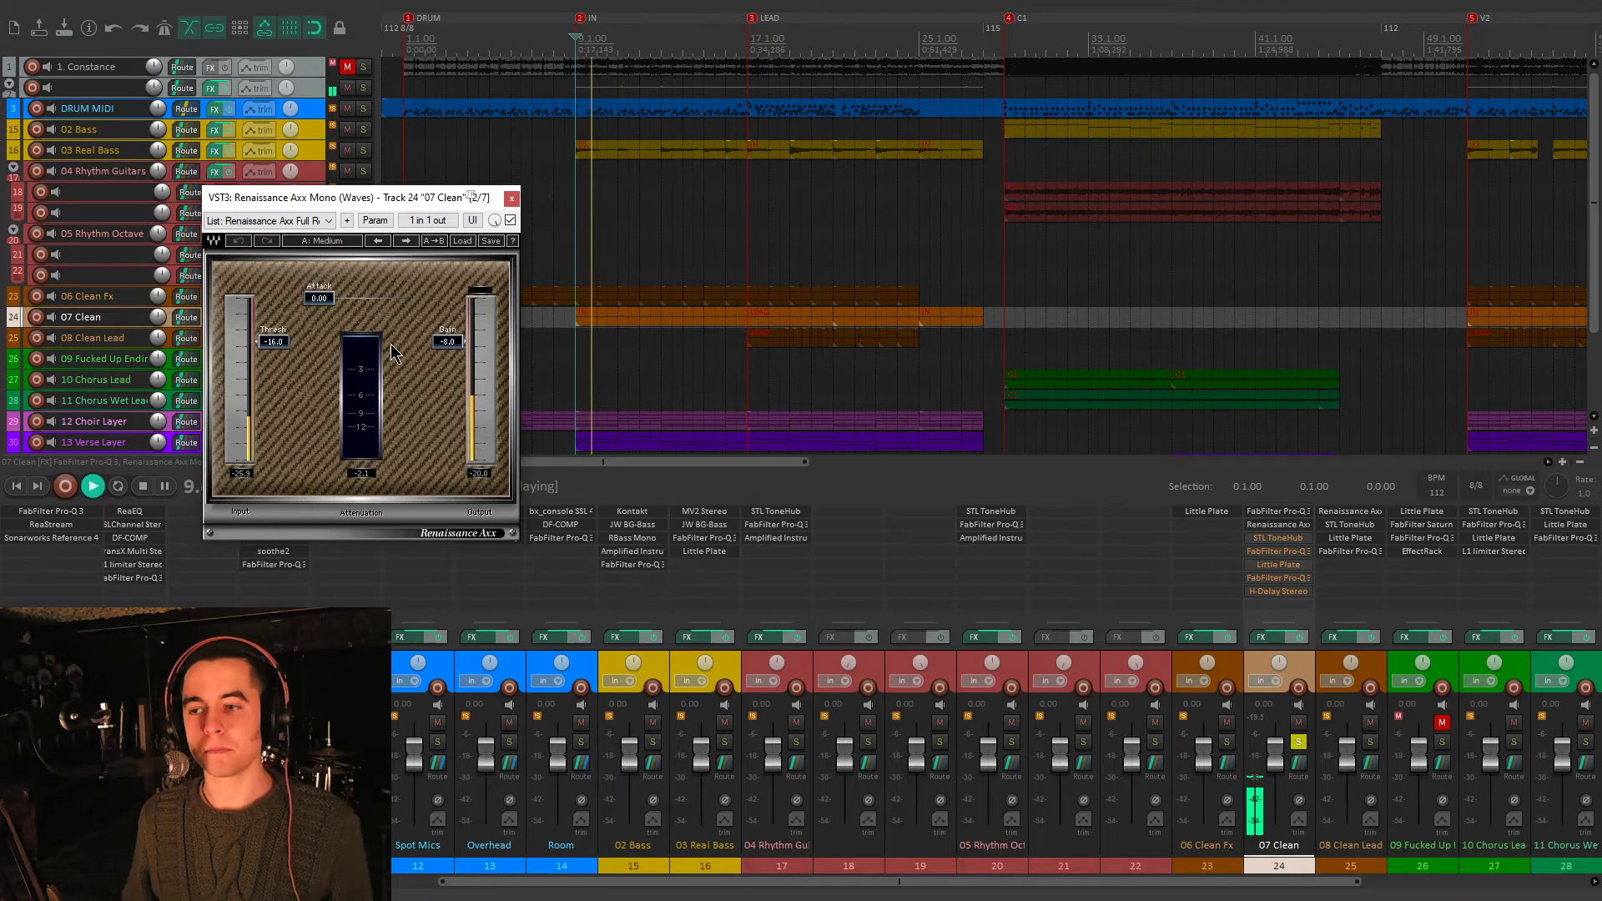
key("space")
- Enable and open STL ToneHub on 07 Clean
left_click(1291, 551)
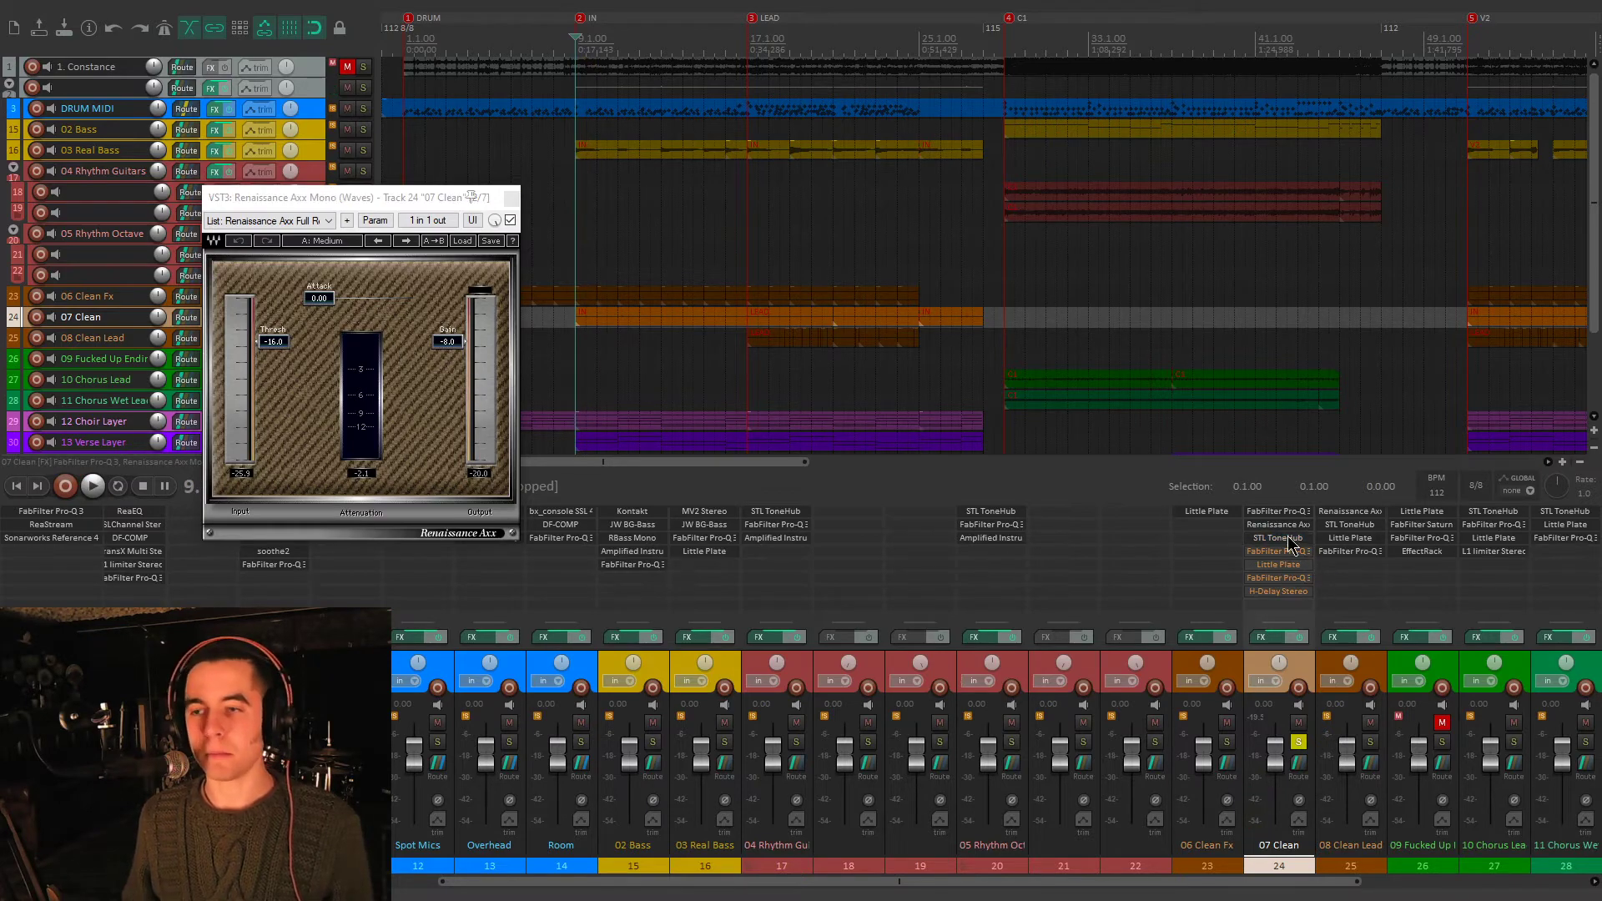
left_click(1289, 538)
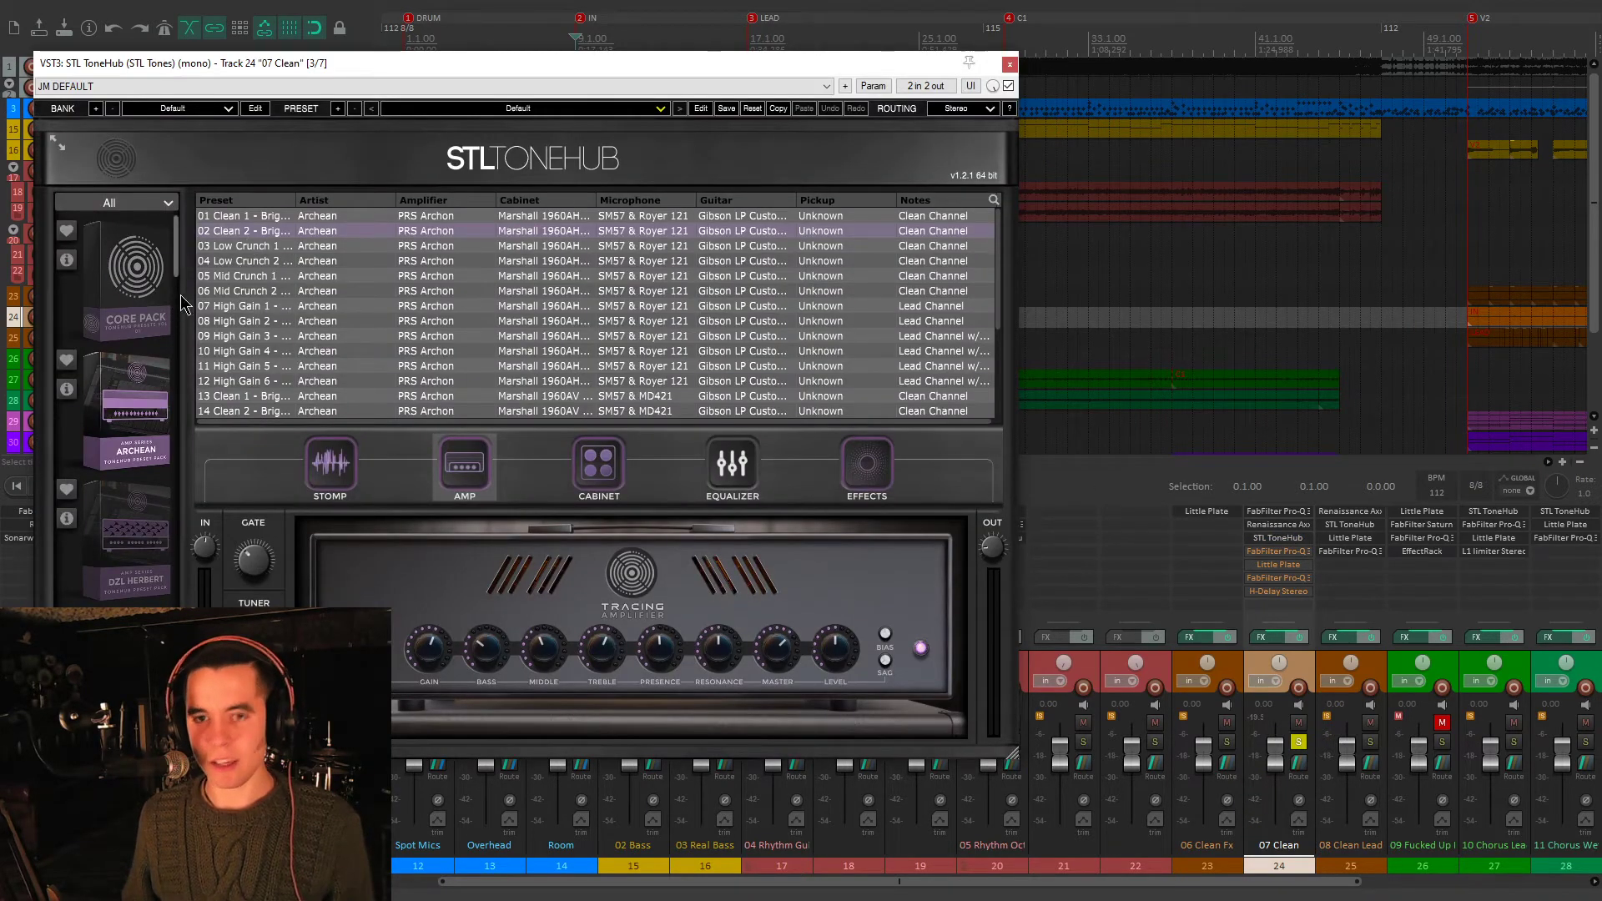
- Close the Renaissance Axx Mono window during playback, and enable and open the second FabFilter Pro-Q 3 on 07 Clean
double_click(296, 201)
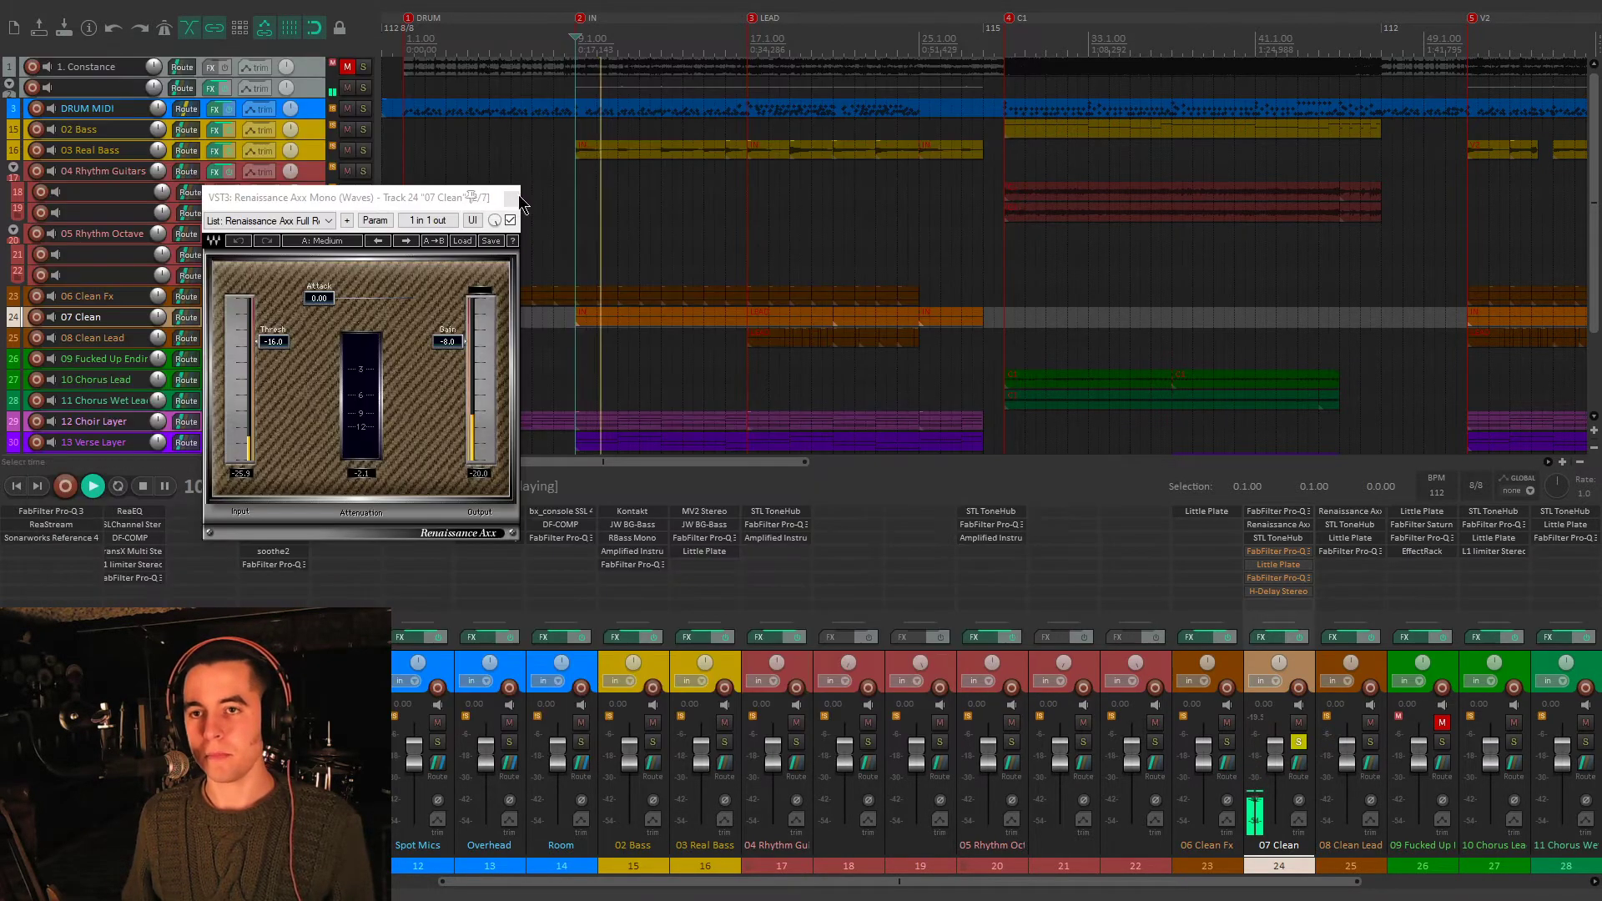
left_click(513, 200)
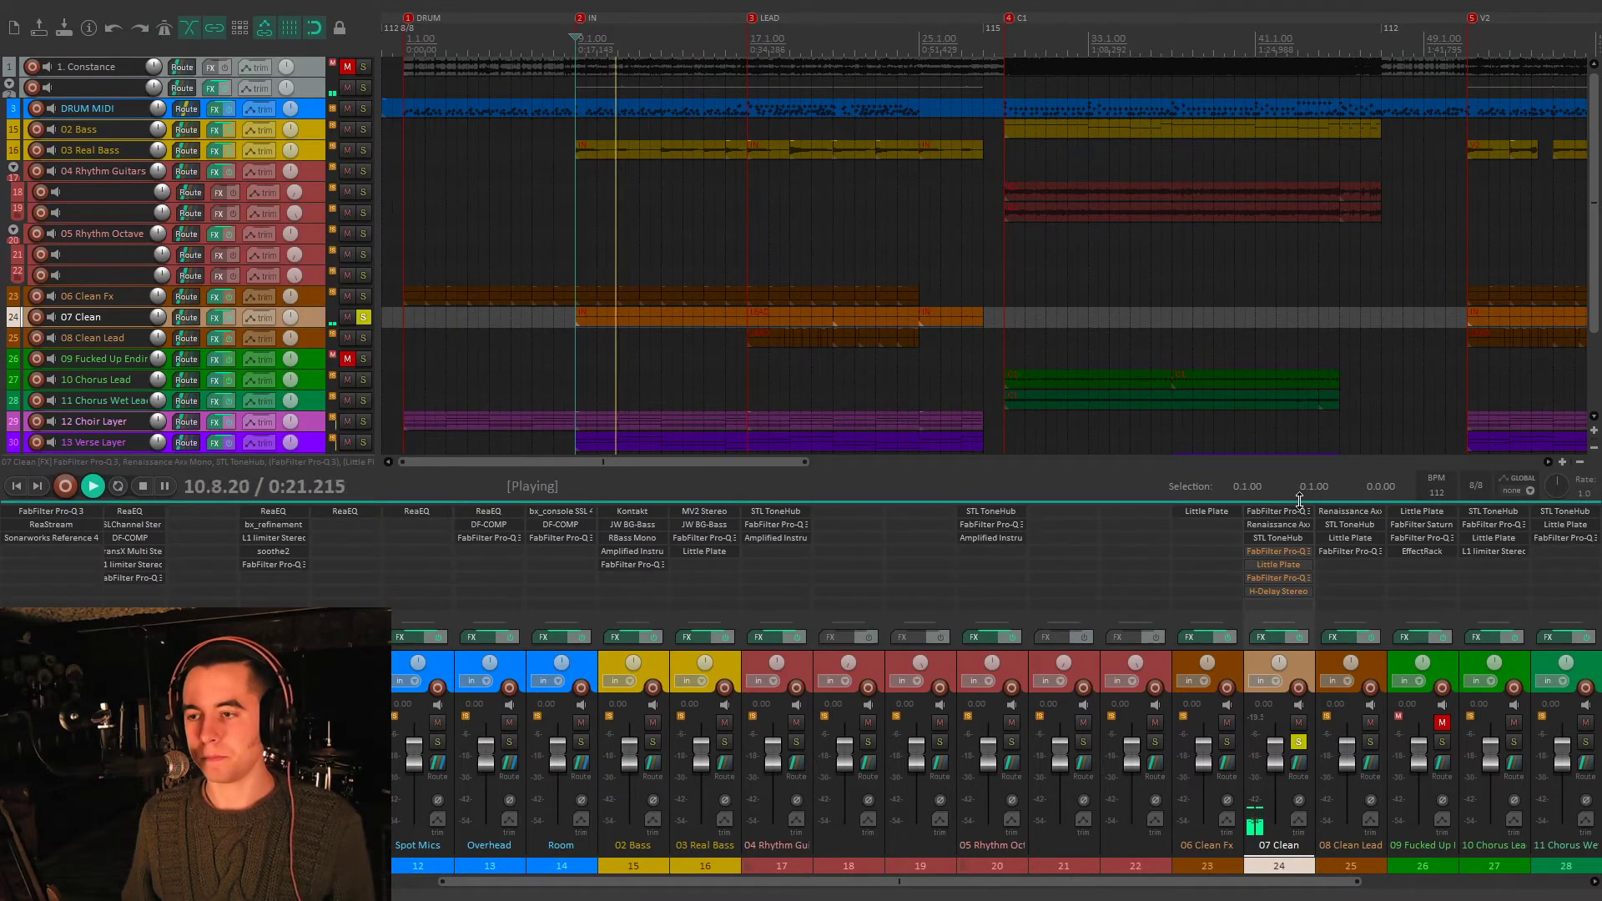
left_click(1290, 552)
- Toggle listening to the 748.07 Hz band of this Pro-Q 3 during playback and close its window
mouse_move(682, 332)
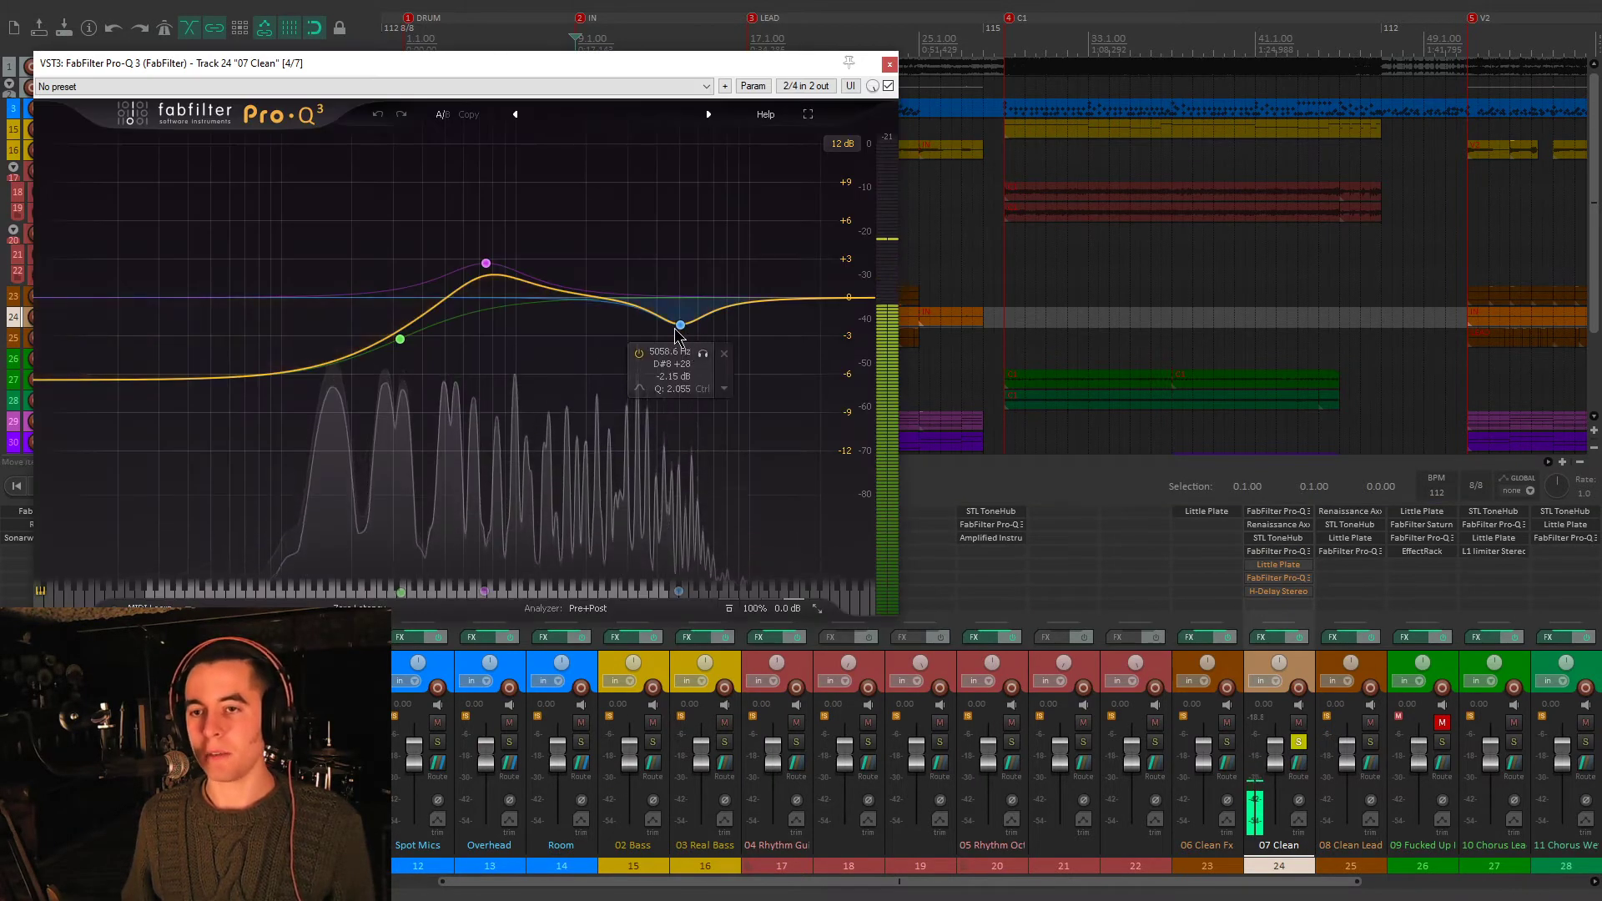
mouse_move(485, 267)
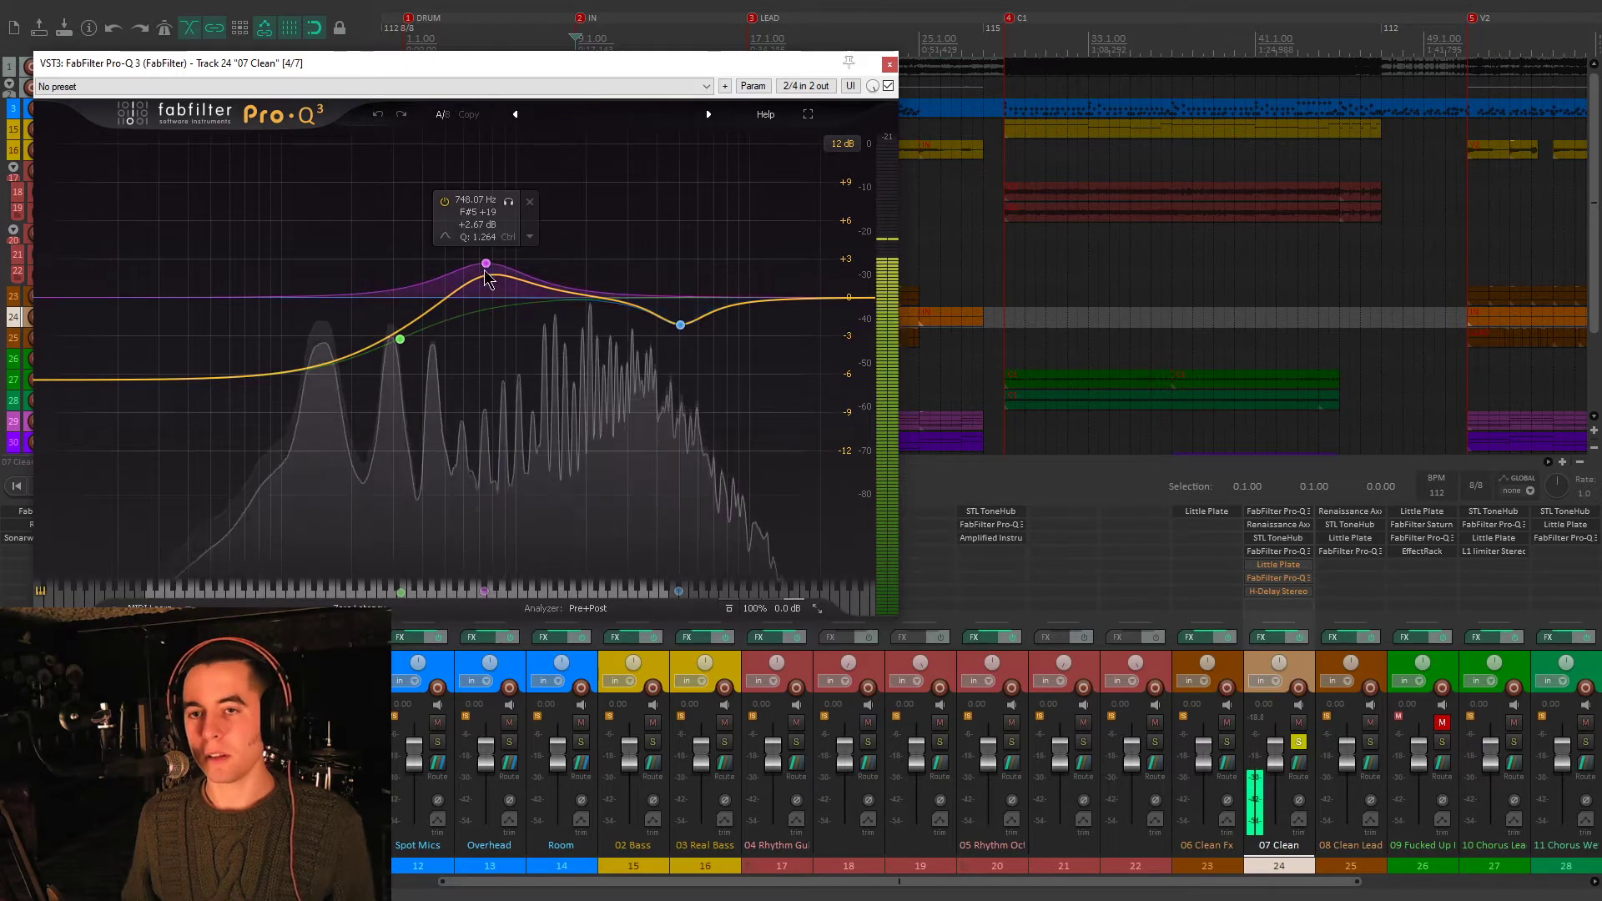
left_click(509, 203)
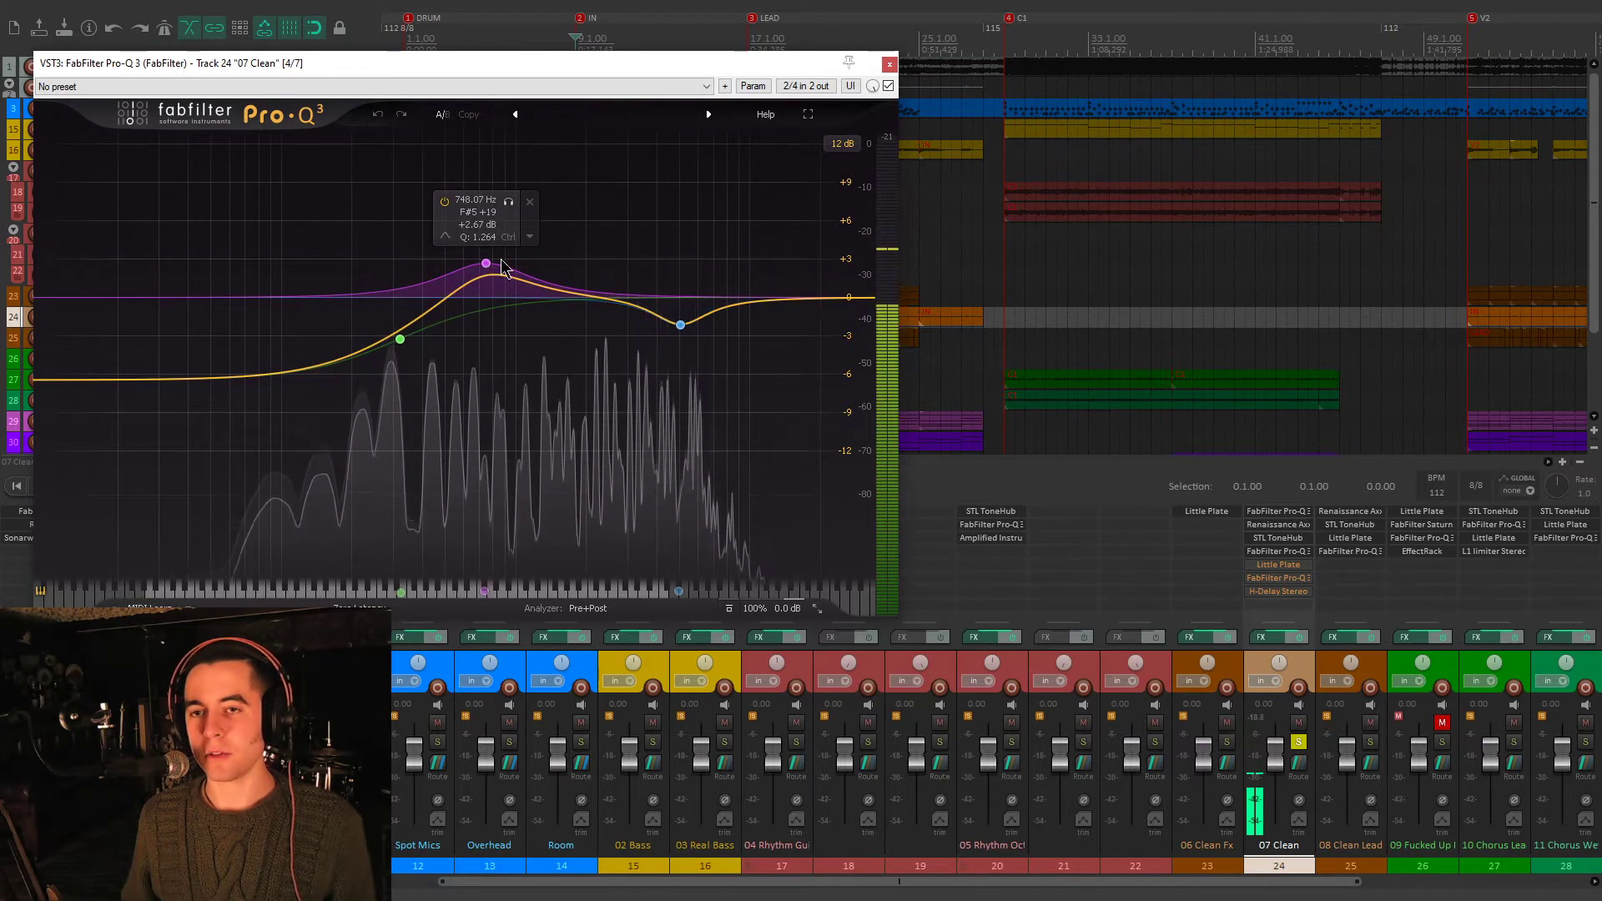
left_click(510, 204)
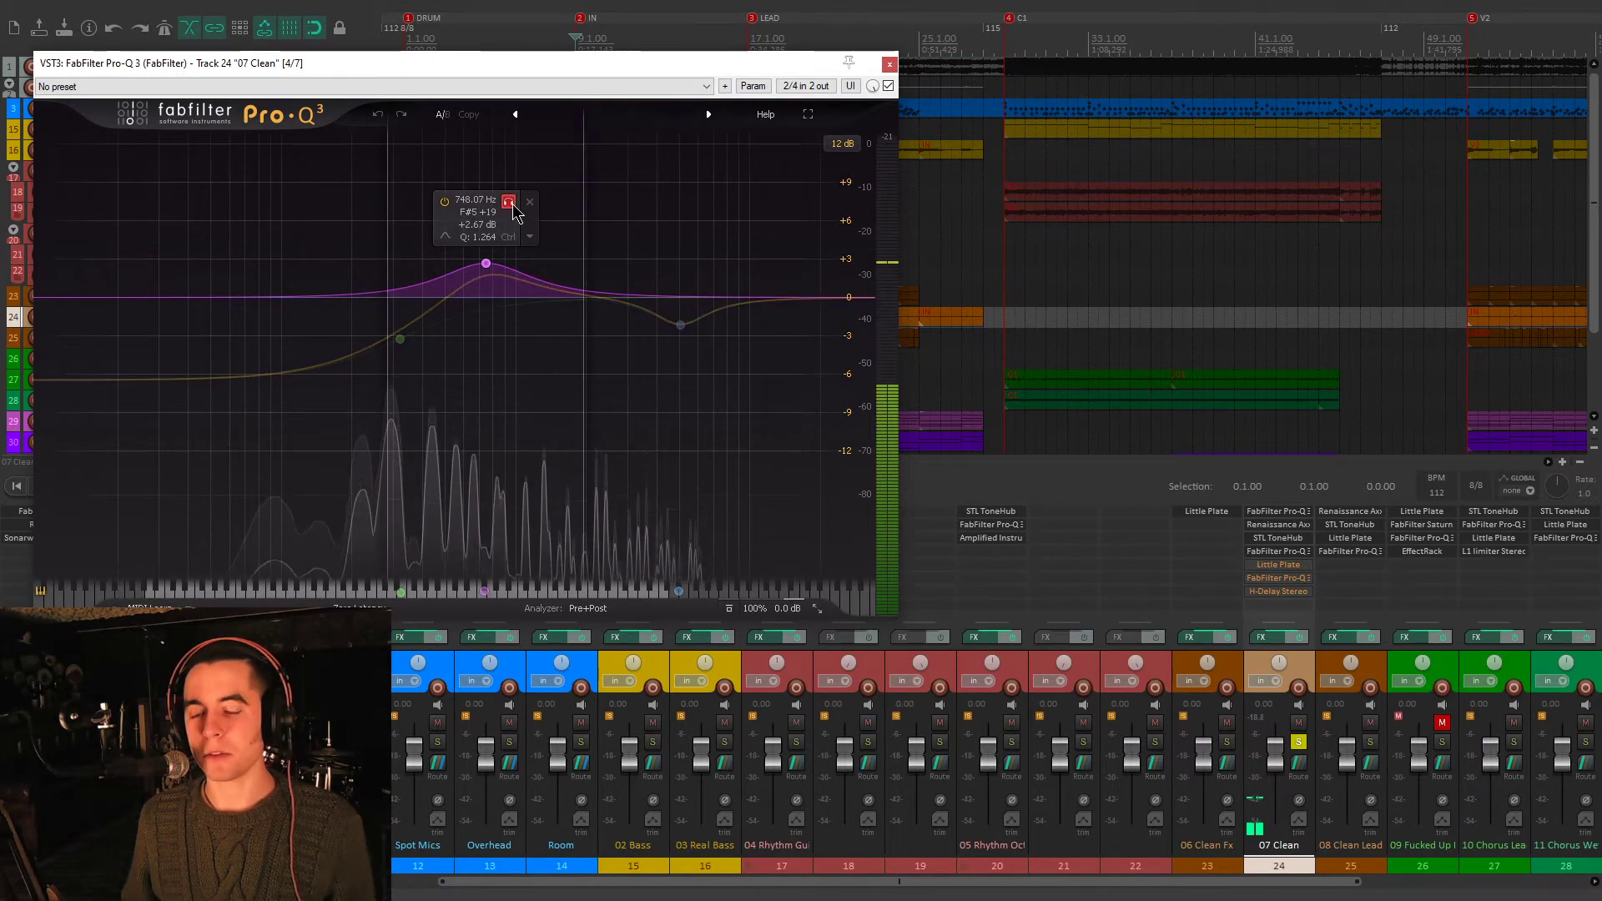
left_click(509, 203)
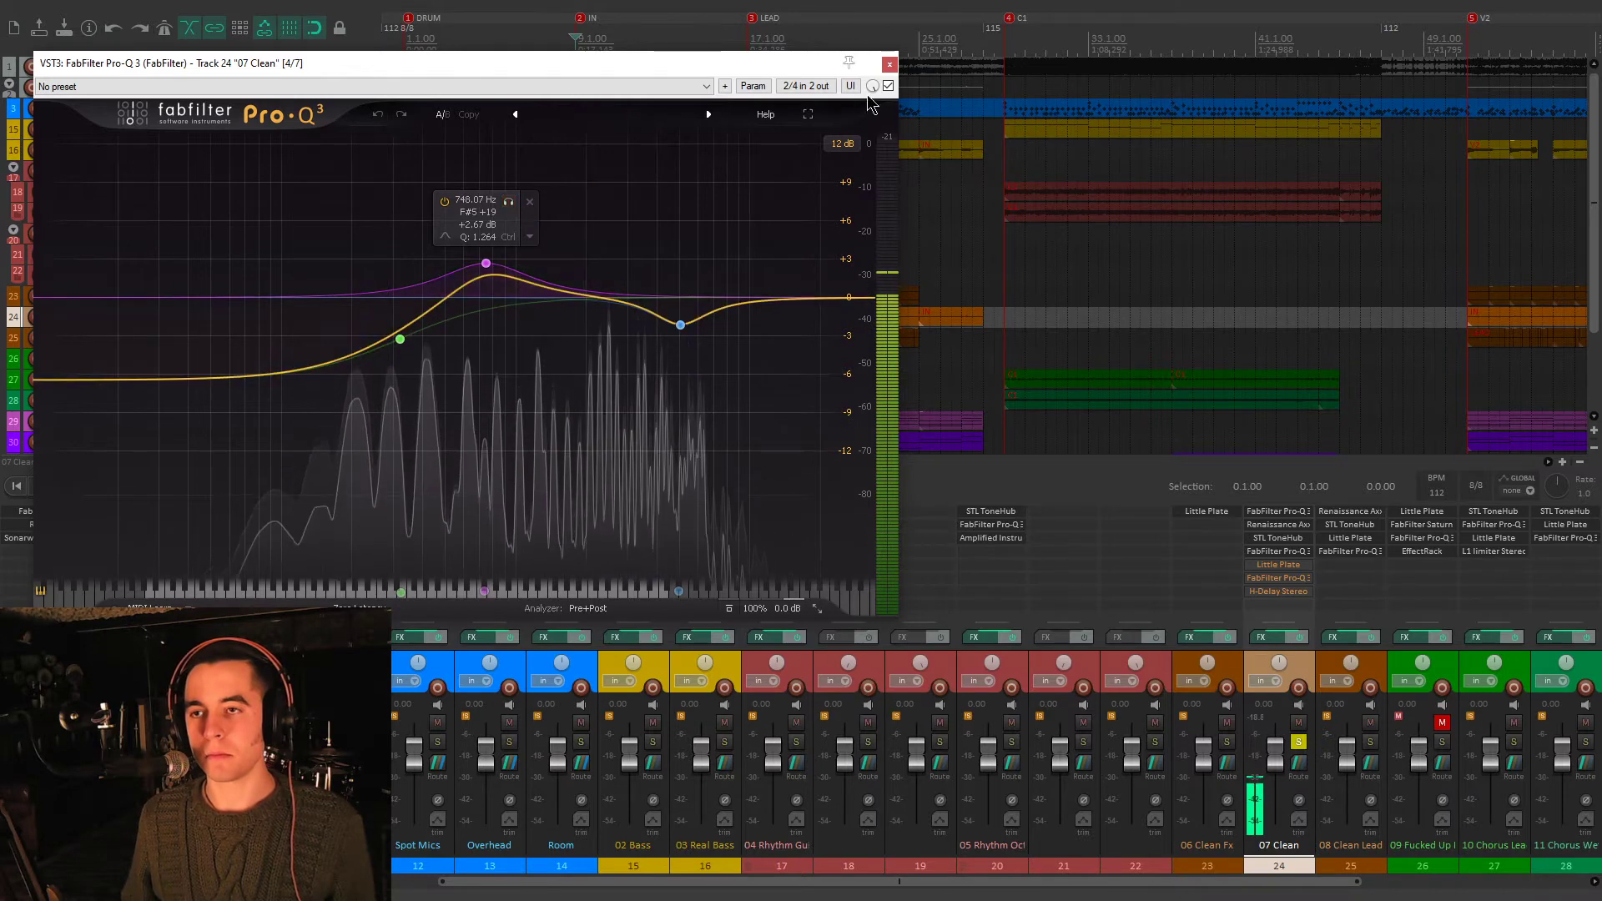
left_click(890, 64)
- Enable and open Little Plate on 07 Clean, check its decay, low cut and mix values during playback, and close it
left_click(1278, 565)
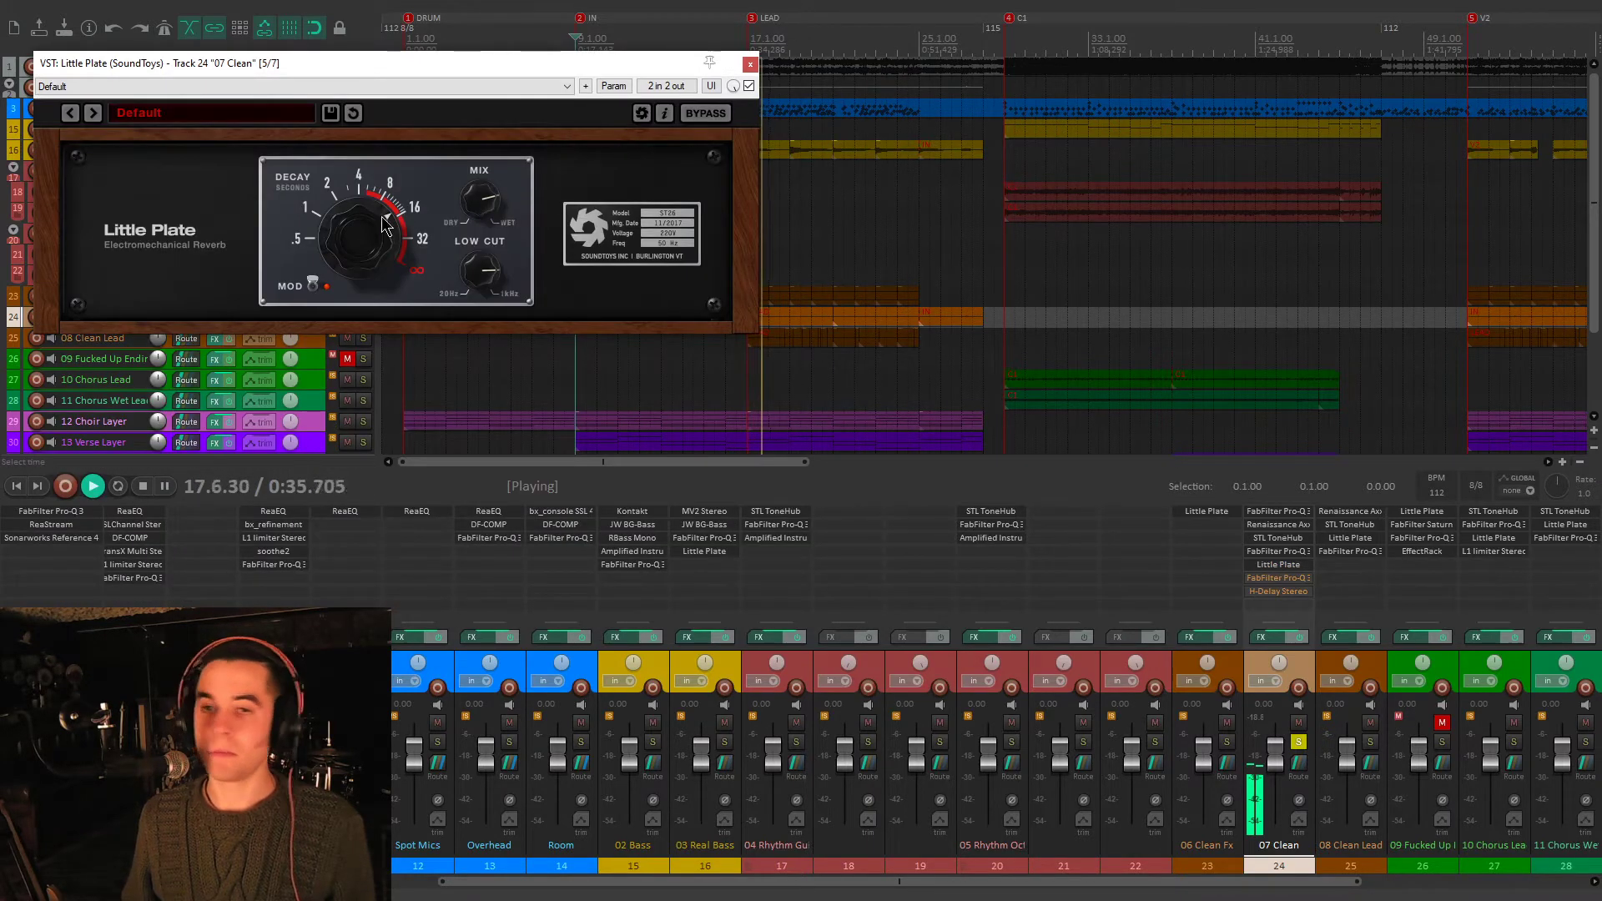
mouse_move(379, 233)
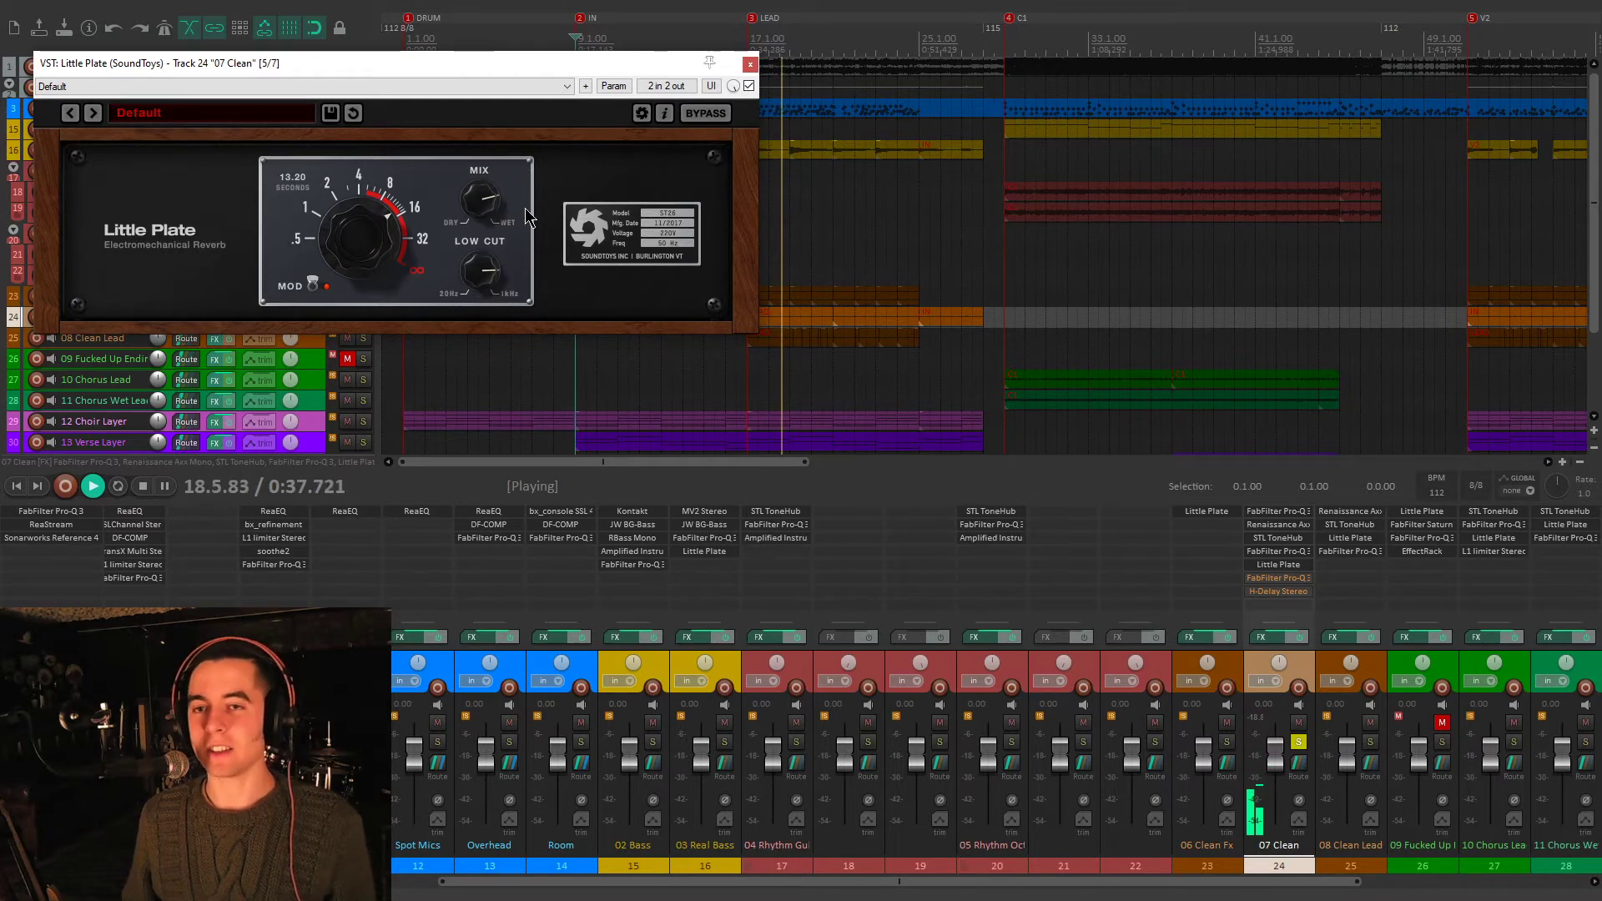
mouse_move(492, 274)
mouse_move(479, 183)
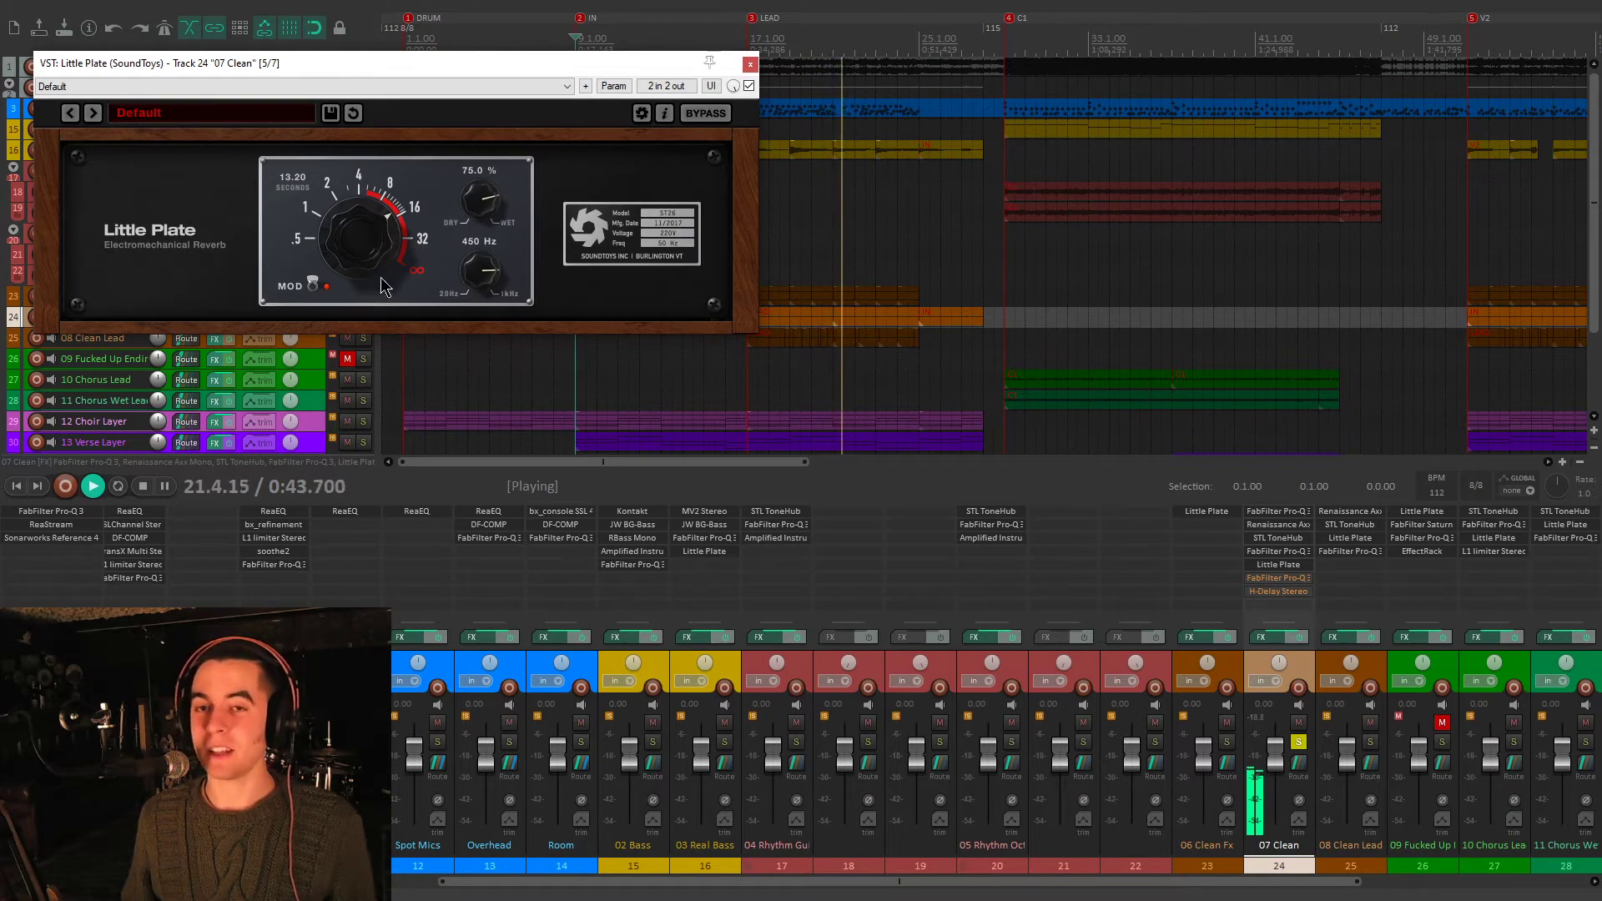
left_click(750, 64)
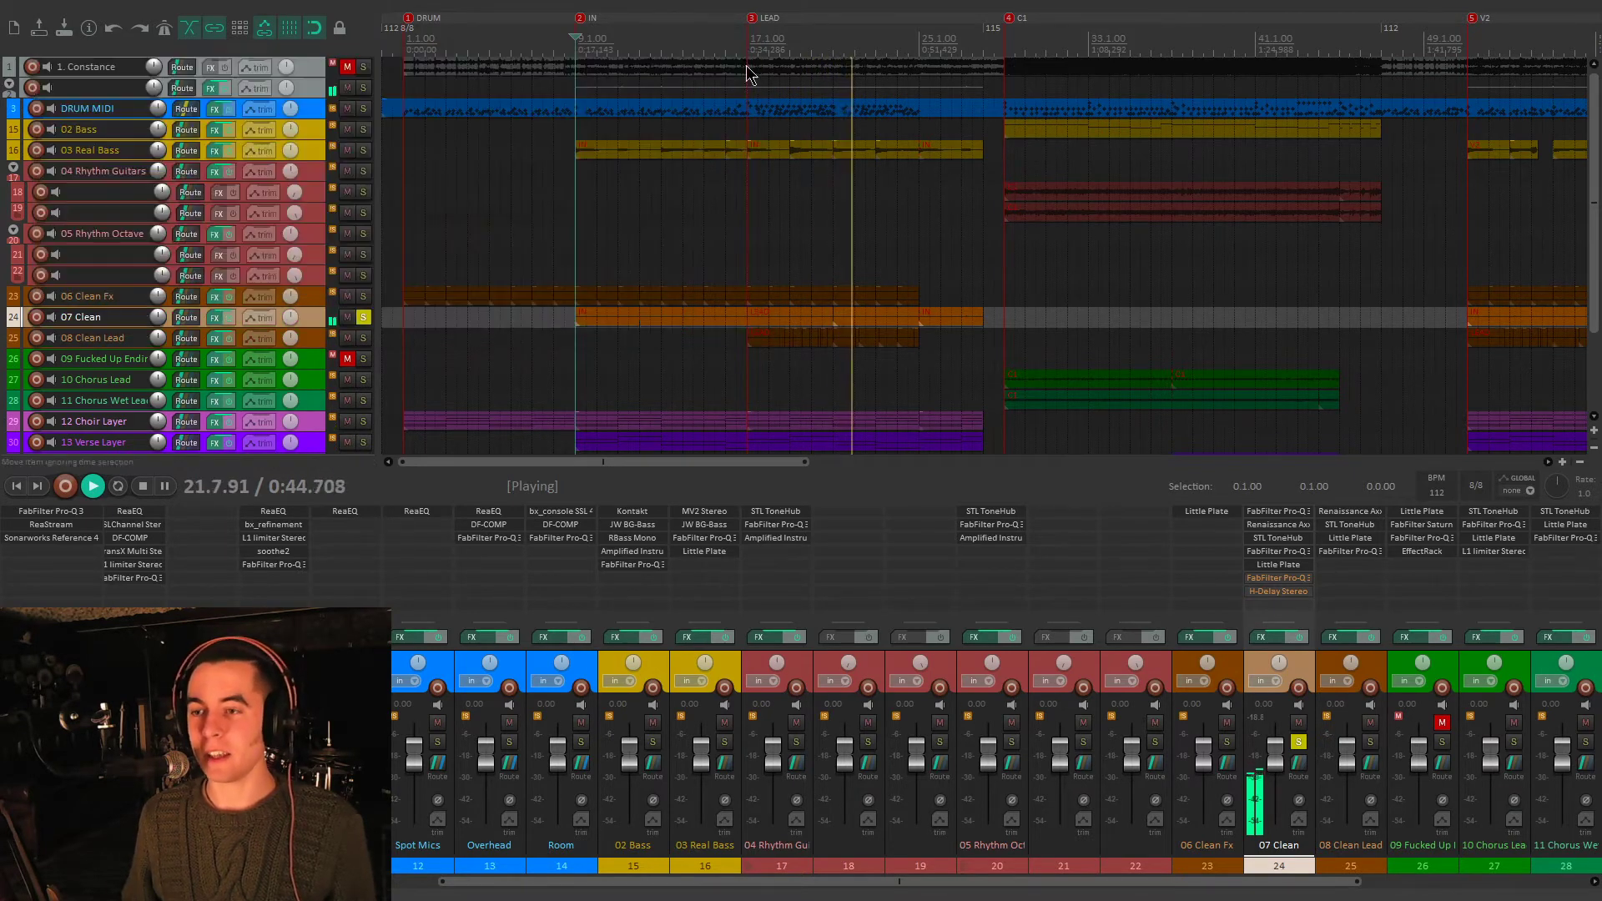
- Enable and open the third FabFilter Pro-Q 3 on 07 Clean, and place the edit cursor at the LEAD marker after moving its window aside
left_click(1277, 577)
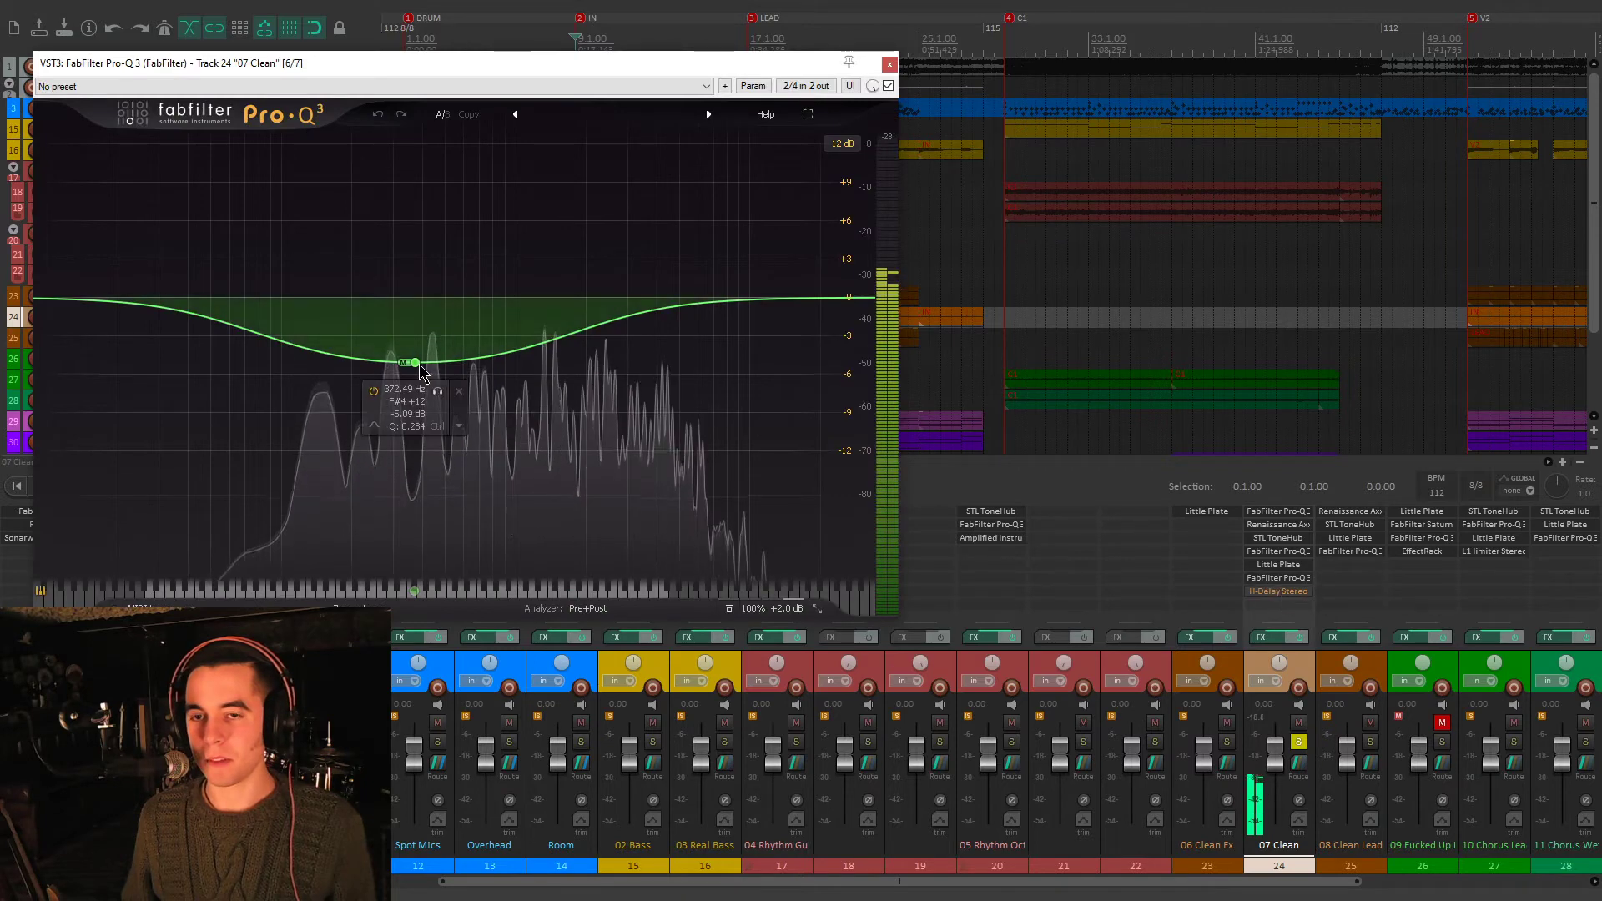
left_click_drag(756, 62, 828, 357)
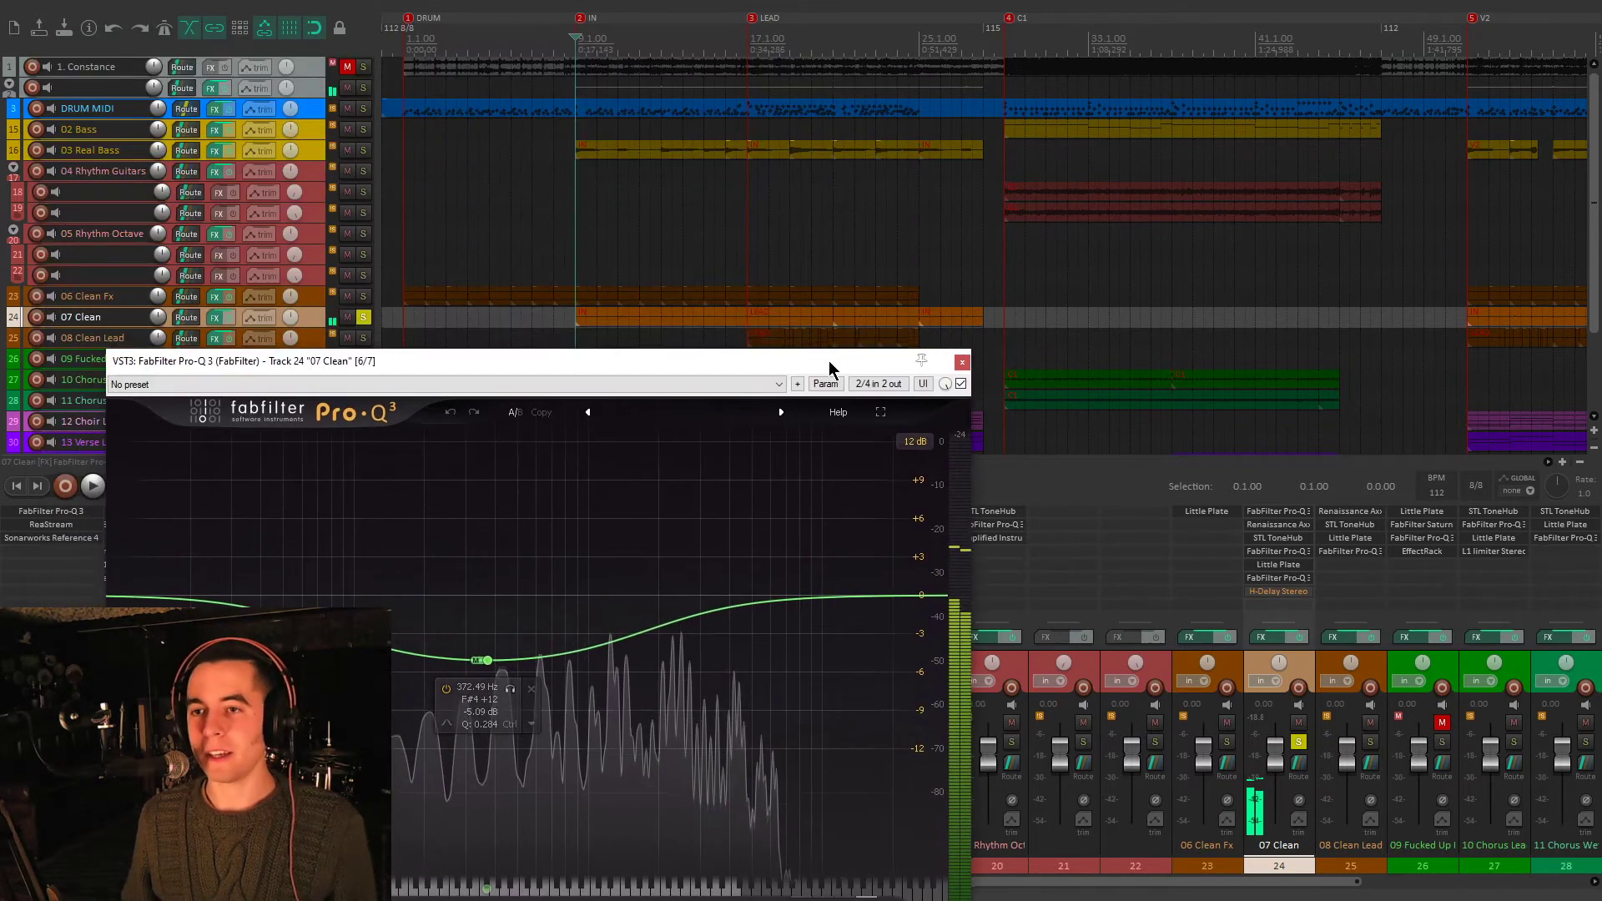
left_click(748, 249)
left_click_drag(739, 364, 787, 172)
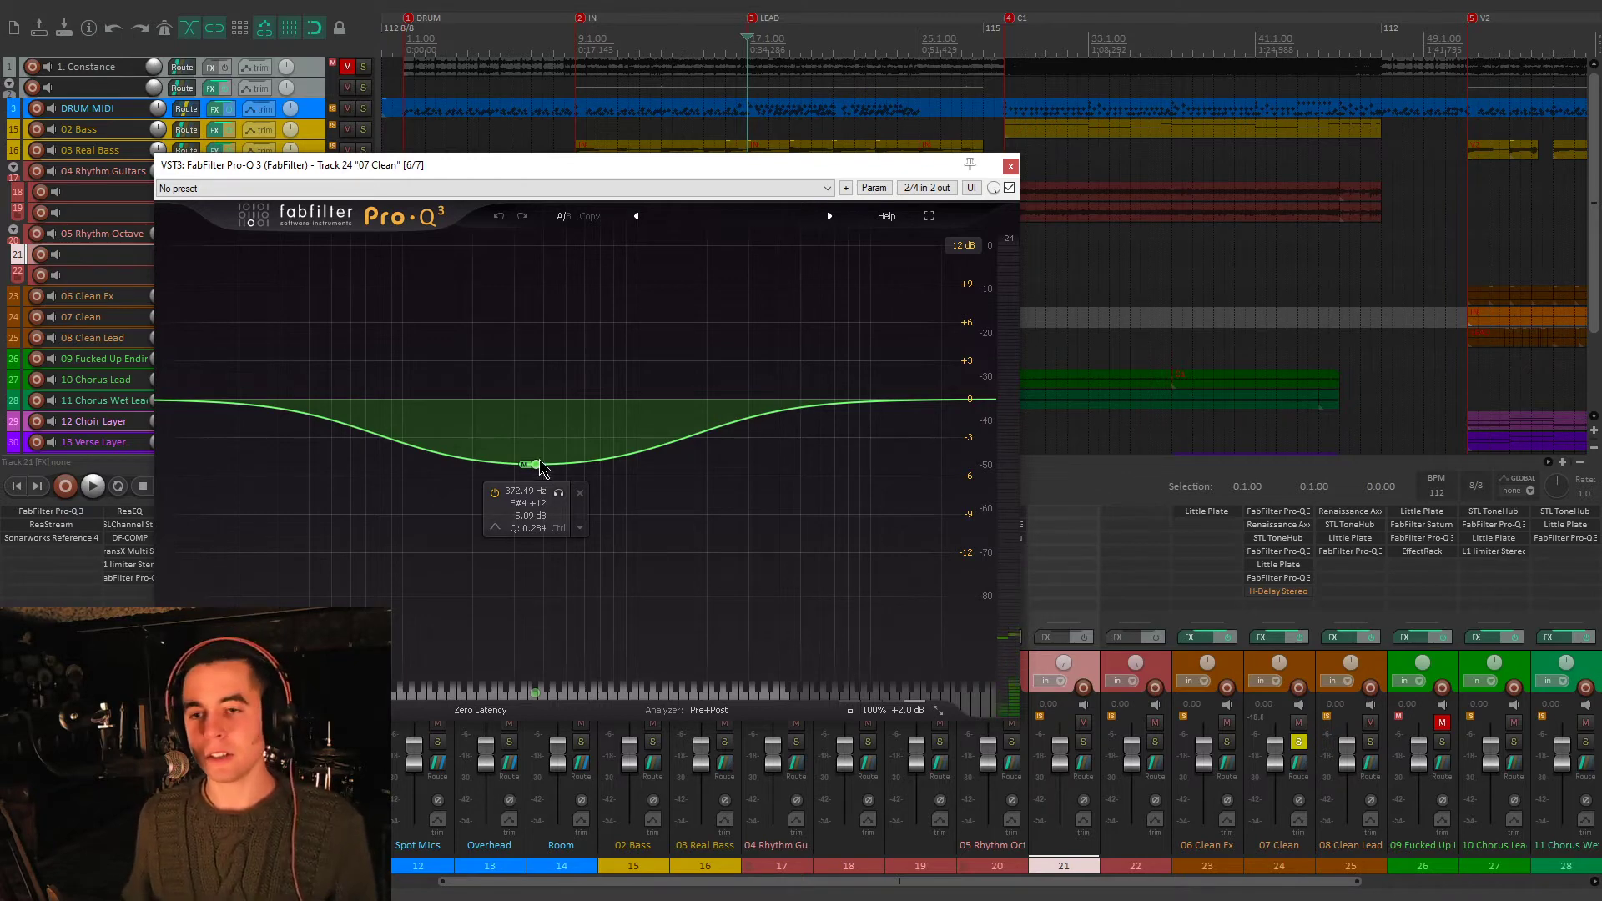
- Compare 07 Clean with and without the third Pro-Q 3 by repeatedly toggling its bypass during playback, and close its window
mouse_move(891, 647)
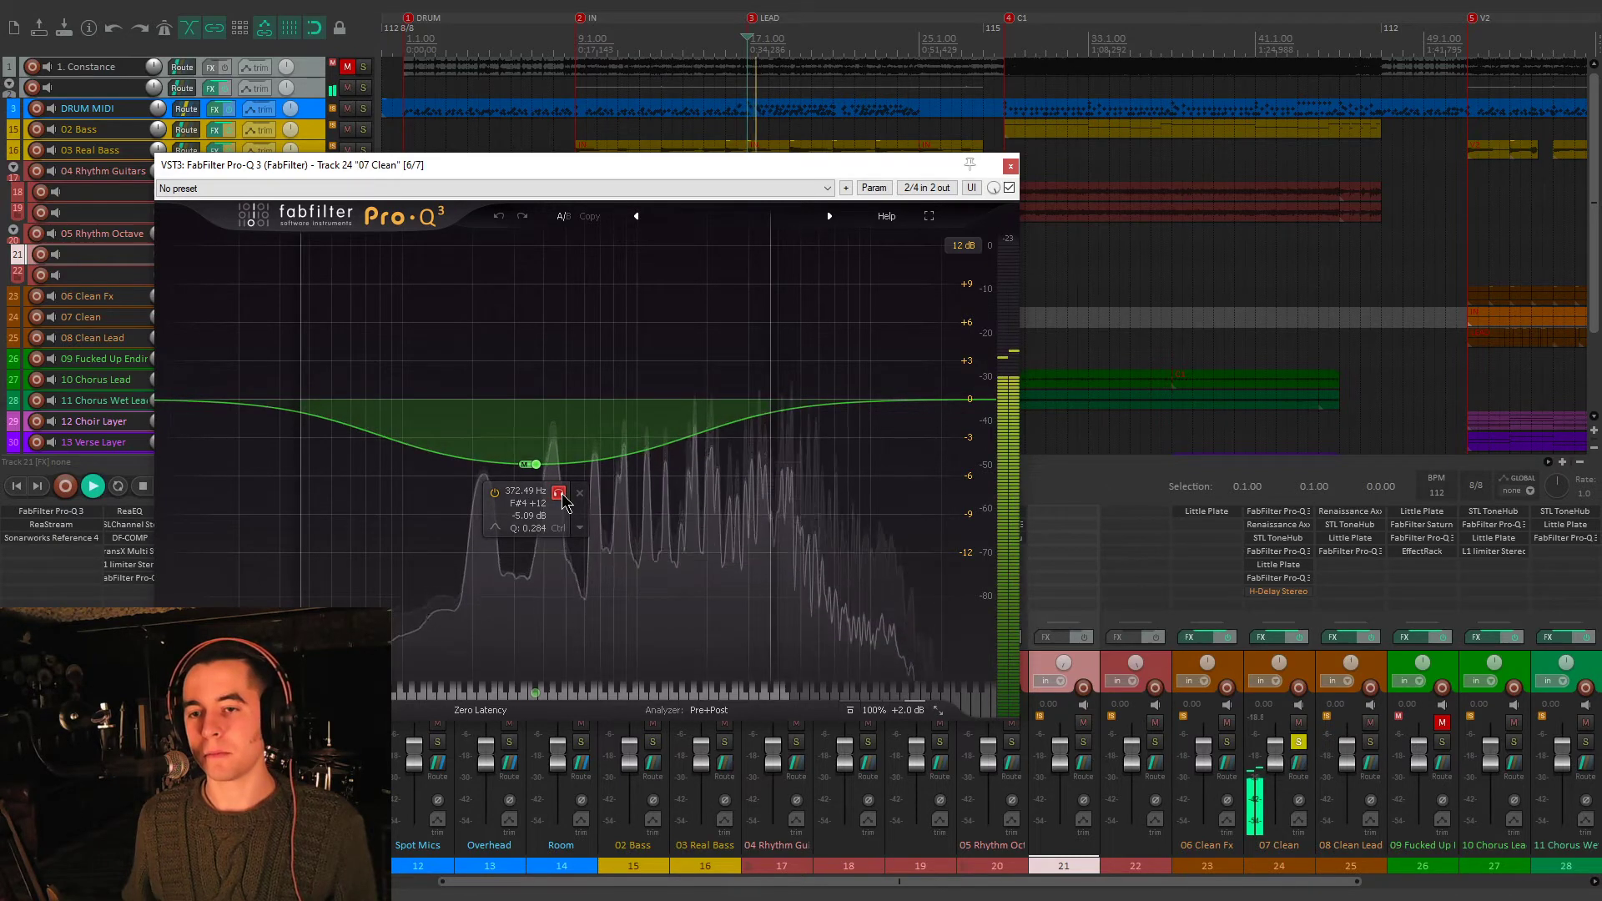
left_click(1010, 189)
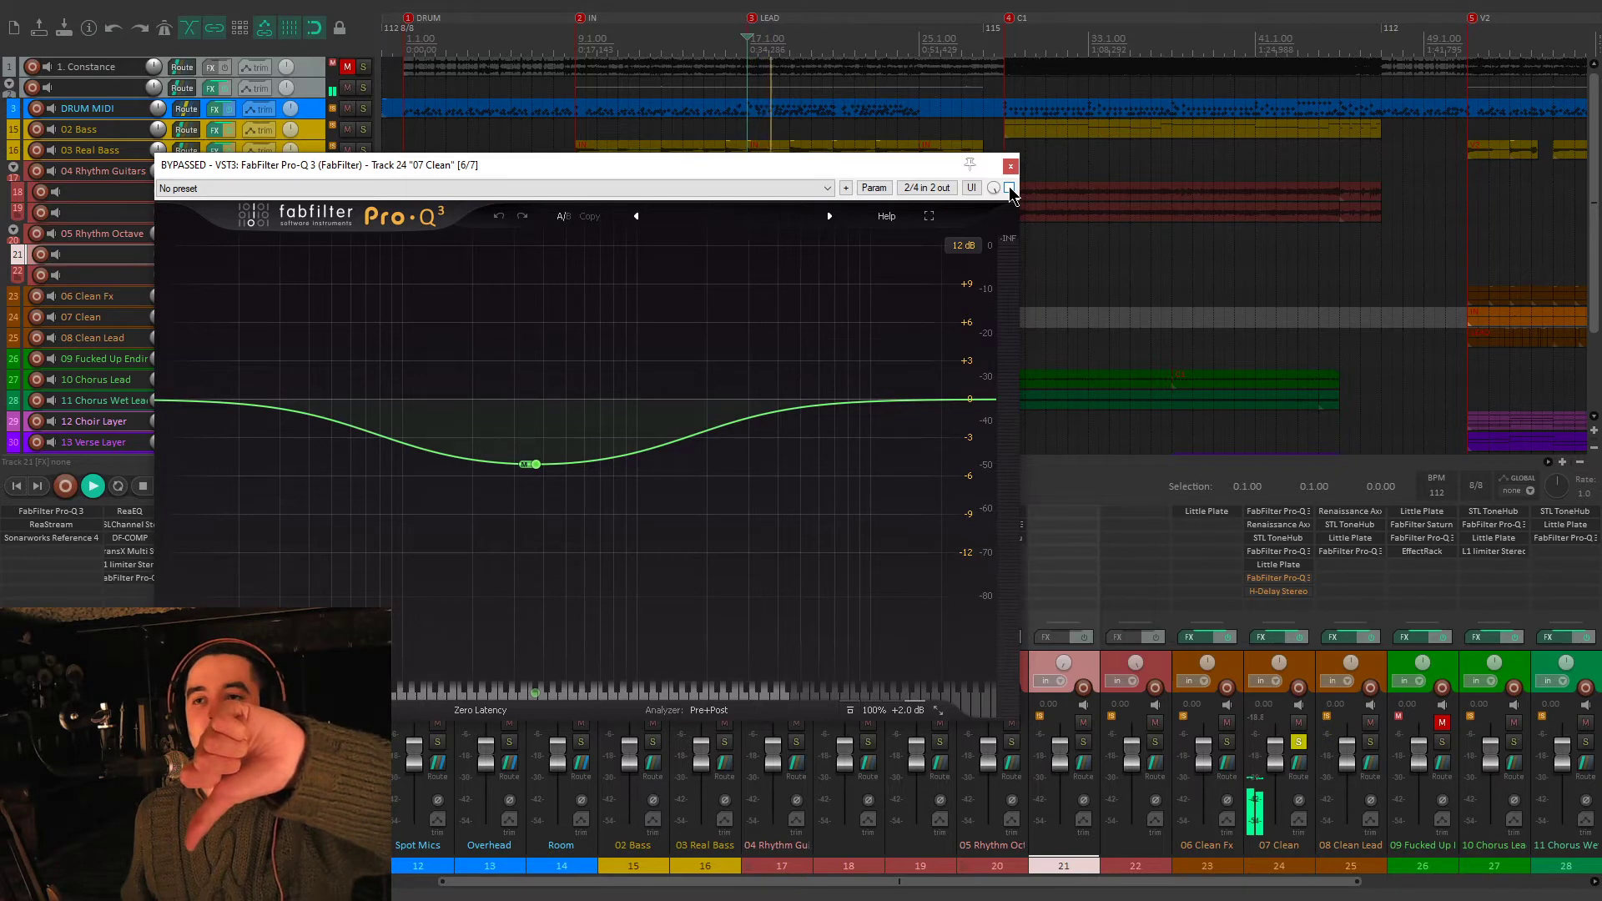
left_click(1009, 189)
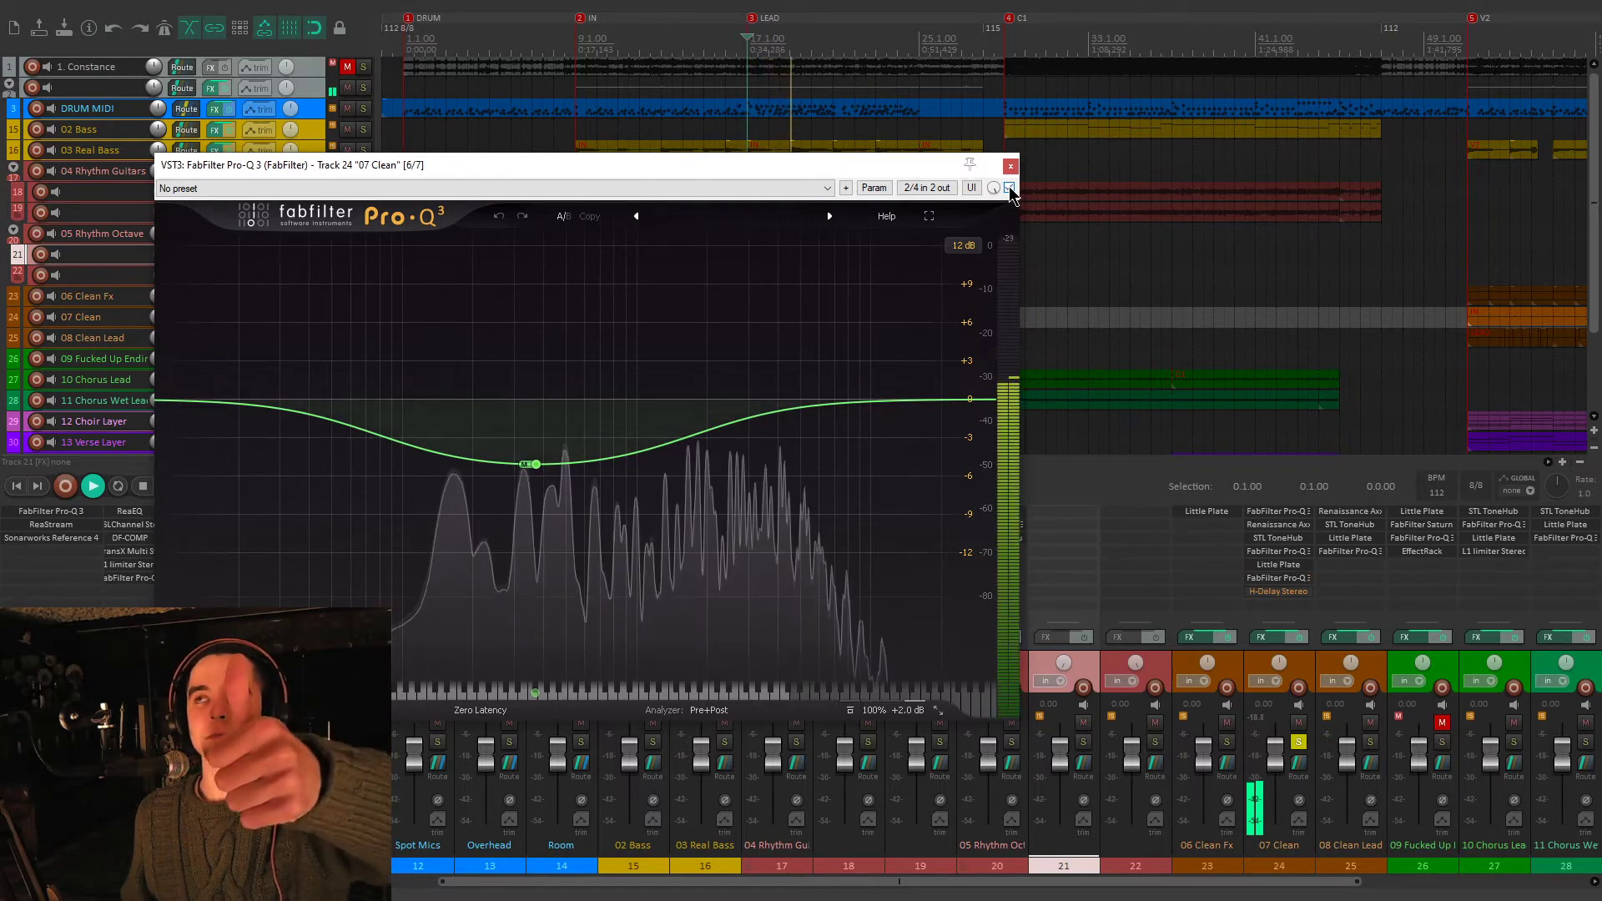
left_click(1010, 188)
left_click(1009, 188)
left_click(1010, 189)
left_click(1009, 188)
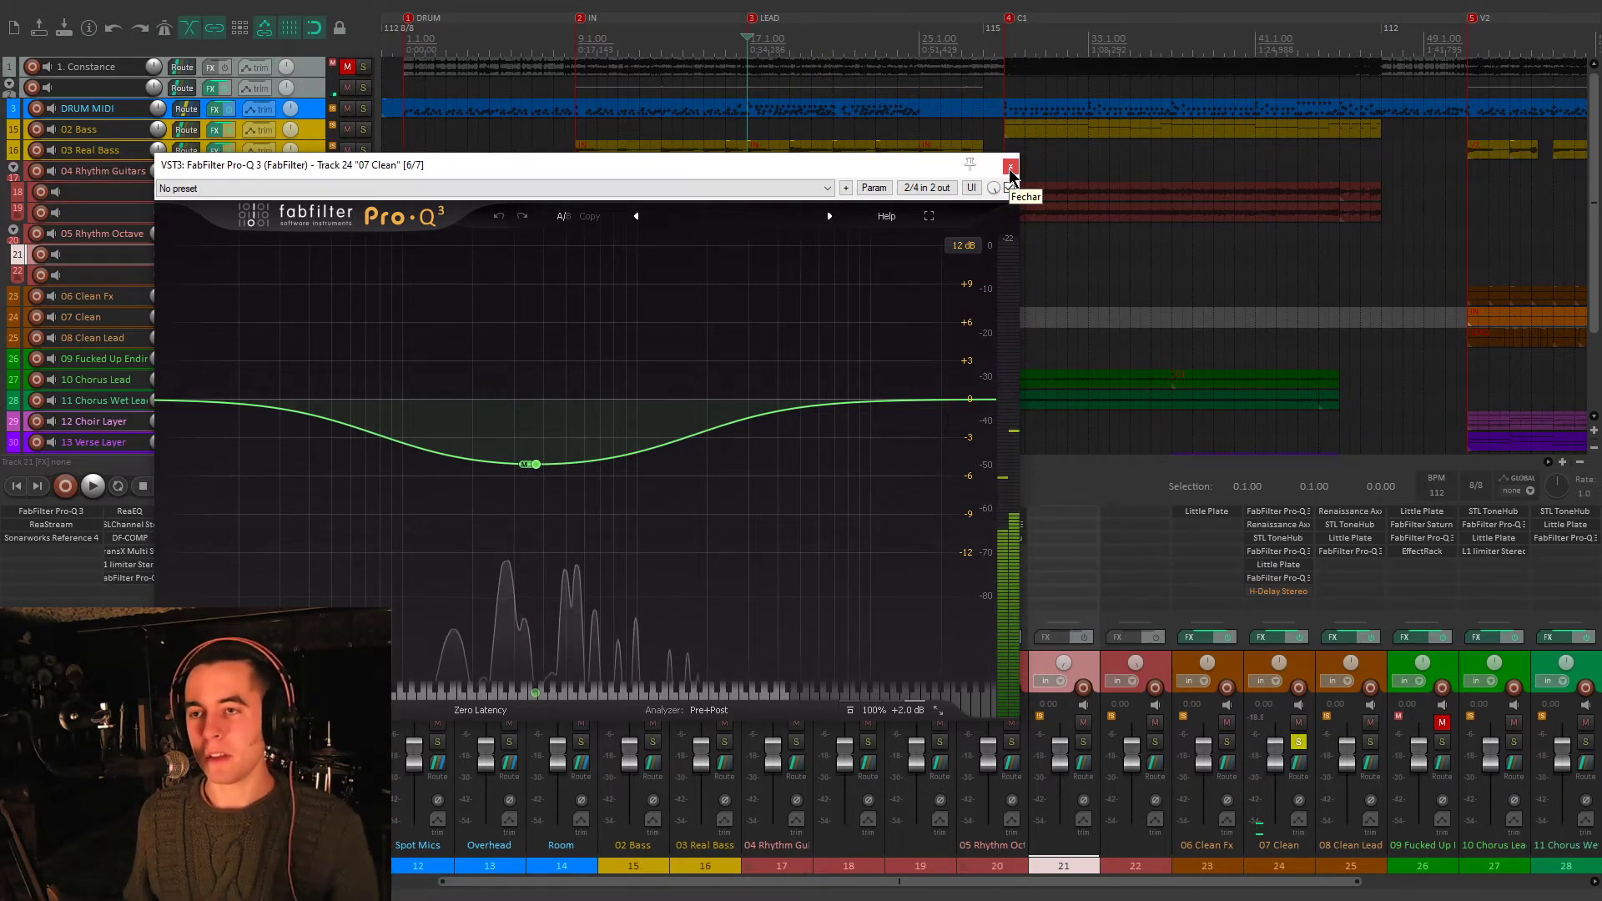
left_click(1009, 167)
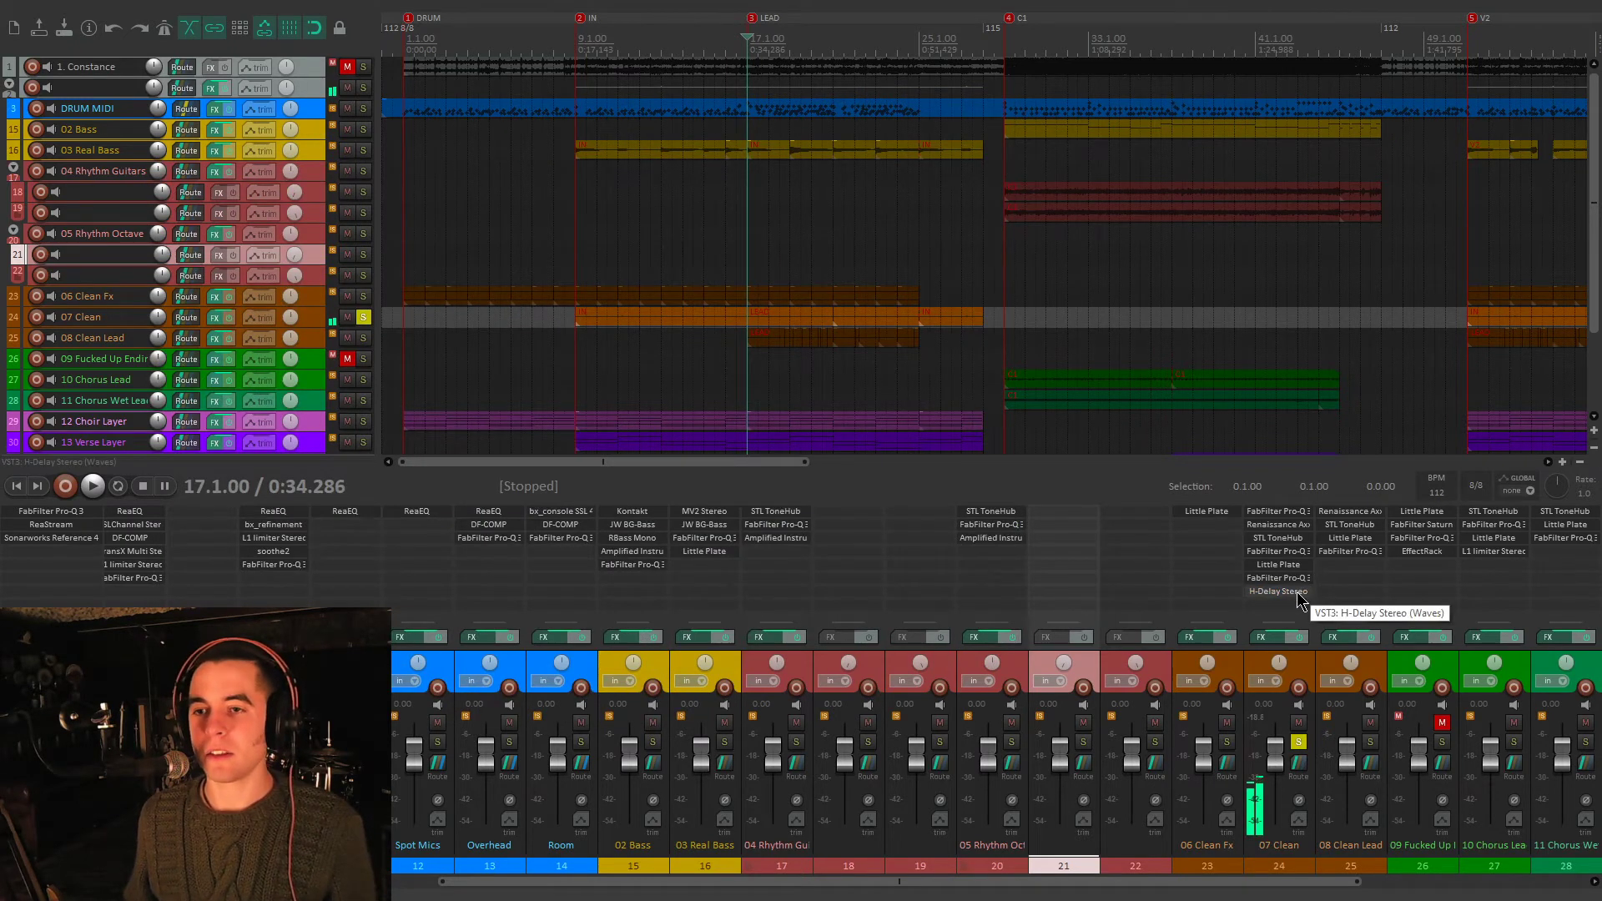
- Enable and open H-Delay Stereo on 07 Clean and play the track from the LEAD marker
left_click(1295, 592)
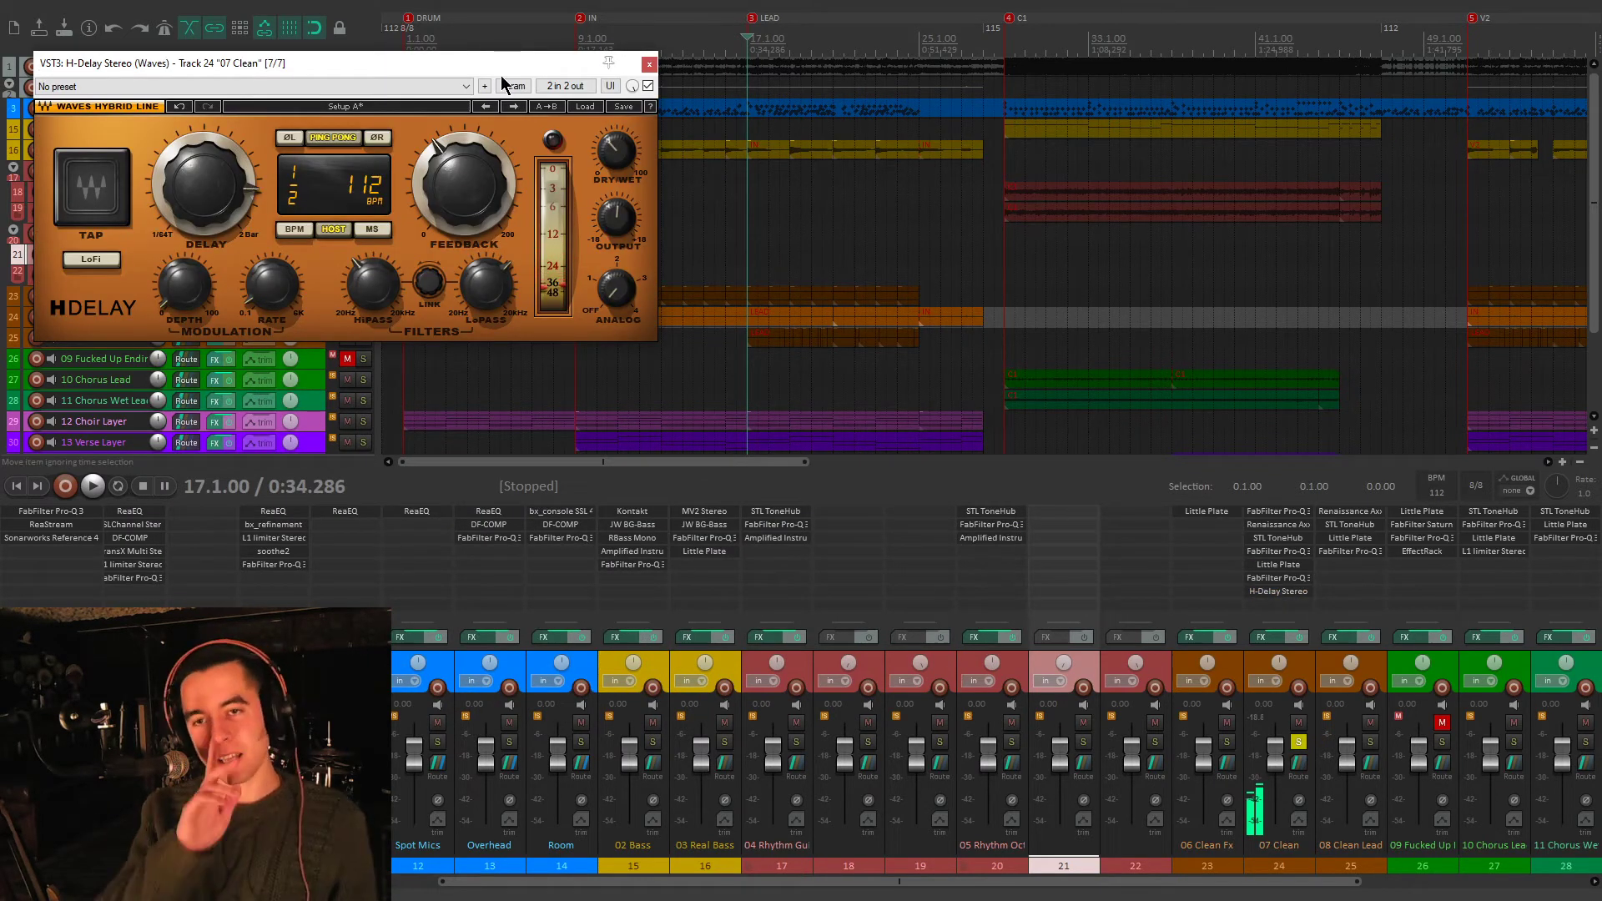
mouse_move(373, 285)
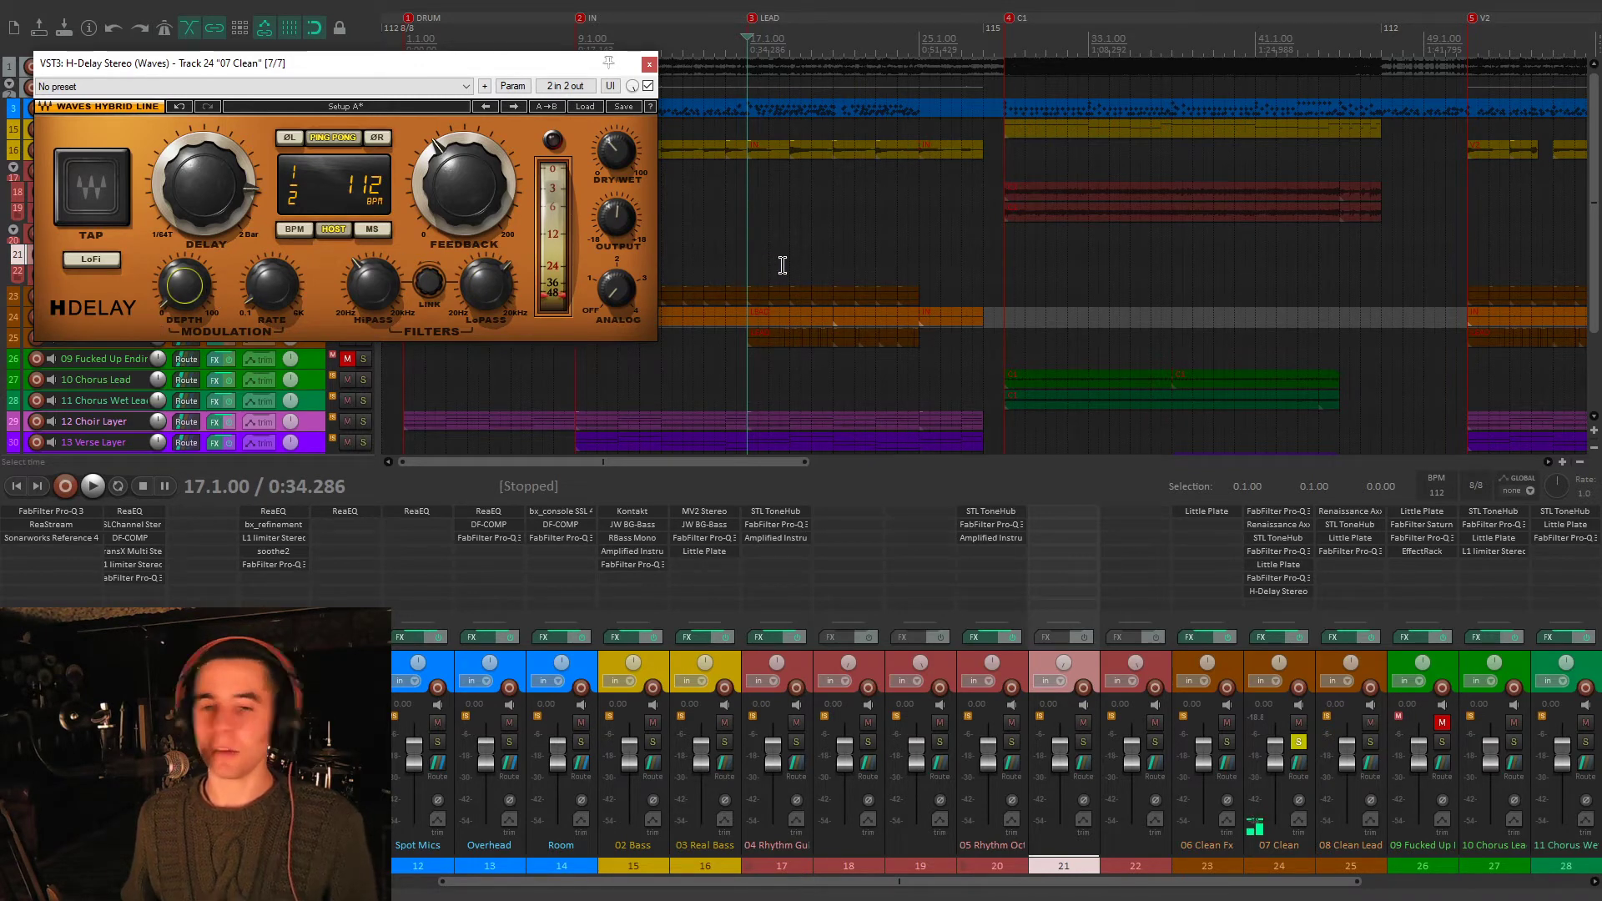
key("space")
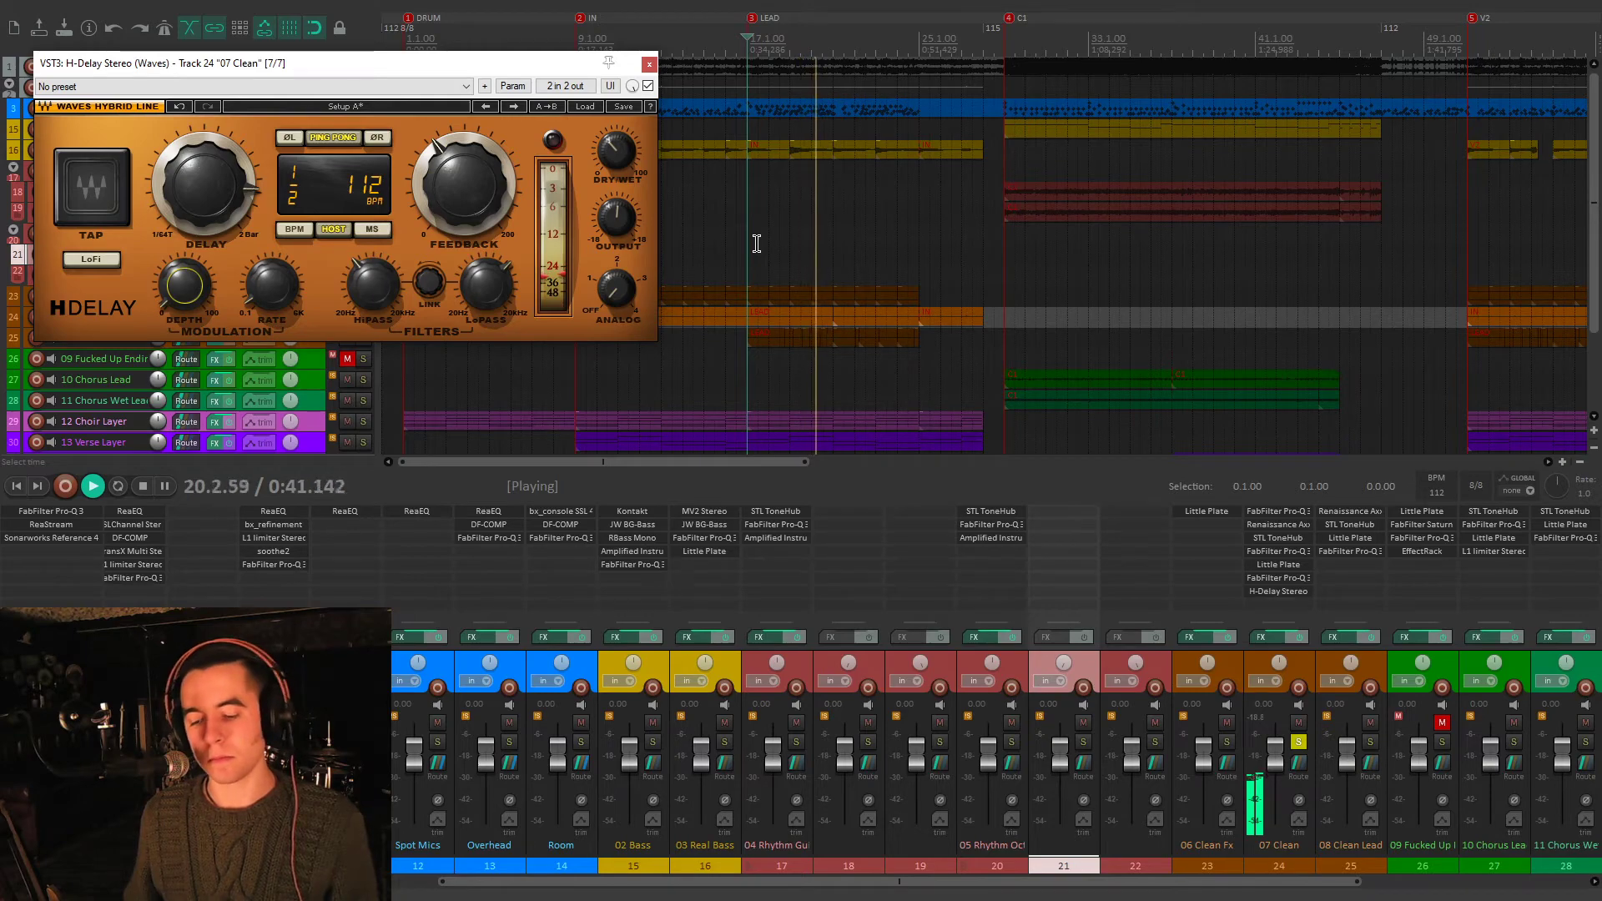
- Unsolo 07 Clean and close H-Delay to hear the full mix, and return the stopped playback to the project start
left_click(1298, 741)
left_click(649, 63)
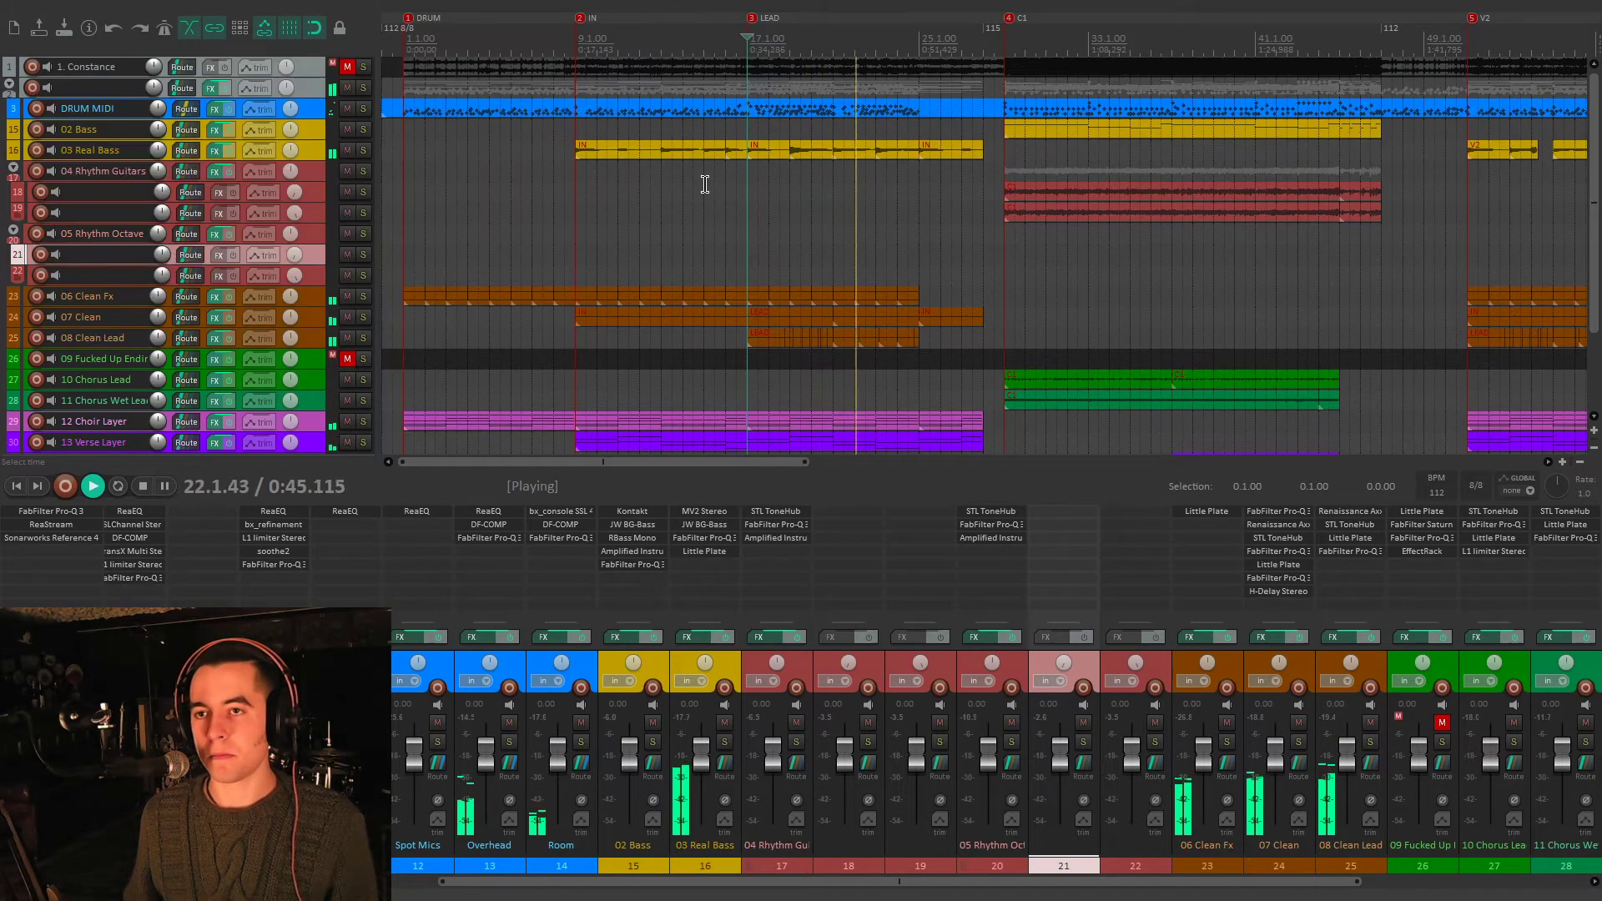
scroll(746, 262, "down", 2)
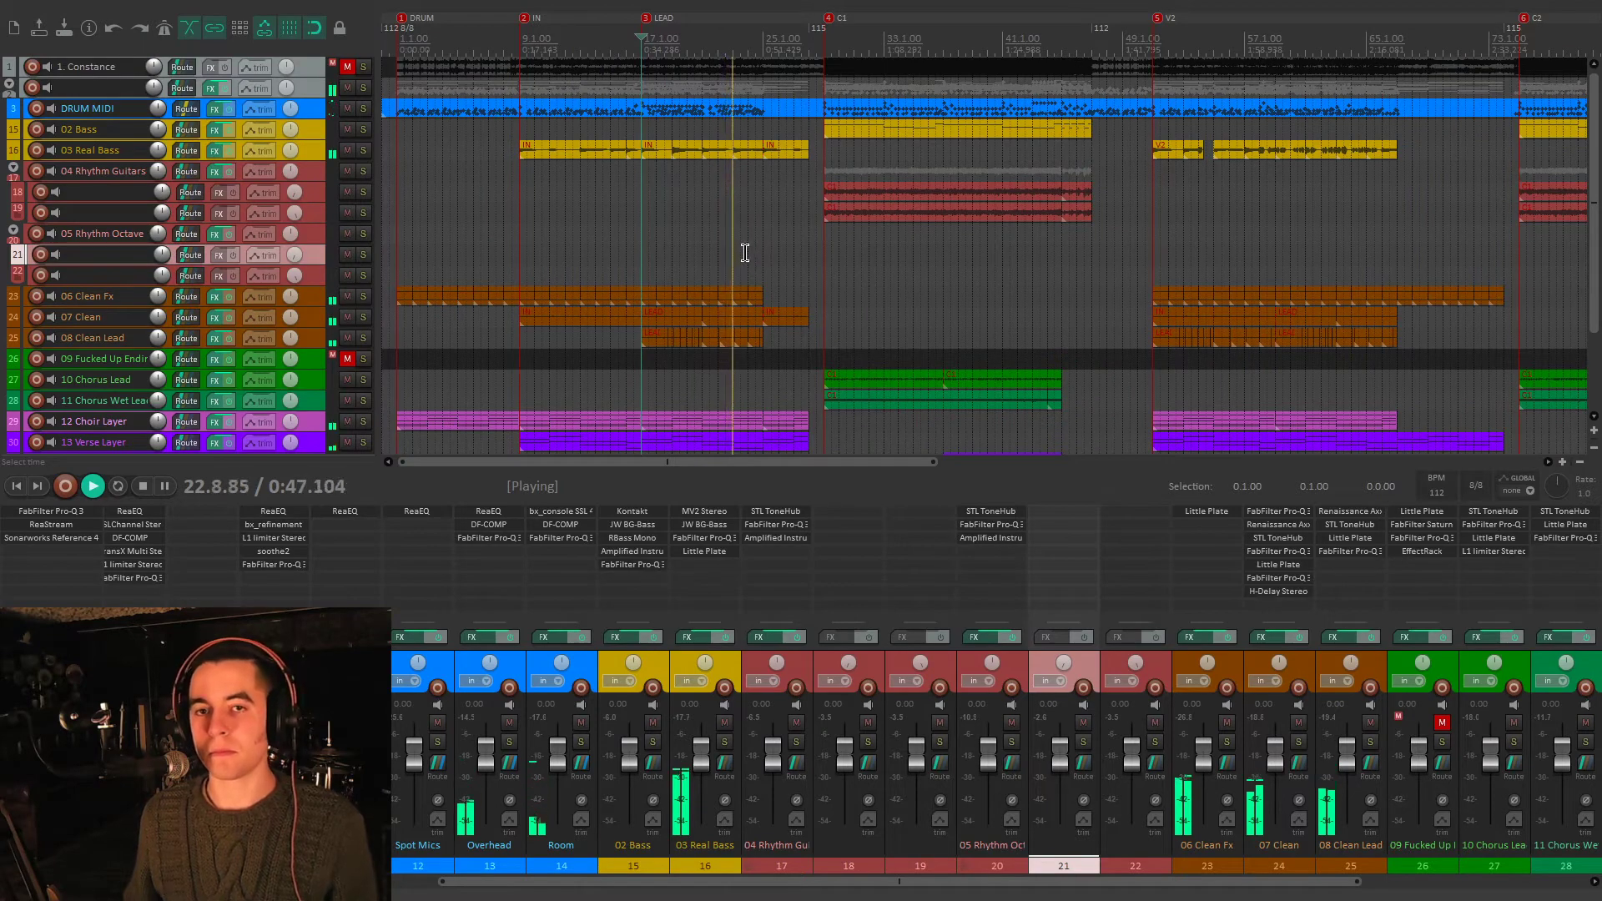
key("space")
key("Home")
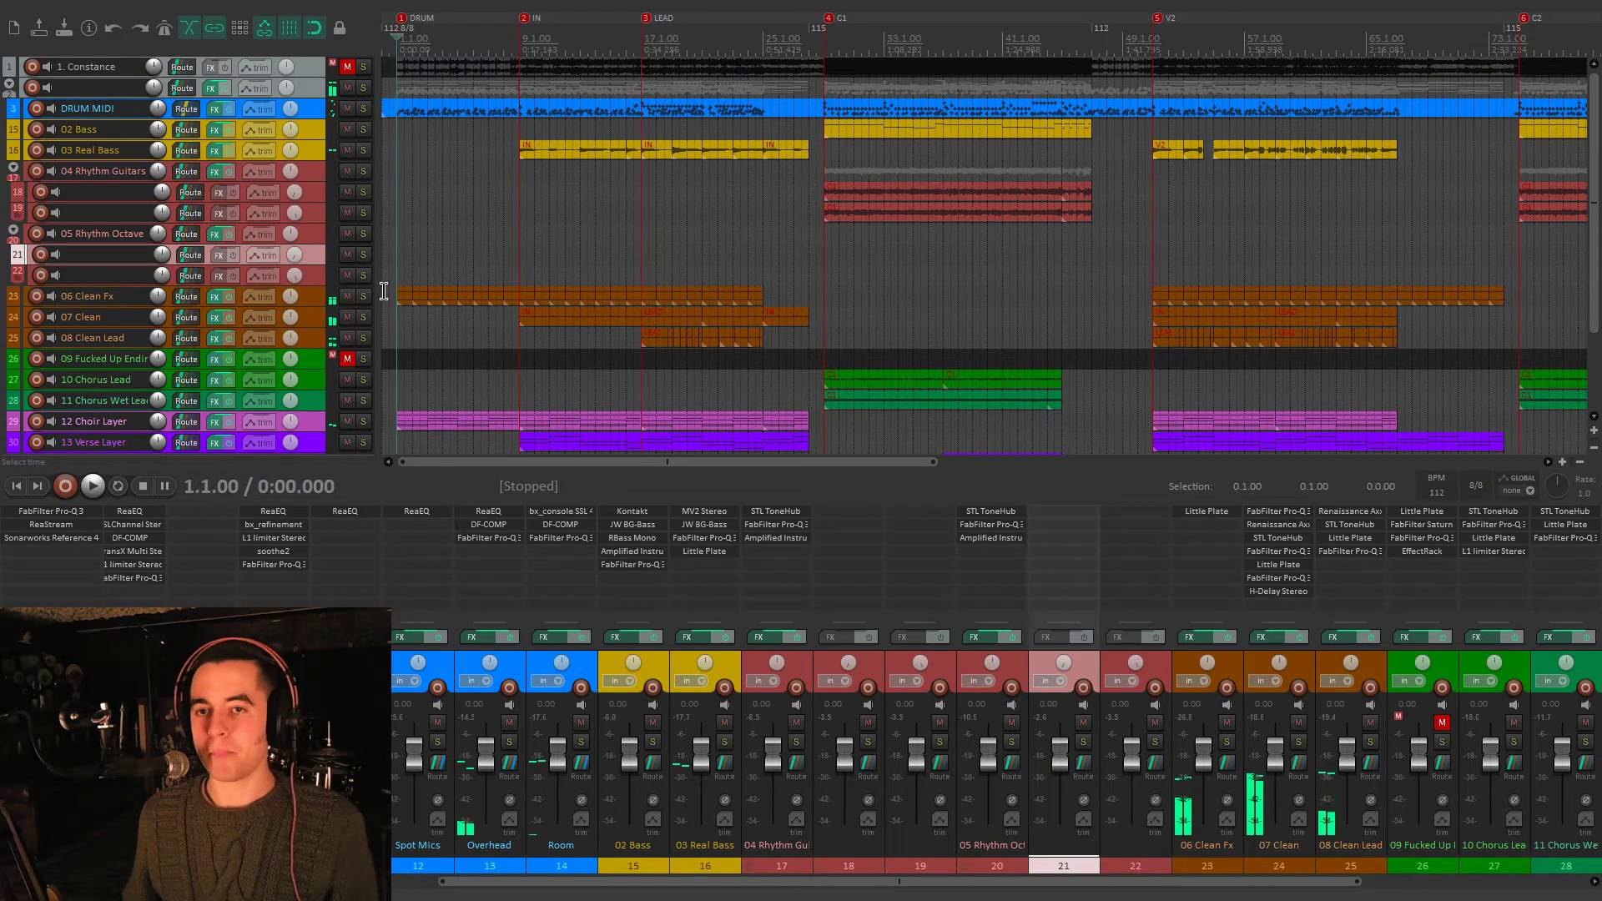
- Solo 06 Clean Fx, play it from the start with its FX chain disabled, and stop playback
left_click(364, 296)
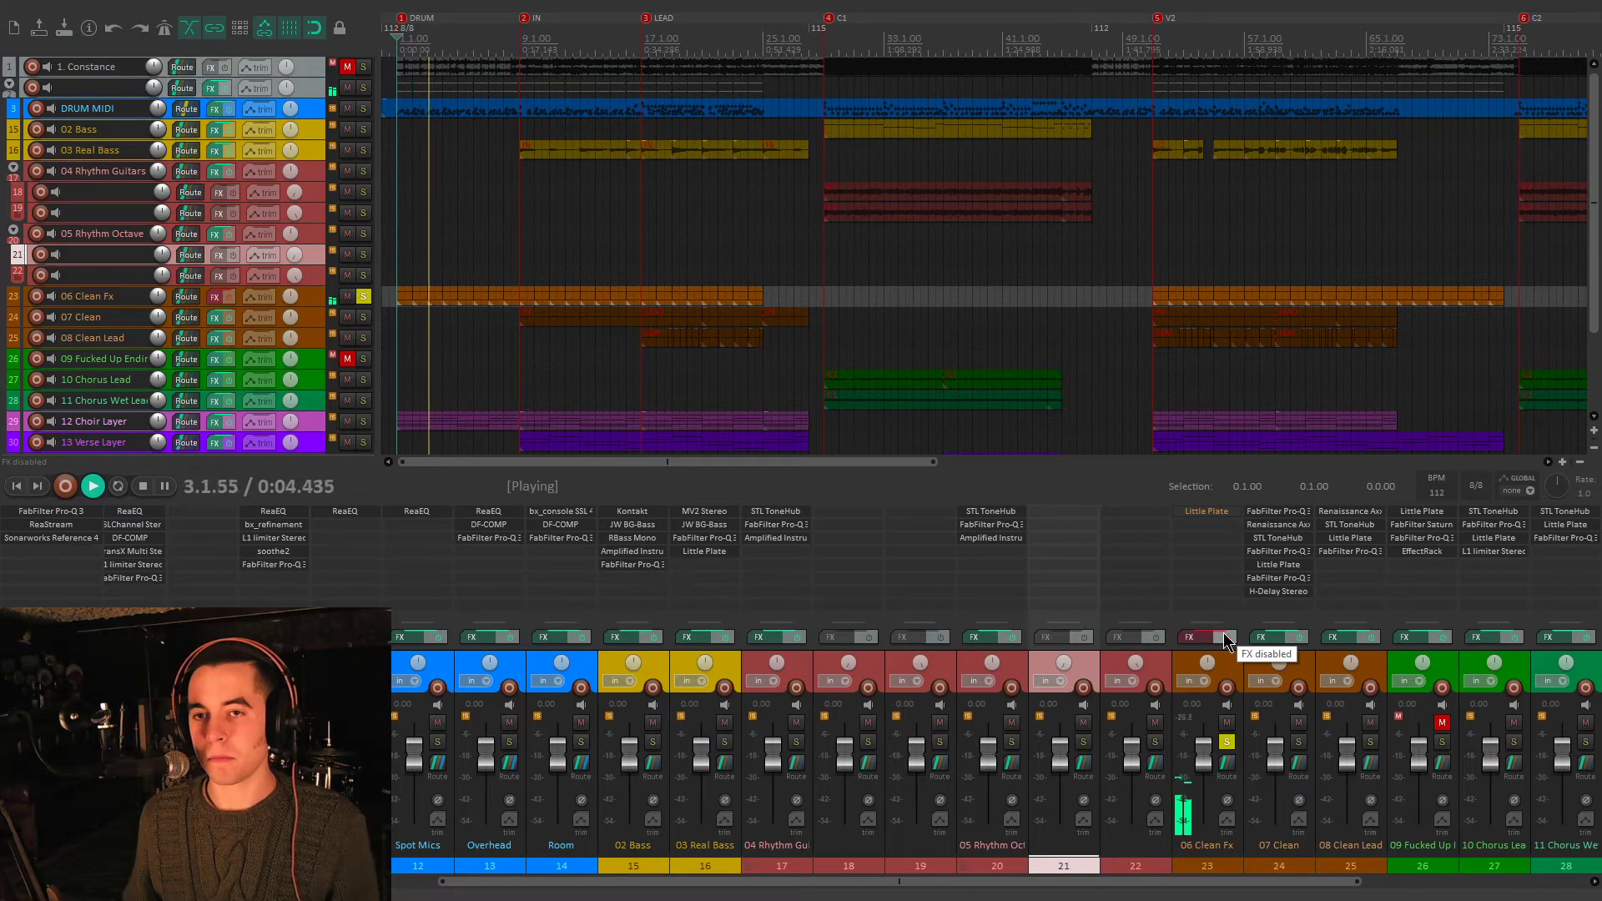
scroll(191, 251, "up", 3)
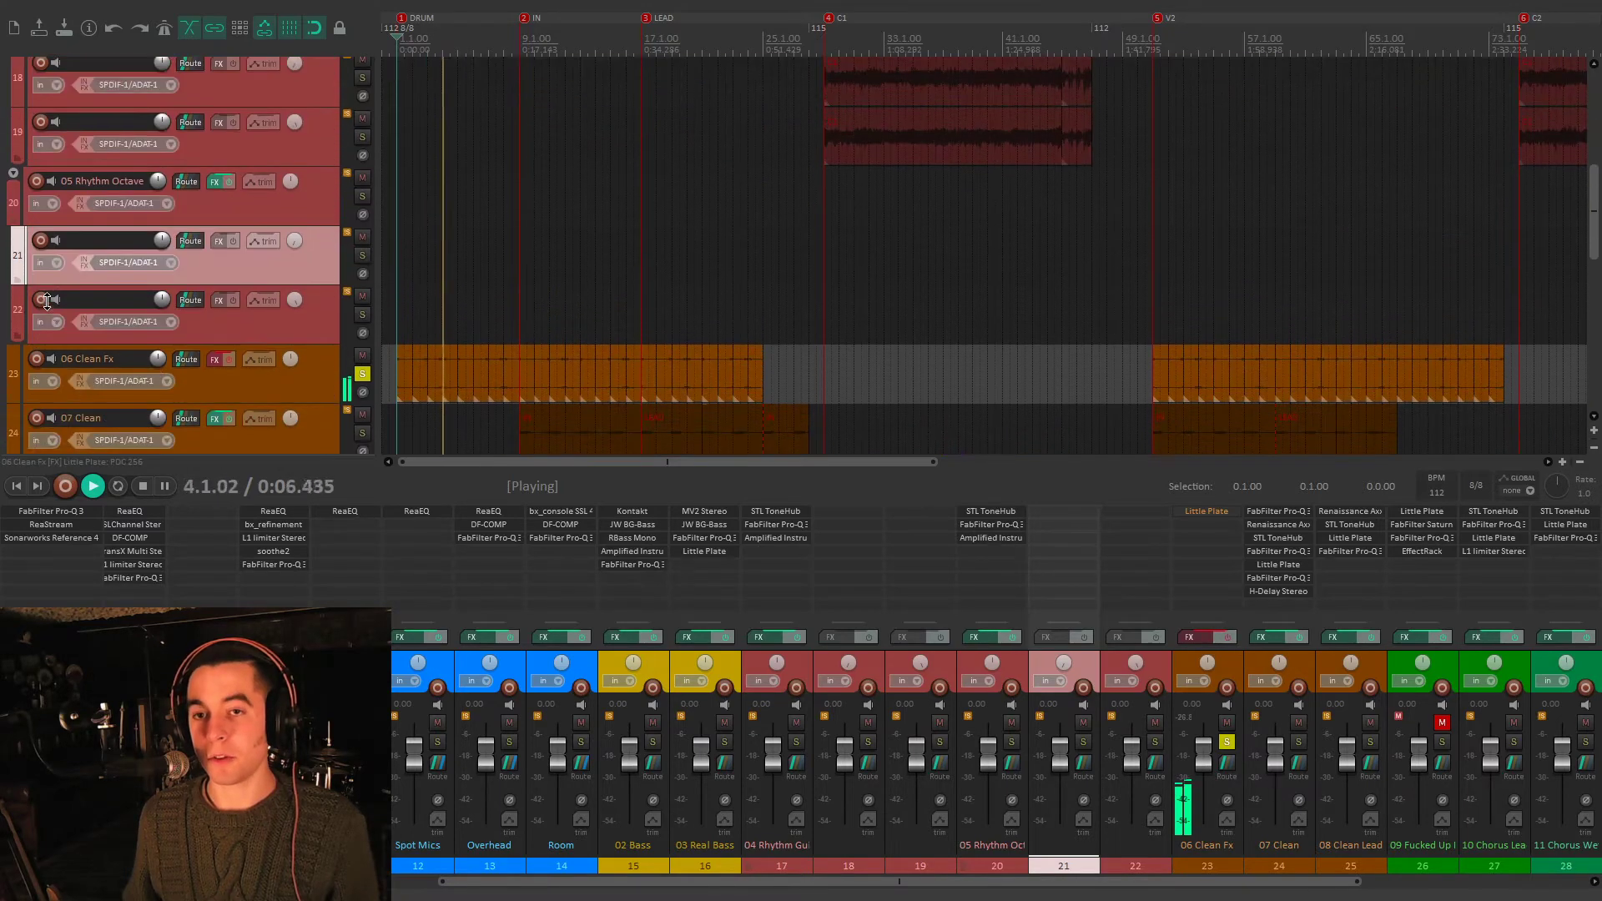
scroll(191, 277, "down", 1)
scroll(708, 274, "up", 5)
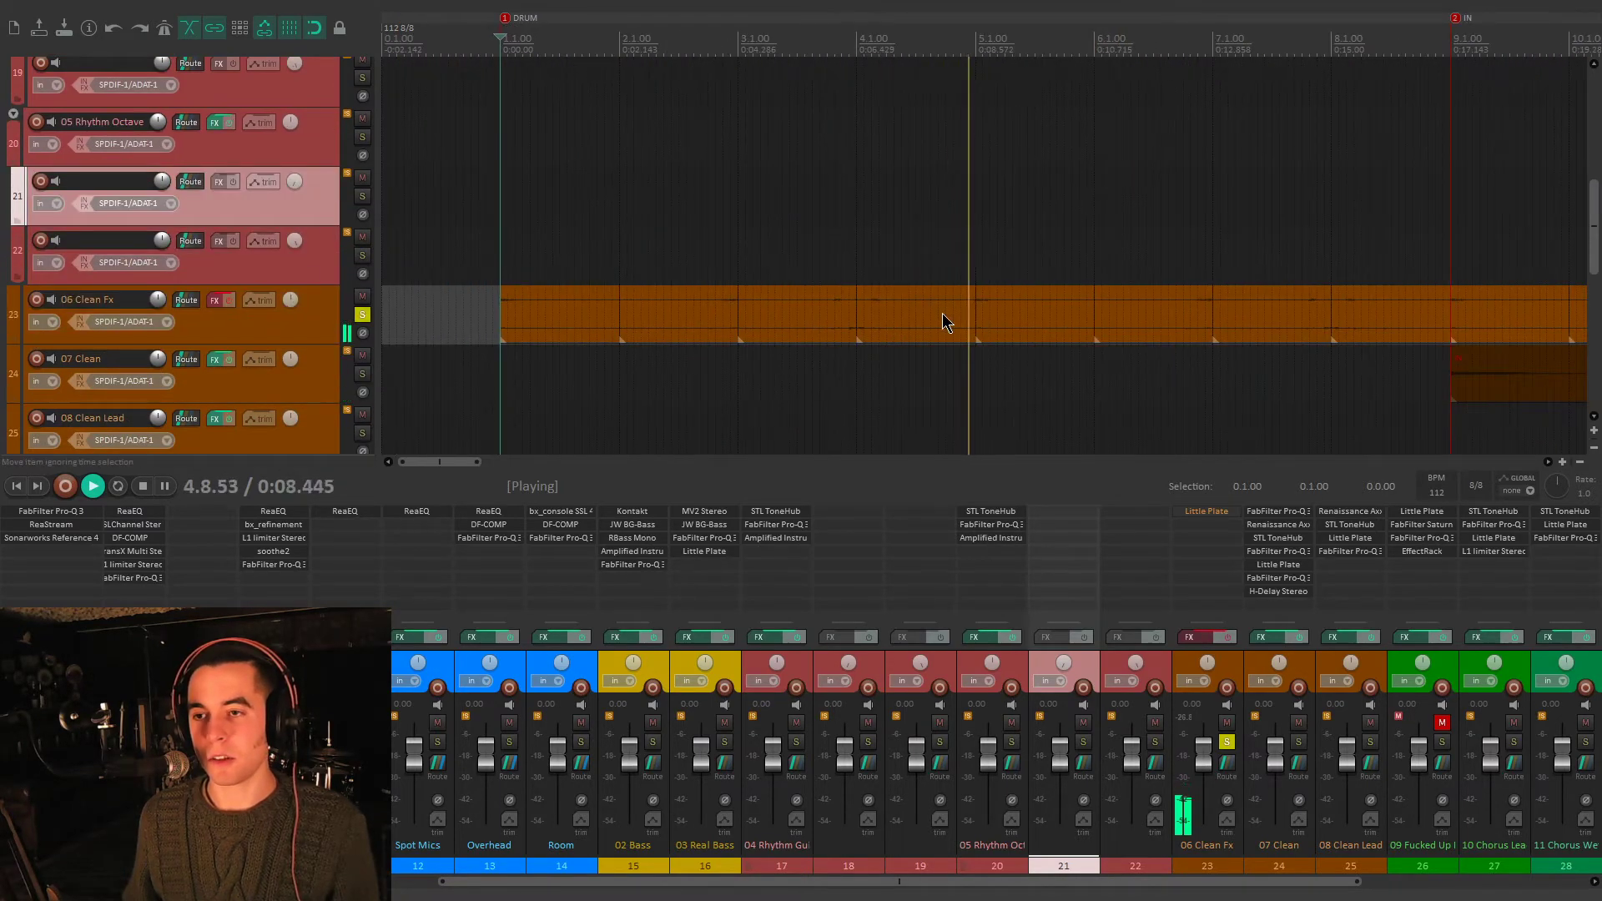
key("space")
- Re-enable the FX chain of 06 Clean Fx, and open and close its Little Plate window
left_click(1227, 637)
left_click(1207, 511)
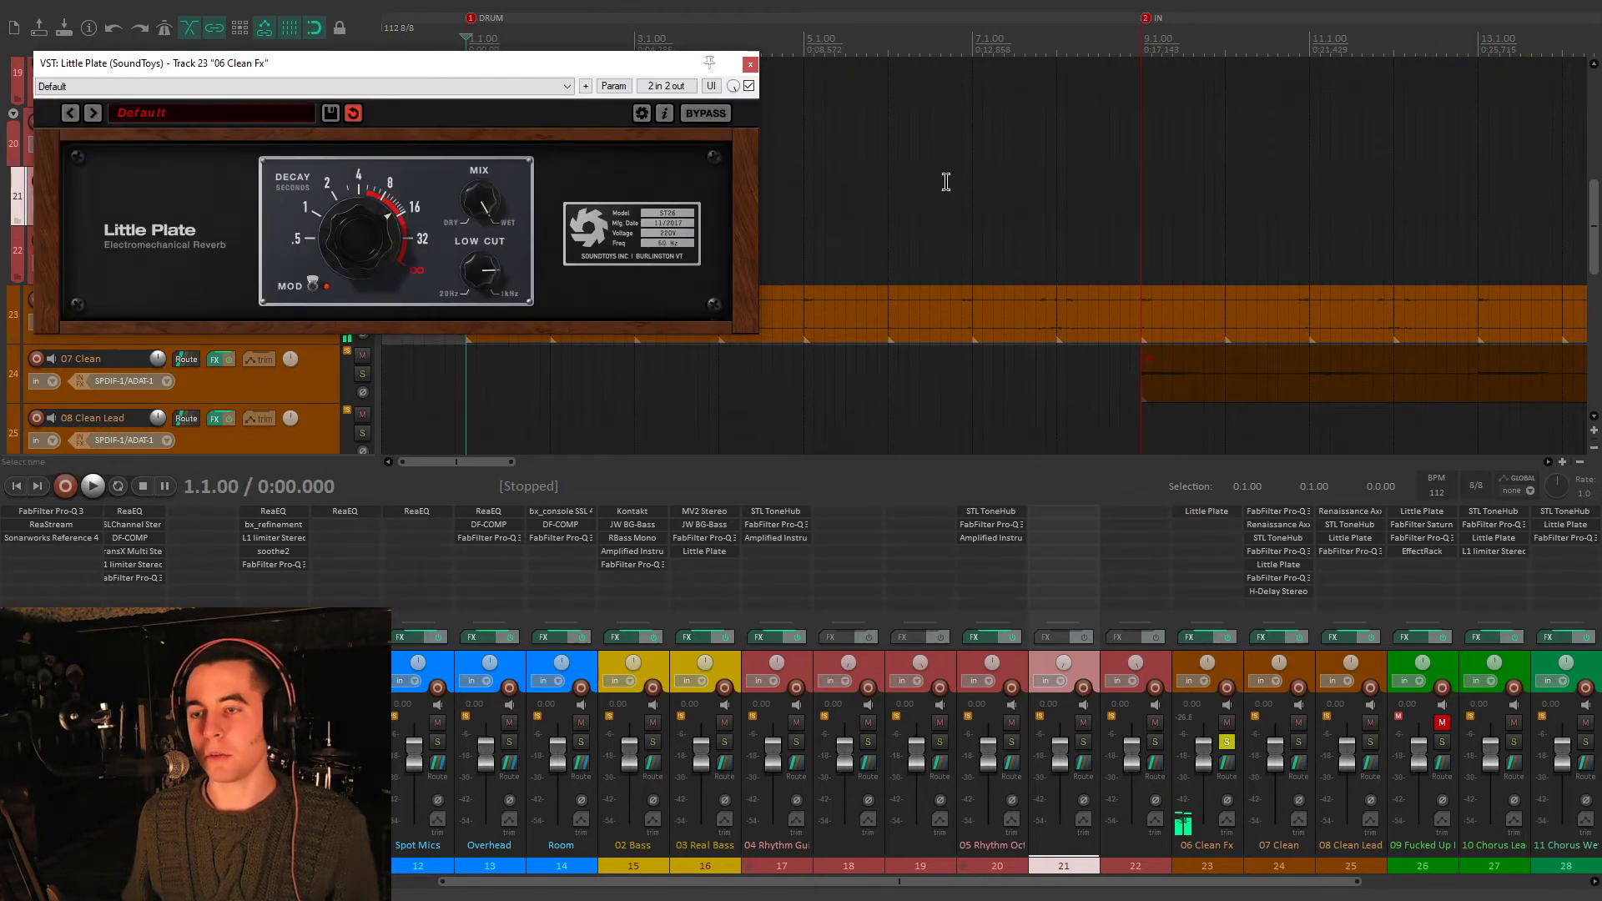
left_click(750, 64)
- Play 06 Clean Fx from the start, select its items between bars 2 and 4, and select the track itself
key("space")
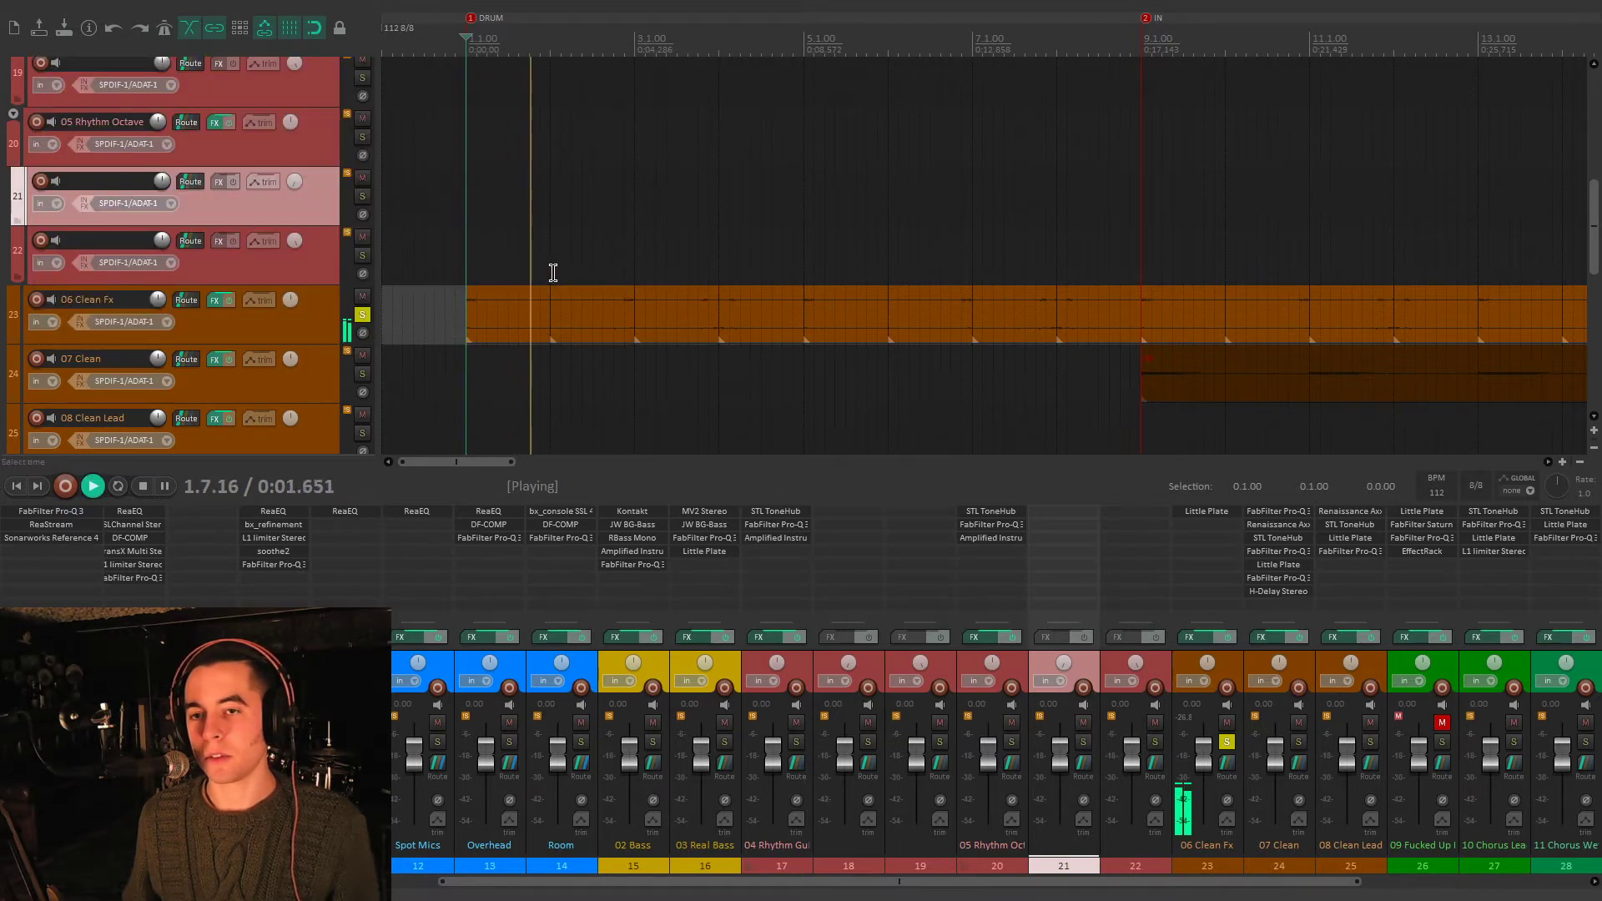
left_click_drag(598, 387, 599, 388)
left_click_drag(614, 266, 673, 386)
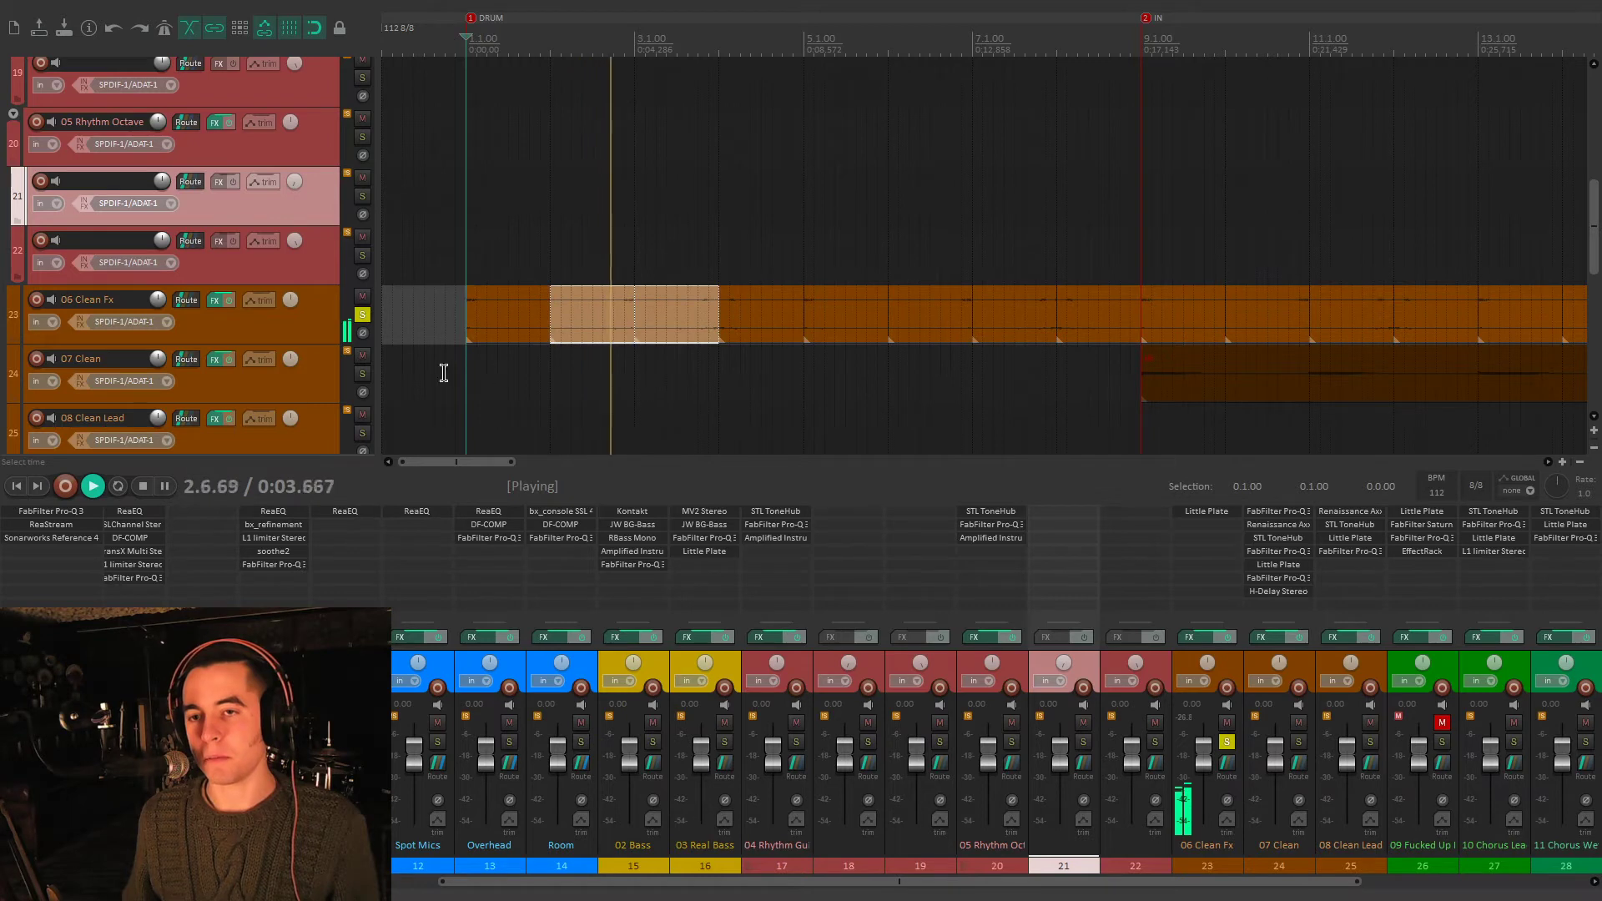
left_click(314, 323)
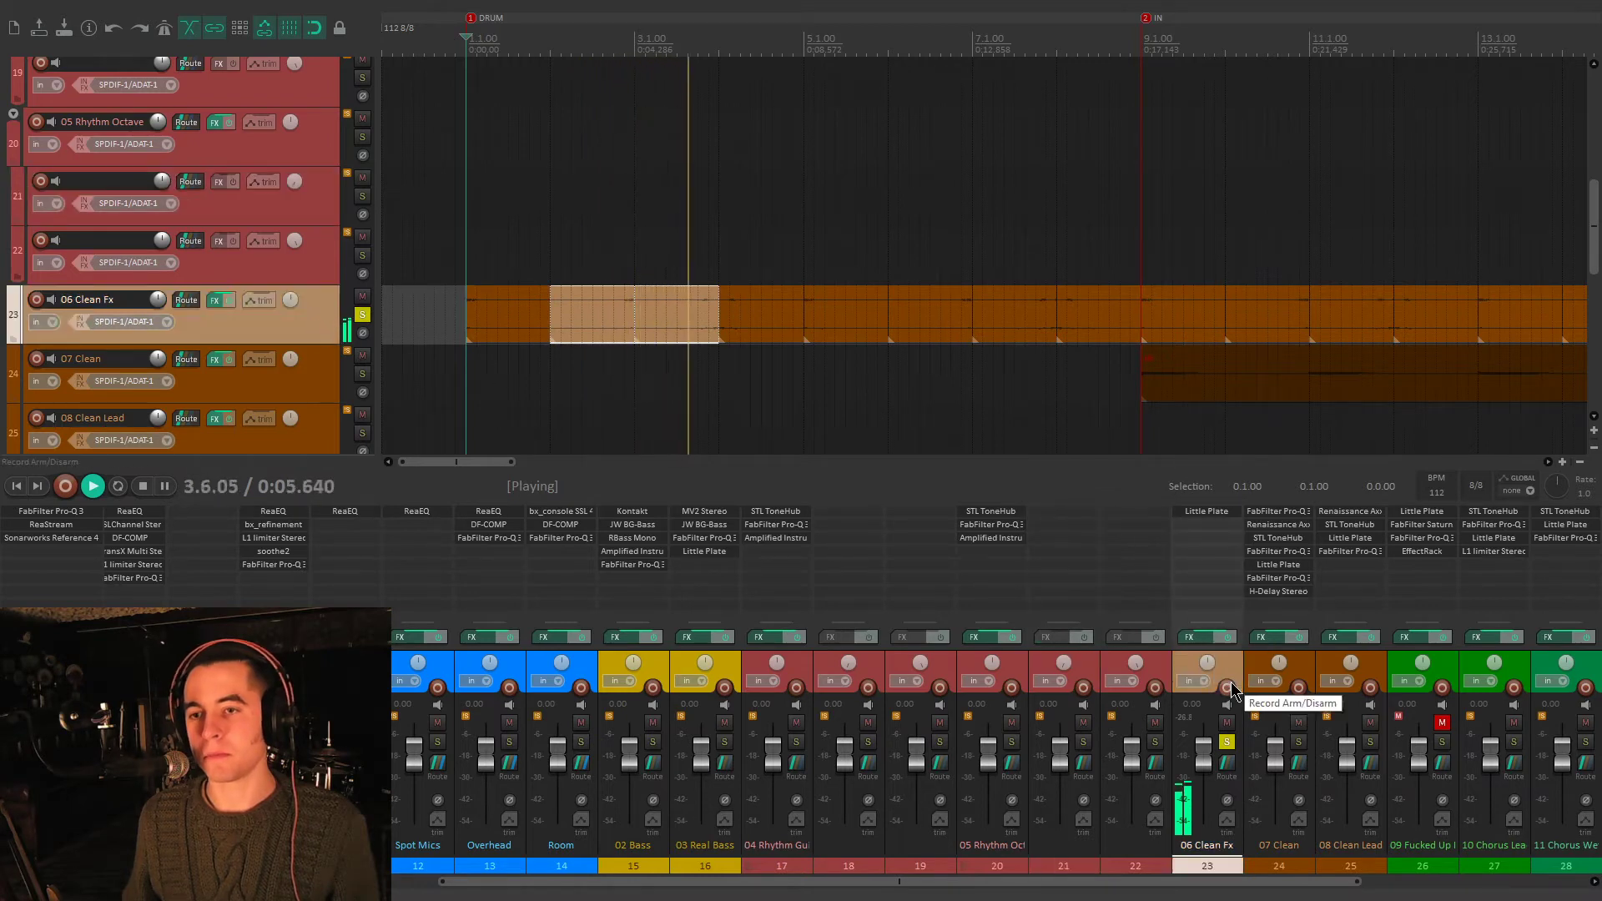
- Unsolo 06 Clean Fx during playback to hear it within the full mix
left_click(1229, 742)
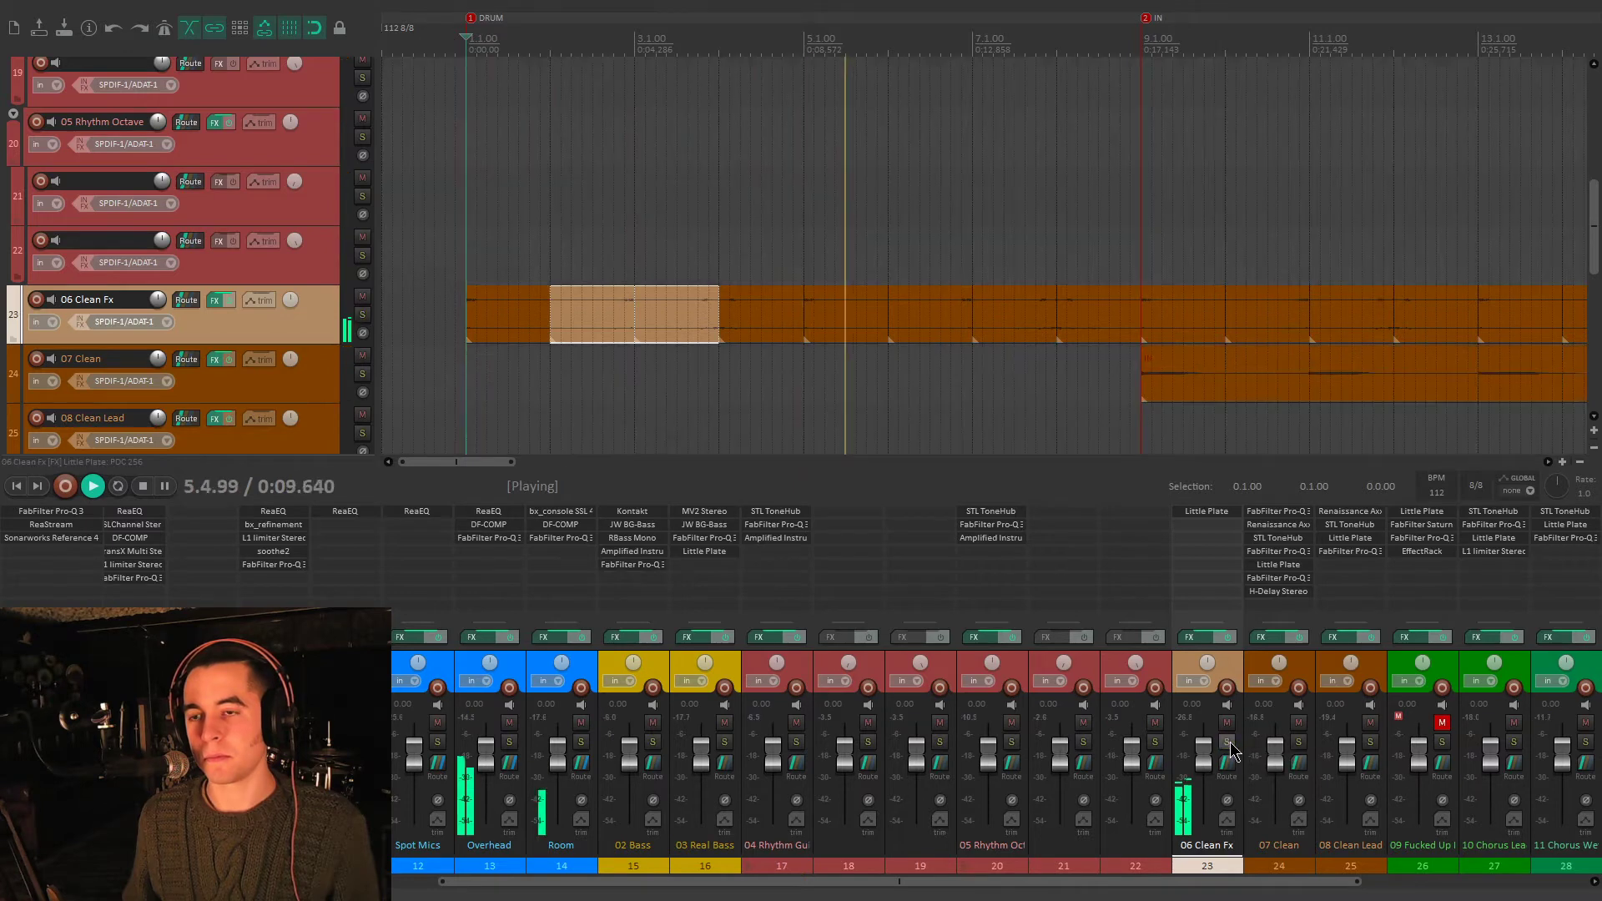
scroll(568, 359, "down", 2)
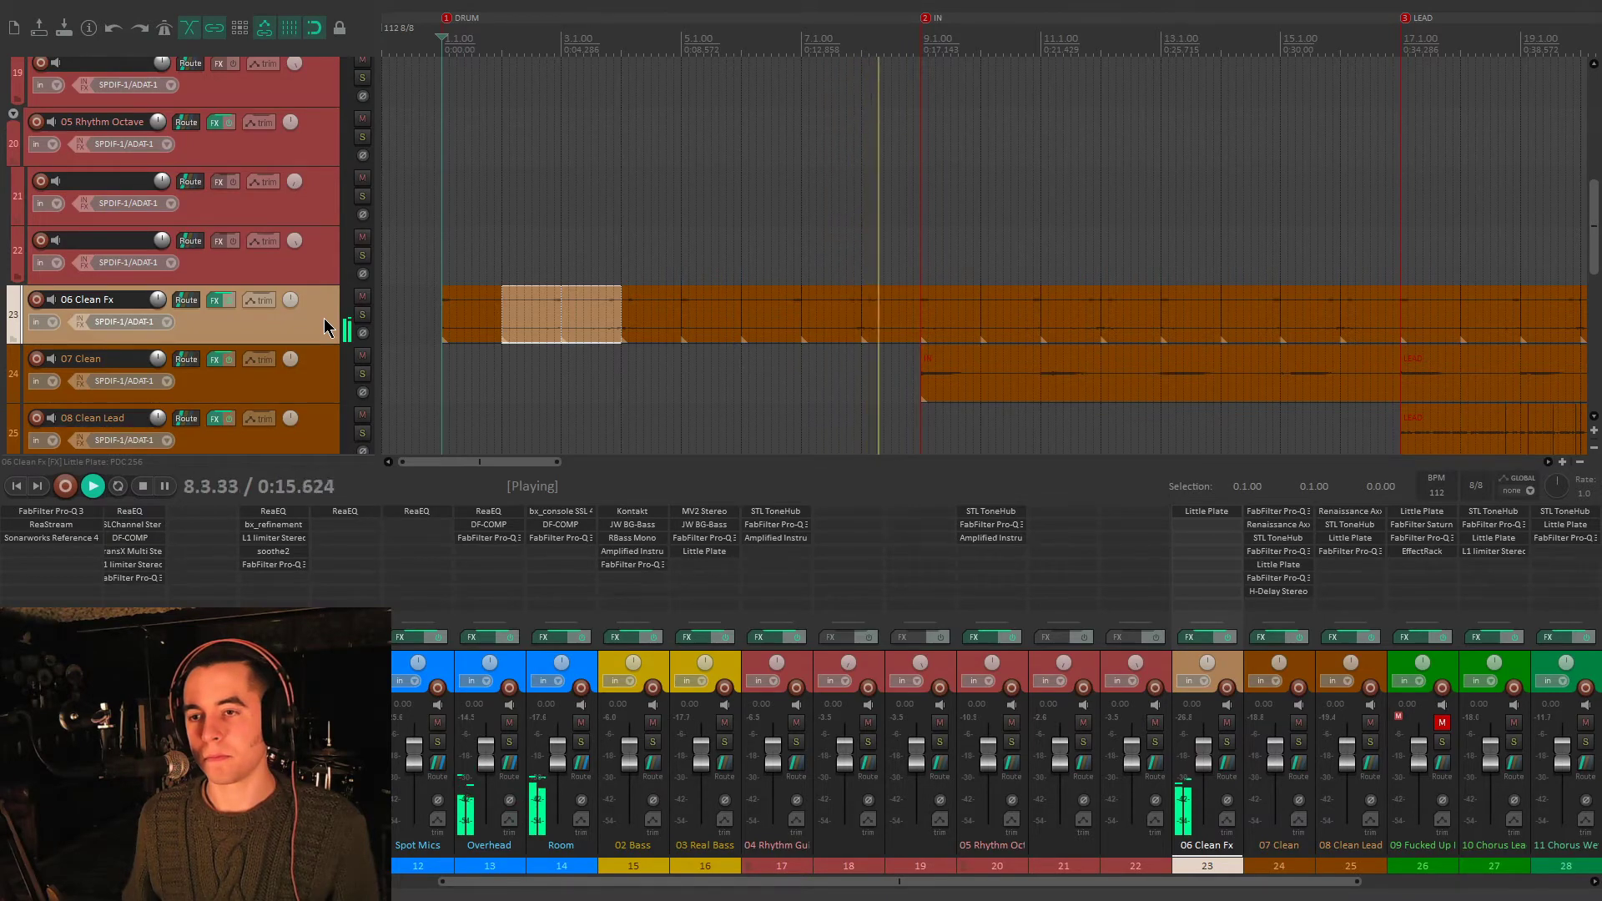
scroll(324, 317, "down", 1)
scroll(720, 376, "down", 2)
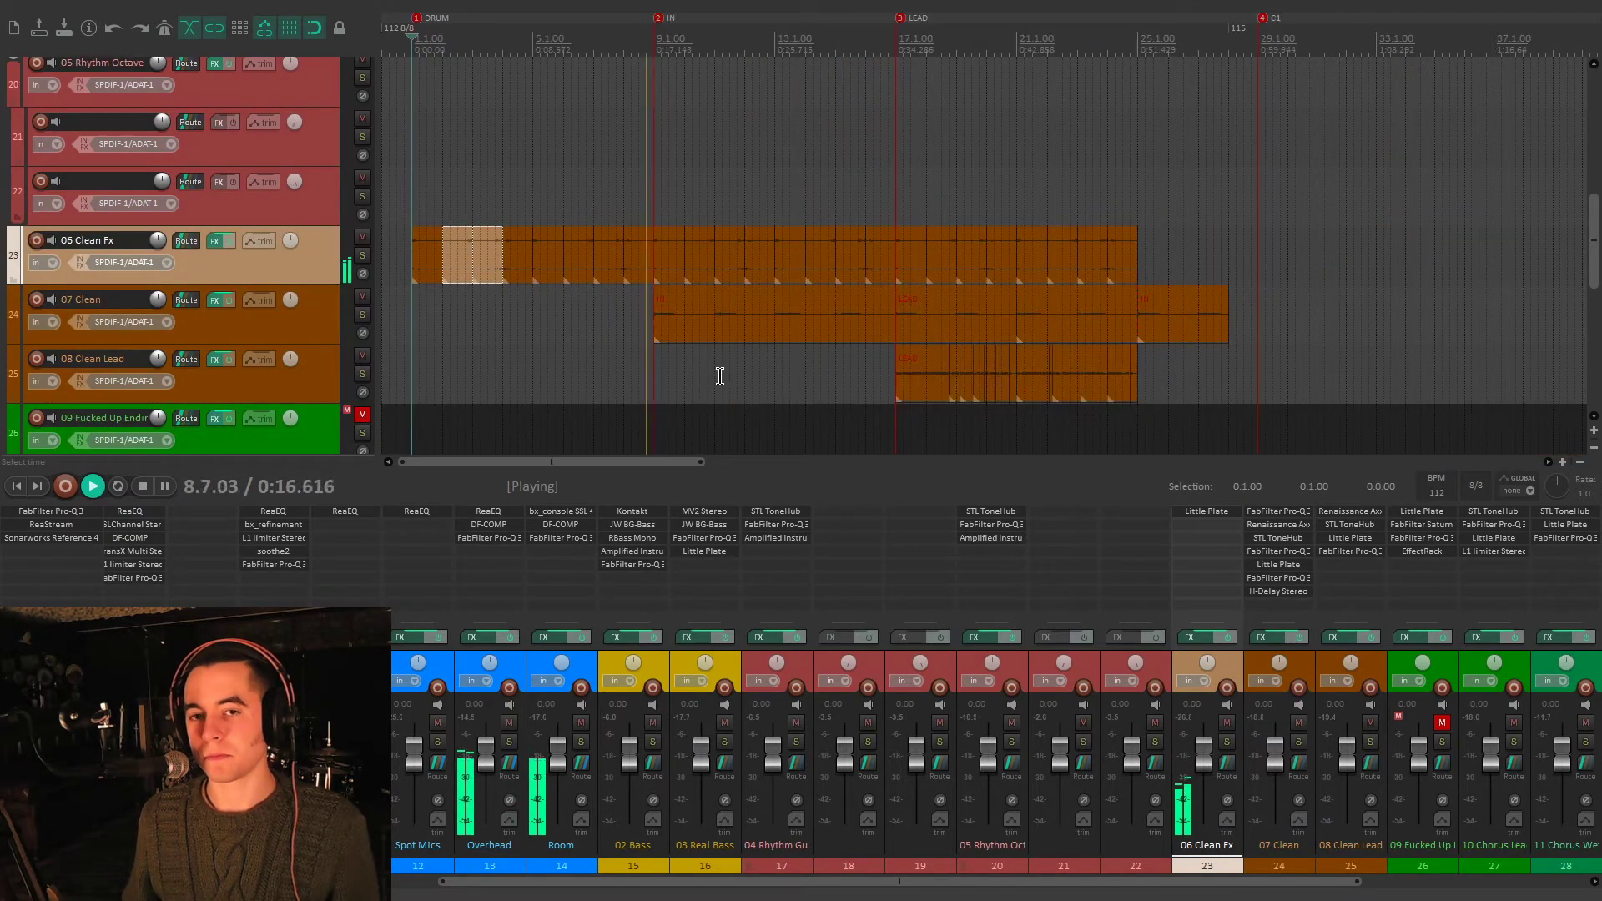
- Stop playback, place the edit cursor at the LEAD marker, and solo 08 Clean Lead to play it briefly from there
key("space")
left_click(894, 431)
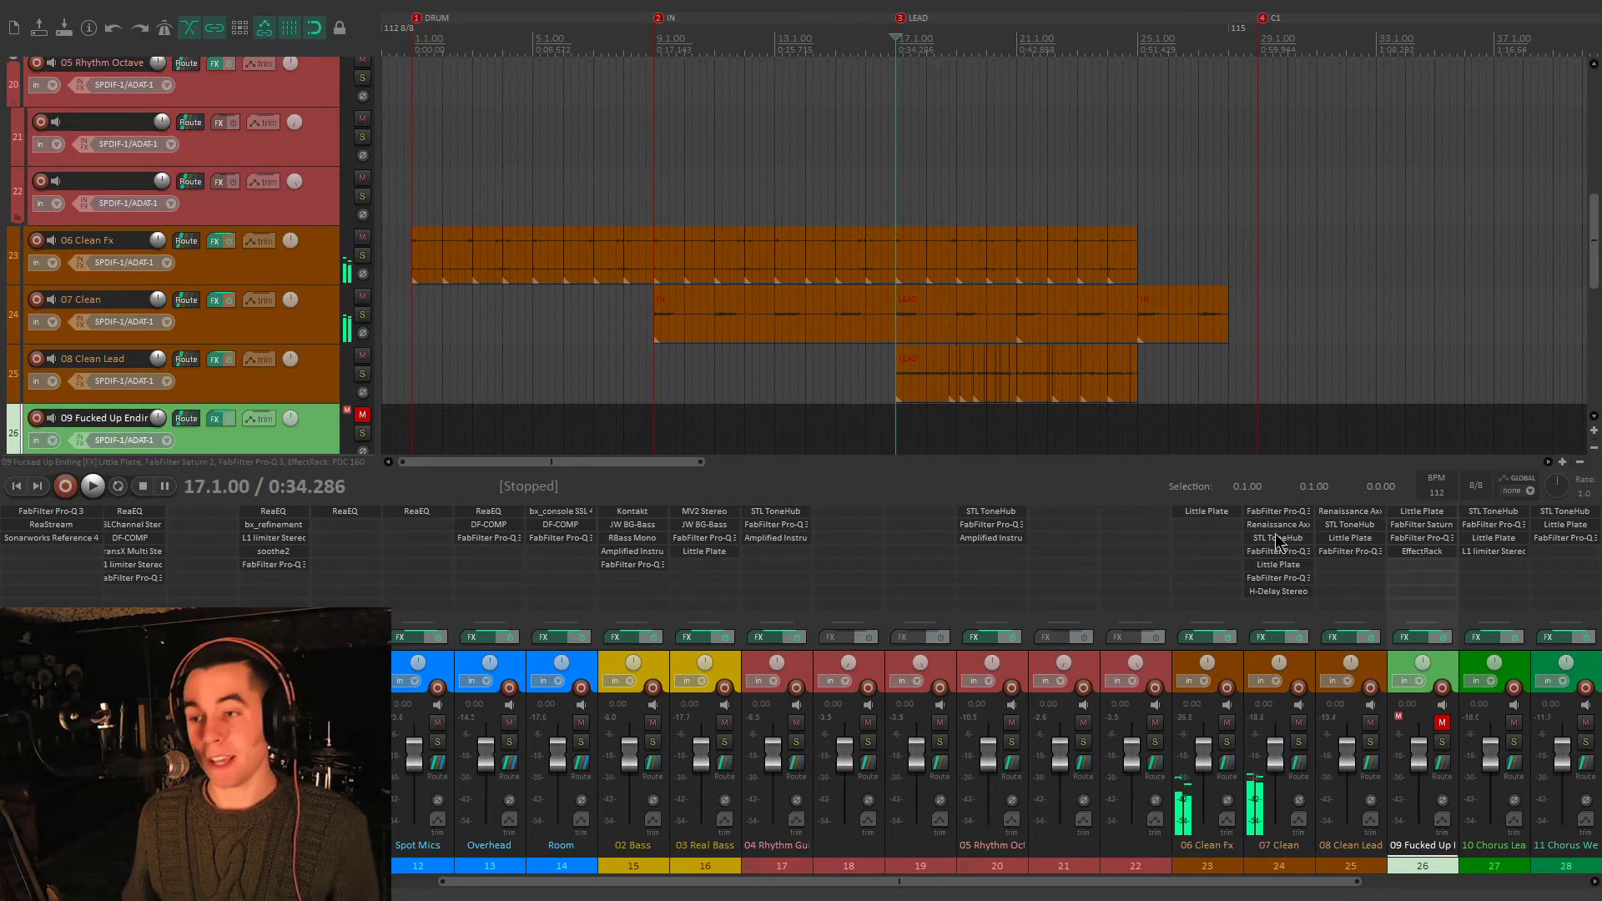
left_click(1370, 742)
scroll(1143, 392, "up", 5)
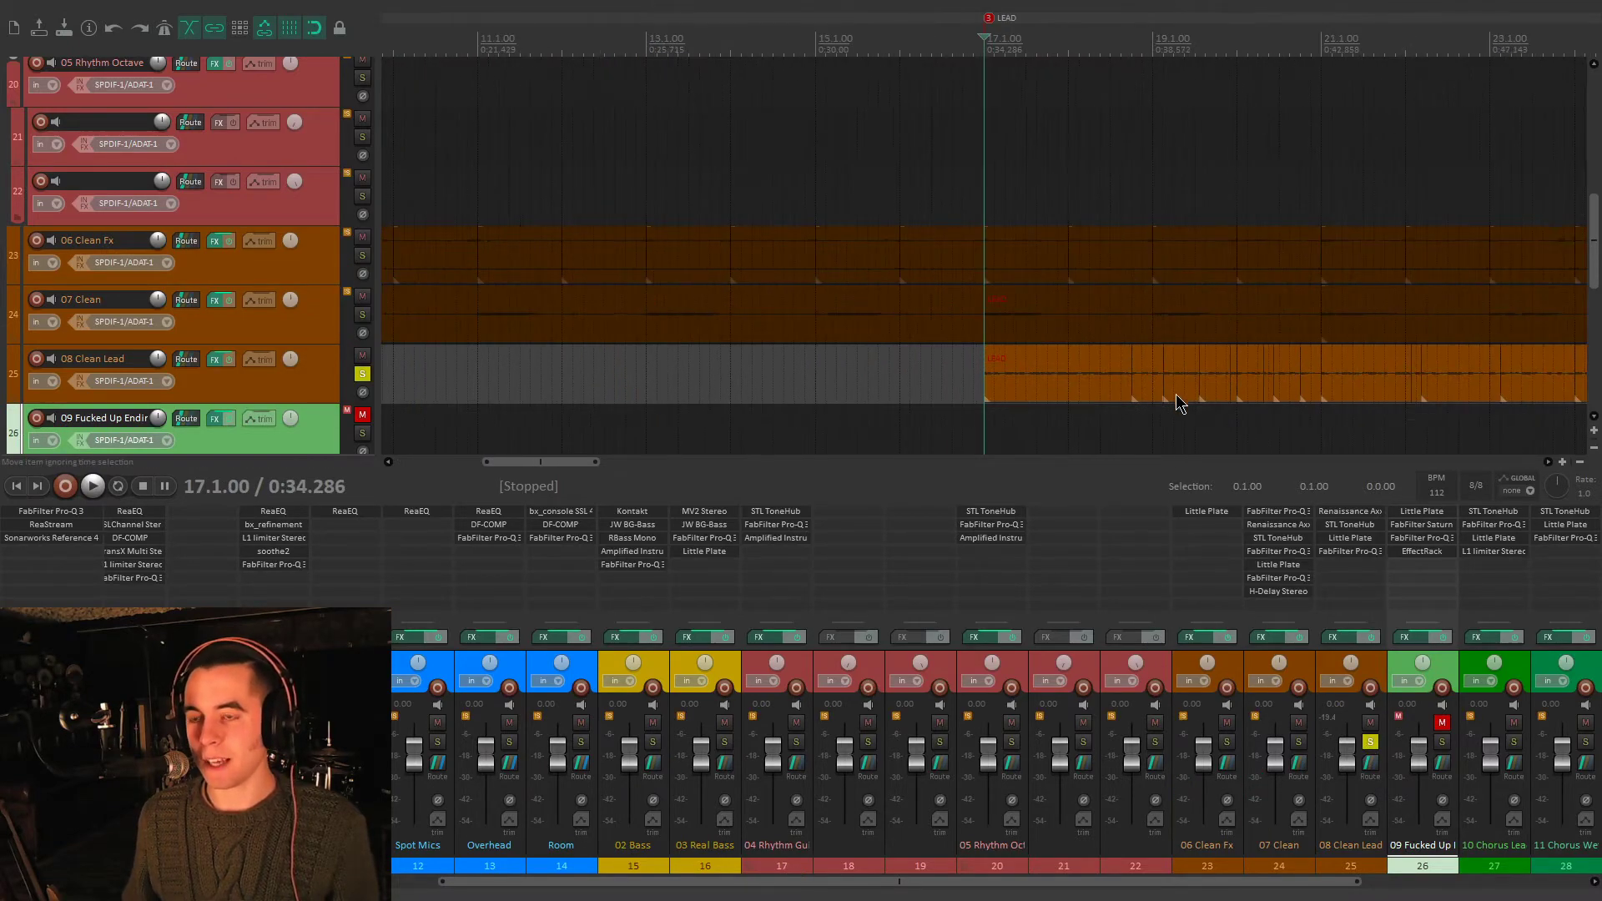
key("space")
scroll(1176, 403, "down", 4)
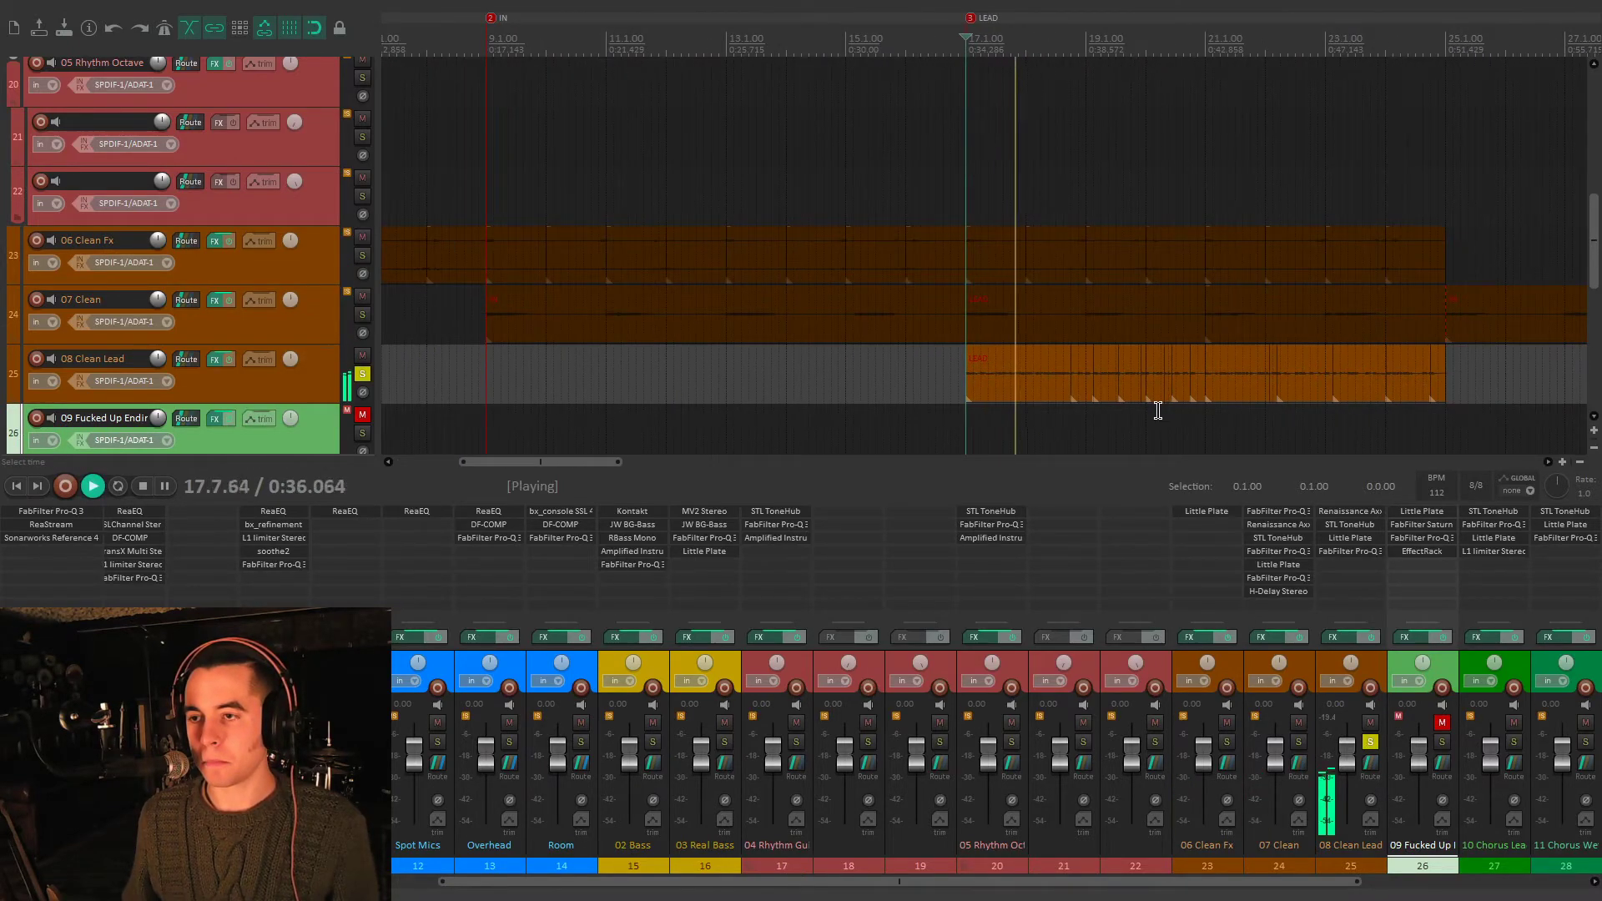
scroll(1159, 410, "up", 2)
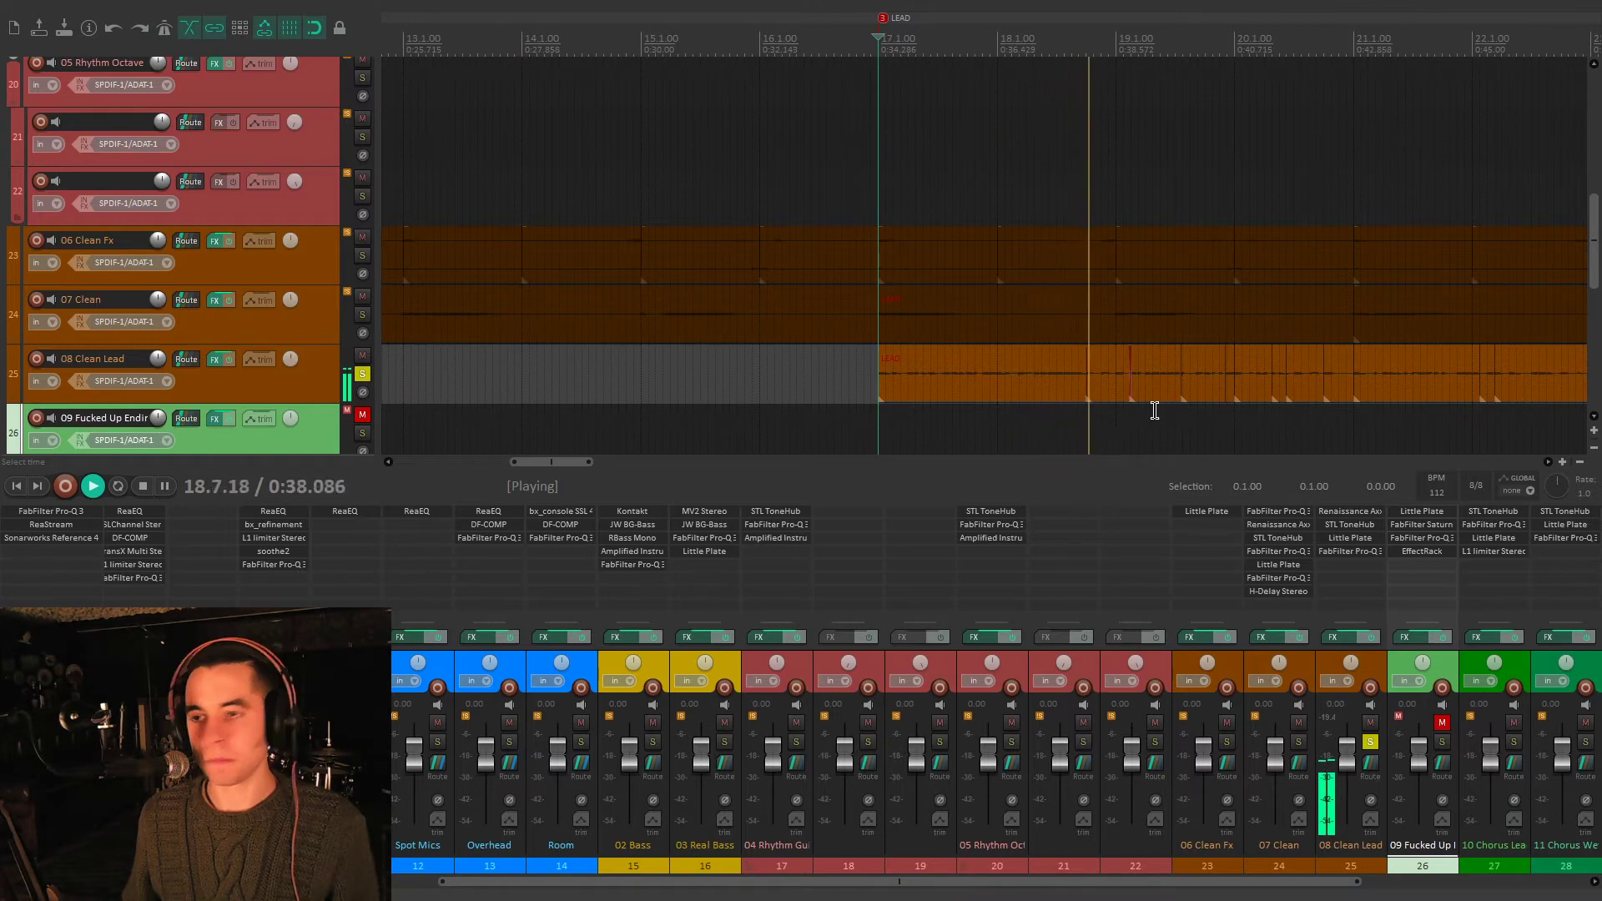
scroll(1139, 409, "down", 1)
key("space")
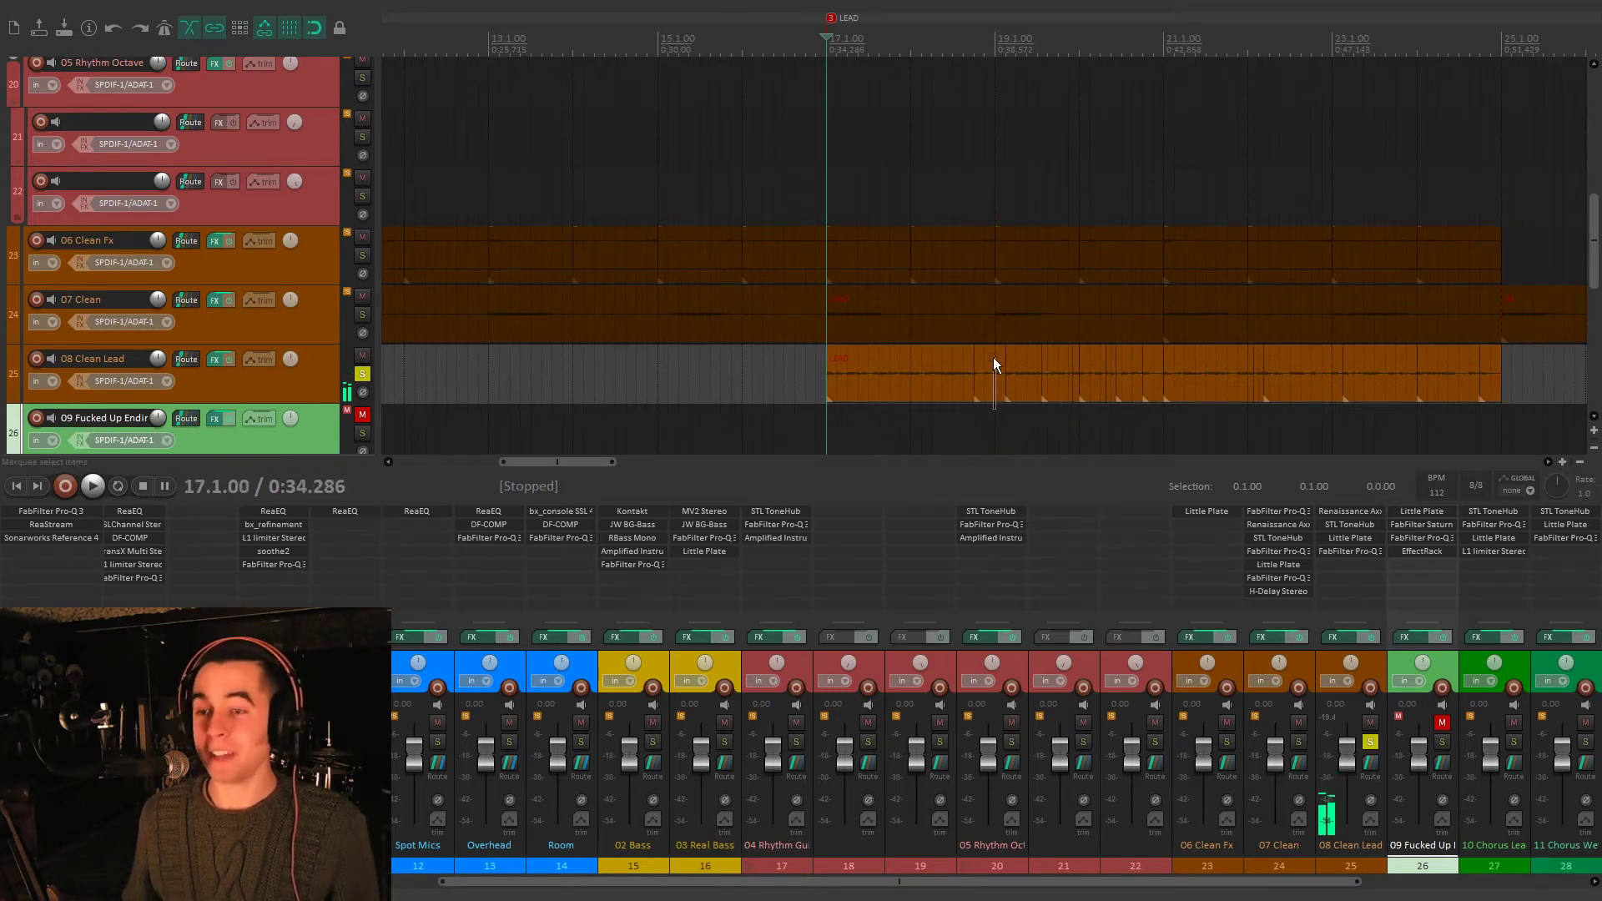
- Select short items on 08 Clean Lead around bars 20 to 21, and return the edit cursor to the LEAD marker
left_click(1129, 391)
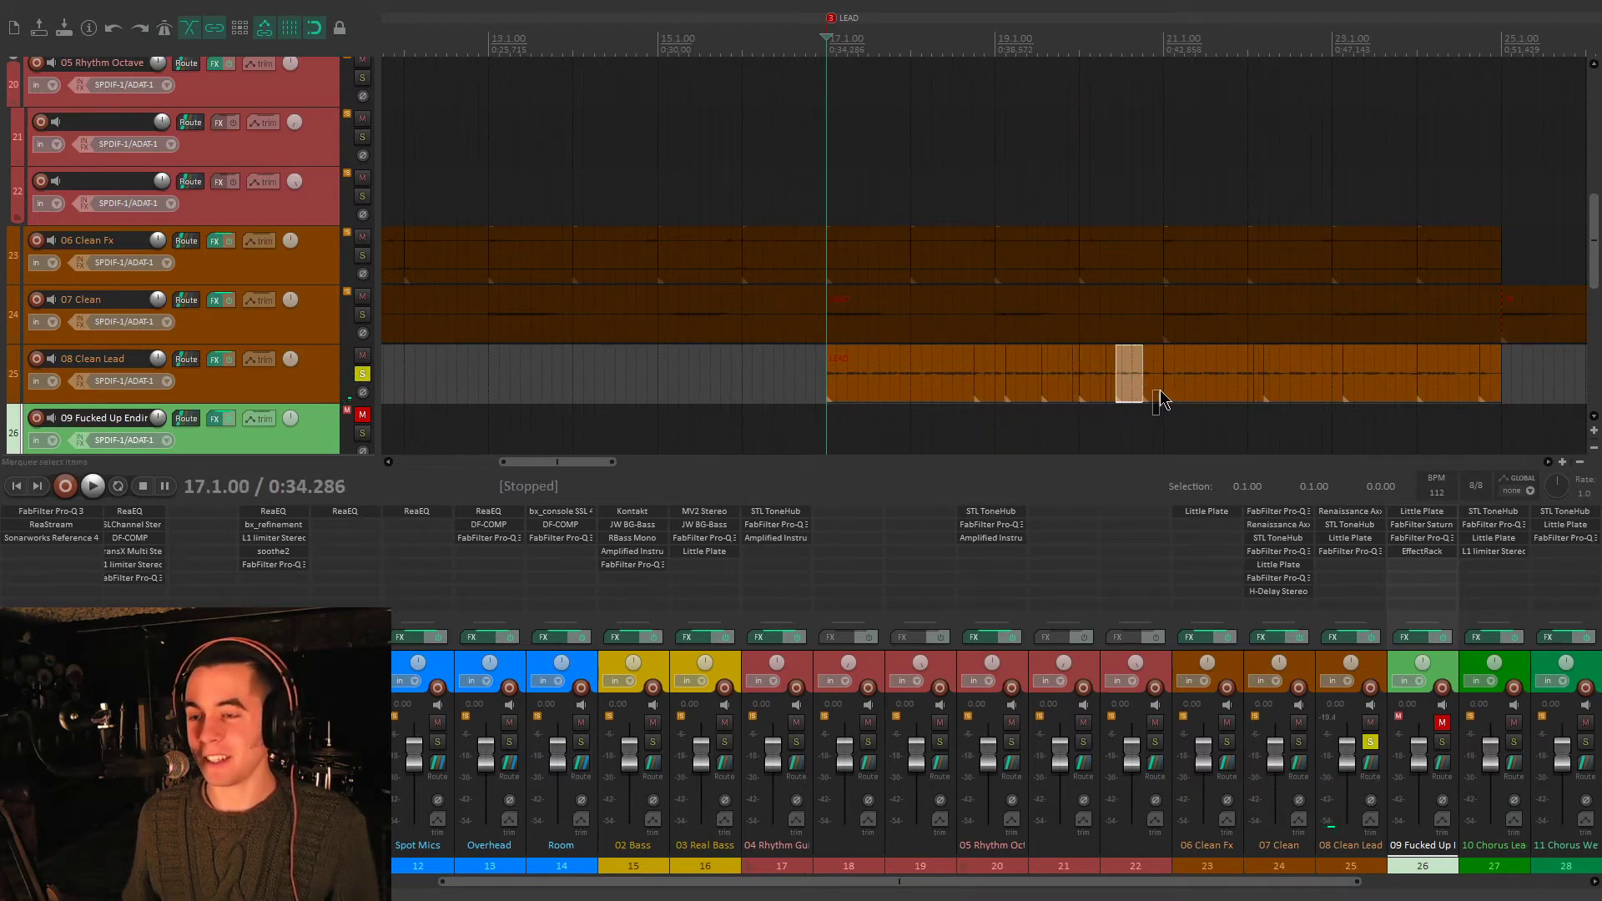
left_click(1185, 390)
left_click(826, 423)
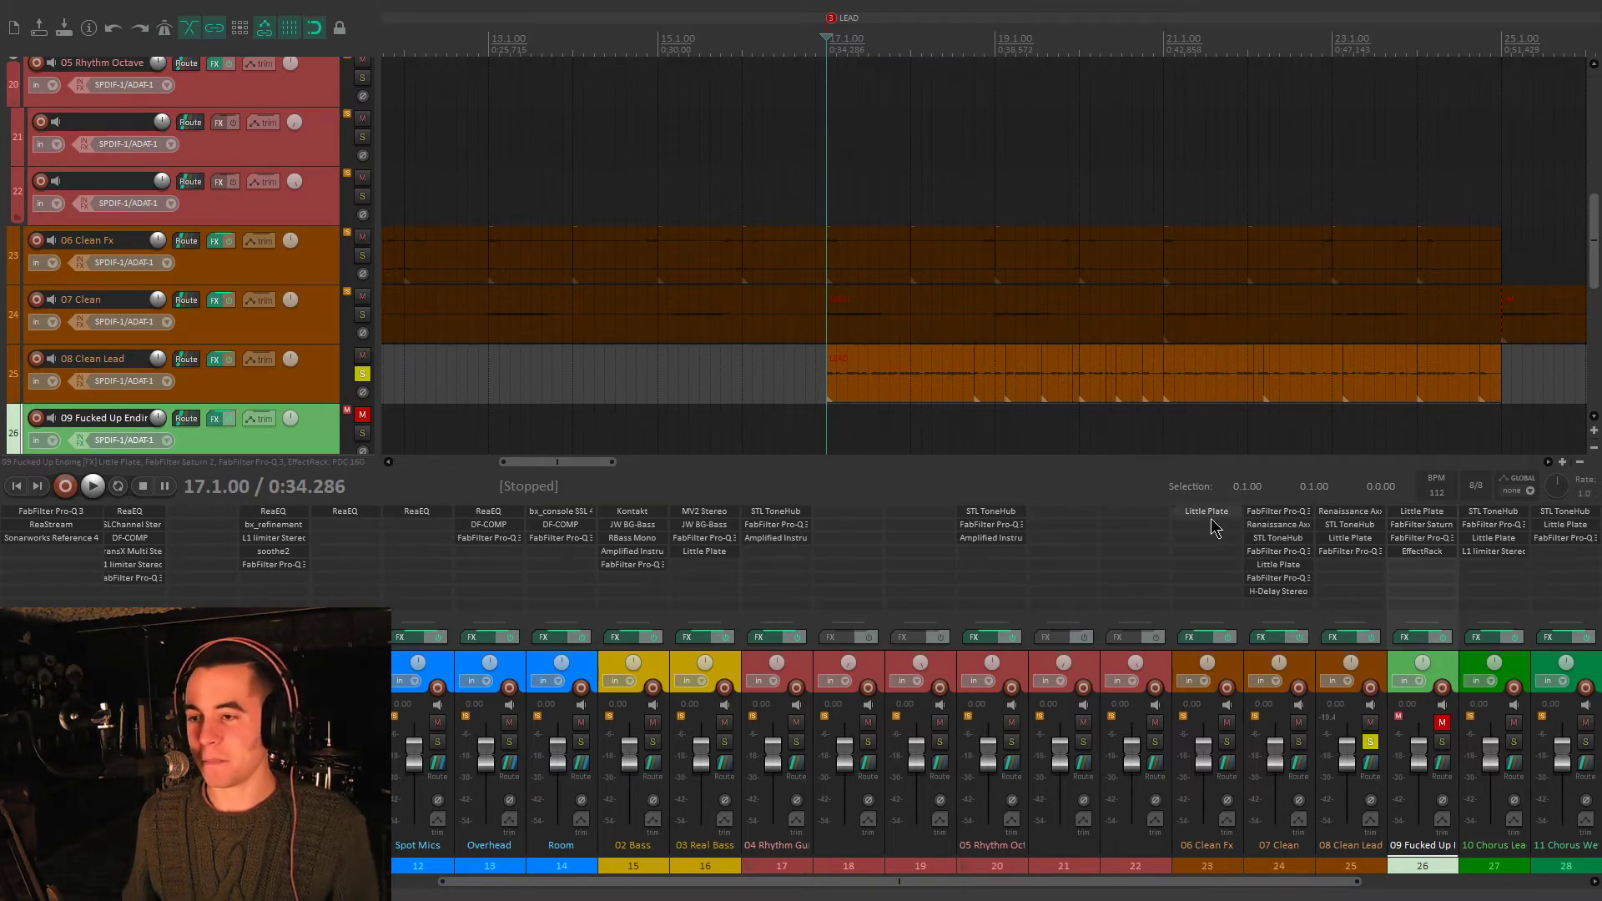
- Open and close the Renaissance Axx, STL ToneHub and Little Plate windows of 08 Clean Lead
left_click(1360, 511)
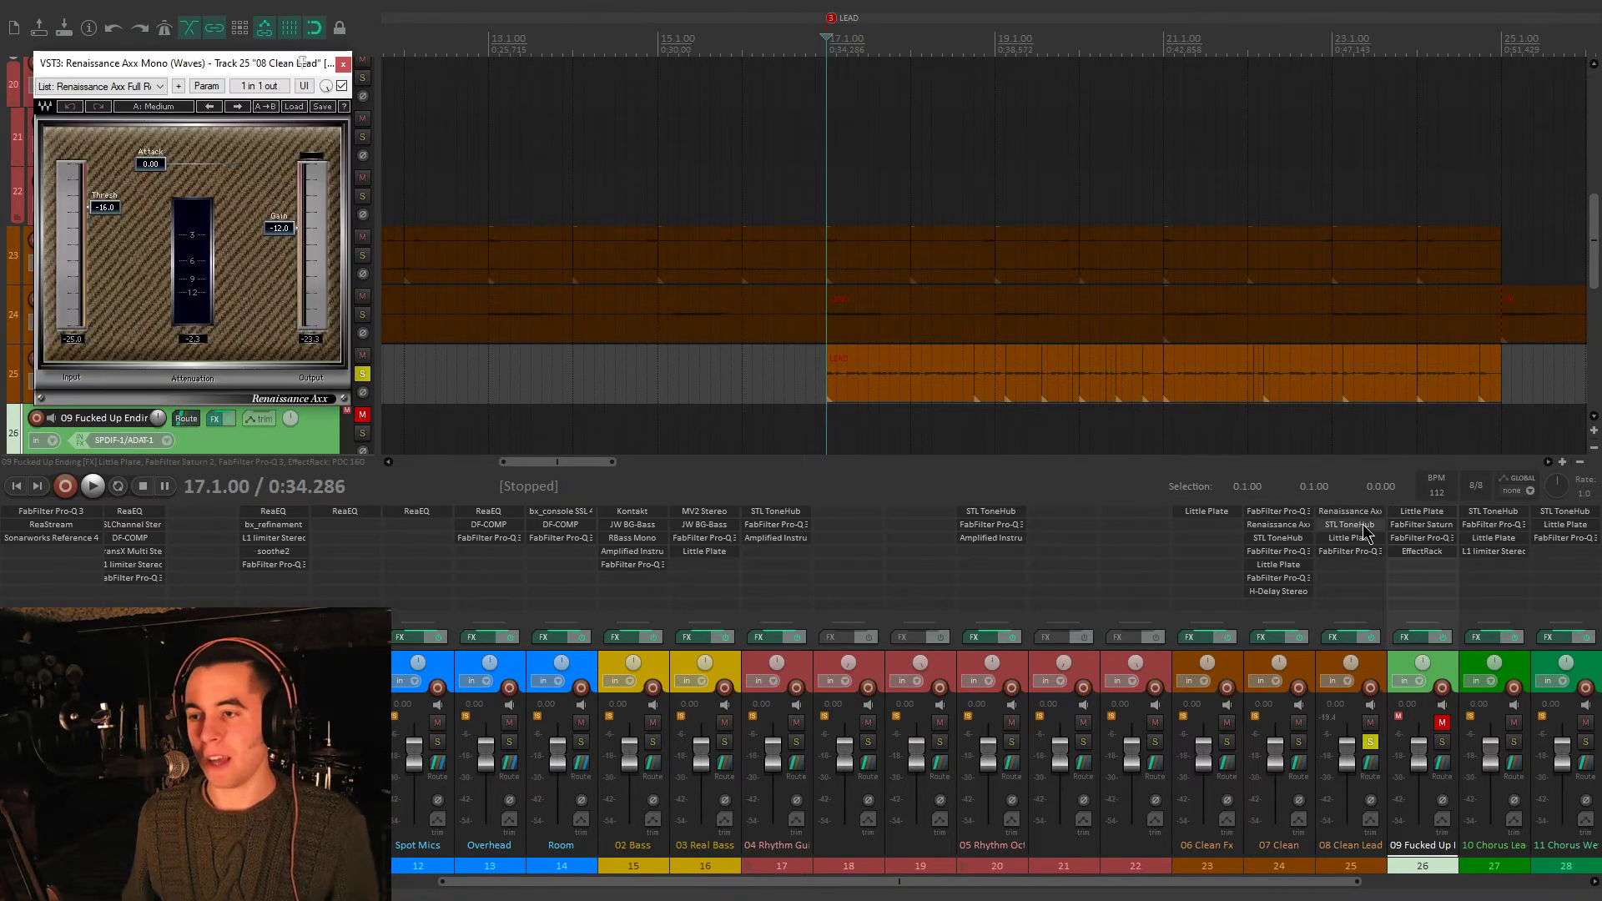
left_click(1349, 524)
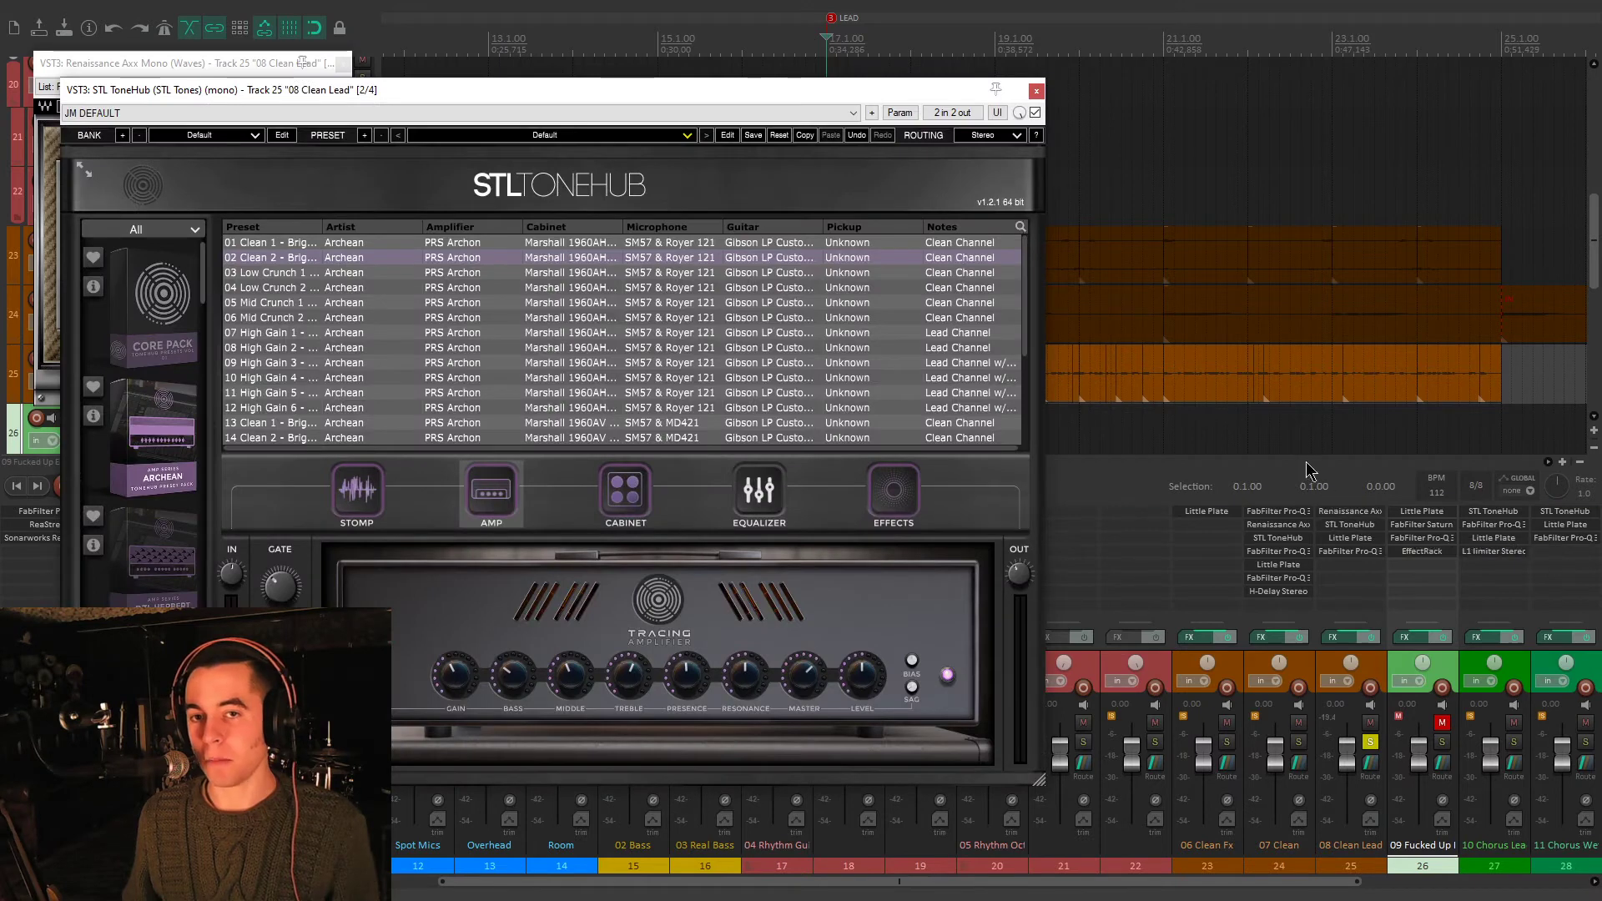
left_click(1036, 90)
left_click(342, 64)
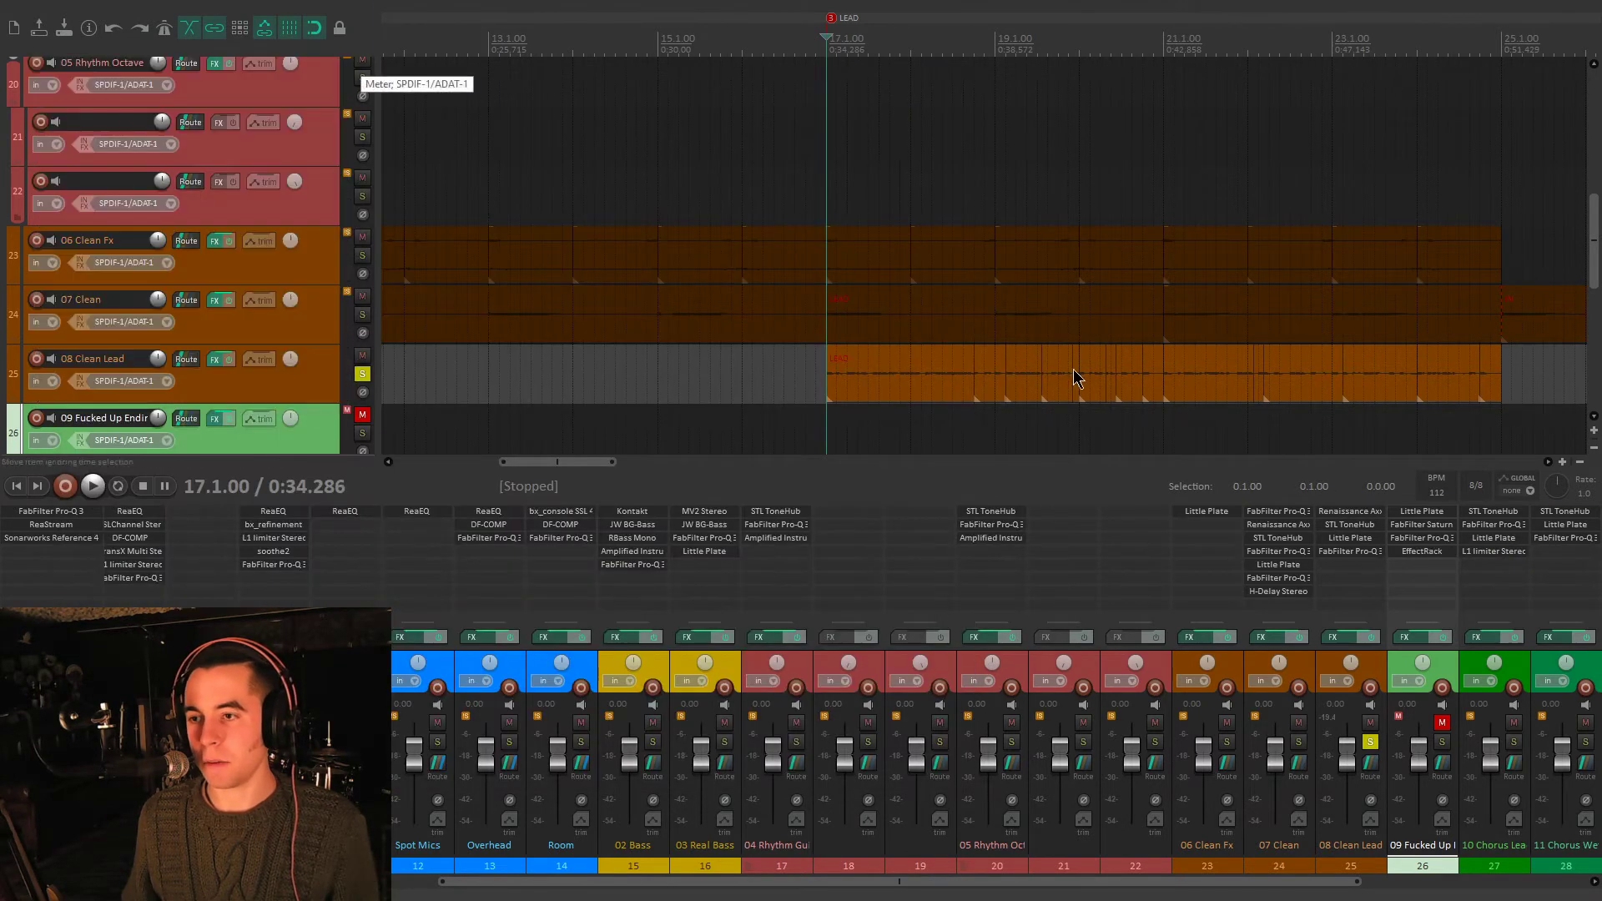
left_click(1350, 538)
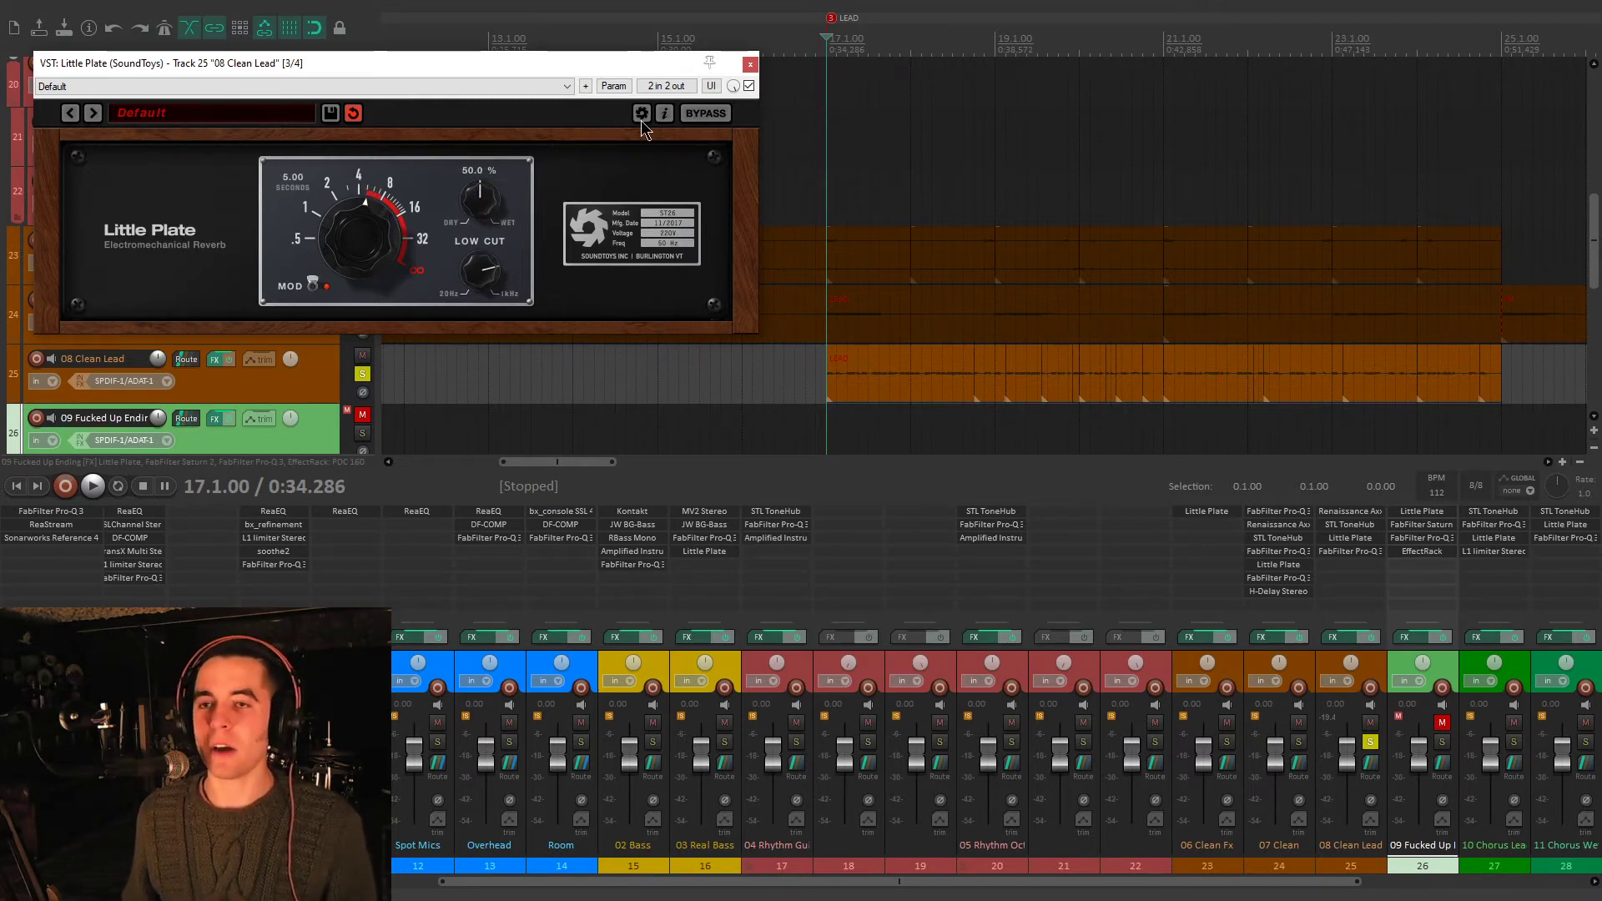
left_click(751, 64)
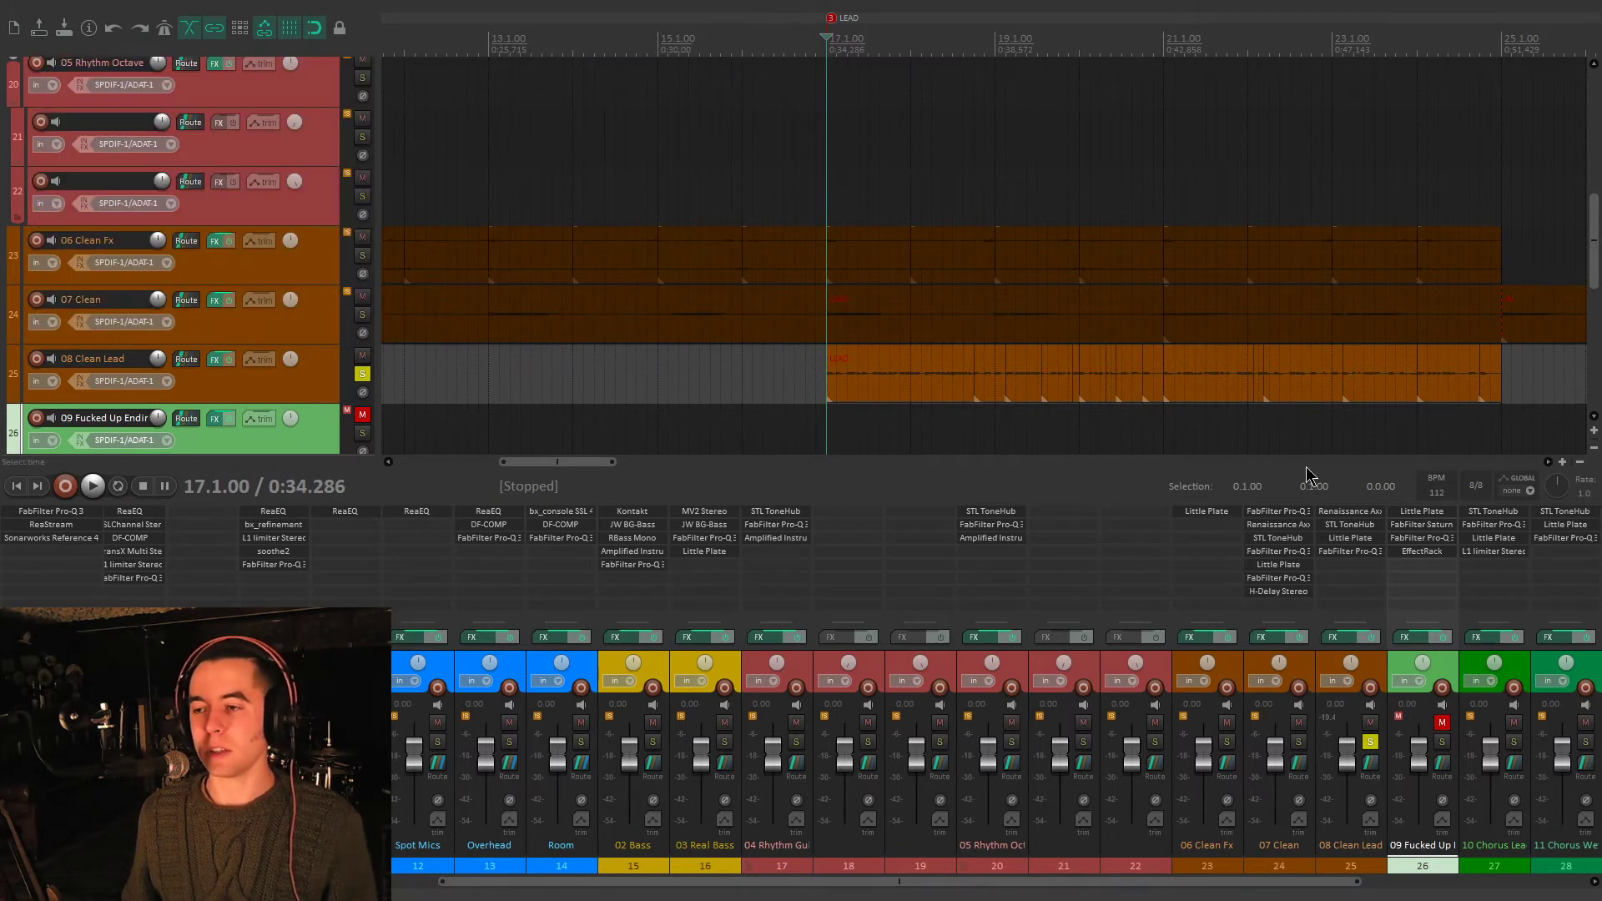
- Open FabFilter Pro-Q 3 on 08 Clean Lead, audition its low cut band in solo during playback, and close the window
left_click(1344, 555)
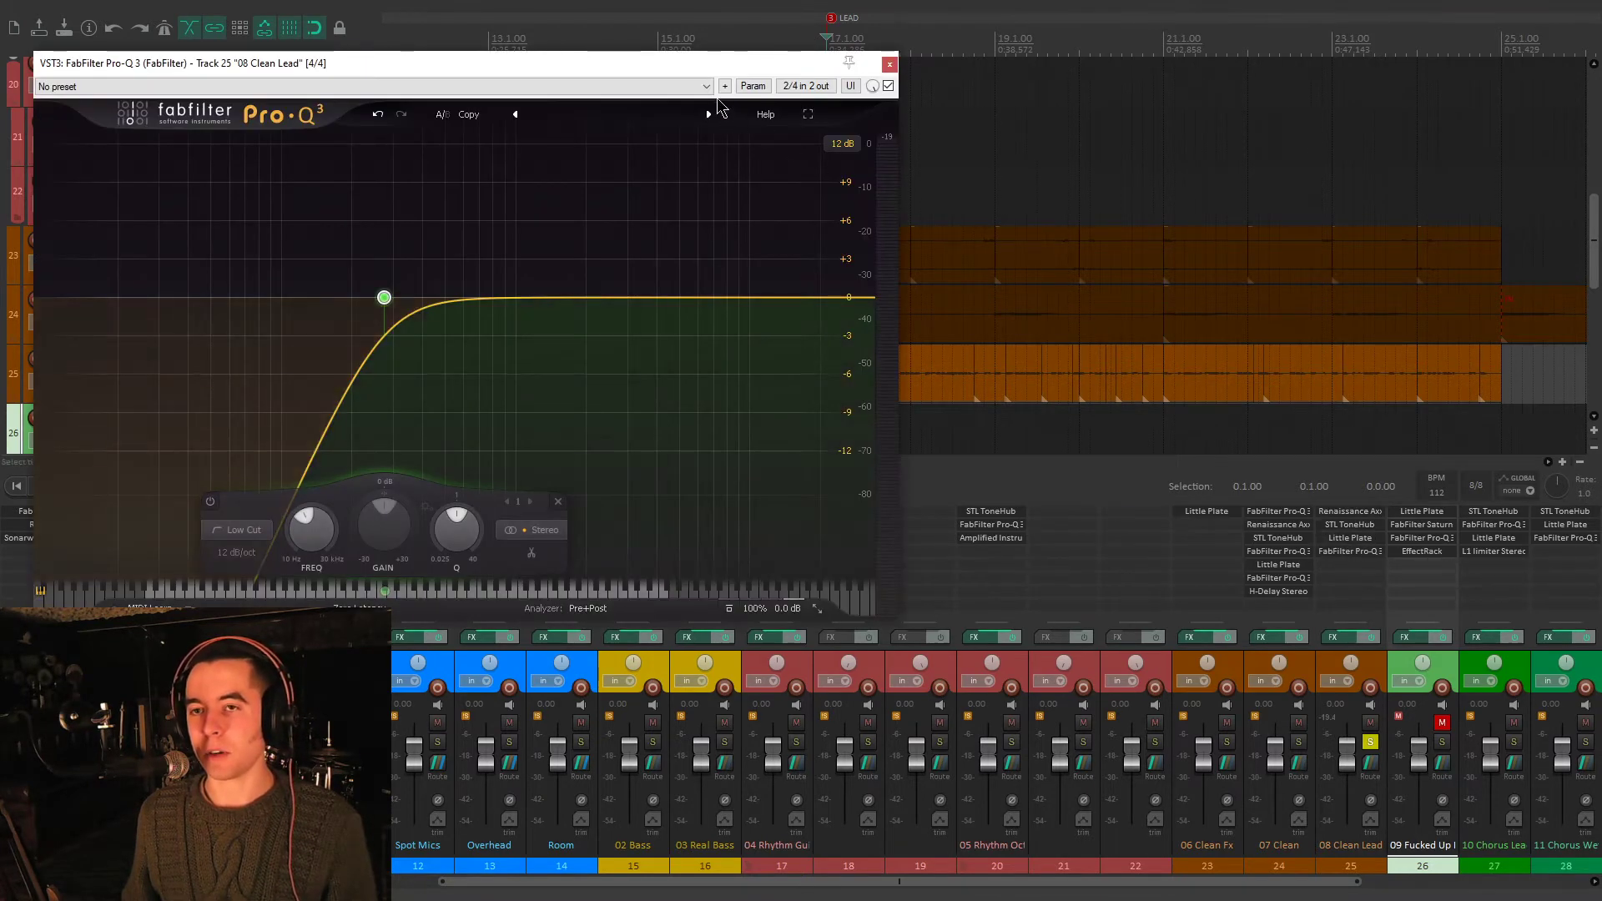
left_click_drag(499, 121, 418, 116)
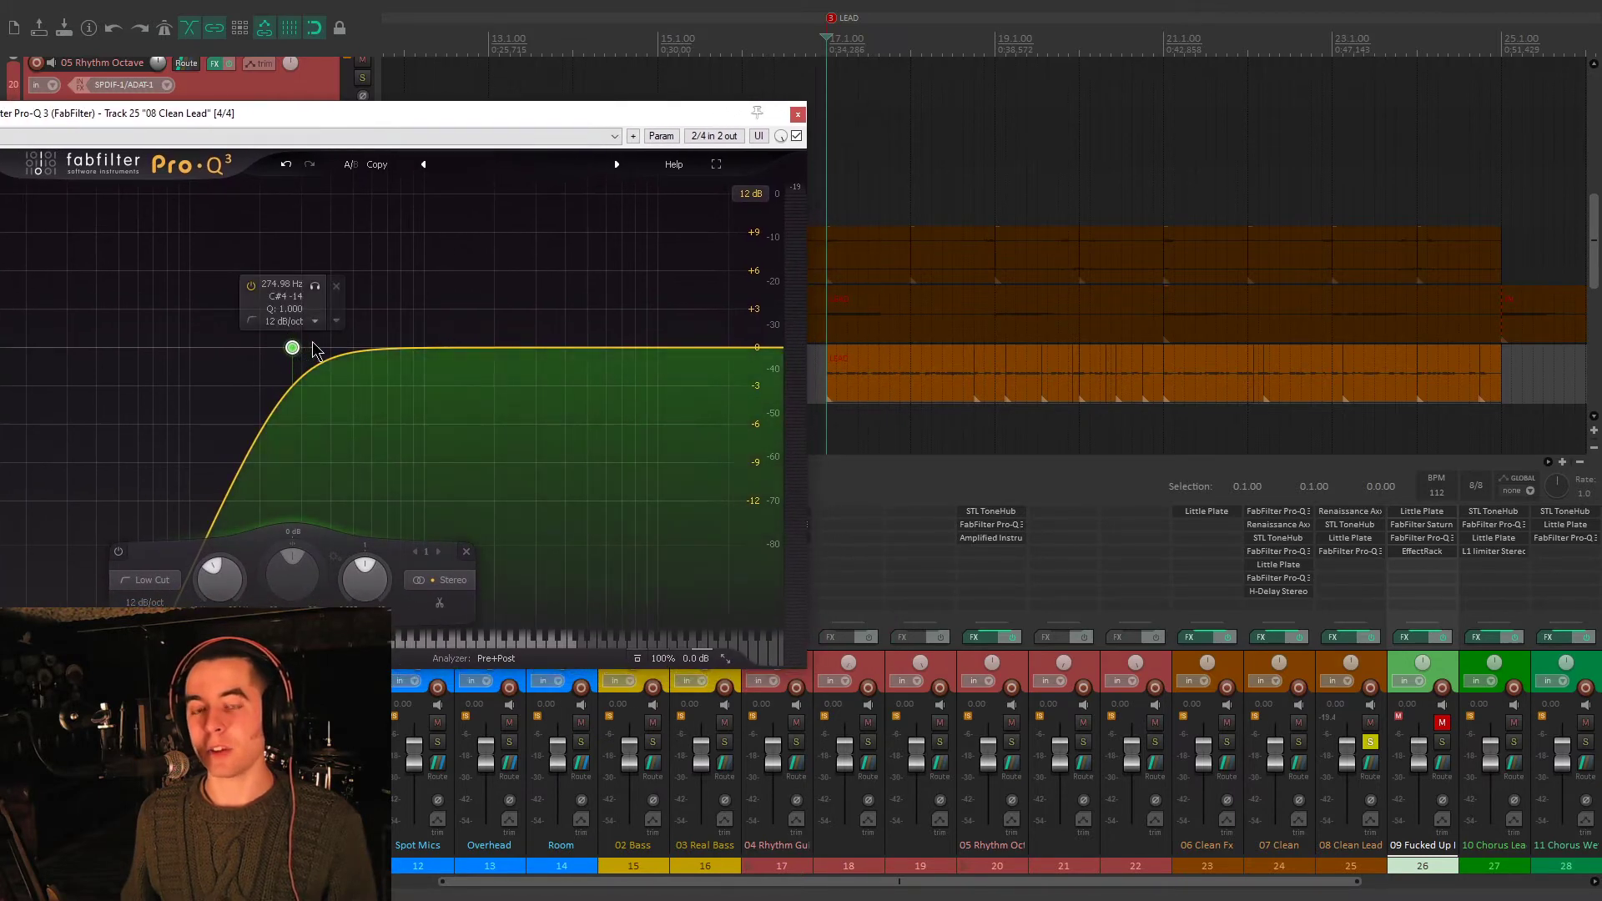
left_click_drag(404, 118, 417, 117)
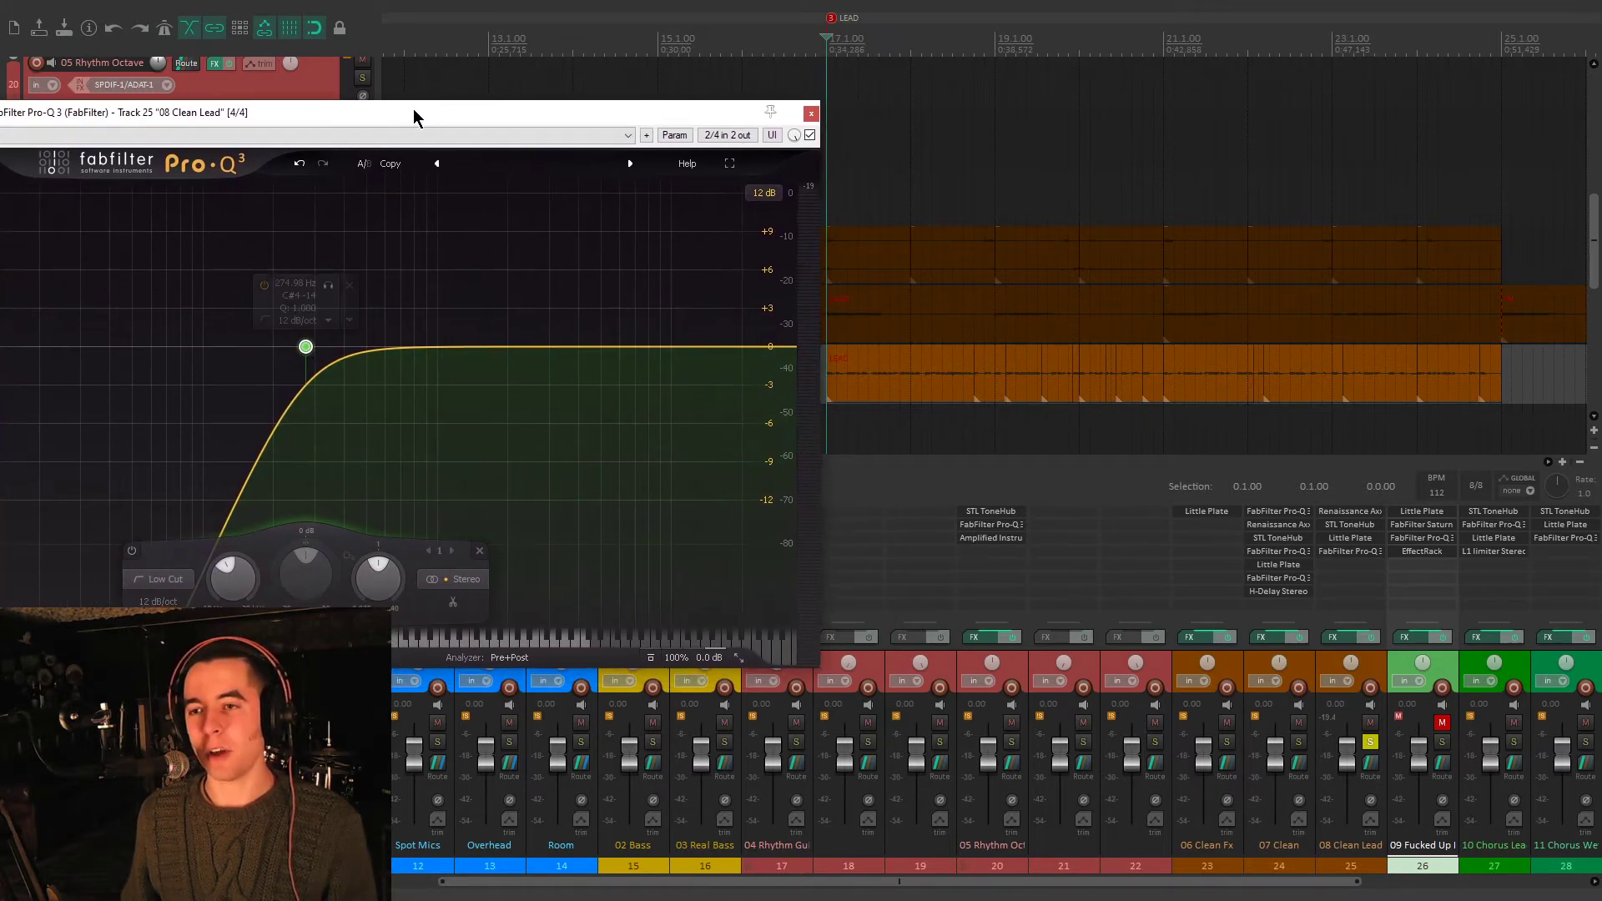
key("space")
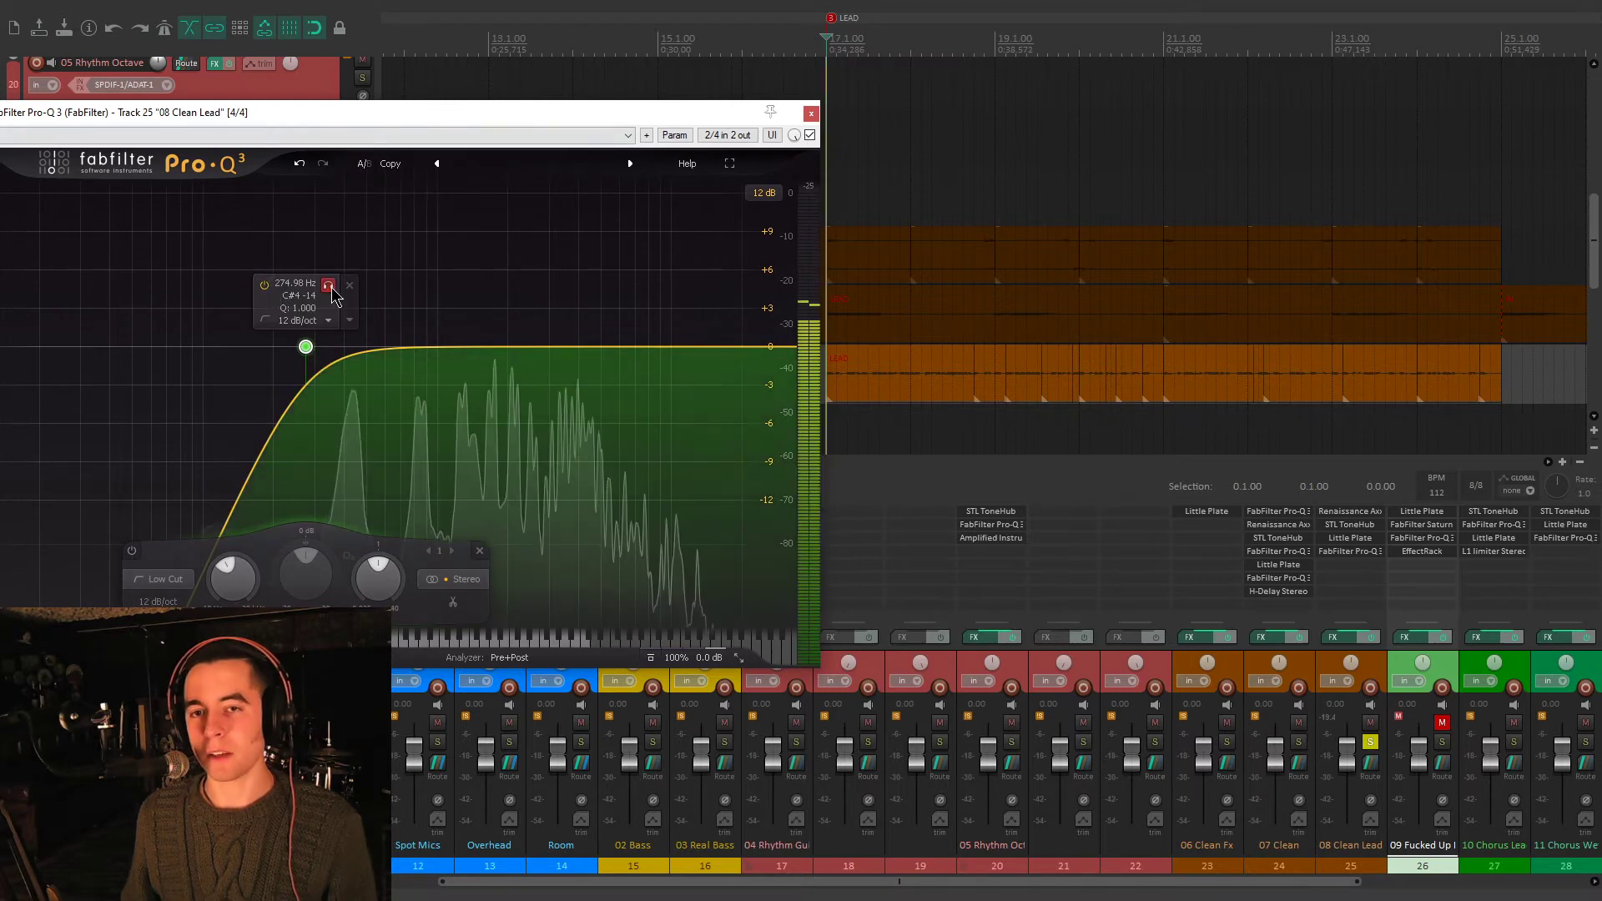
left_click(328, 285)
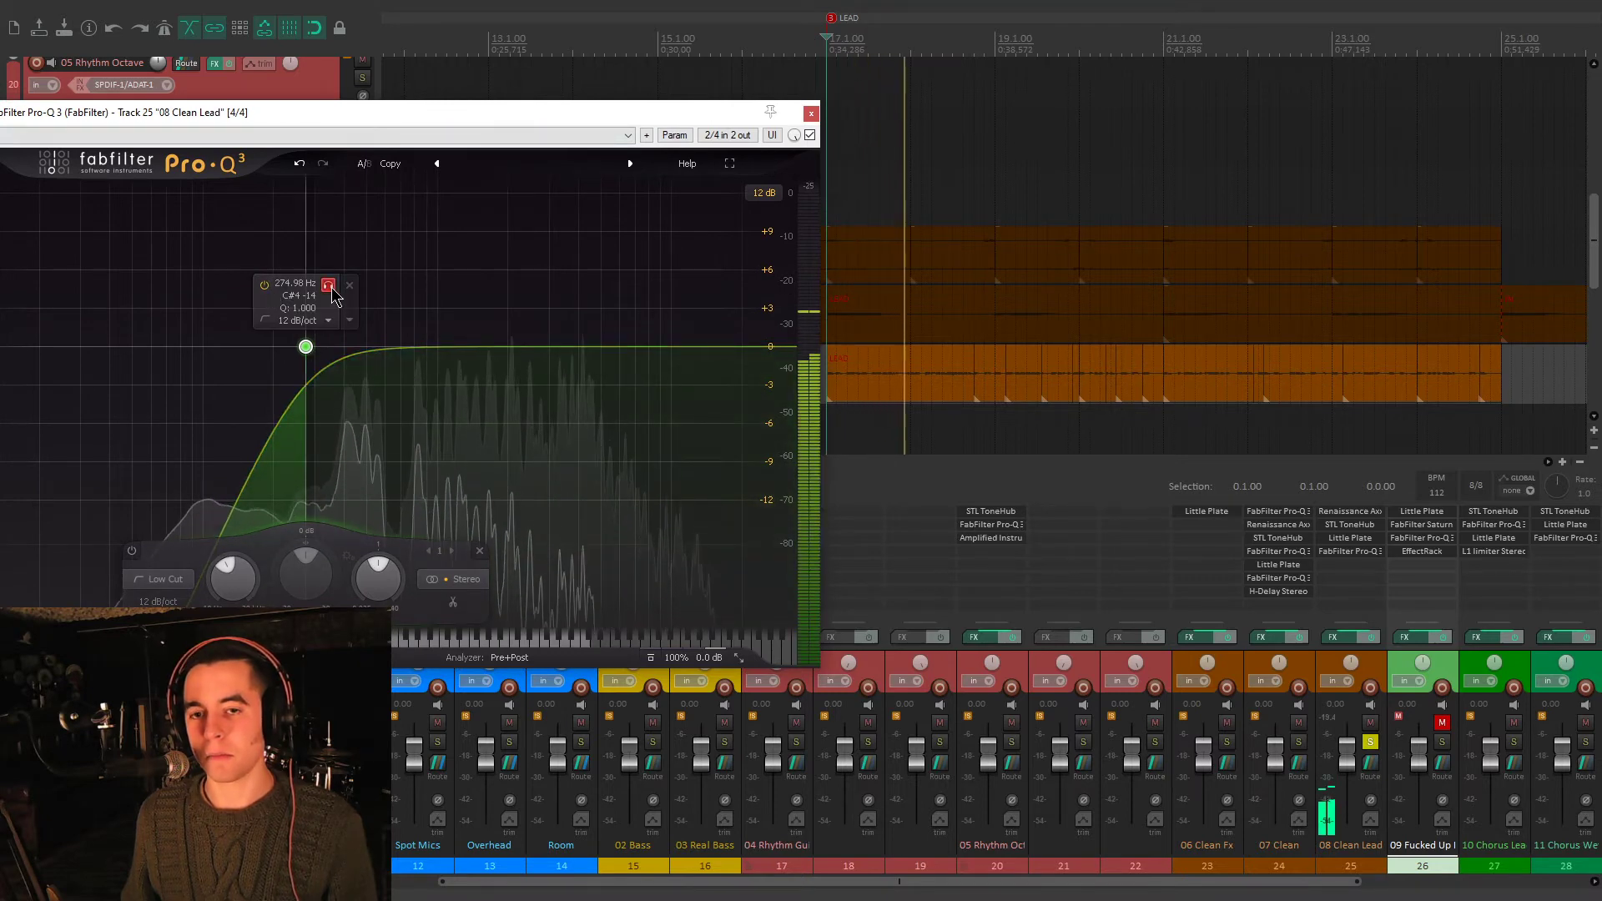
left_click(328, 285)
left_click(811, 114)
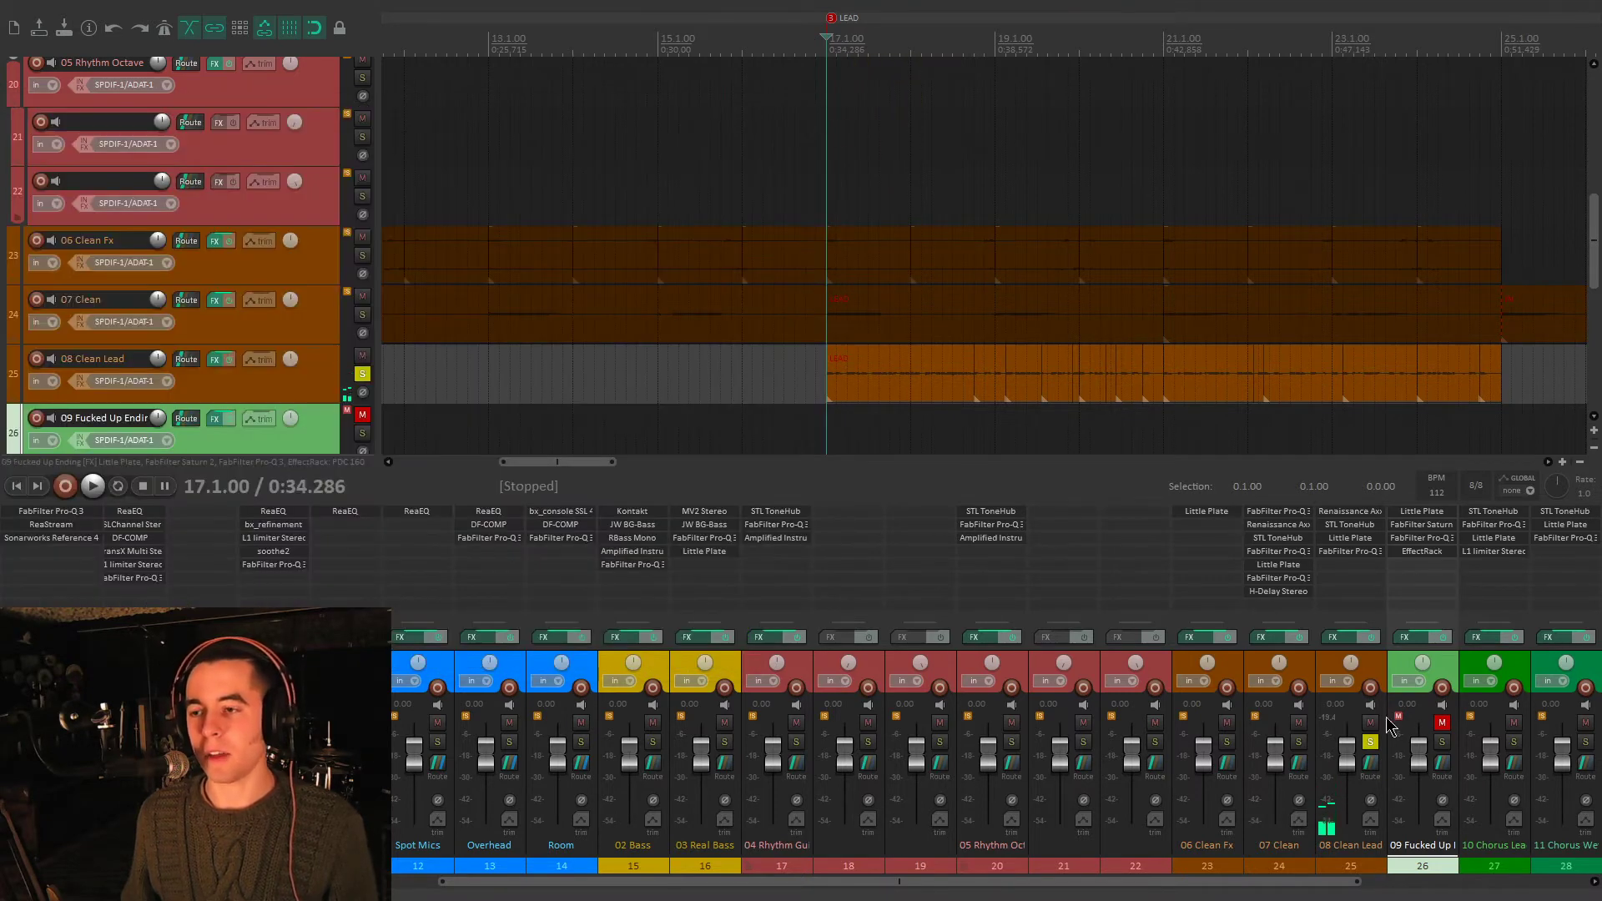
- Unsolo 08 Clean Lead and play the full mix from the LEAD marker
left_click(1370, 744)
key("space")
scroll(801, 242, "down", 5)
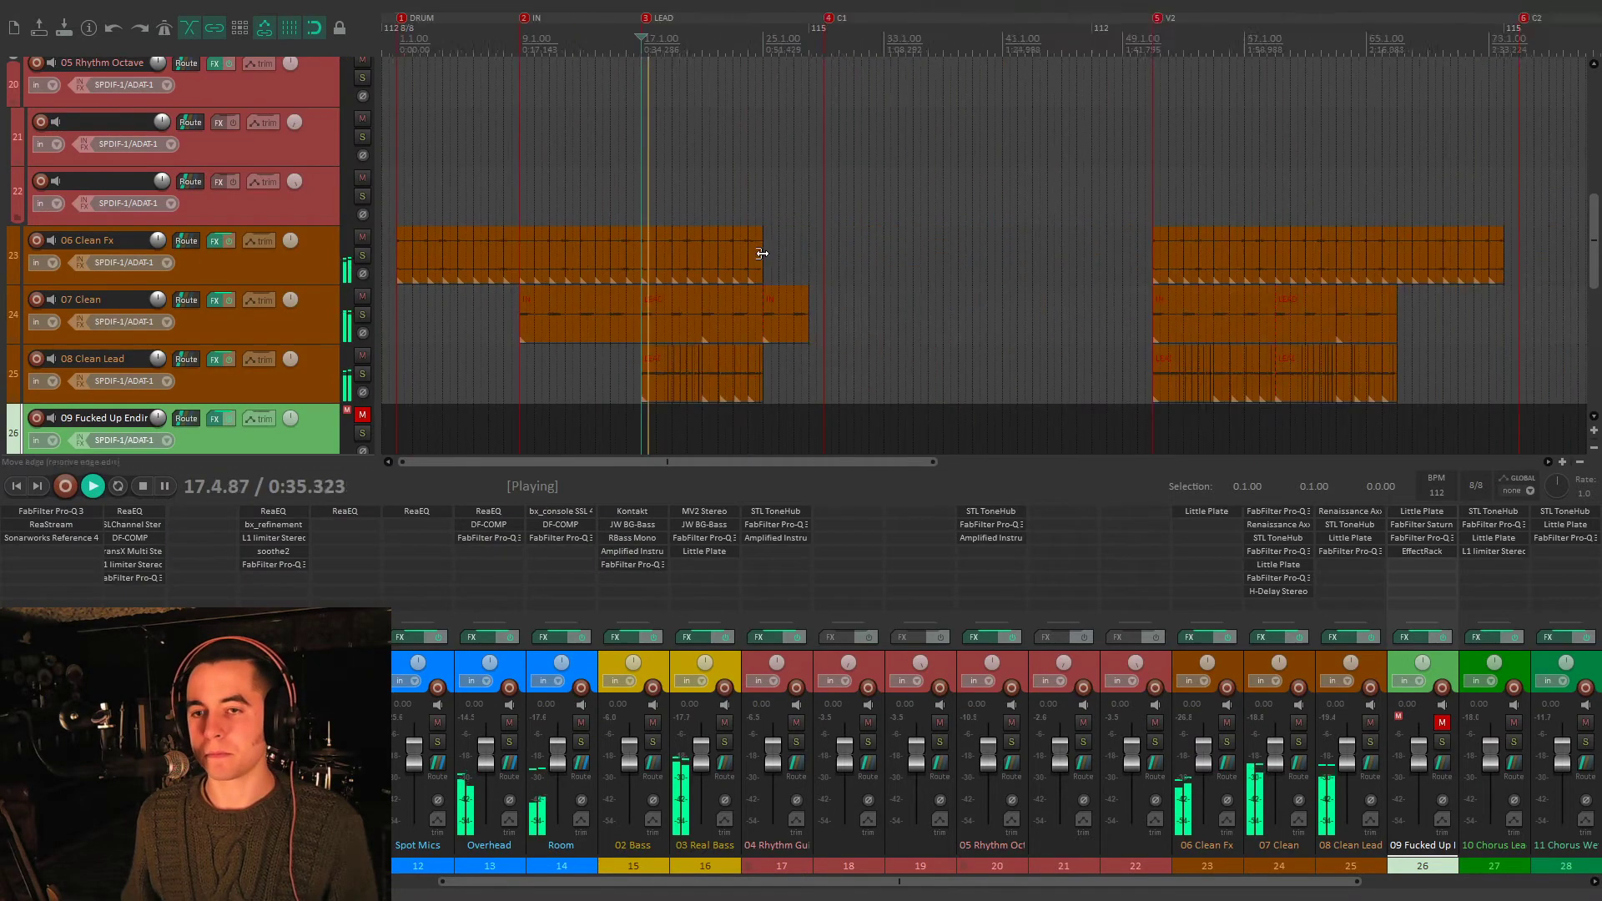
scroll(807, 226, "down", 4)
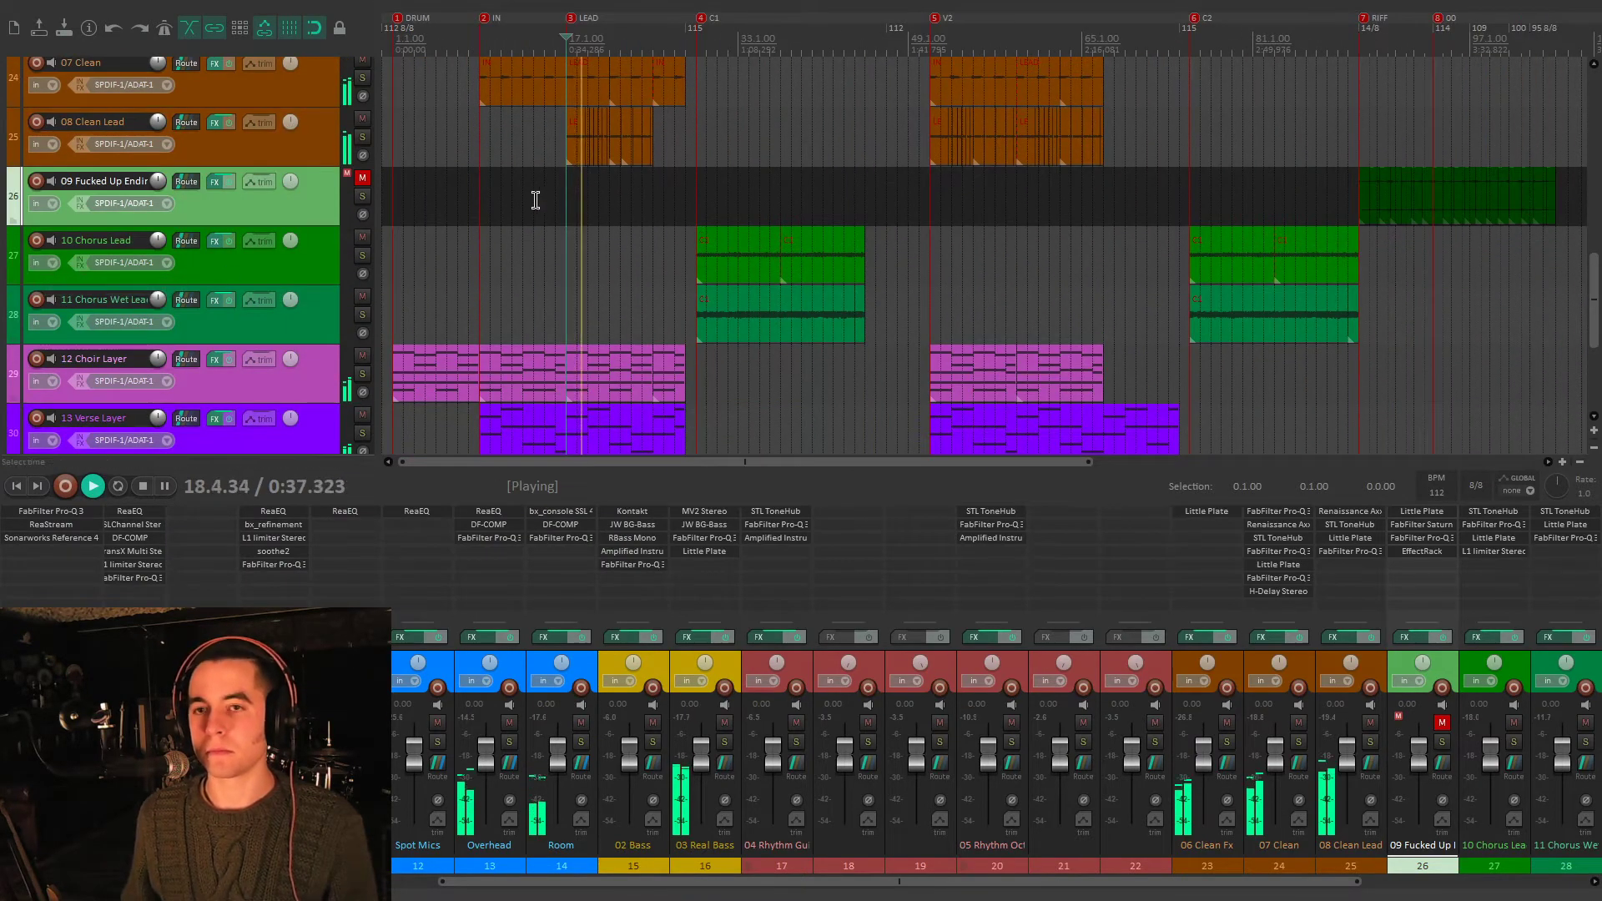
- Unmute the 09 Fucked Up Ending track and stop playback
left_click(362, 178)
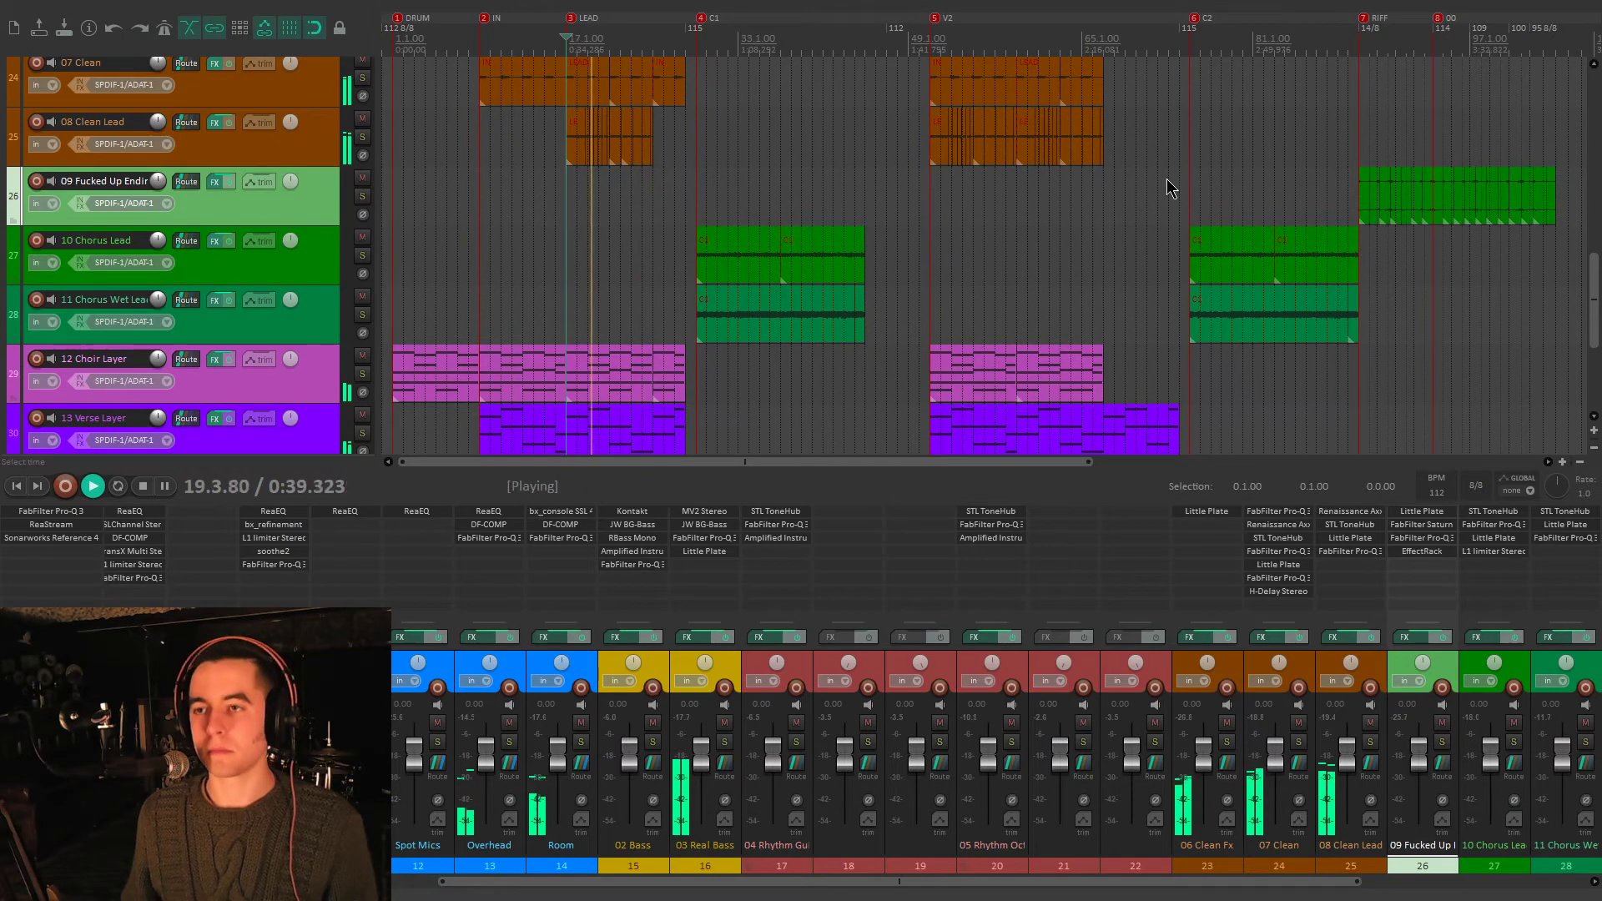
scroll(1091, 189, "down", 3)
scroll(866, 257, "up", 2)
key("space")
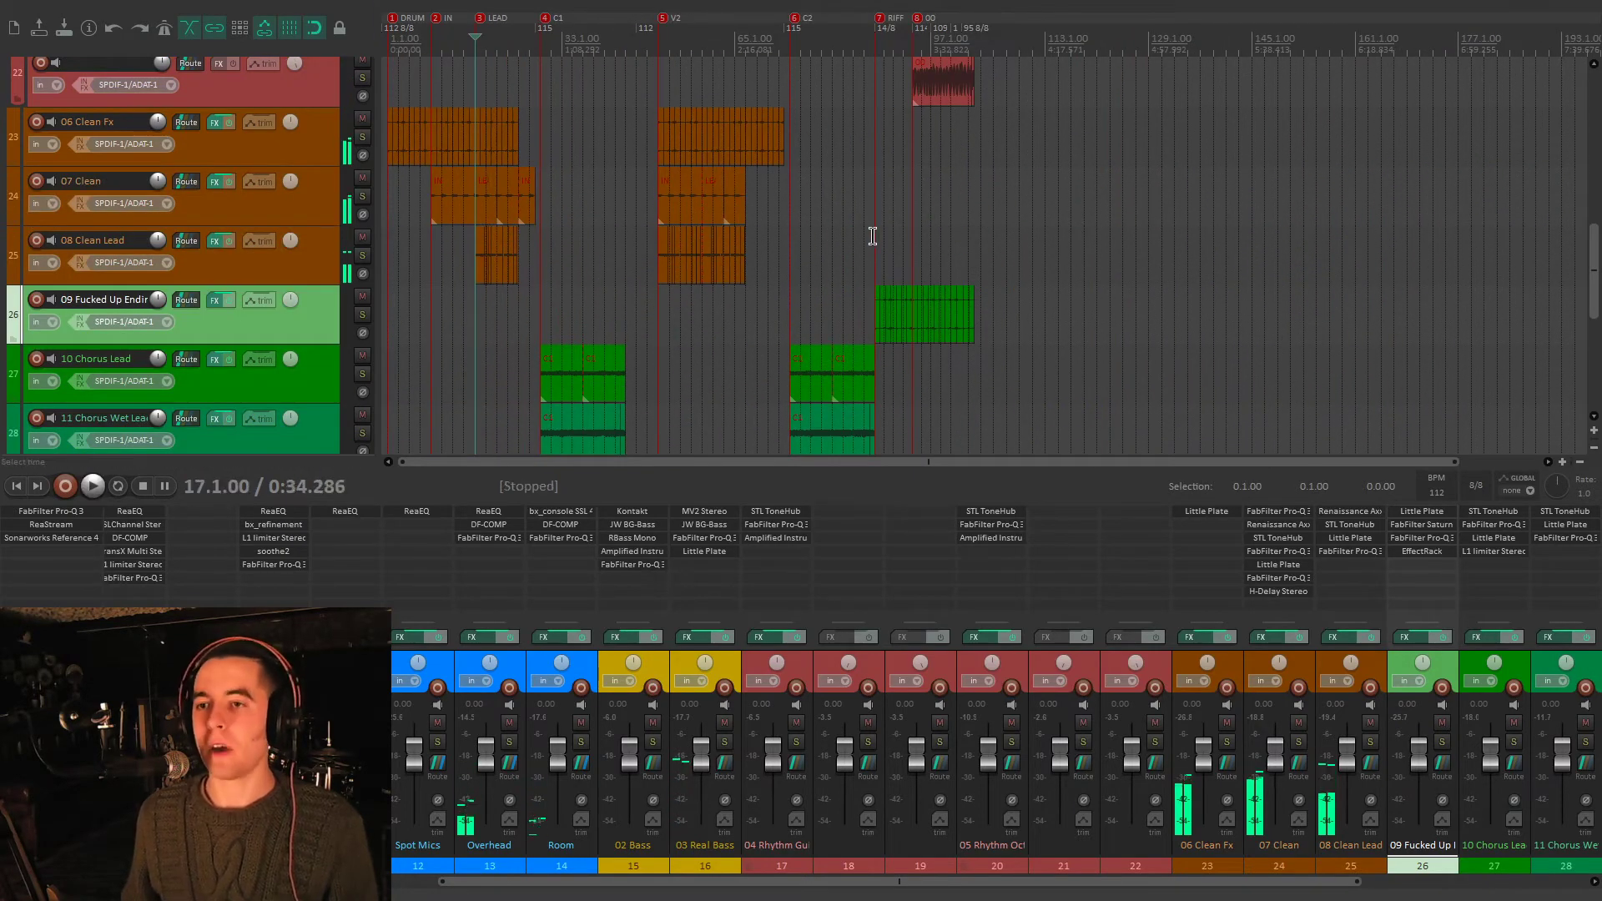
- Place the edit cursor at the RIFF marker, solo 09 Fucked Up Ending, and start playback
left_click(871, 236)
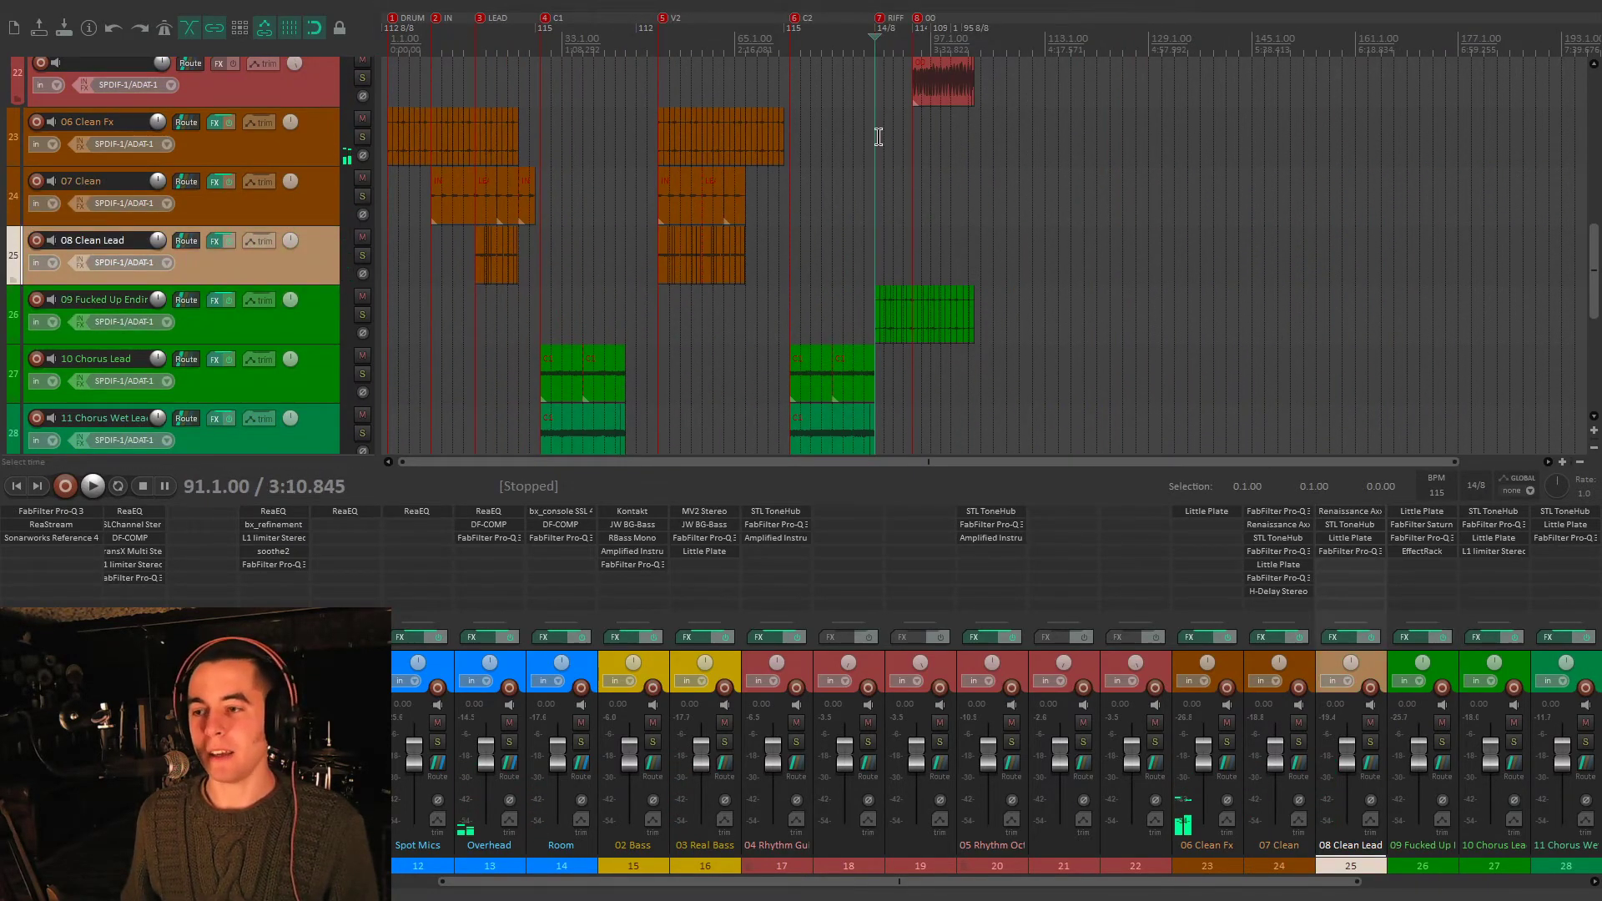
scroll(826, 125, "up", 2)
scroll(1327, 650, "down", 1)
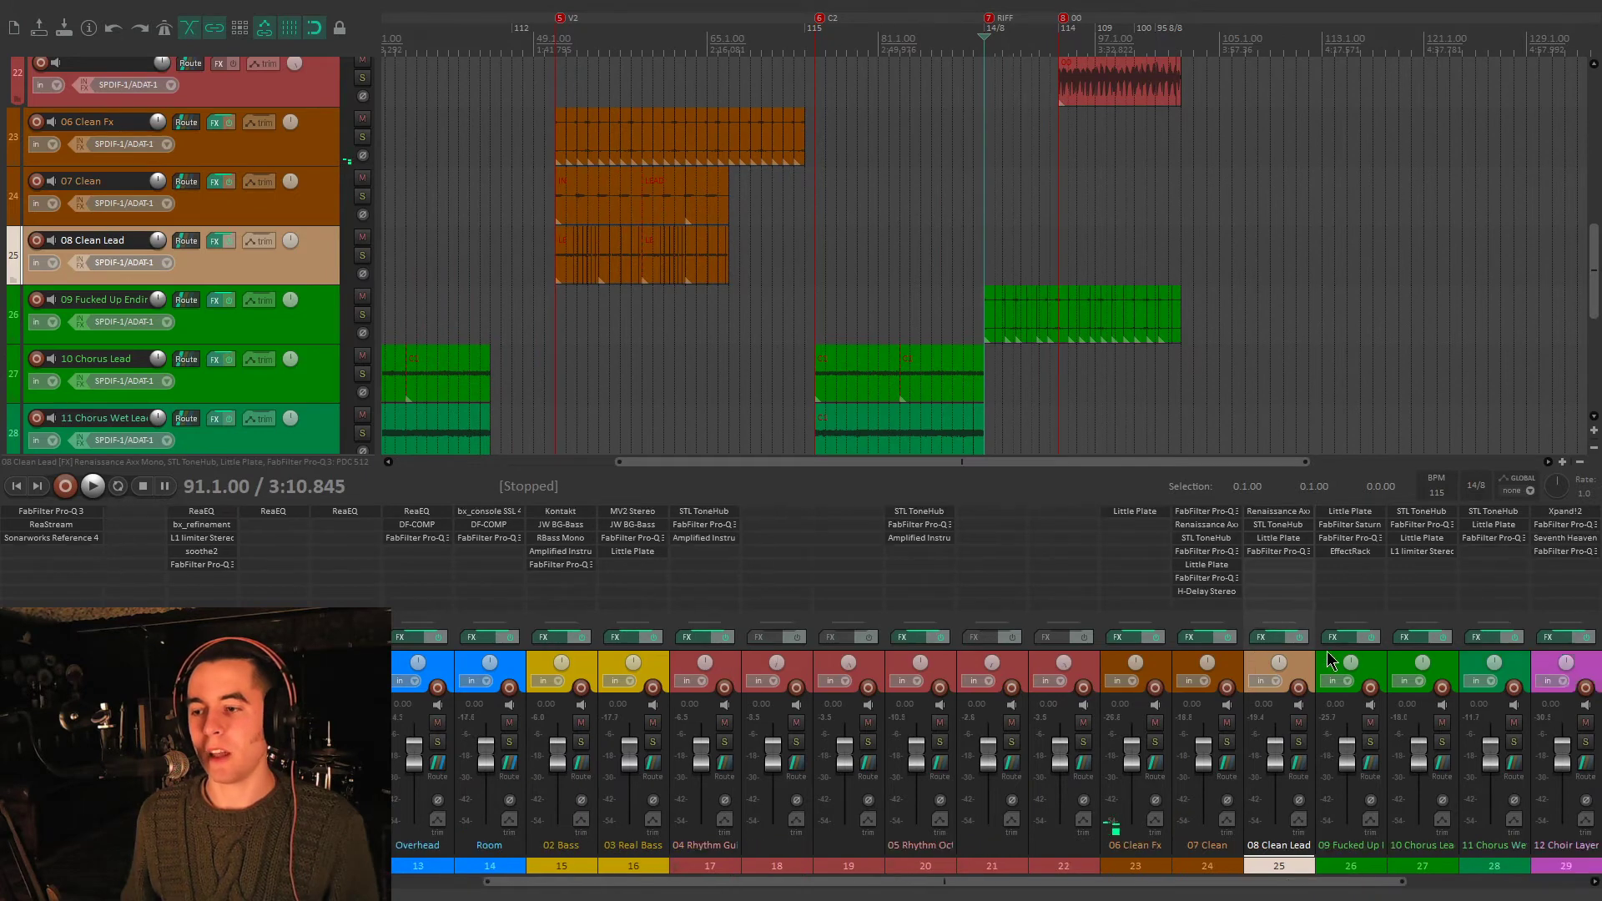
left_click(1380, 668)
left_click(1370, 741)
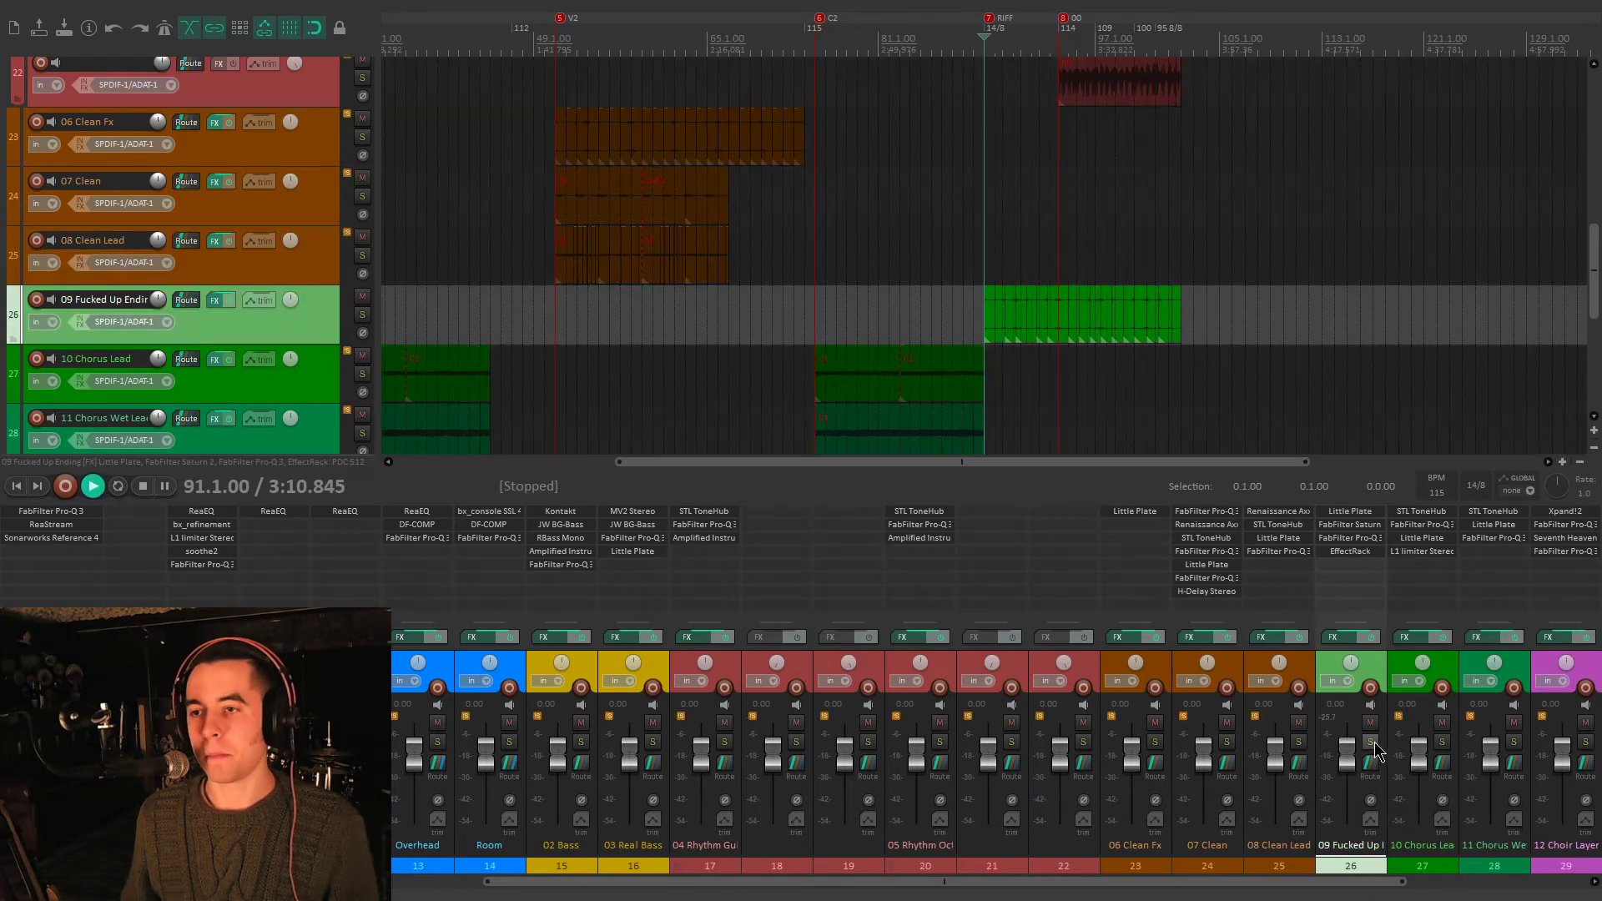
key("space")
- Compare 09 Fucked Up Ending with its FX chain disabled and enabled during two playbacks from the RIFF marker, leaving the chain enabled
left_click(1374, 640)
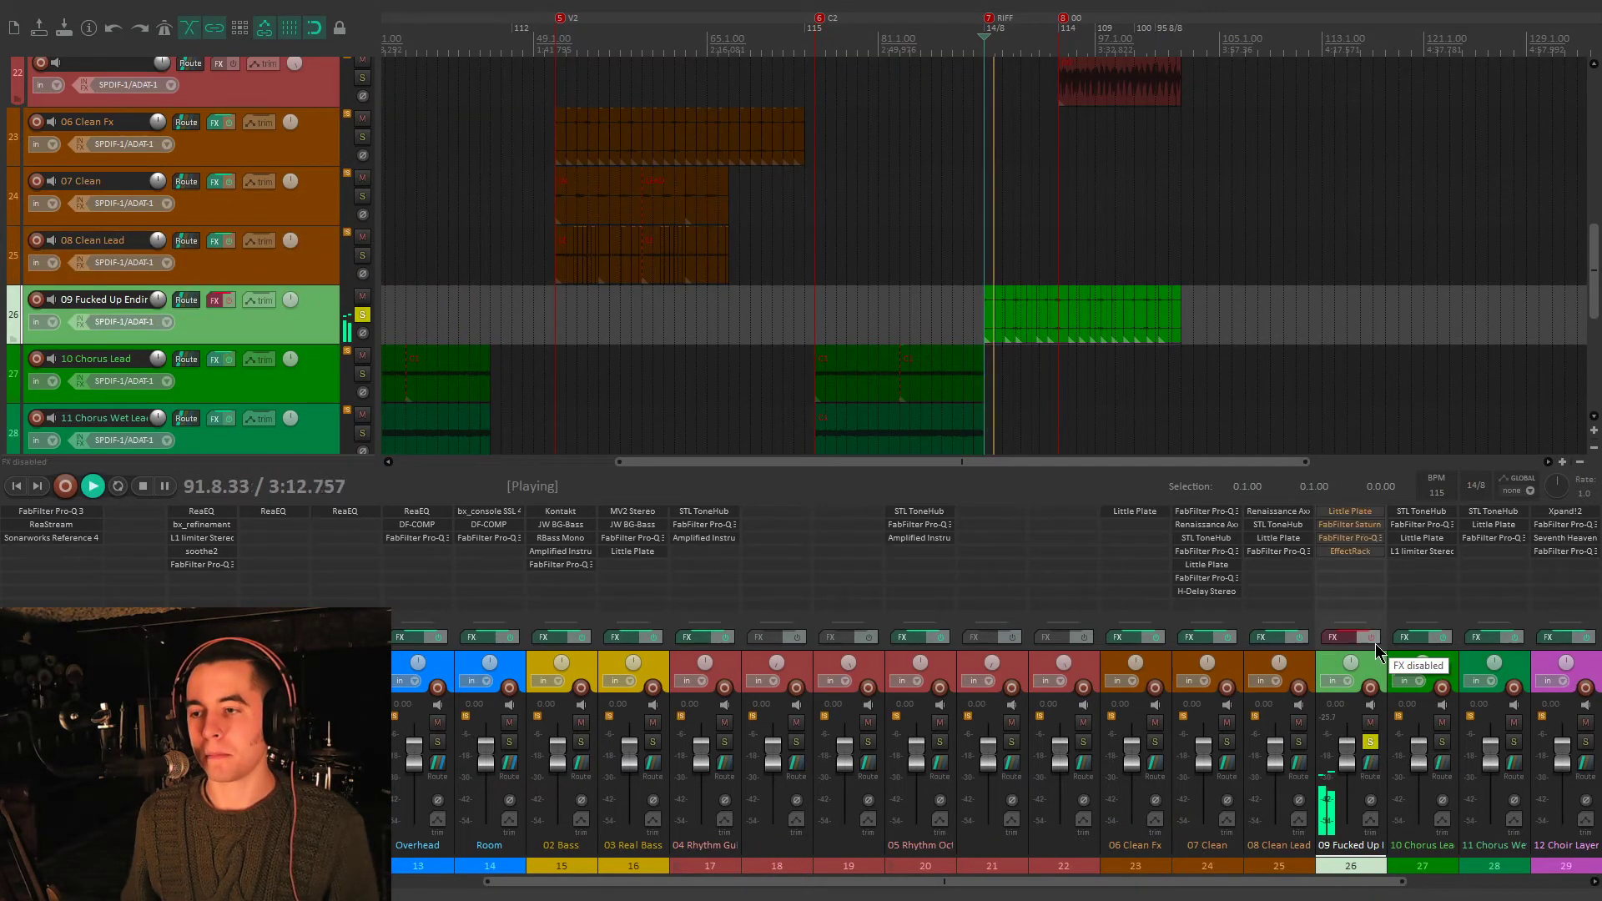
left_click(1373, 640)
key("space")
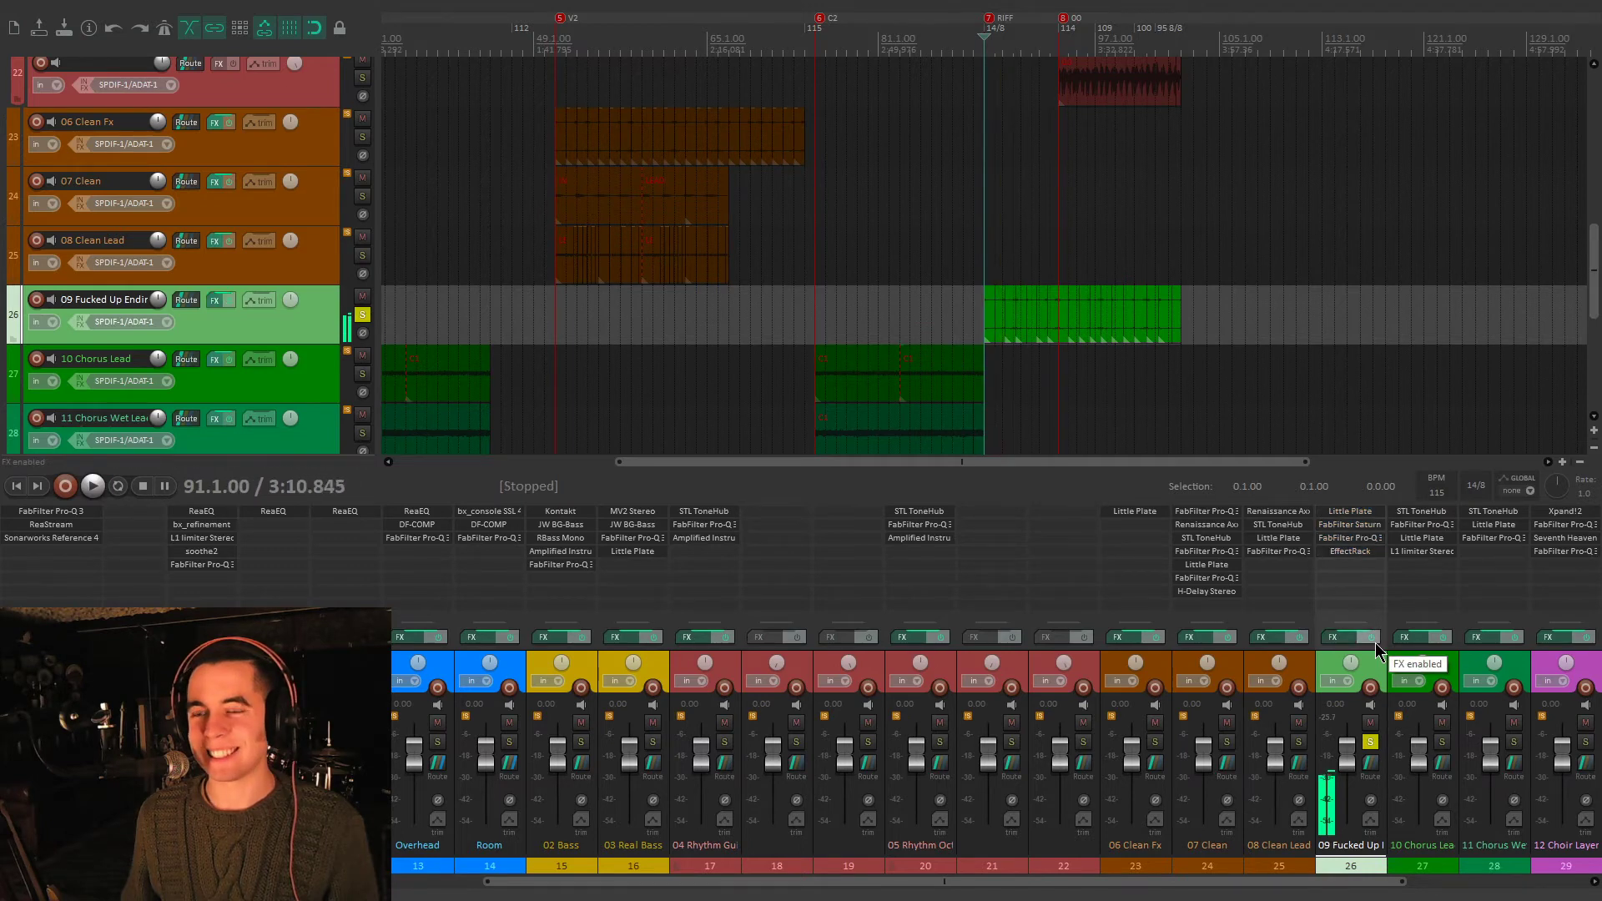
left_click(1373, 640)
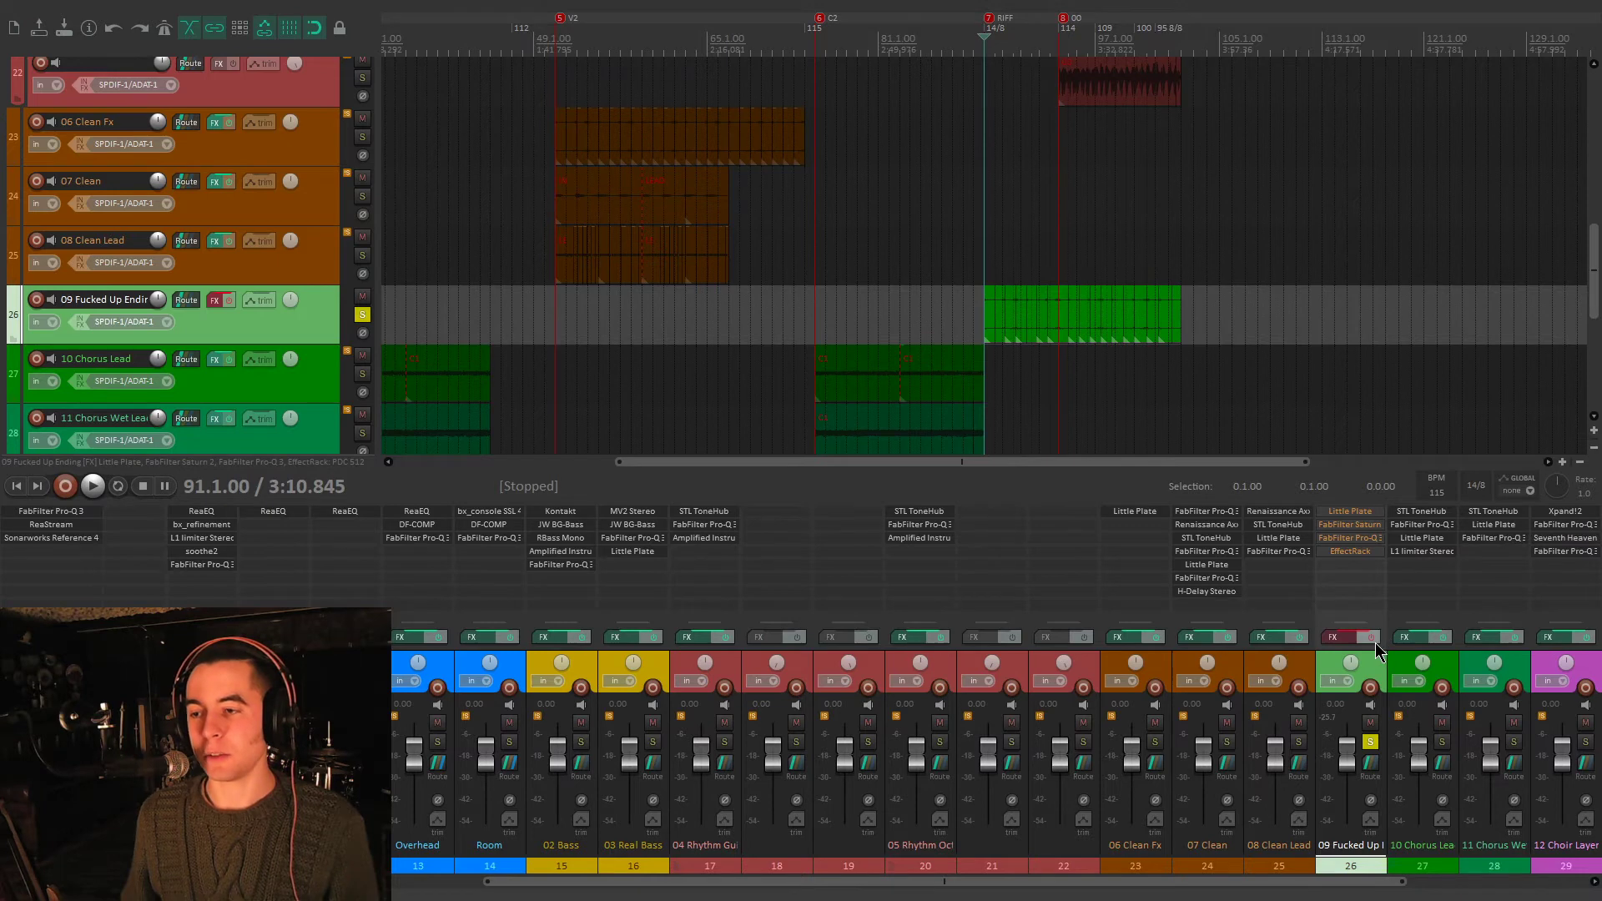
key("space")
left_click(1371, 638)
- Open FabFilter Saturn 2 on 09 Fucked Up Ending, inspect its Drive setting during playback, and stop playback
left_click(1349, 524)
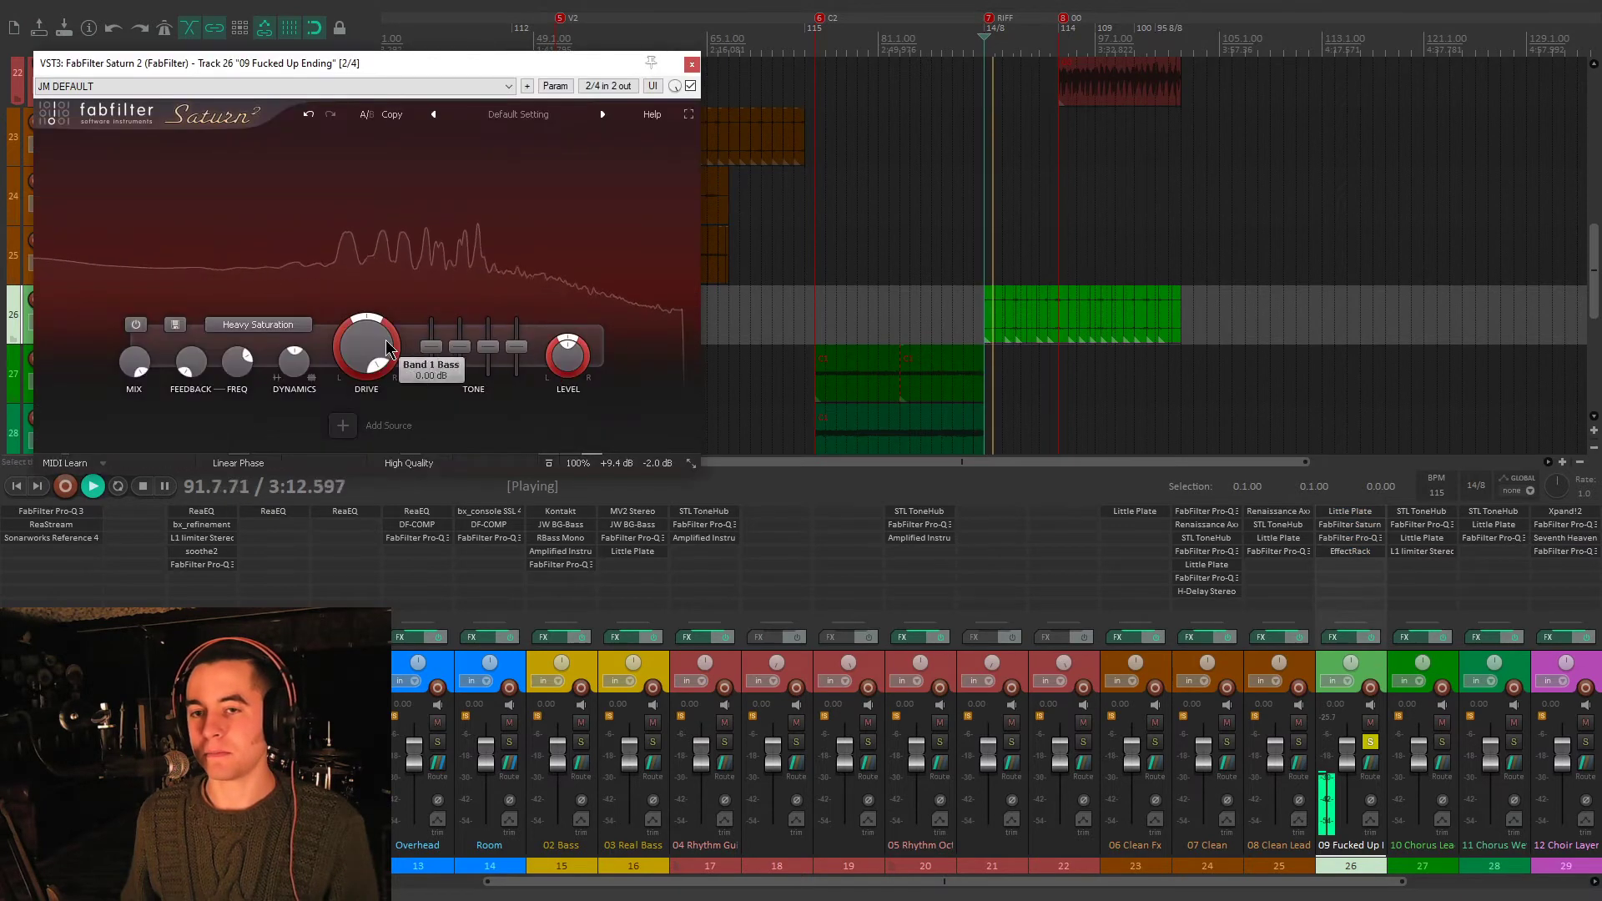
mouse_move(365, 345)
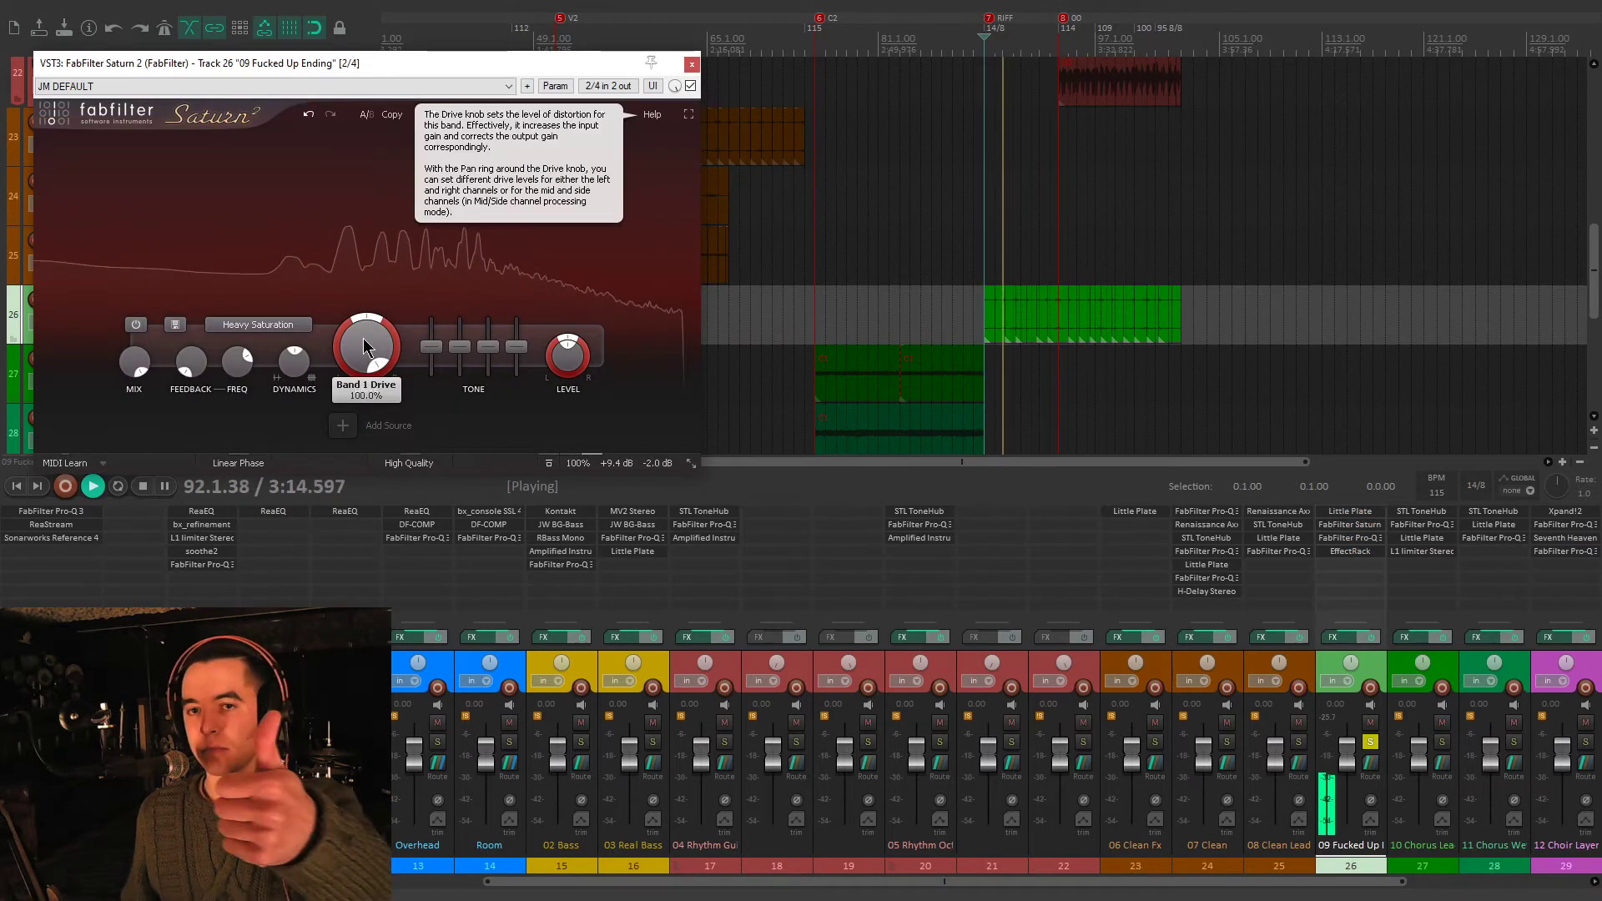
key("space")
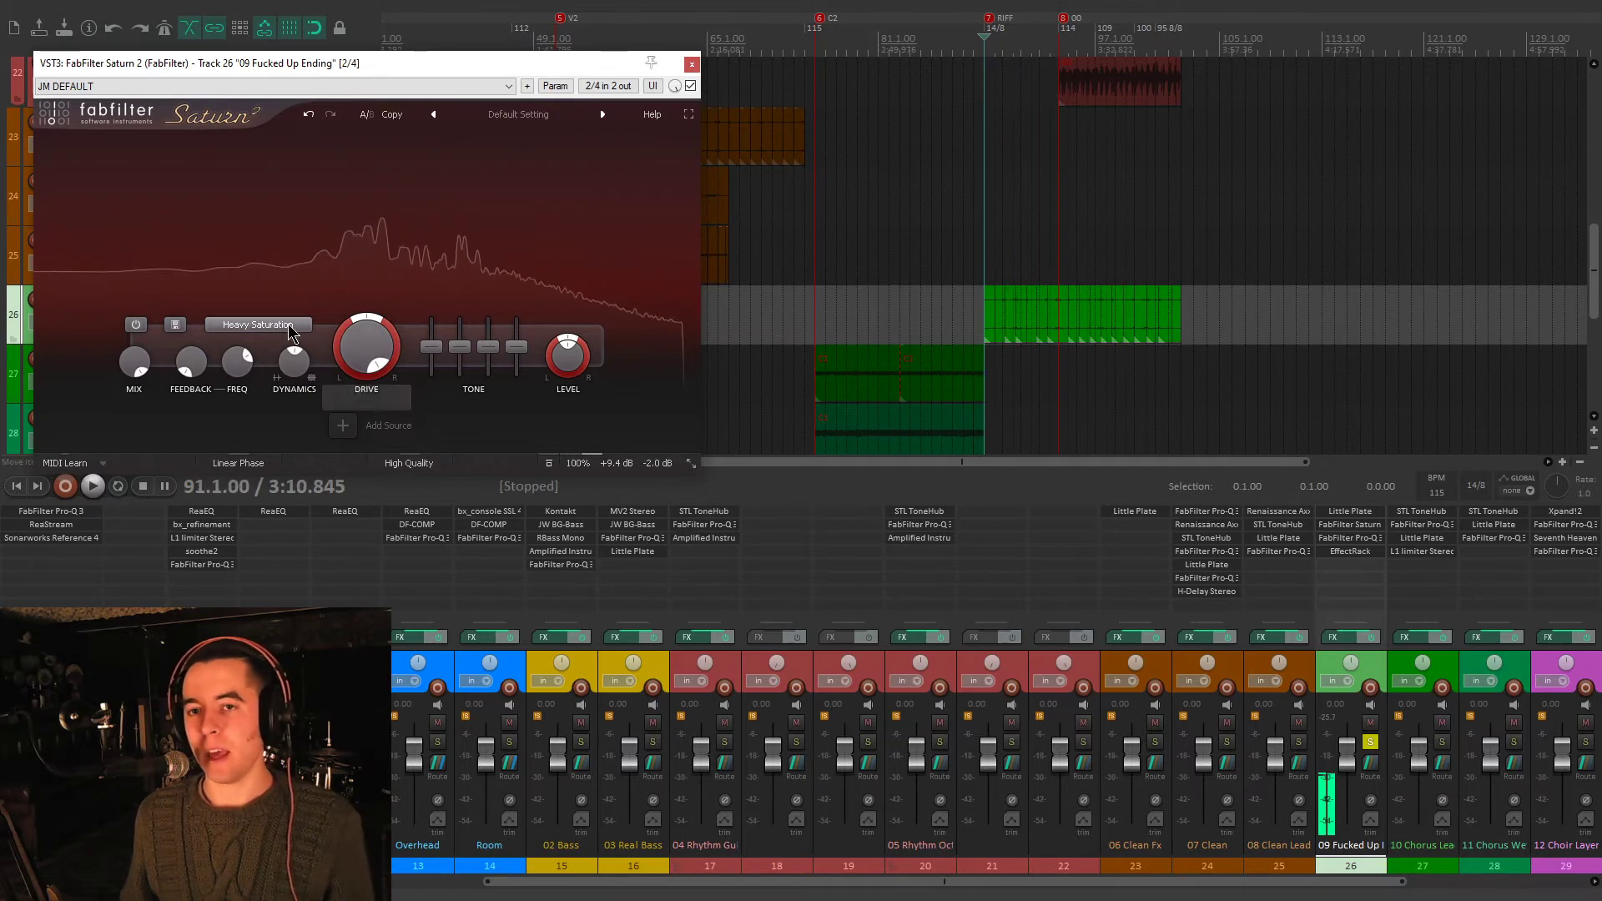
- Inspect the FabFilter Pro-Q 3 and EffectRack windows of 09 Fucked Up Ending, and close all open plugin windows
left_click(1337, 540)
mouse_move(784, 325)
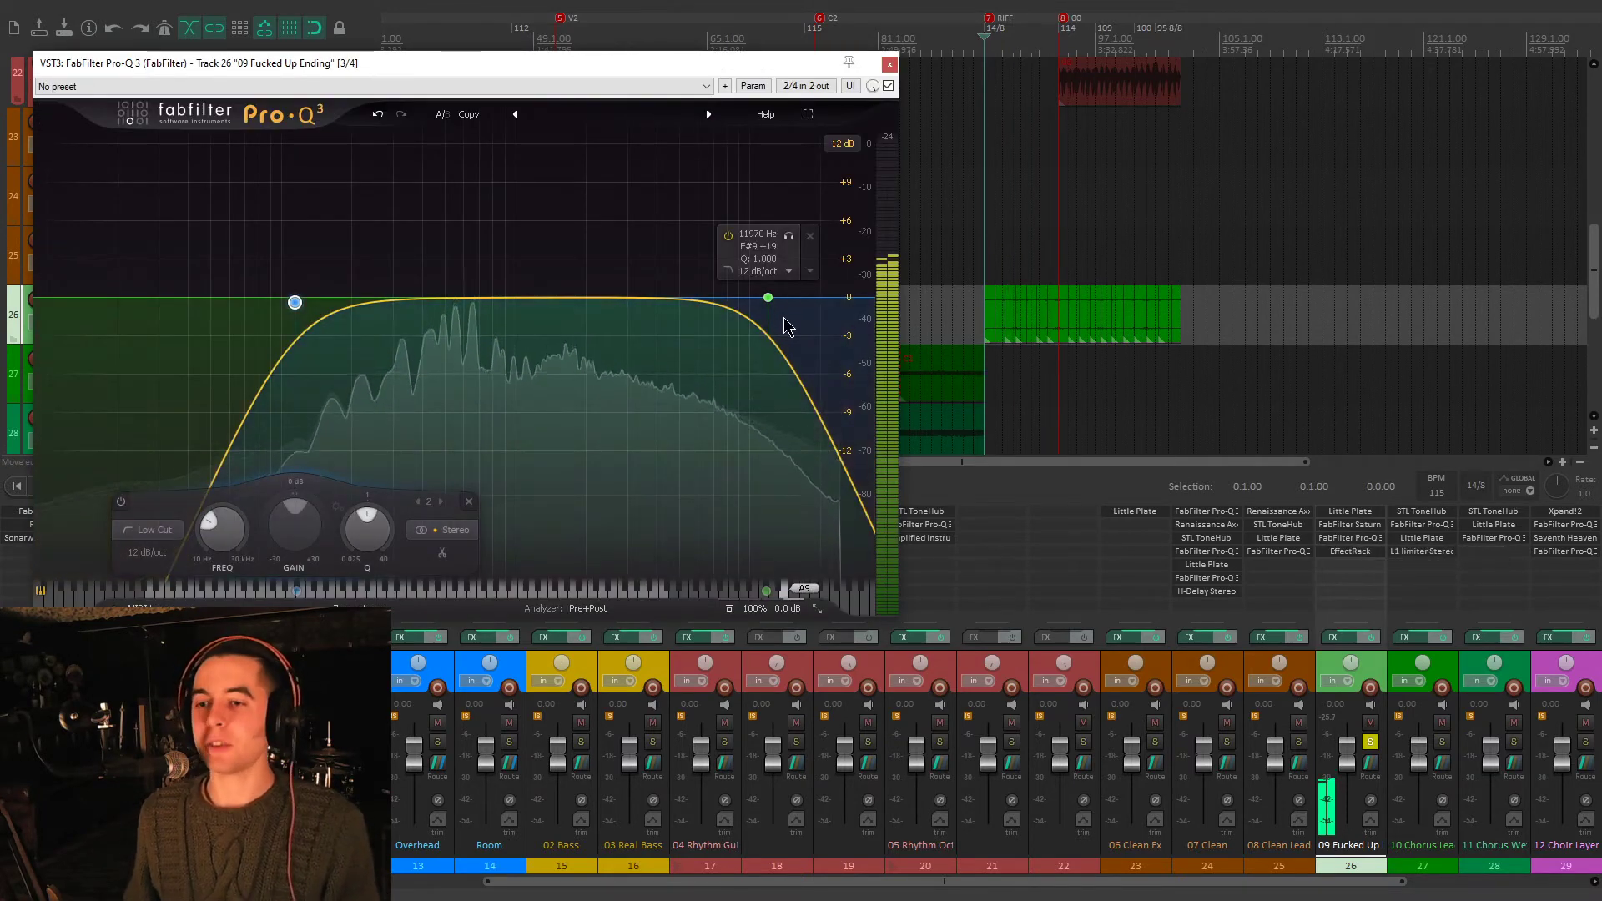
left_click(1334, 550)
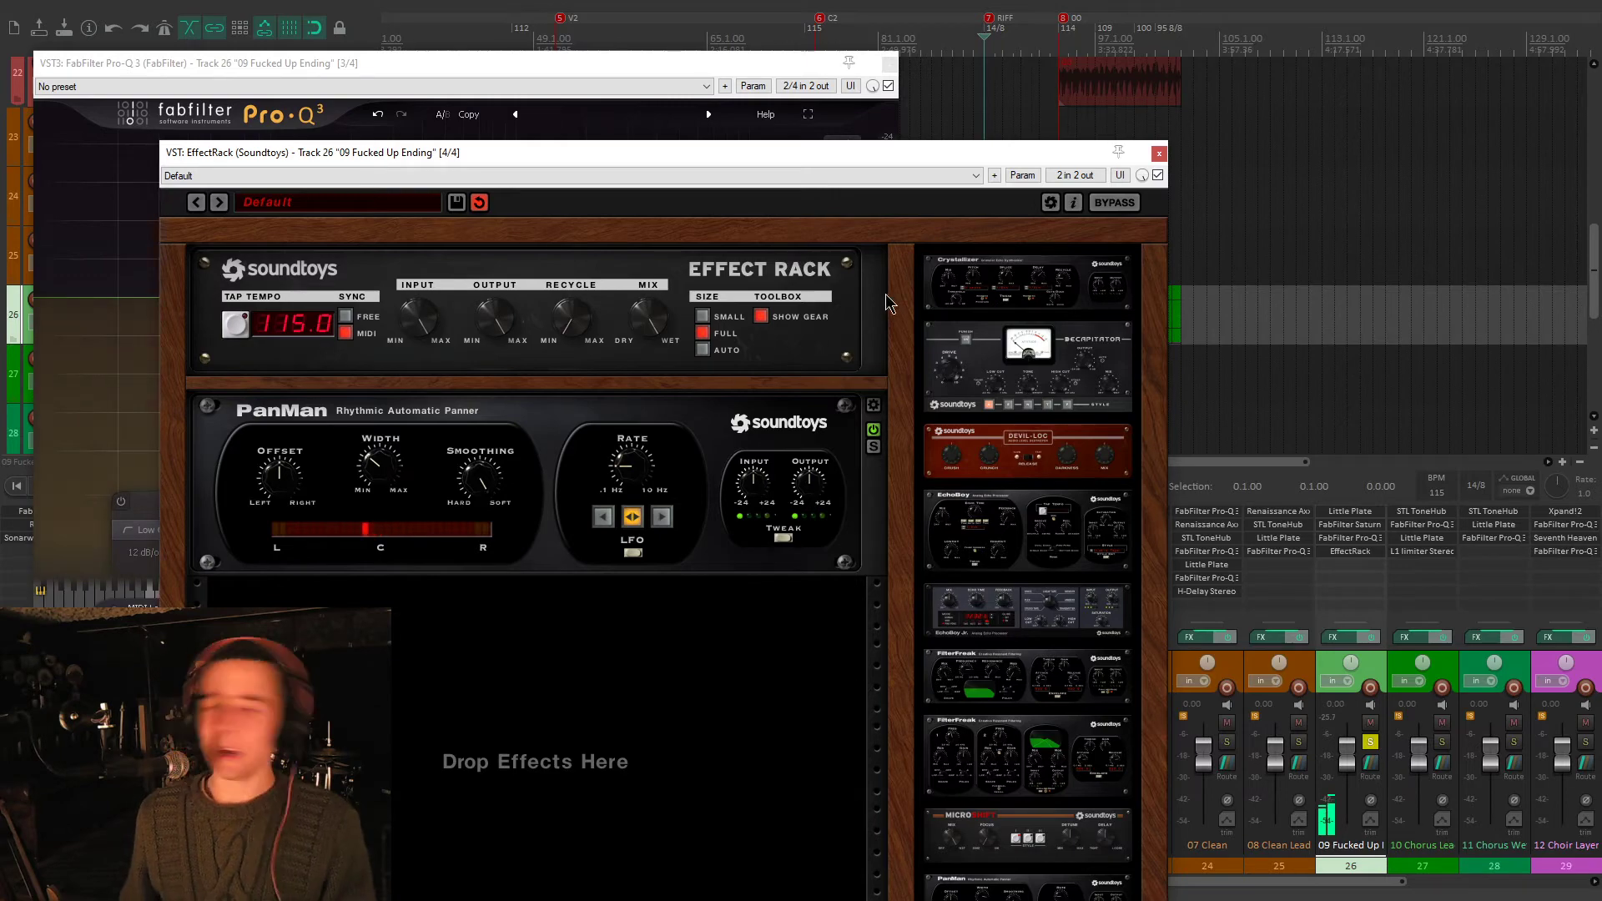
left_click(1158, 155)
left_click(889, 64)
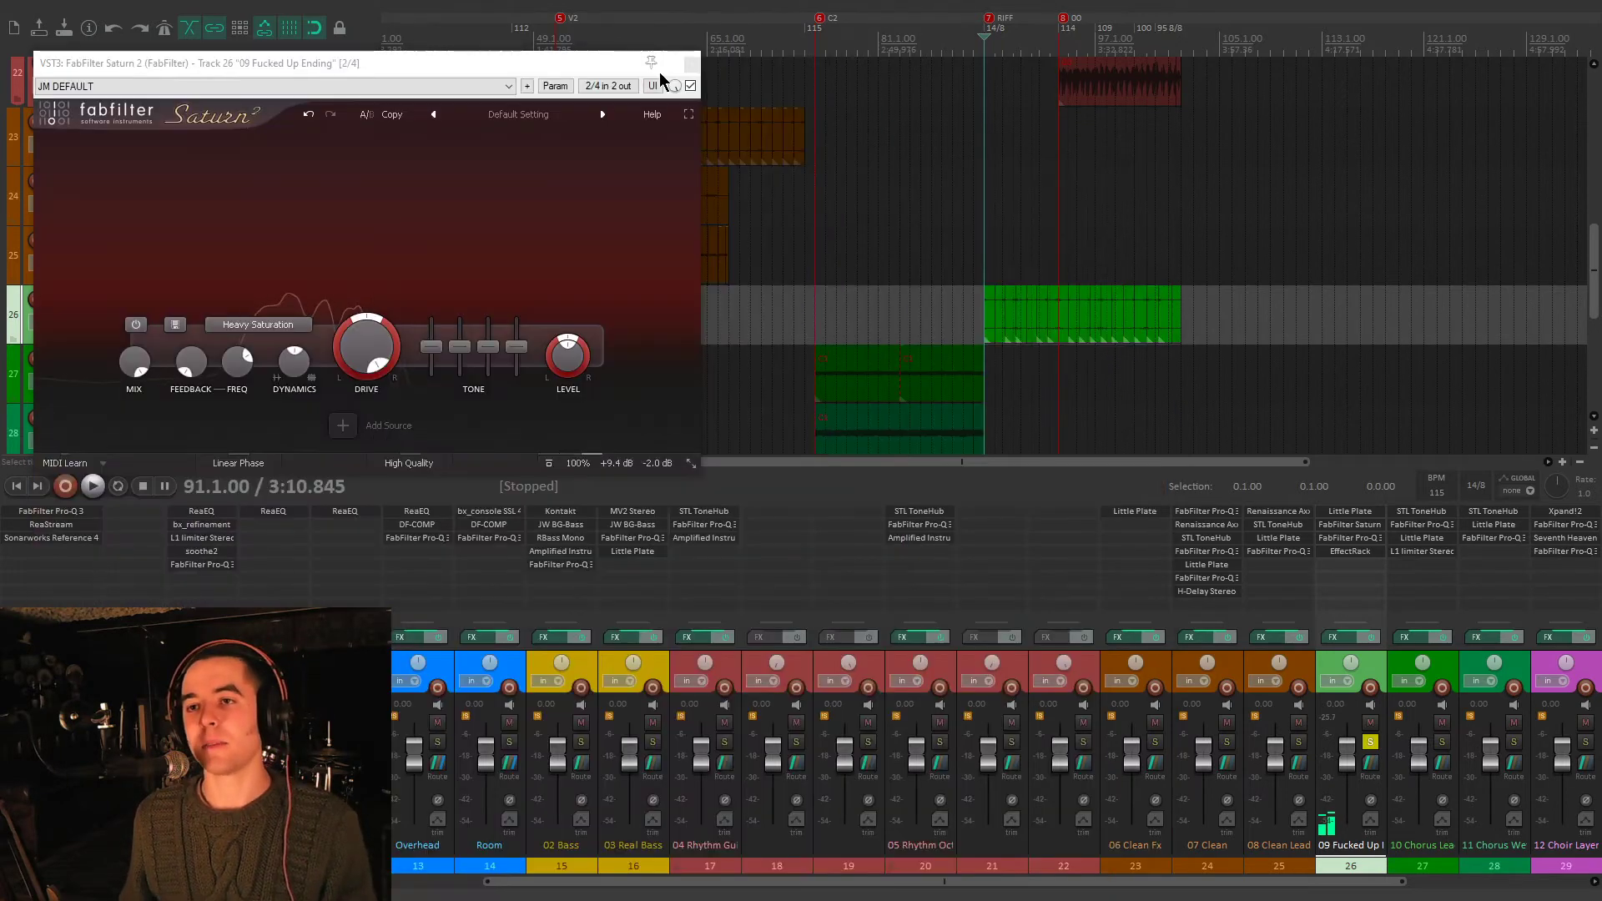
left_click(689, 65)
scroll(628, 306, "down", 3)
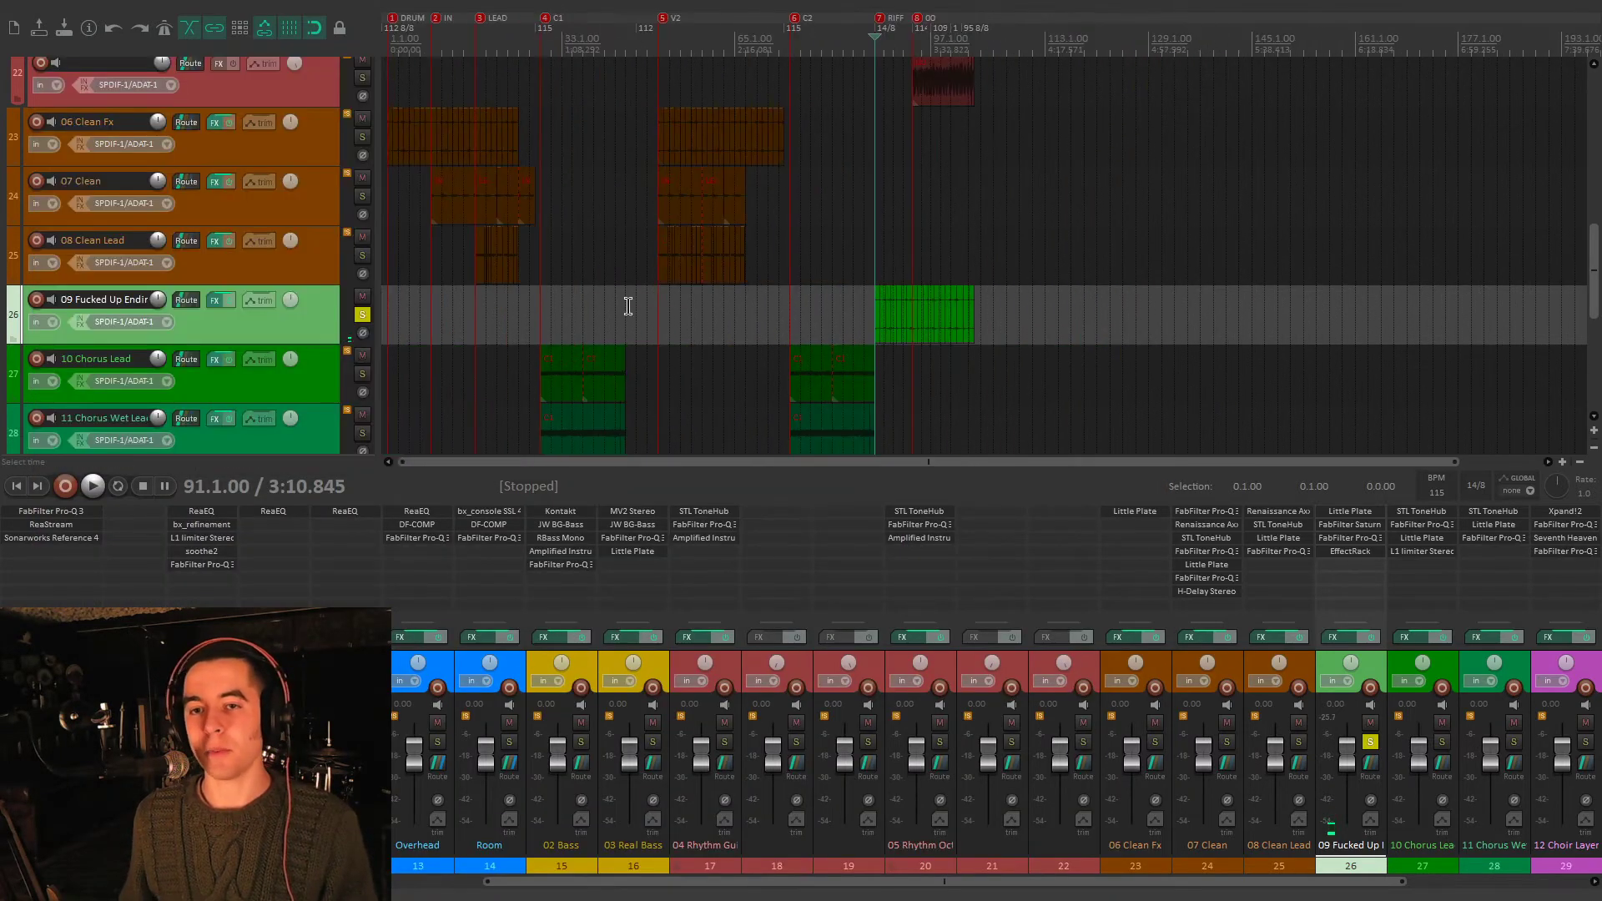
- Place the edit cursor at the C1 marker, solo 10 Chorus Lead, and start playback
left_click(589, 325)
key("4")
key("Down")
key("space")
scroll(1058, 274, "up", 2)
scroll(1169, 328, "up", 4)
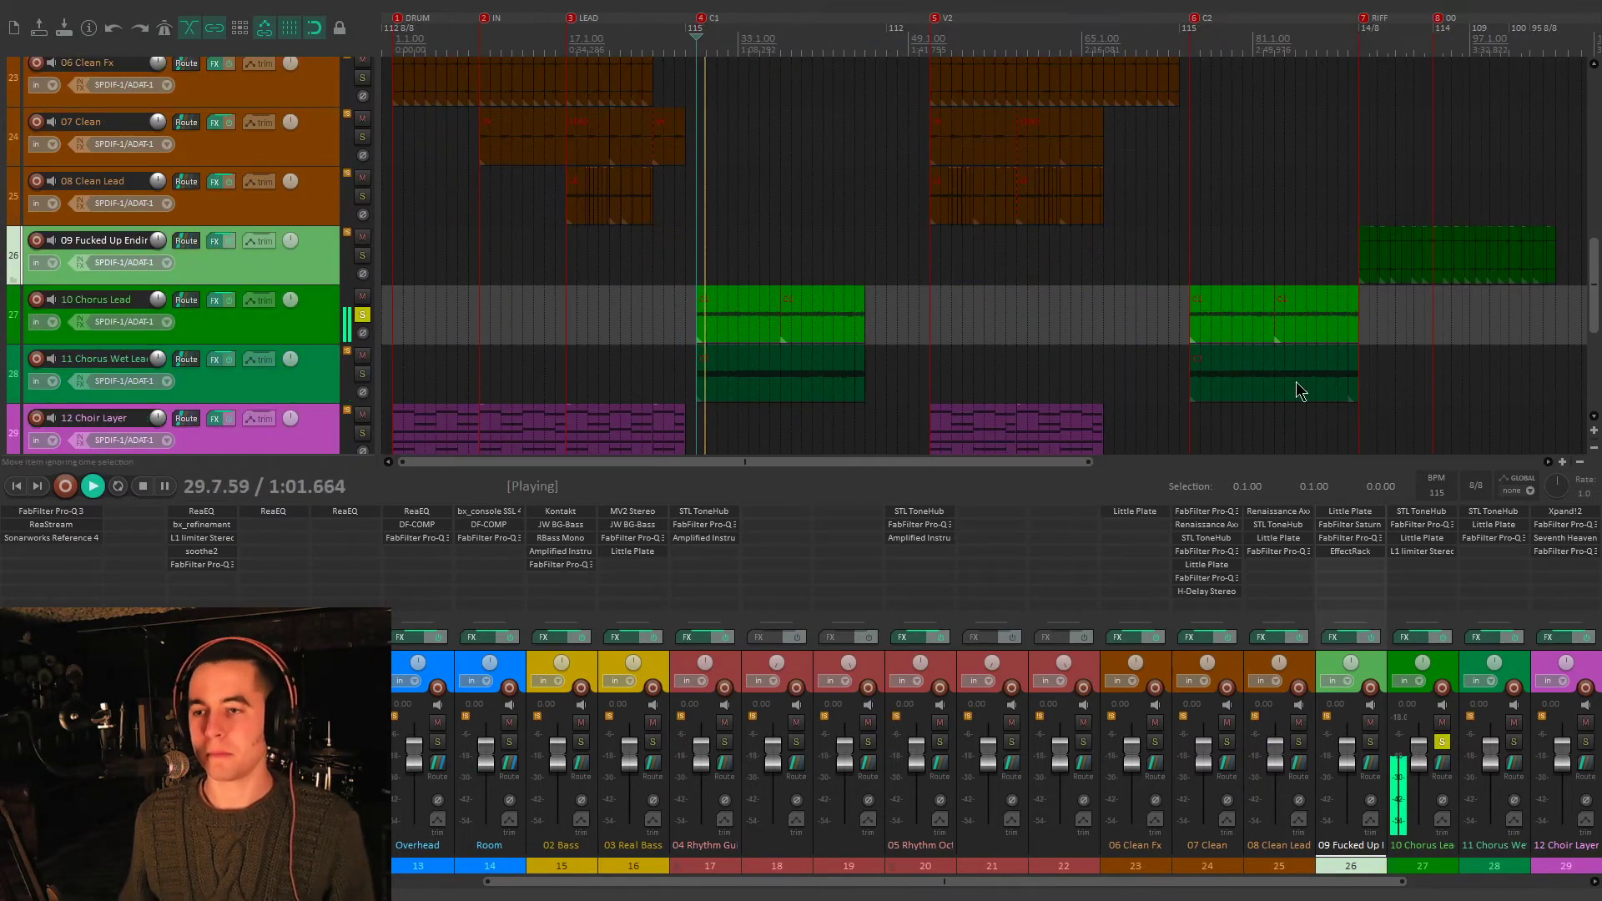
- Open STL ToneHub on 10 Chorus Lead, inspect its amp and preset packs, stop playback, and close the plugin window
left_click(1421, 511)
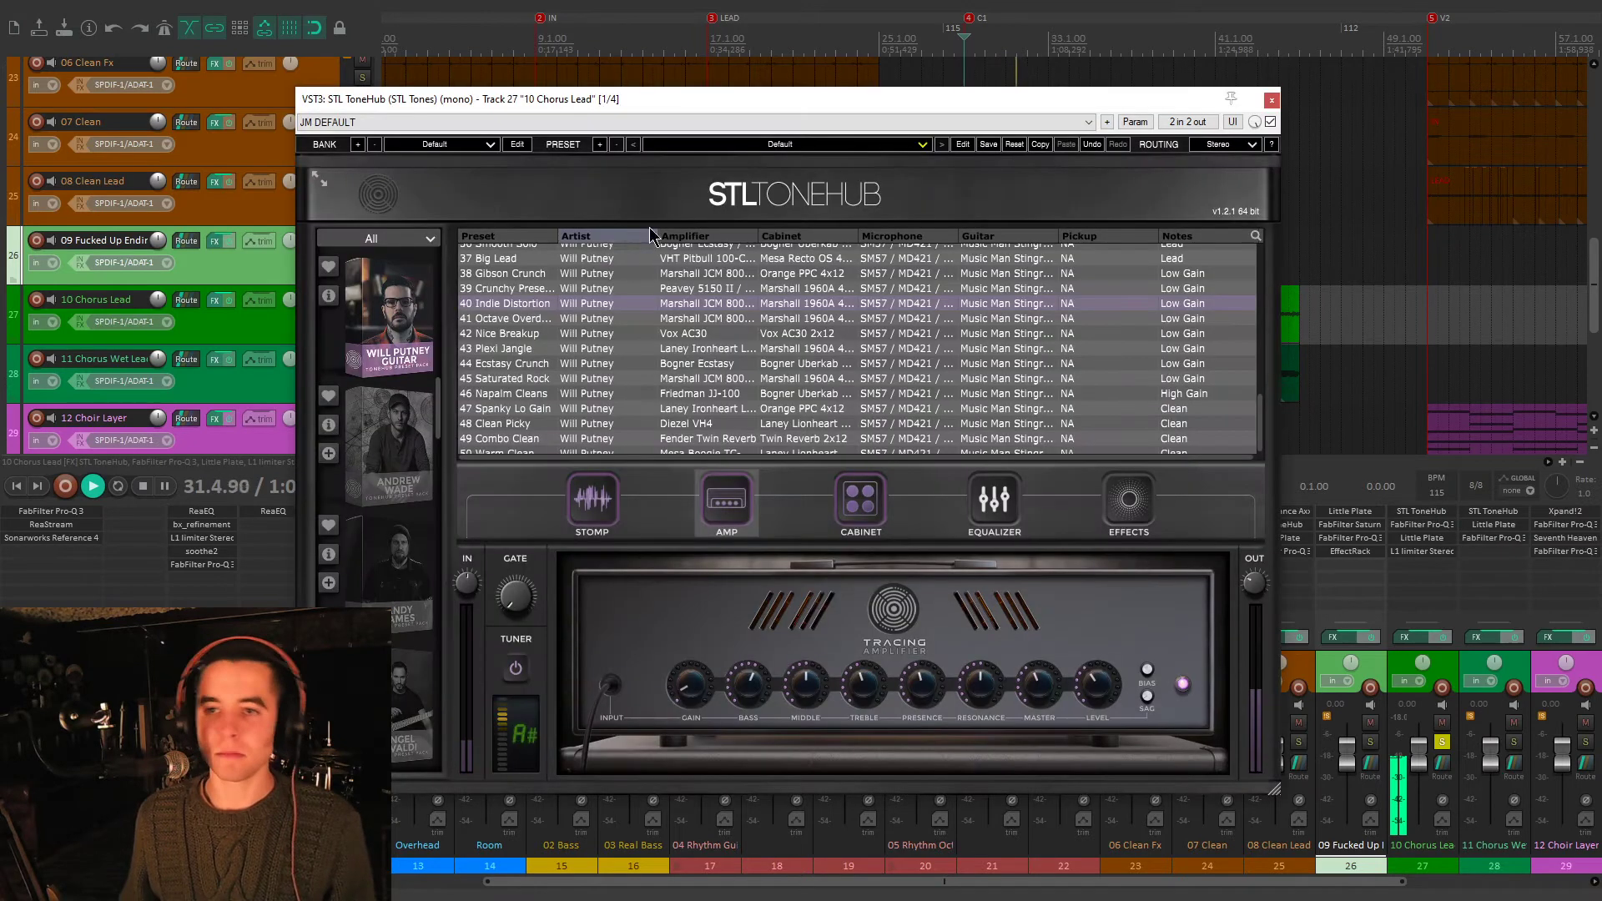
left_click_drag(776, 102, 649, 94)
key("space")
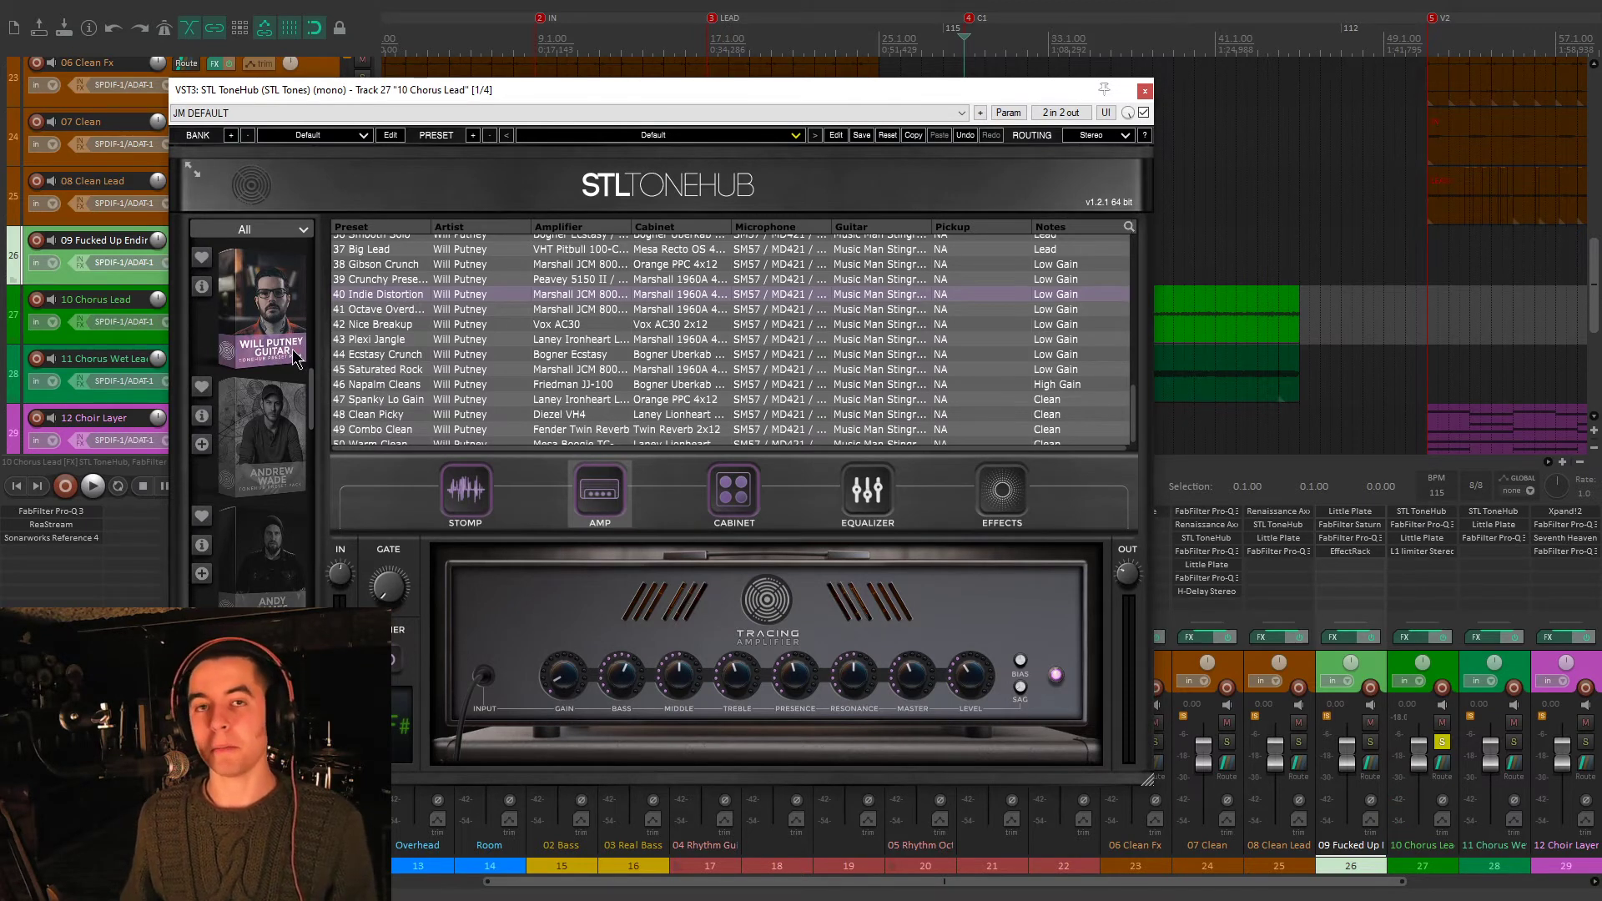
scroll(398, 367, "up", 3)
scroll(372, 325, "down", 3)
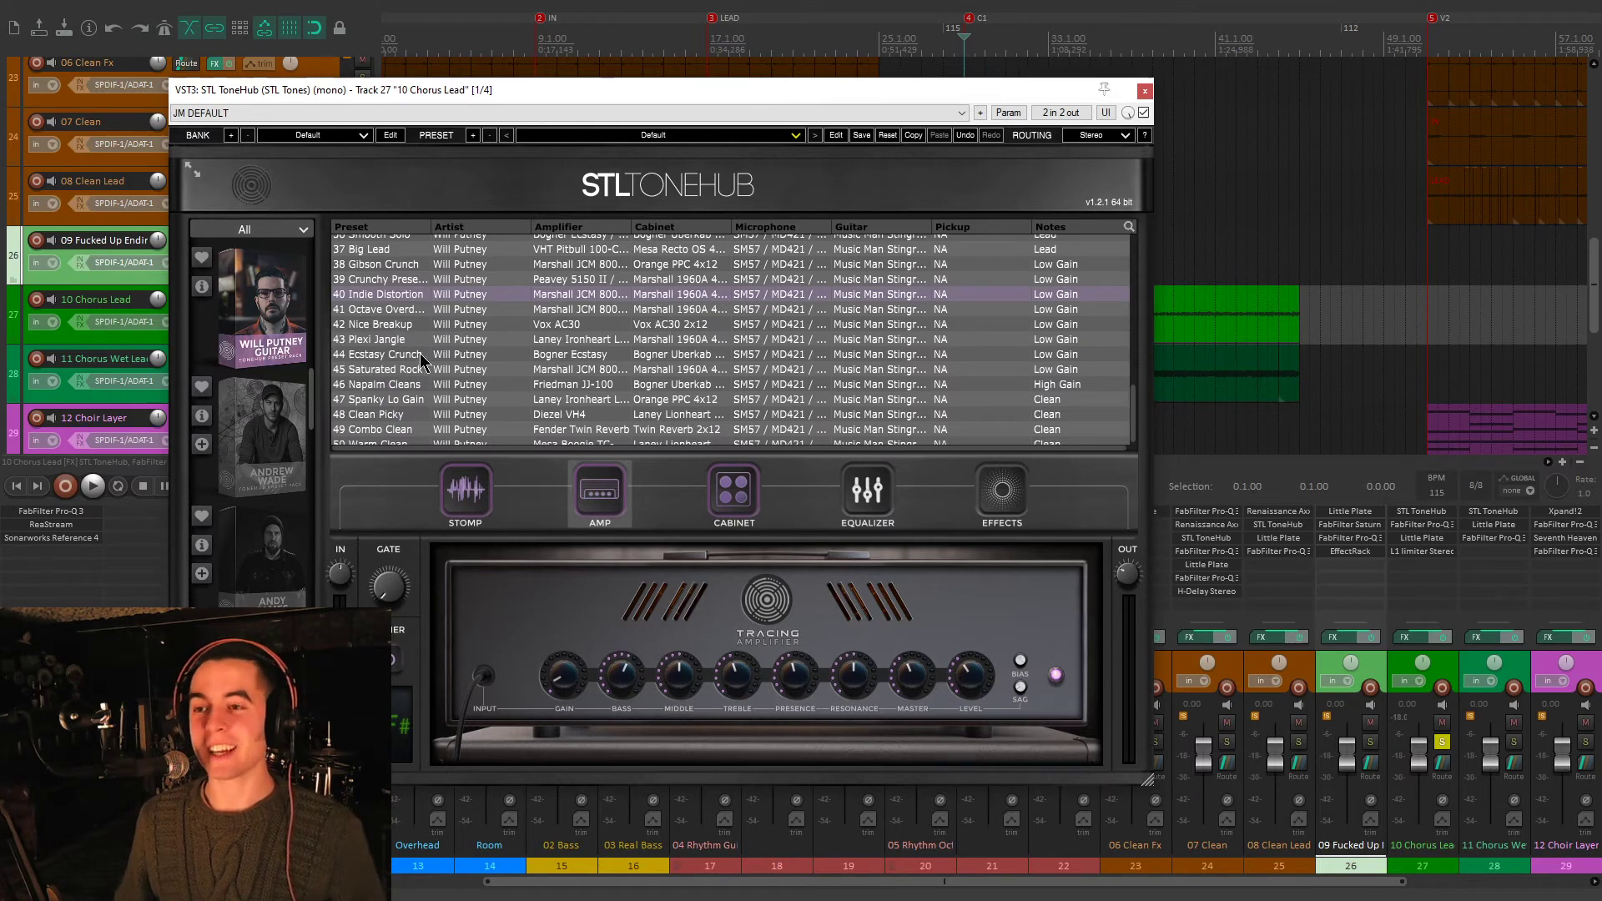
left_click(1144, 91)
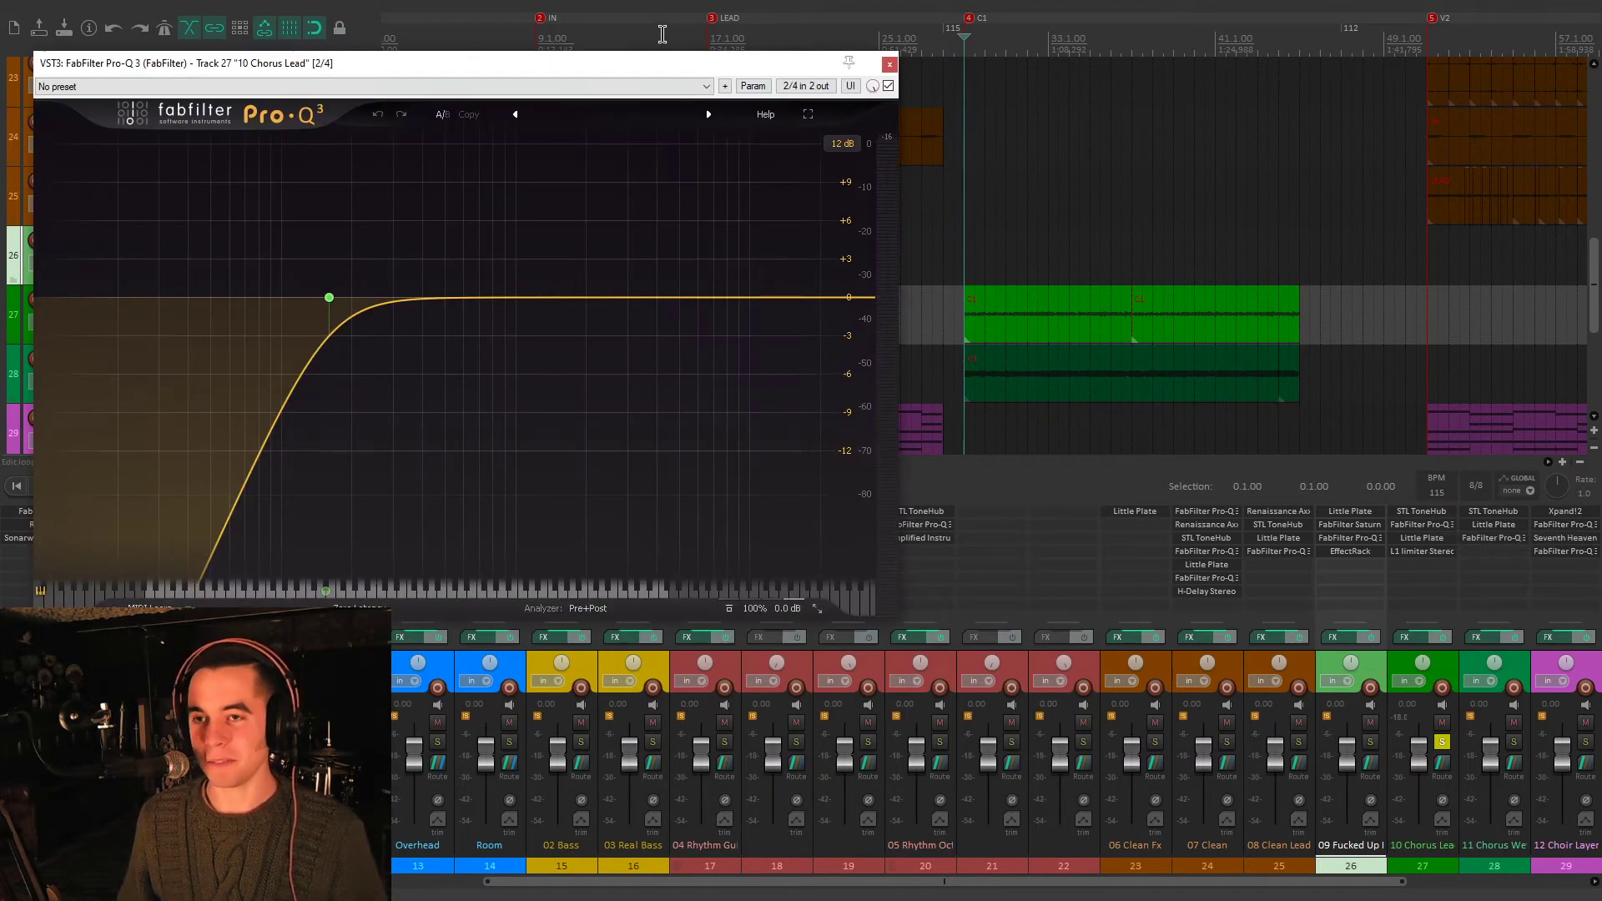
- Play 10 Chorus Lead from the C1 marker and briefly solo the 160 Hz low-cut band in its FabFilter Pro-Q 3
left_click_drag(775, 58, 776, 63)
key("space")
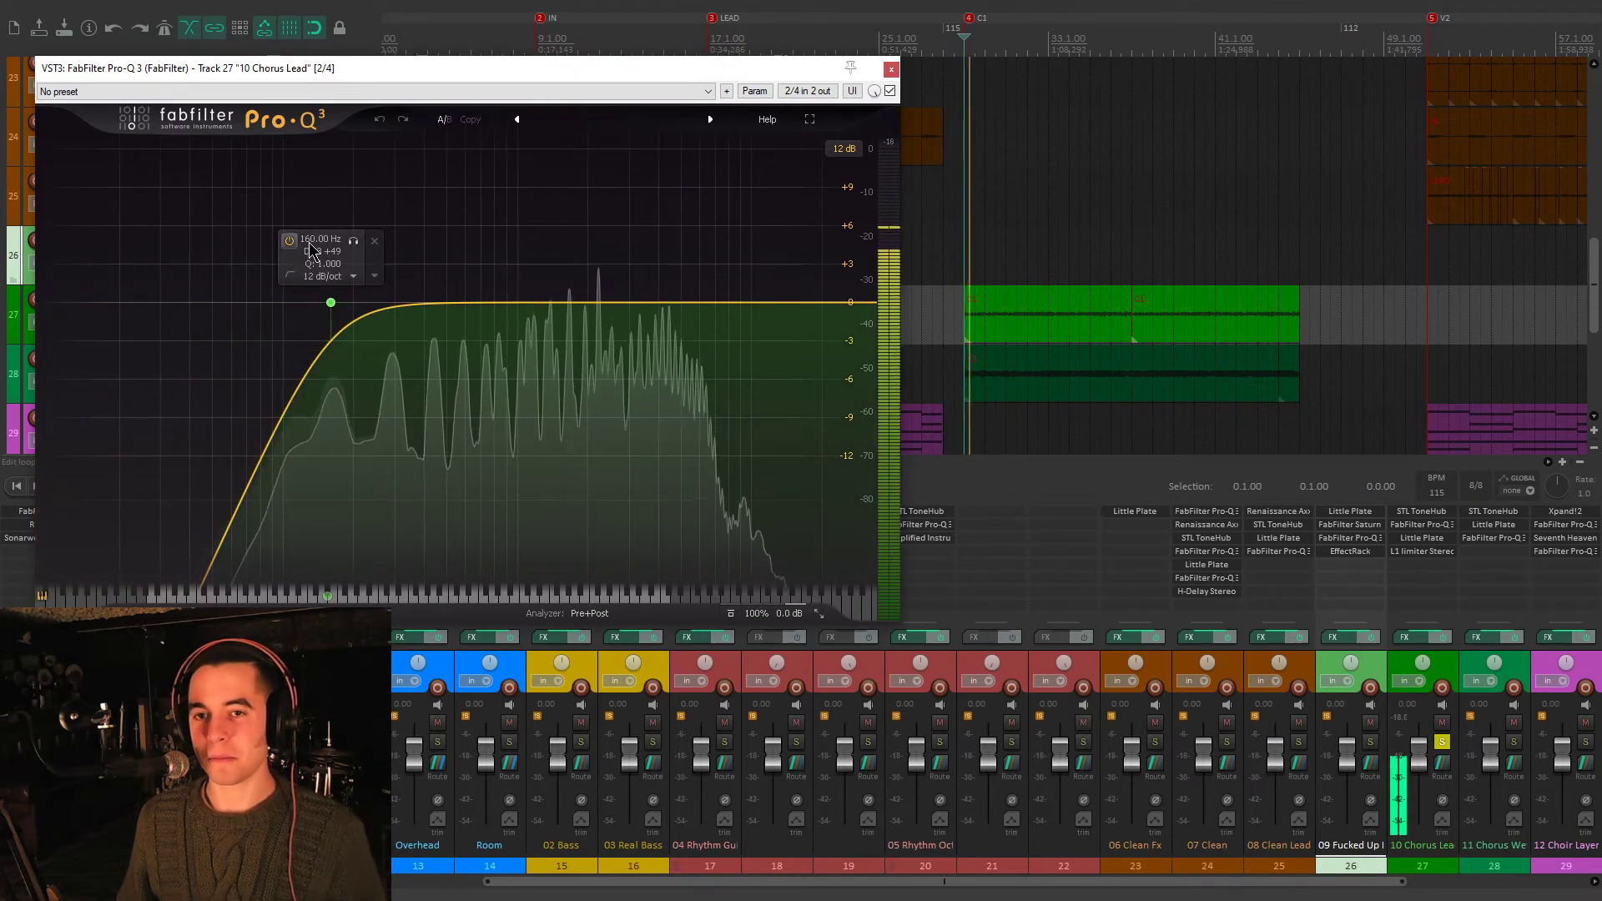
left_click(354, 242)
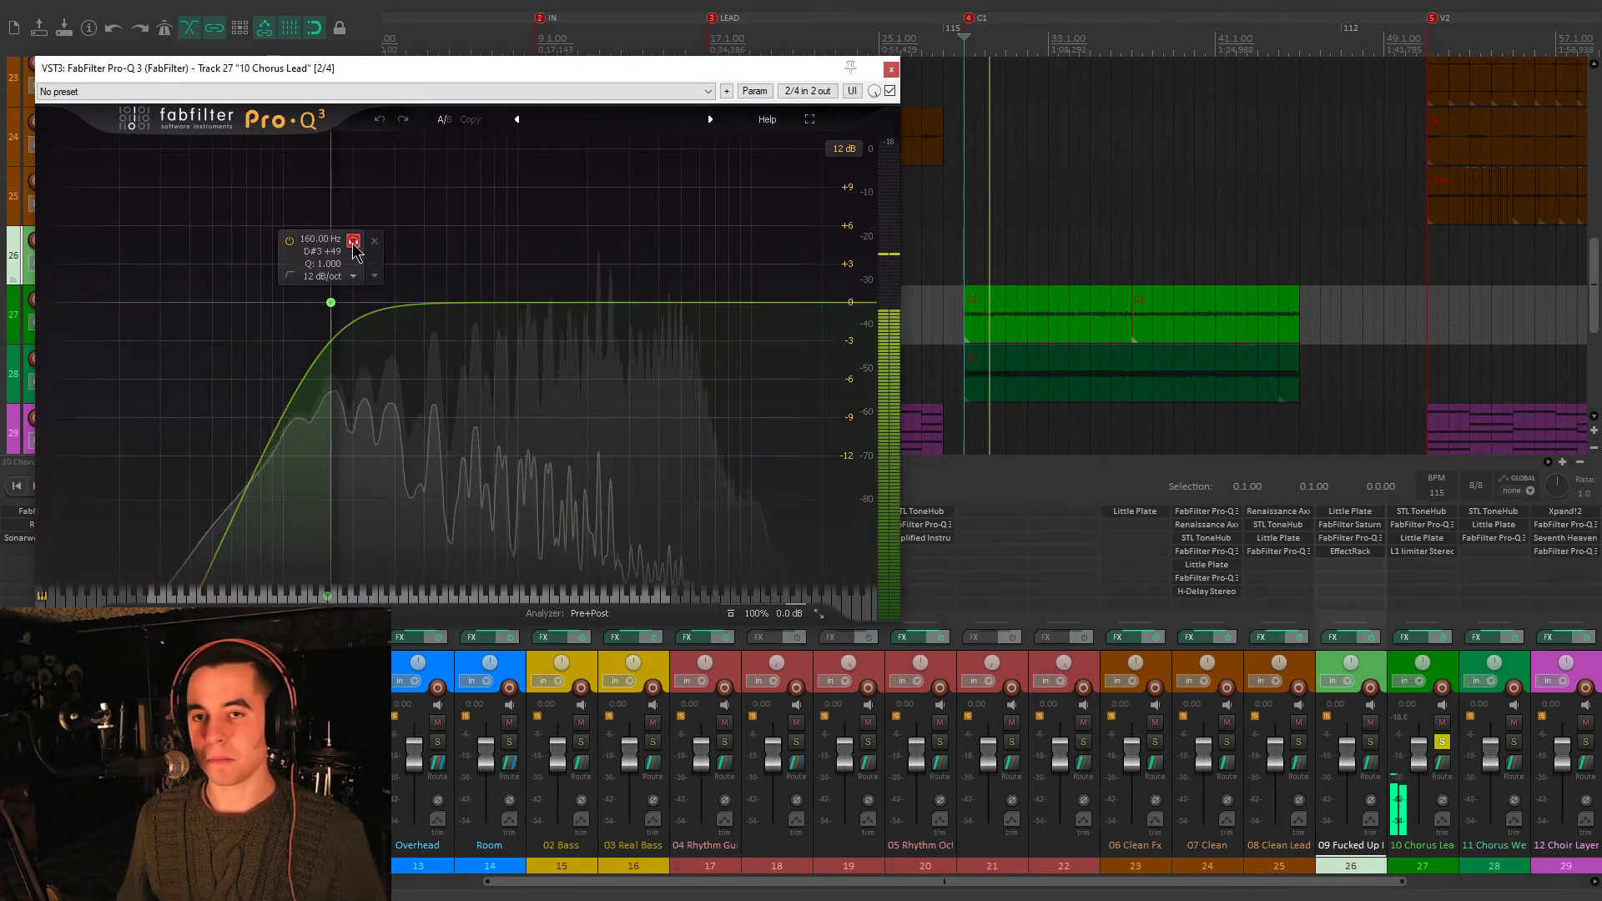
left_click(353, 241)
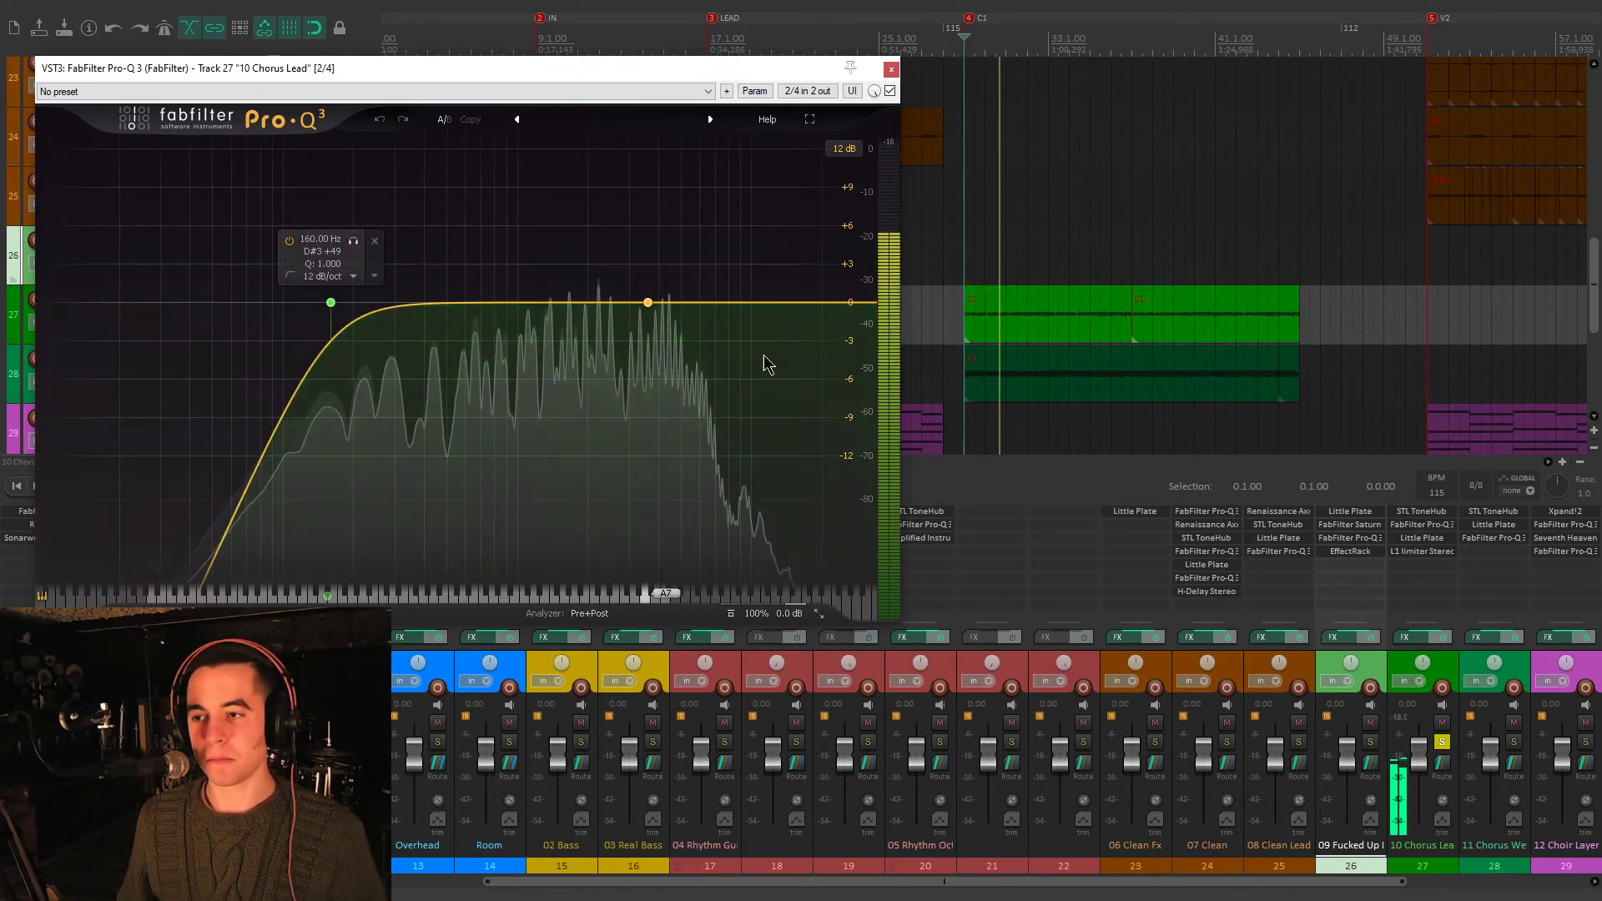
- Inspect Little Plate and L1 limiter on 10 Chorus Lead, and close all its plugin windows except the L1 limiter
left_click(1421, 538)
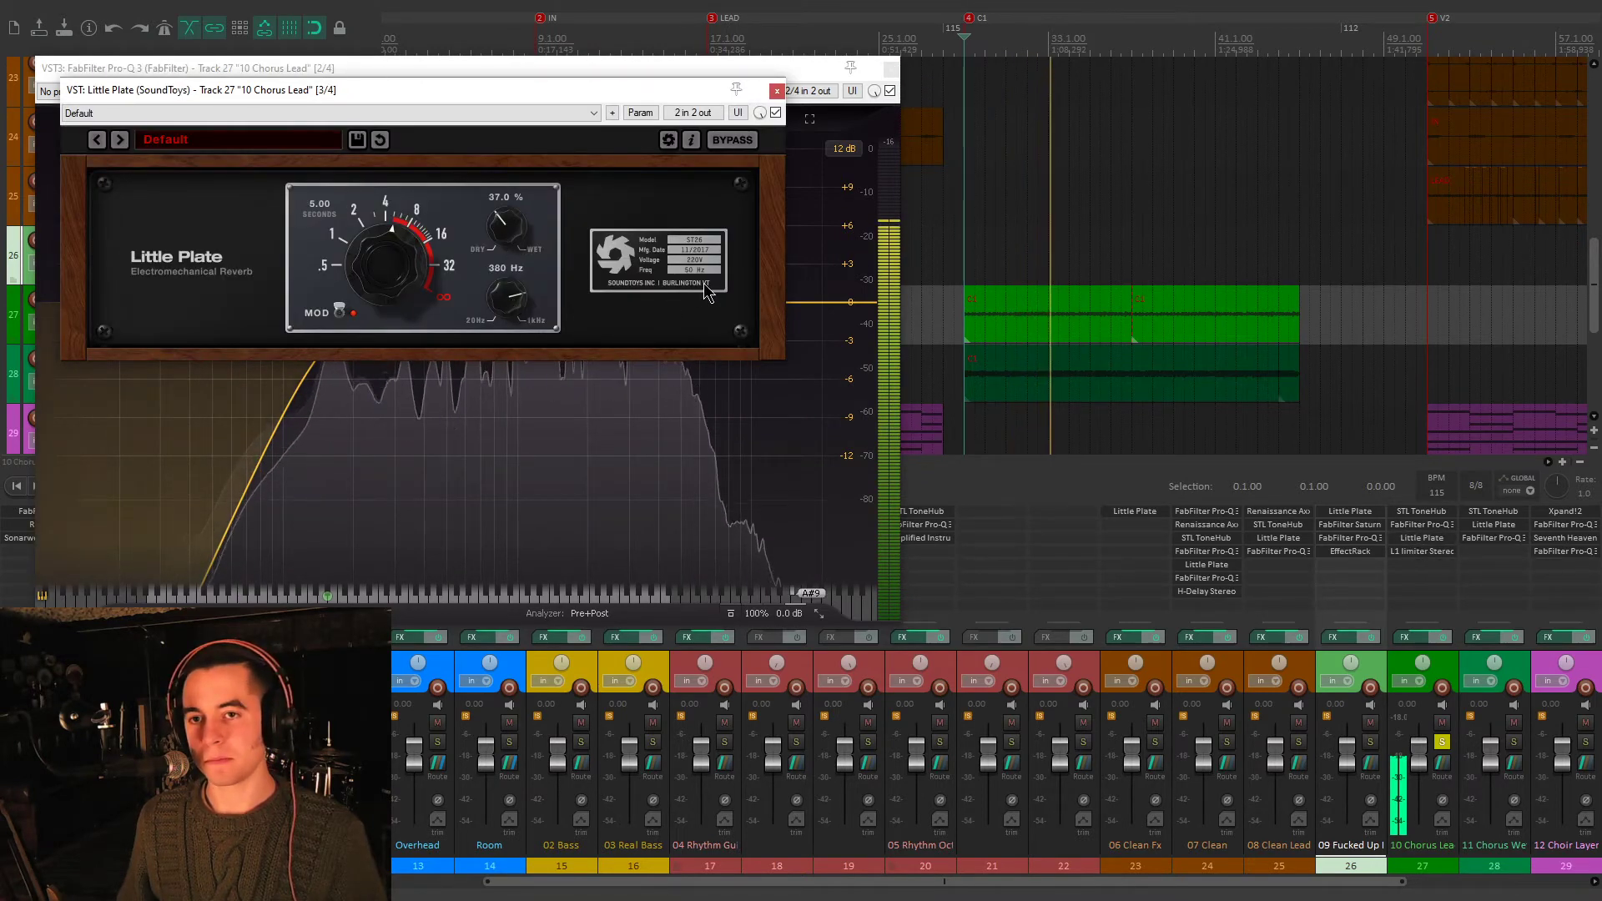
left_click(1421, 551)
left_click_drag(180, 68, 938, 351)
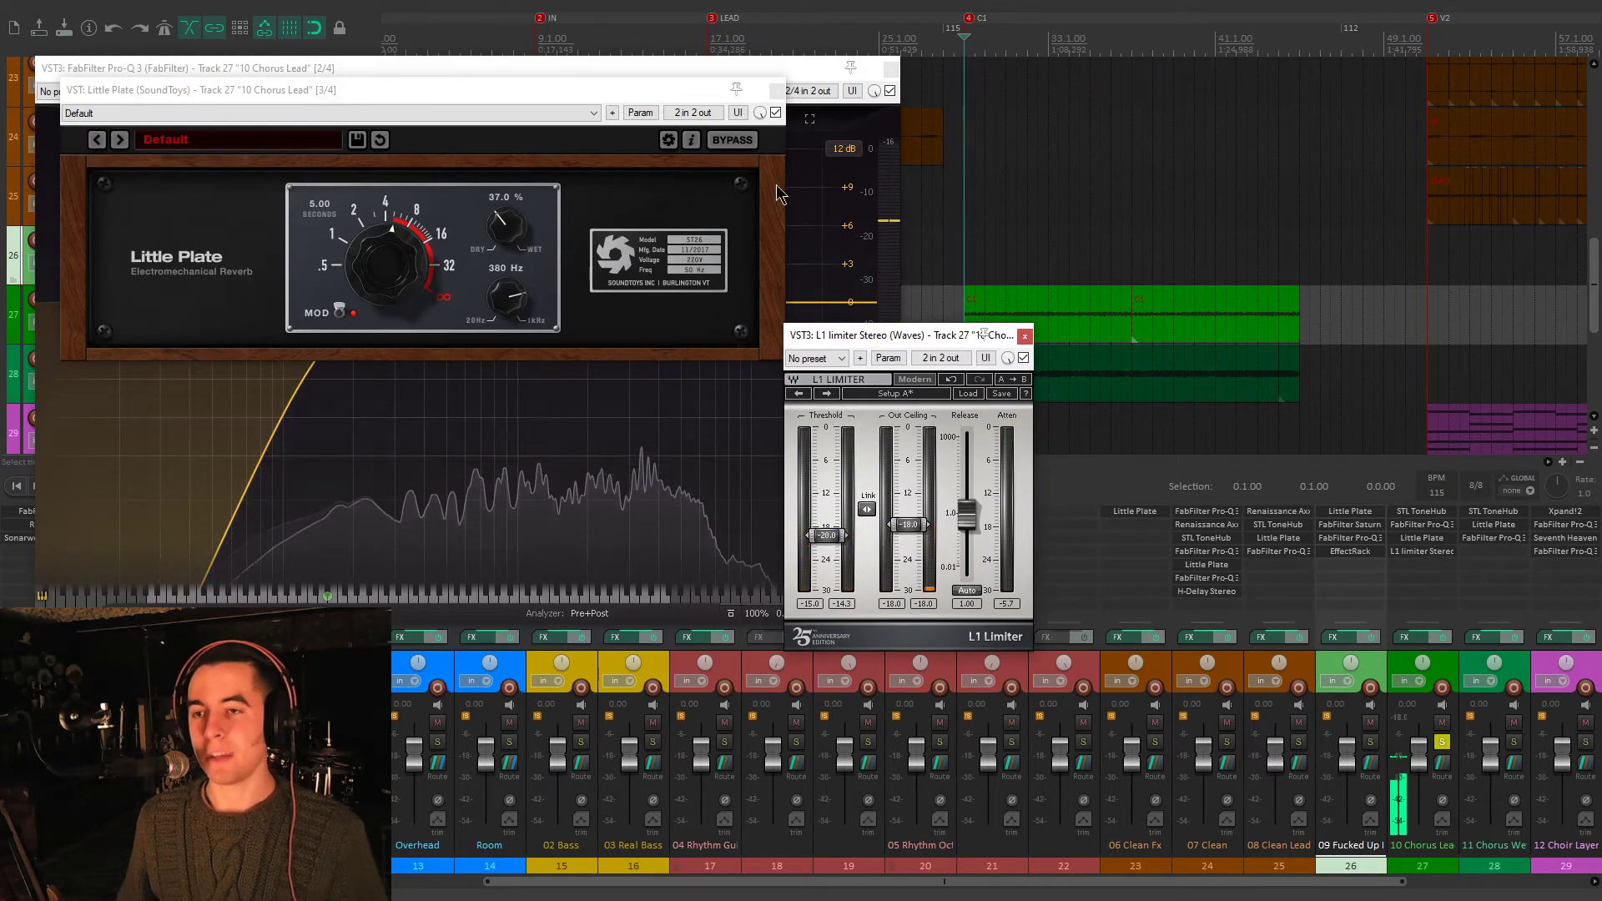
left_click(777, 91)
left_click(891, 70)
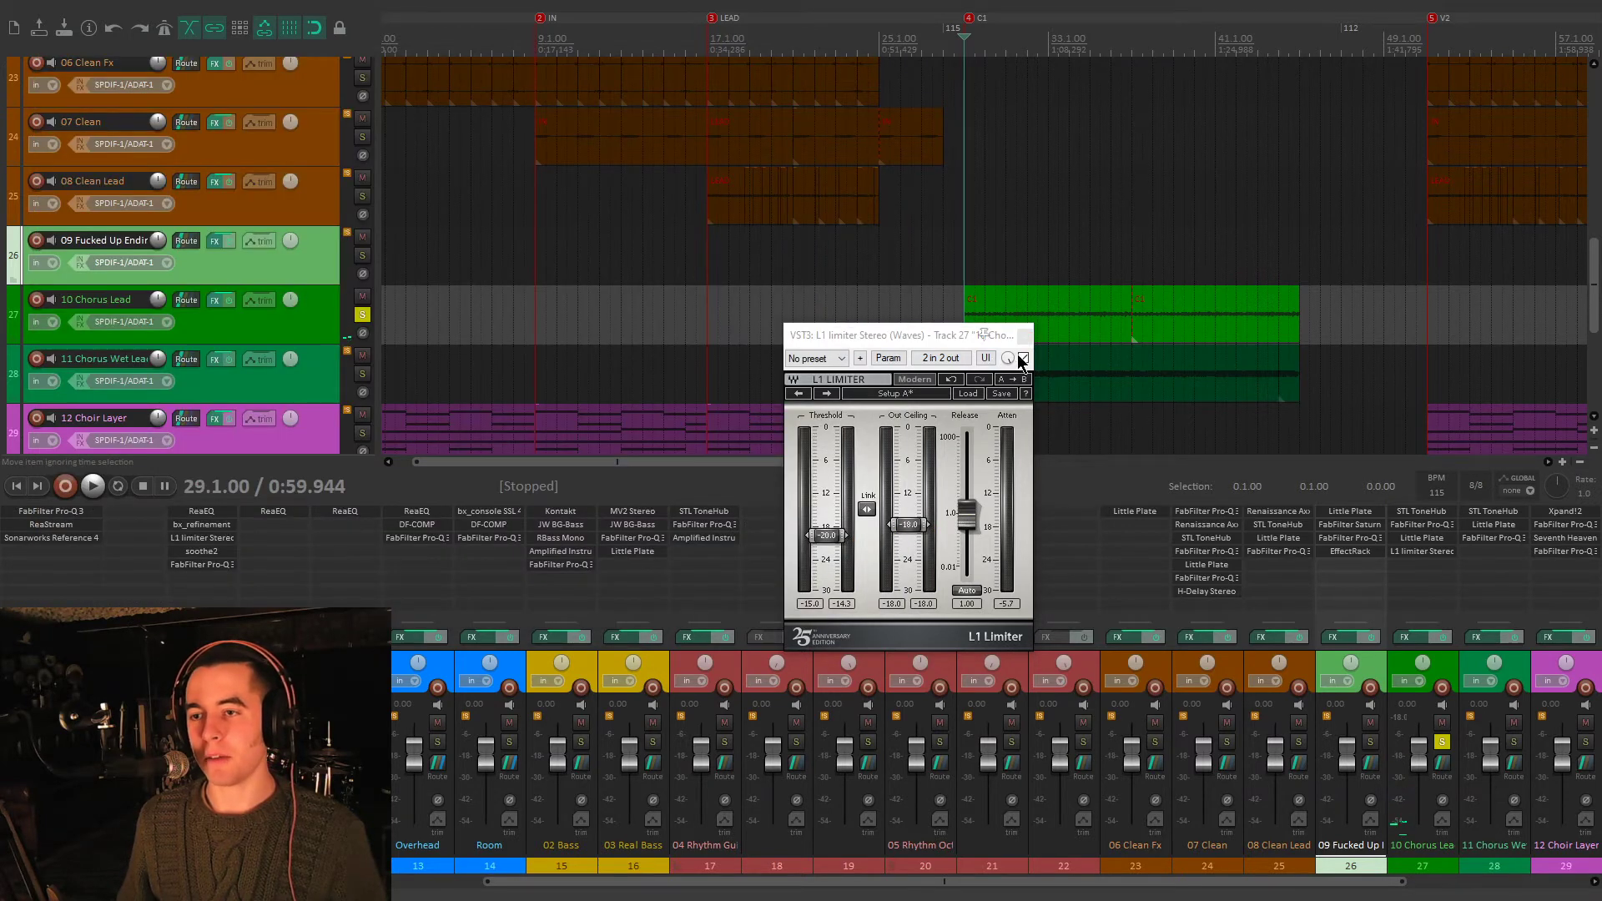
- Bypass the L1 limiter on 10 Chorus Lead, then play from C1 and unsolo the track to hear it in the full mix
left_click_drag(945, 338, 793, 325)
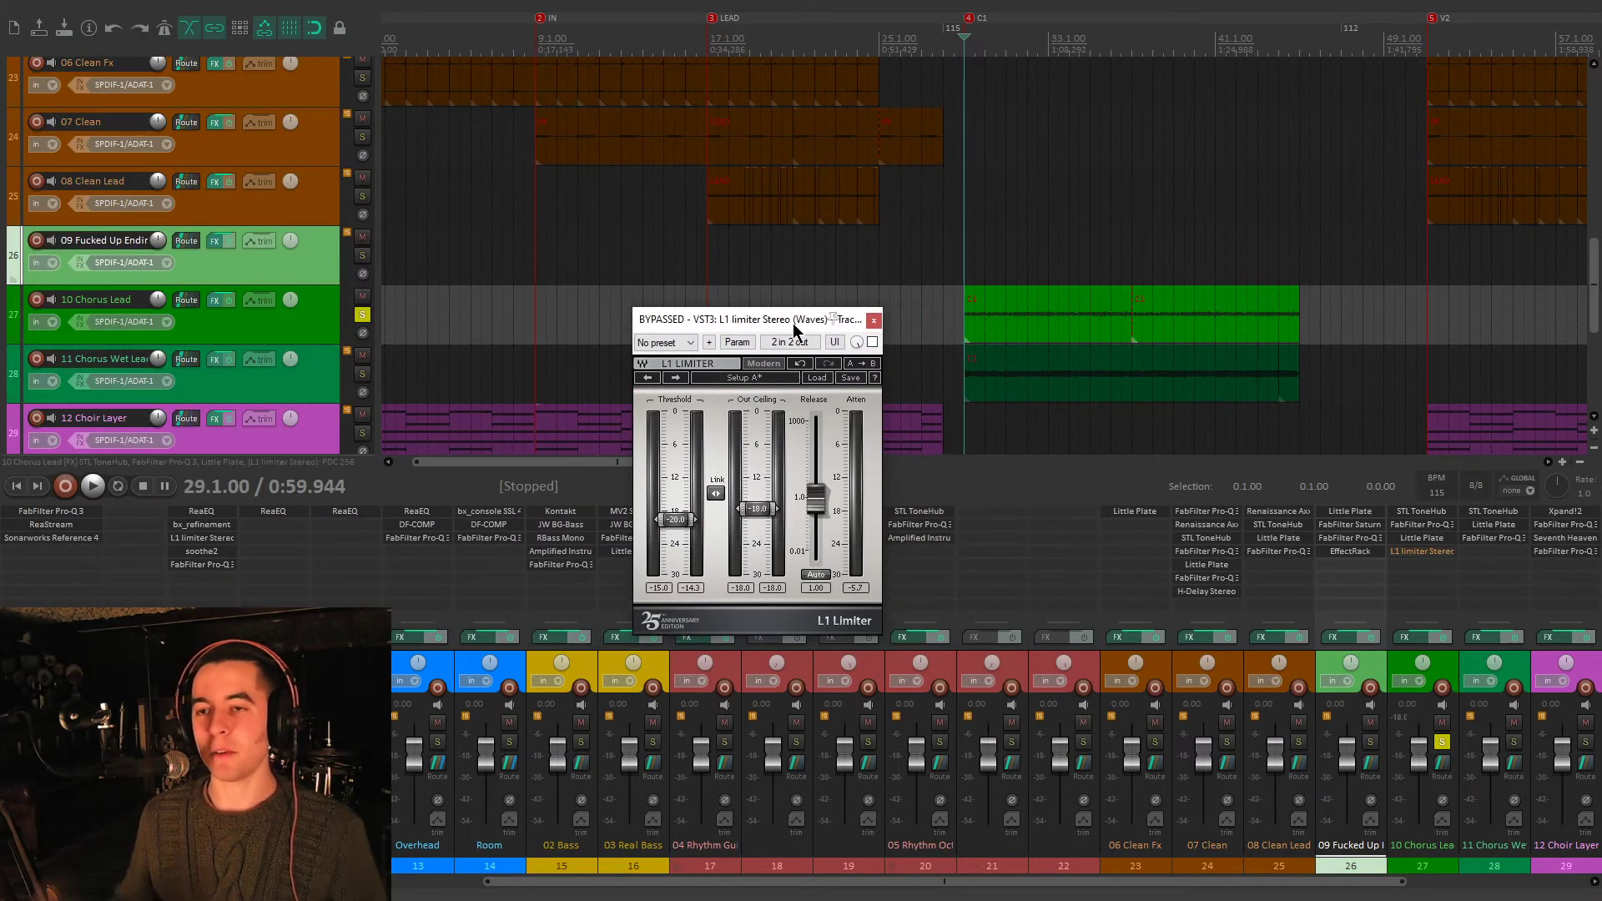
key("space")
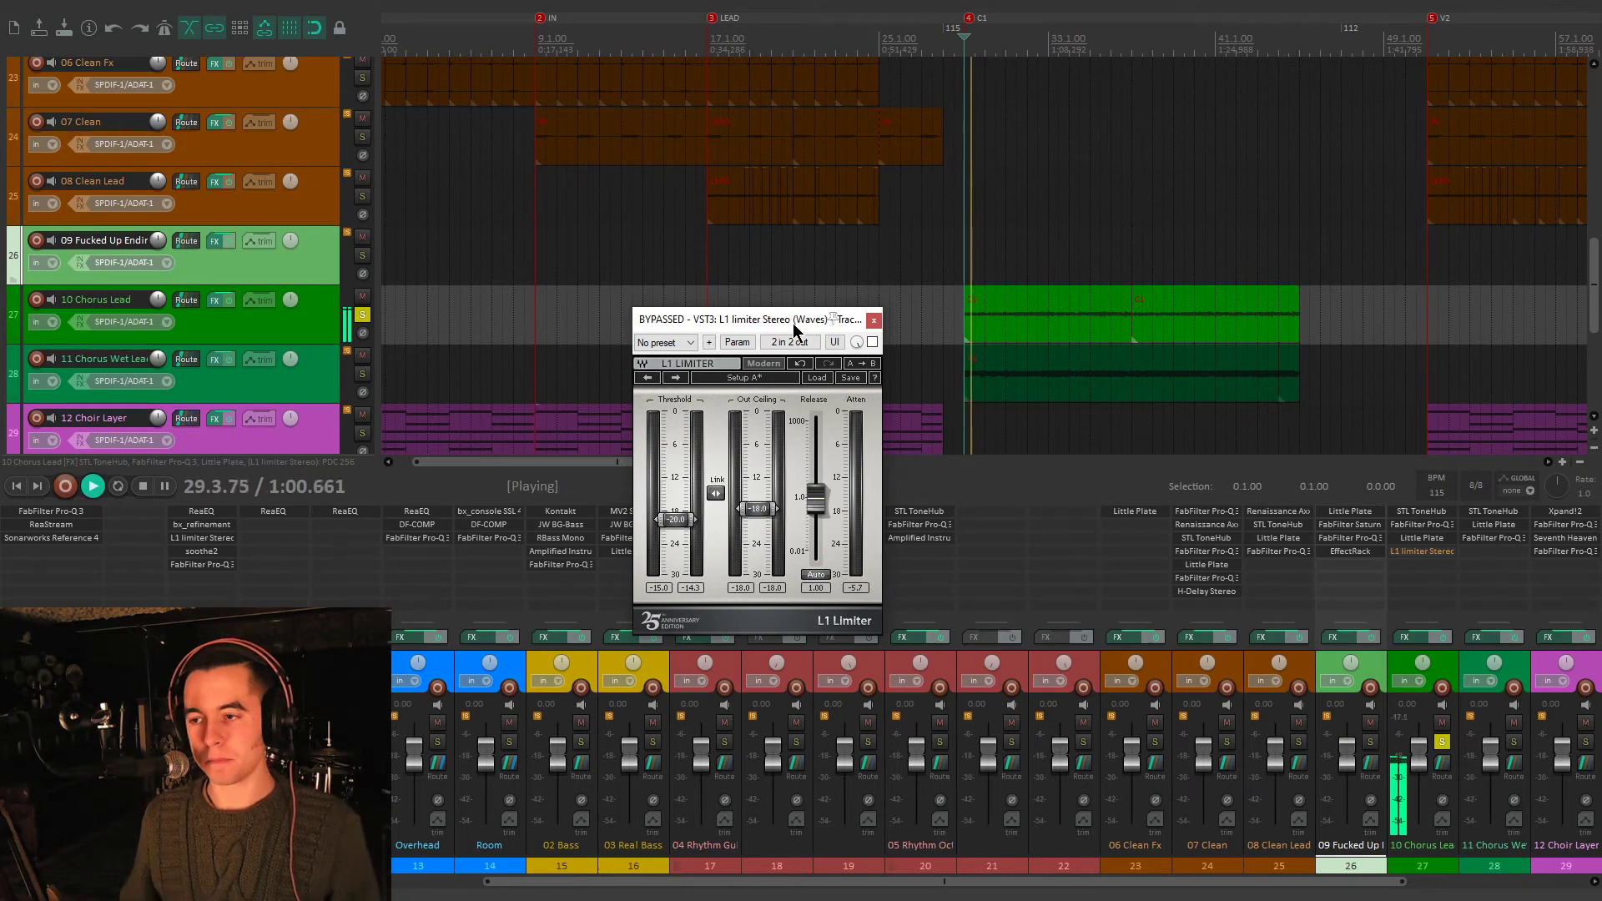
left_click(1441, 744)
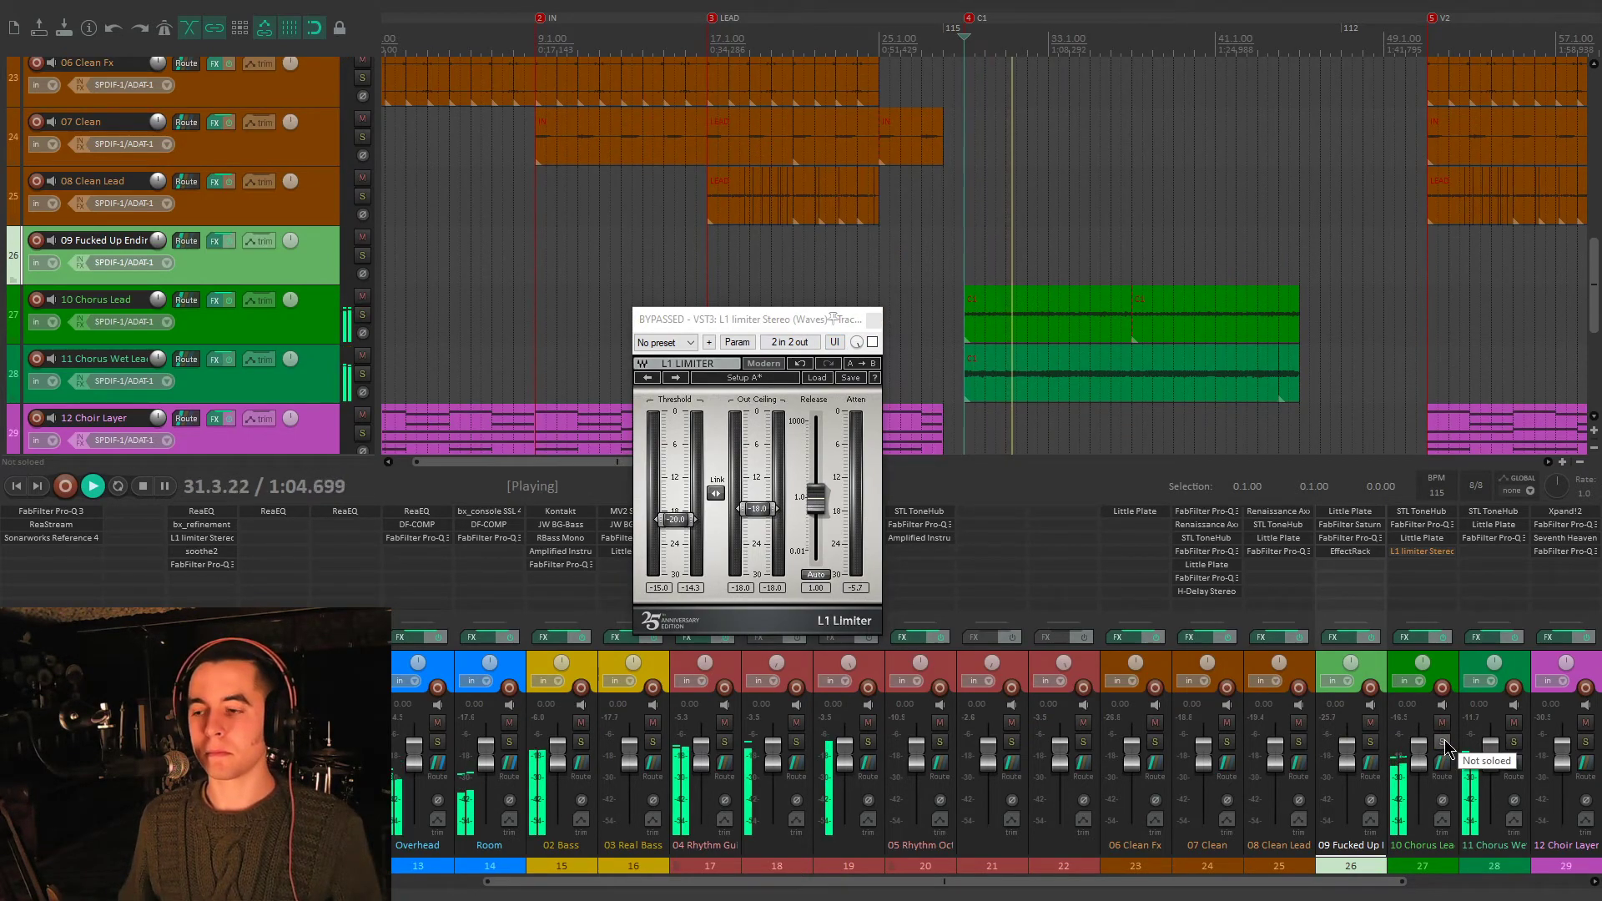
key("space")
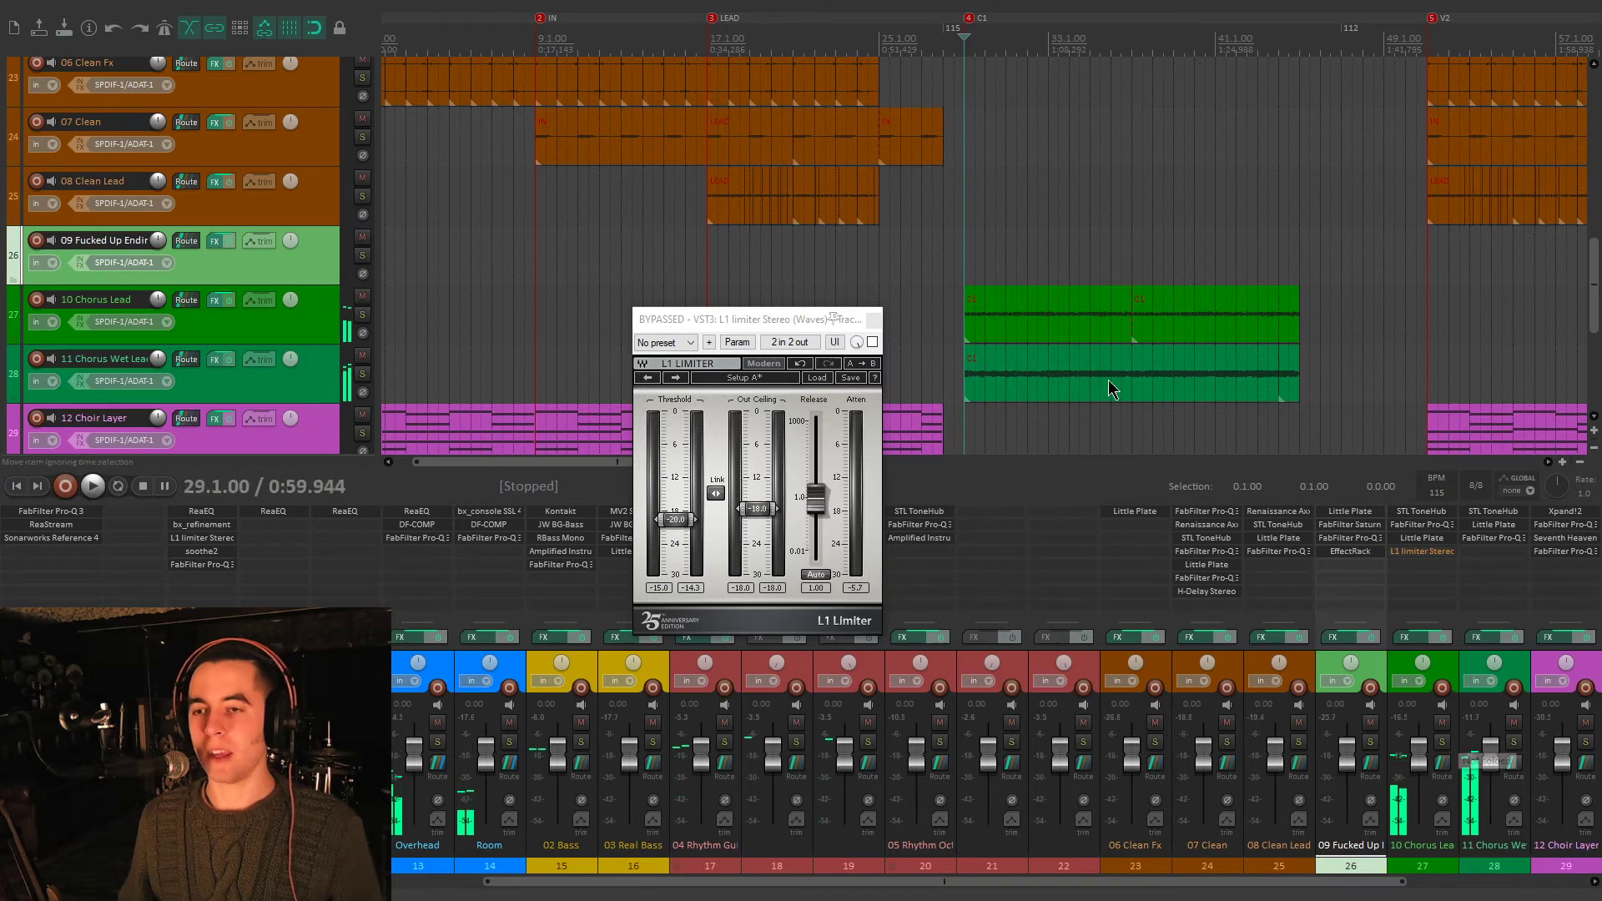
- Re-enable the L1 limiter on 10 Chorus Lead, play the full mix from C1, and close the limiter window
left_click(873, 344)
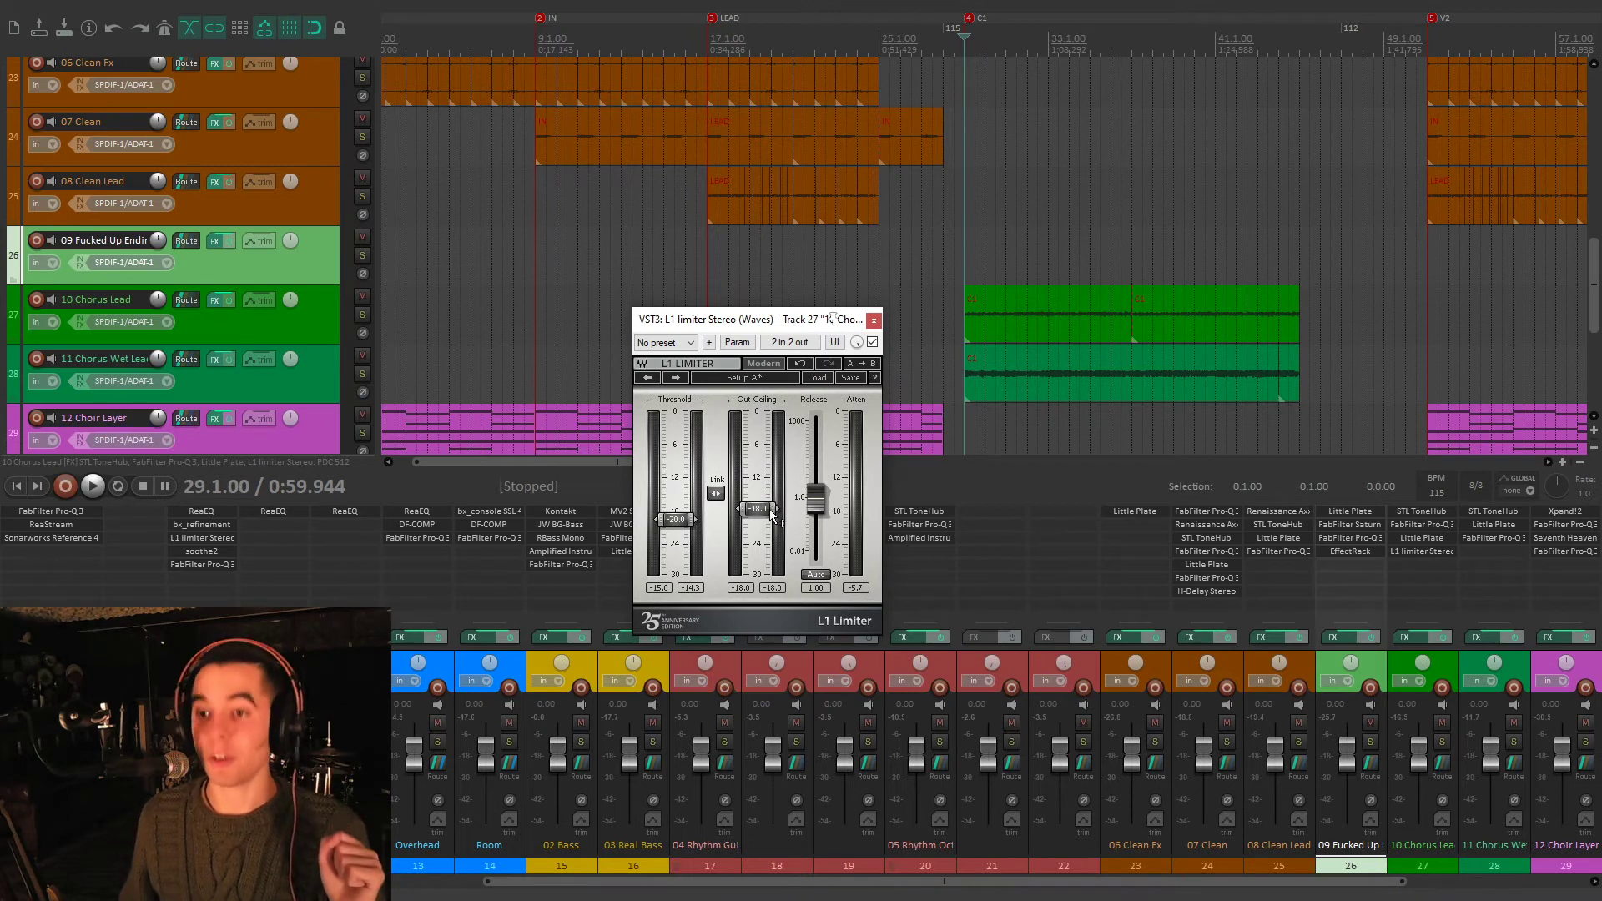
key("space")
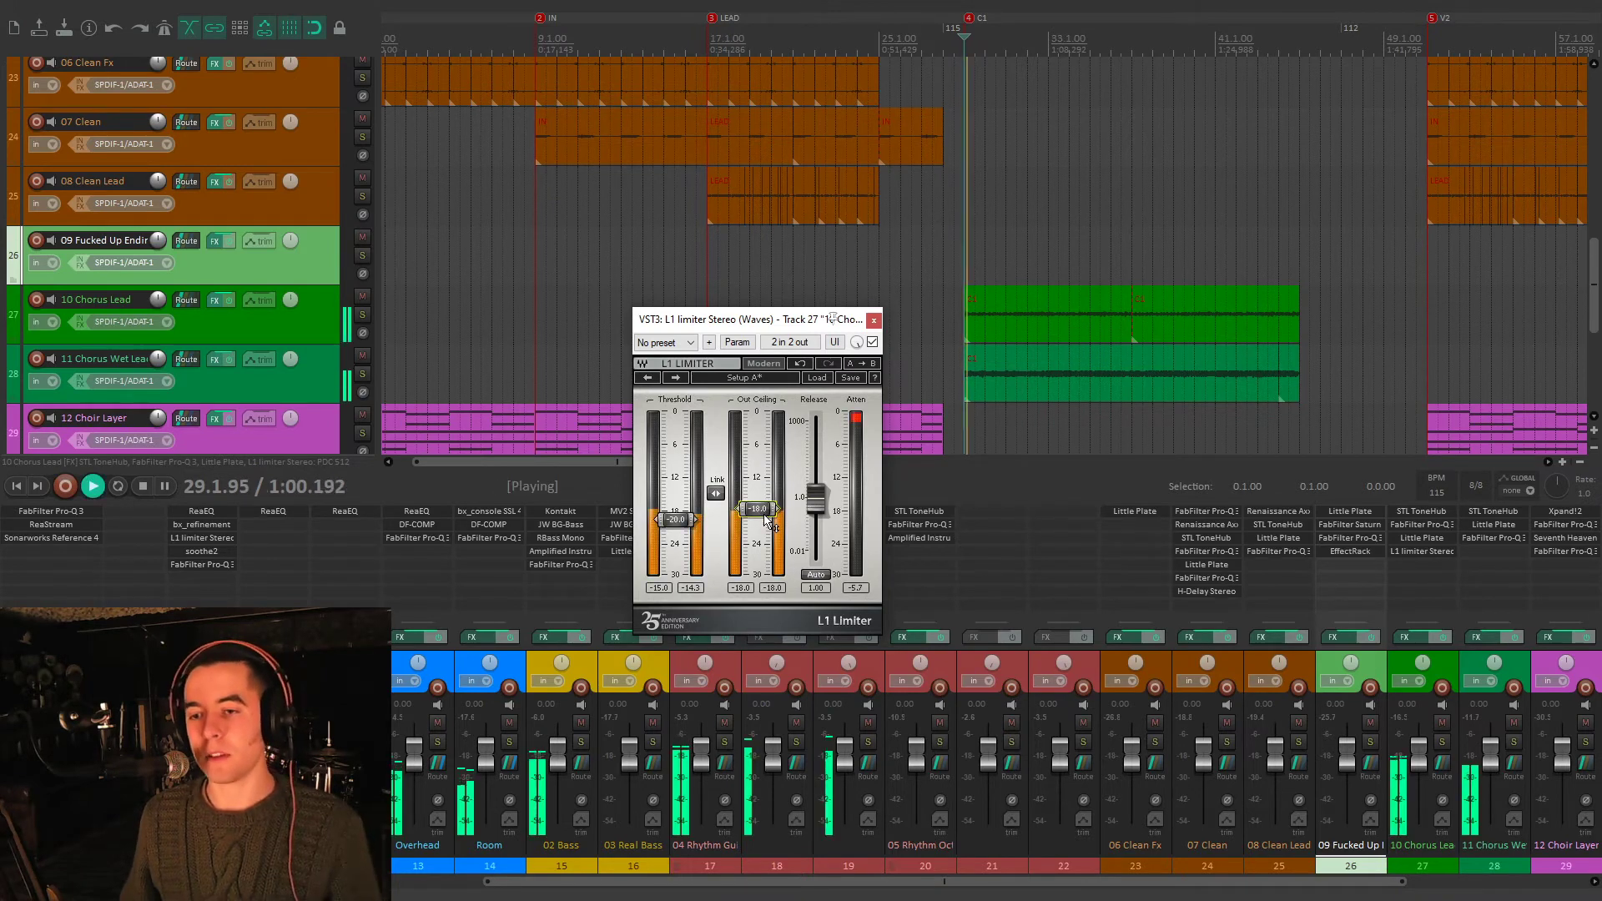
mouse_move(765, 519)
left_mouse_down()
mouse_move(763, 471)
mouse_move(765, 518)
left_mouse_up()
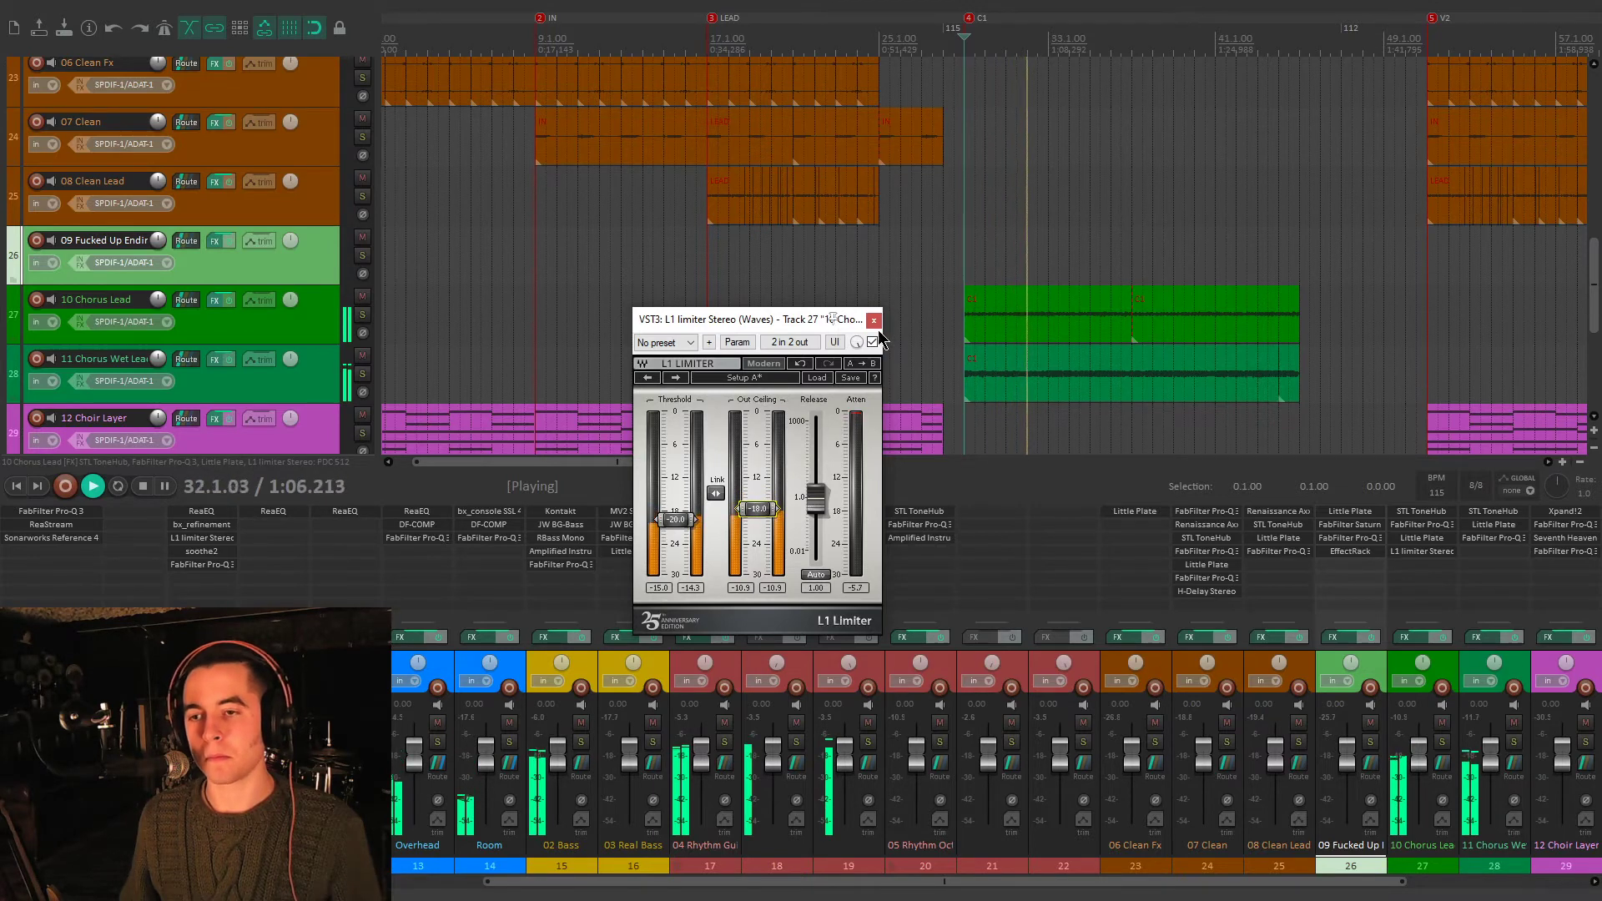
left_click(1050, 392)
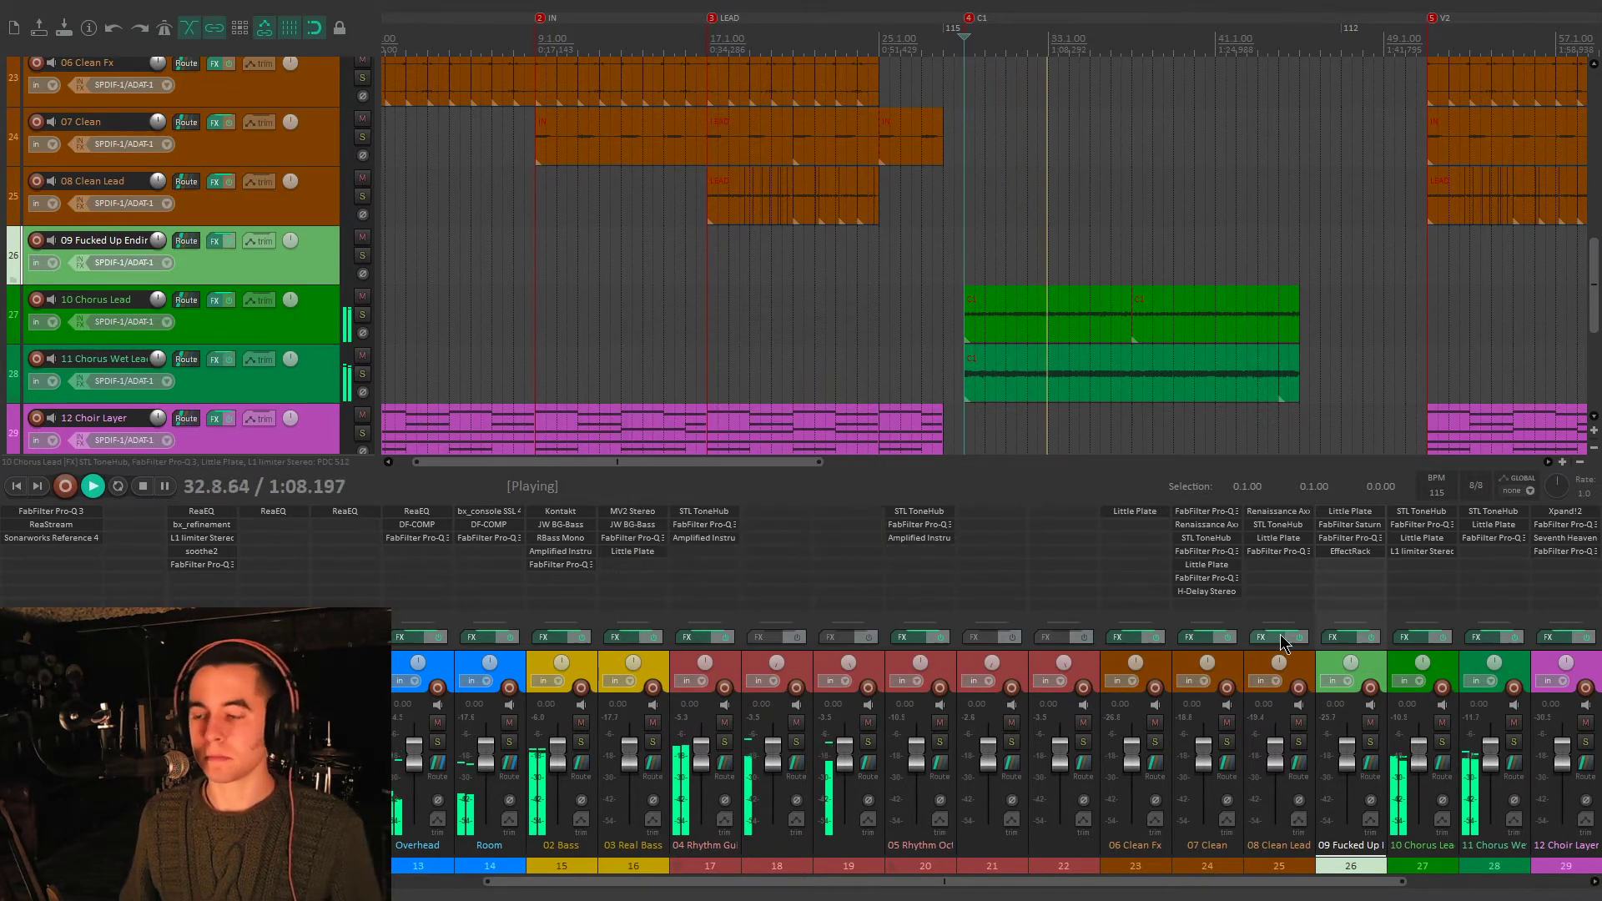
- Solo 11 Chorus Wet Lead, open its STL ToneHub, and audition the track with Little Plate and FabFilter Pro-Q 3 bypassed
scroll(1277, 650, "down", 3)
left_click(1299, 742)
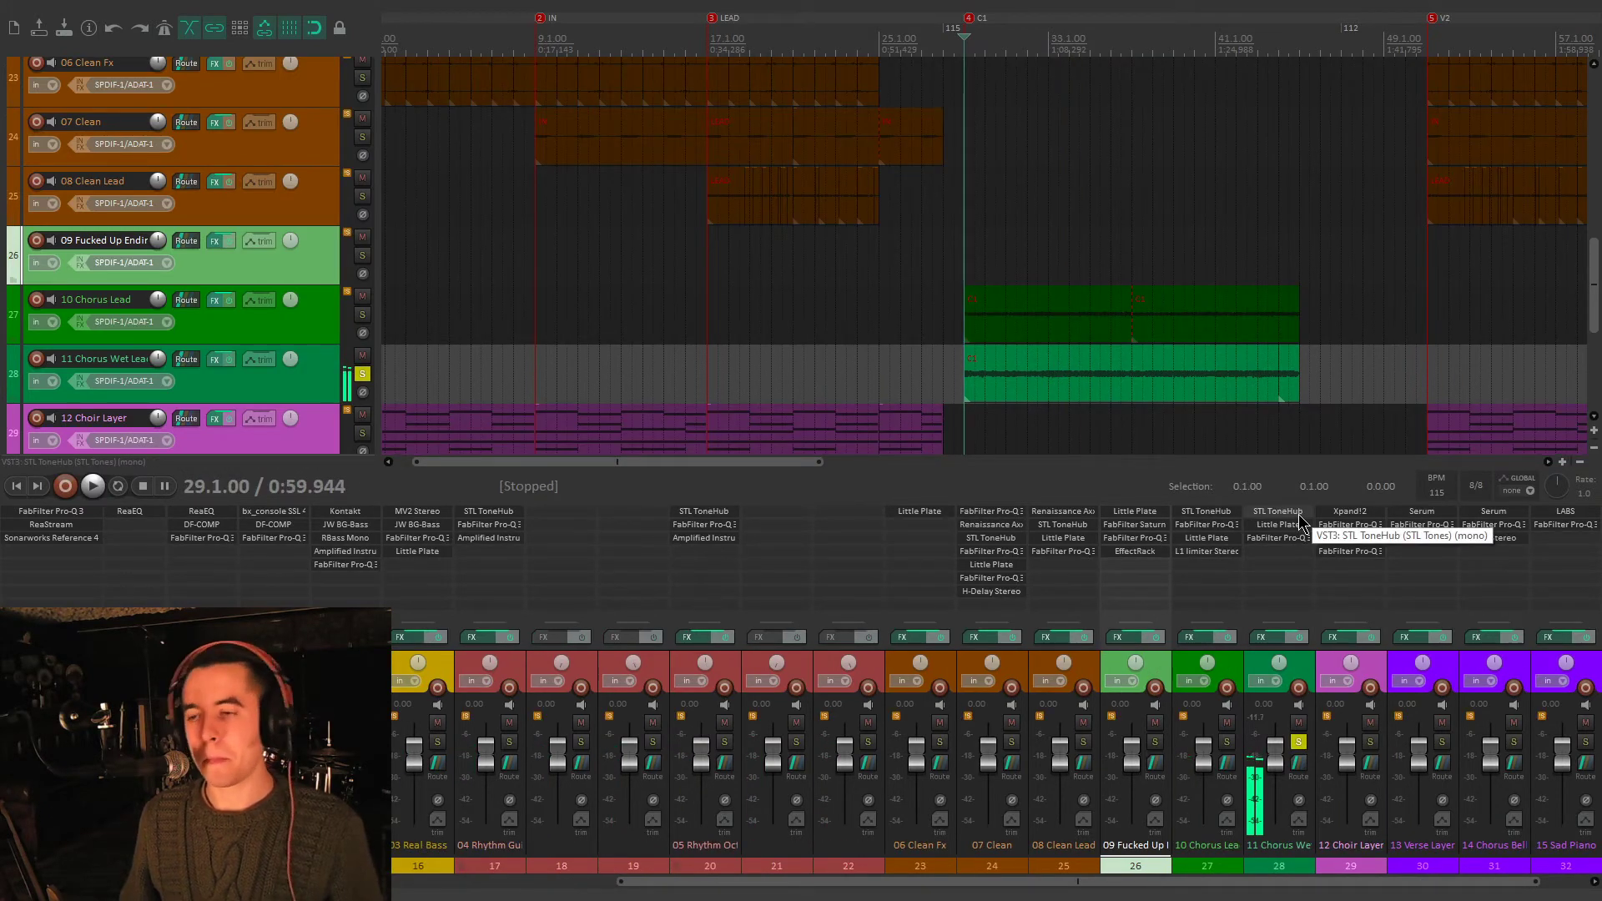
left_click(1299, 517)
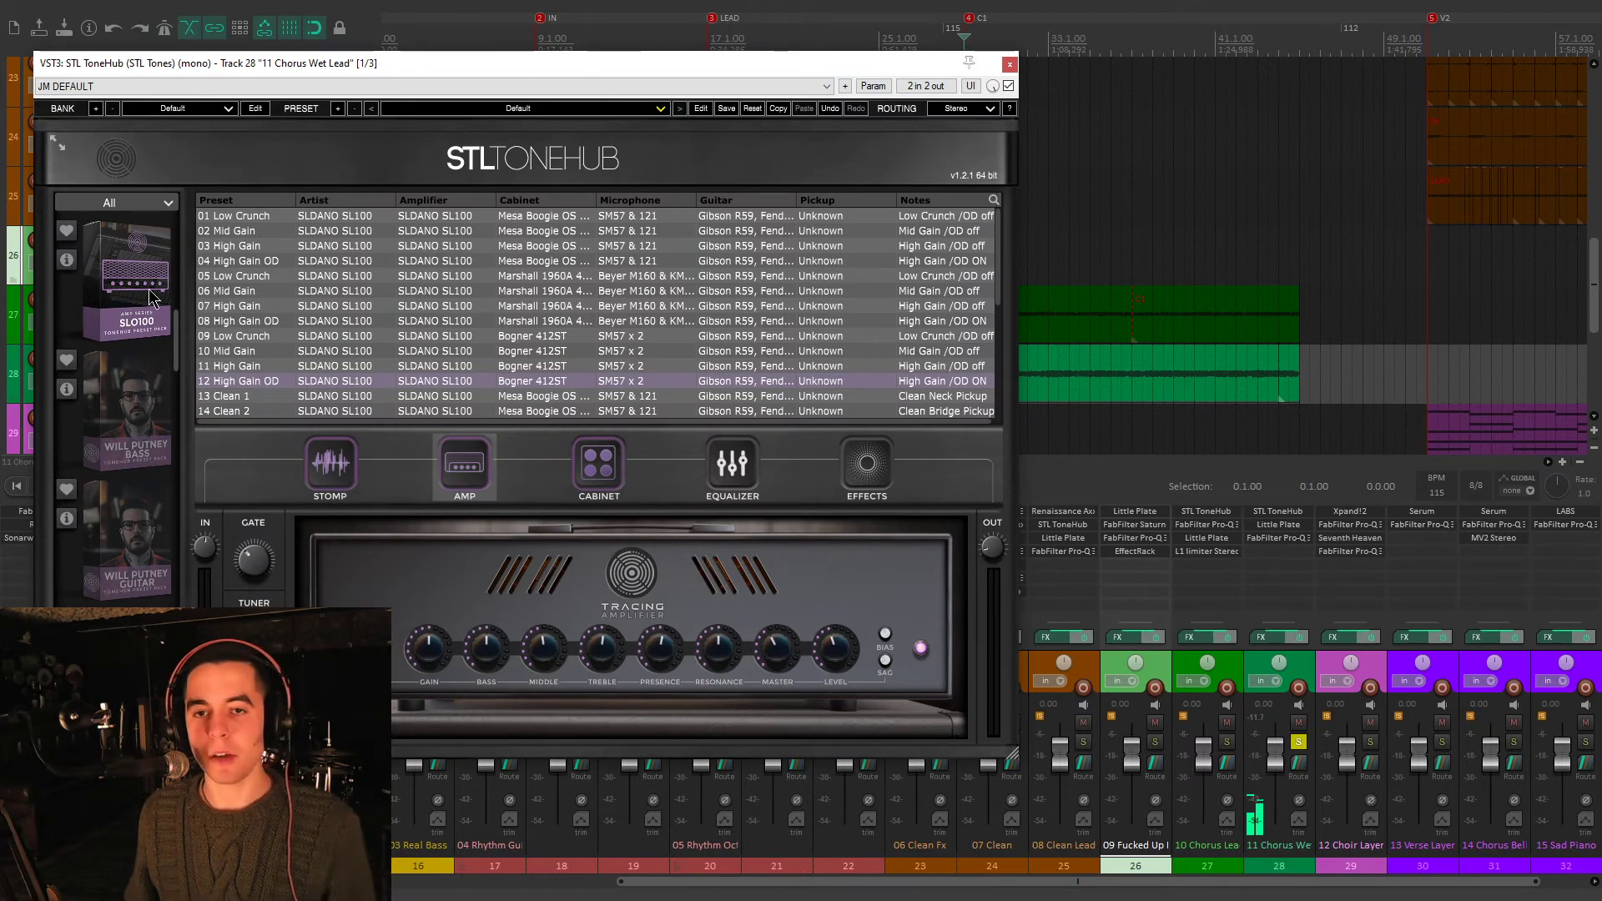
left_click(1261, 539)
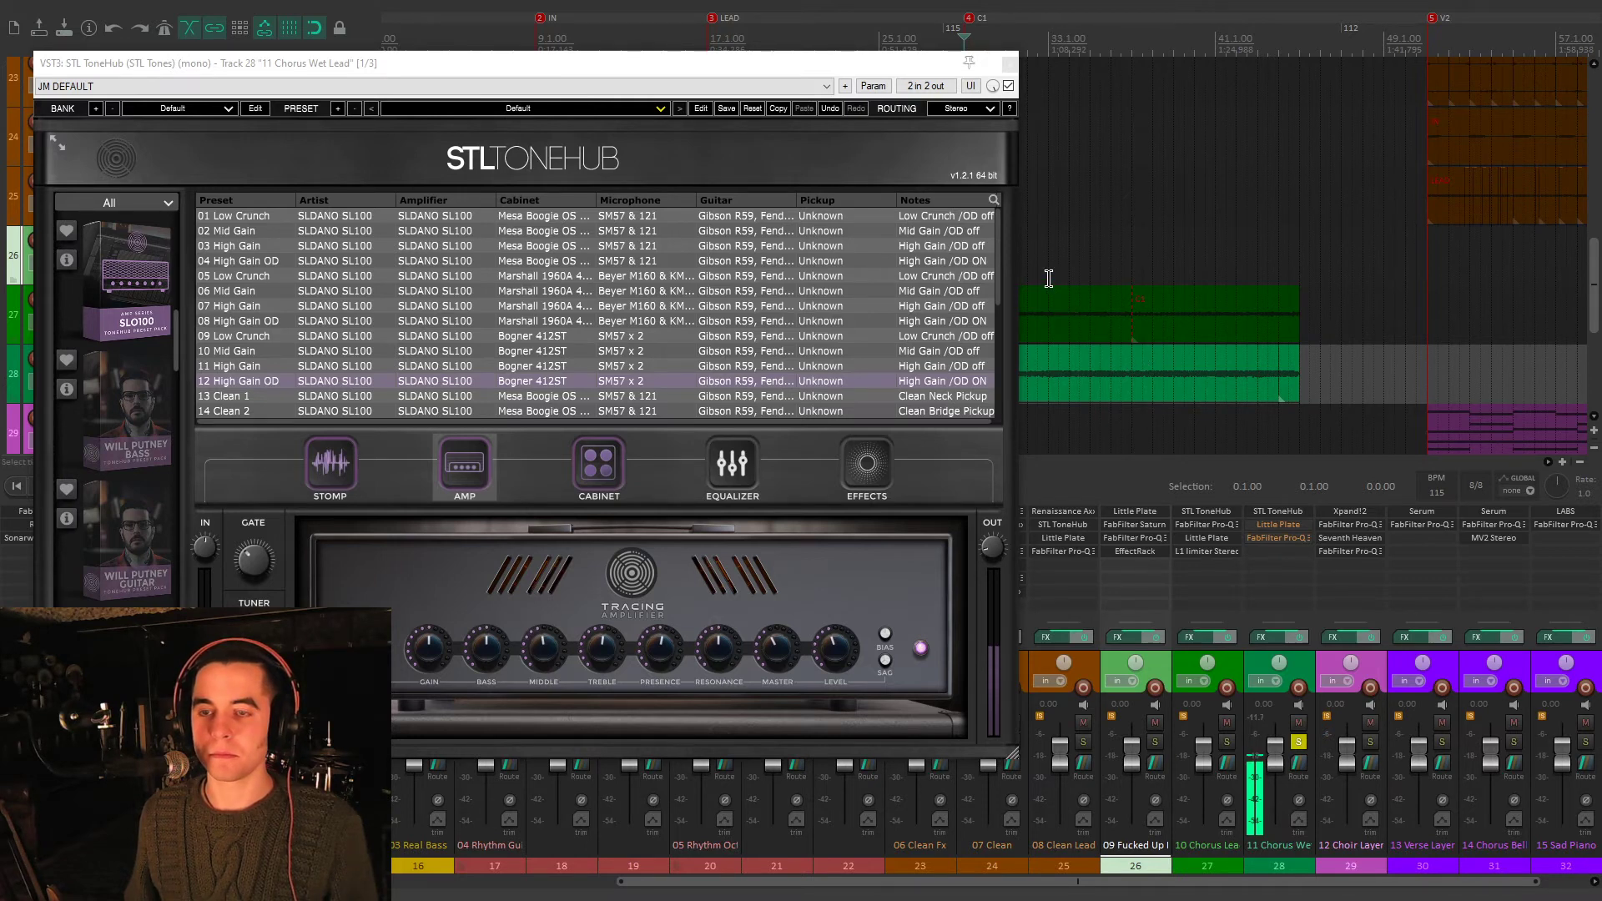
- Inspect the Little Plate reverb settings on 11 Chorus Wet Lead, and close the Little Plate and STL ToneHub windows
left_click(1289, 525)
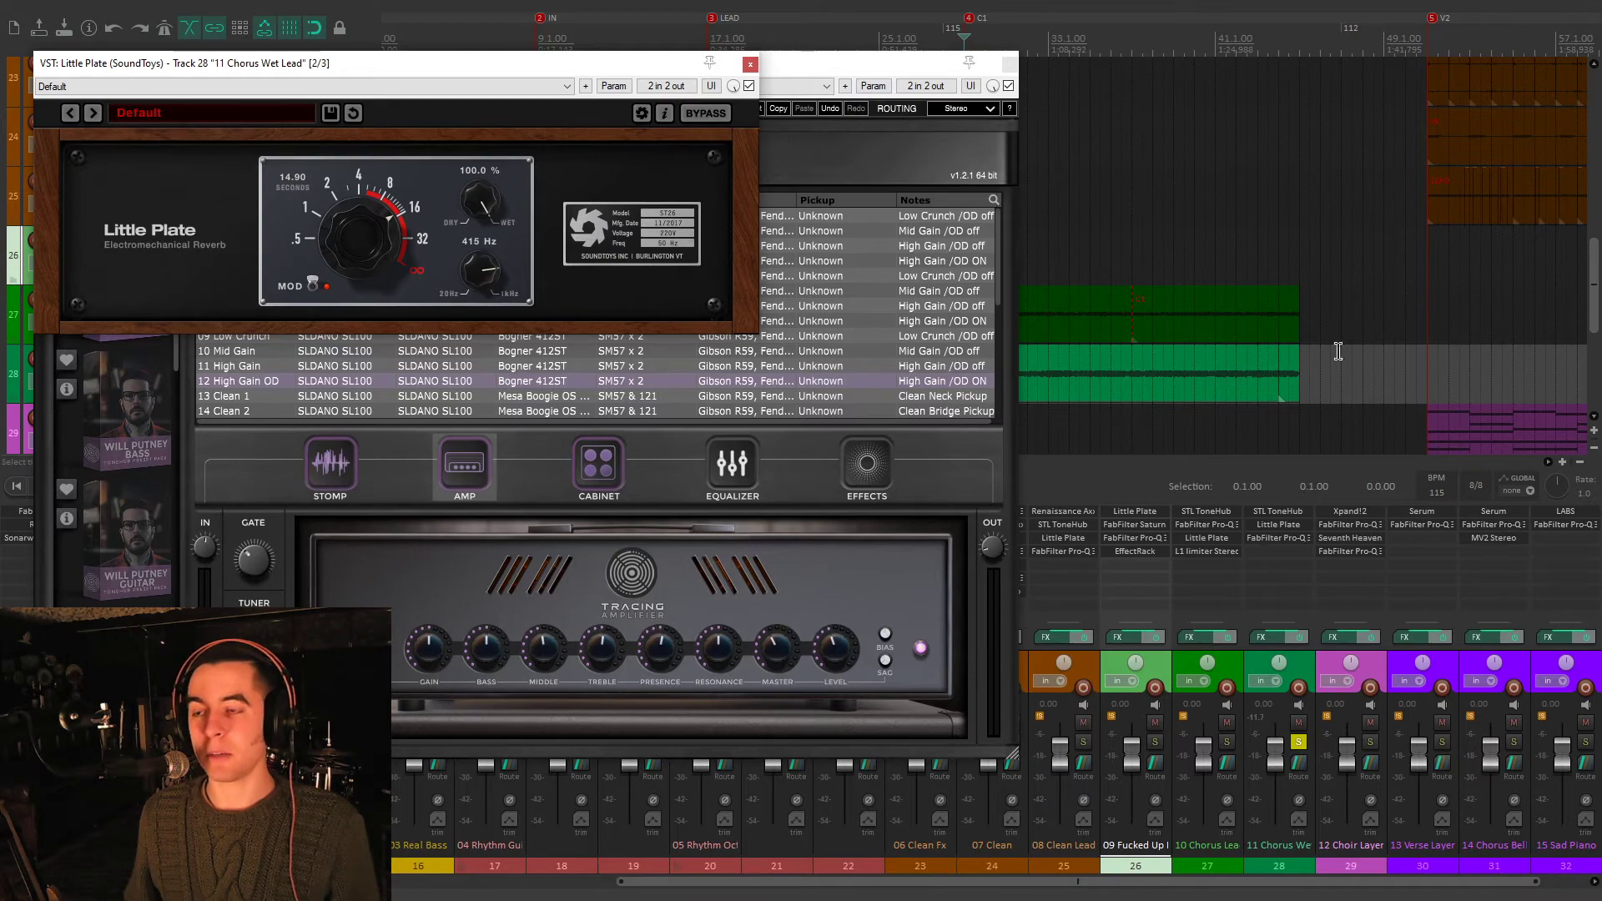
left_click(750, 64)
left_click(1008, 65)
- Compare FabFilter Pro-Q 3 on 11 Chorus Wet Lead bypassed and enabled during playback, leave it enabled, and close its window
left_click(1281, 538)
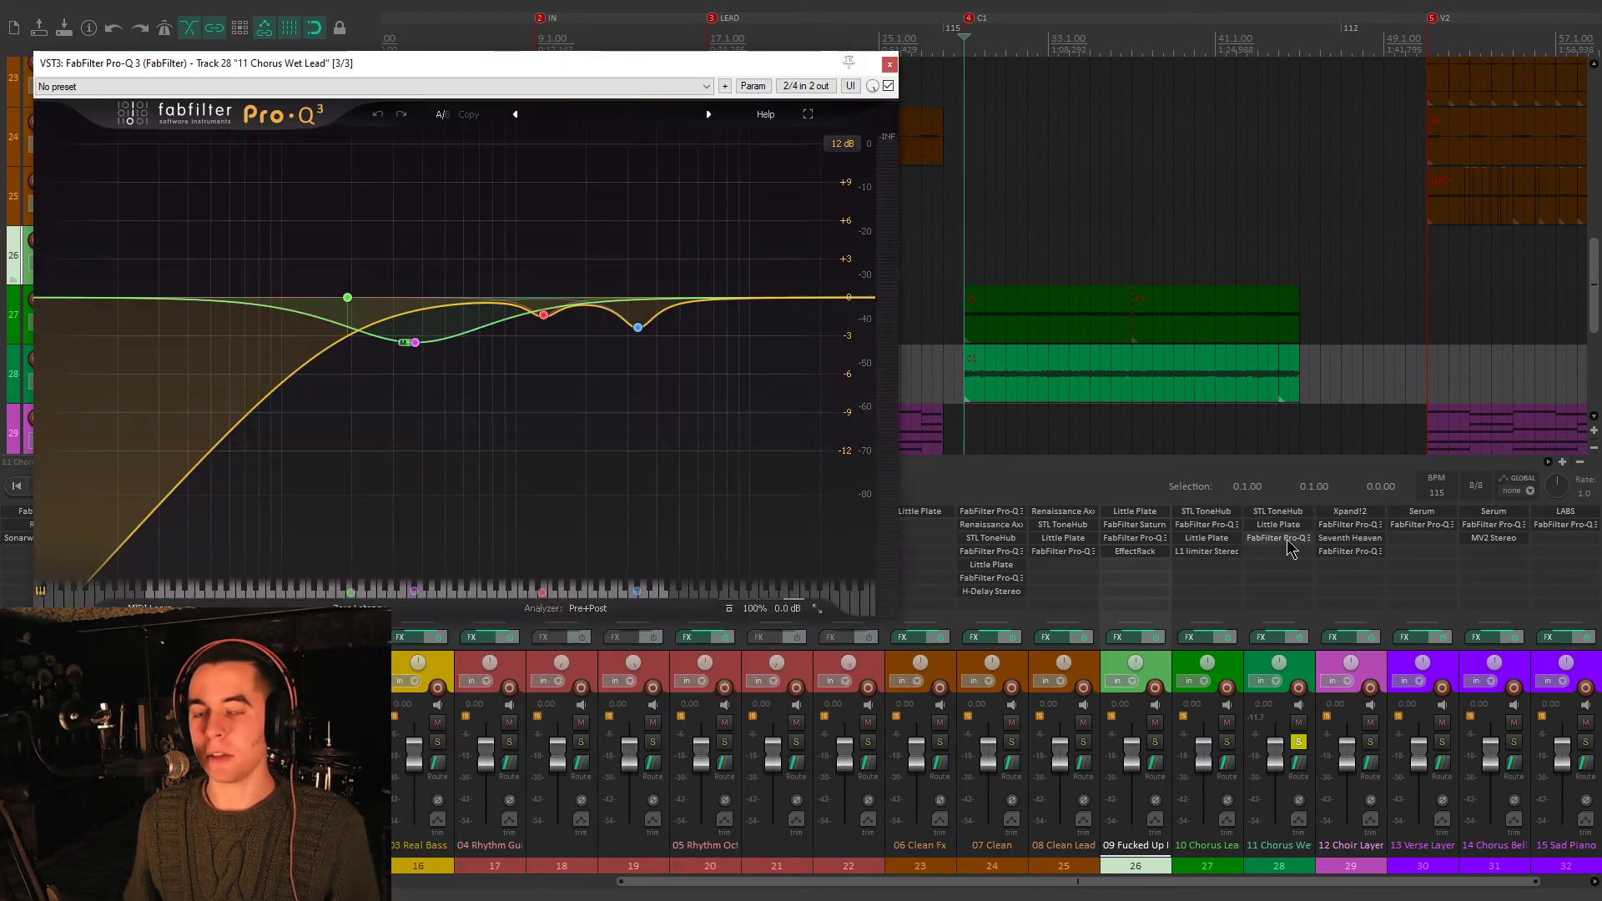
mouse_move(606, 337)
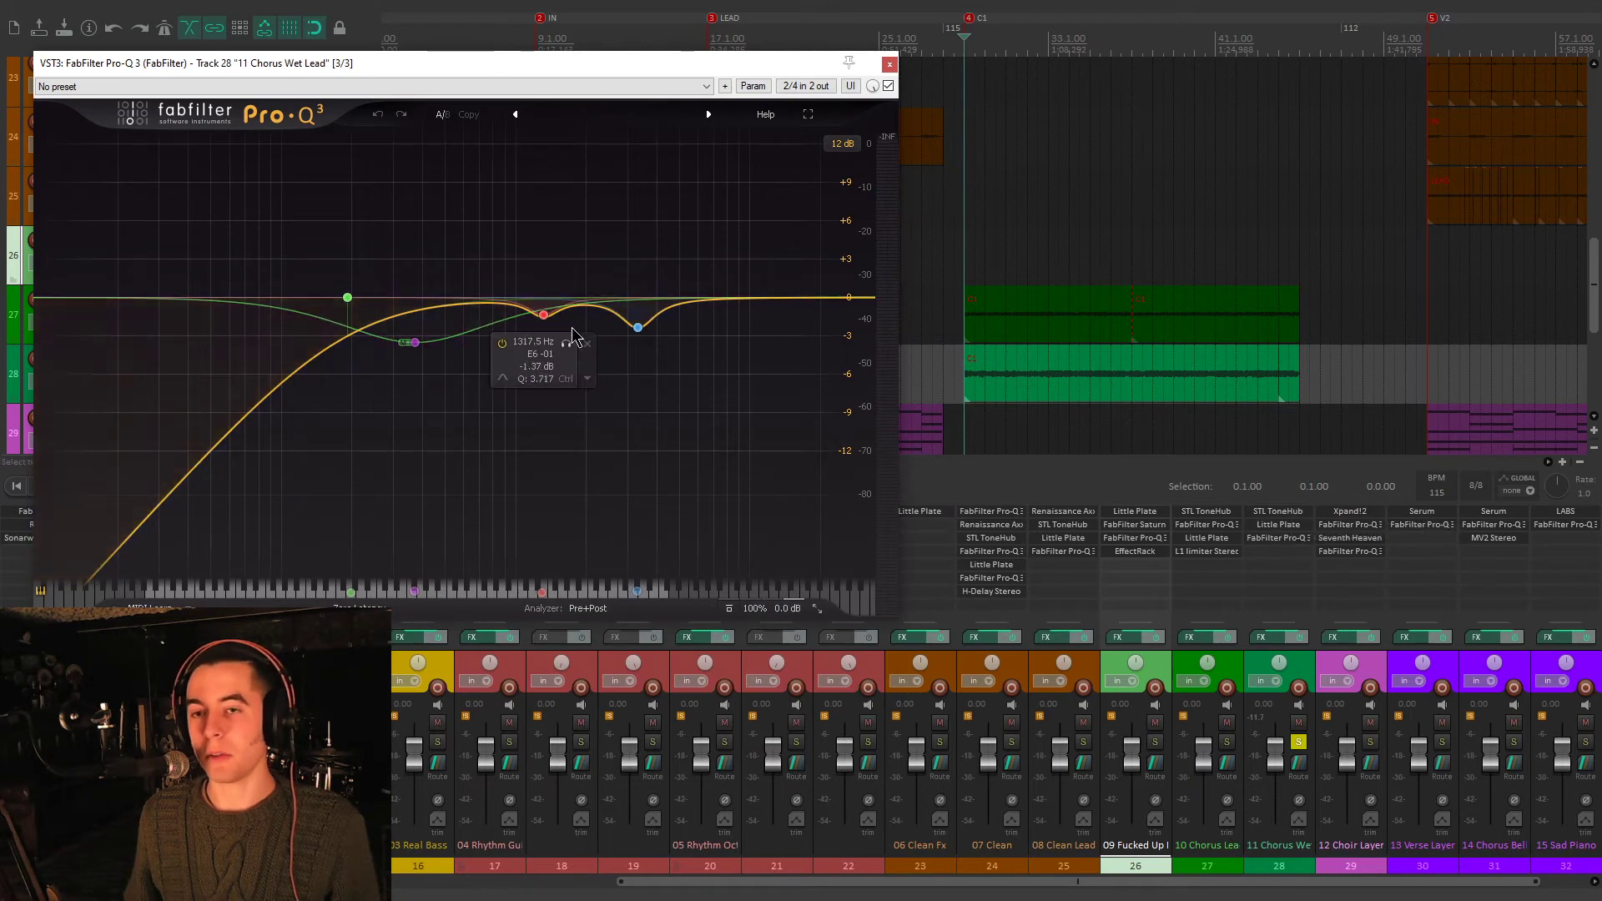
key("space")
left_click(889, 85)
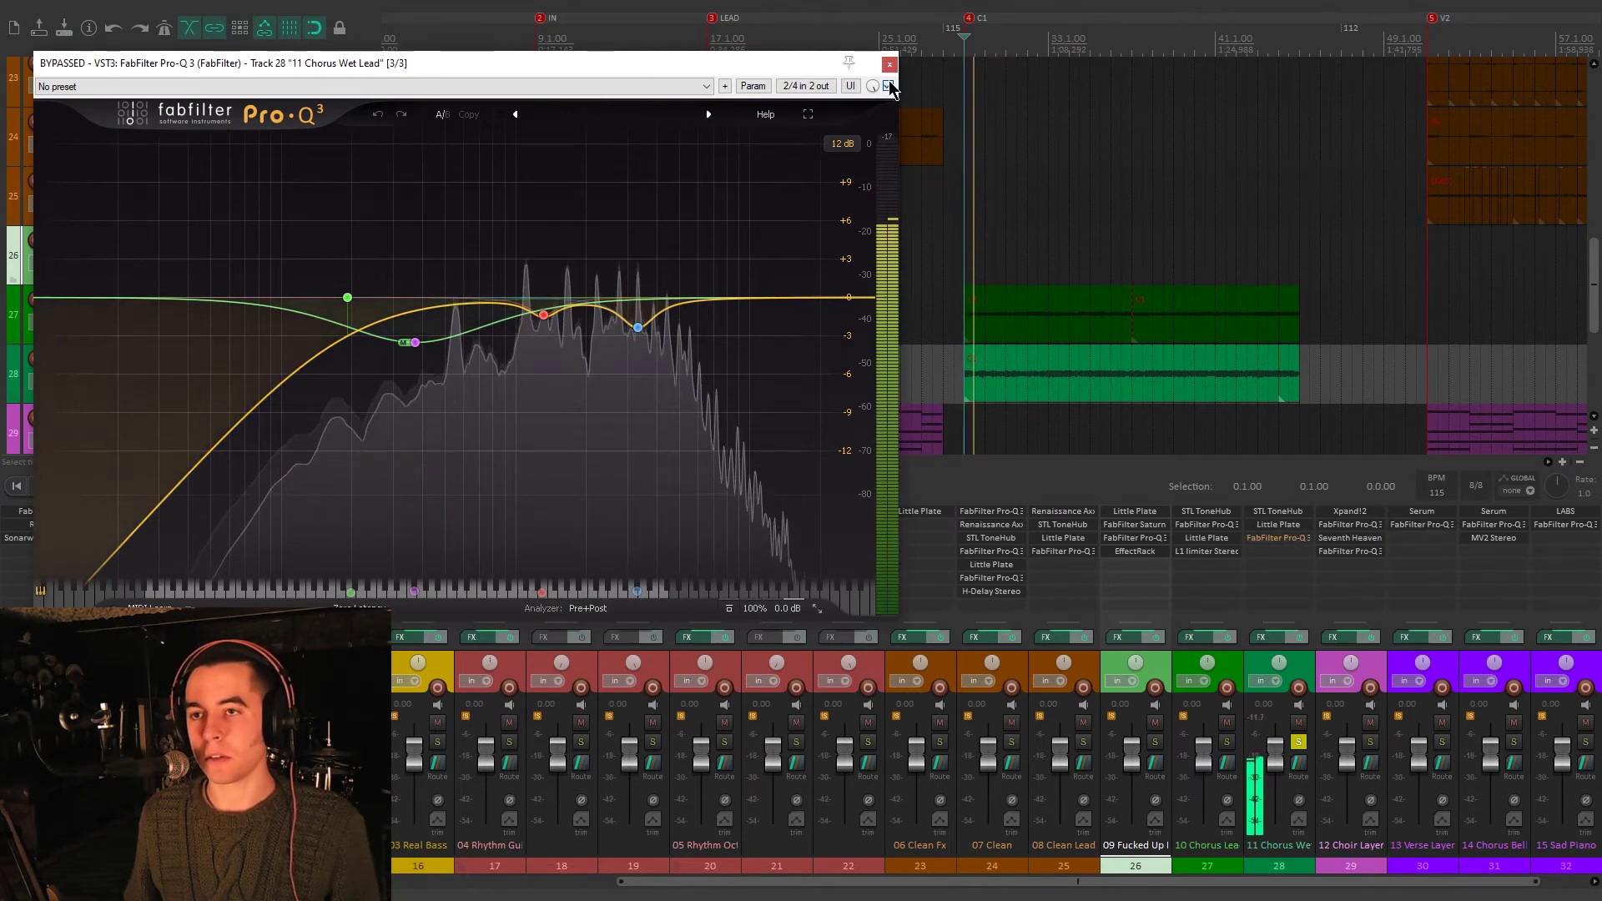
left_click(889, 86)
left_click(889, 86)
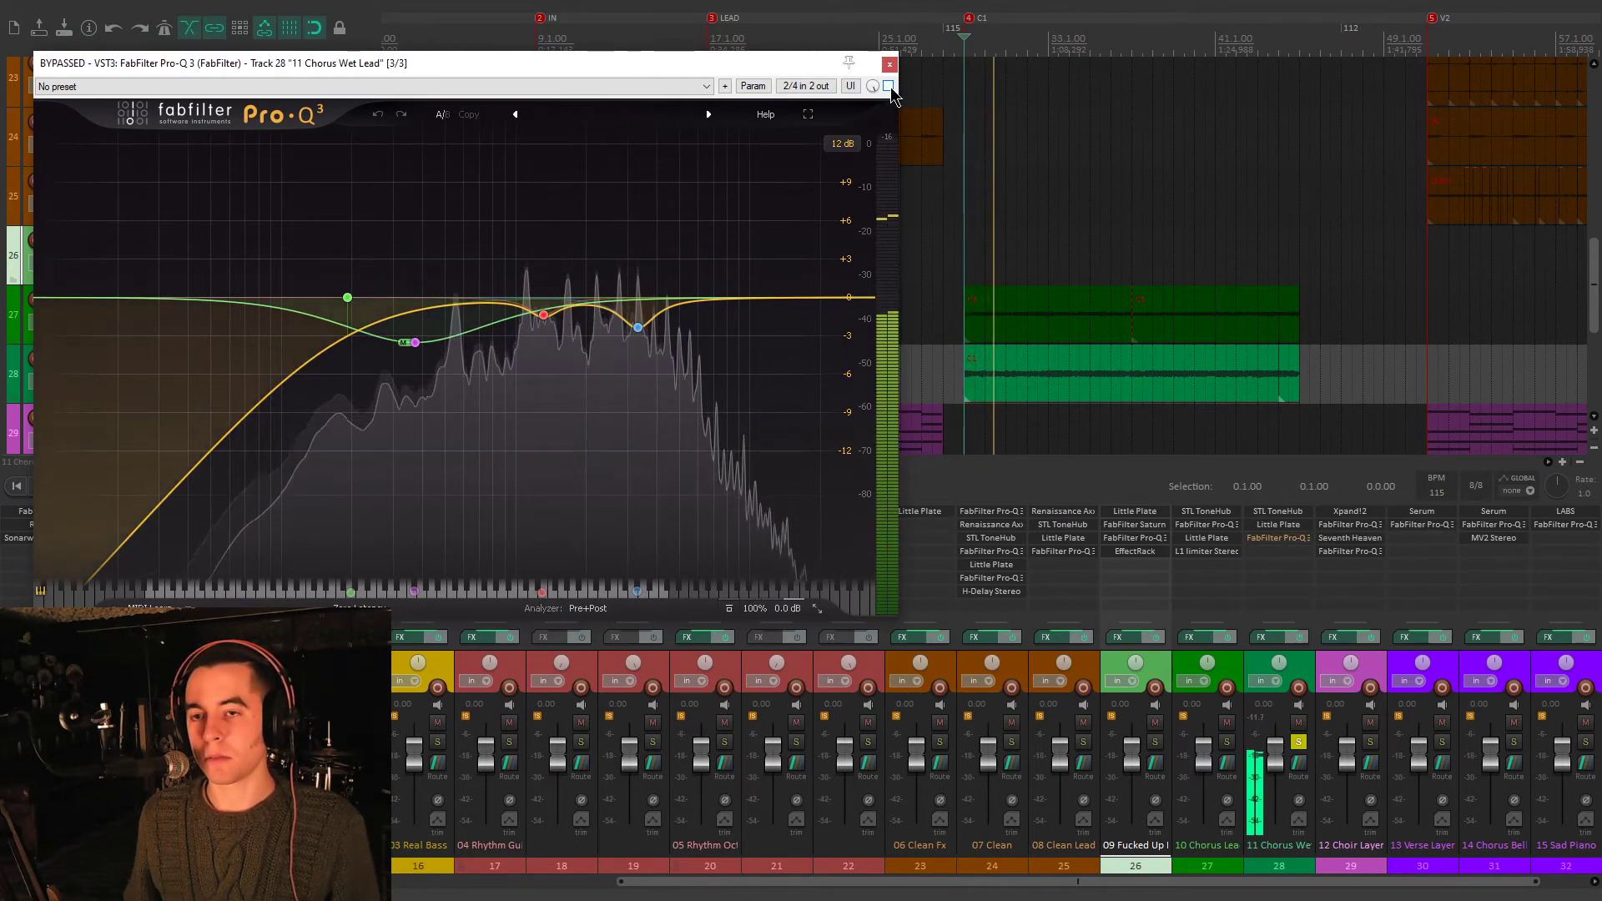
left_click(889, 86)
left_click(888, 85)
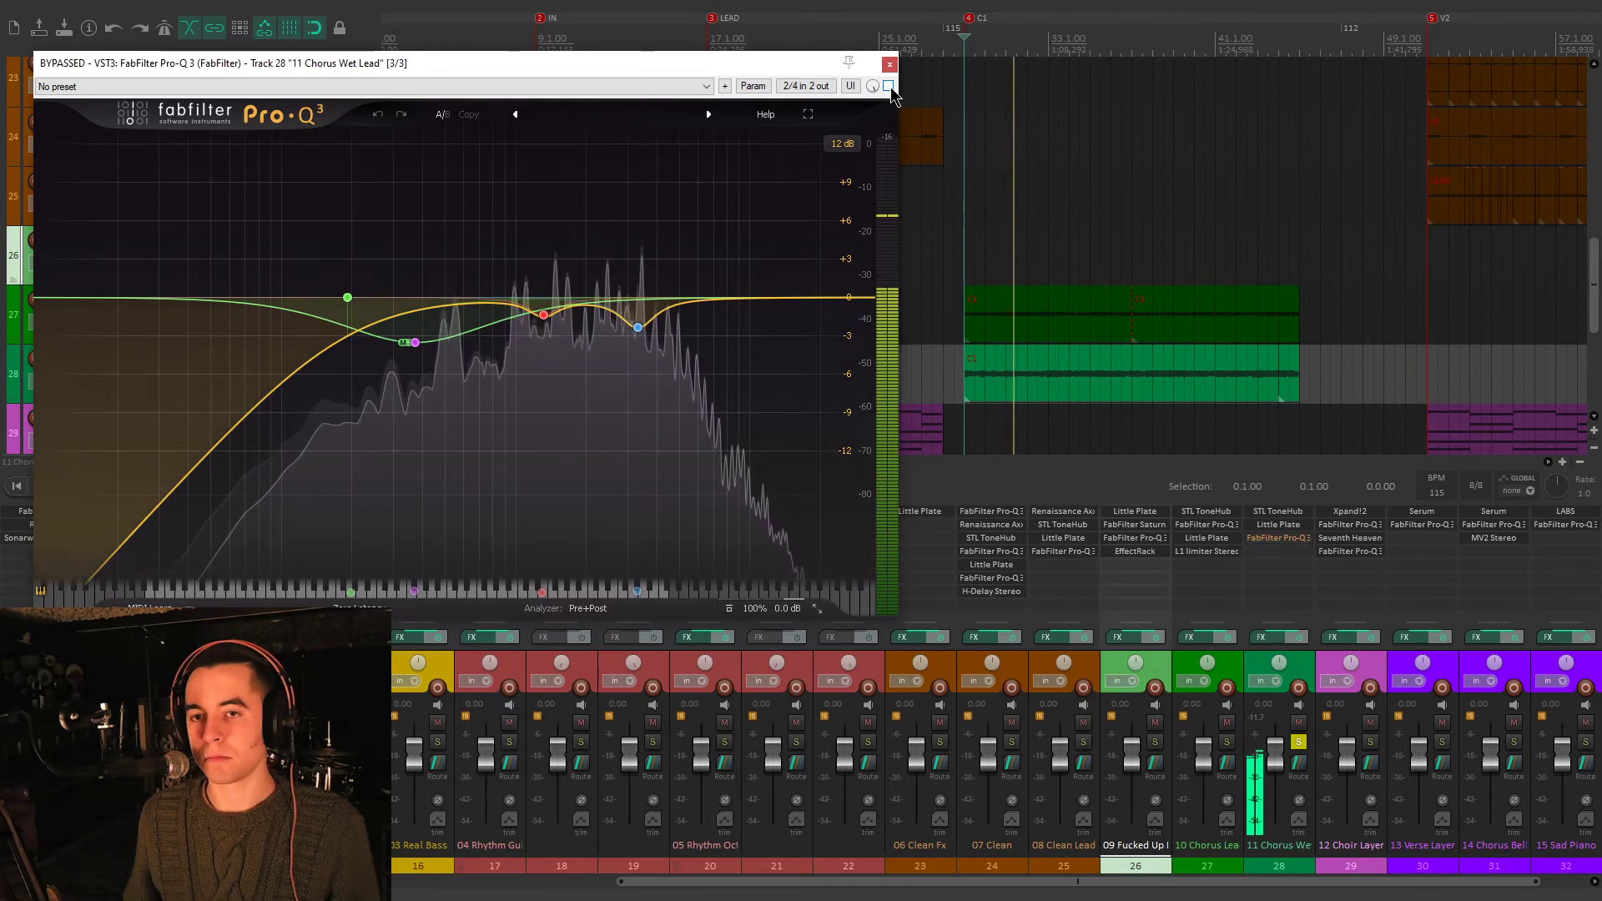
left_click(888, 86)
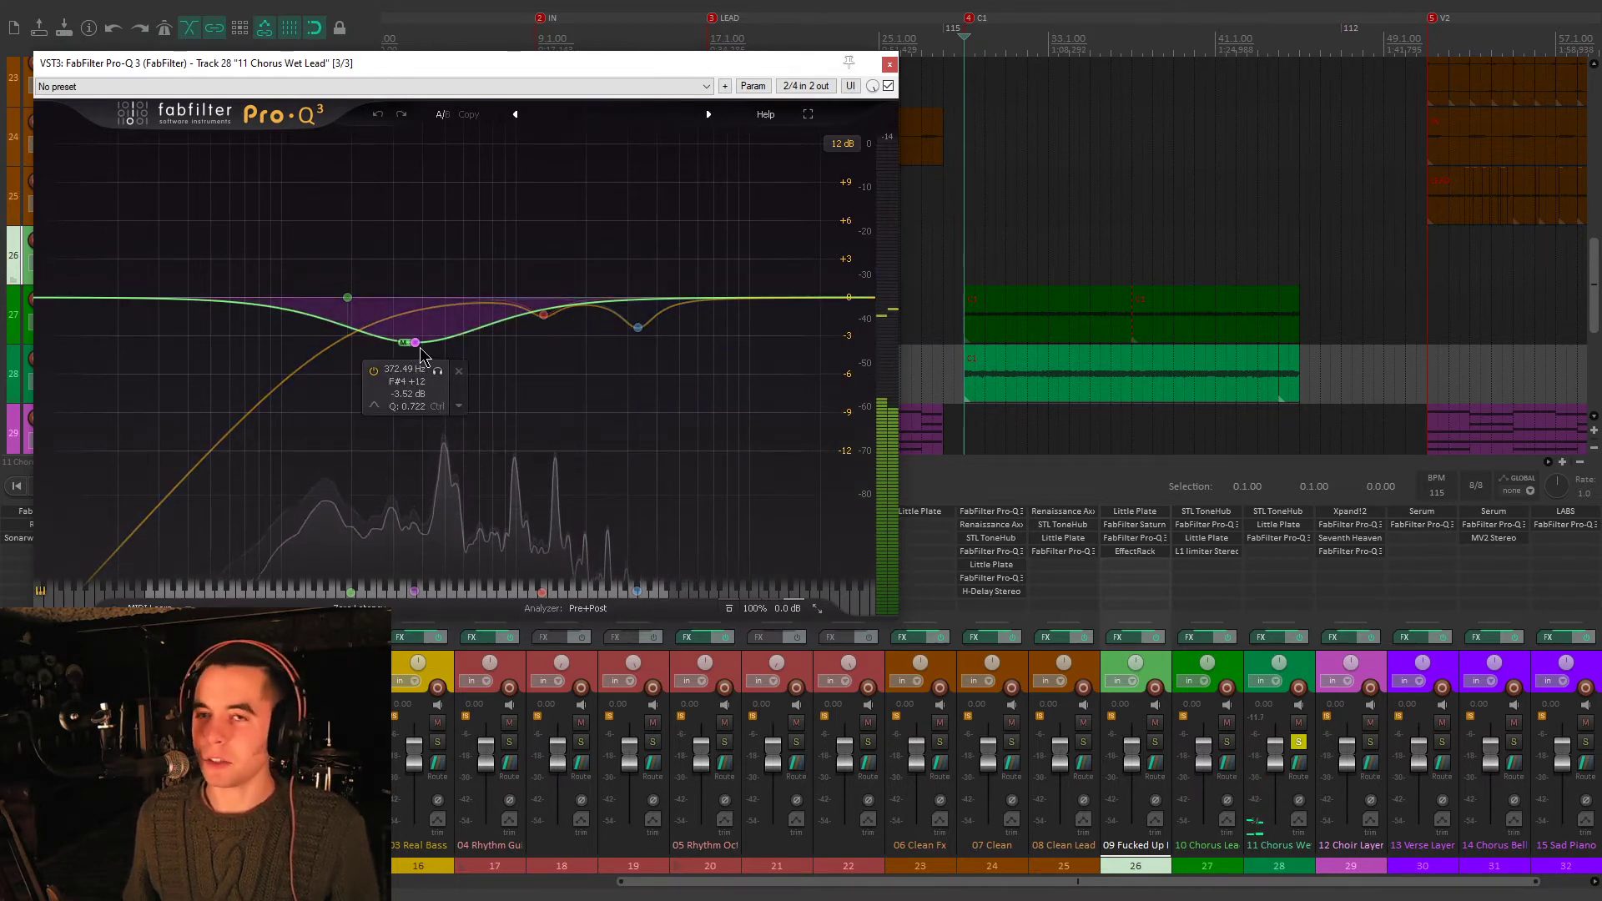
left_click(890, 65)
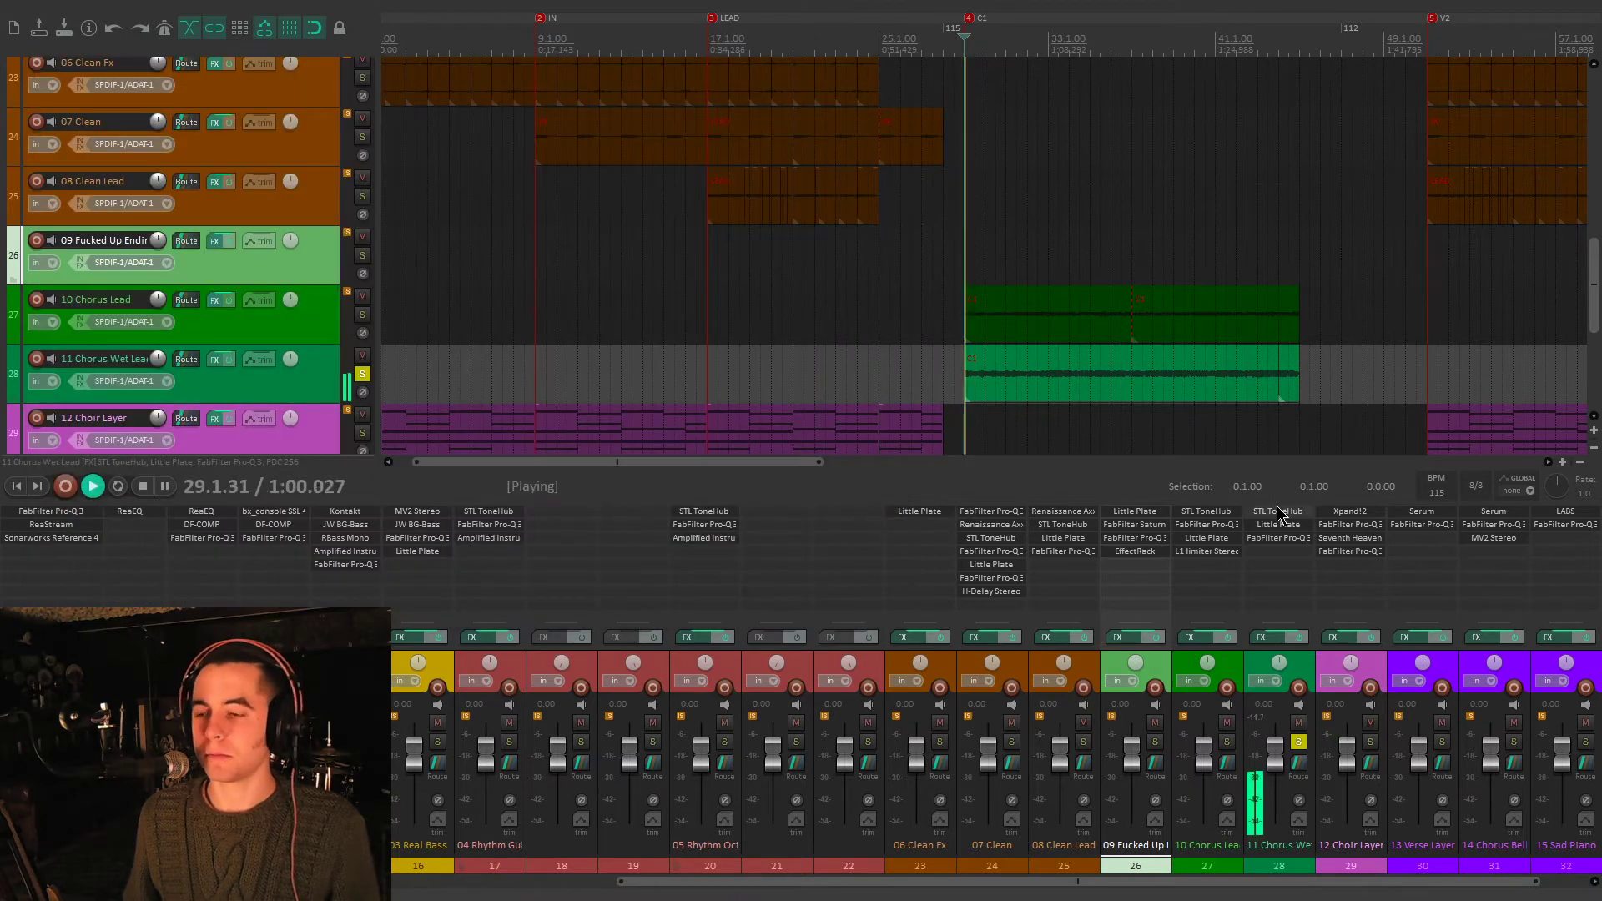
- Audition 10 Chorus Lead with 11 Chorus Wet Lead, briefly soloing 02 Bass too, then stop playback and unsolo 10 Chorus Lead
left_click(1226, 742)
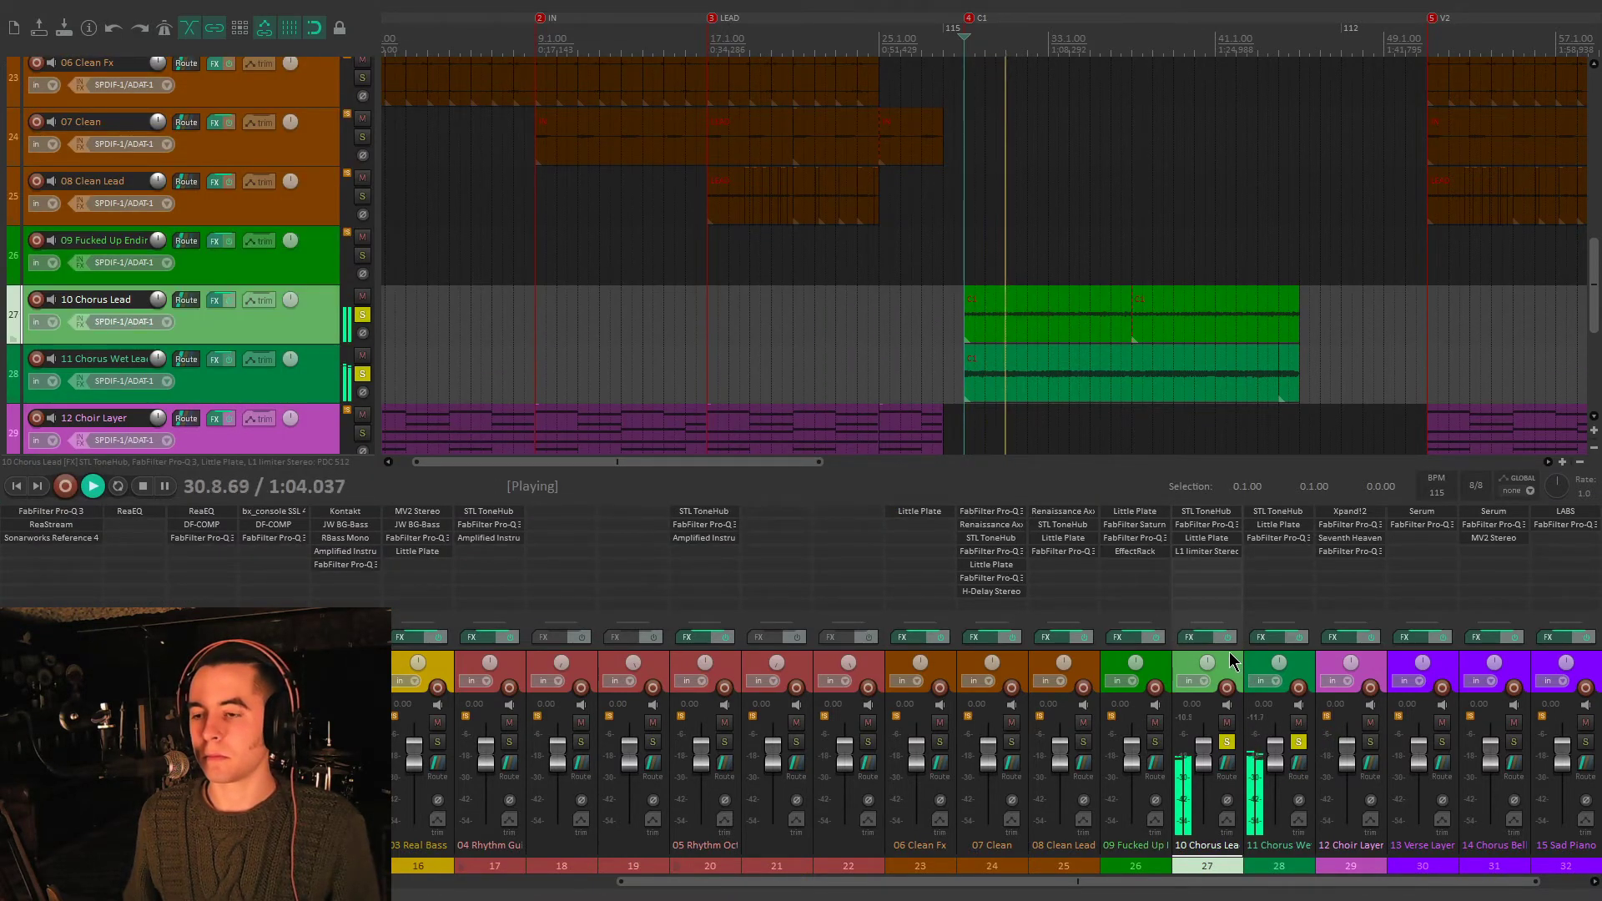
scroll(367, 274, "up", 10)
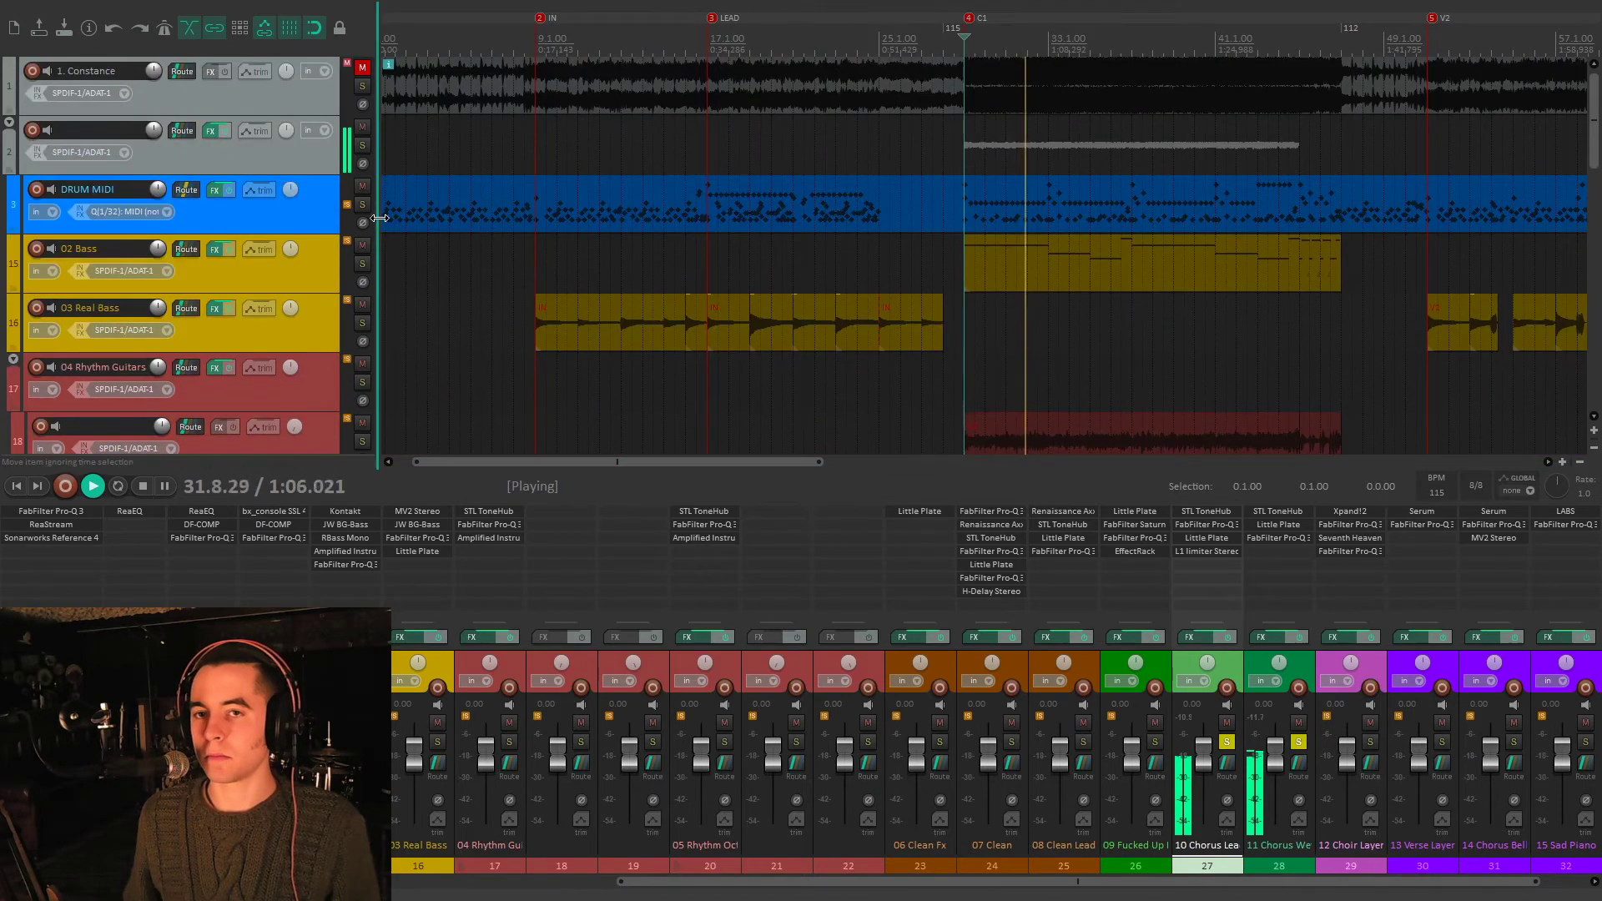
left_click(362, 264)
scroll(367, 267, "down", 2)
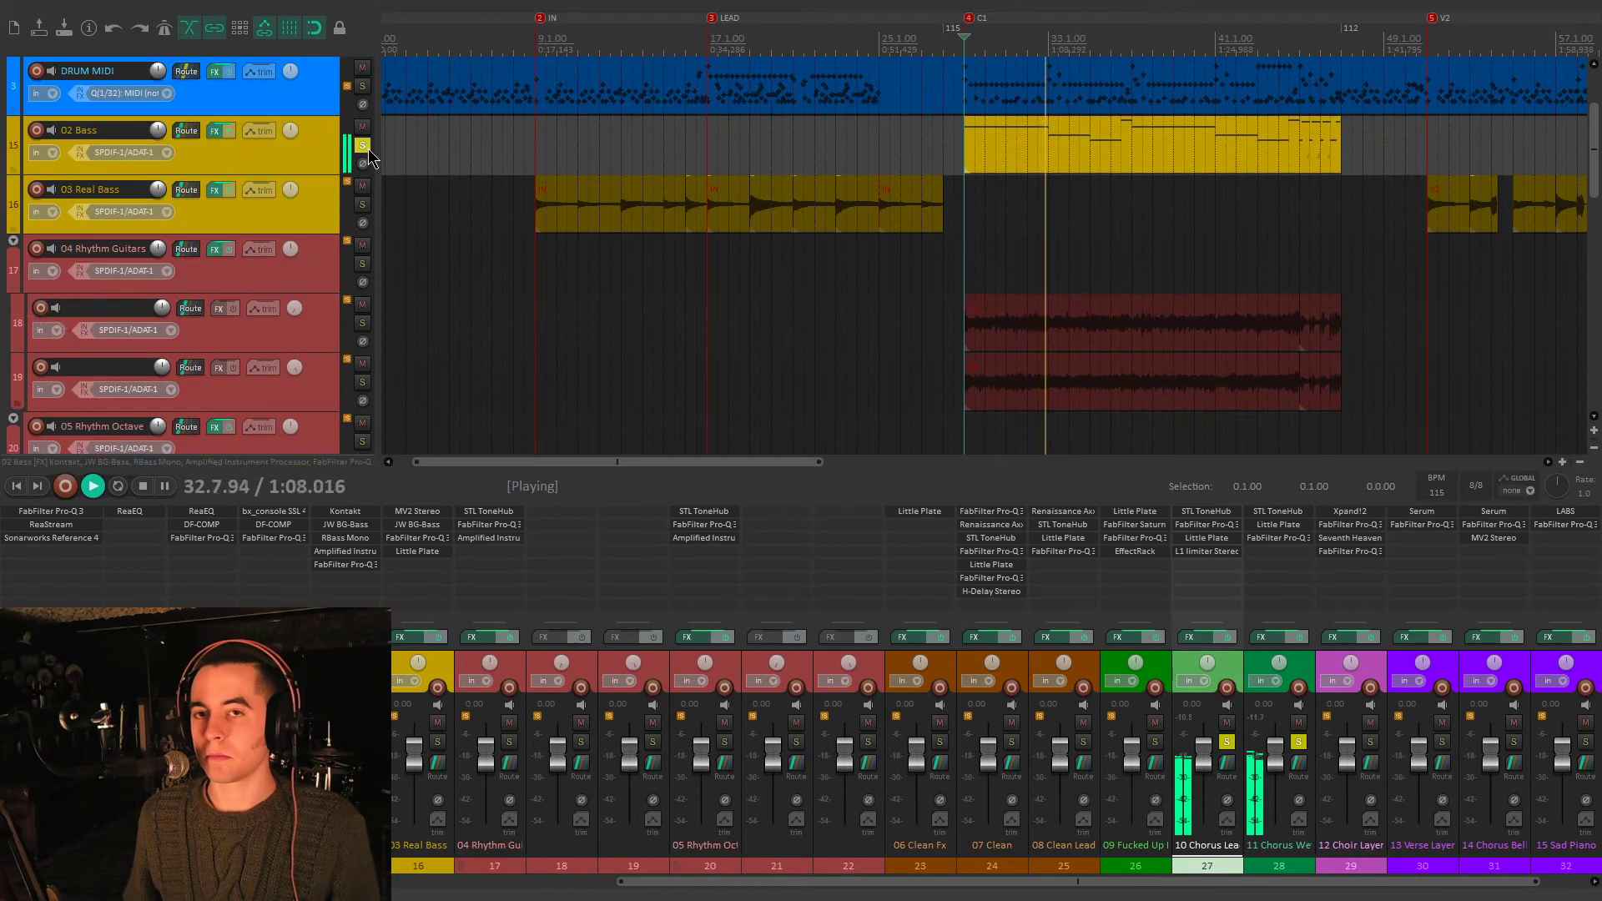
scroll(367, 154, "down", 11)
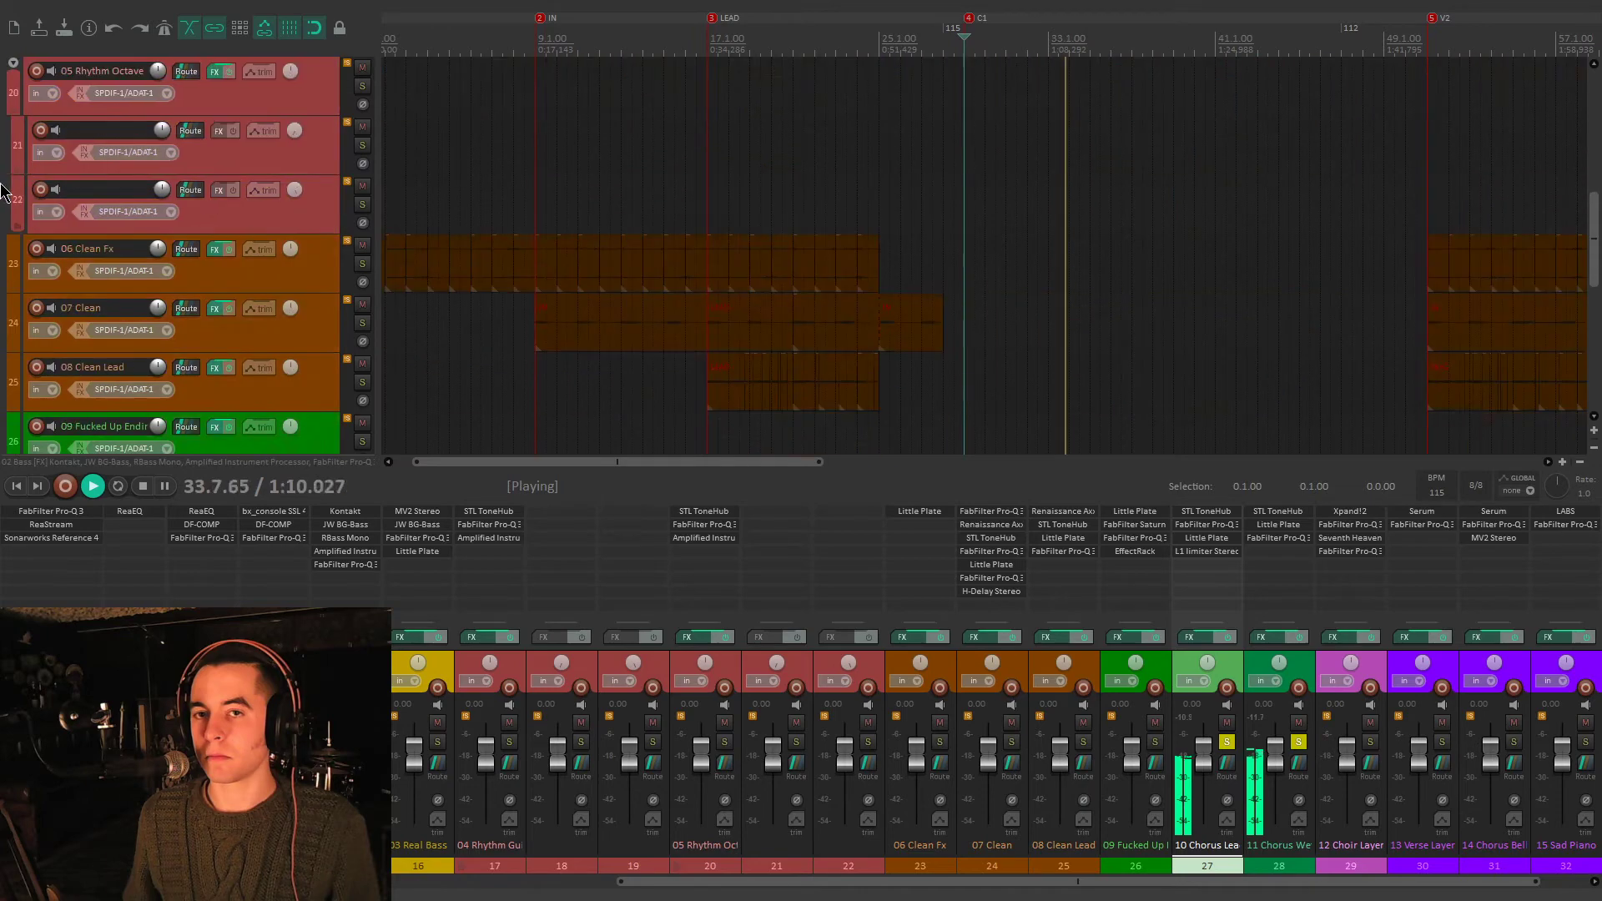
key("space")
left_click(362, 145)
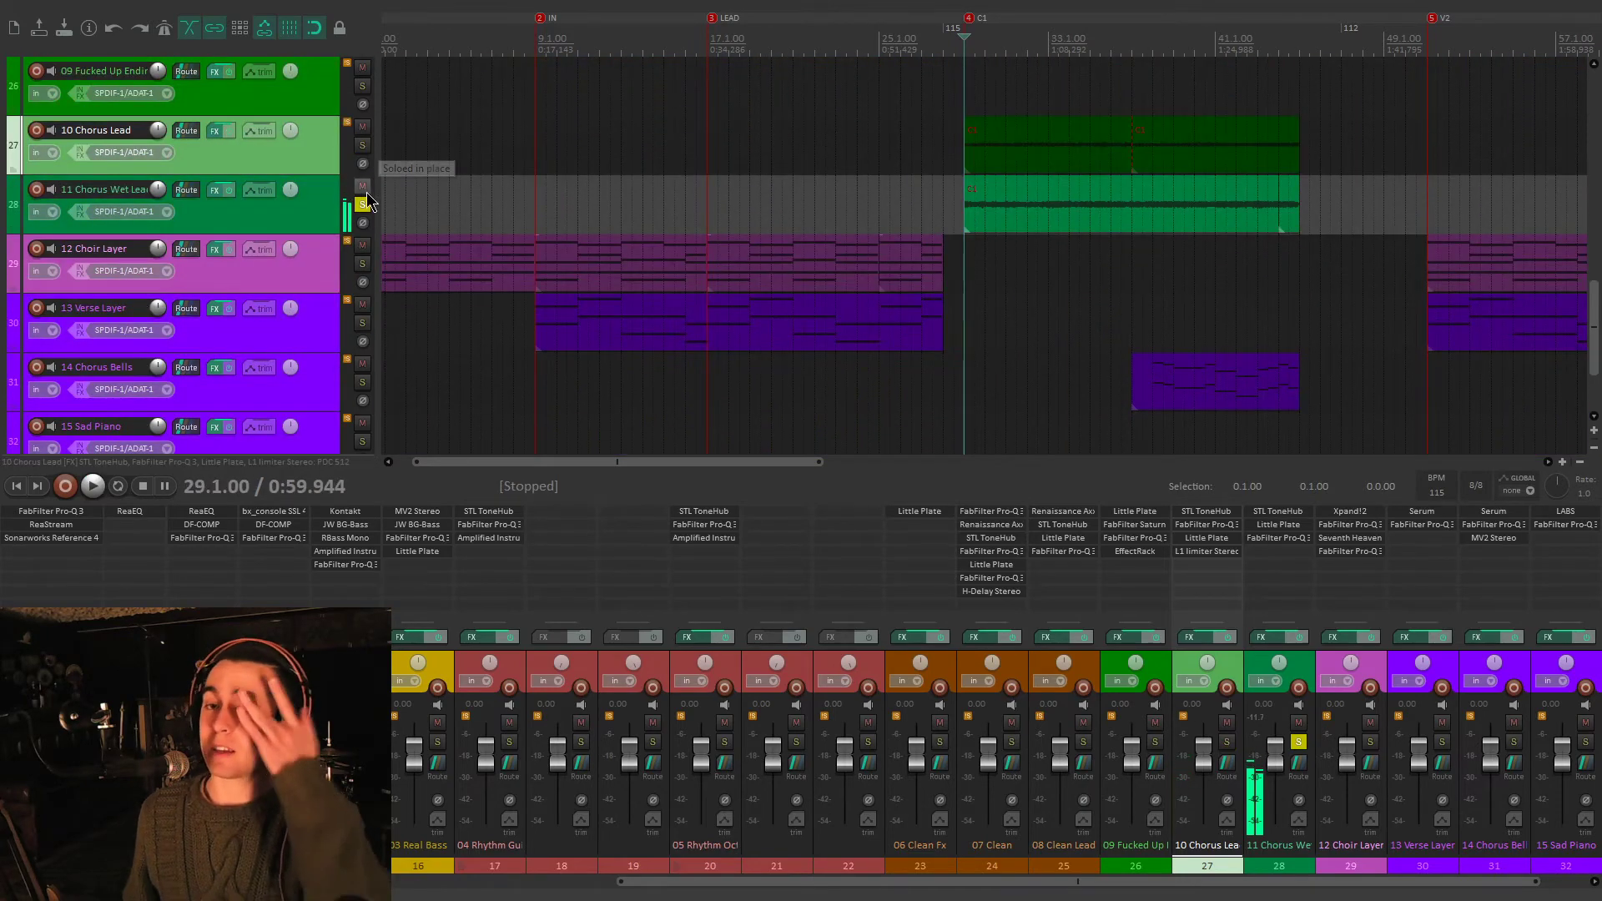
- Unsolo 11 Chorus Wet Lead, solo 12 Choir Layer, and play it from the LEAD marker at bar 17
left_click(362, 205)
scroll(1314, 647, "down", 1)
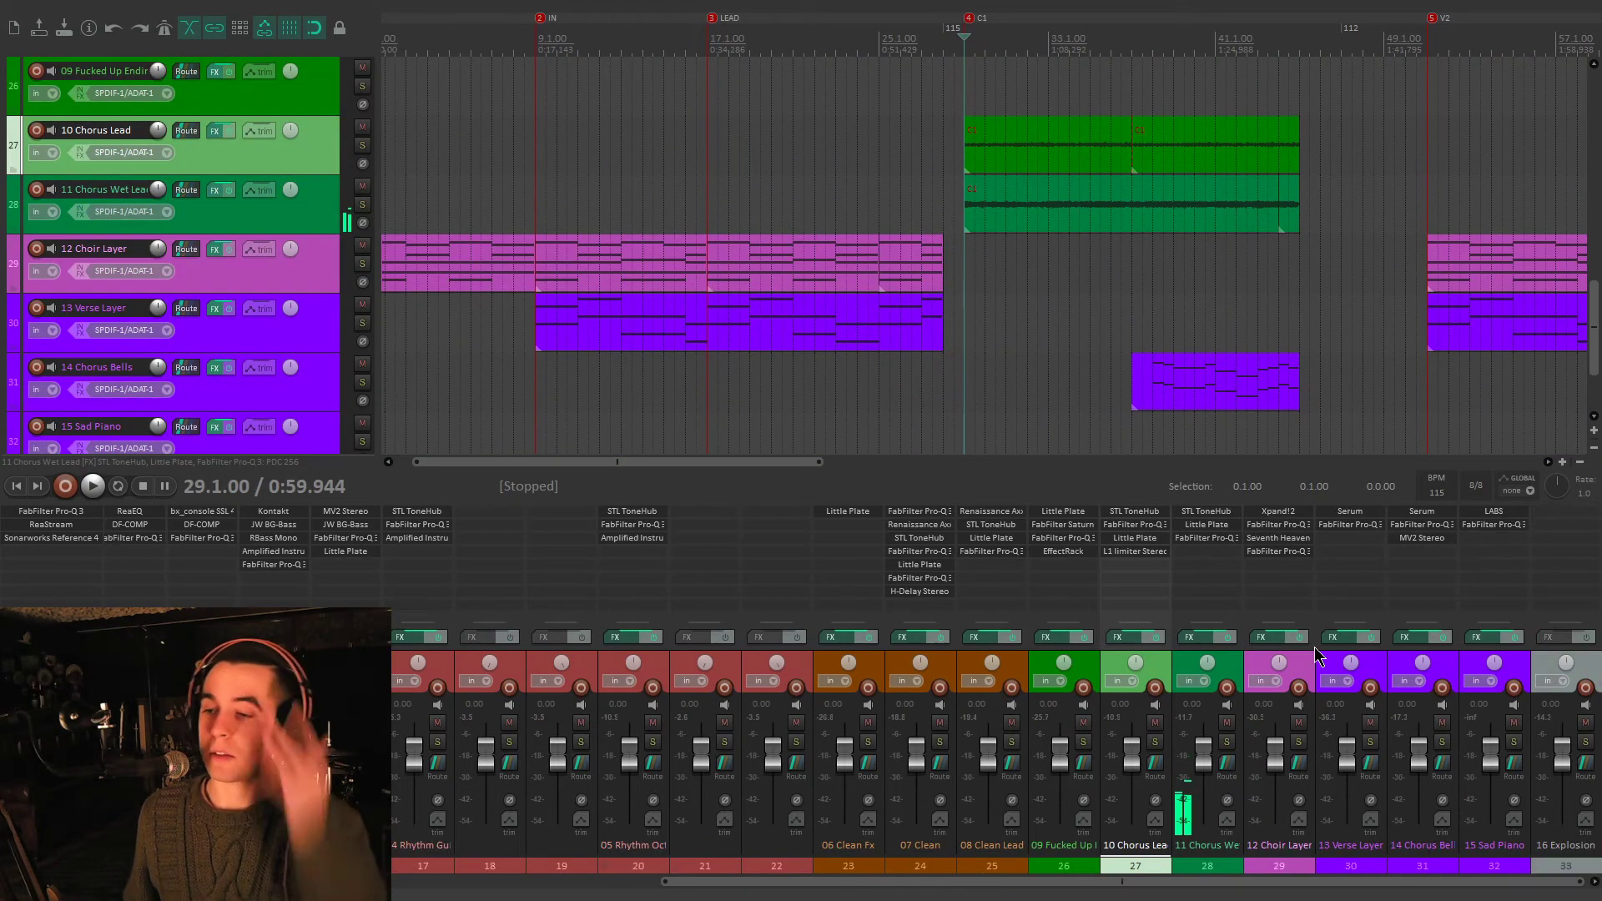
left_click(1299, 742)
scroll(739, 203, "down", 2)
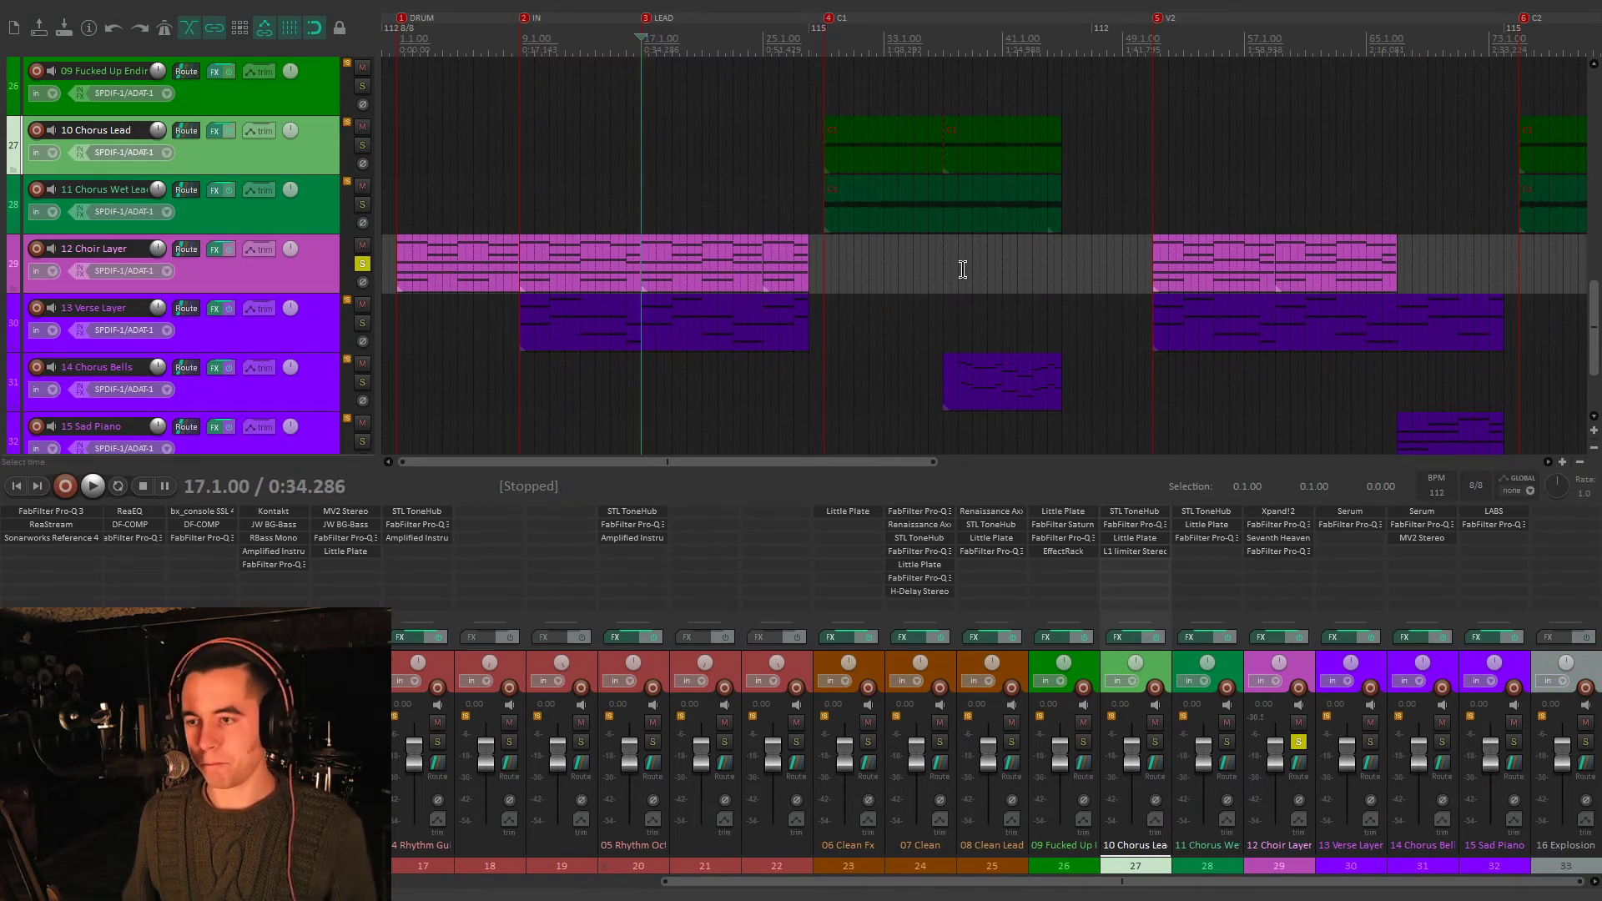
key("space")
- Show and examine the volume envelope of 12 Choir Layer during playback, unsolo the track to hear the full mix, and stop playback
left_click(303, 272)
key("v")
scroll(409, 308, "up", 4)
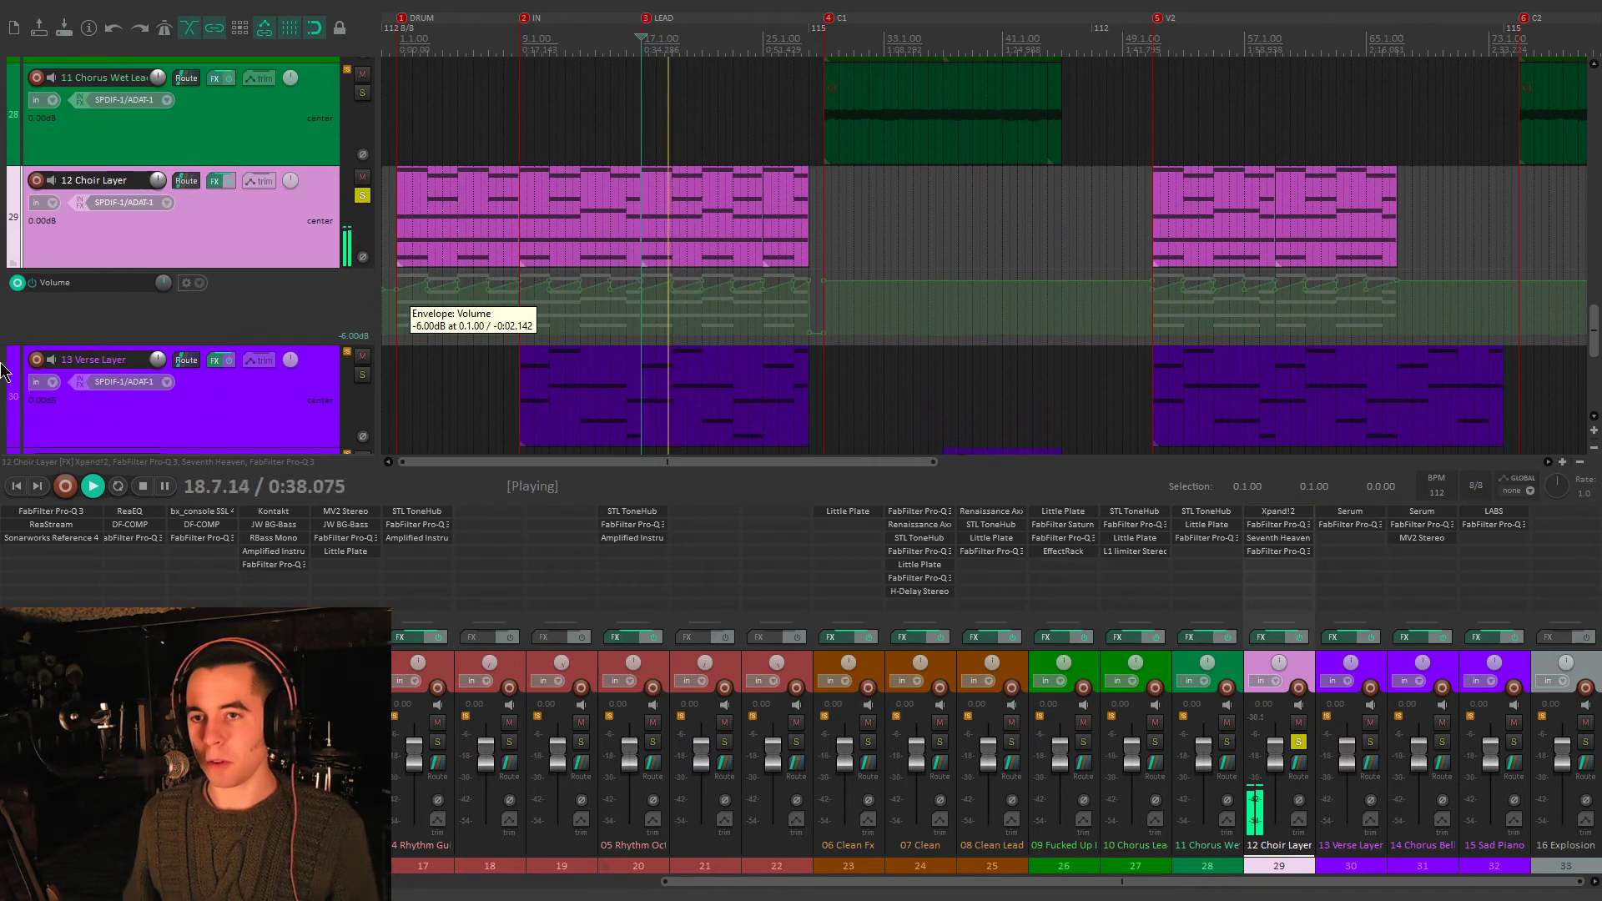
scroll(830, 243, "down", 5)
scroll(918, 251, "up", 2)
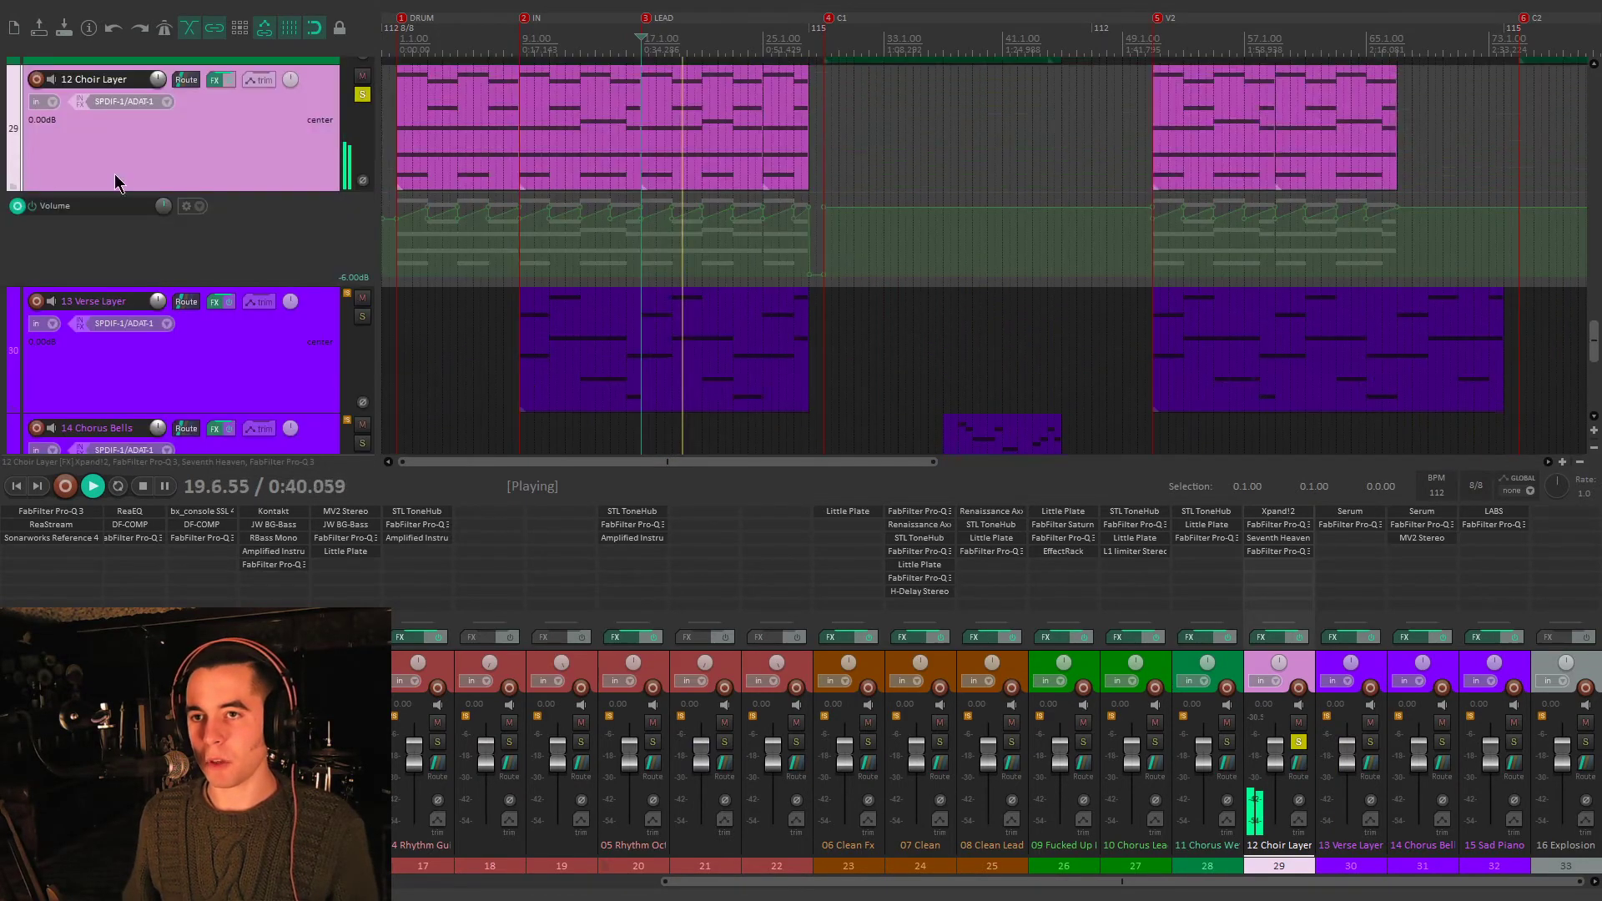
scroll(1043, 268, "up", 6)
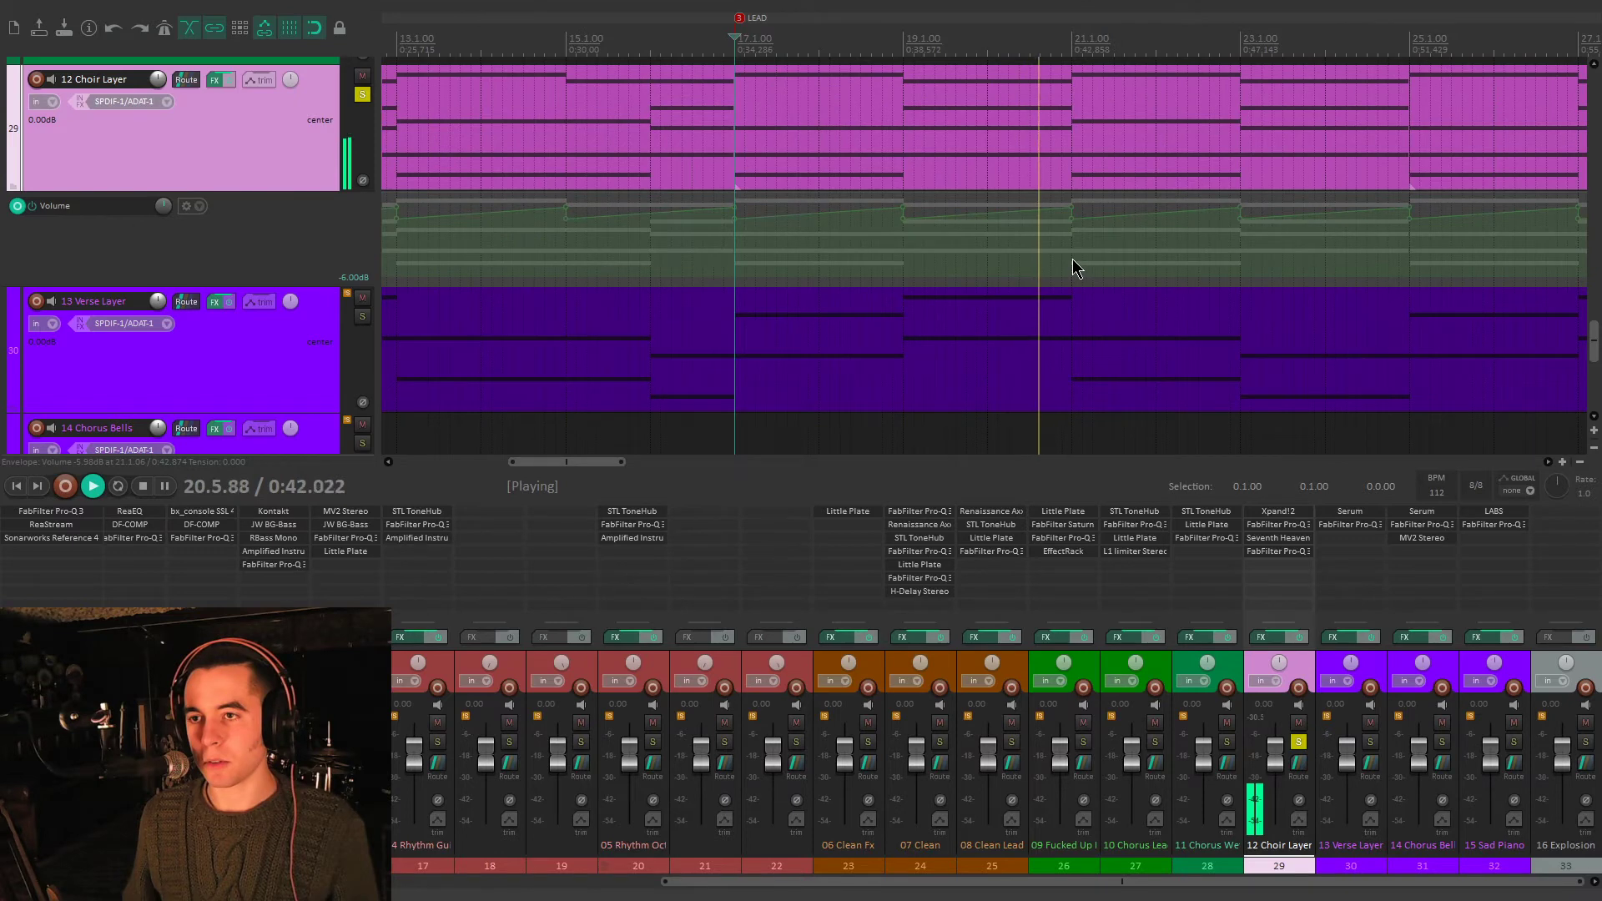
scroll(1074, 268, "down", 5)
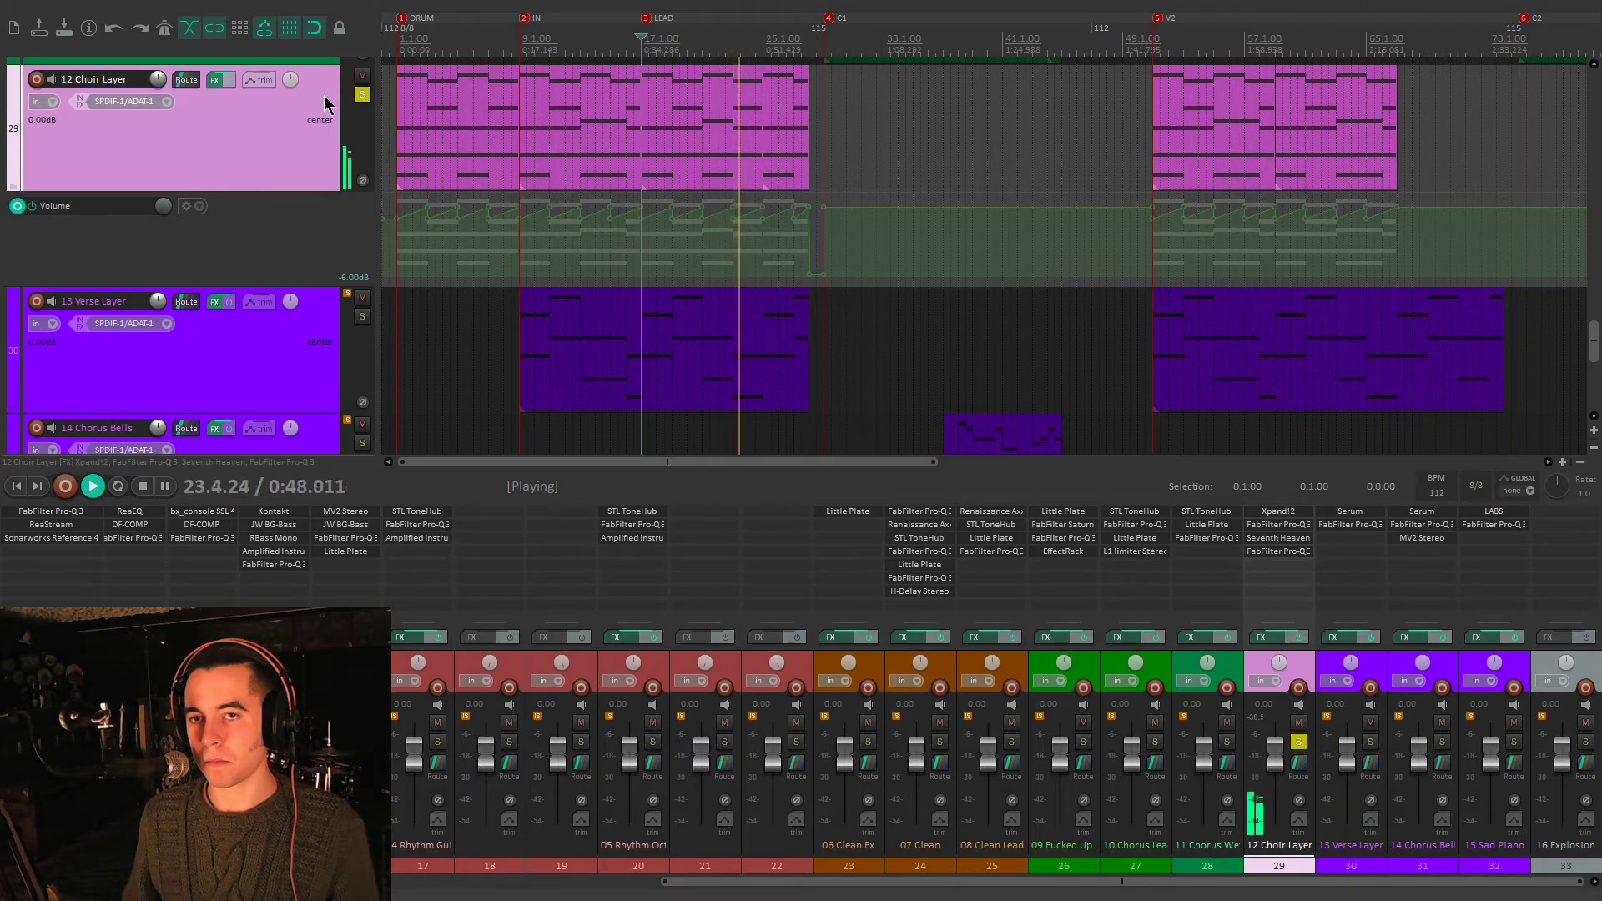
left_click(362, 94)
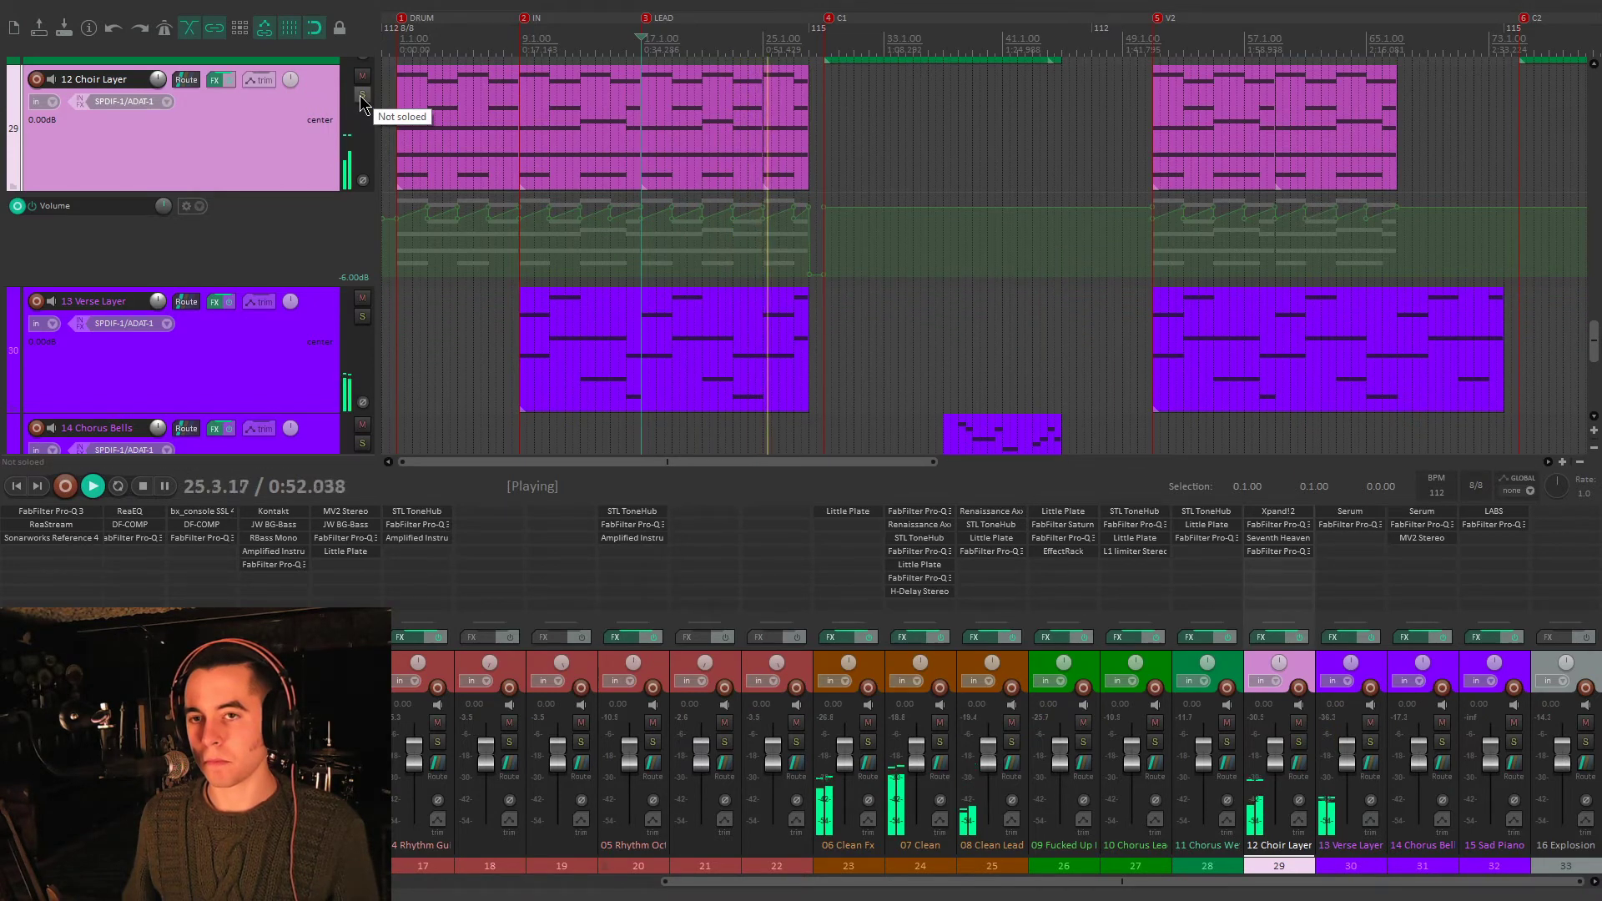
key("space")
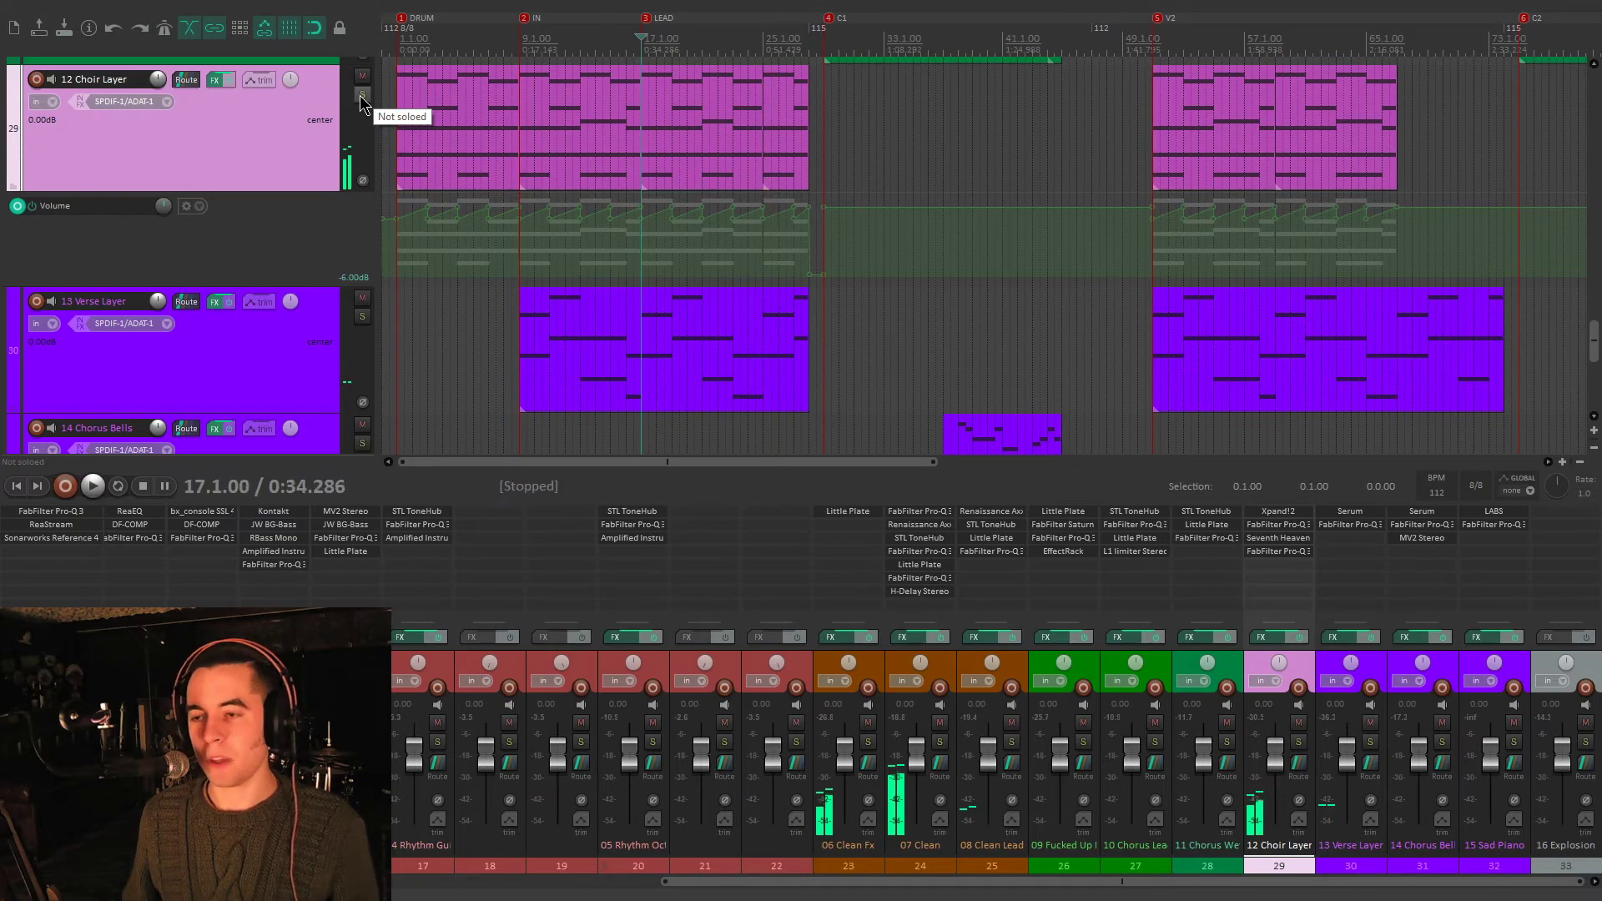
- Inspect the FabFilter Pro-Q 3 and Seventh Heaven settings on 12 Choir Layer, close their windows, and hide the track's volume envelope
left_click(1302, 525)
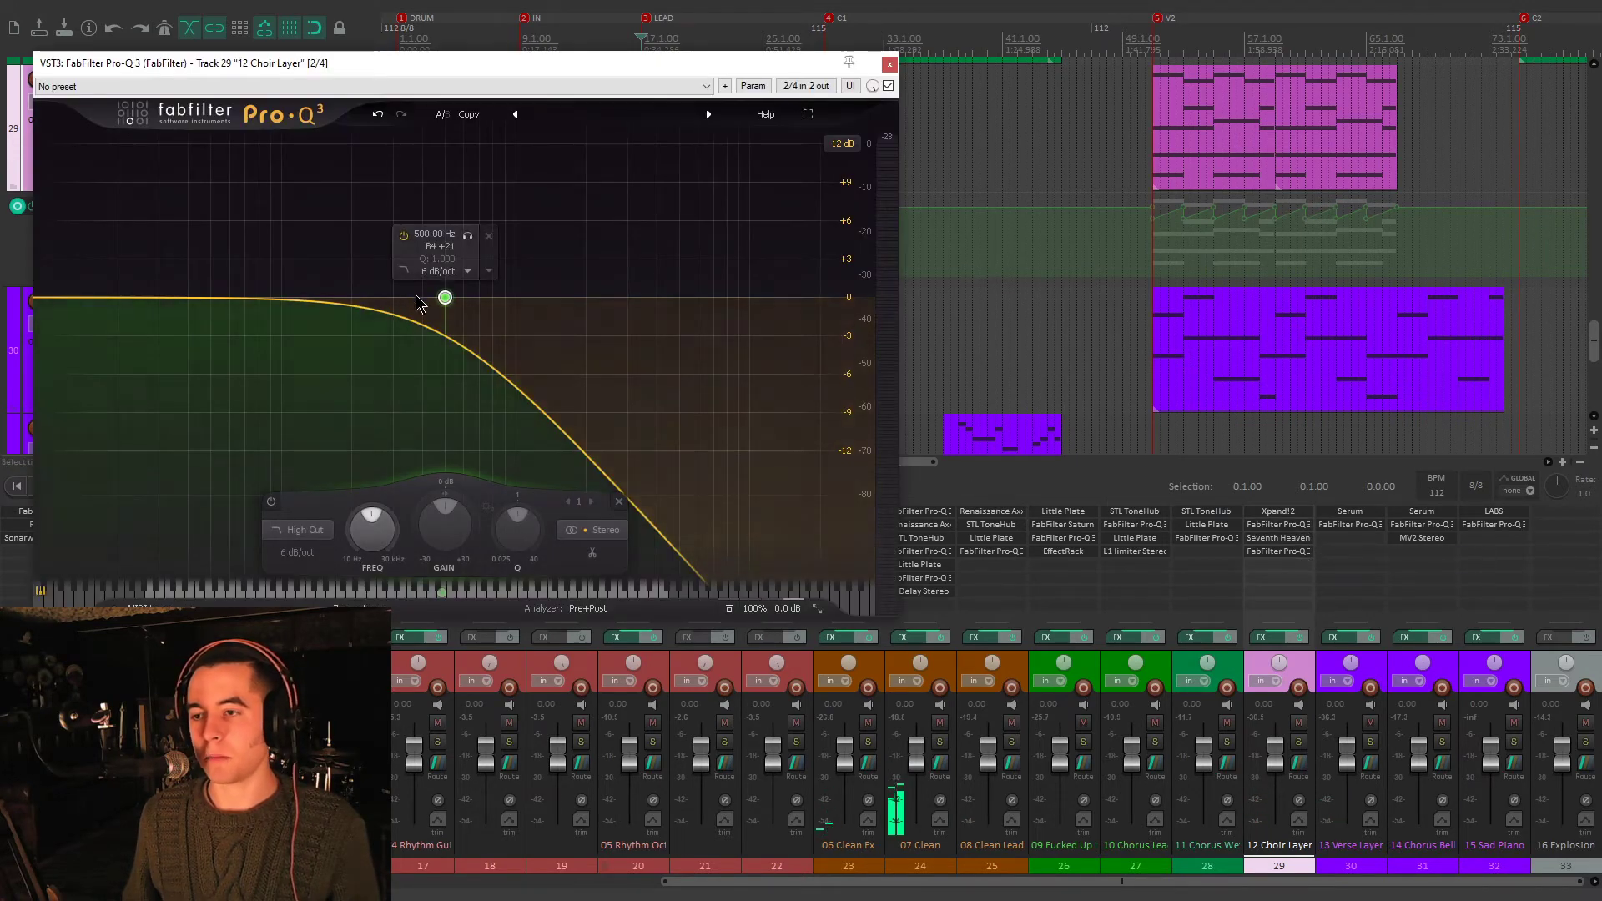
left_click(1278, 539)
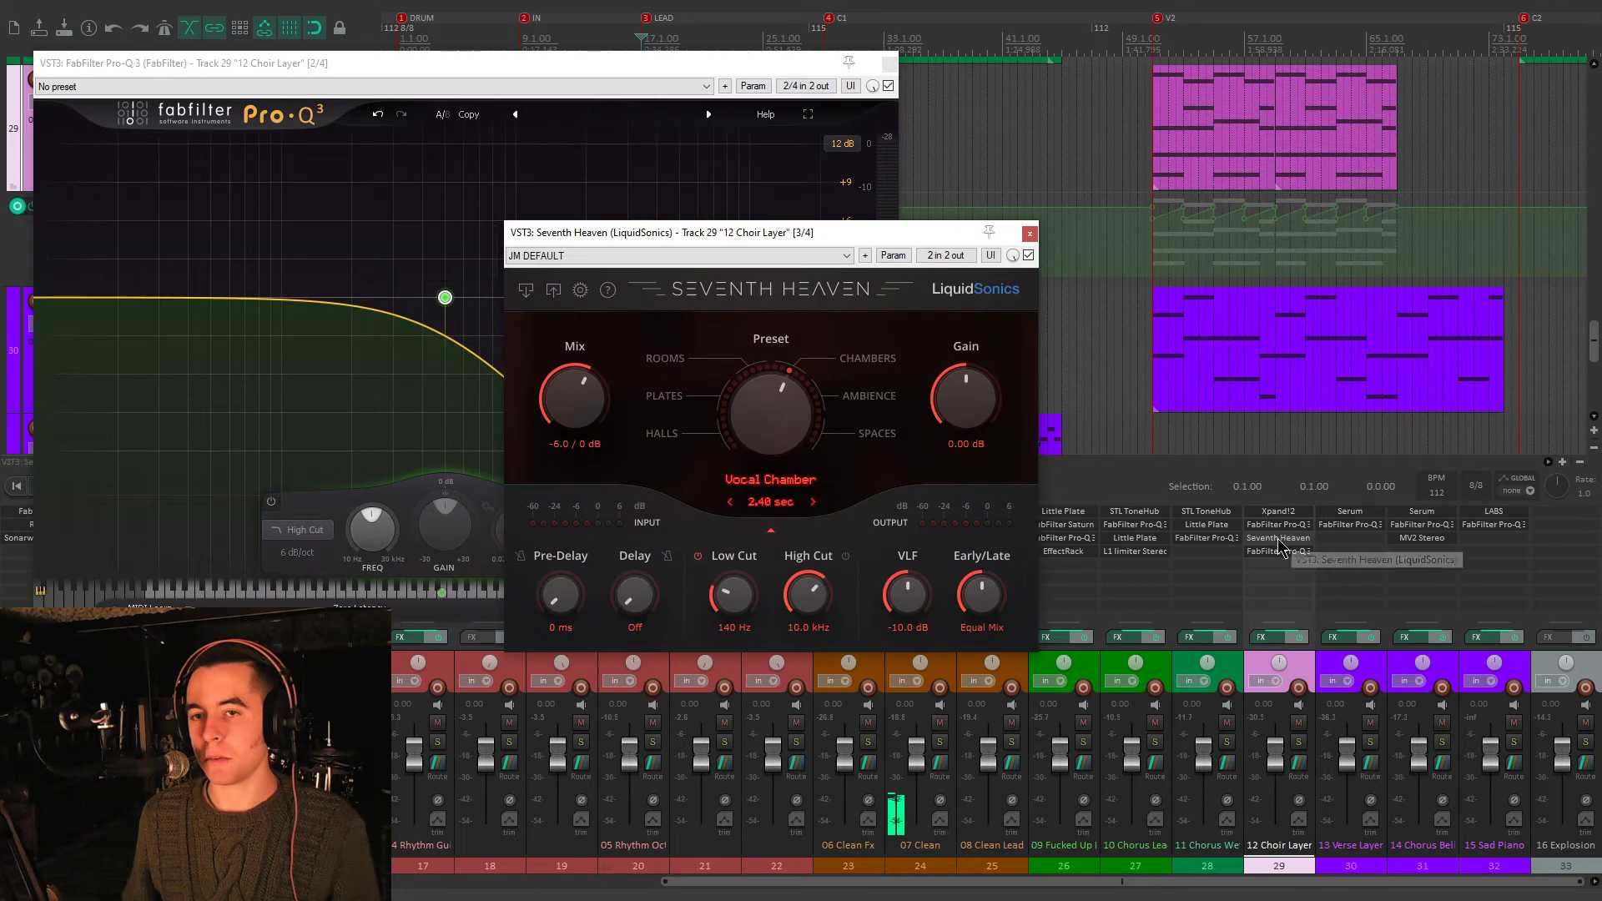
left_click(1302, 551)
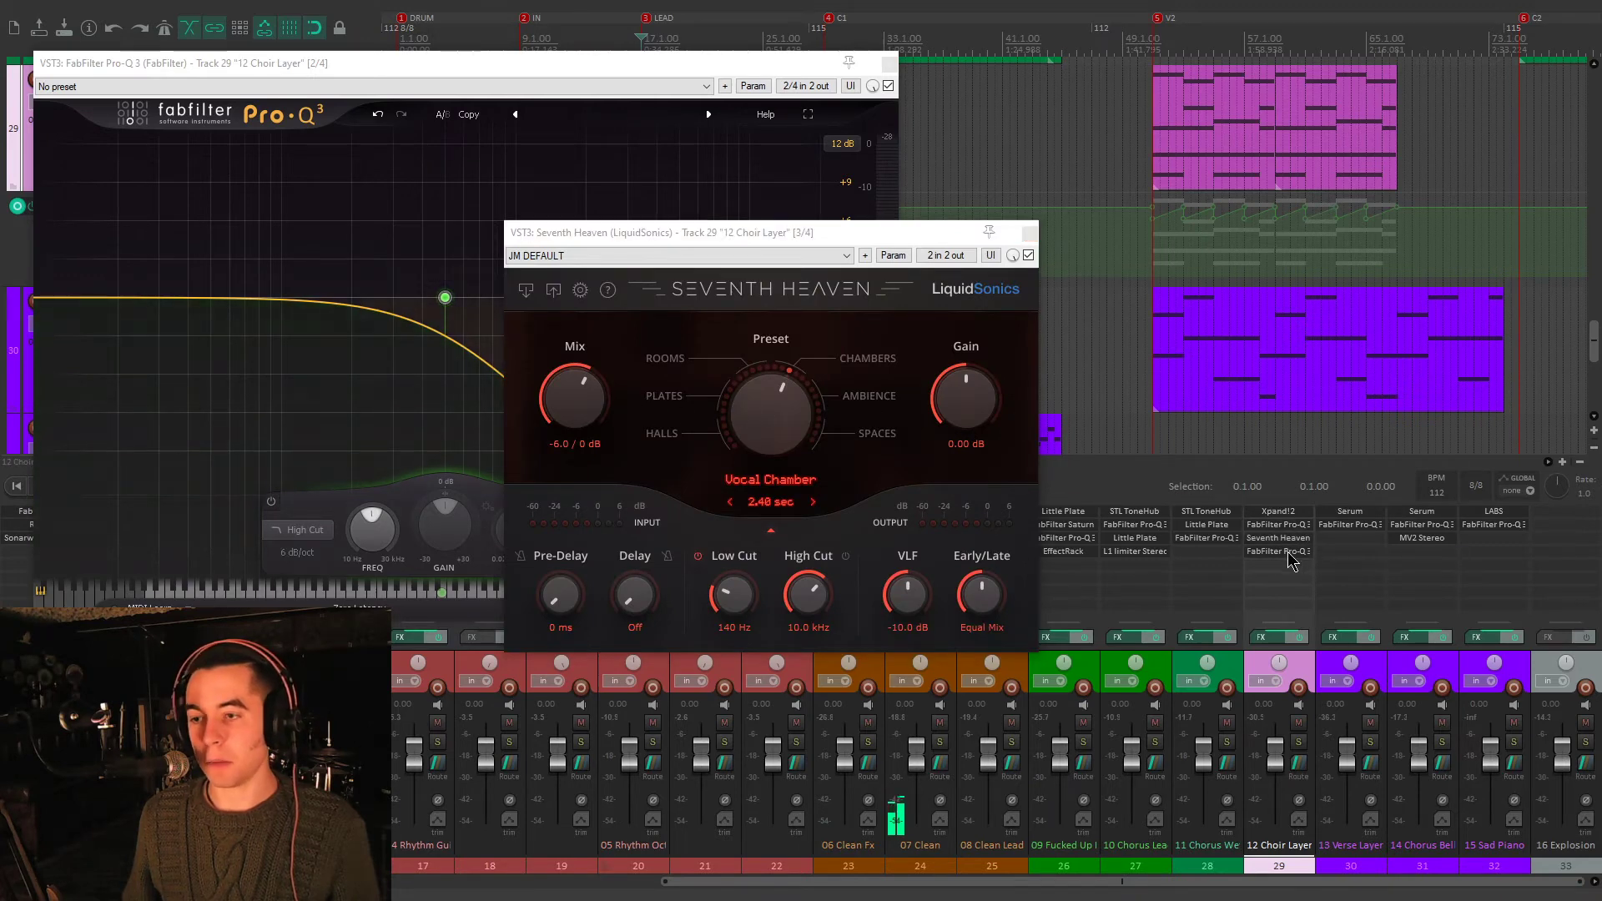
left_click(890, 64)
left_click(1030, 232)
left_click(889, 63)
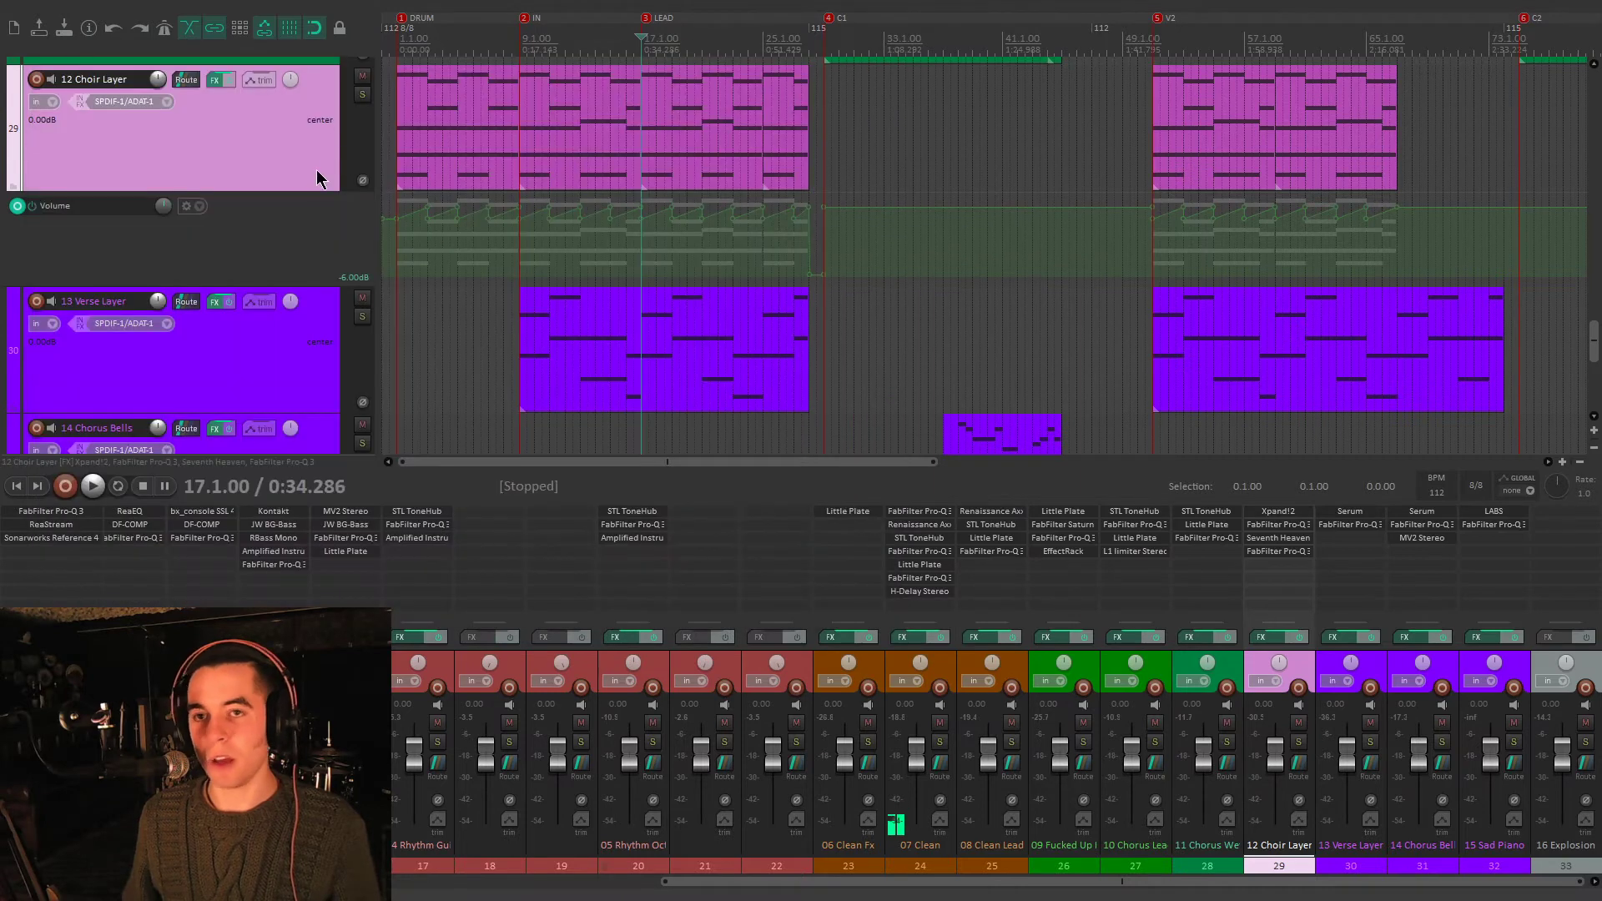
key("v")
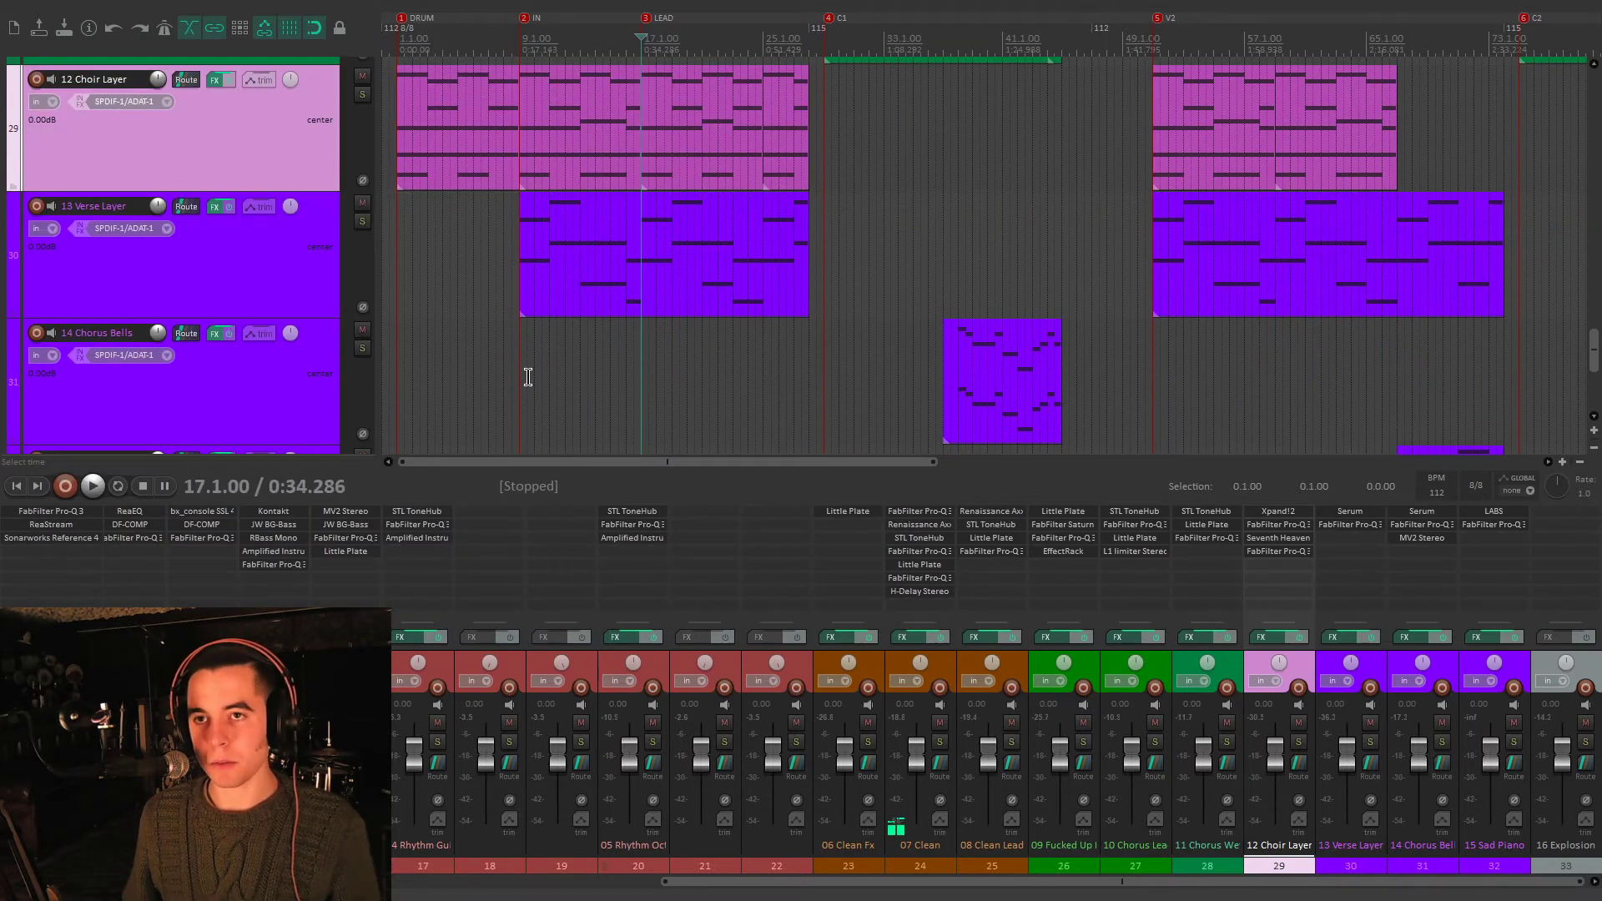
- Solo 13 Verse Layer, play it from the IN marker, and open its Serum and FabFilter Pro-Q 3 windows arranged side by side
left_click(528, 377)
left_click(362, 221)
key("space")
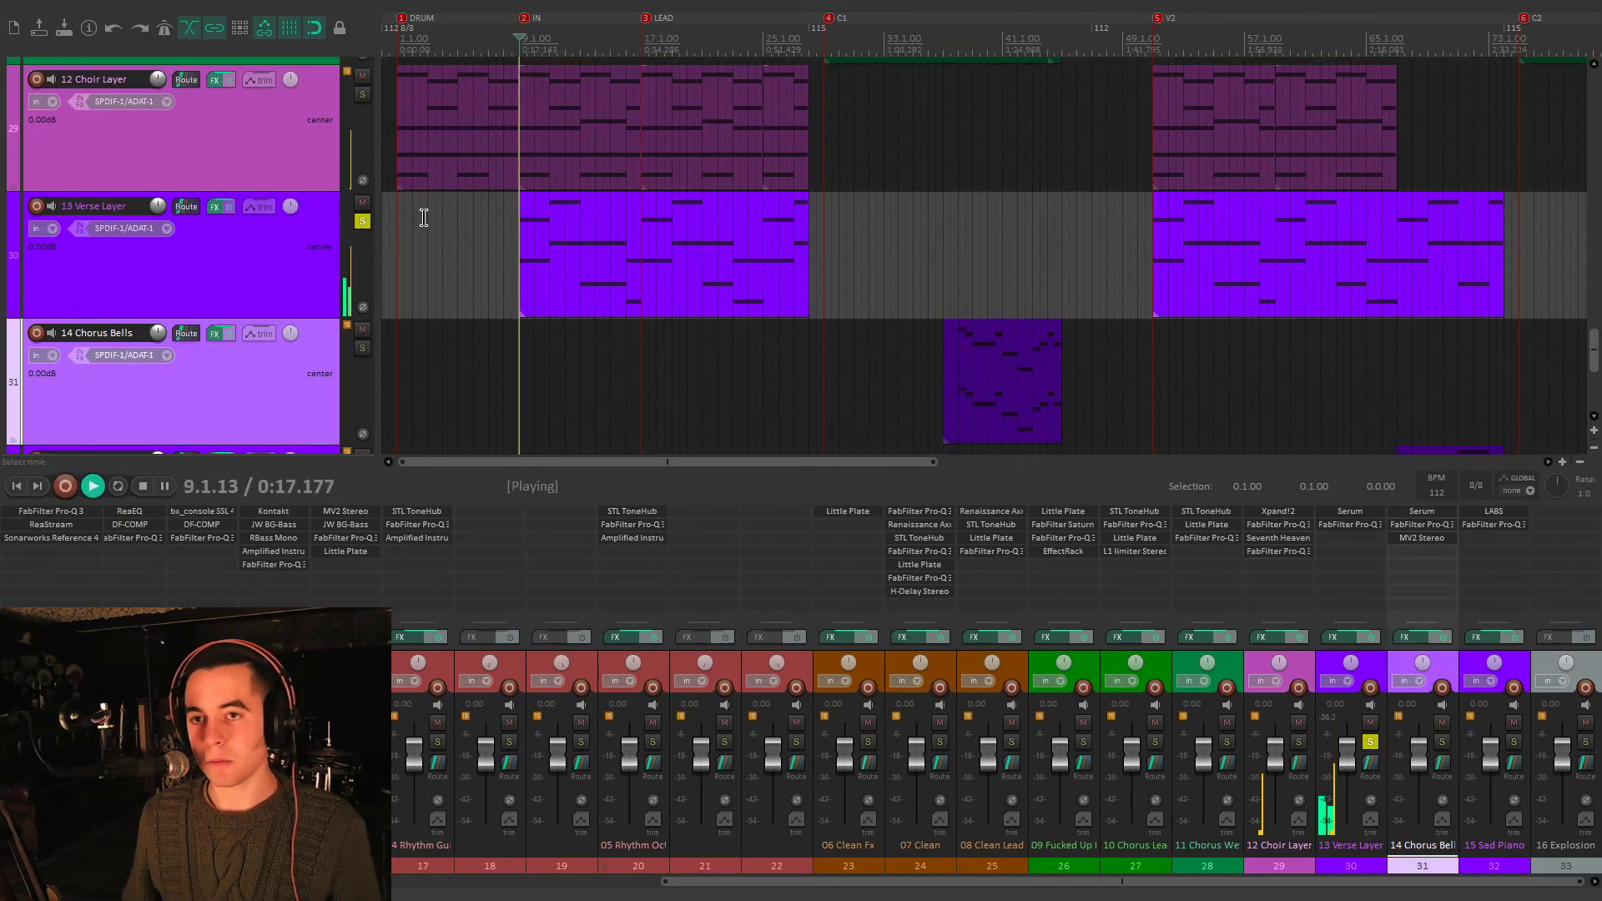
left_click(1350, 511)
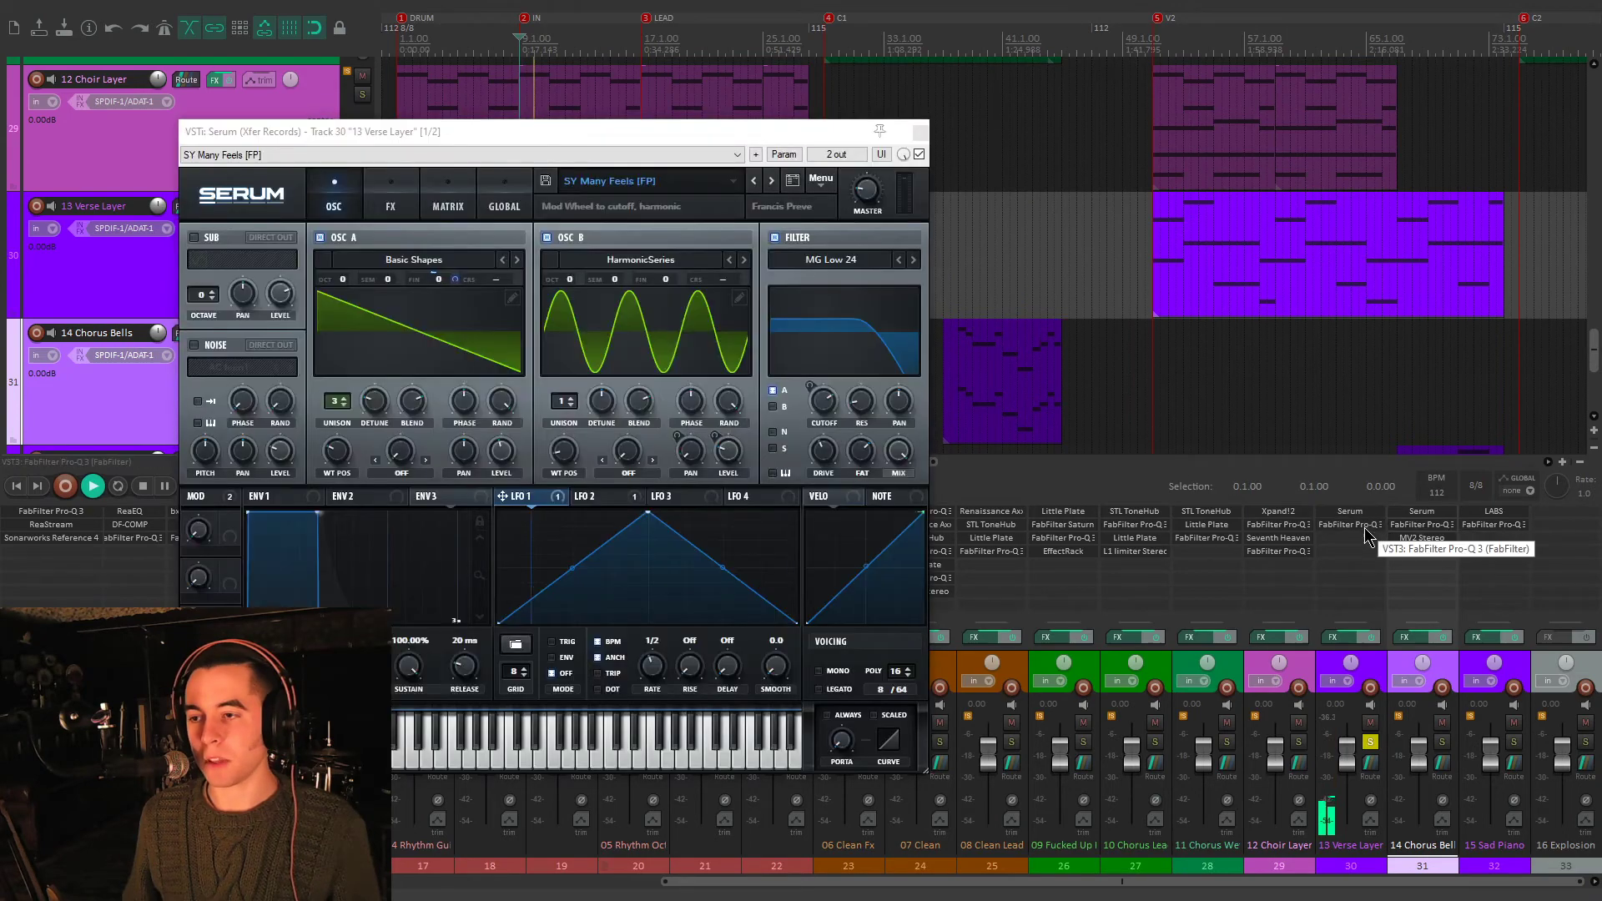
left_click(1350, 524)
left_click_drag(529, 81, 1167, 158)
left_click_drag(417, 131, 381, 124)
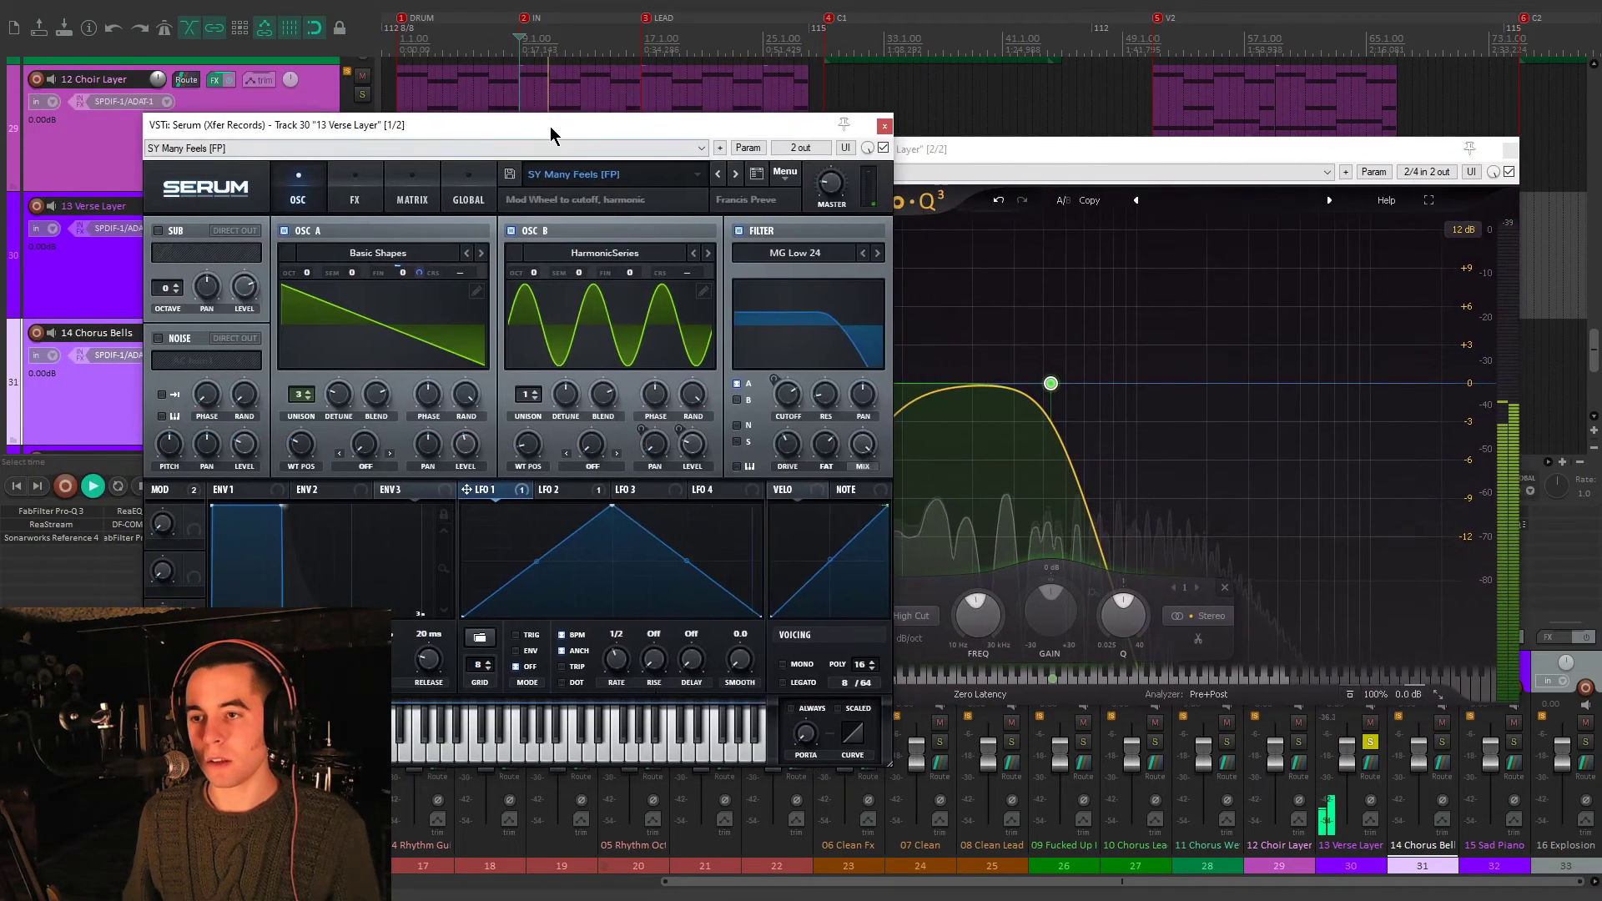
- Compare the high cut band of 13 Verse Layer's FabFilter Pro-Q 3 bypassed and enabled, close both plugin windows, and stop playback
mouse_move(1050, 383)
left_click(1010, 322)
left_click(1010, 322)
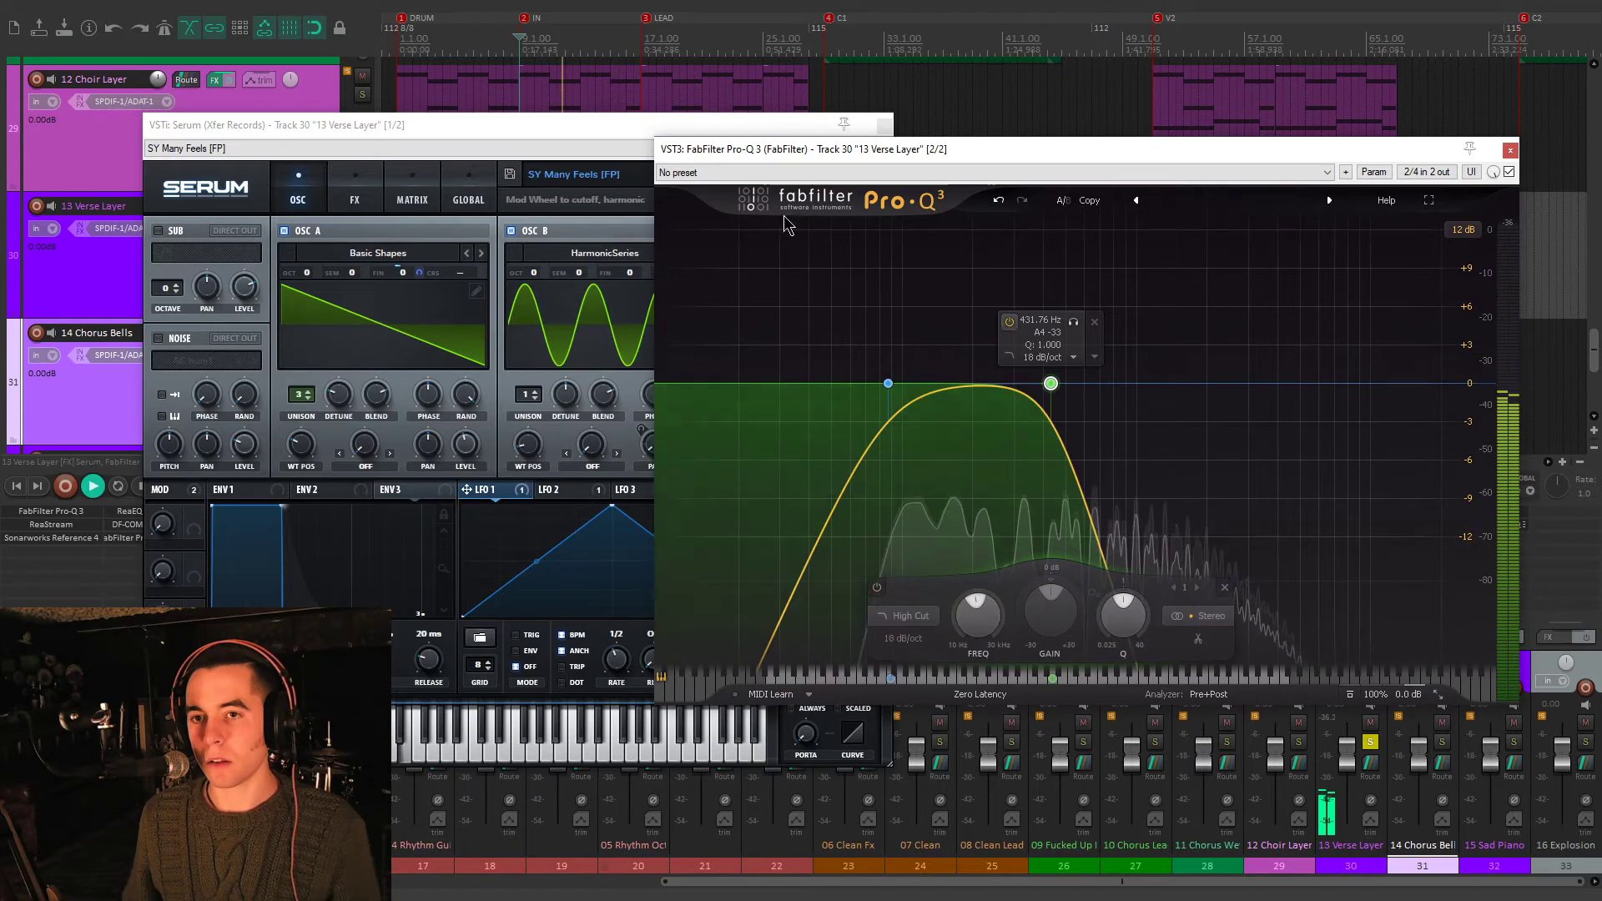
left_click(867, 125)
left_click(884, 126)
left_click(1508, 148)
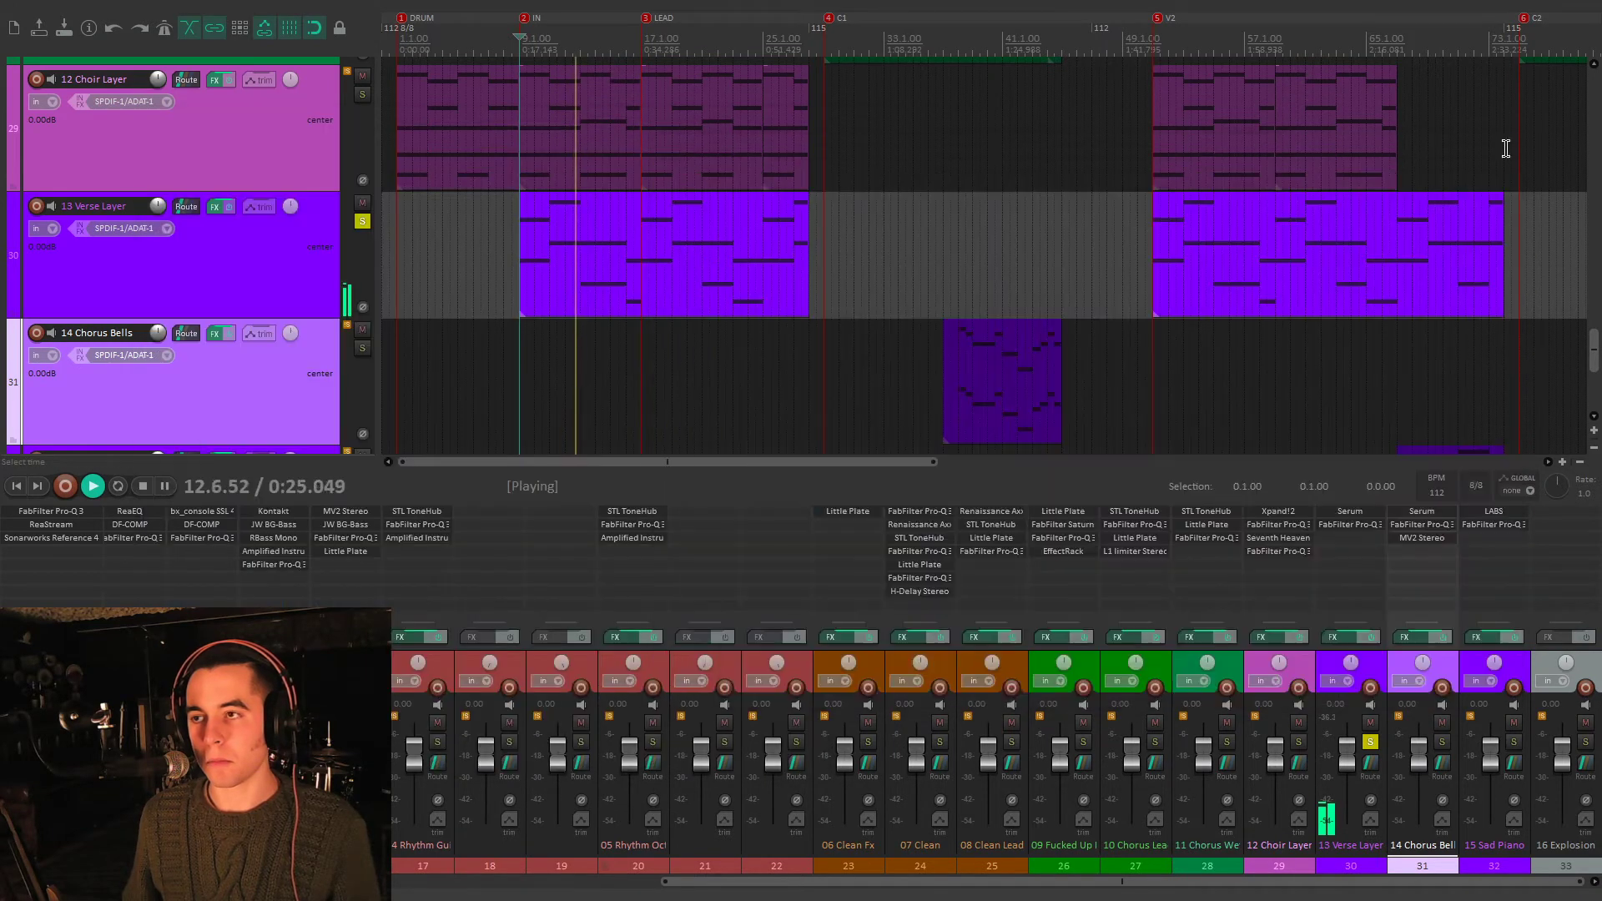
scroll(301, 163, "up", 2)
scroll(279, 215, "down", 2)
key("space")
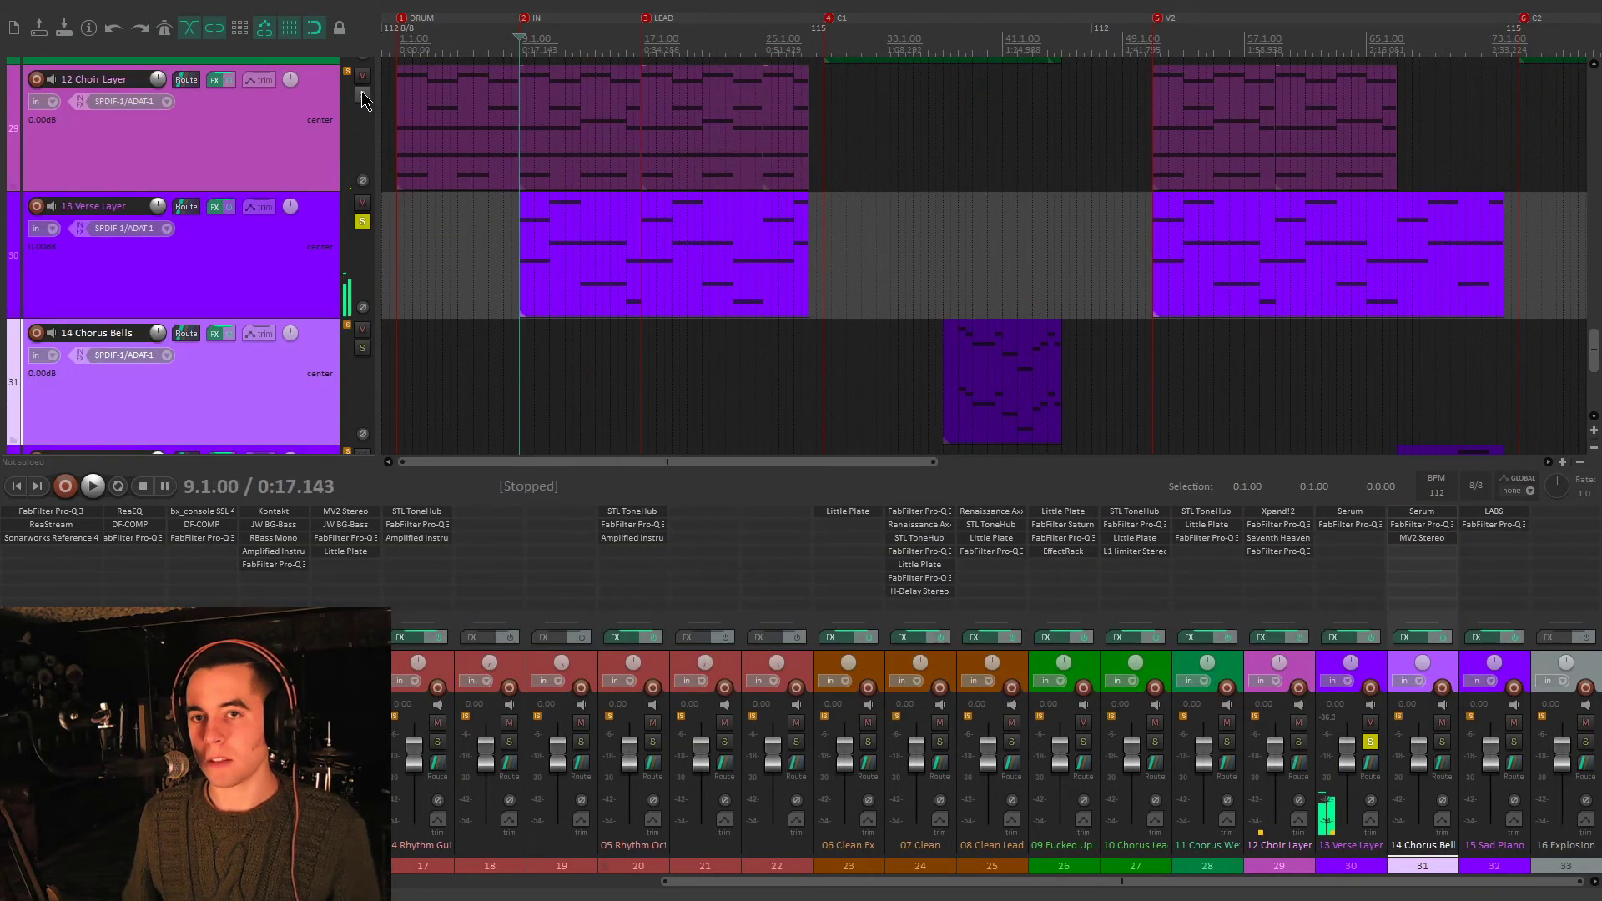
- Audition 12 Choir Layer together with 13 Verse Layer, briefly toggling solo on 06 Clean Fx beforehand, and unsolo both layers during playback
left_click(362, 131)
scroll(476, 221, "down", 4)
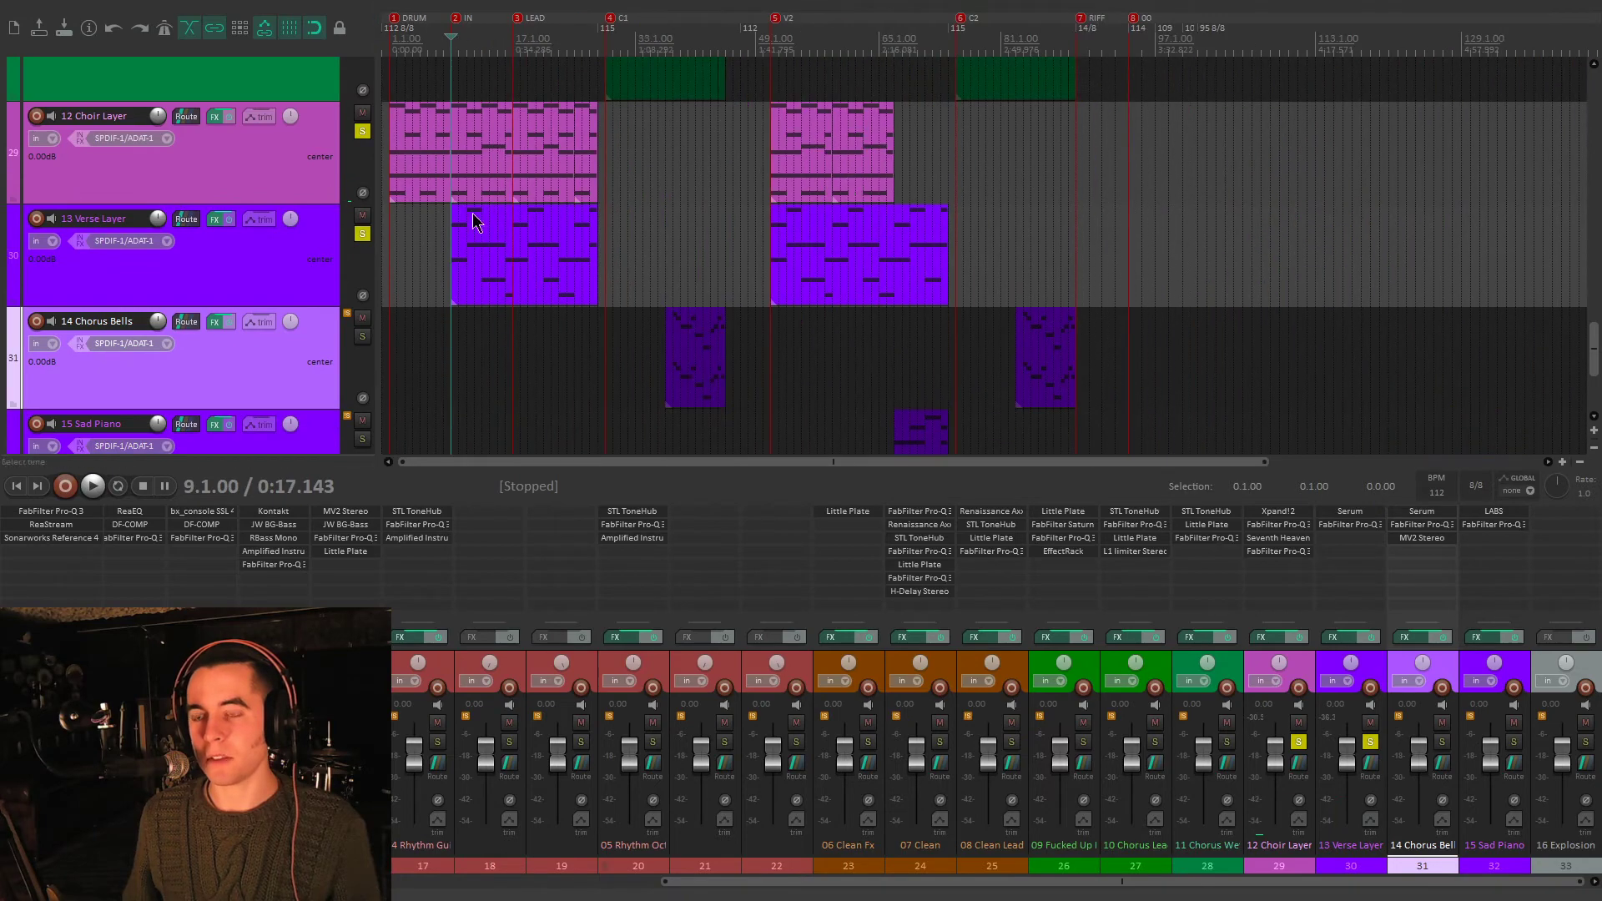
scroll(34, 250, "up", 3)
scroll(8, 251, "up", 3)
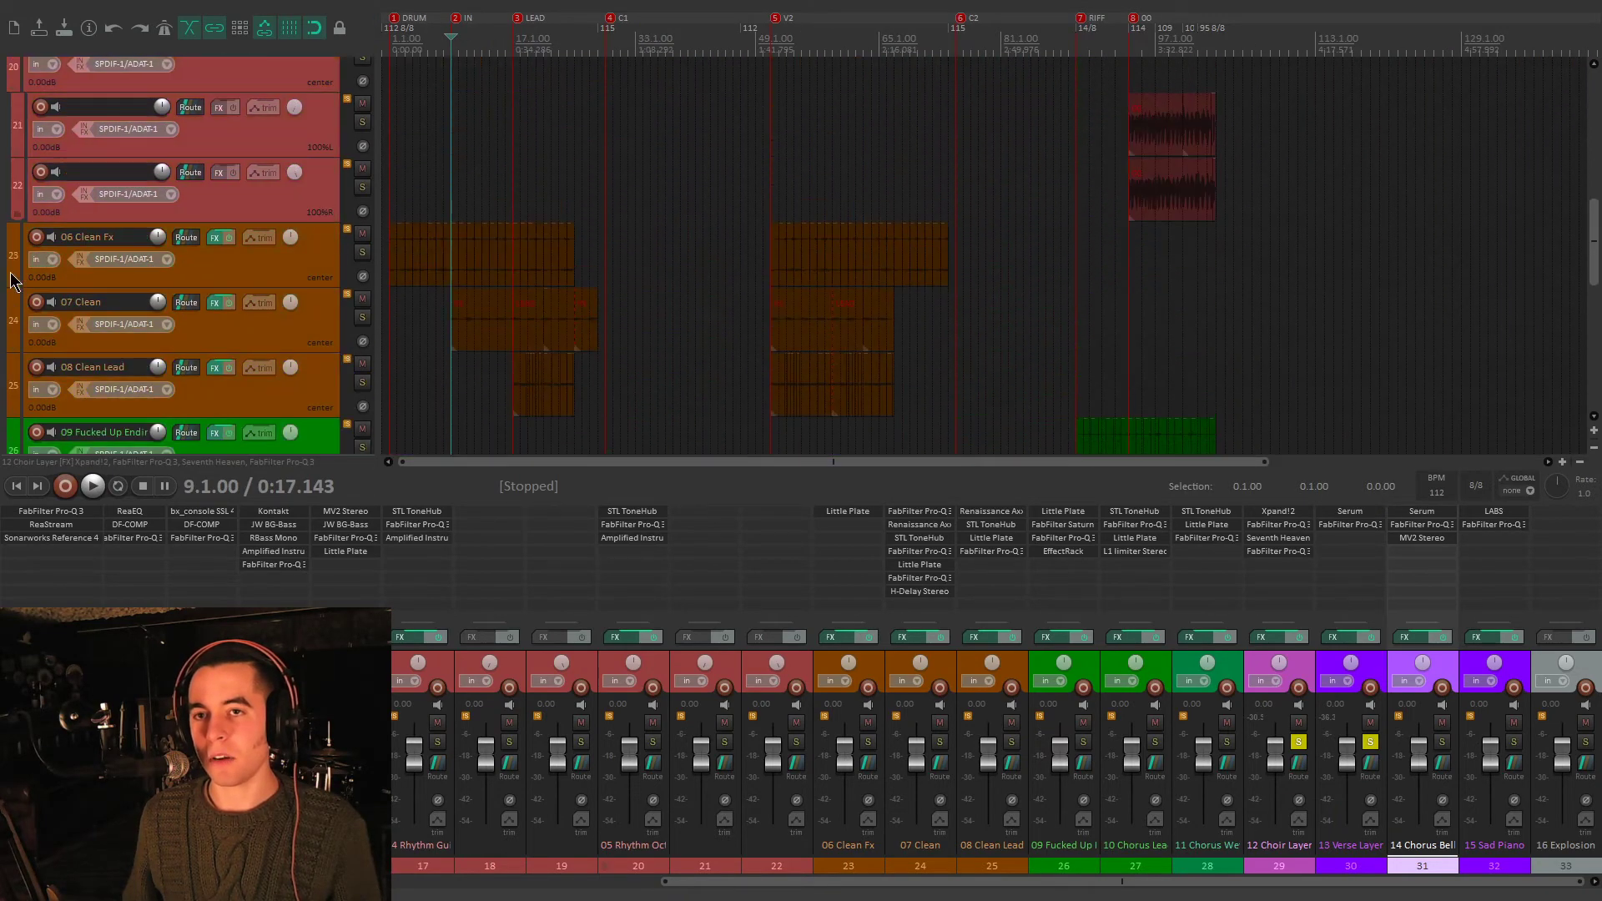
left_click(362, 252)
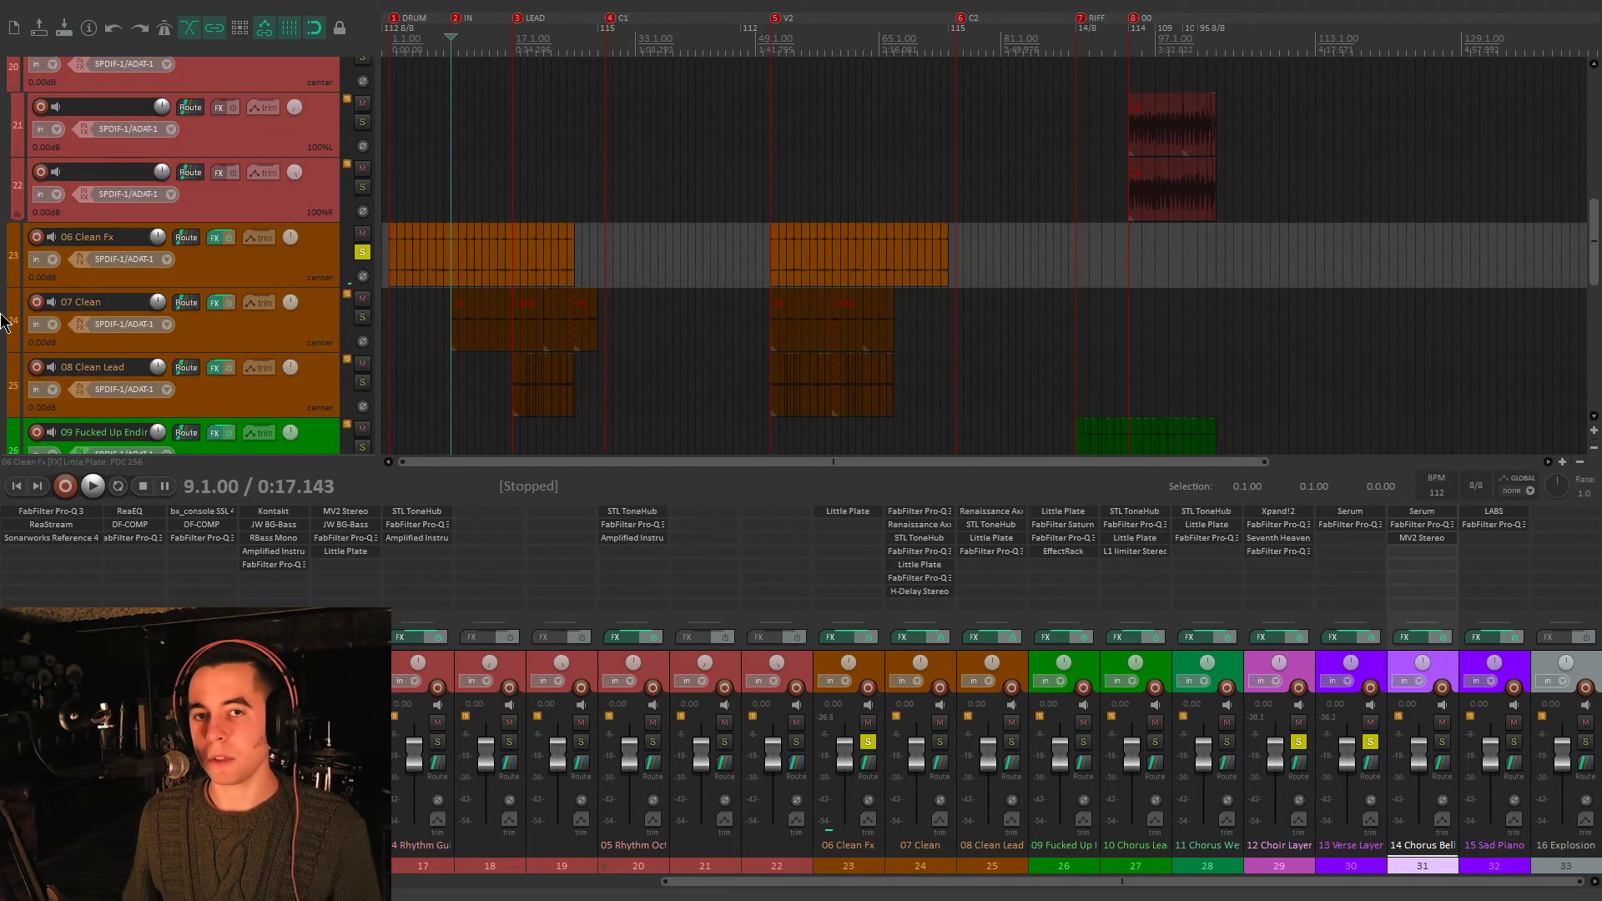
left_click(362, 253)
scroll(4, 288, "down", 4)
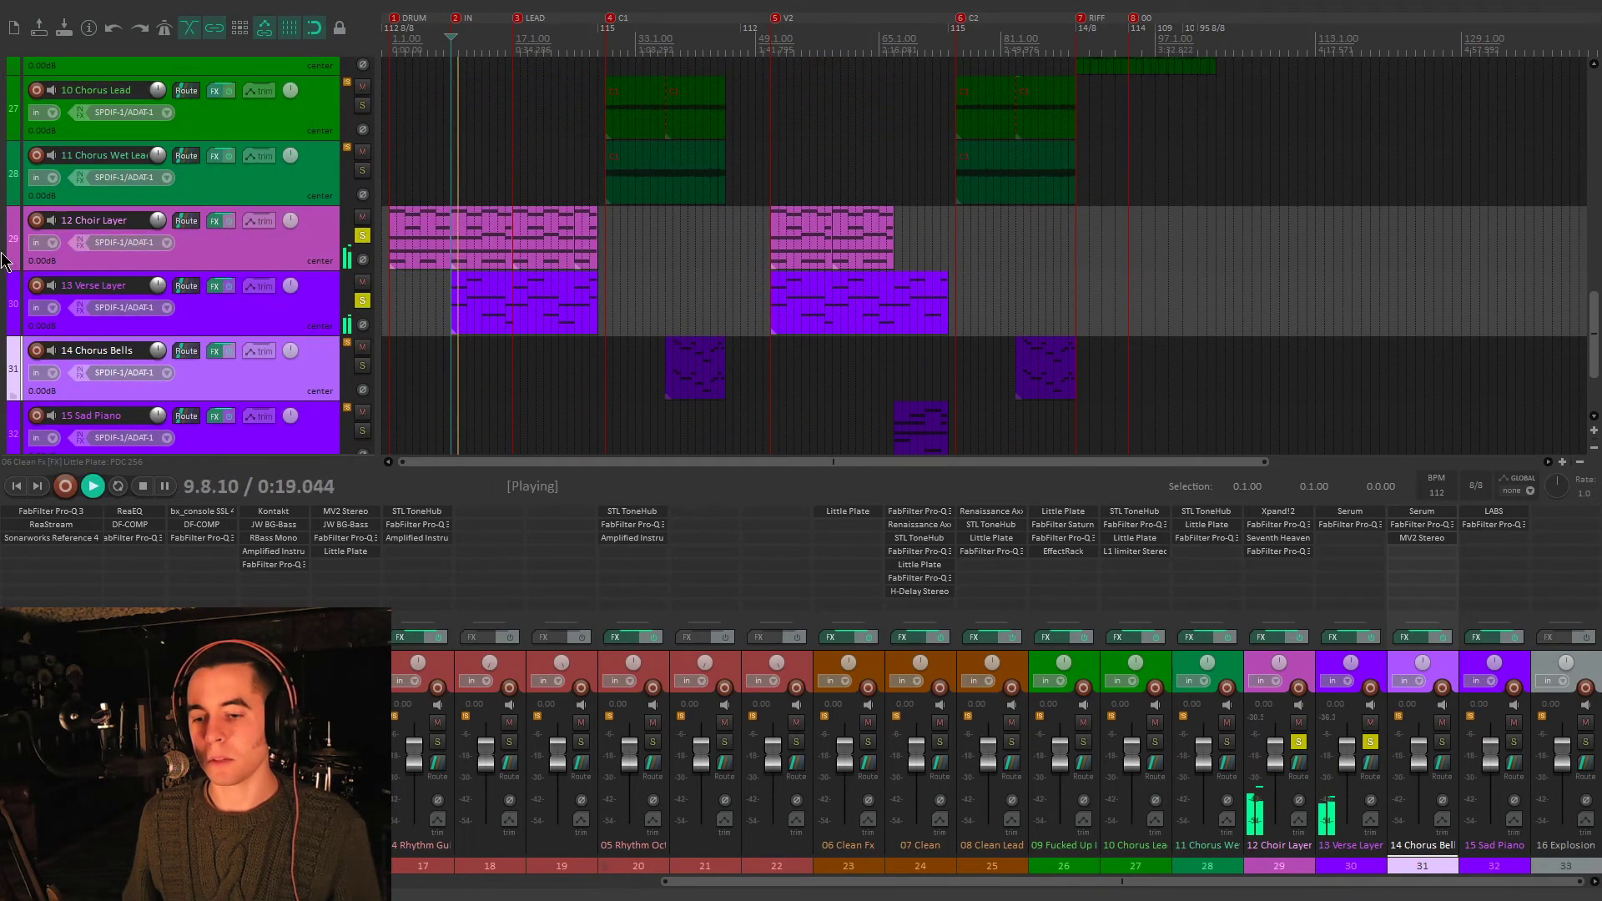
left_click(362, 301)
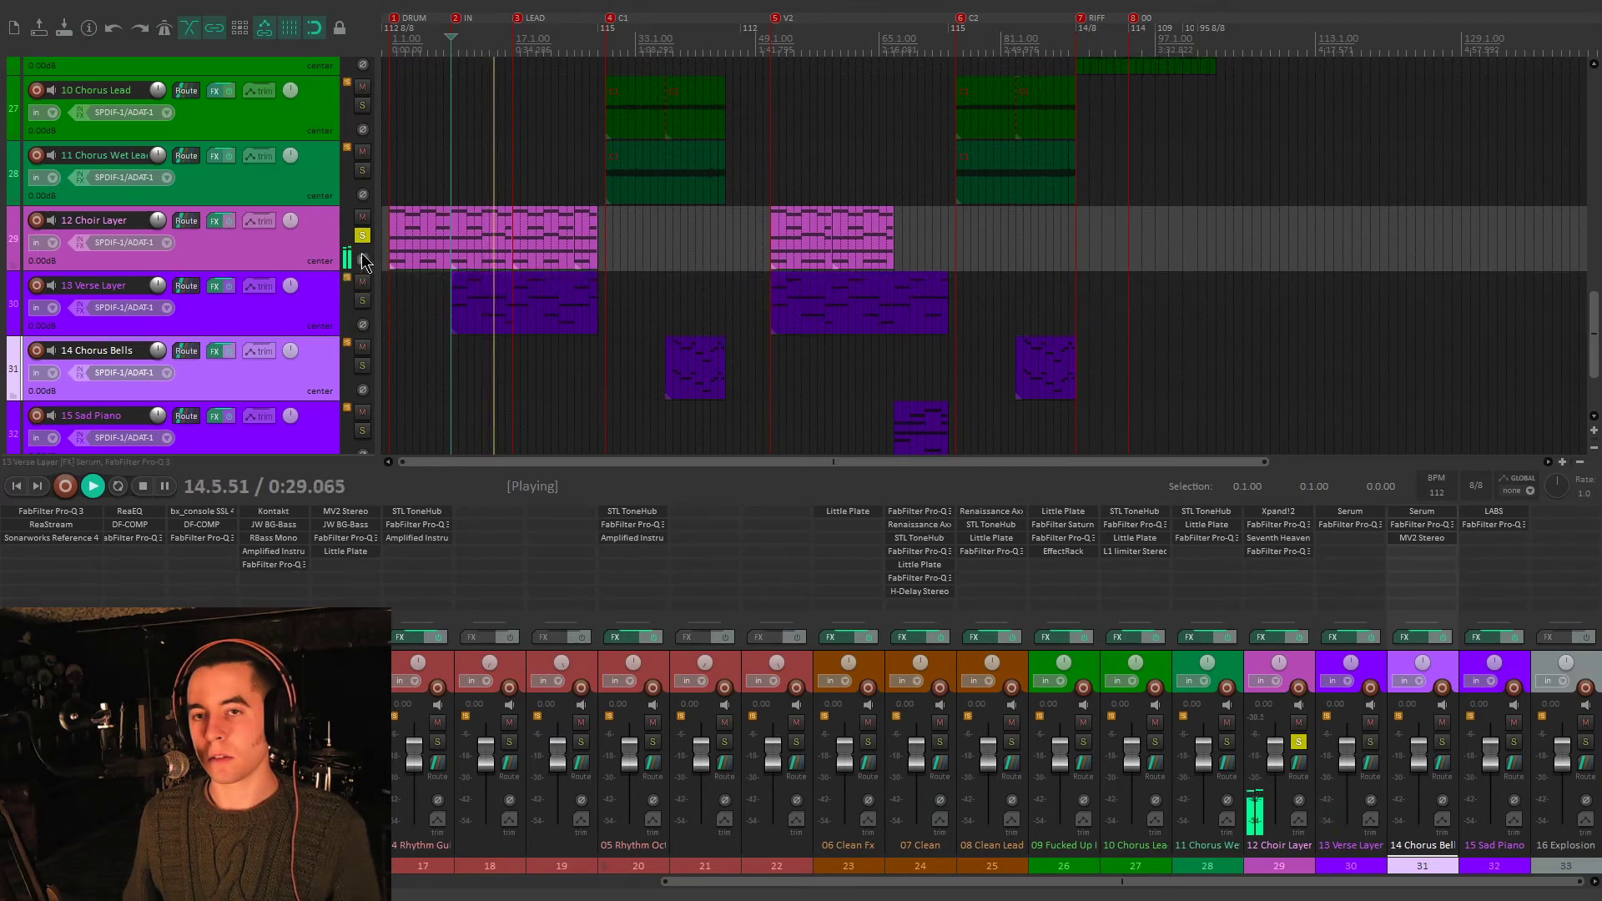
left_click(362, 236)
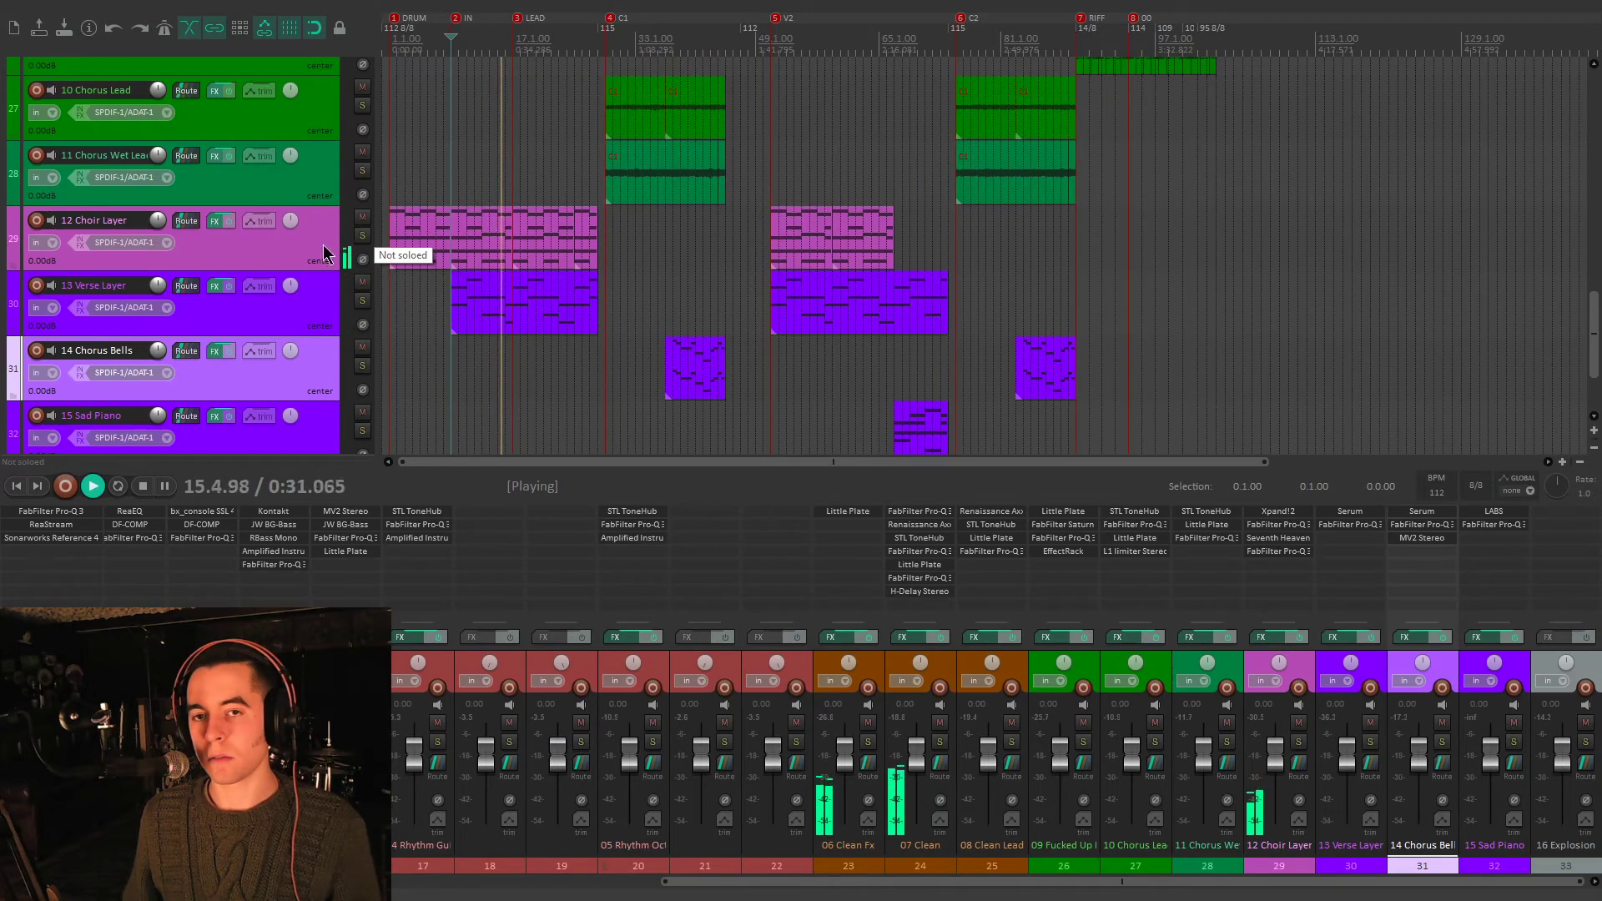
- Play the full mix from bar 37, at the start of the first 14 Chorus Bells item
left_click(659, 296)
scroll(894, 314, "up", 5)
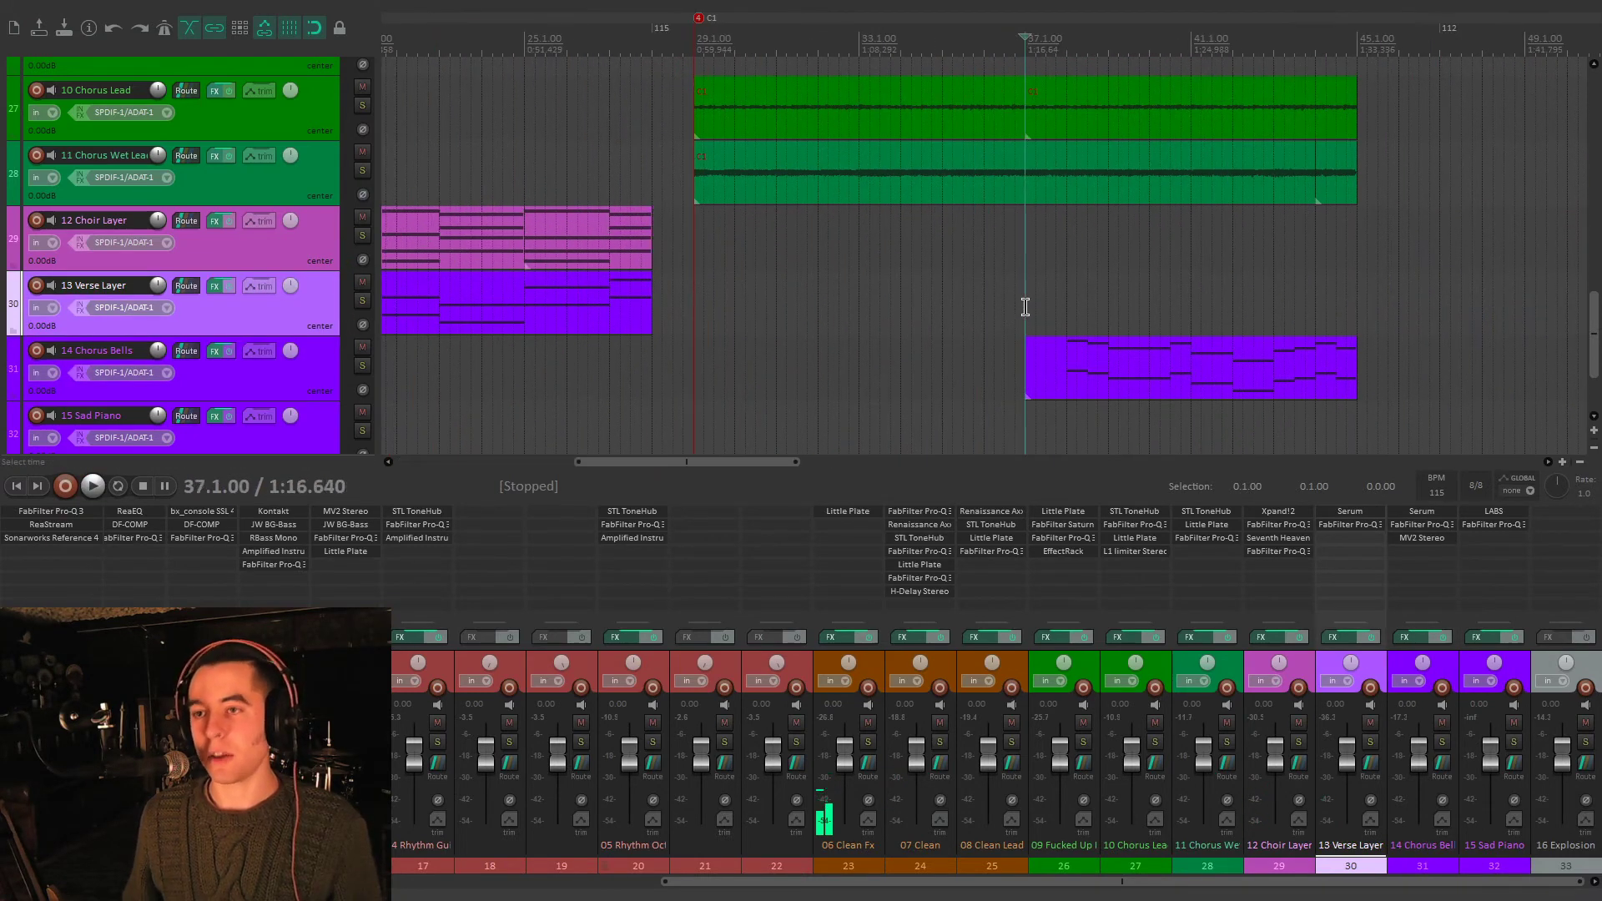
scroll(326, 396, "down", 1)
key("space")
scroll(1038, 376, "up", 2)
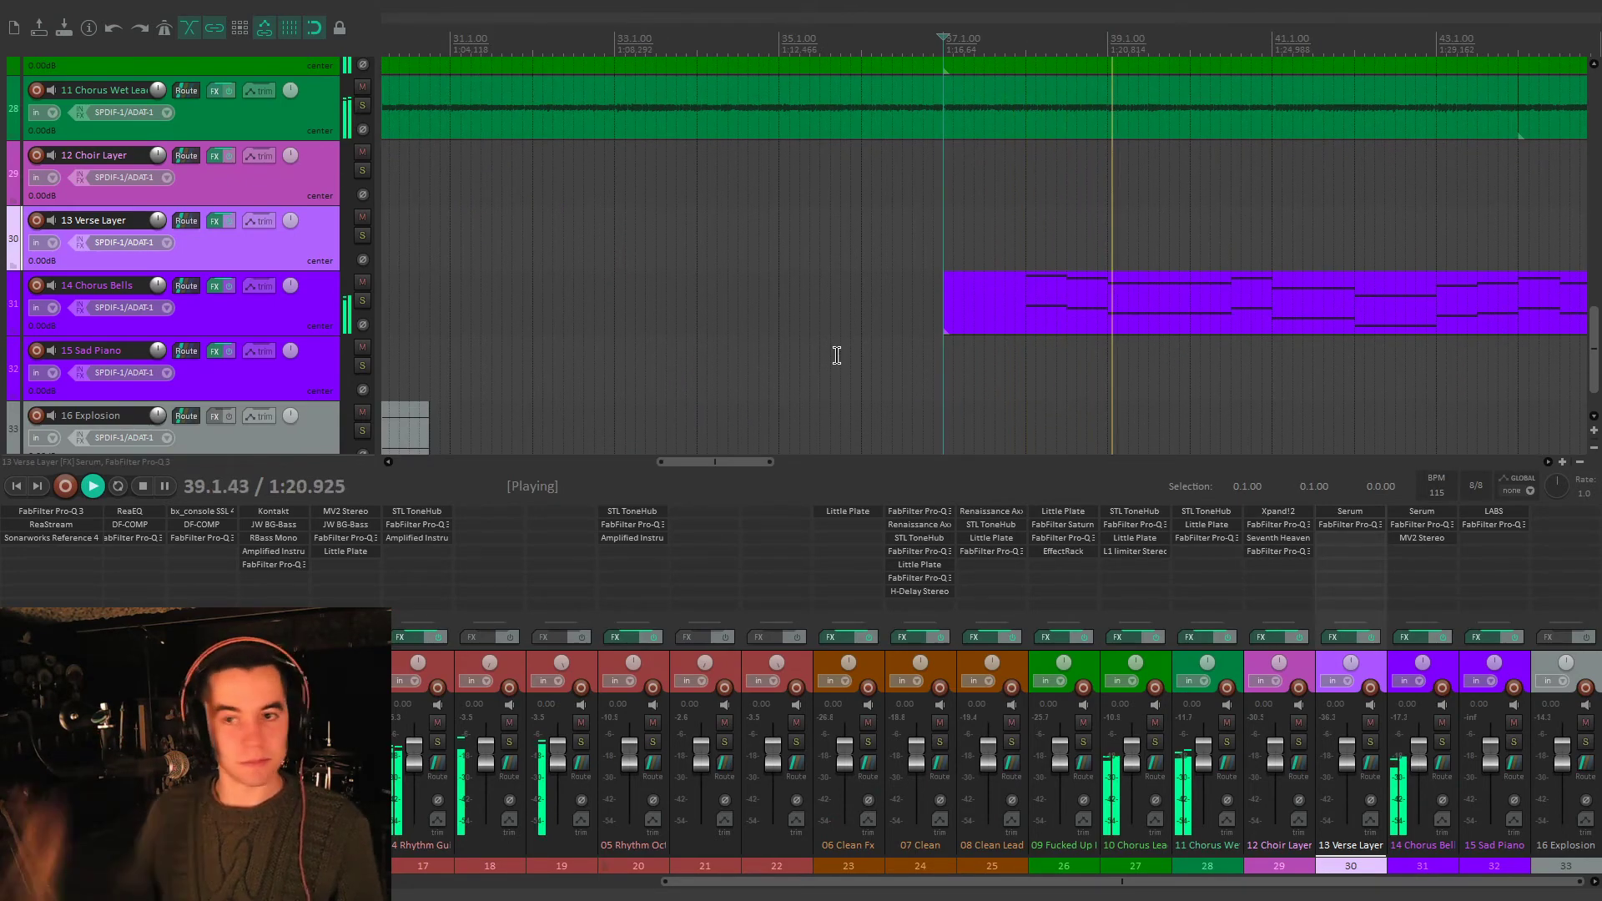
- Solo 14 Chorus Bells, replay it from within bar 37 while viewing its Serum settings, and close the Serum window
left_click(362, 300)
key("space")
key("space")
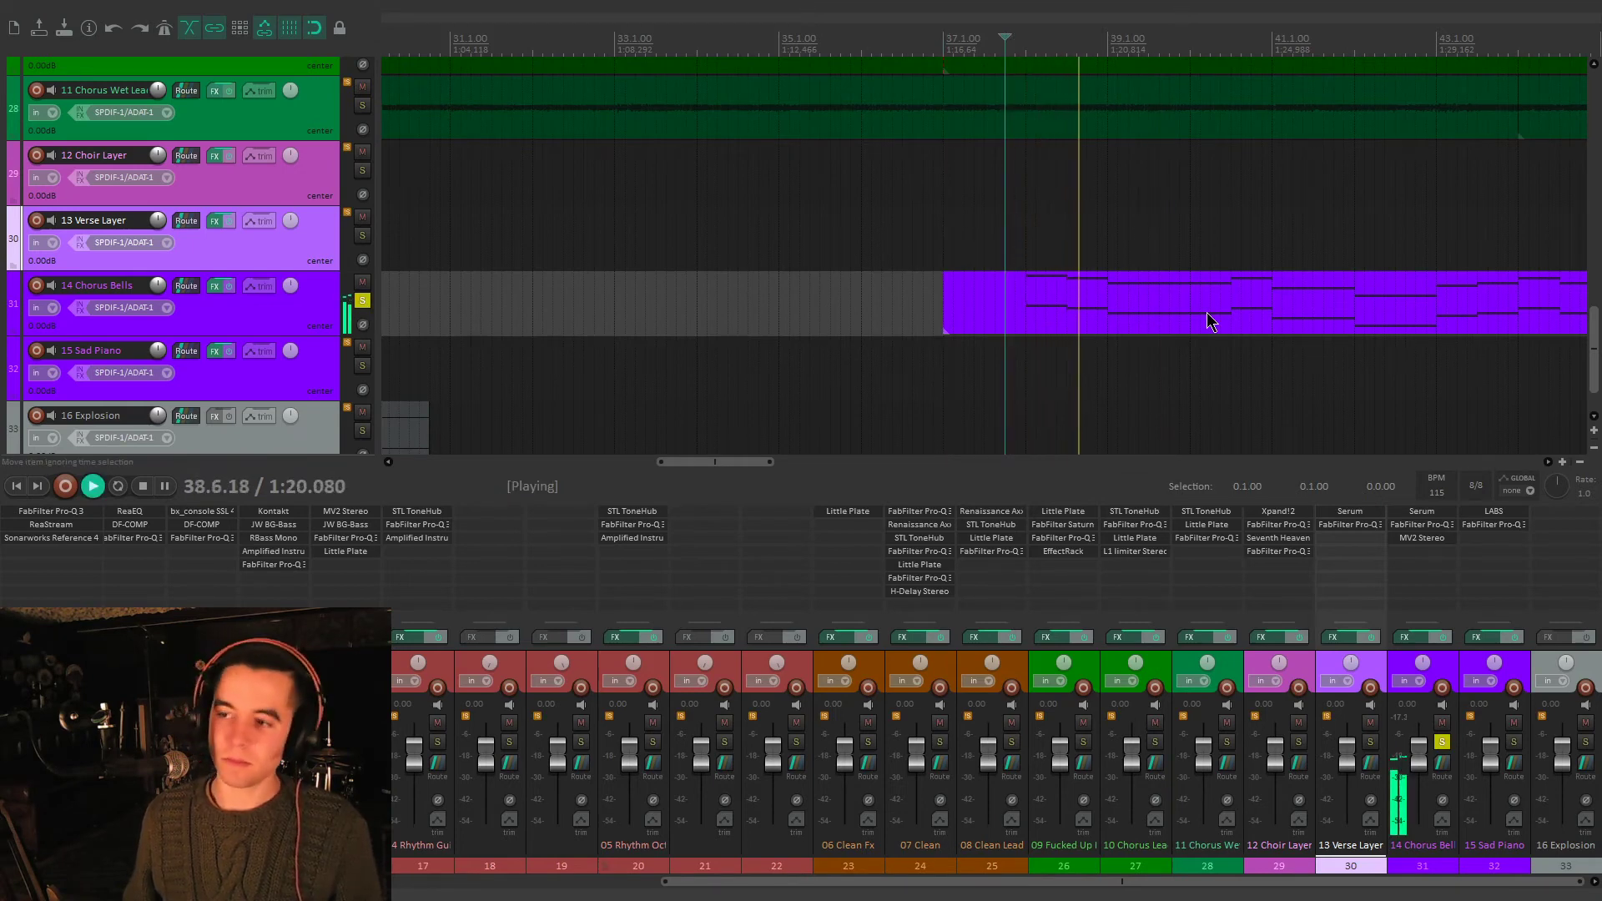
left_click(1413, 512)
left_click_drag(715, 132, 801, 105)
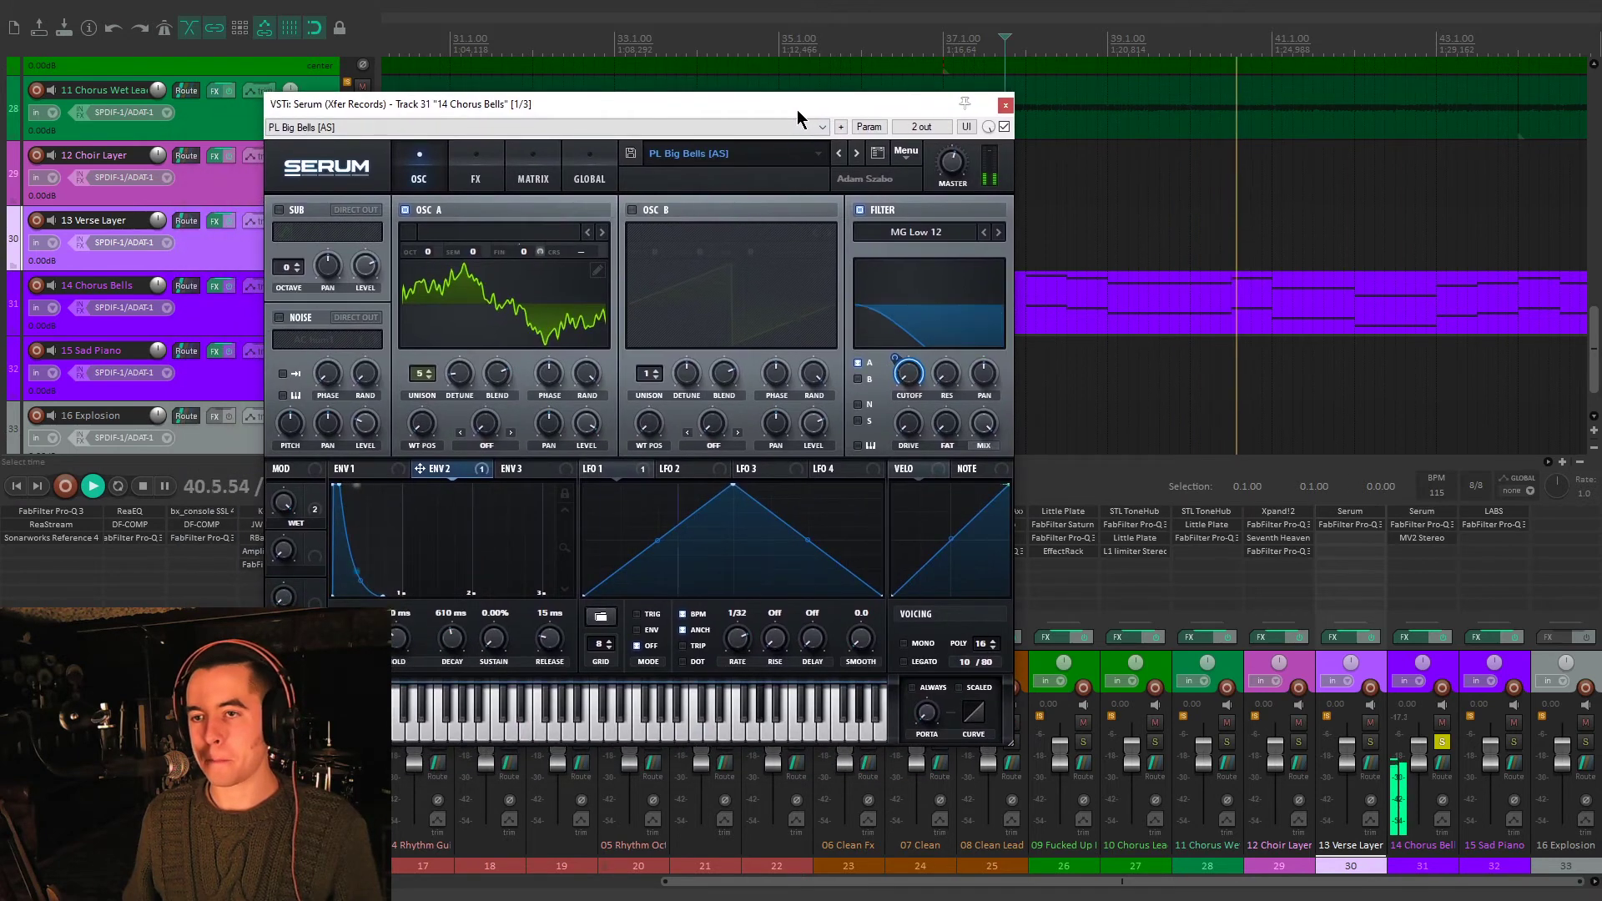
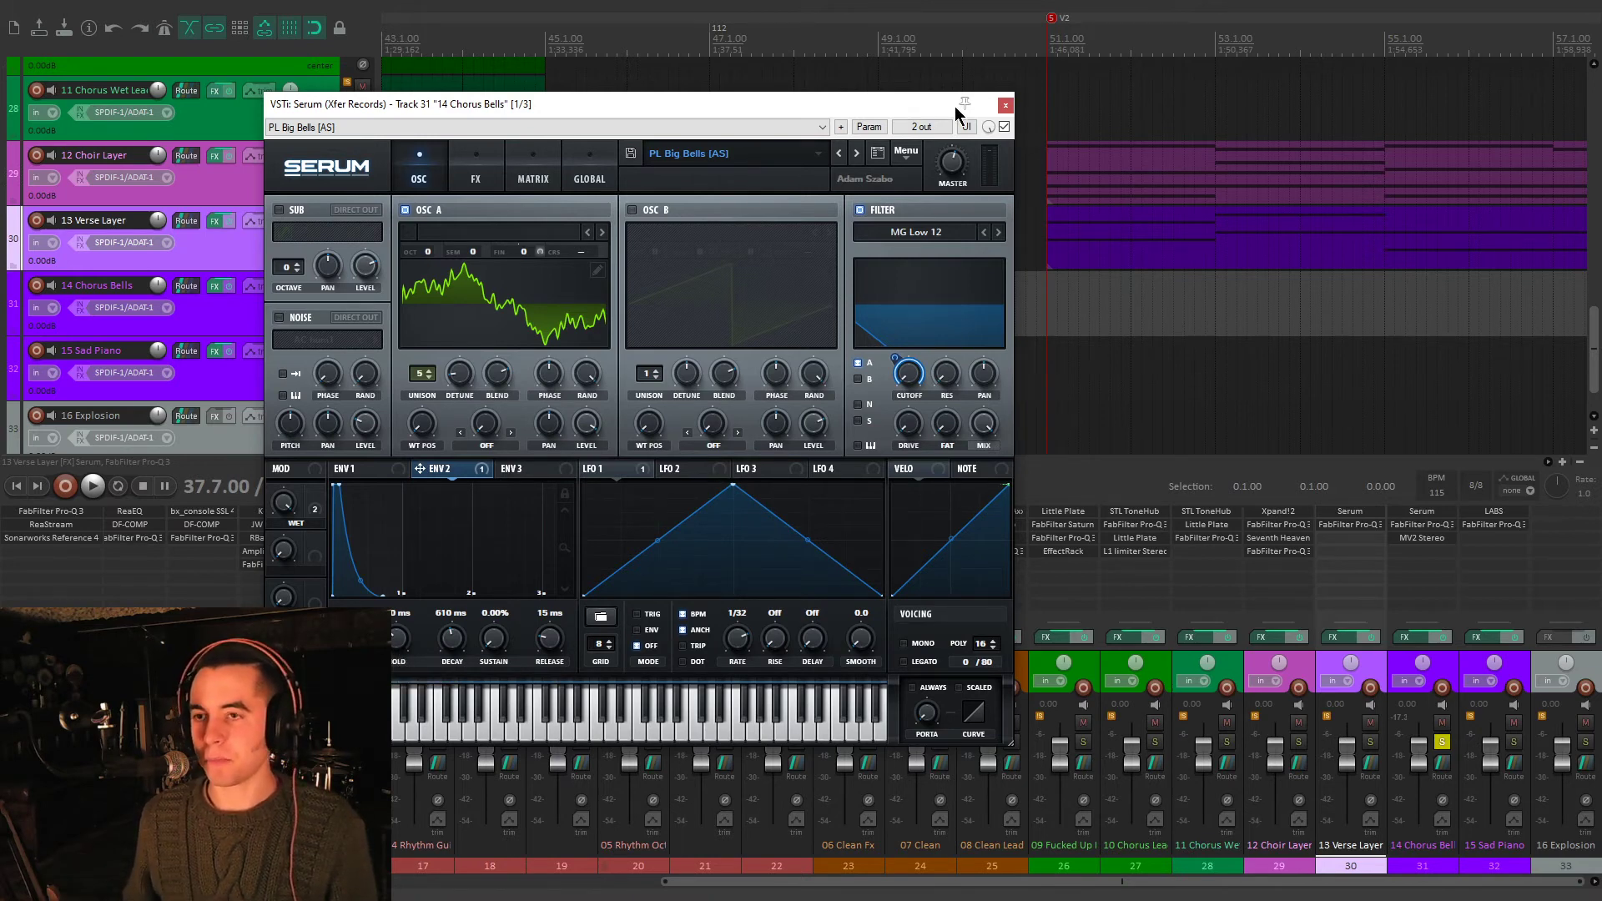
left_click(1006, 106)
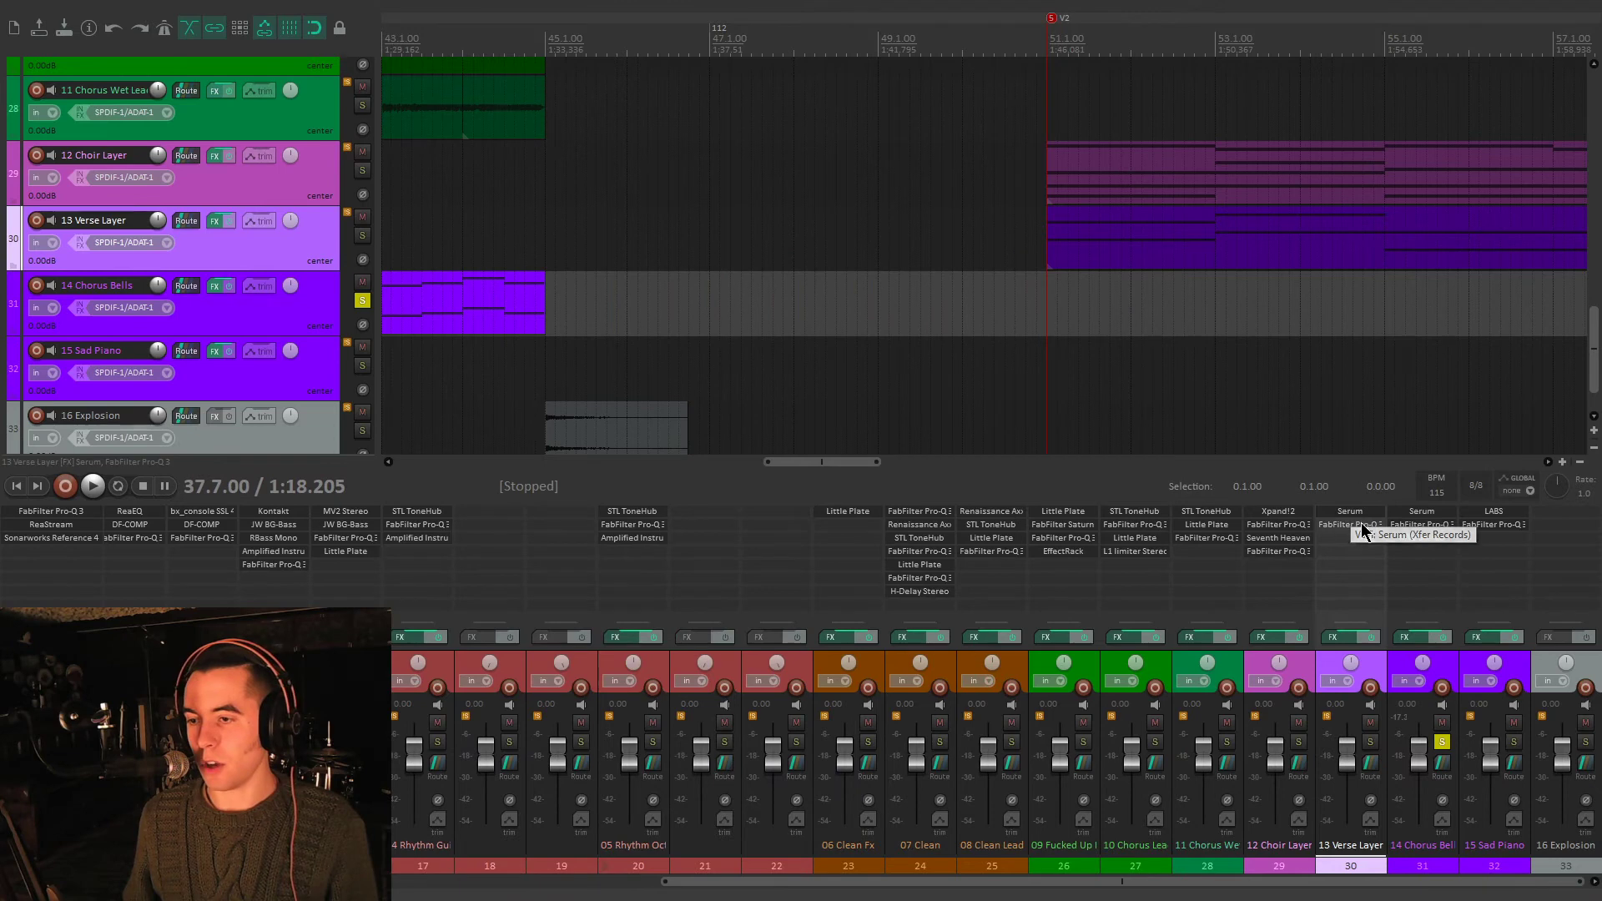
- Open FabFilter Pro-Q 3 on 14 Chorus Bells and compare its 4000 Hz high cut bypassed and enabled during playback, leaving it enabled
left_click(1359, 526)
left_click(1510, 151)
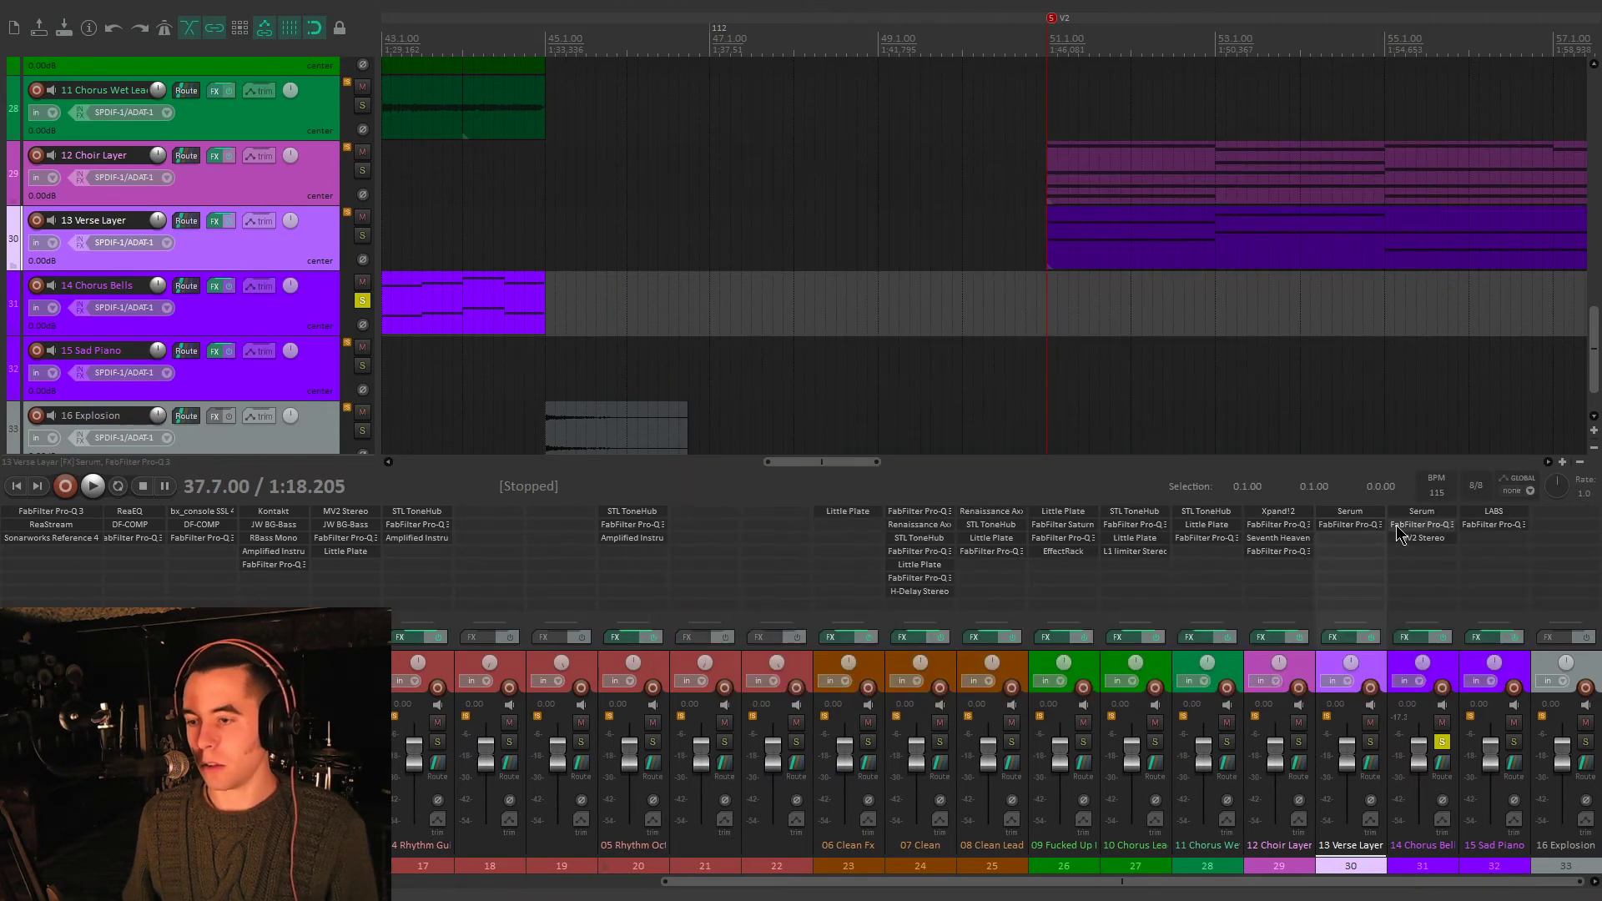
left_click(1421, 524)
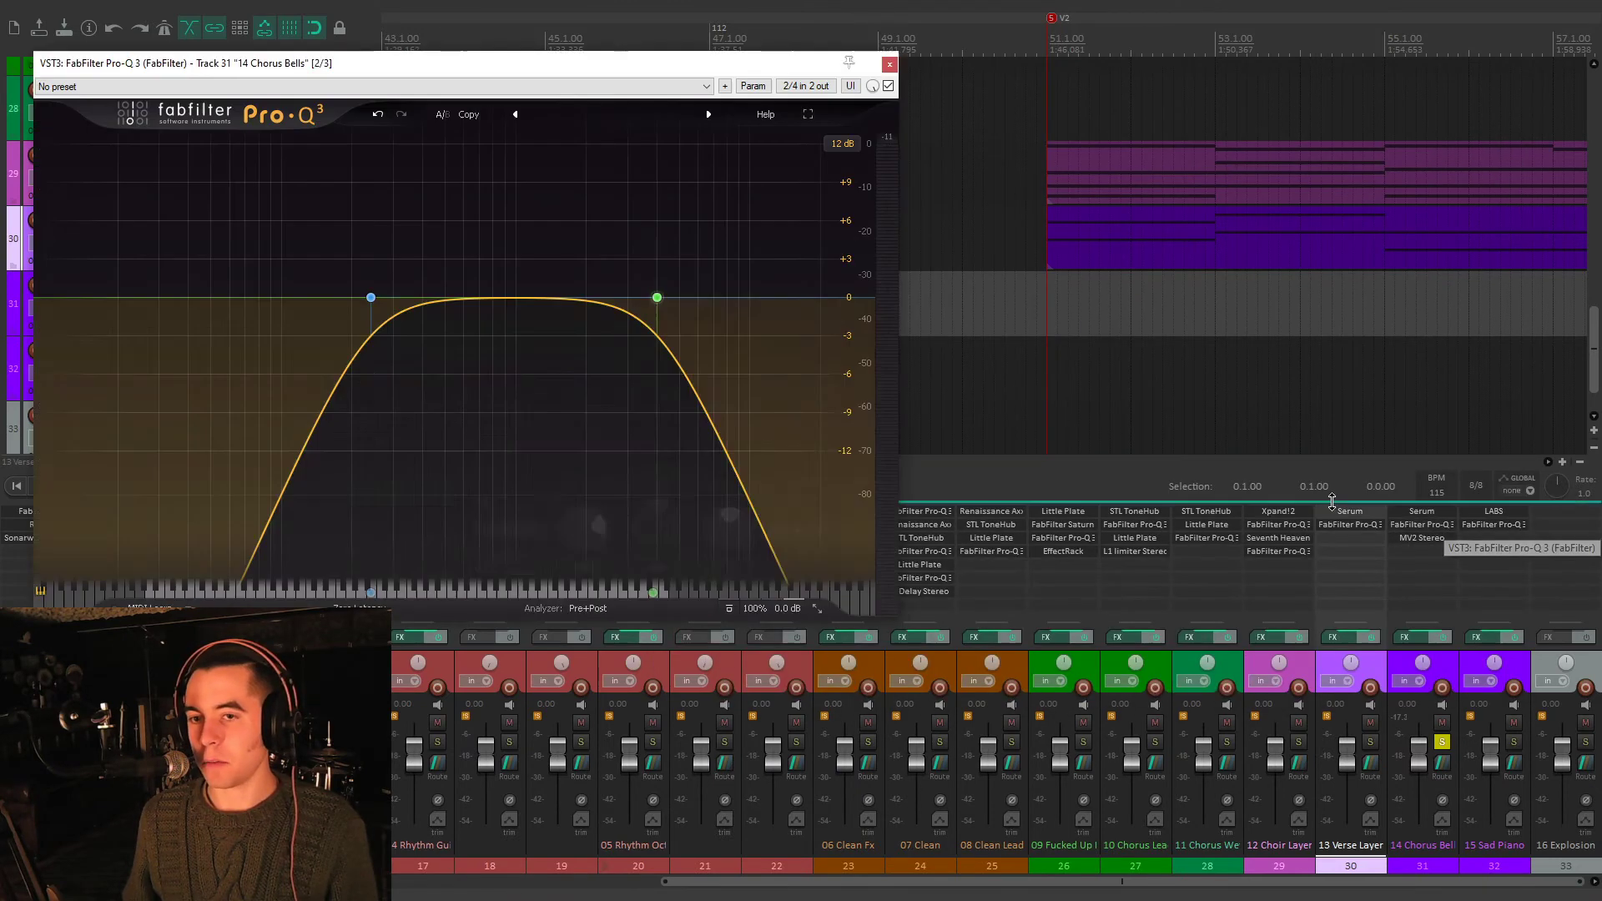
key("space")
left_click(615, 235)
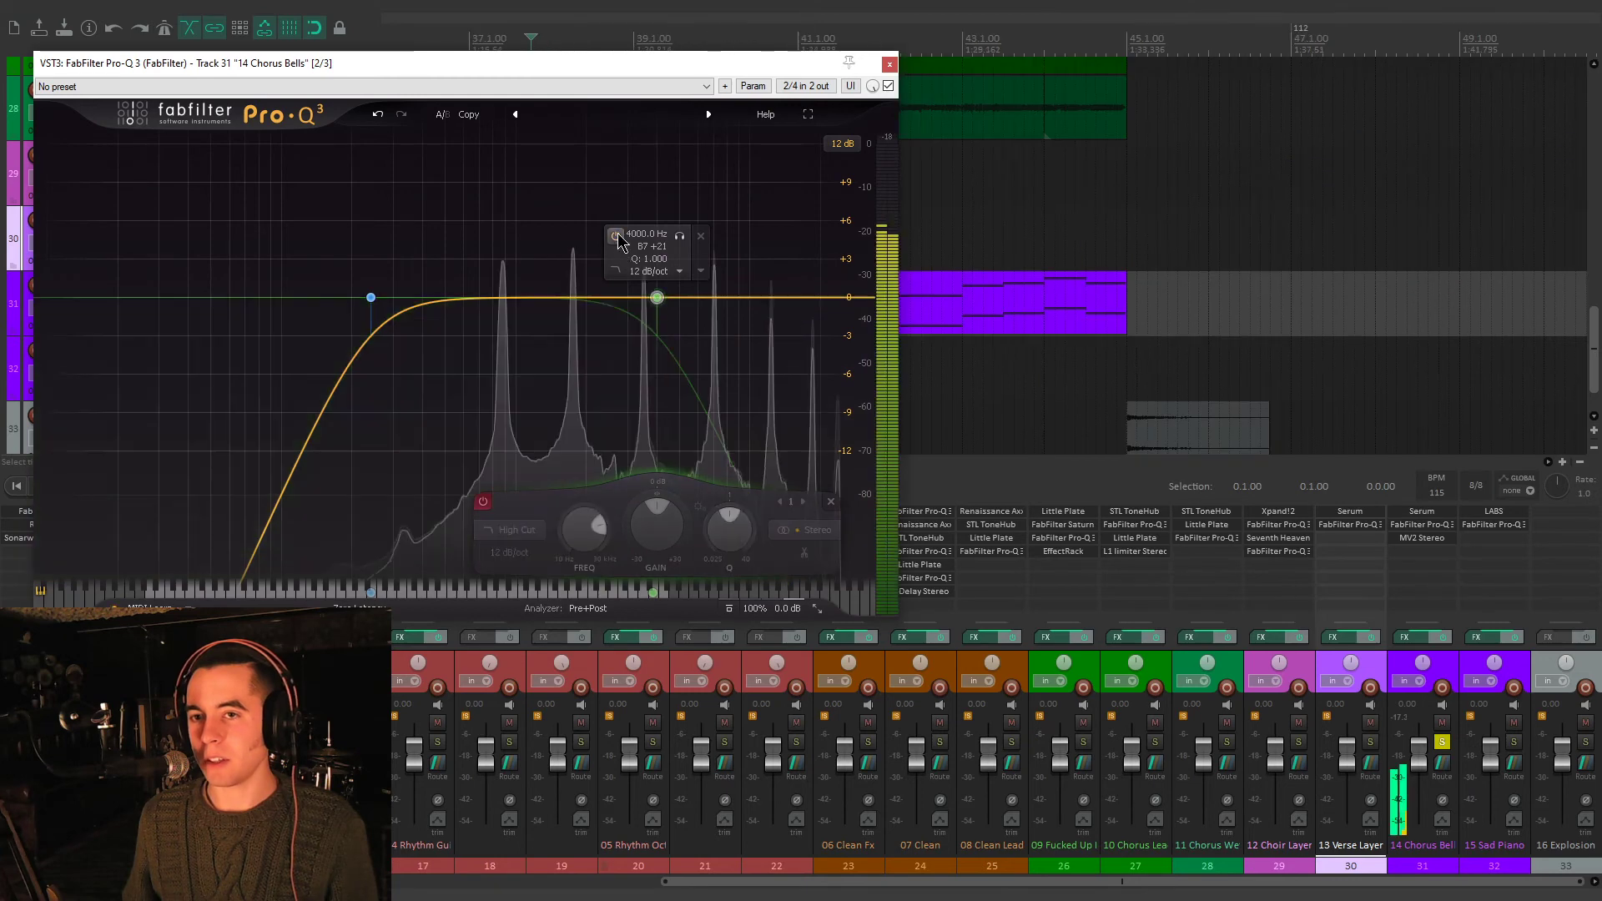
left_click(615, 236)
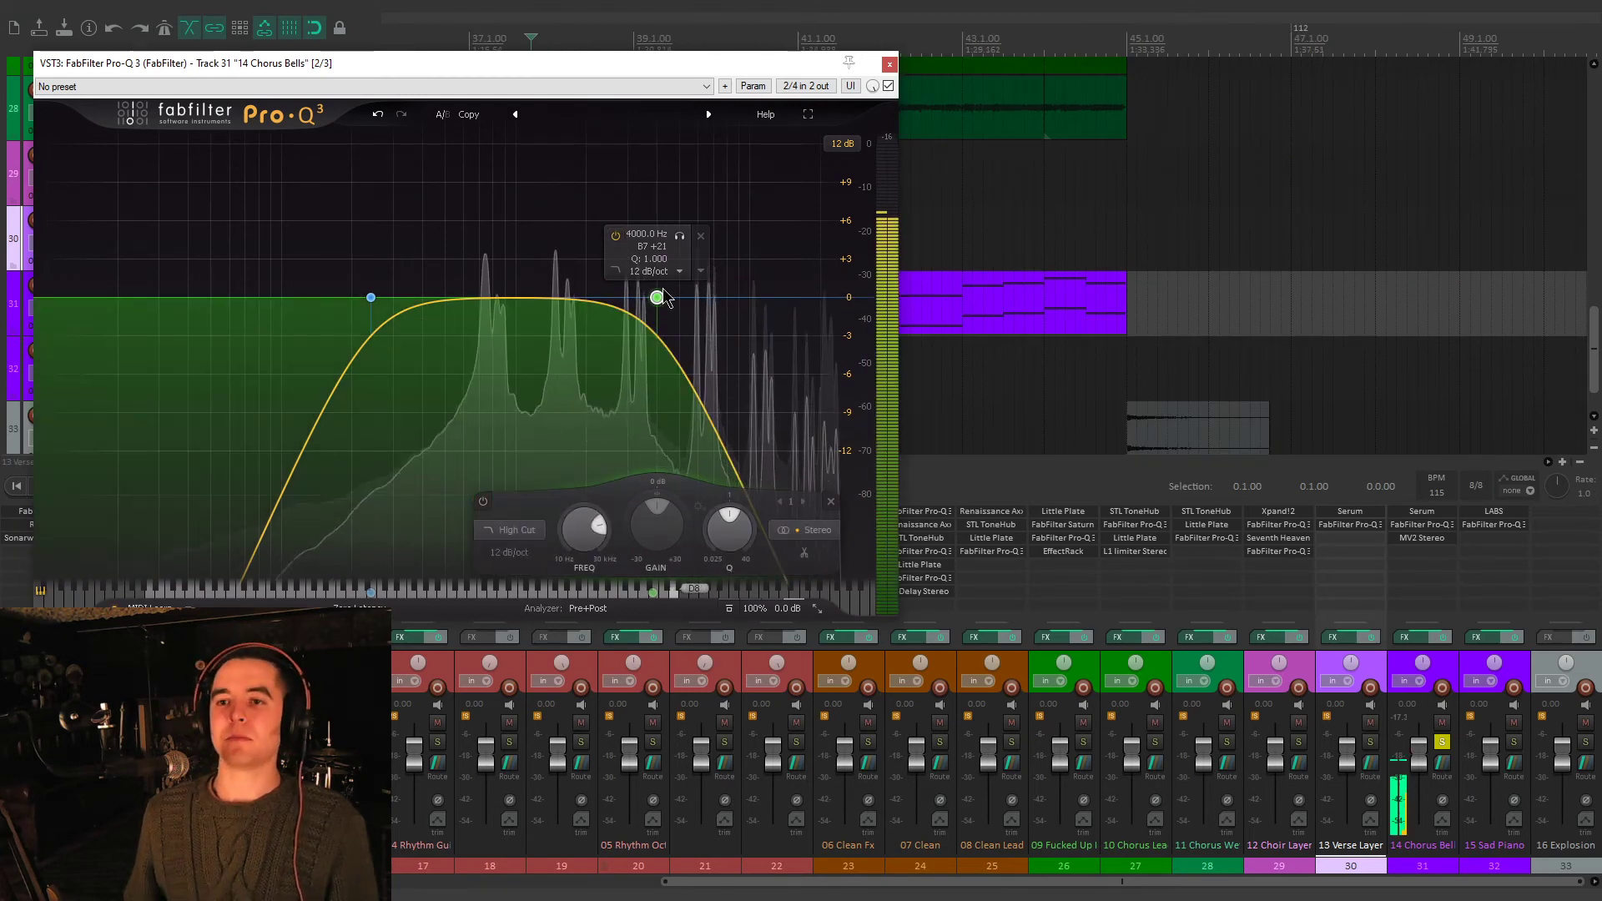
- Toggle the 4000 Hz high cut on 14 Chorus Bells off and on again to hear its effect, leaving it enabled
left_click(616, 235)
left_click(615, 235)
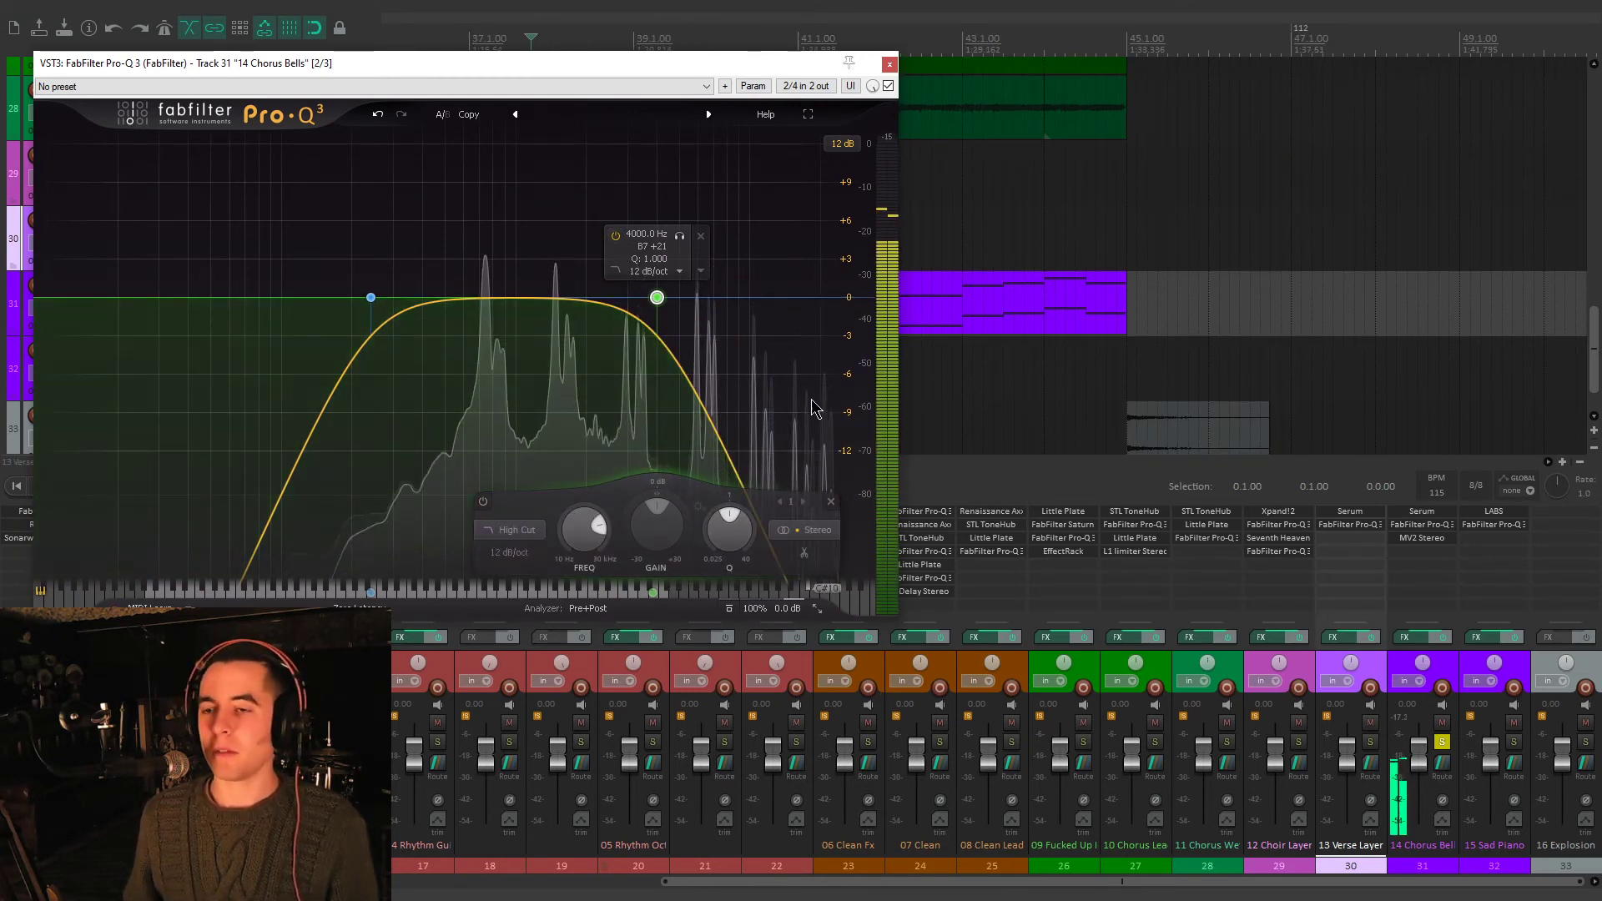
left_click(616, 235)
left_click(615, 235)
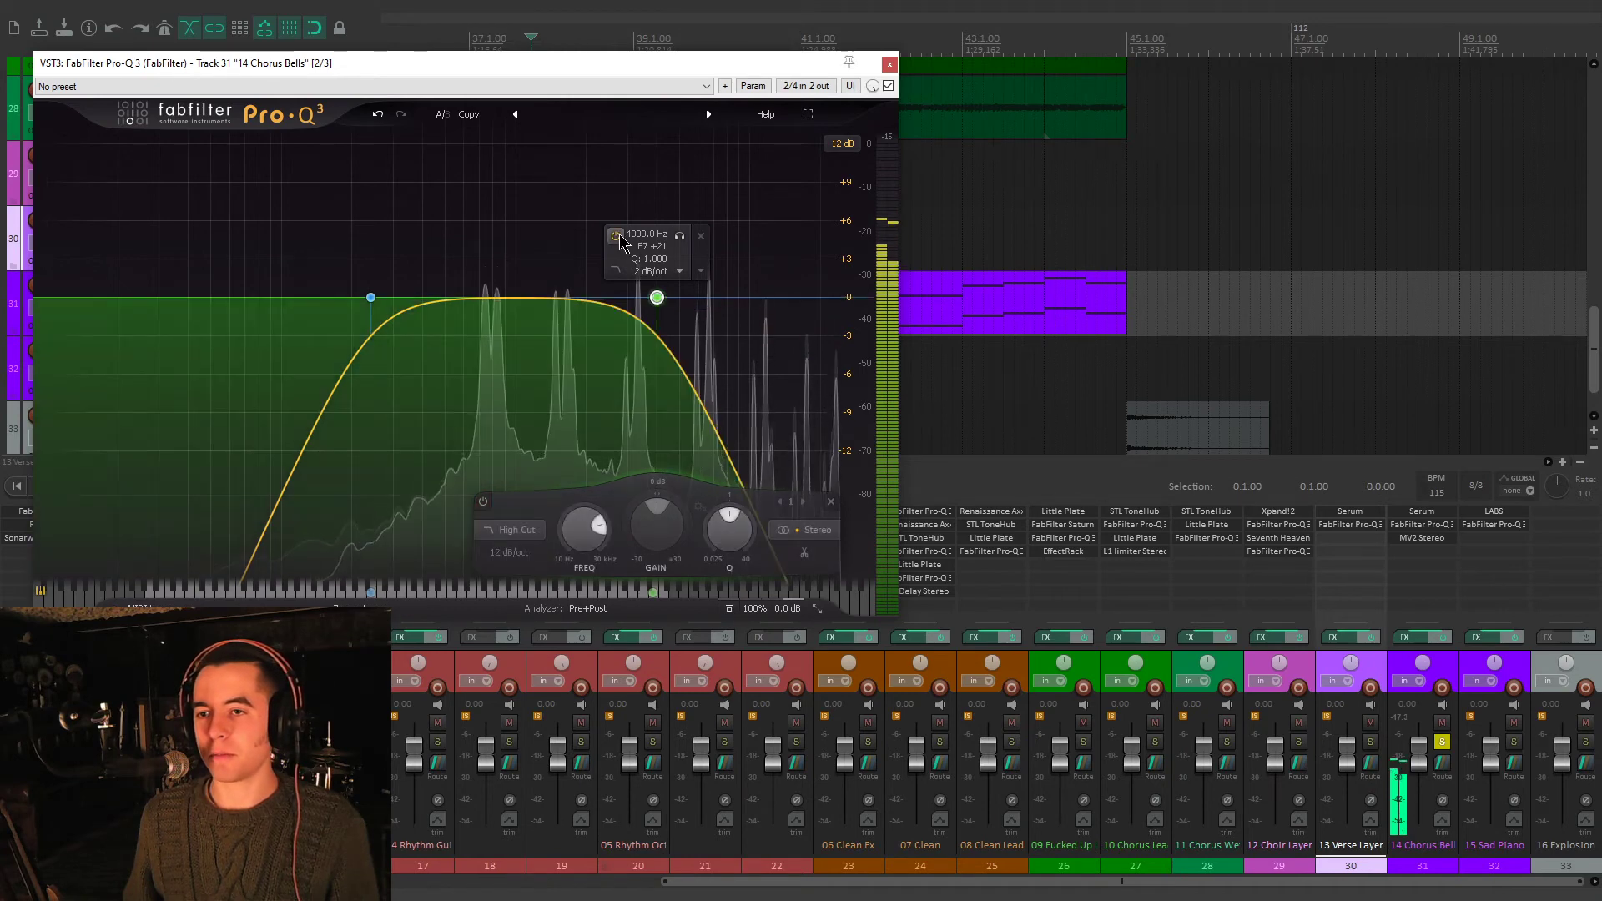
- Open MV2 on 14 Chorus Bells and compare it bypassed and enabled during playback, leaving it enabled
left_click(1421, 539)
left_click_drag(418, 249, 773, 182)
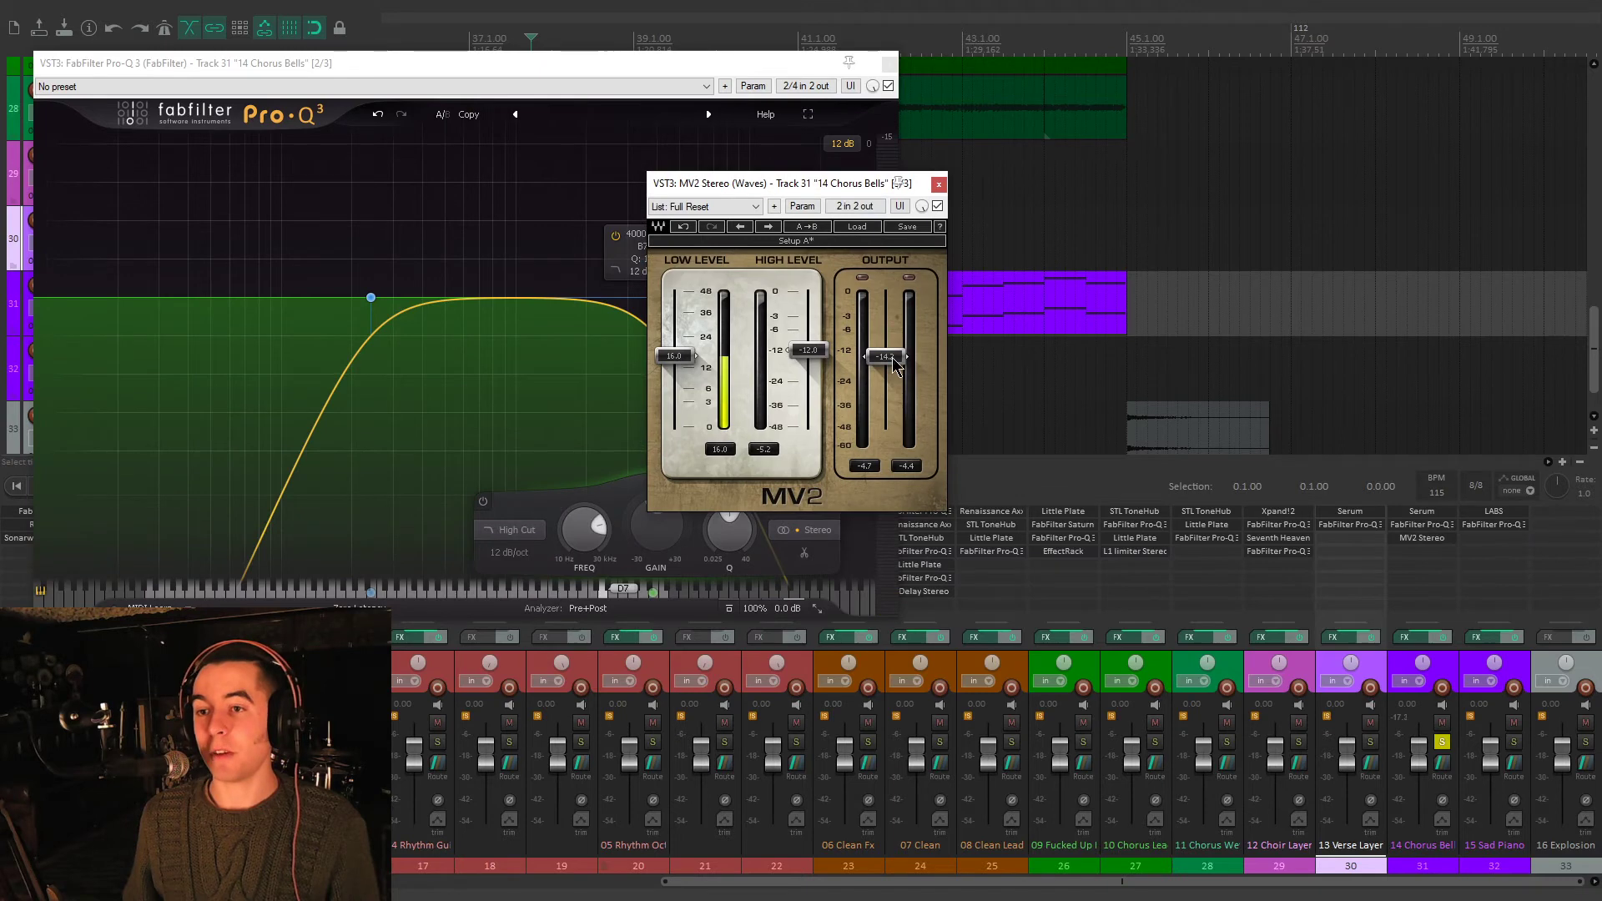
left_click(938, 206)
key("space")
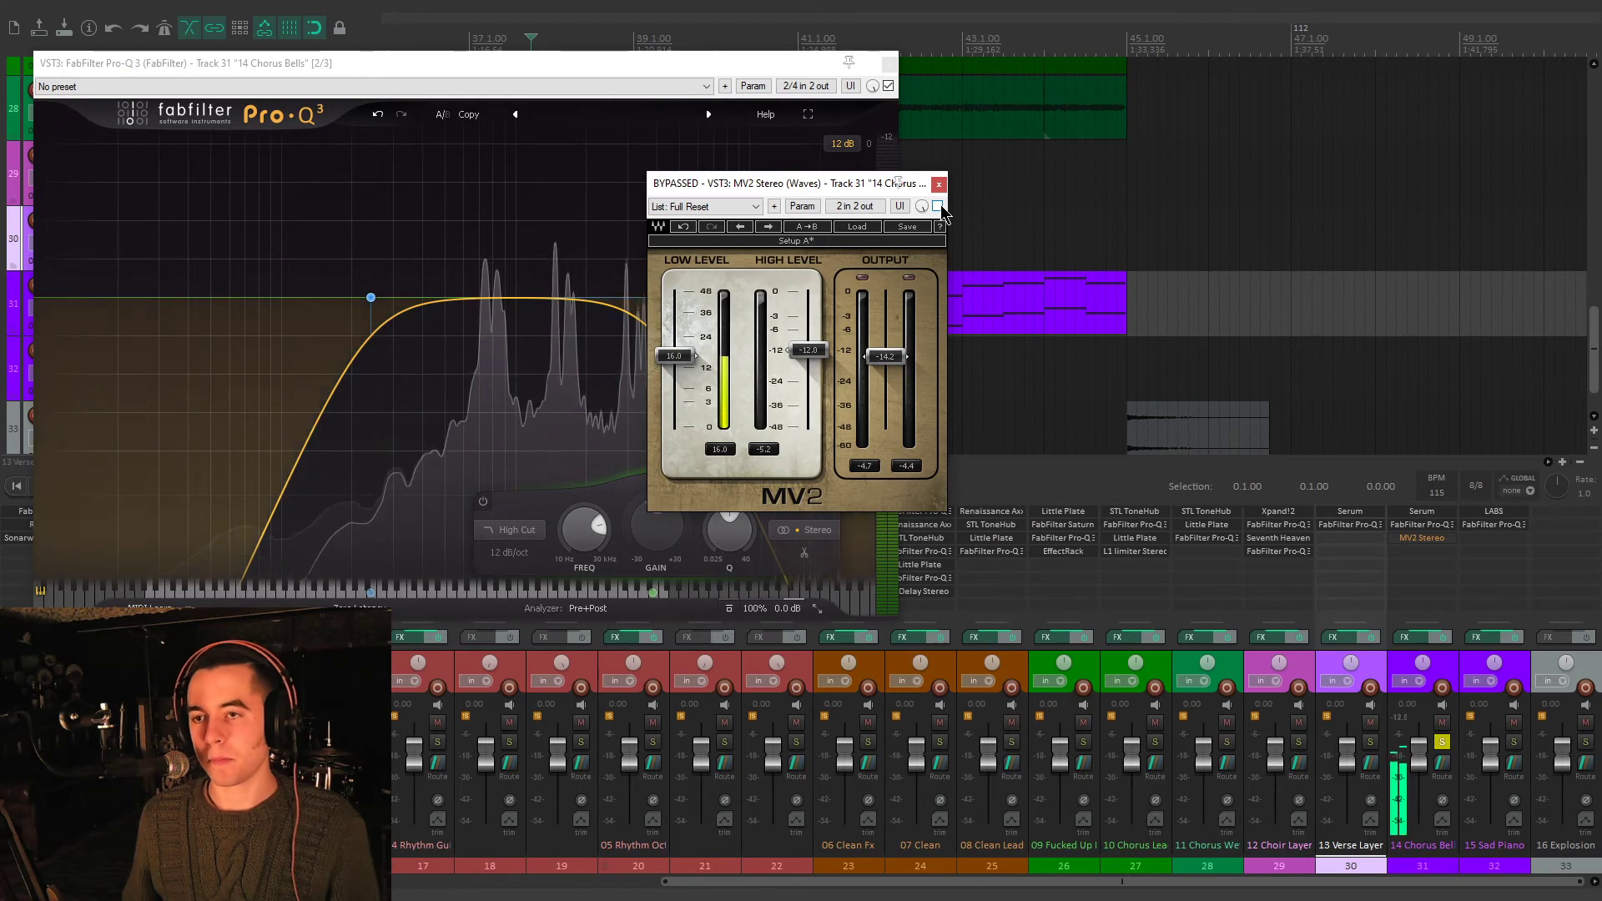
left_click(937, 206)
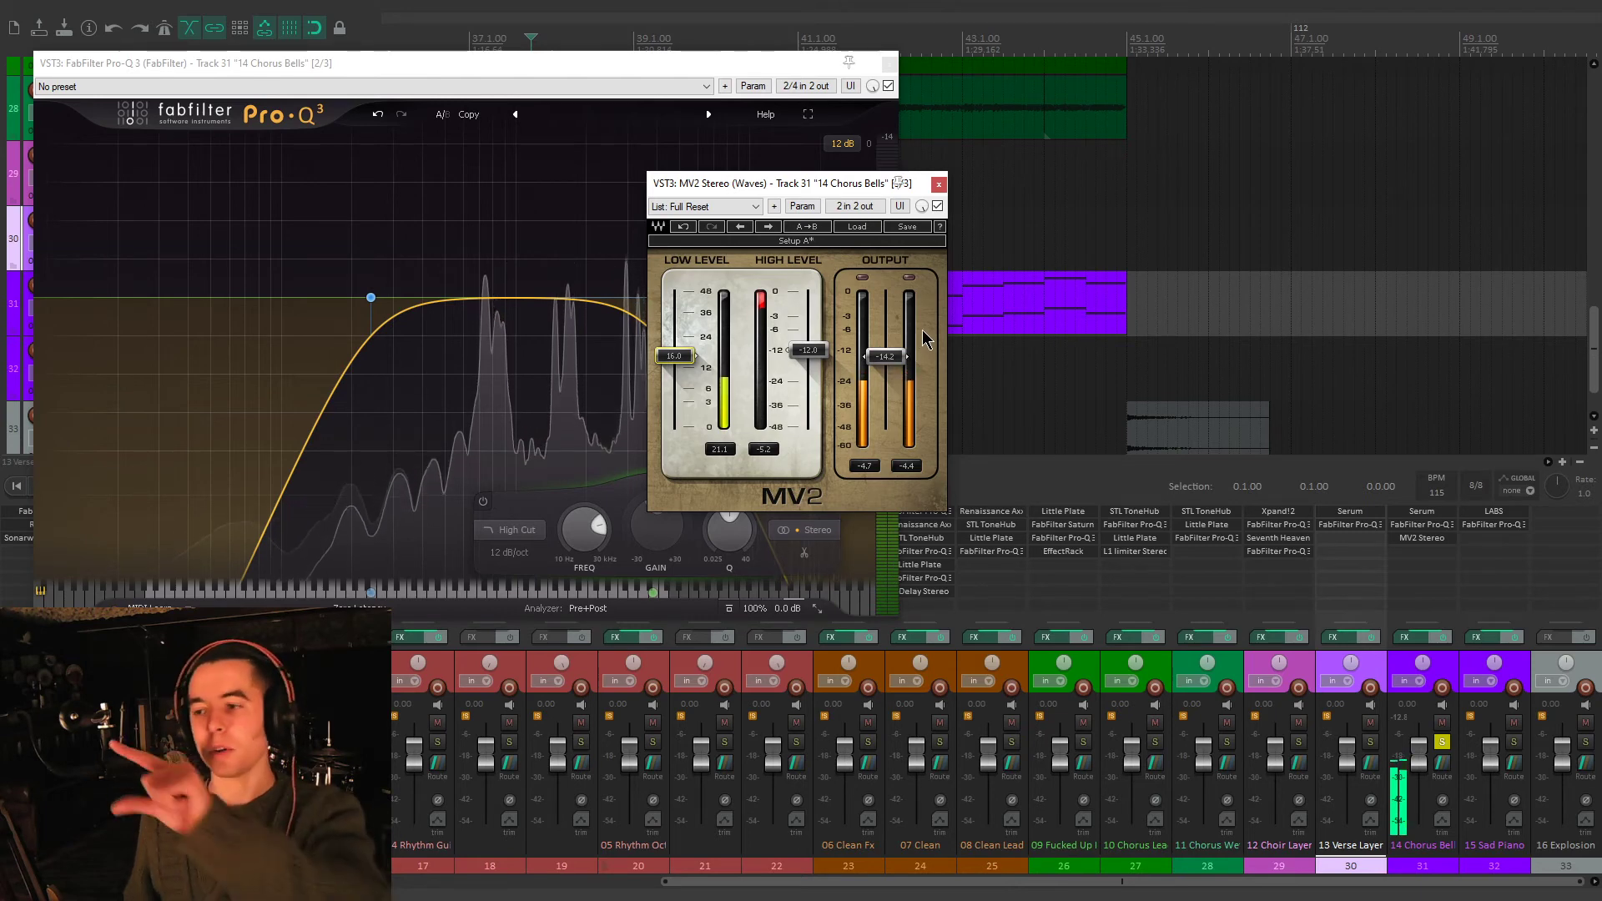
- Unsolo 14 Chorus Bells to hear it in the full mix and close its MV2 and Pro-Q 3 windows
left_click(1108, 357)
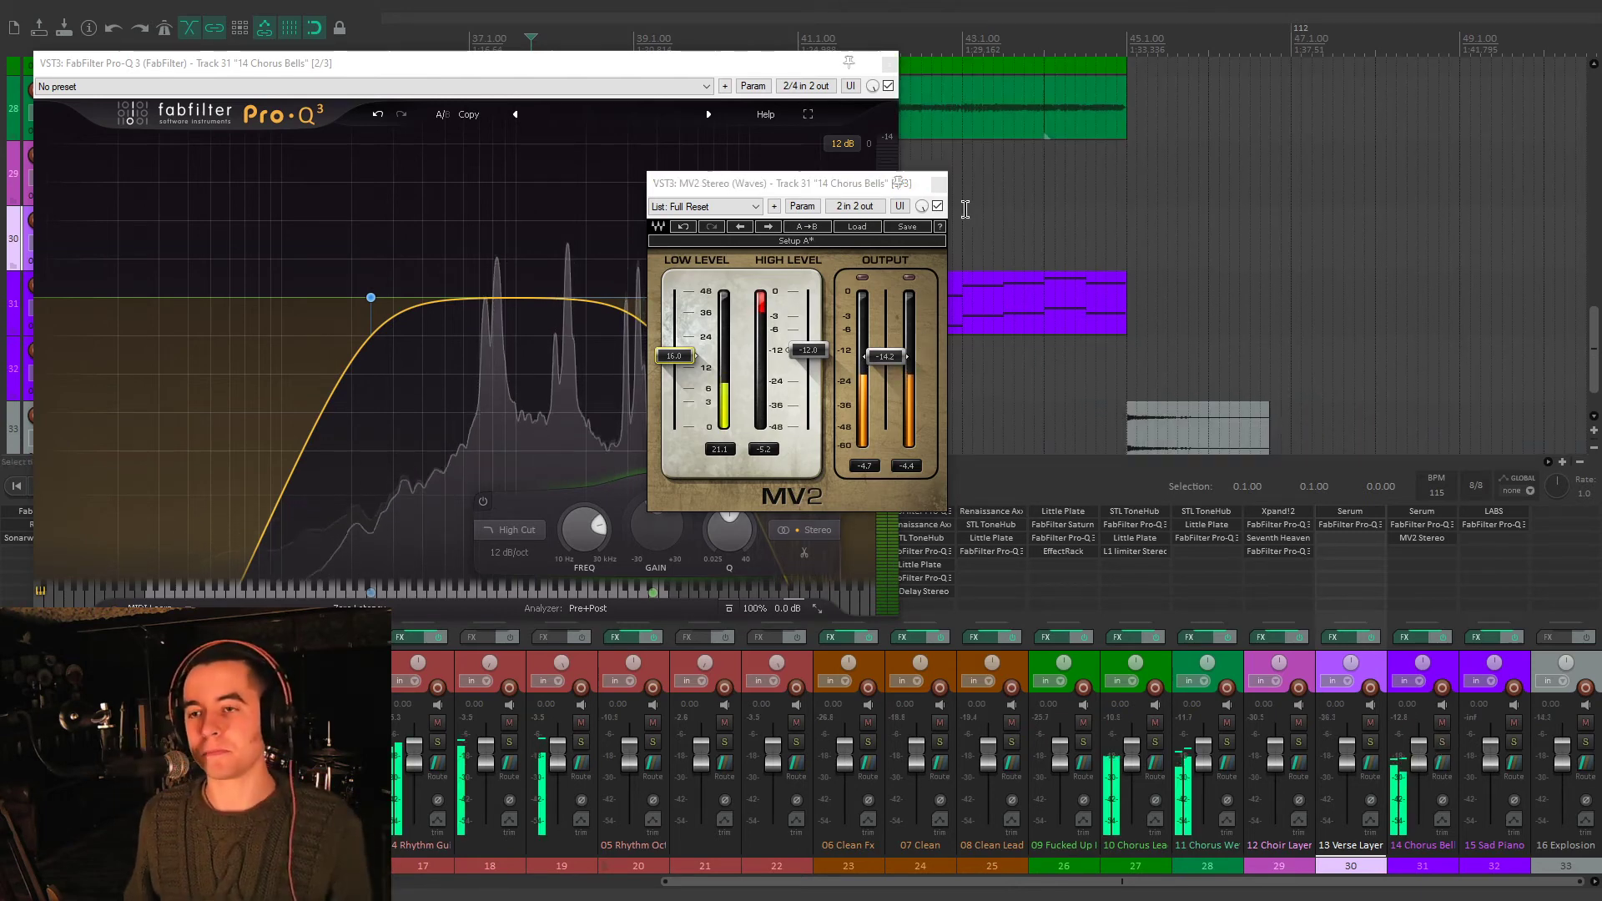
left_click(938, 183)
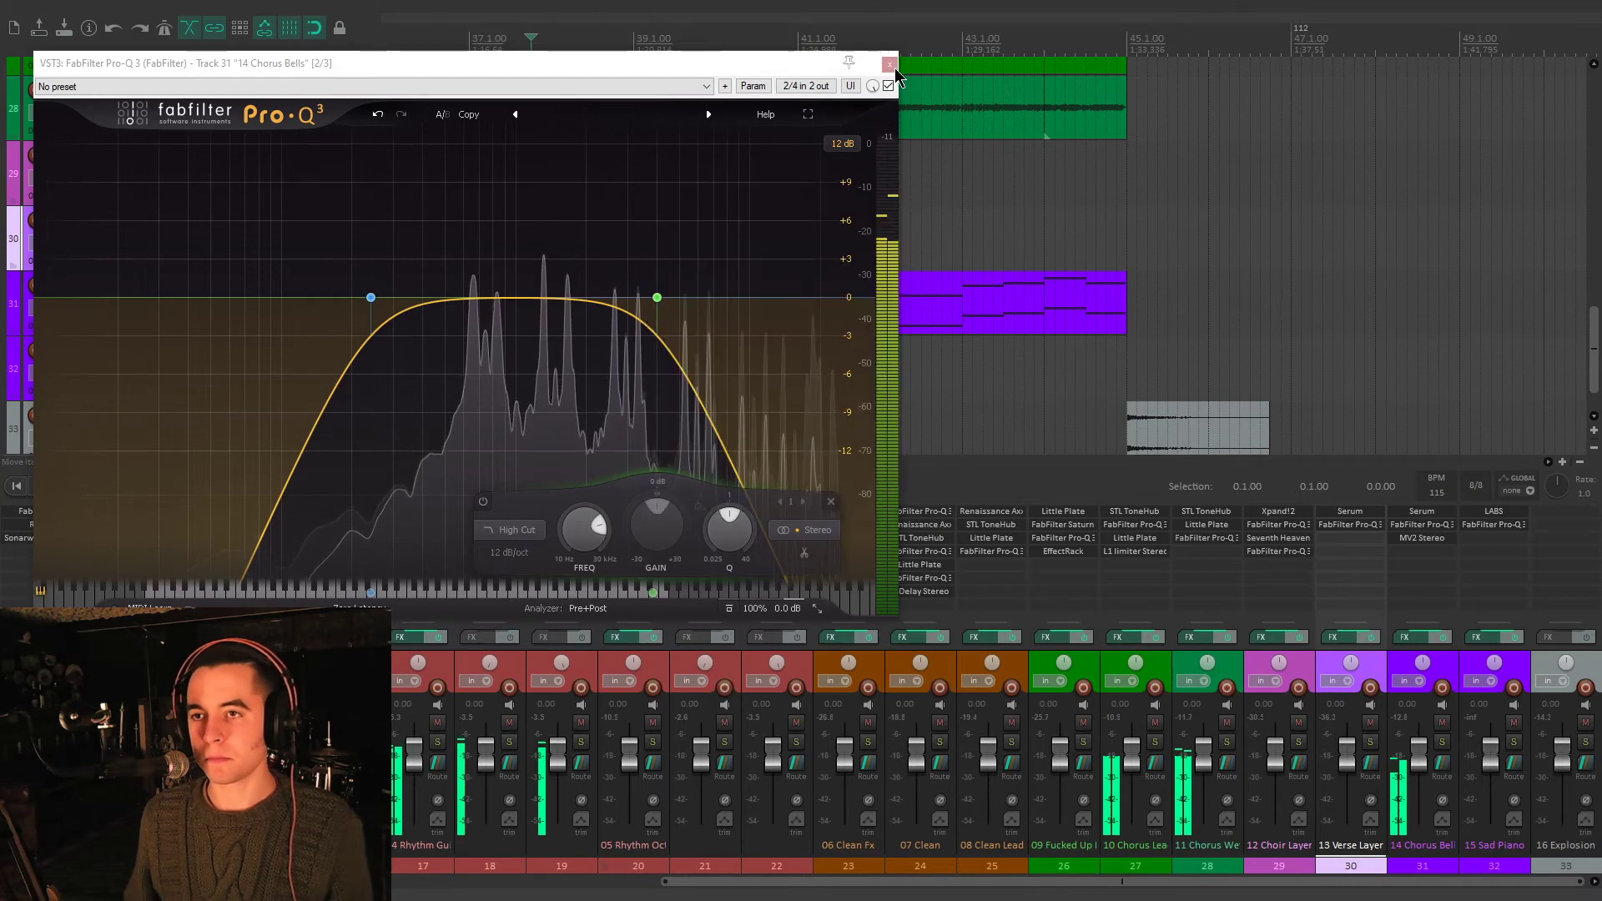
left_click(893, 69)
- Place the edit cursor at bar 67, at the start of the 15 Sad Piano item, and play the full mix
scroll(748, 325, "down", 1)
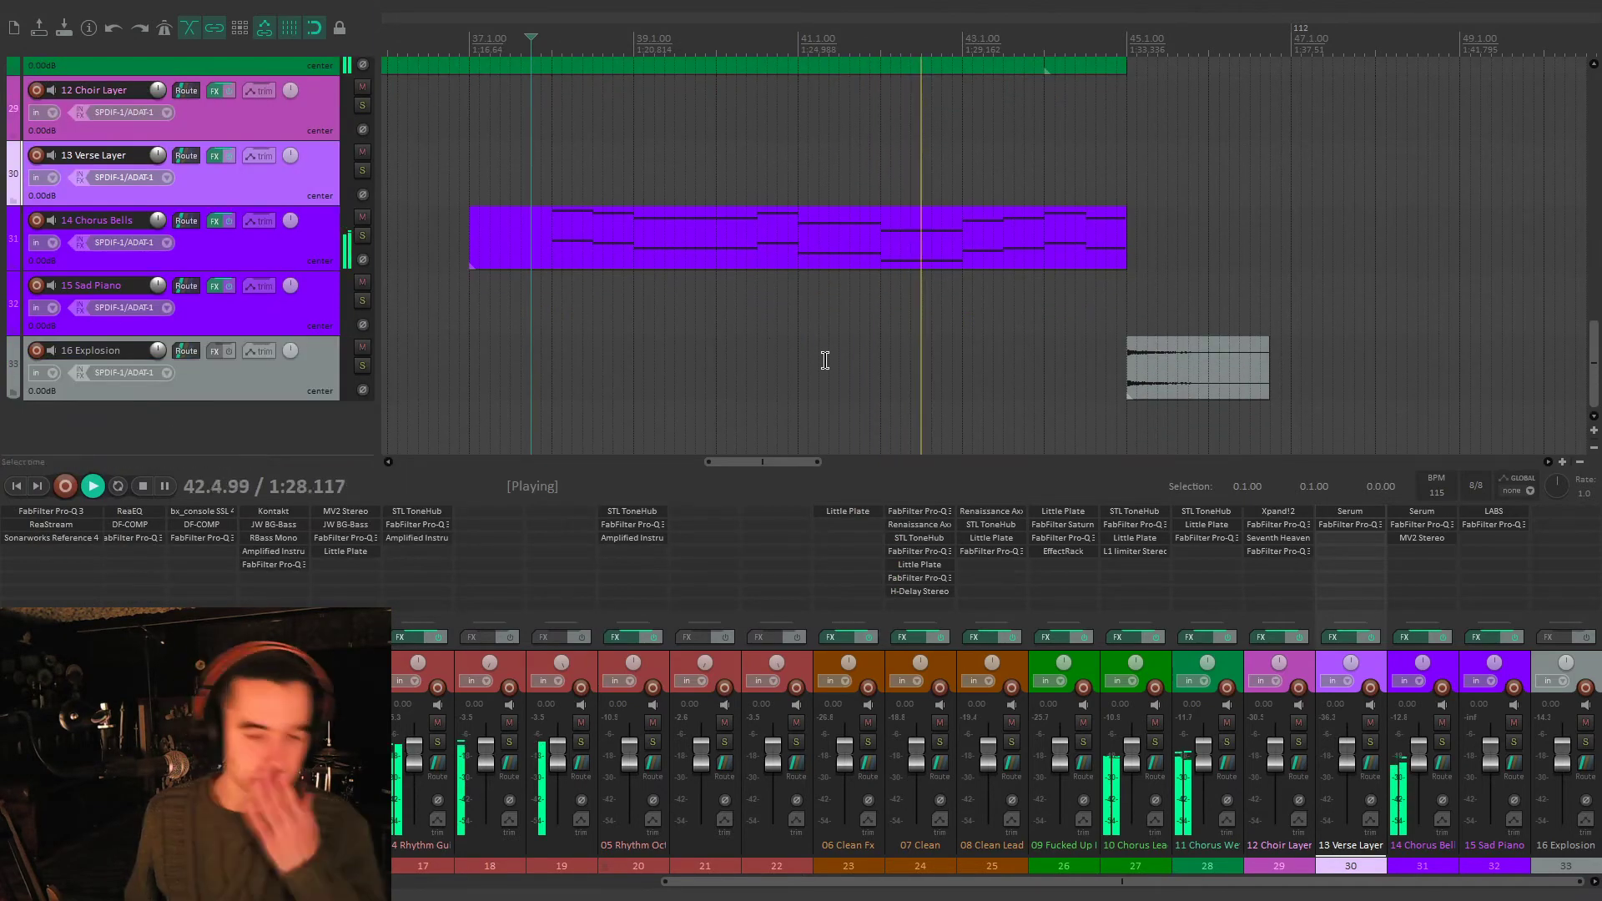
scroll(825, 359, "down", 8)
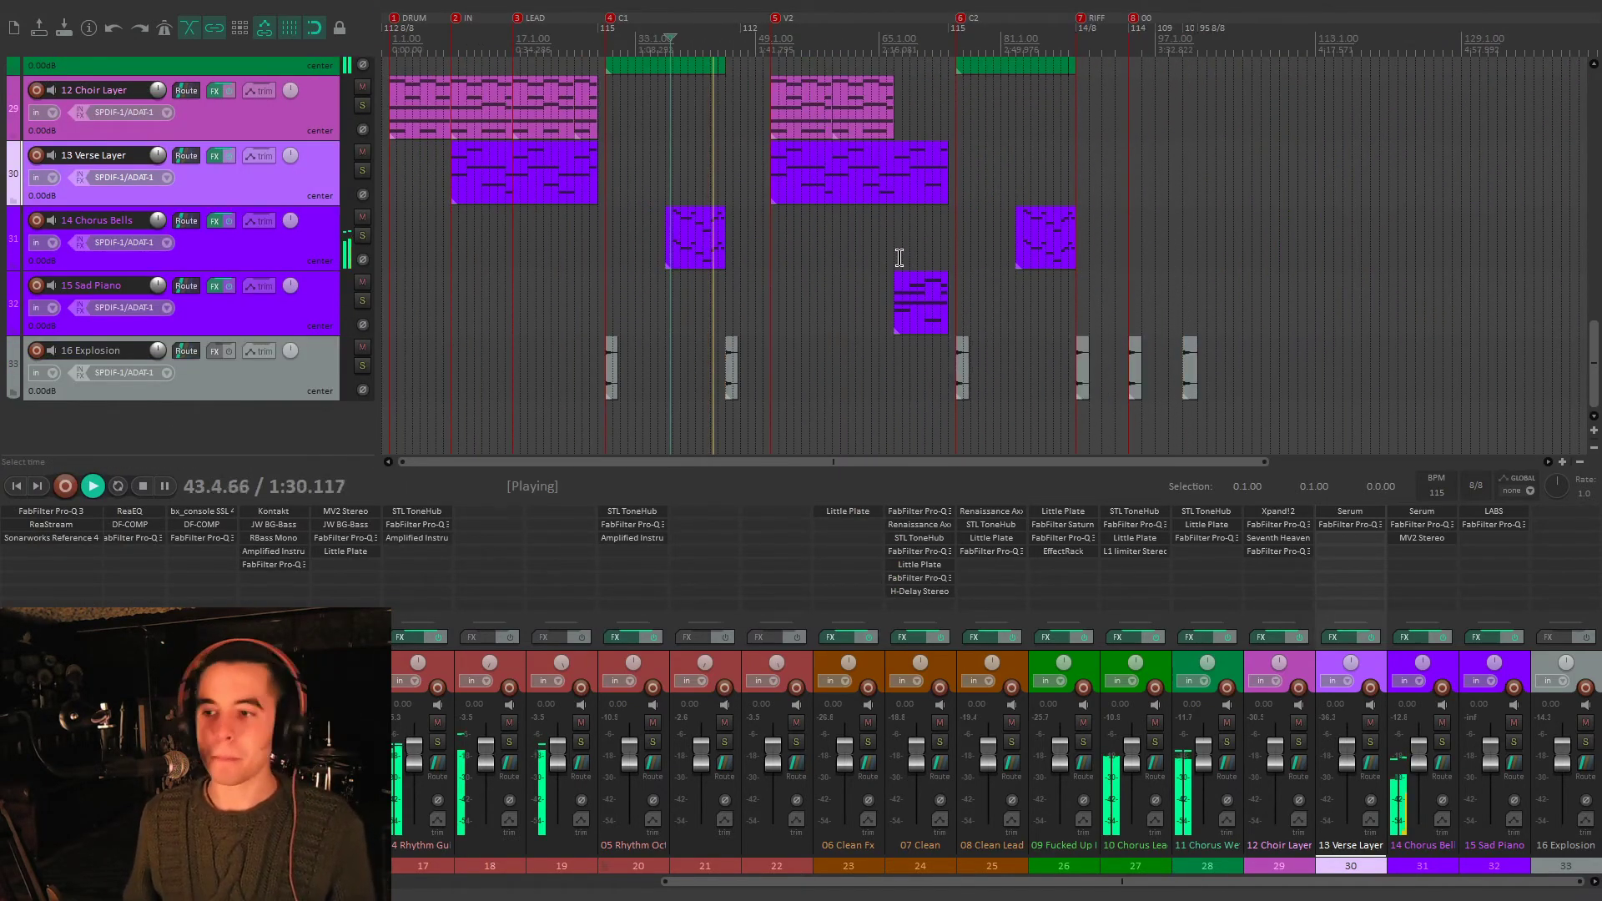
left_click(900, 257)
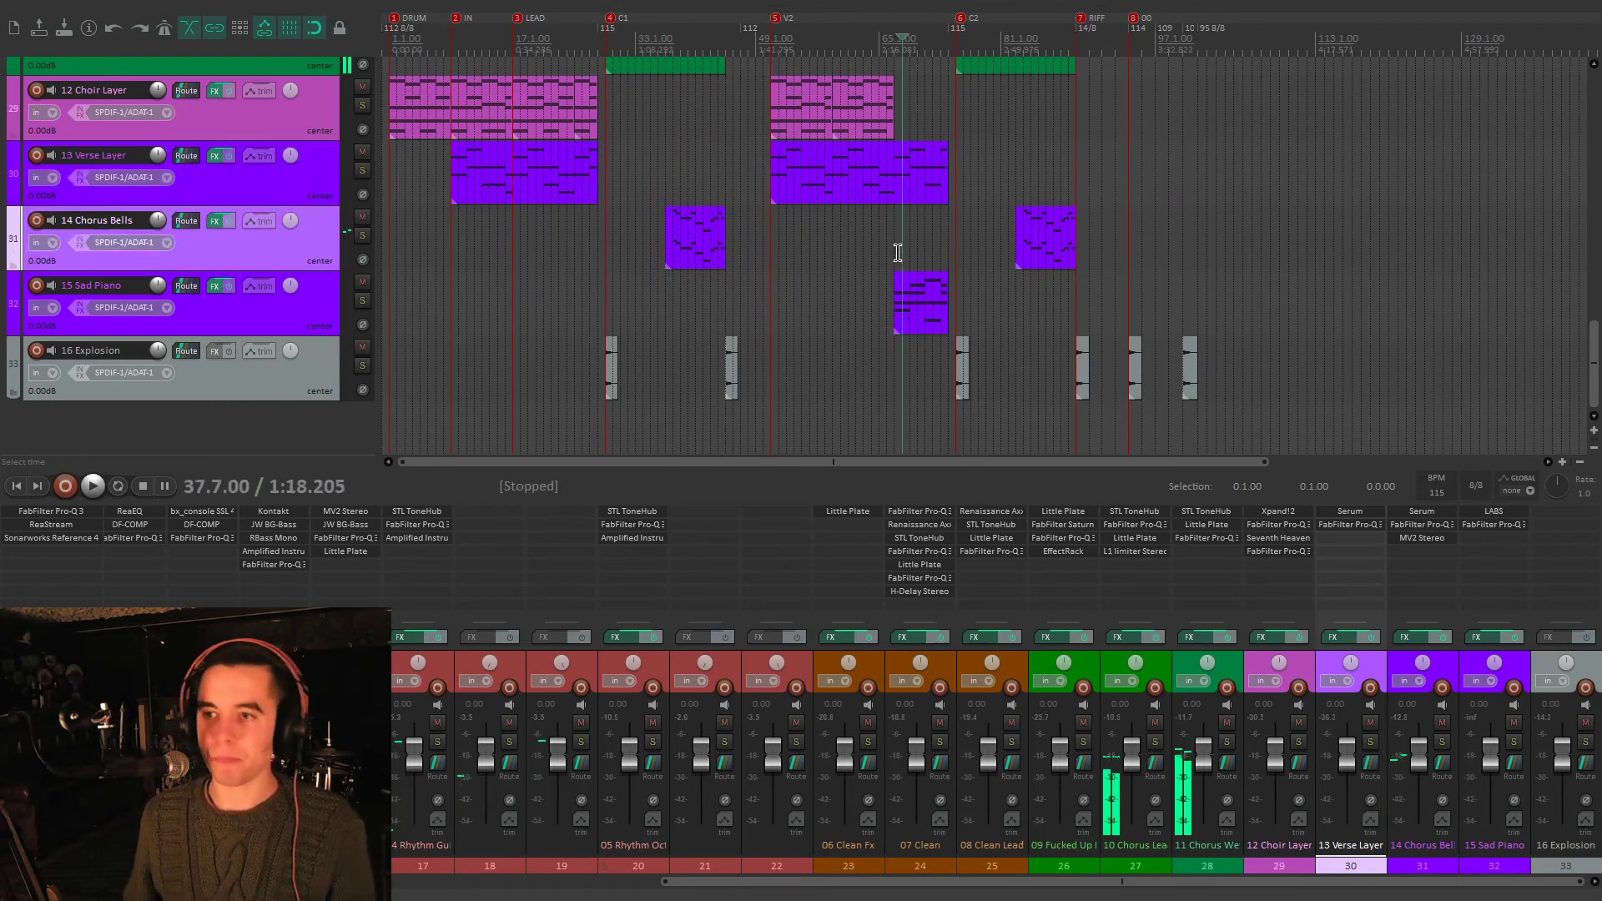
scroll(909, 253, "up", 8)
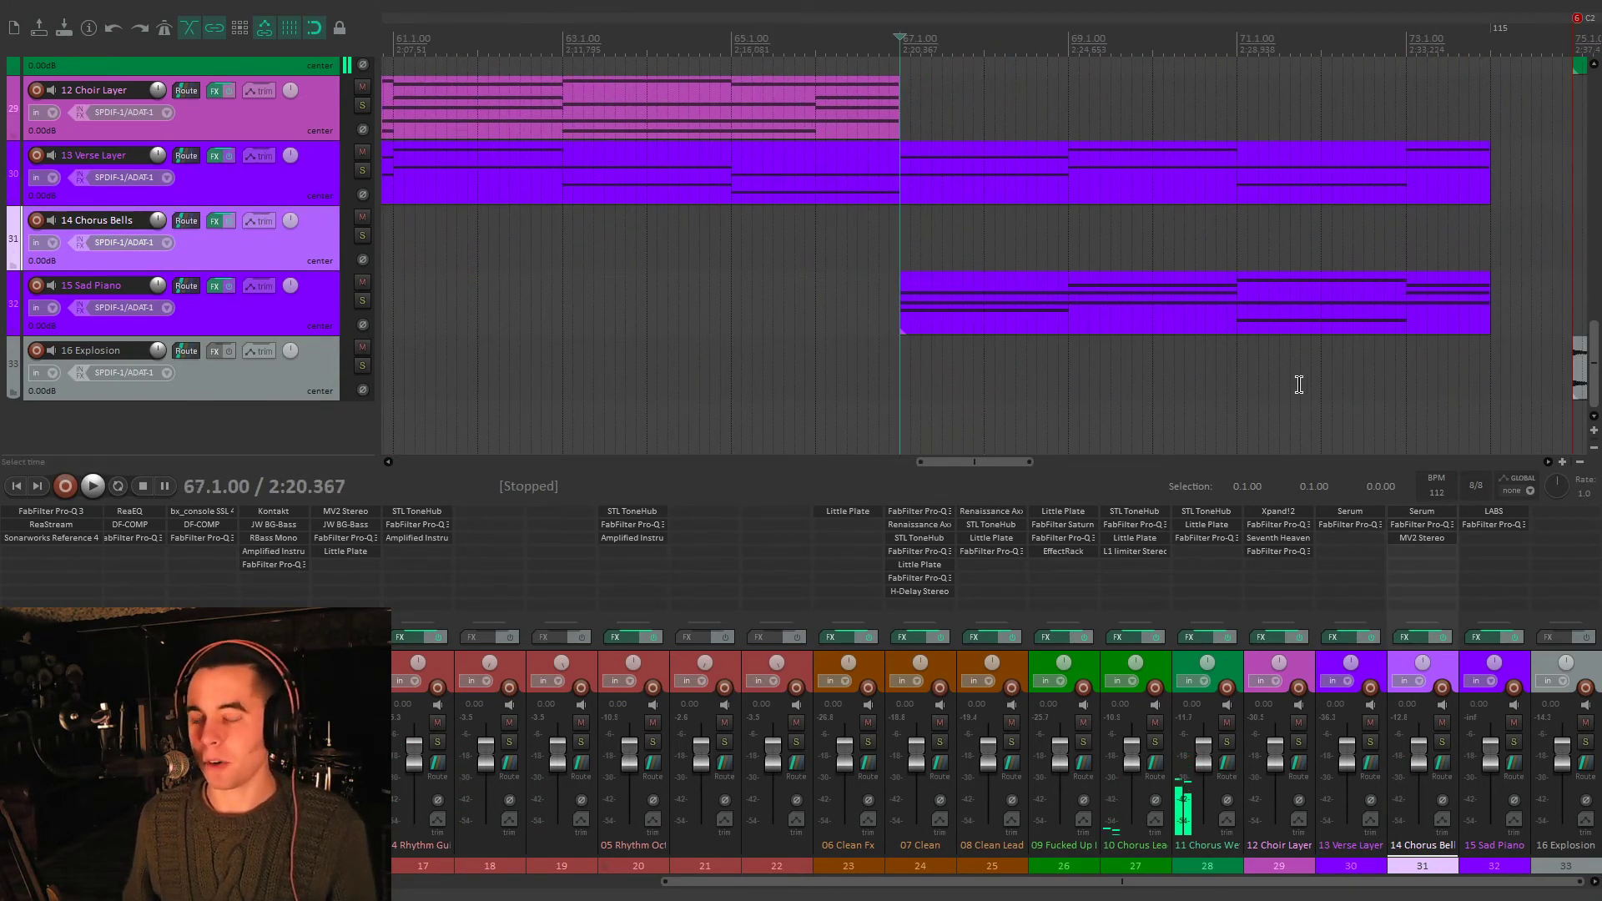
key("space")
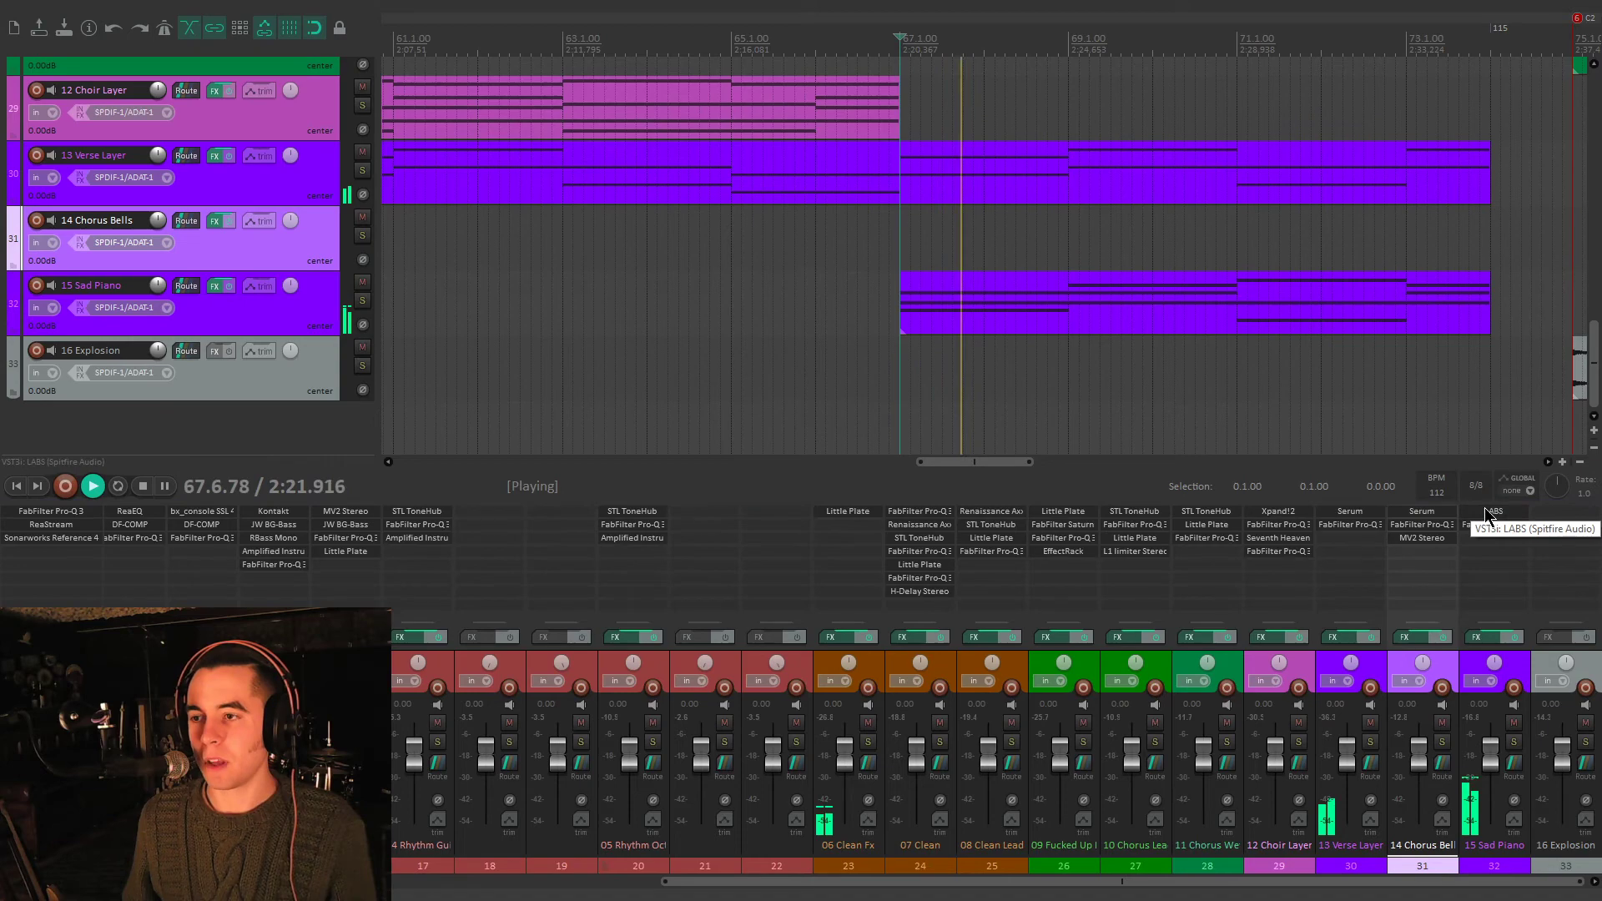
- View the Soft Piano preset in LABS on 15 Sad Piano during playback and close its window
left_click(1488, 515)
left_click_drag(936, 288, 722, 120)
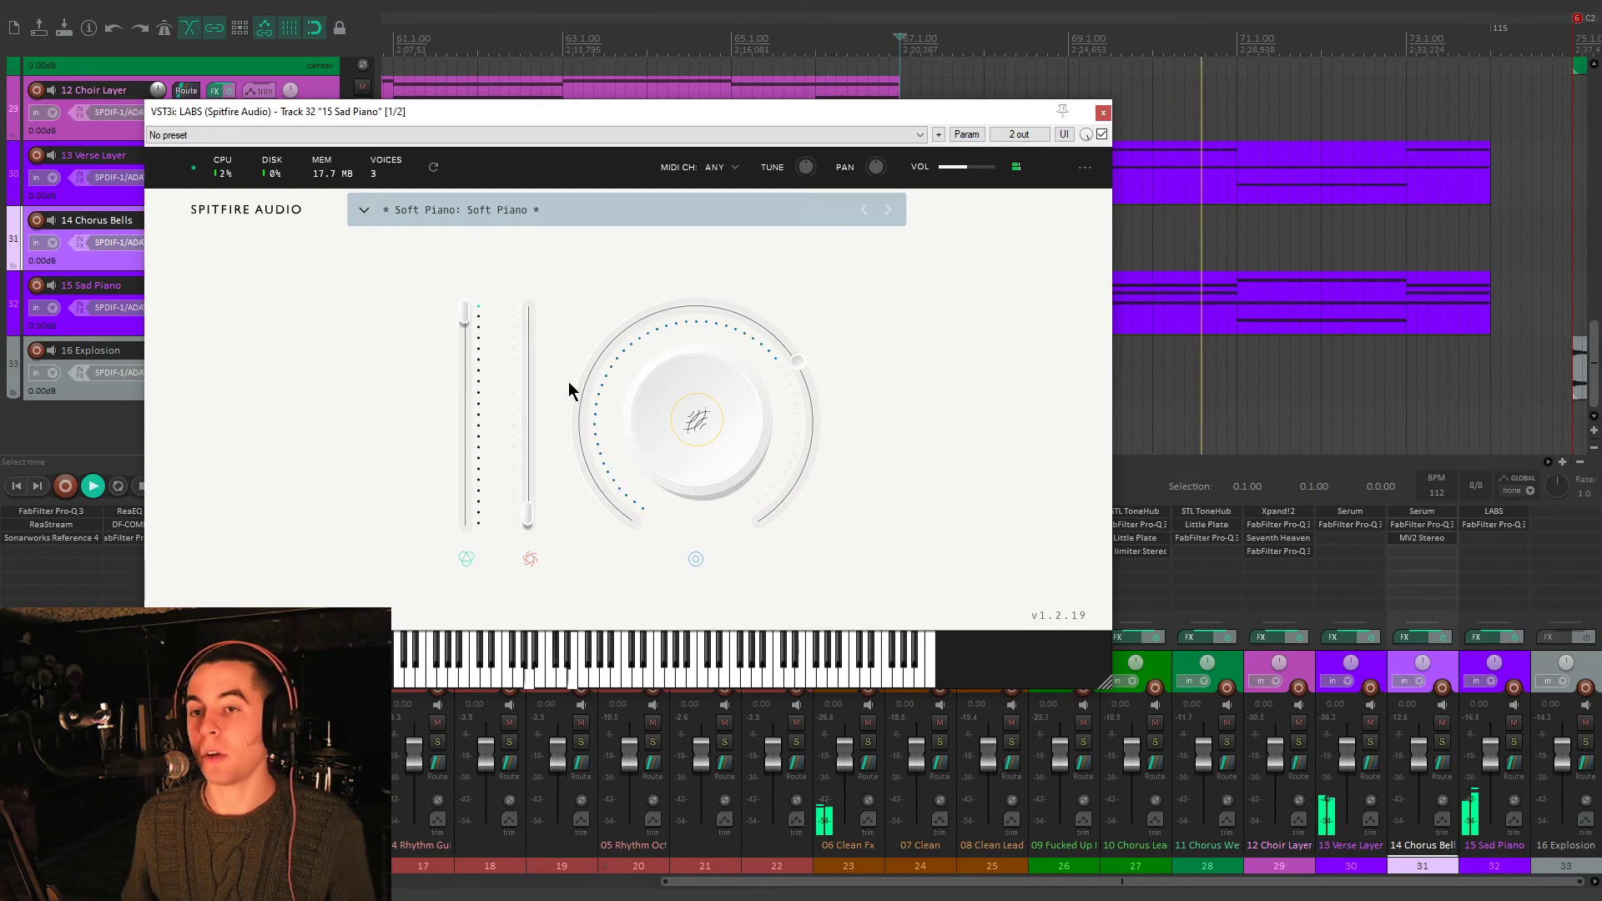
left_click(1101, 114)
- Audition 15 Sad Piano soloed while examining the 2209.1 Hz bell boost in its Pro-Q 3, close the equalizer, and unsolo the track
left_click(1494, 524)
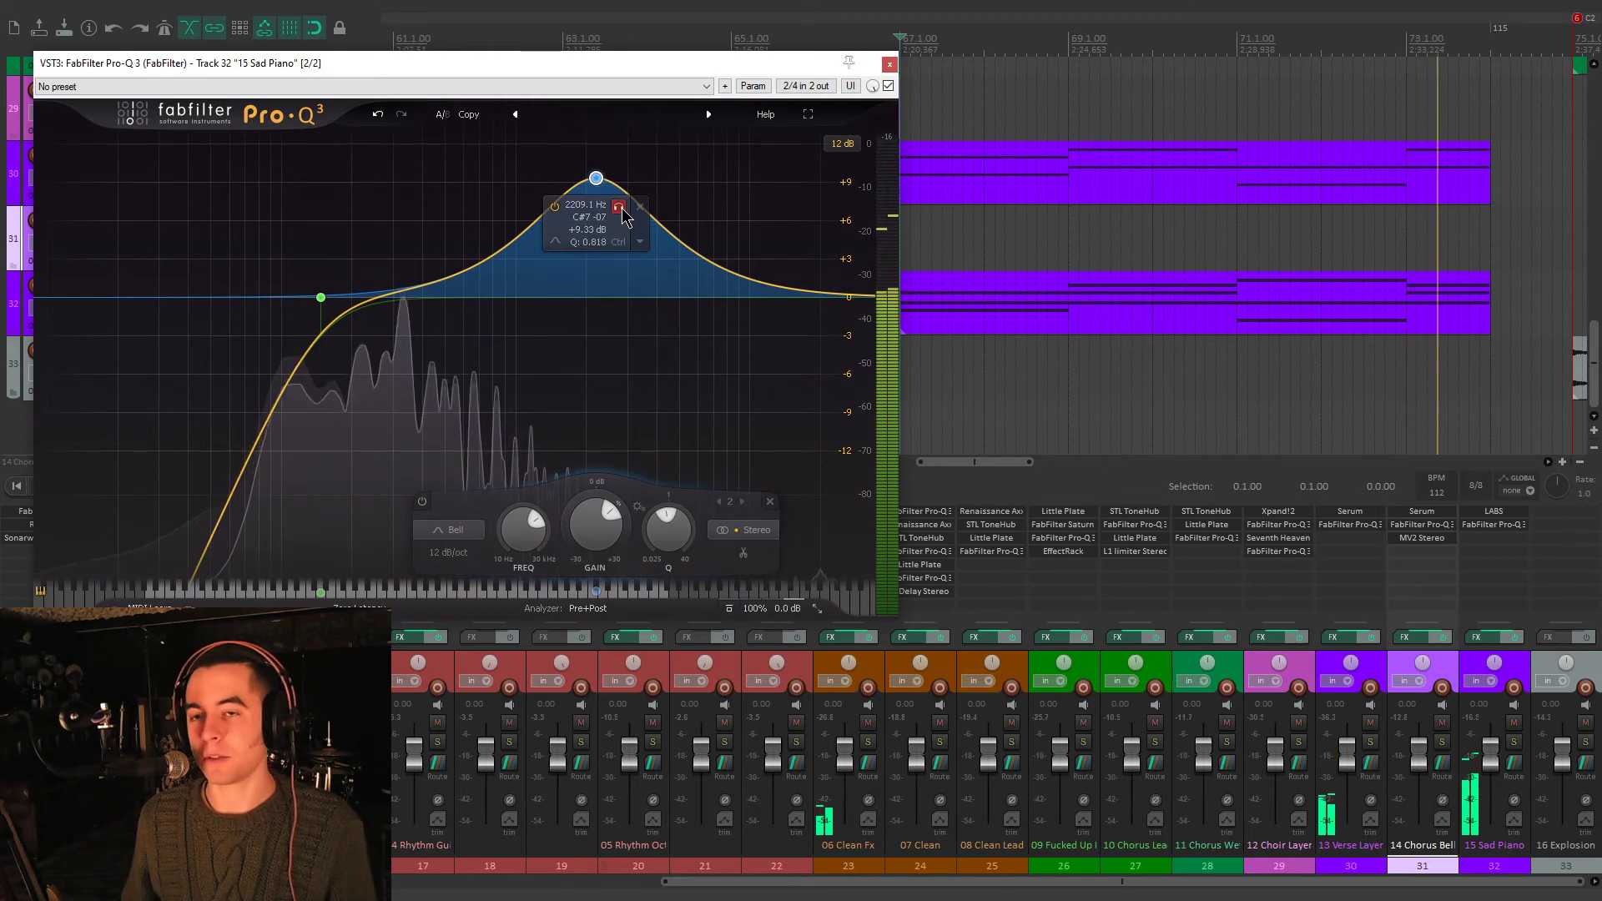
left_click(619, 208)
key("F6")
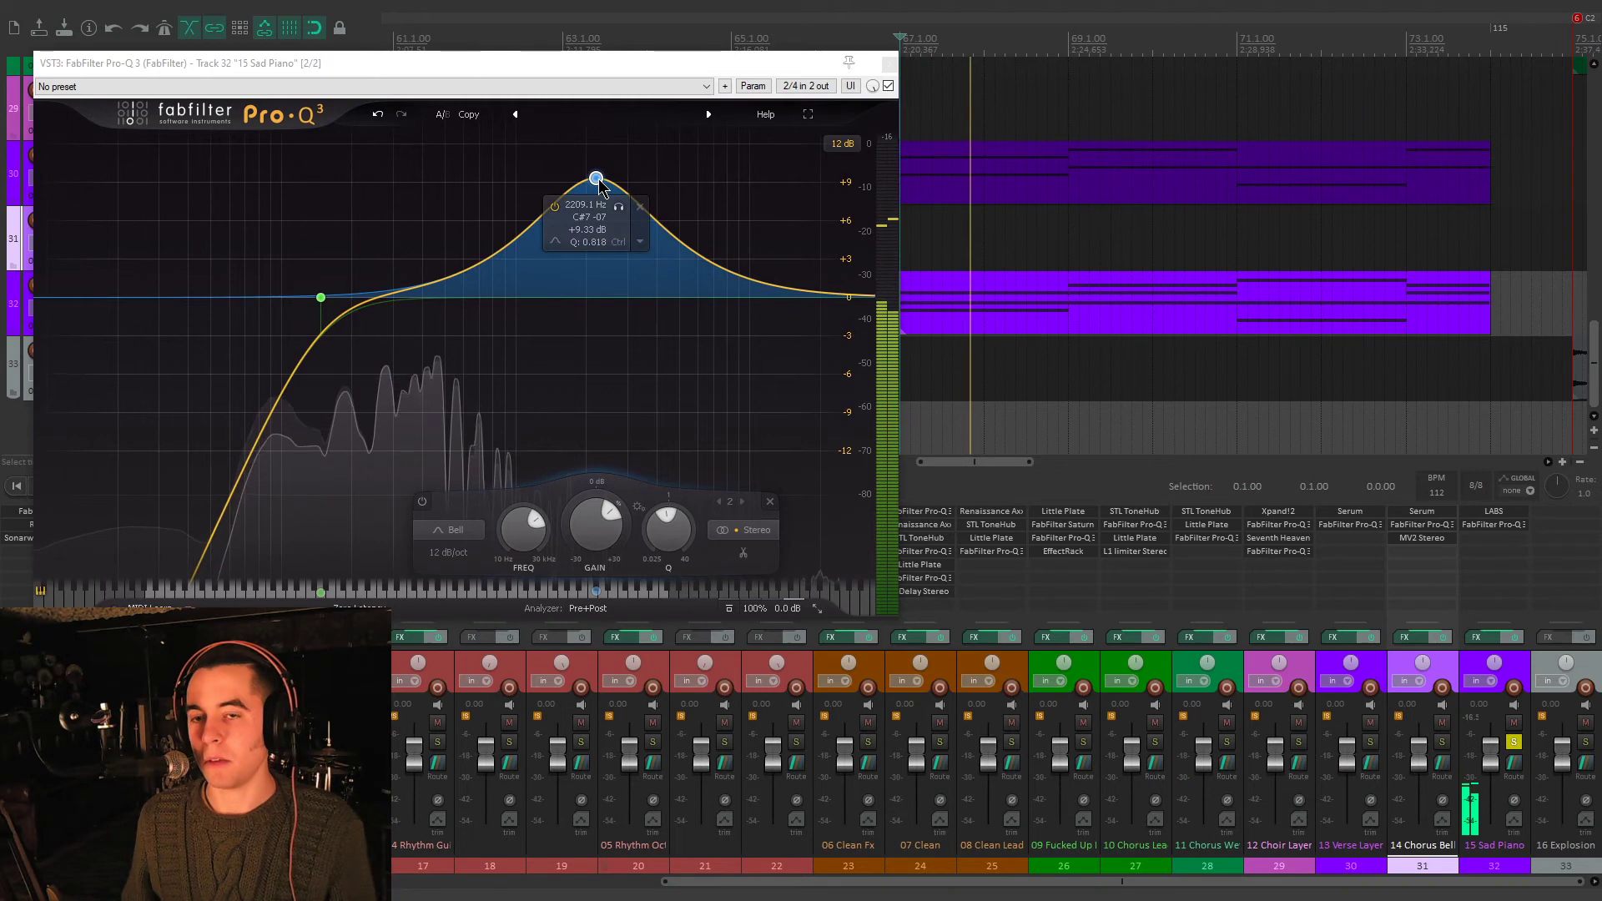
key("Escape")
scroll(956, 243, "down", 4)
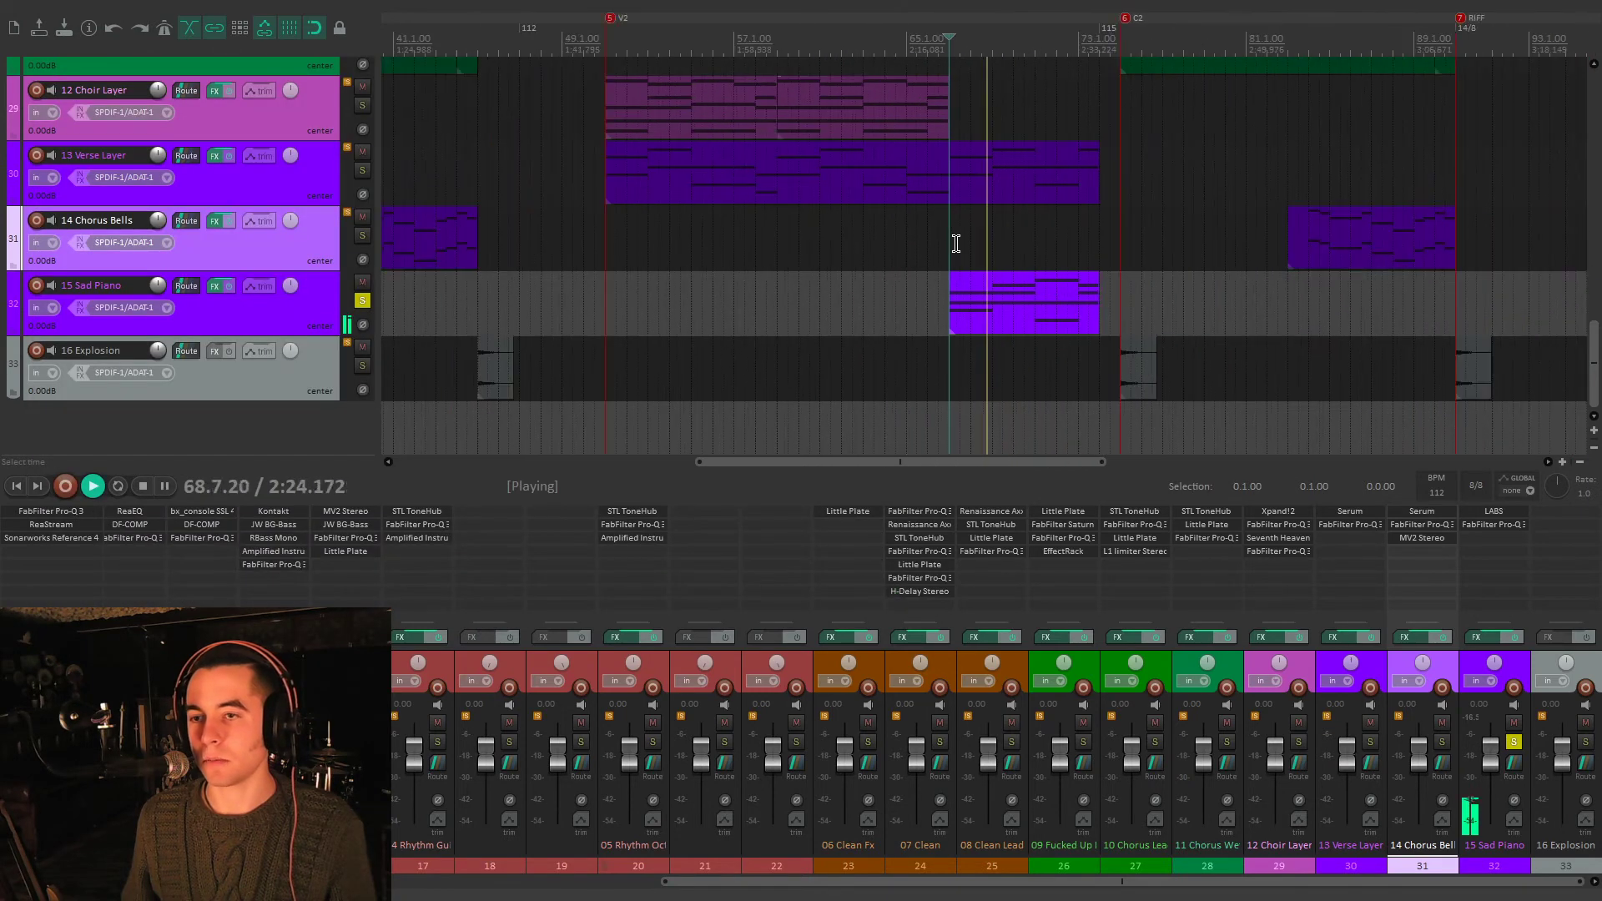
scroll(953, 242, "down", 5)
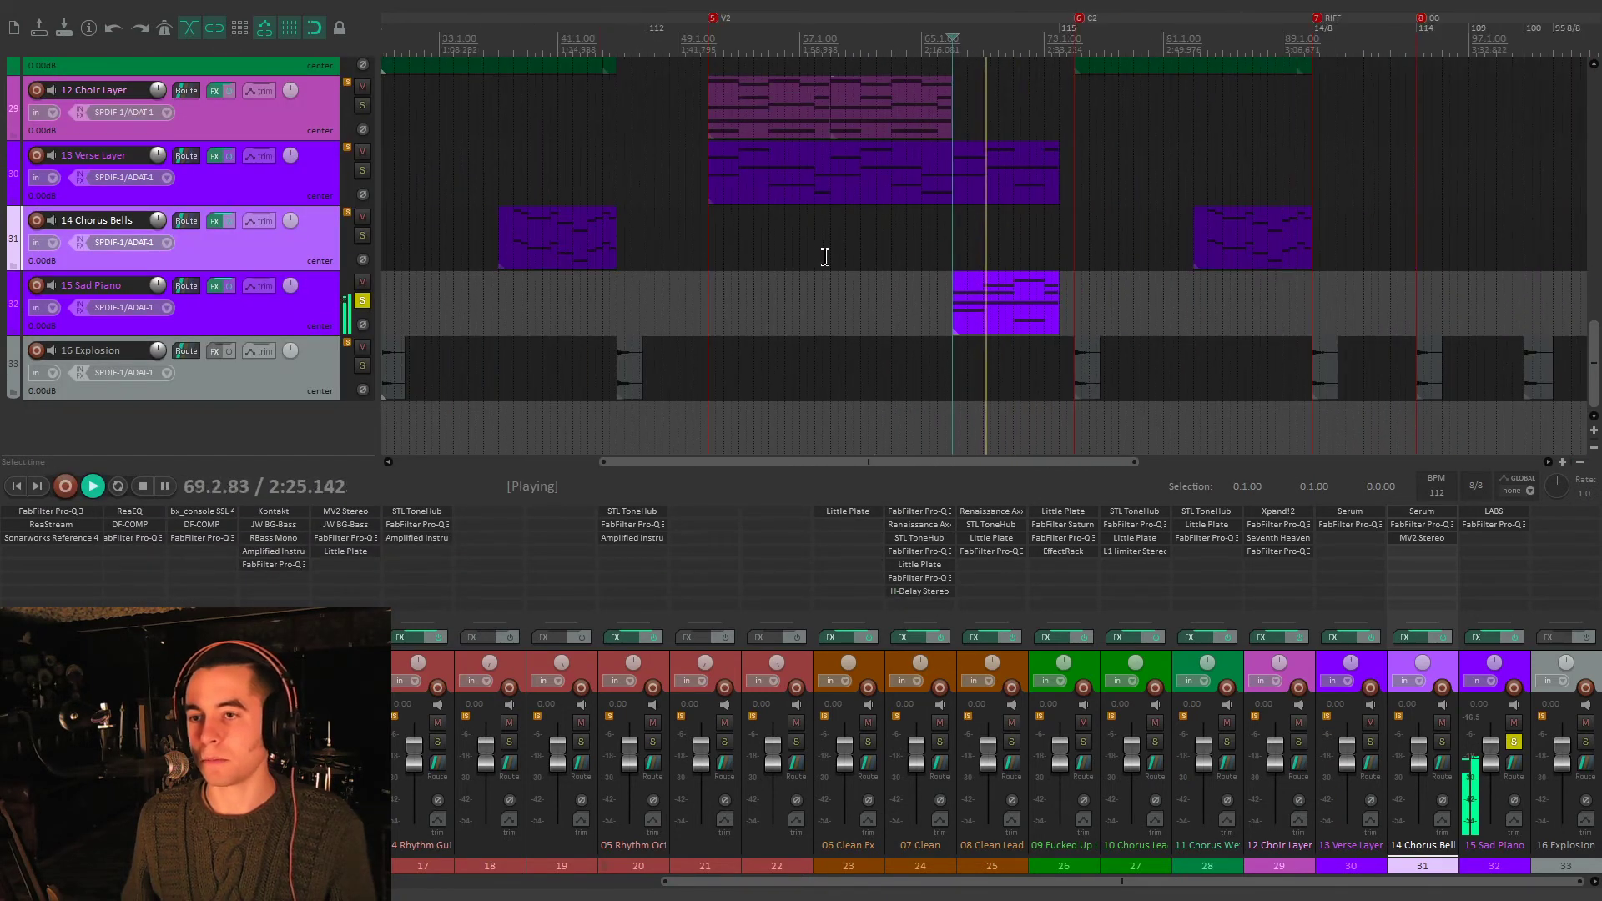
left_click(363, 301)
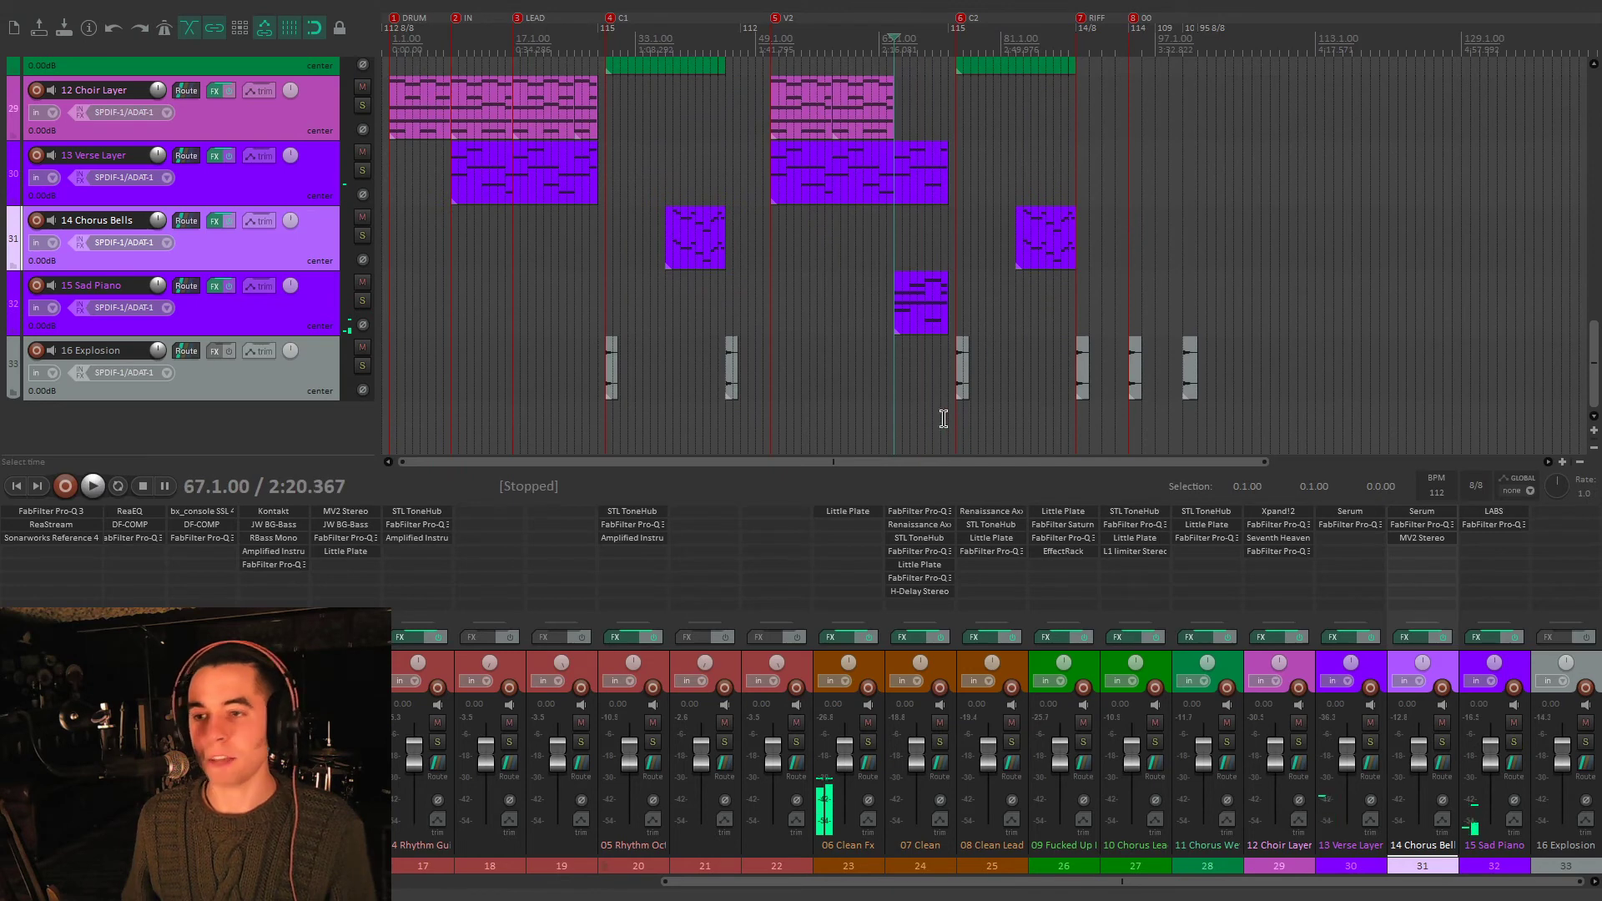
- Audition 16 Explosion soloed from bar 74.5, just before the C2 marker, and replay the passage with the track unsoloed
left_click(363, 366)
scroll(897, 405, "up", 5)
key("space")
left_click(1048, 407)
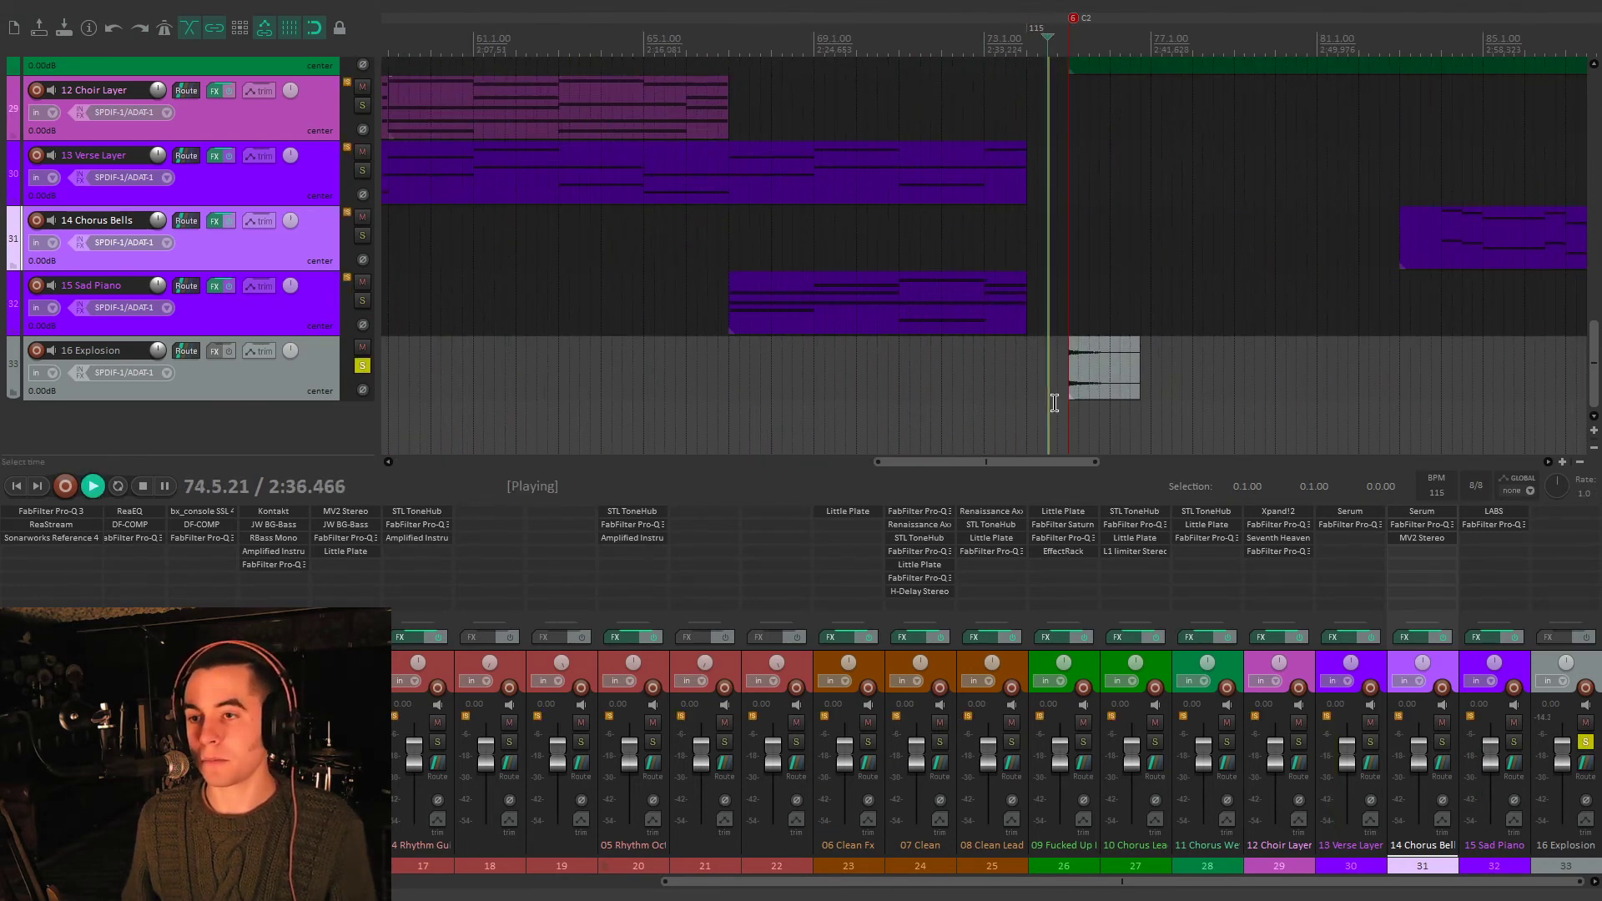
scroll(1077, 405, "up", 2)
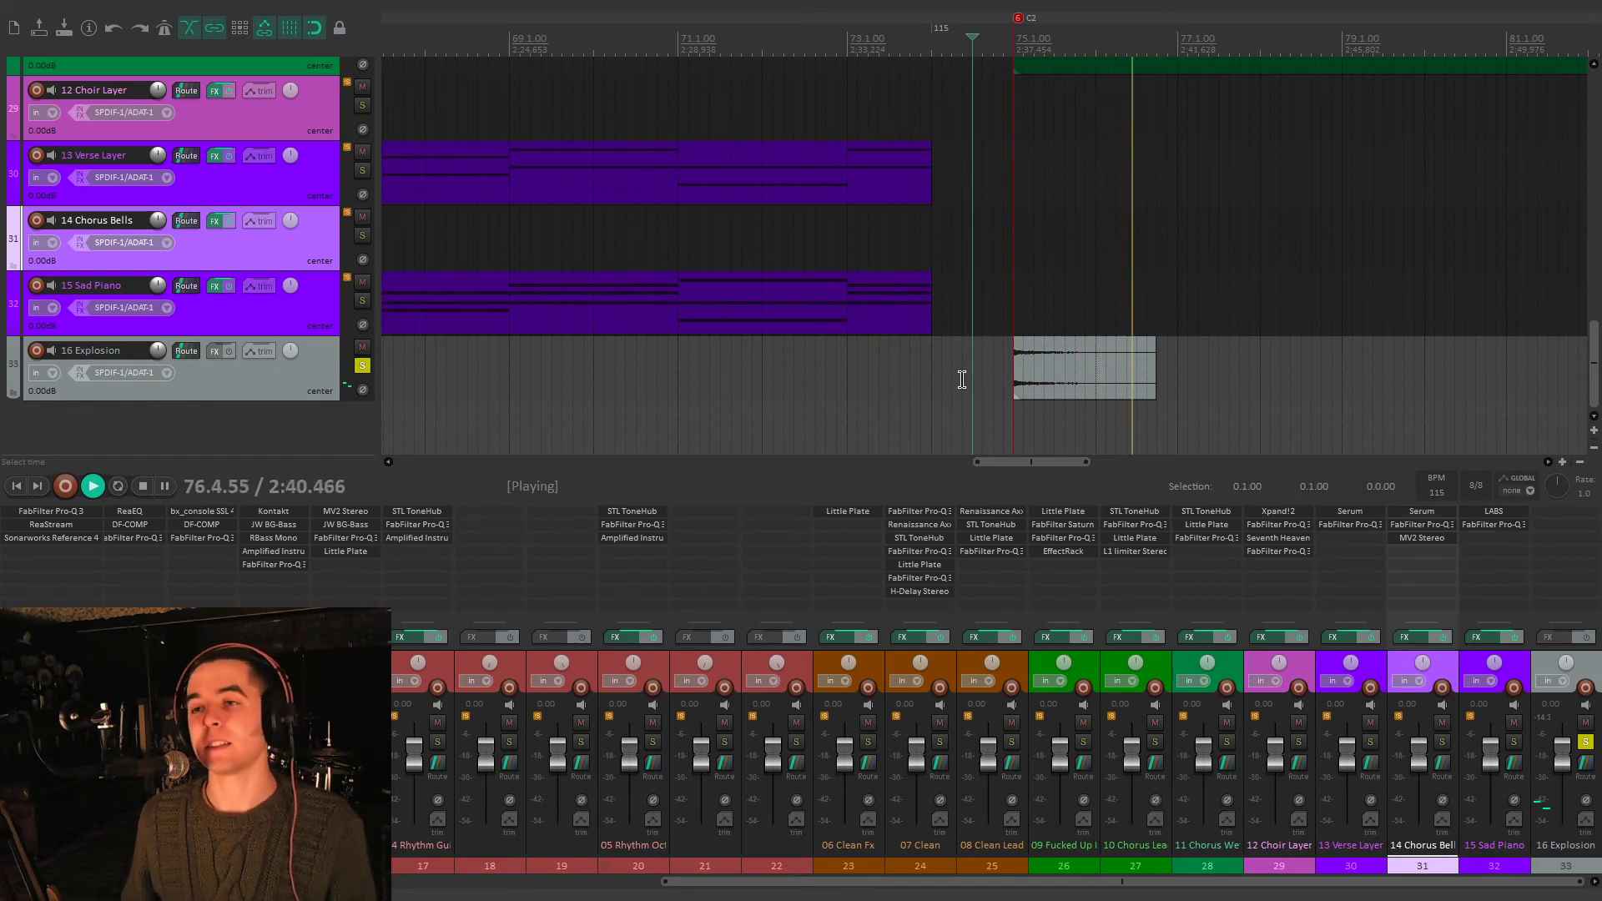
left_click(362, 367)
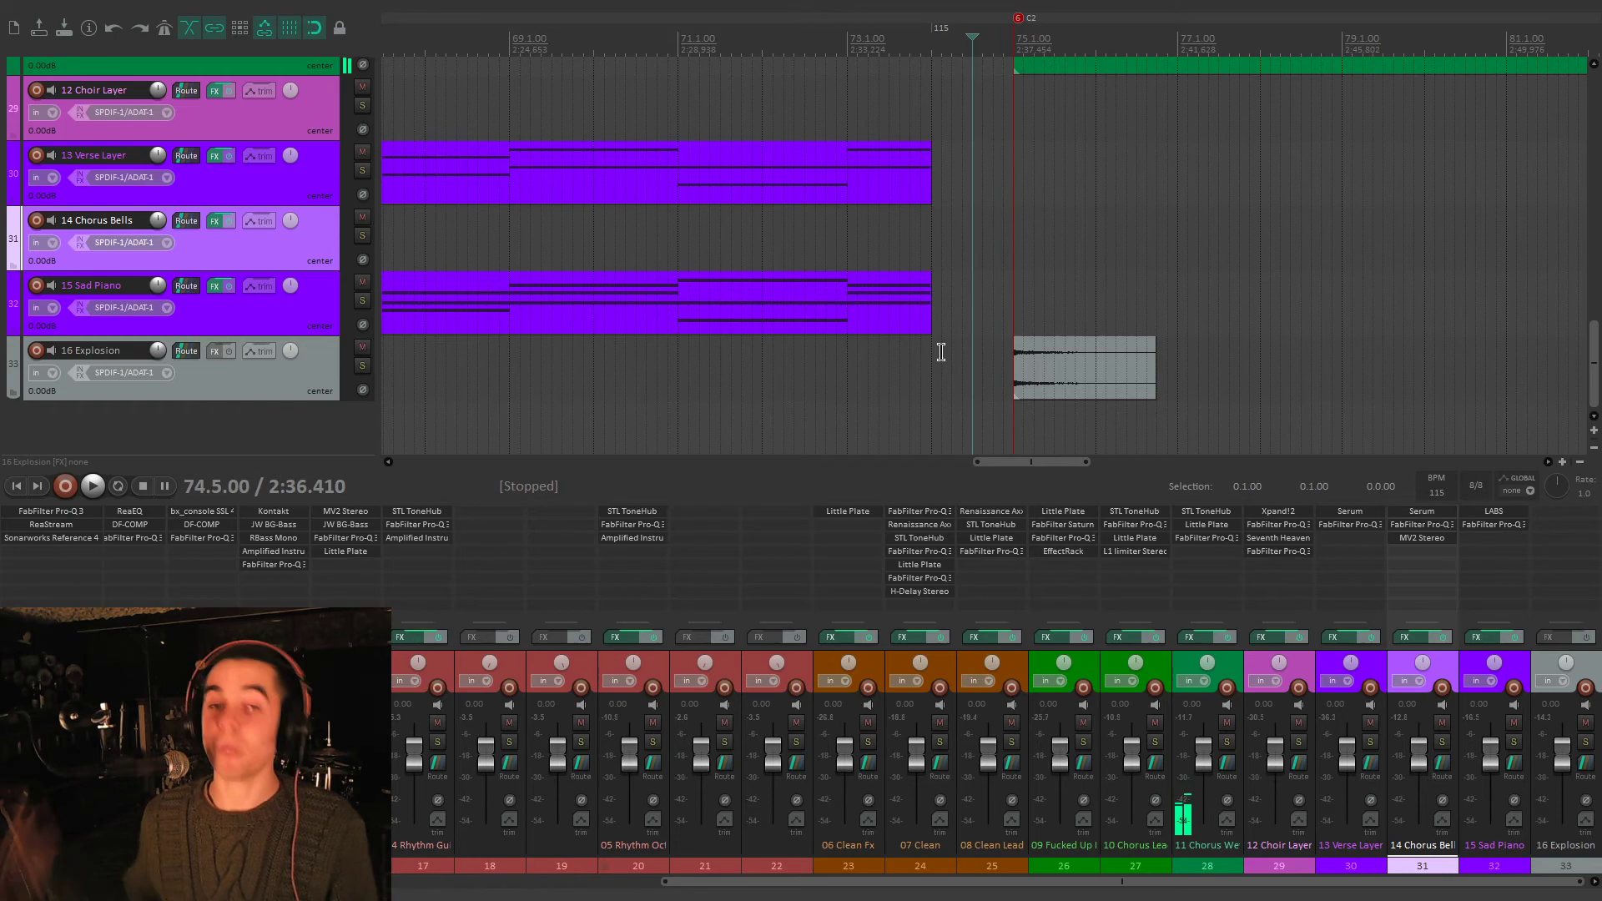
key("space")
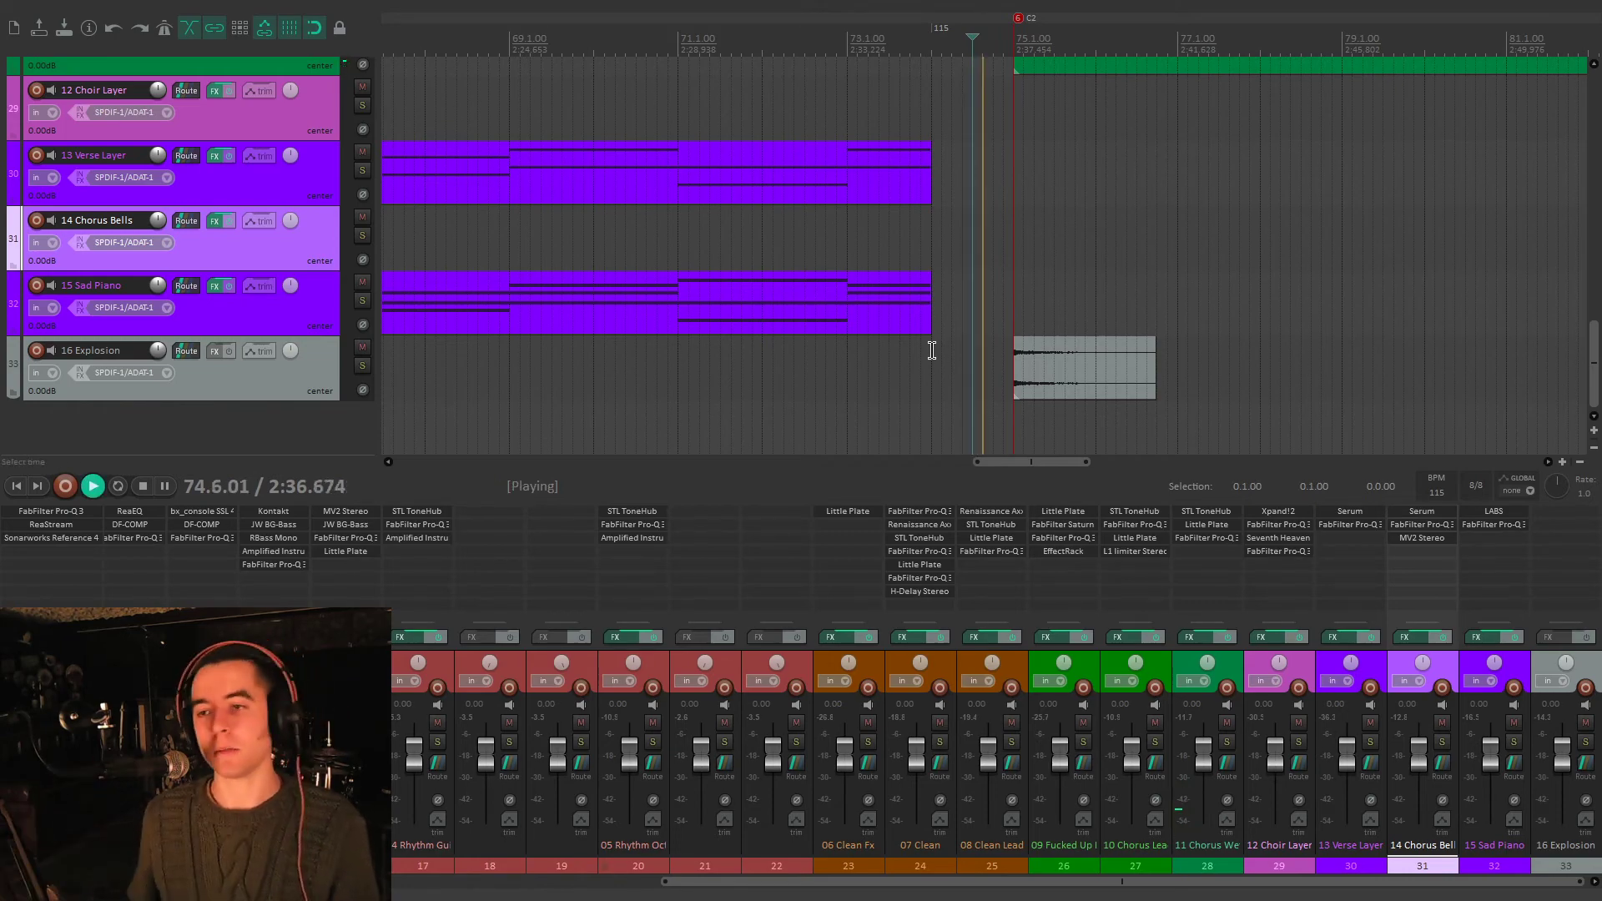
- Stop the full-mix playback and open Gullfoss on the track 2 folder
scroll(4, 334, "up", 5)
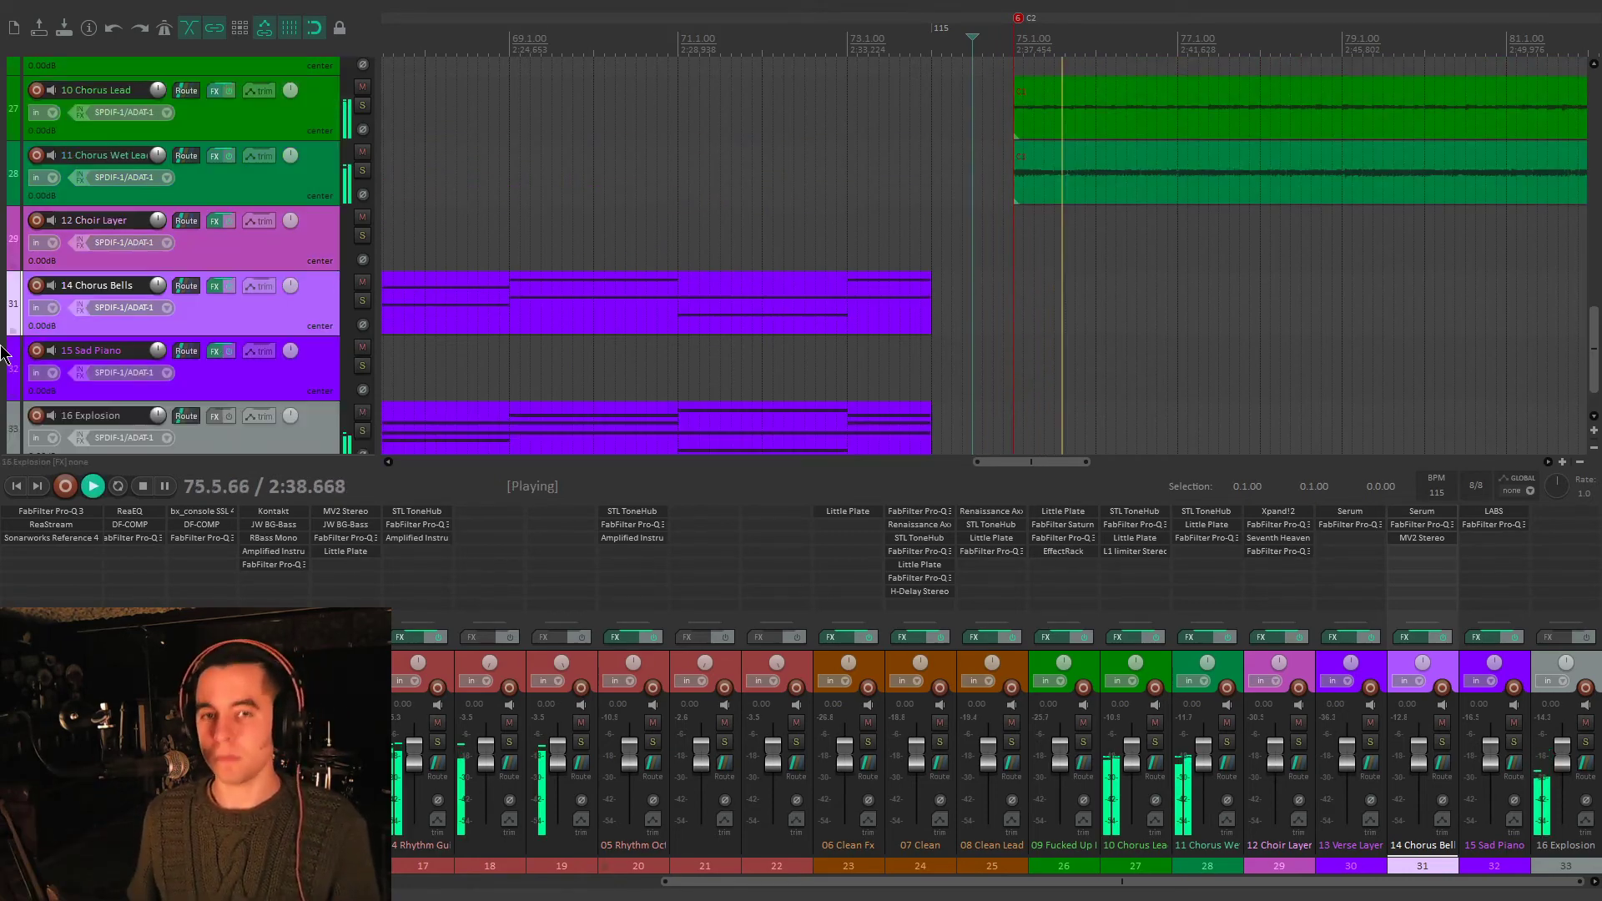
scroll(4, 334, "up", 12)
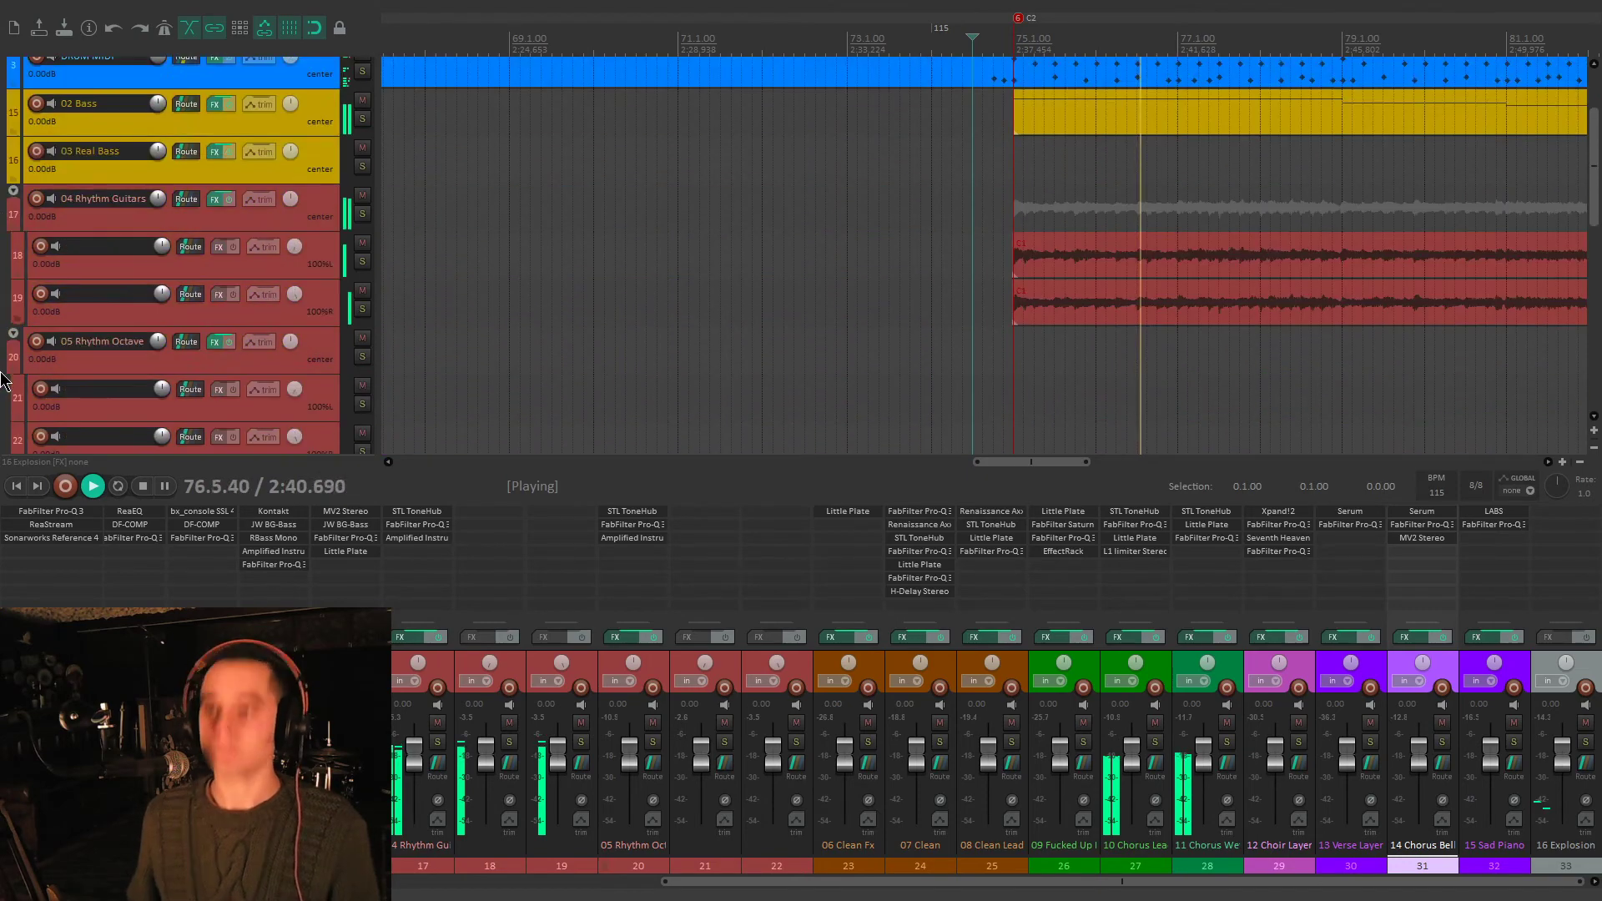
scroll(4, 334, "down", 1)
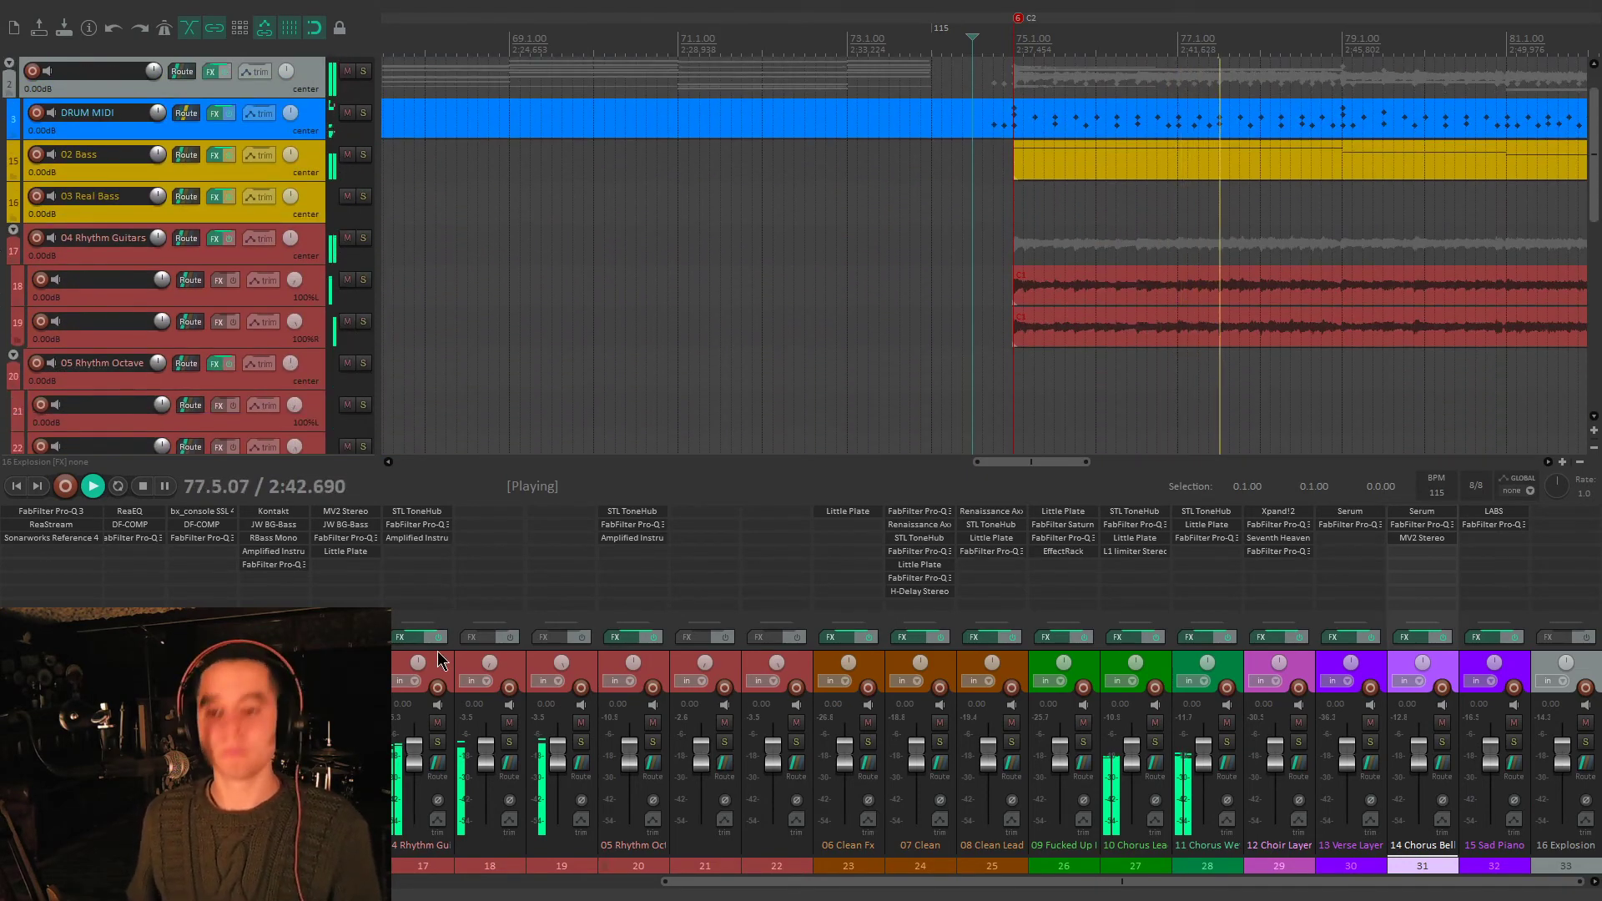
scroll(439, 659, "left", 5)
scroll(440, 659, "left", 7)
scroll(709, 214, "down", 5)
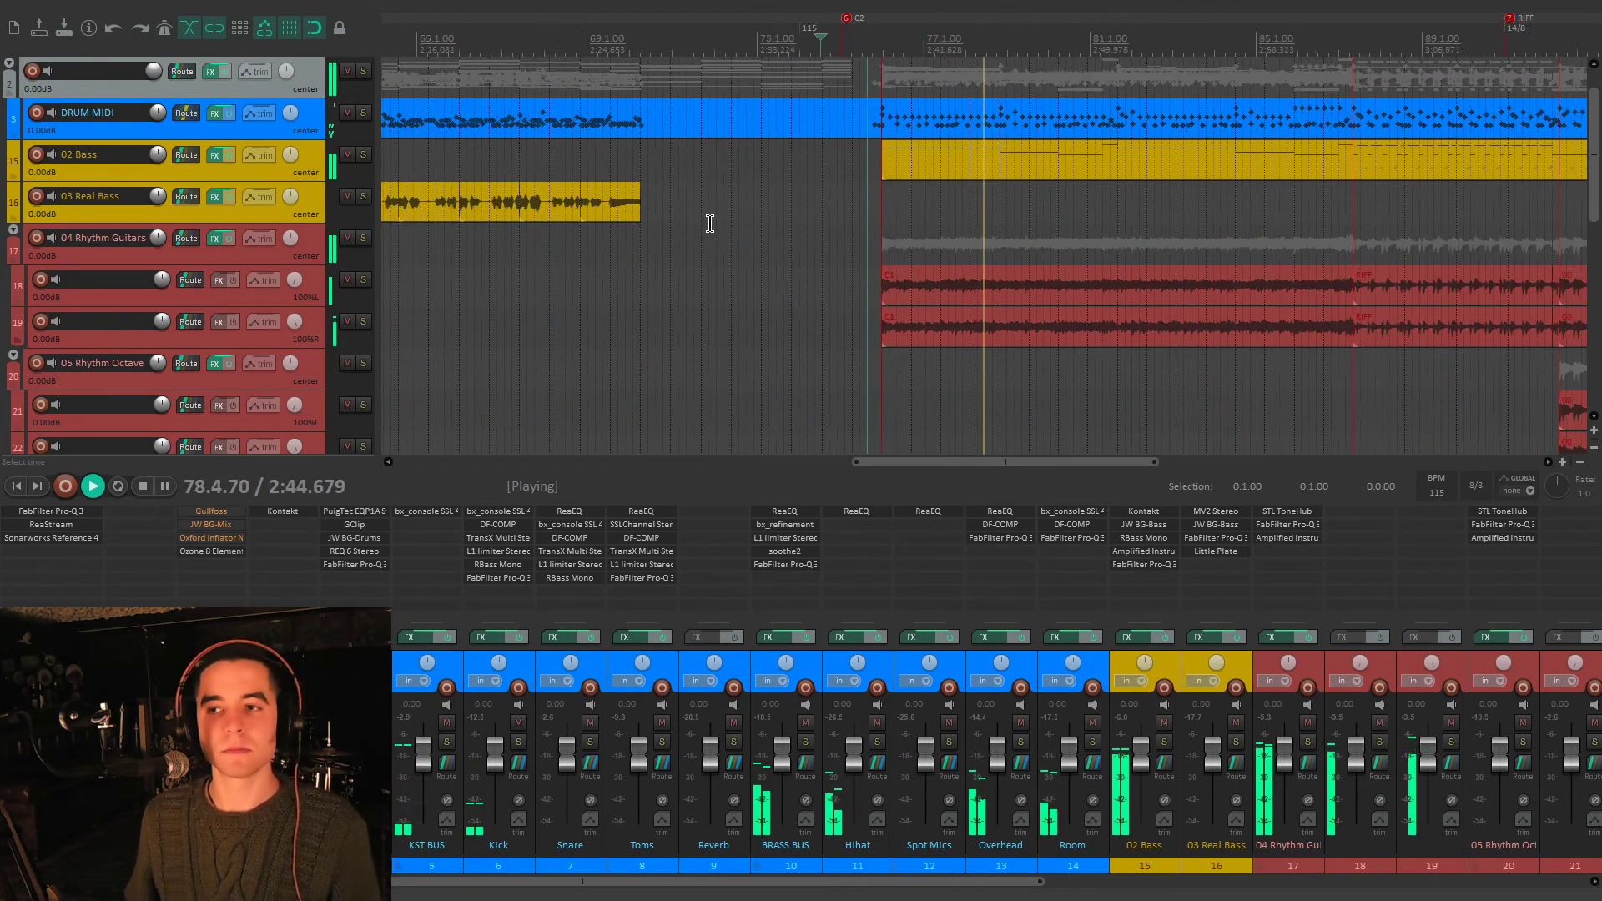
scroll(738, 254, "down", 4)
key("space")
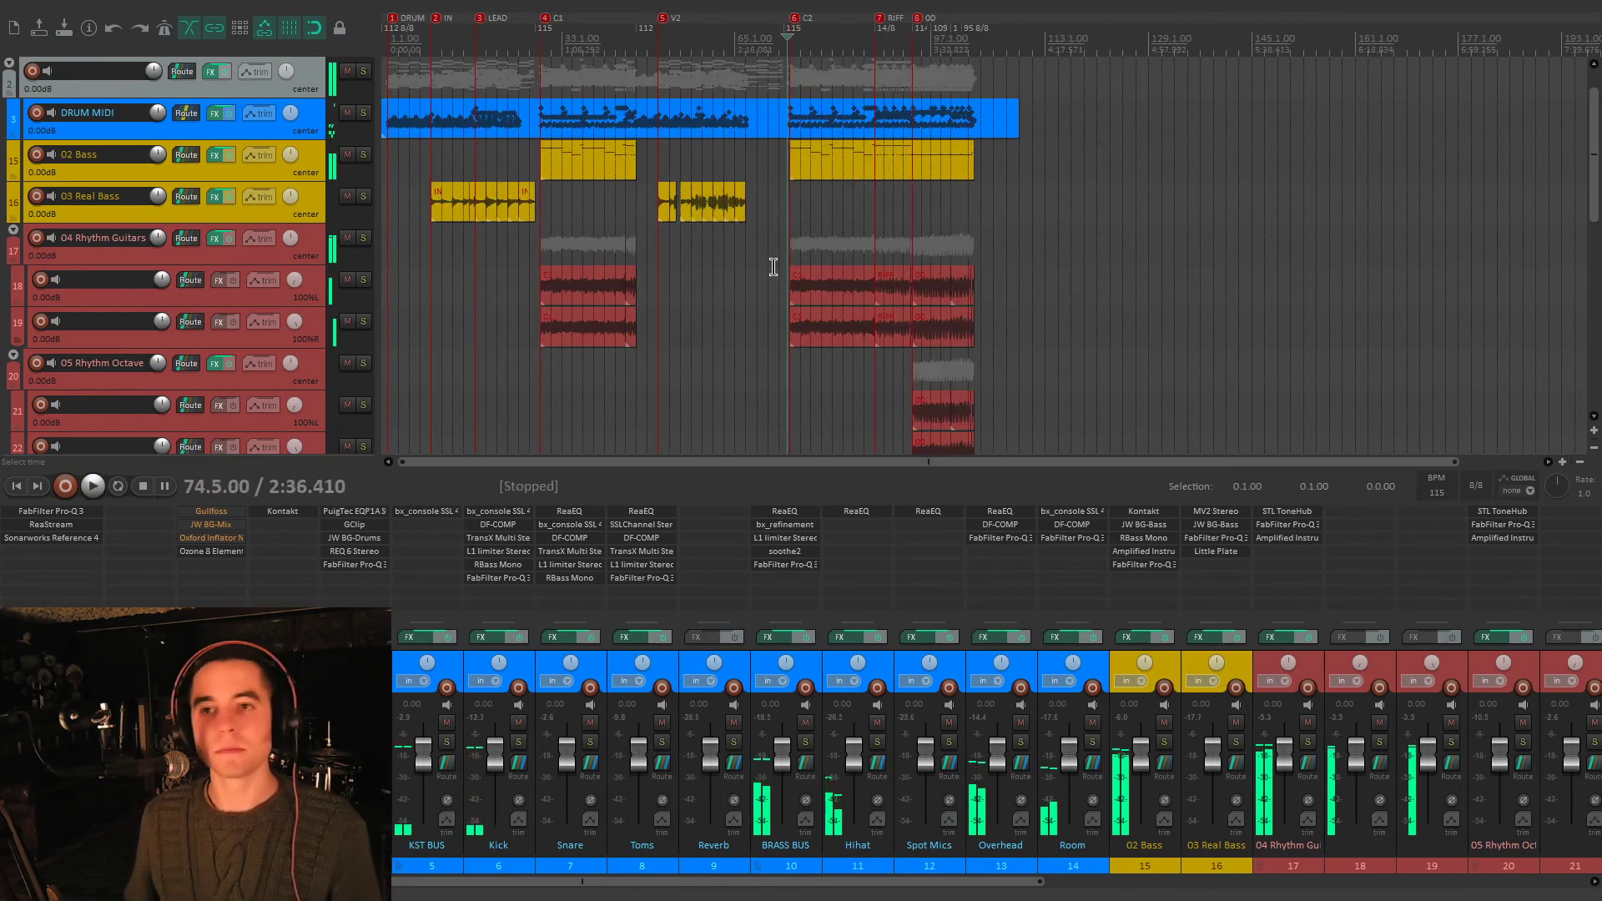
left_click(233, 514)
left_click_drag(562, 64, 878, 157)
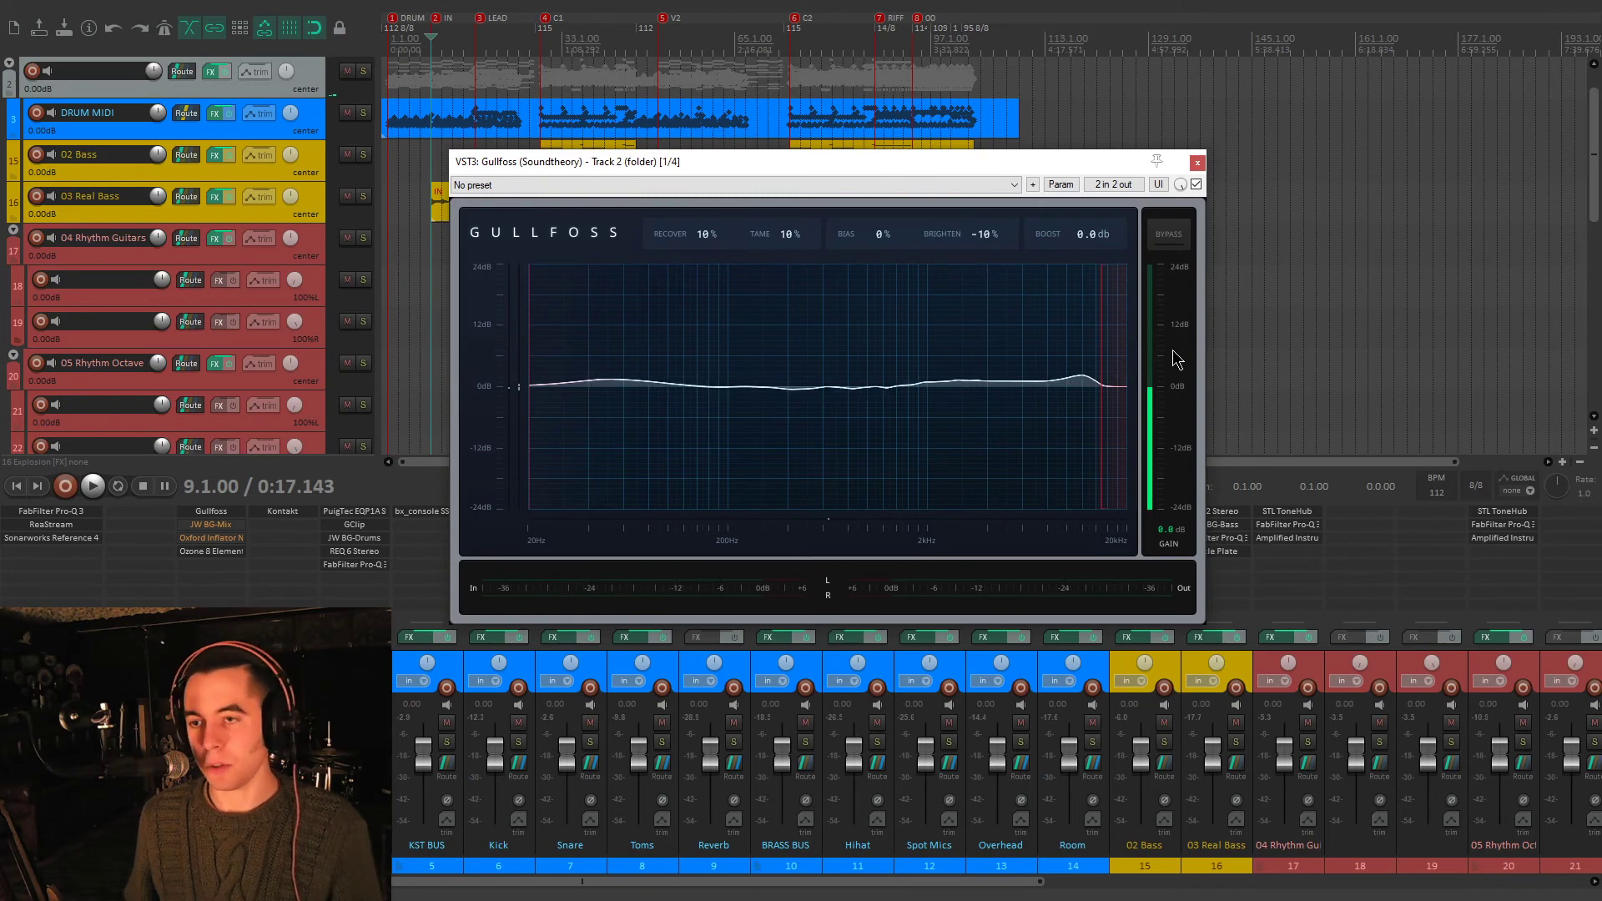
- Play the mix from bar 9, jump to the C1 marker, compare Gullfoss bypassed and active several times, and stop with it active
key("space")
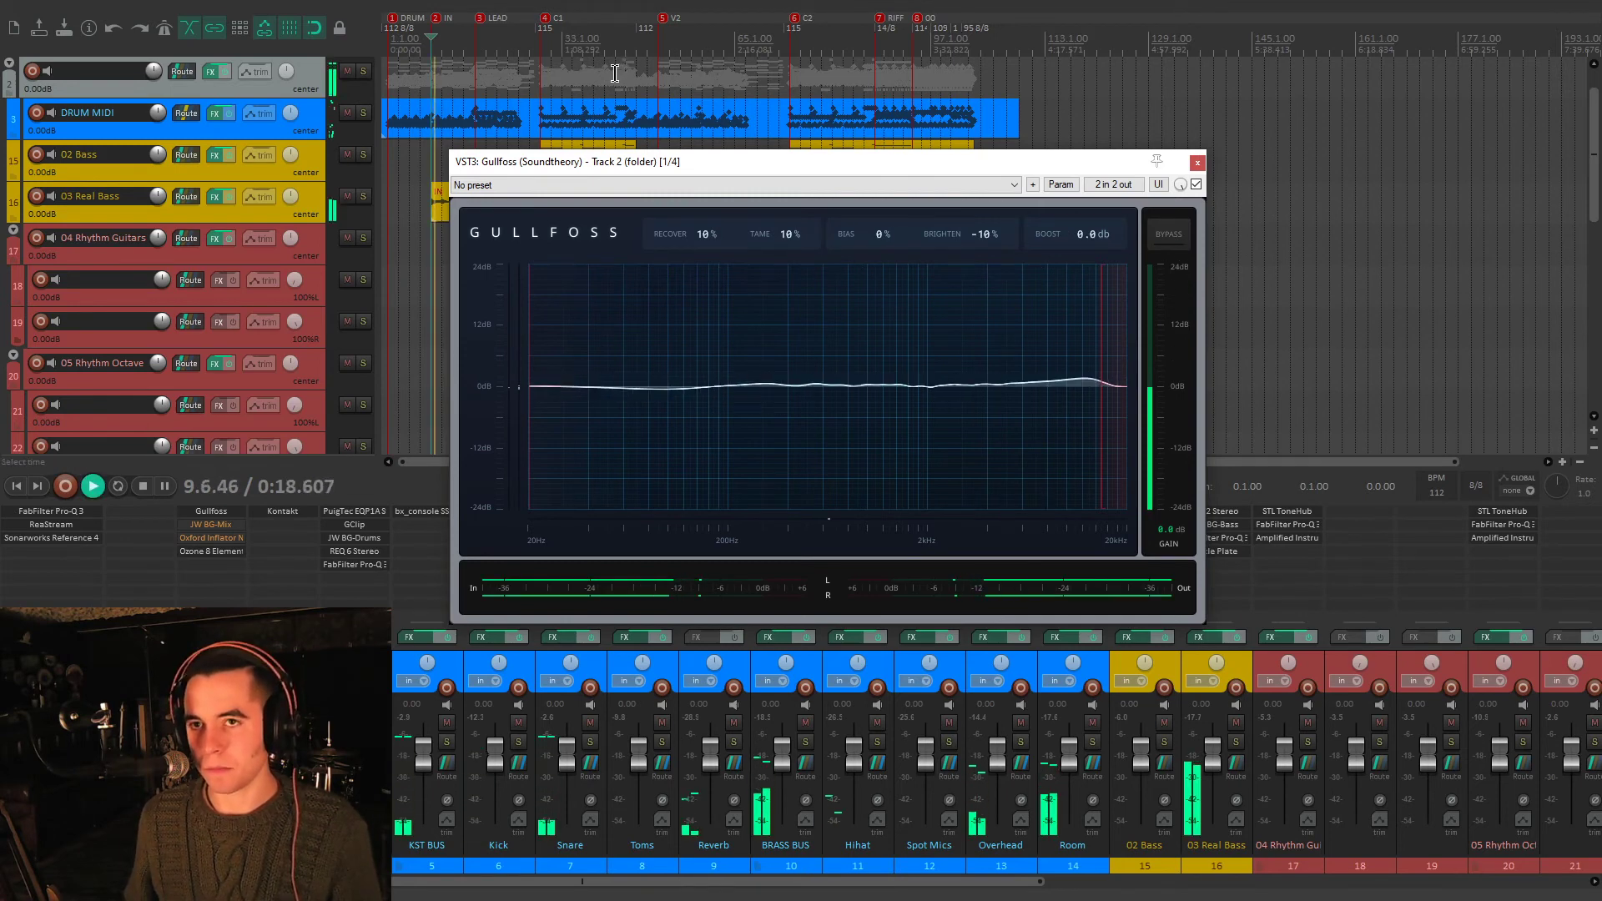
left_click(544, 18)
left_click(1170, 237)
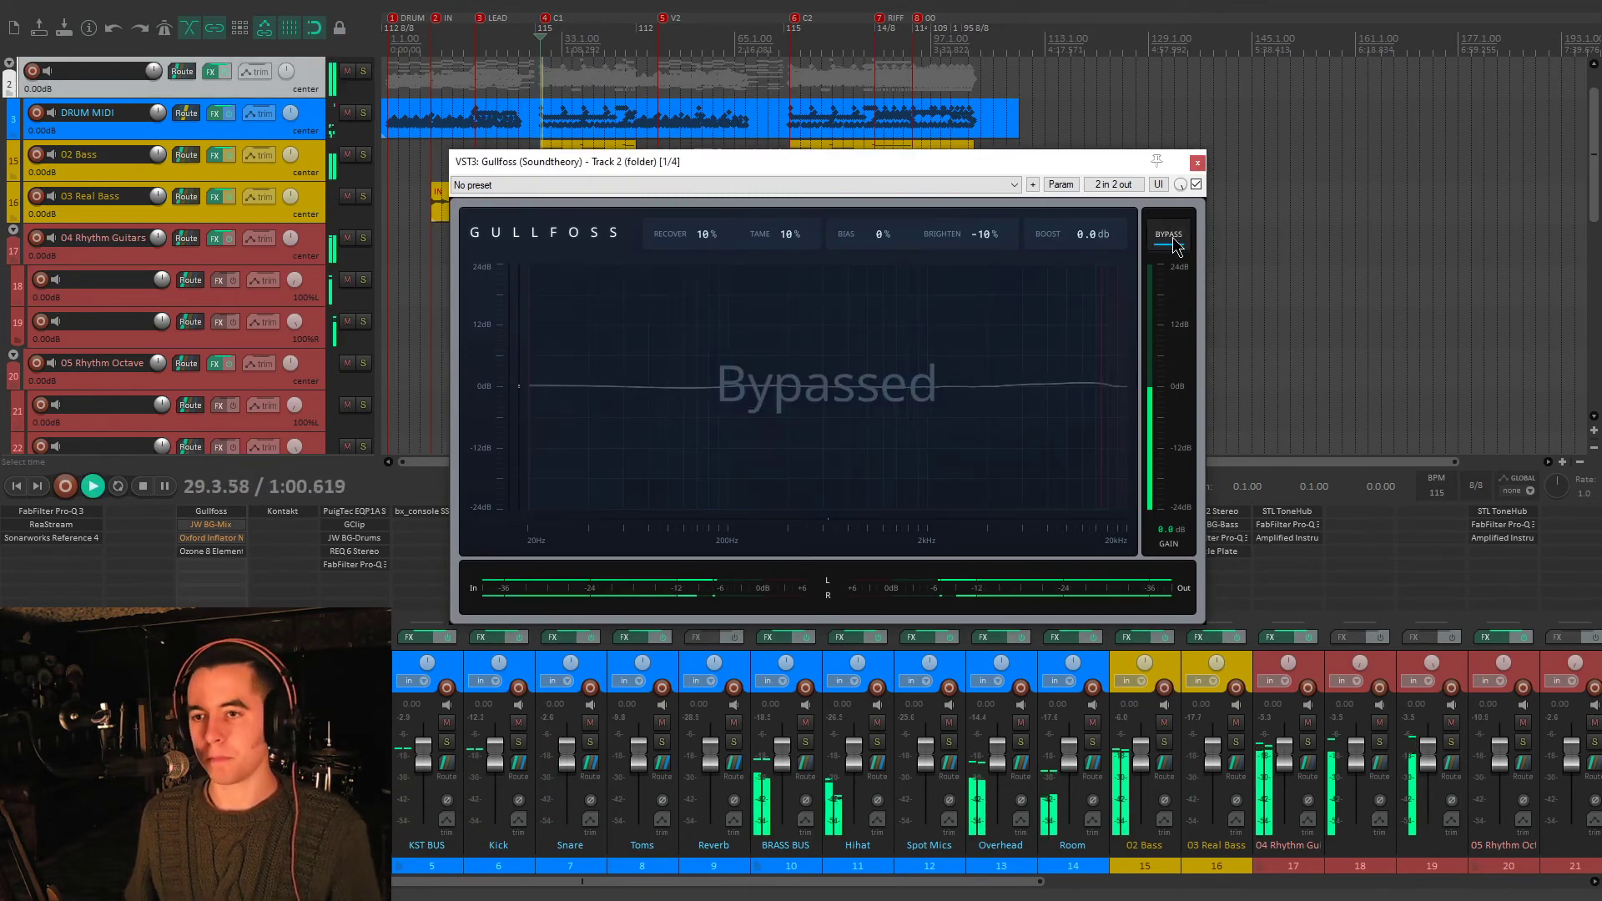
left_click(1172, 238)
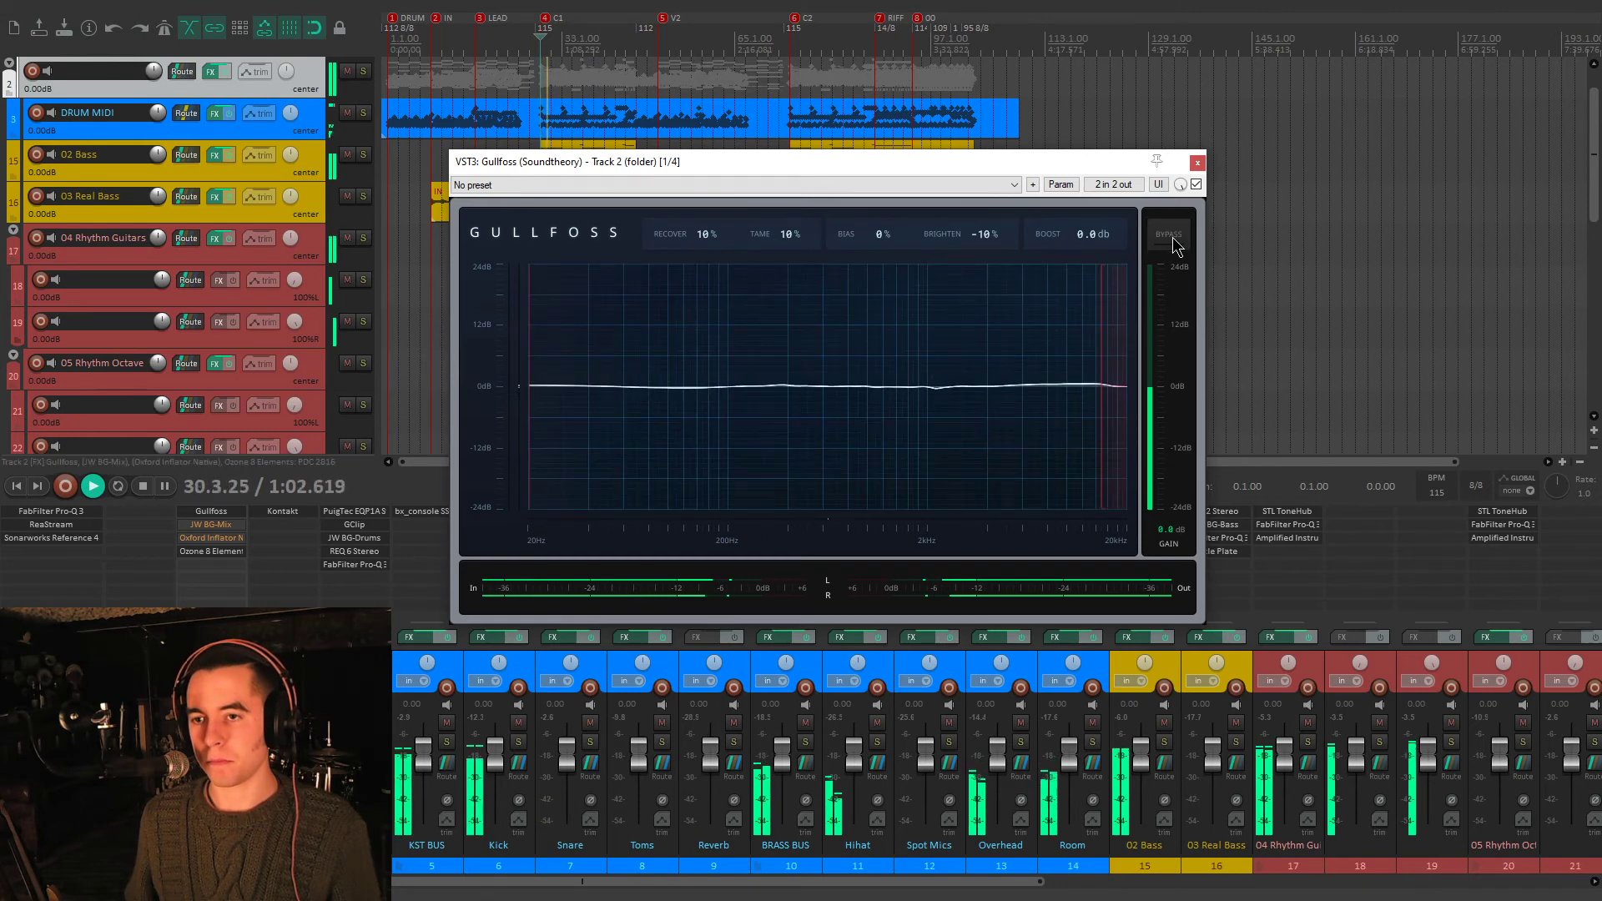
left_click(1172, 242)
left_click(1173, 242)
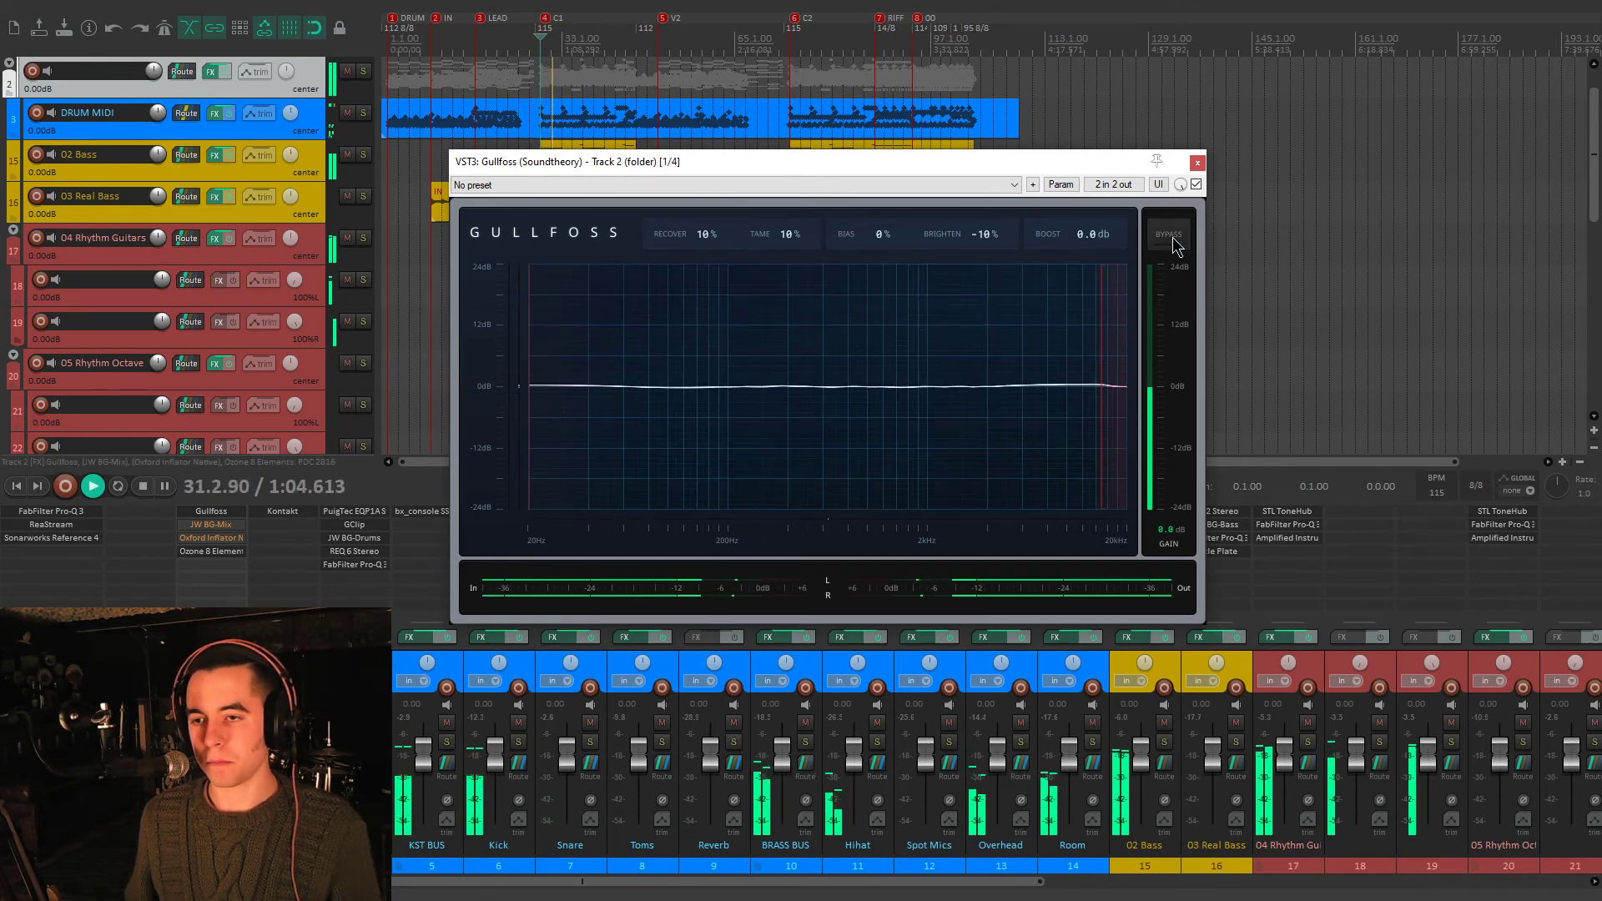
left_click(1172, 242)
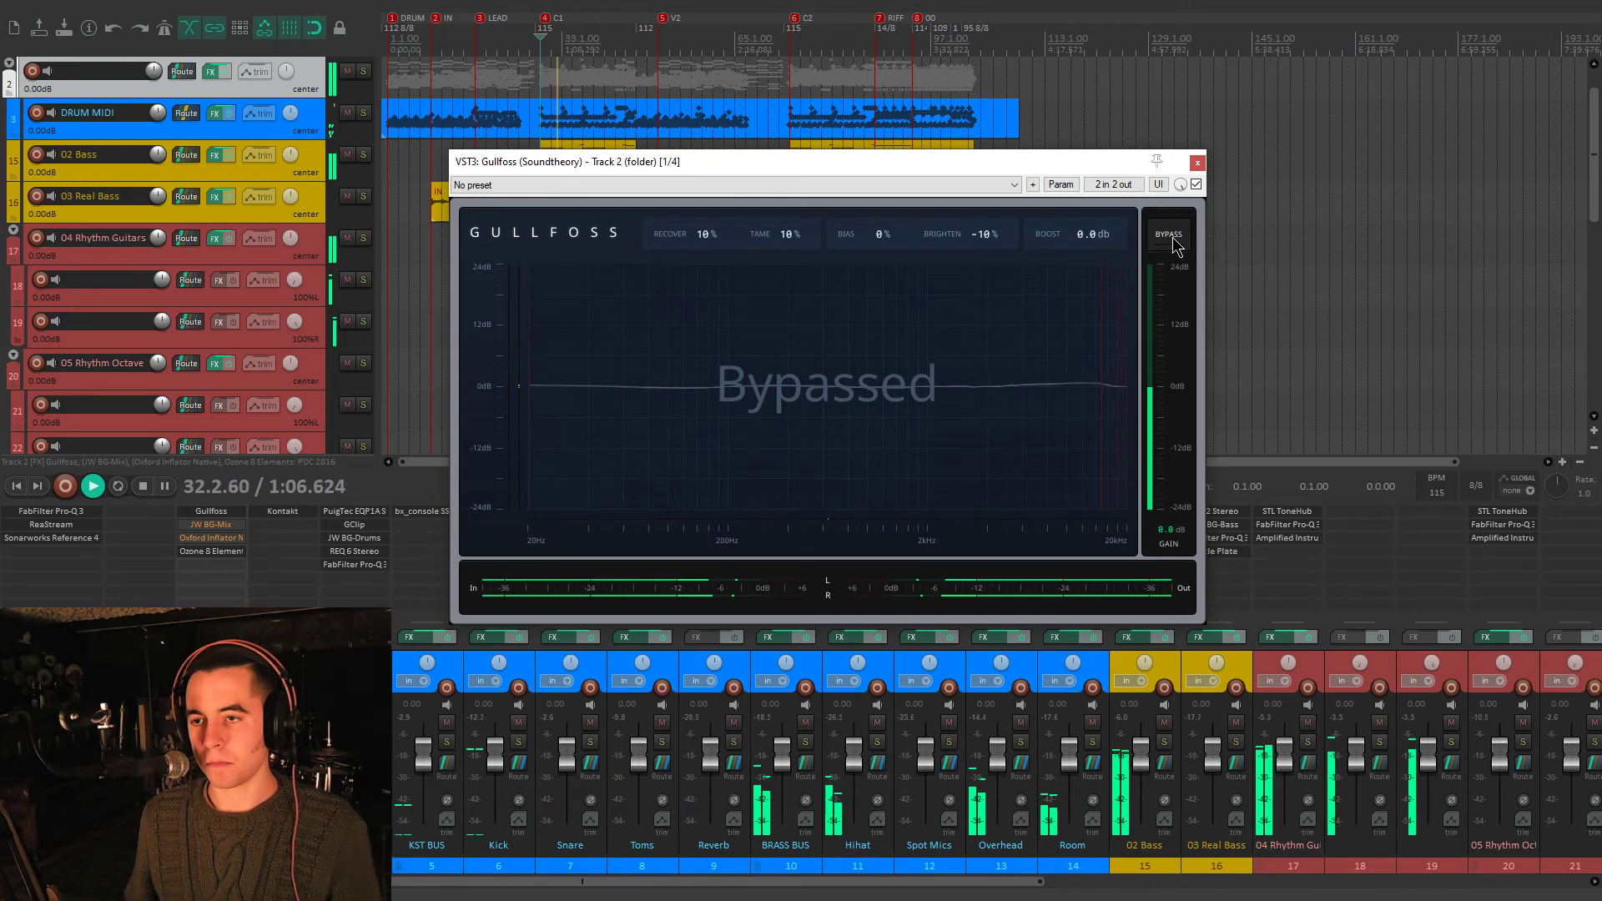
left_click(1172, 242)
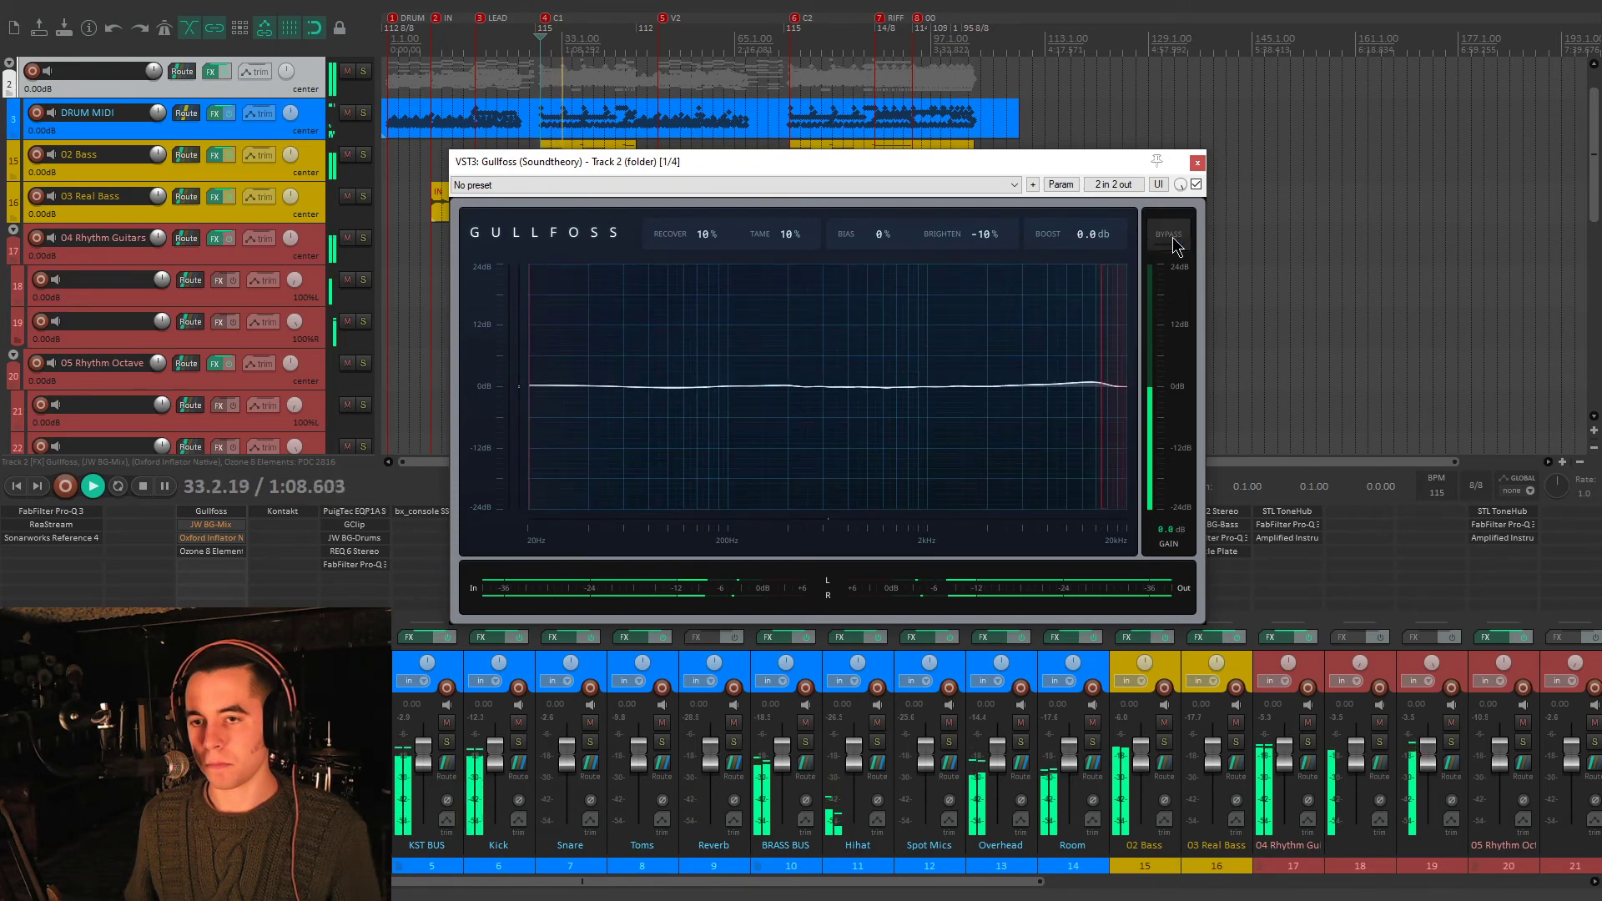
left_click(1172, 242)
left_click(1172, 242)
key("space")
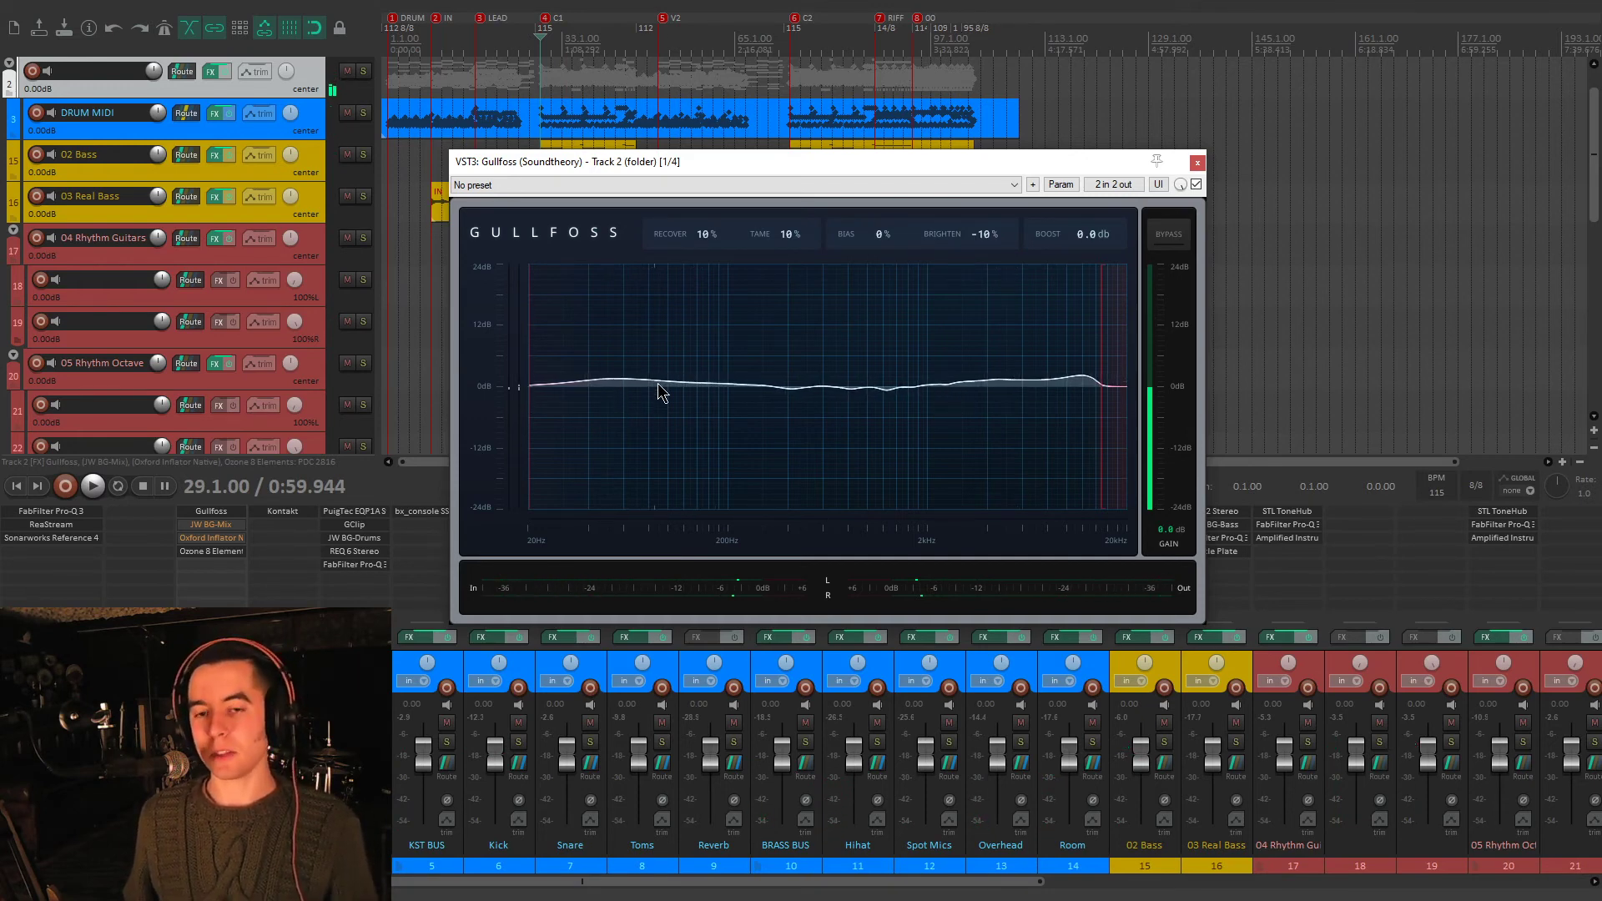
- Close Gullfoss and open JW BG-Mix on the track 2 folder to examine its Crush, Loud and Transformer settings
left_click(1196, 164)
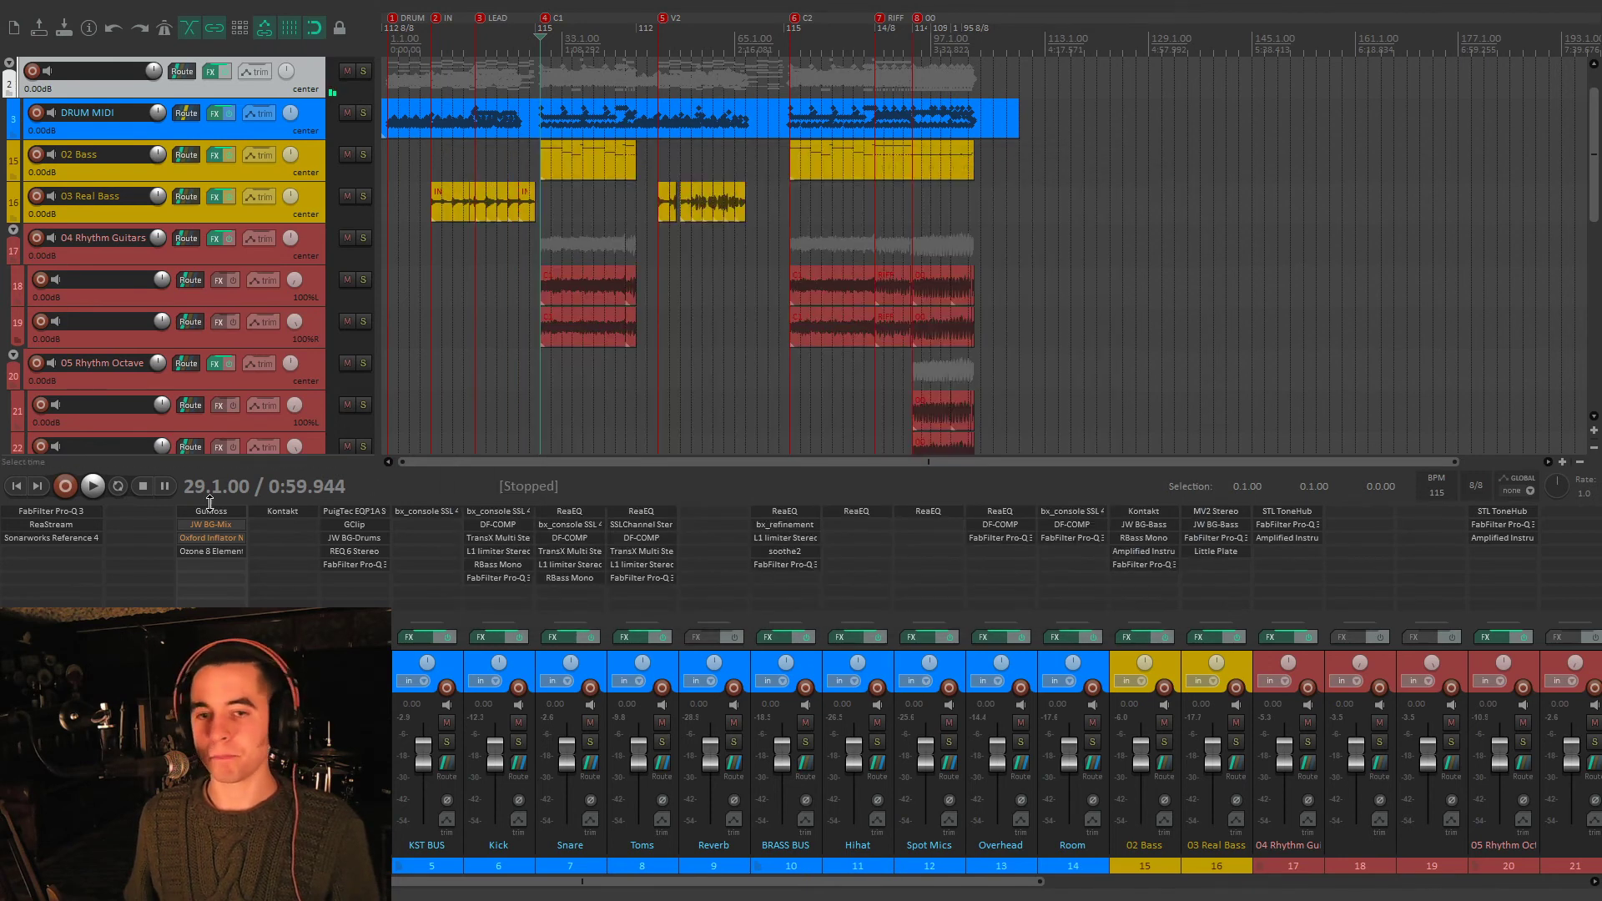
left_click(218, 529)
left_click_drag(524, 171, 1157, 233)
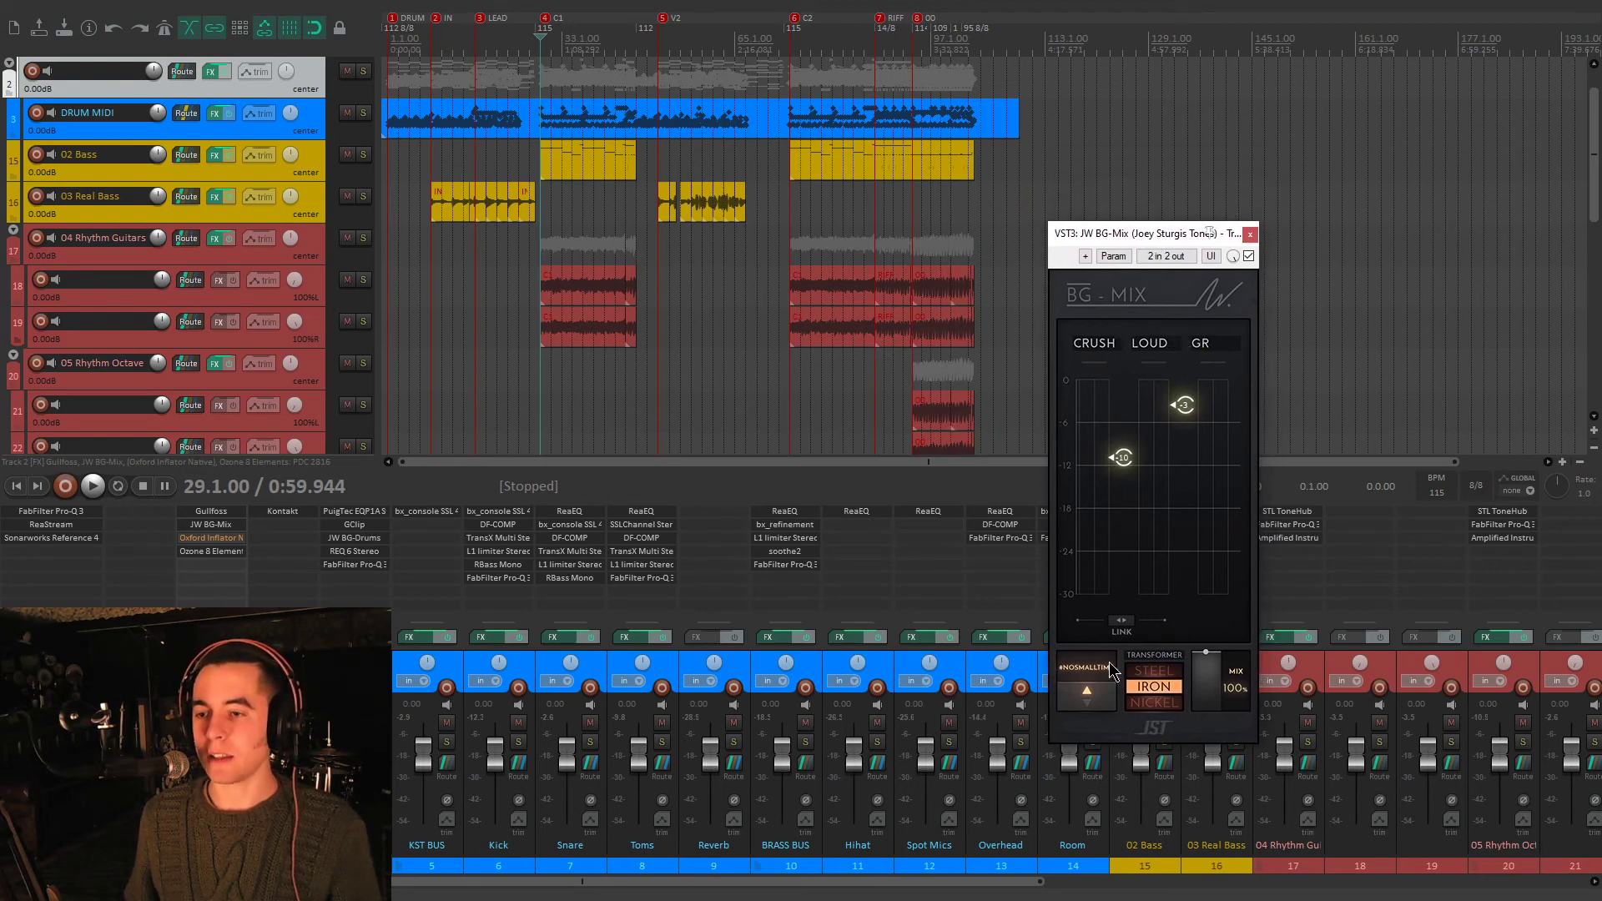
left_click(601, 240)
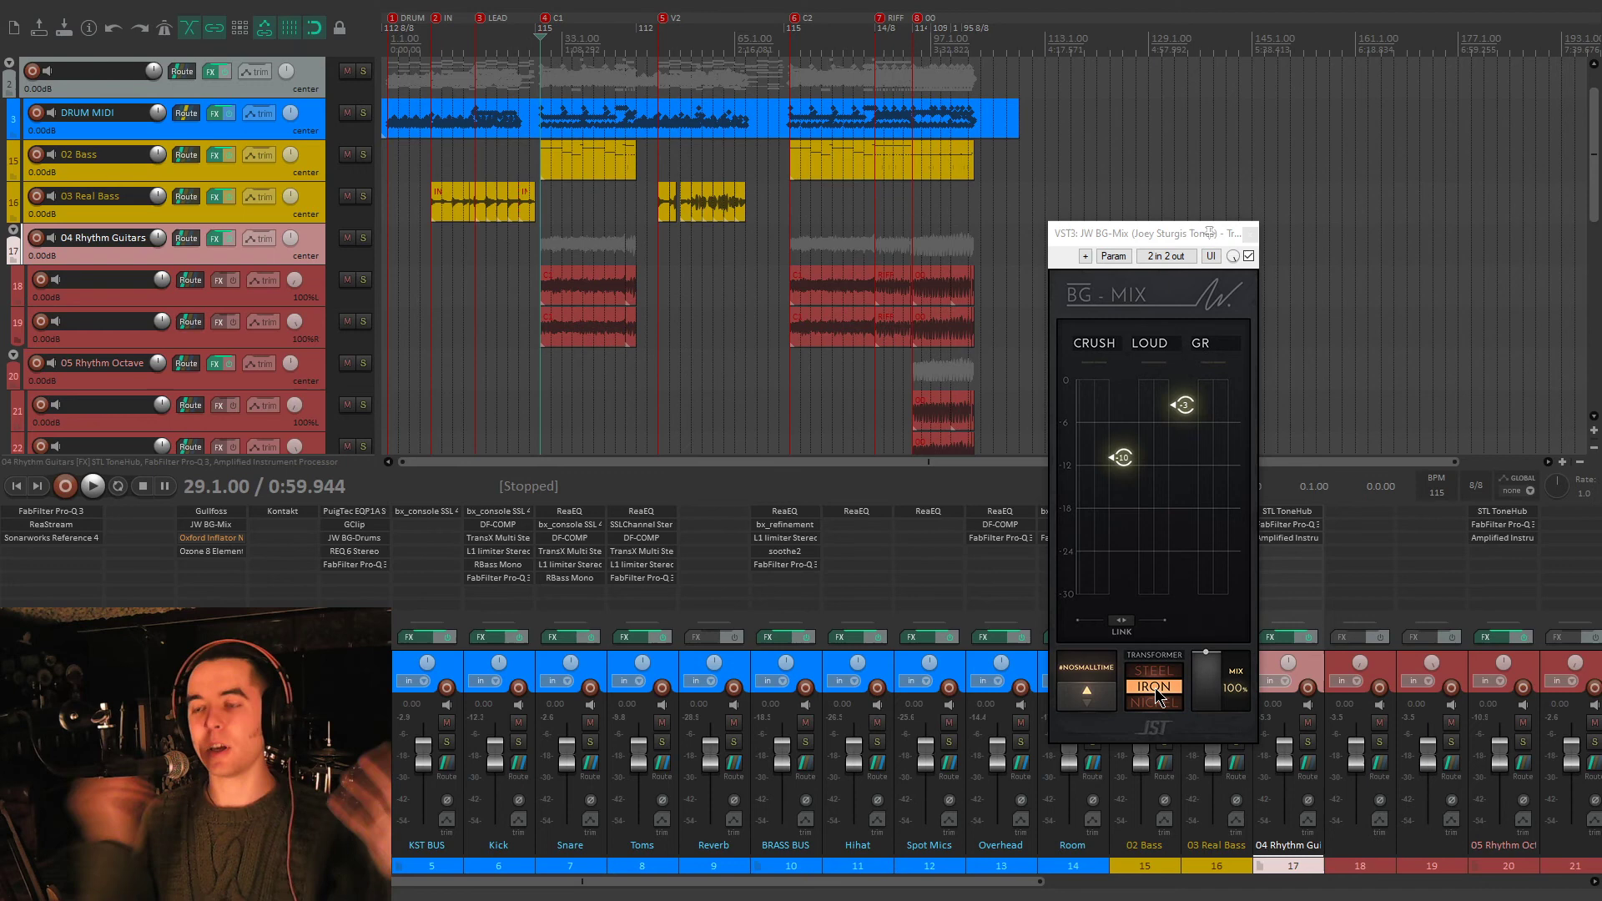
mouse_move(1124, 468)
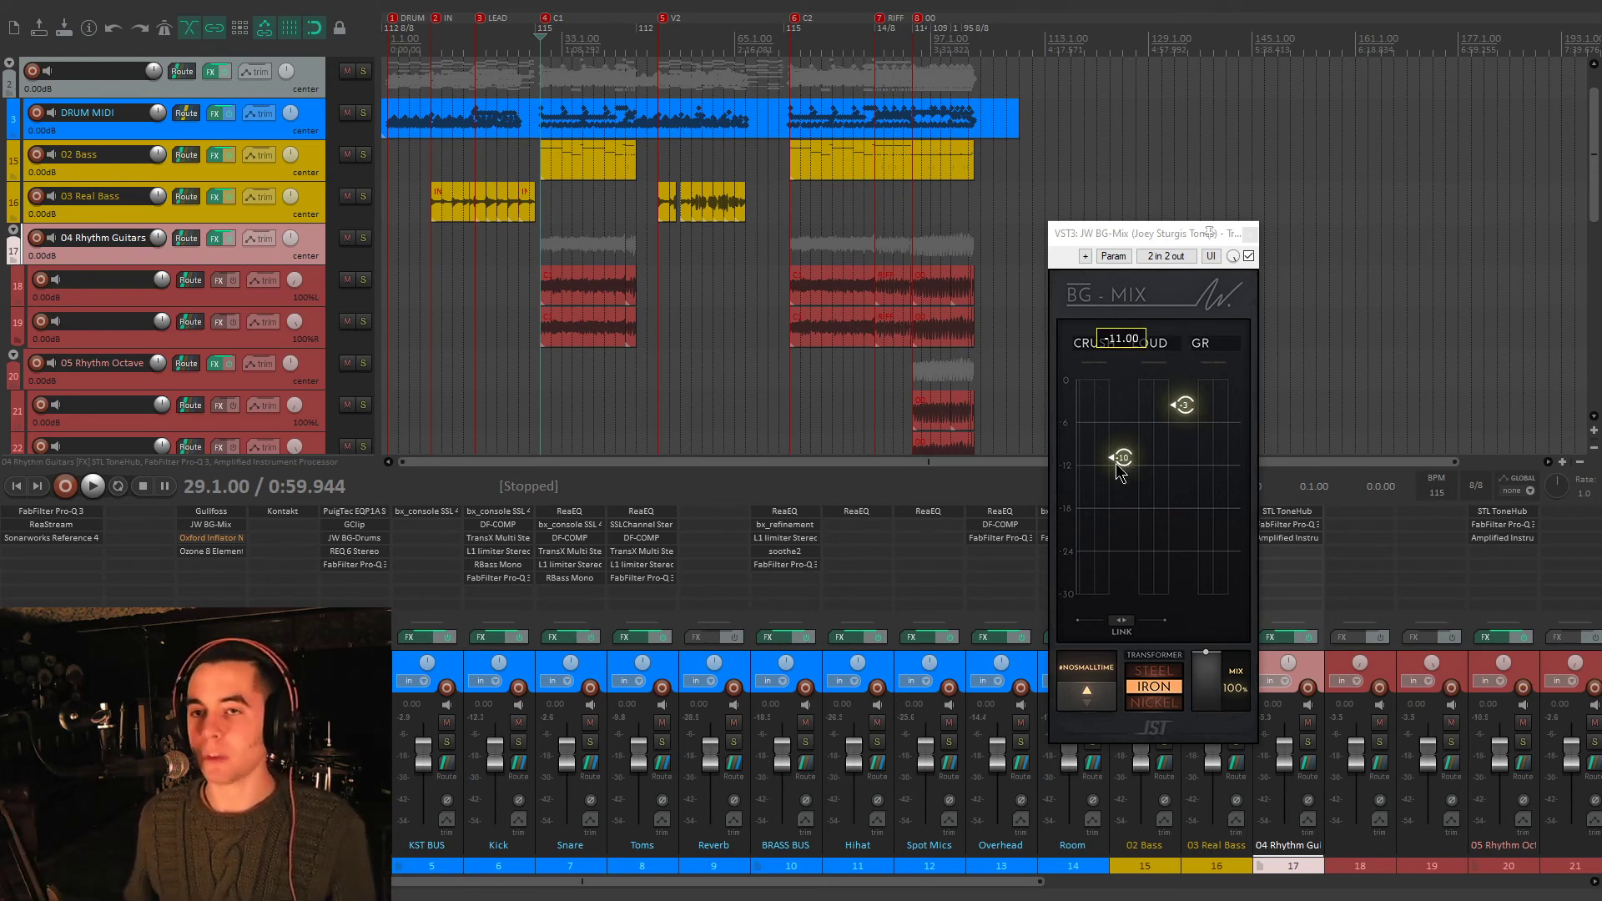
- Play the mix from the C1 marker, compare JW BG-Mix bypassed and active twice, stop, and close the plugin with it active
key("space")
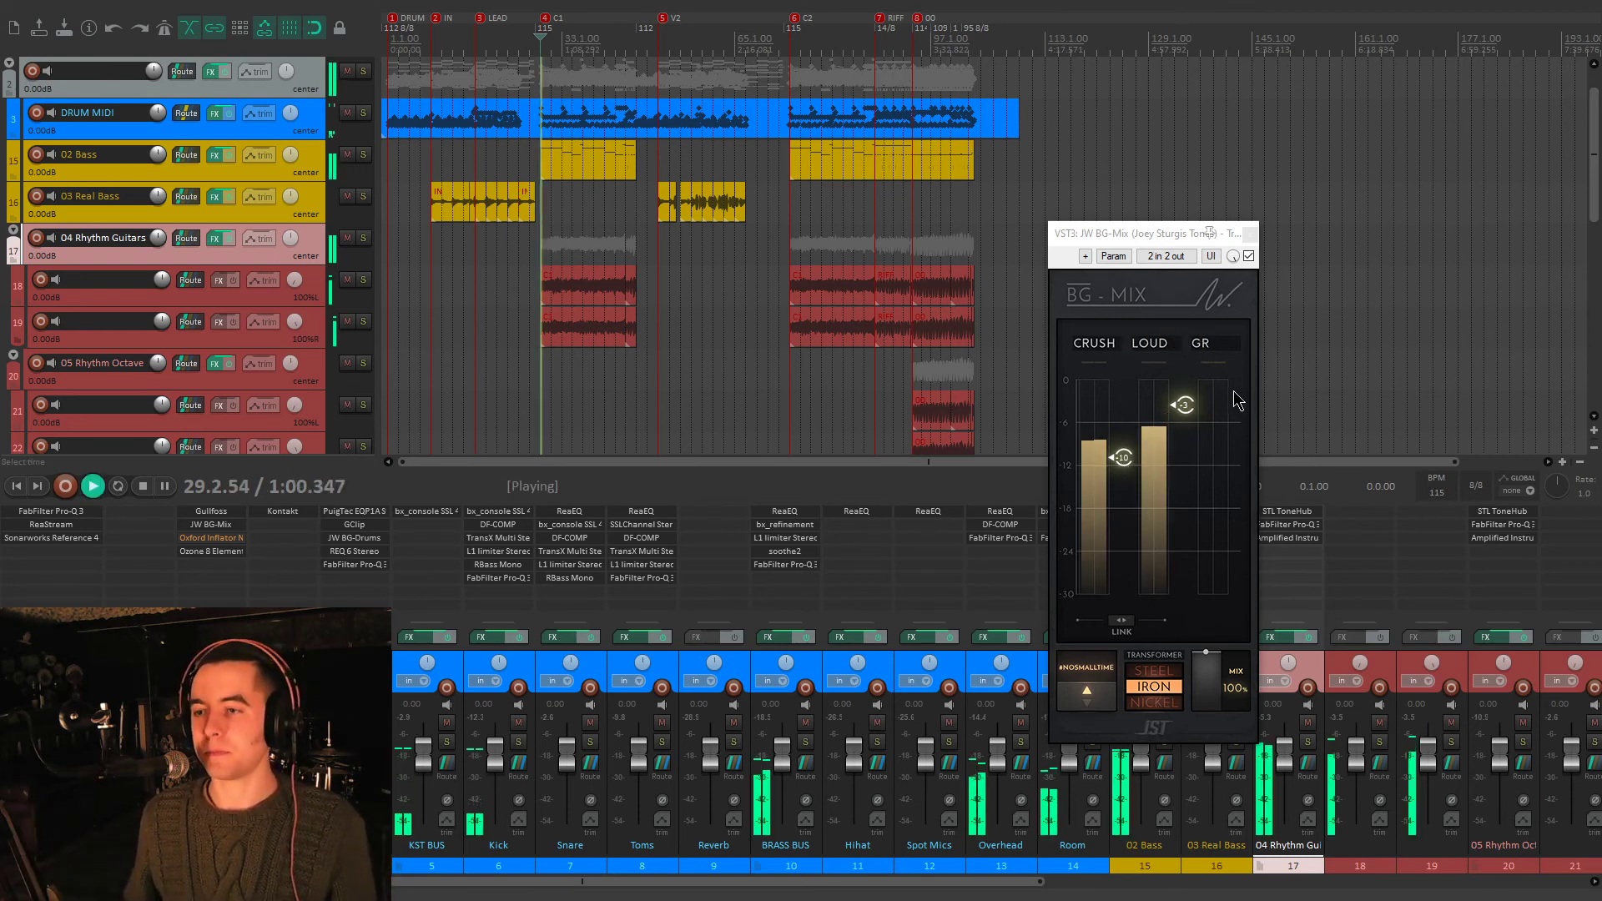
left_click(1248, 256)
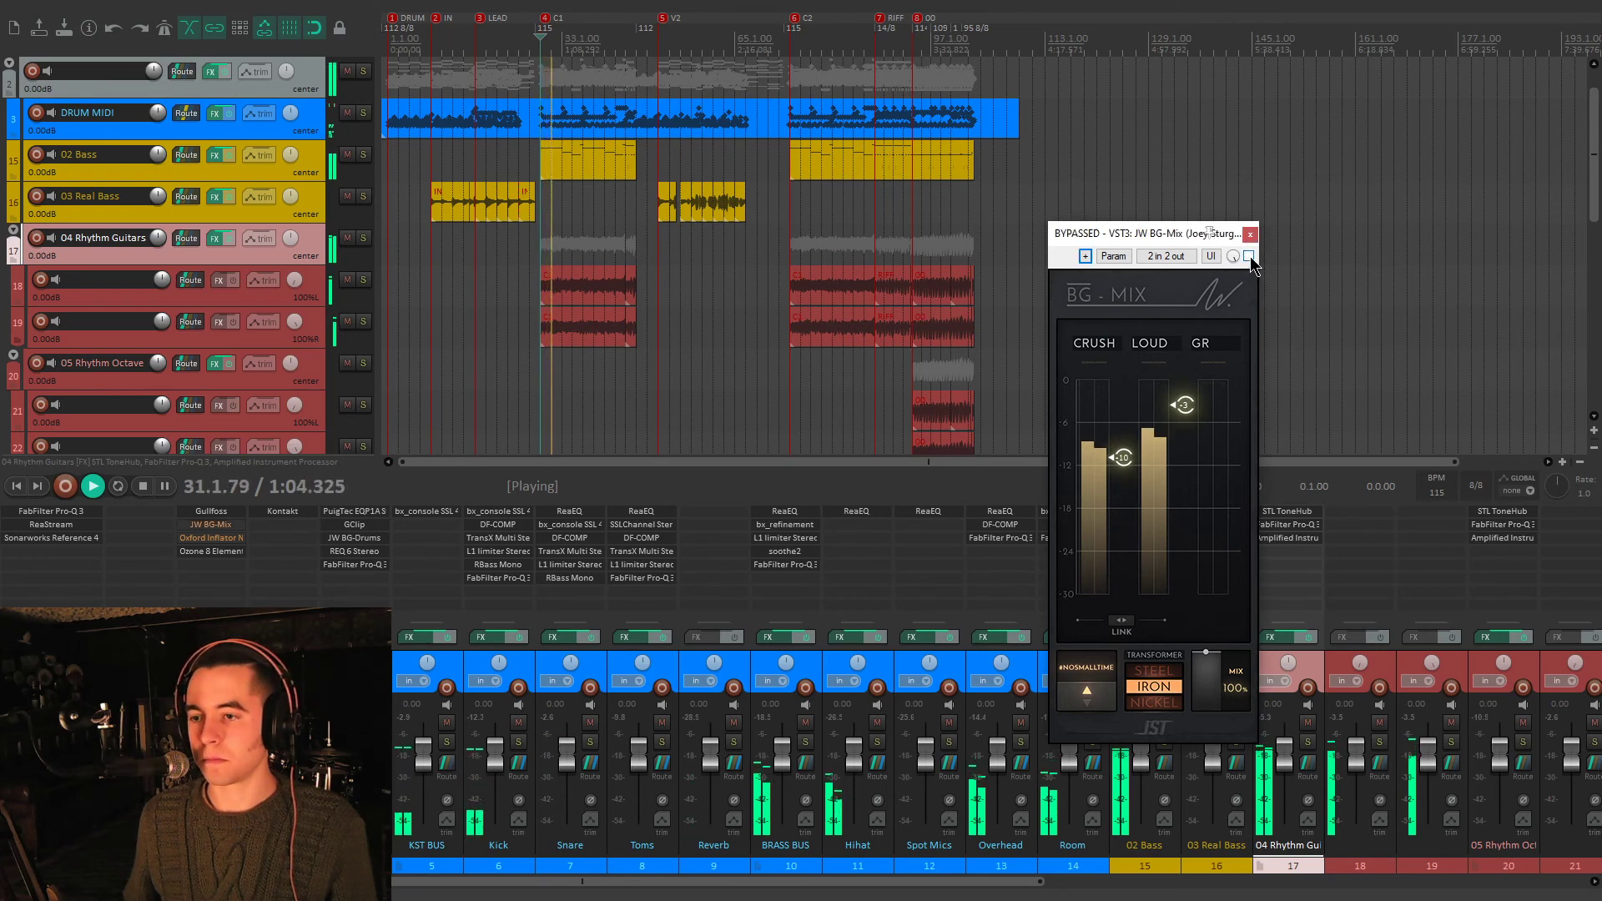
left_click(1248, 256)
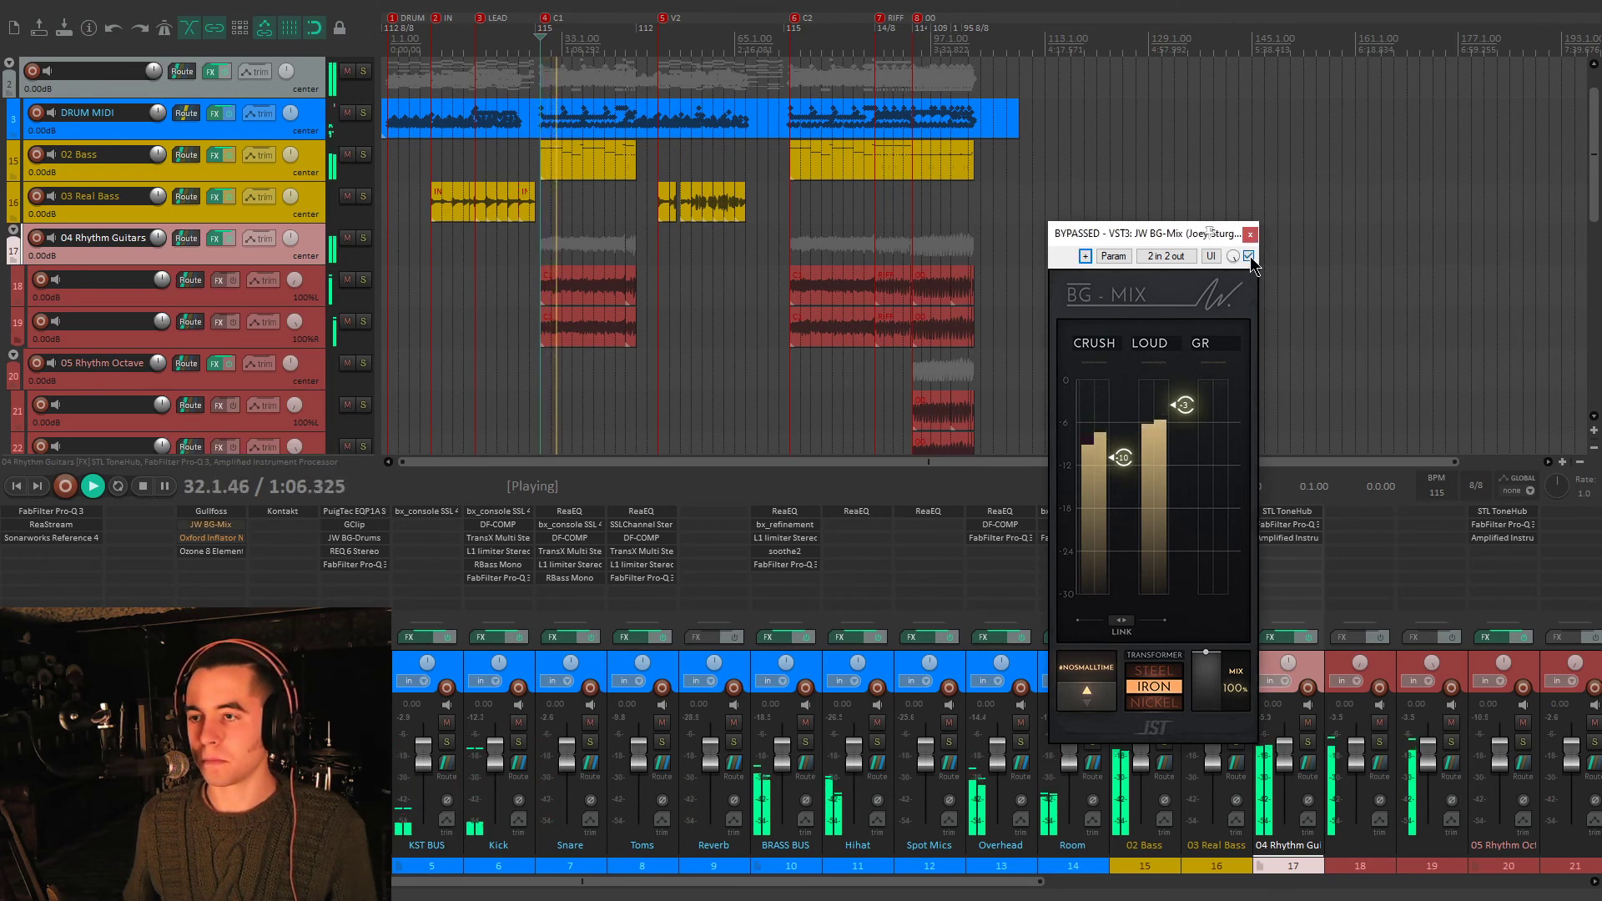
left_click(1248, 256)
left_click(1248, 256)
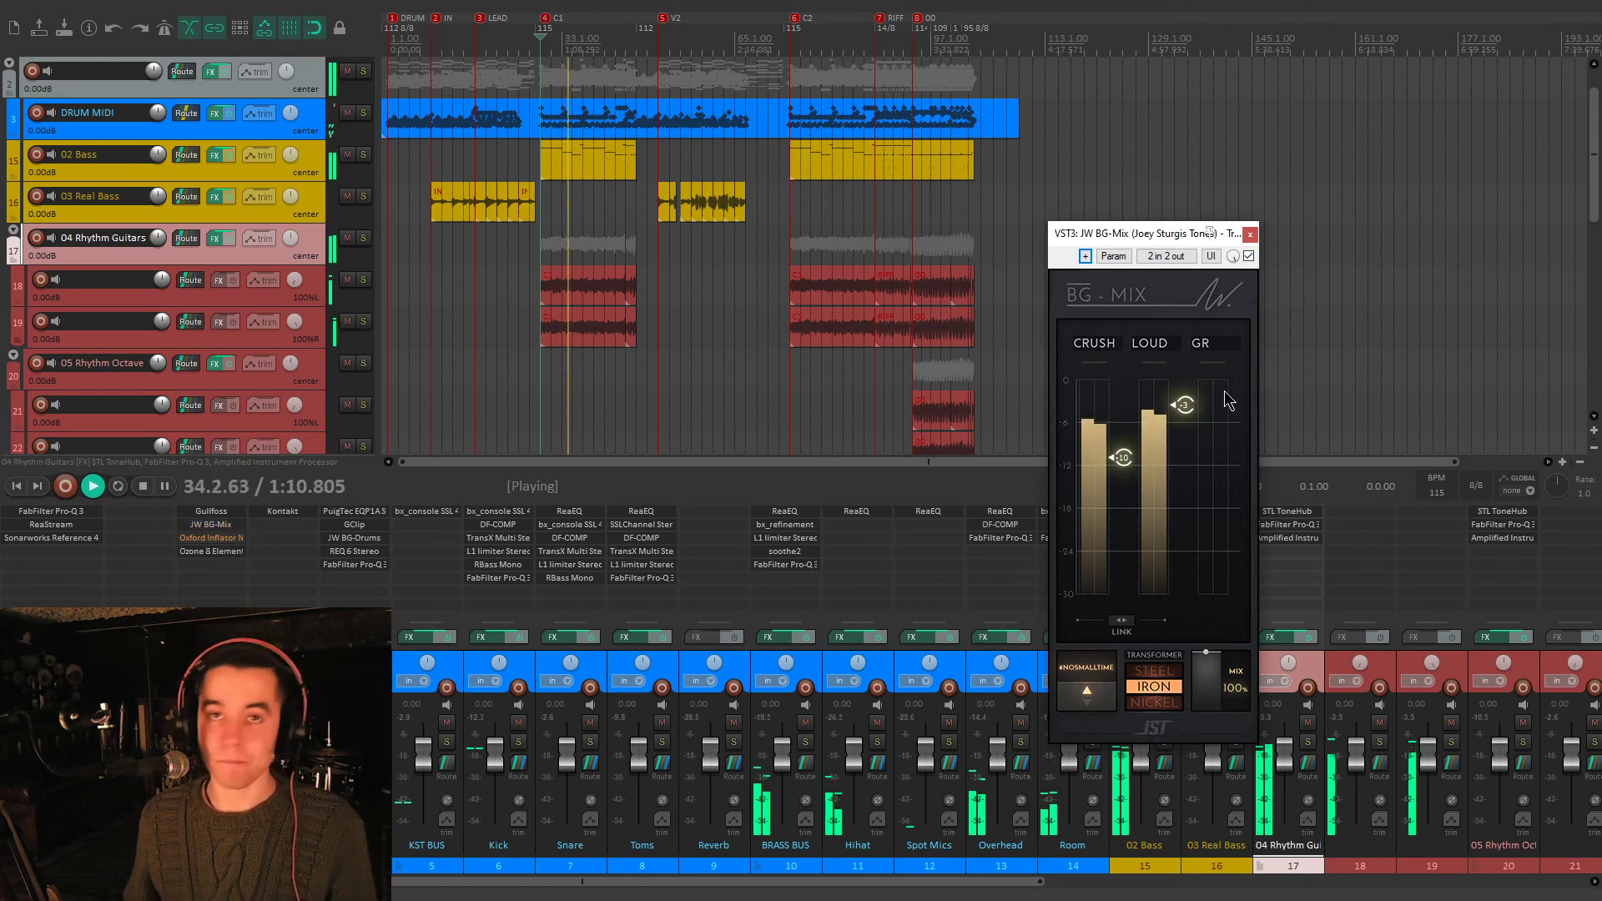
key("space")
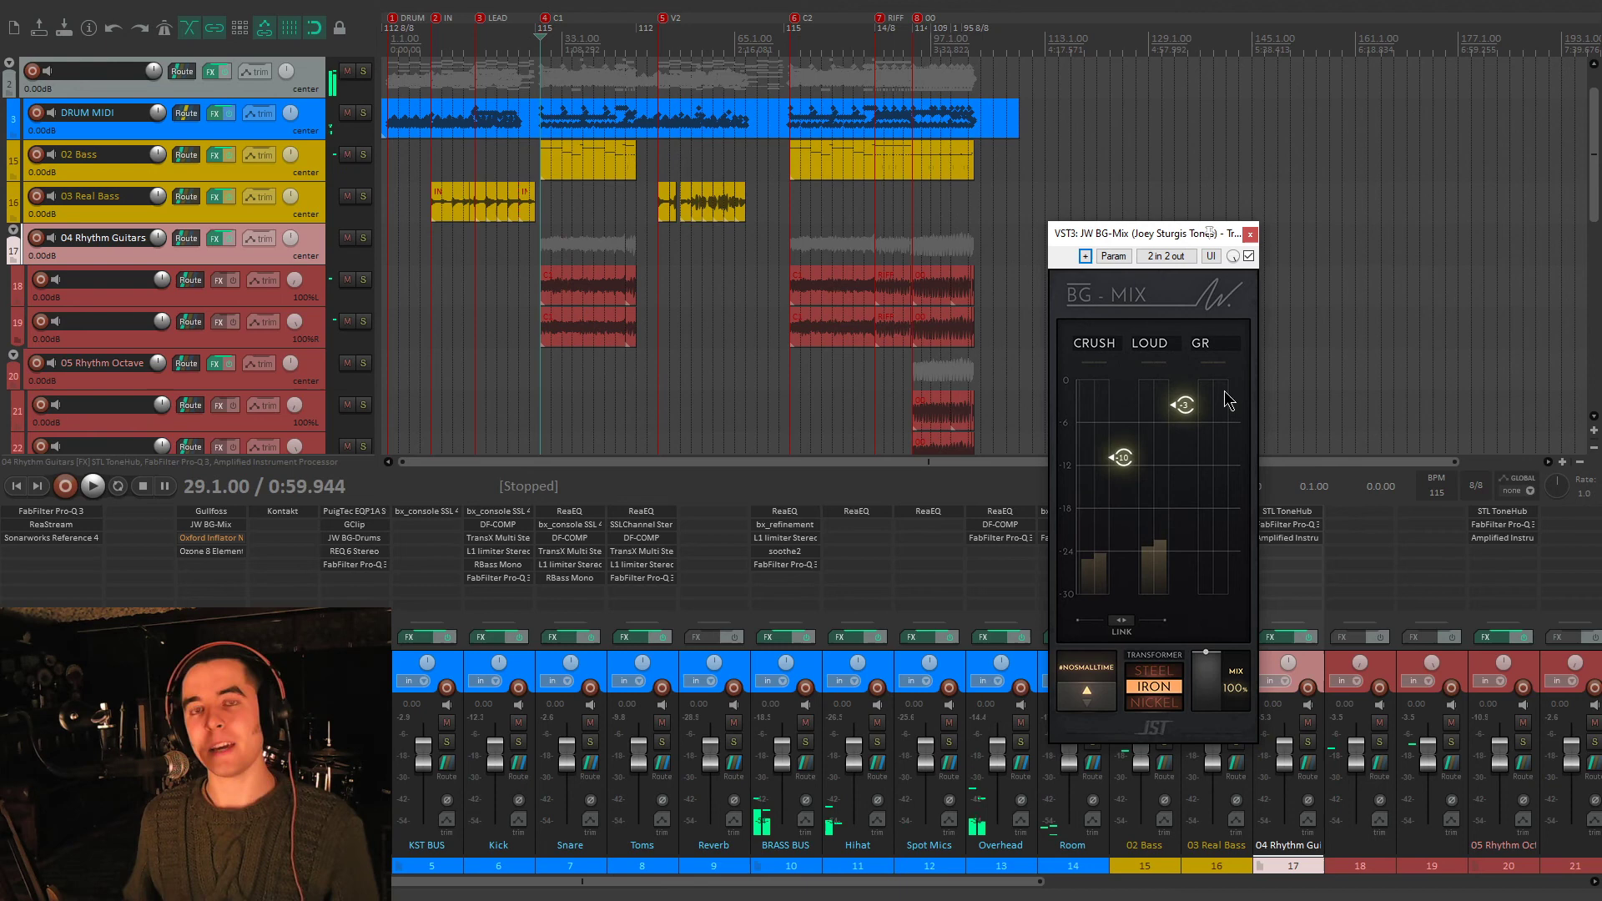
left_click_drag(1141, 239, 1139, 227)
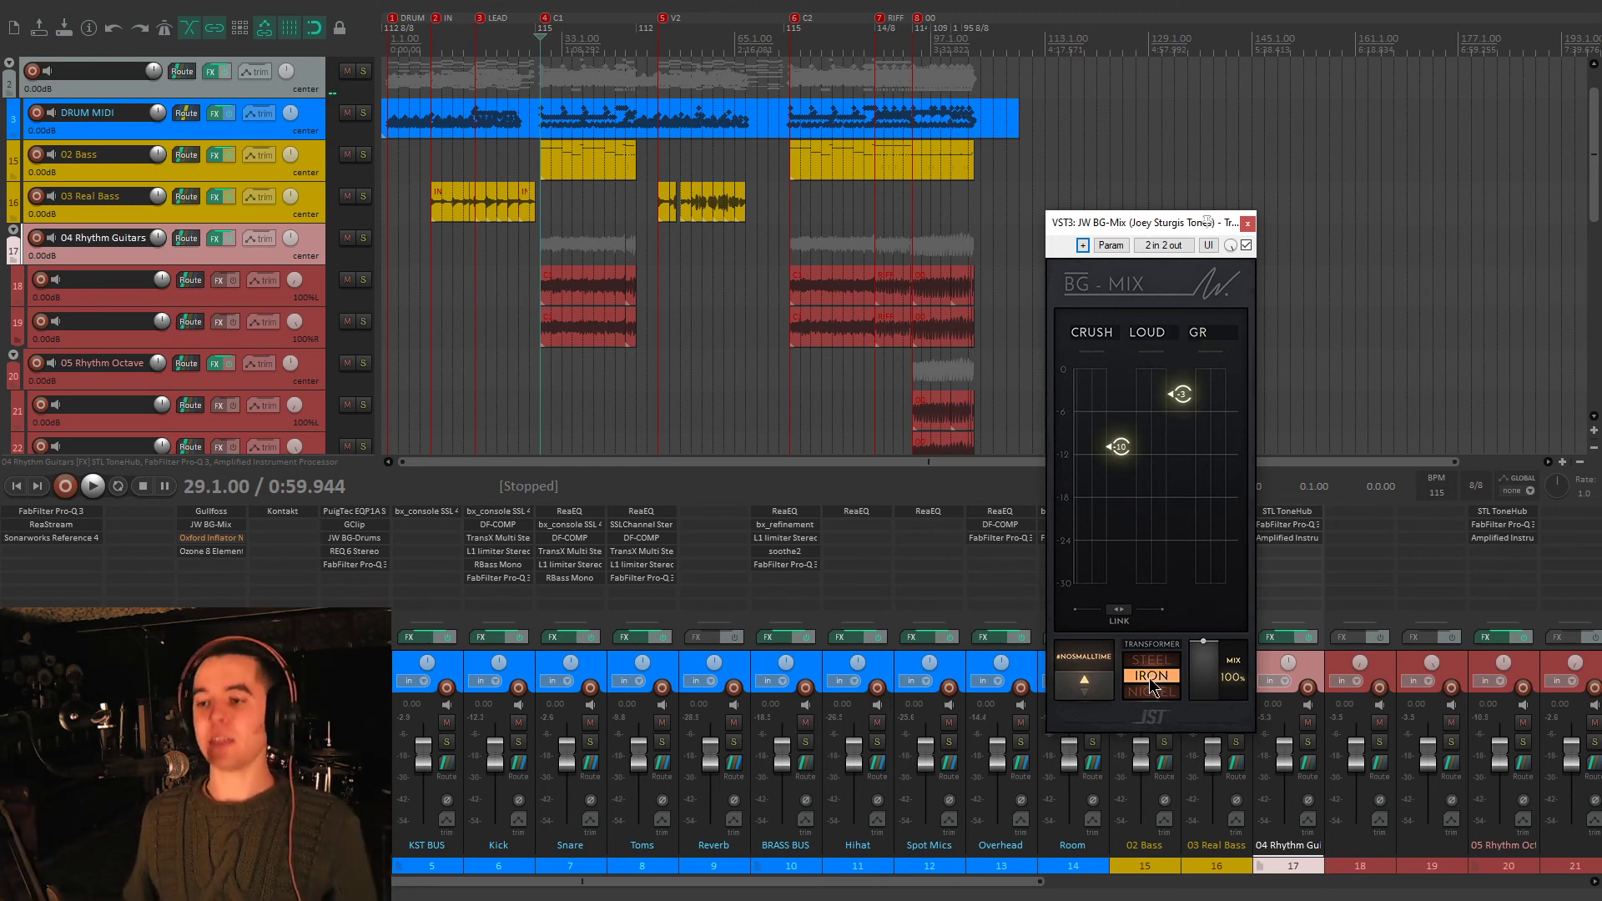
left_click(1247, 223)
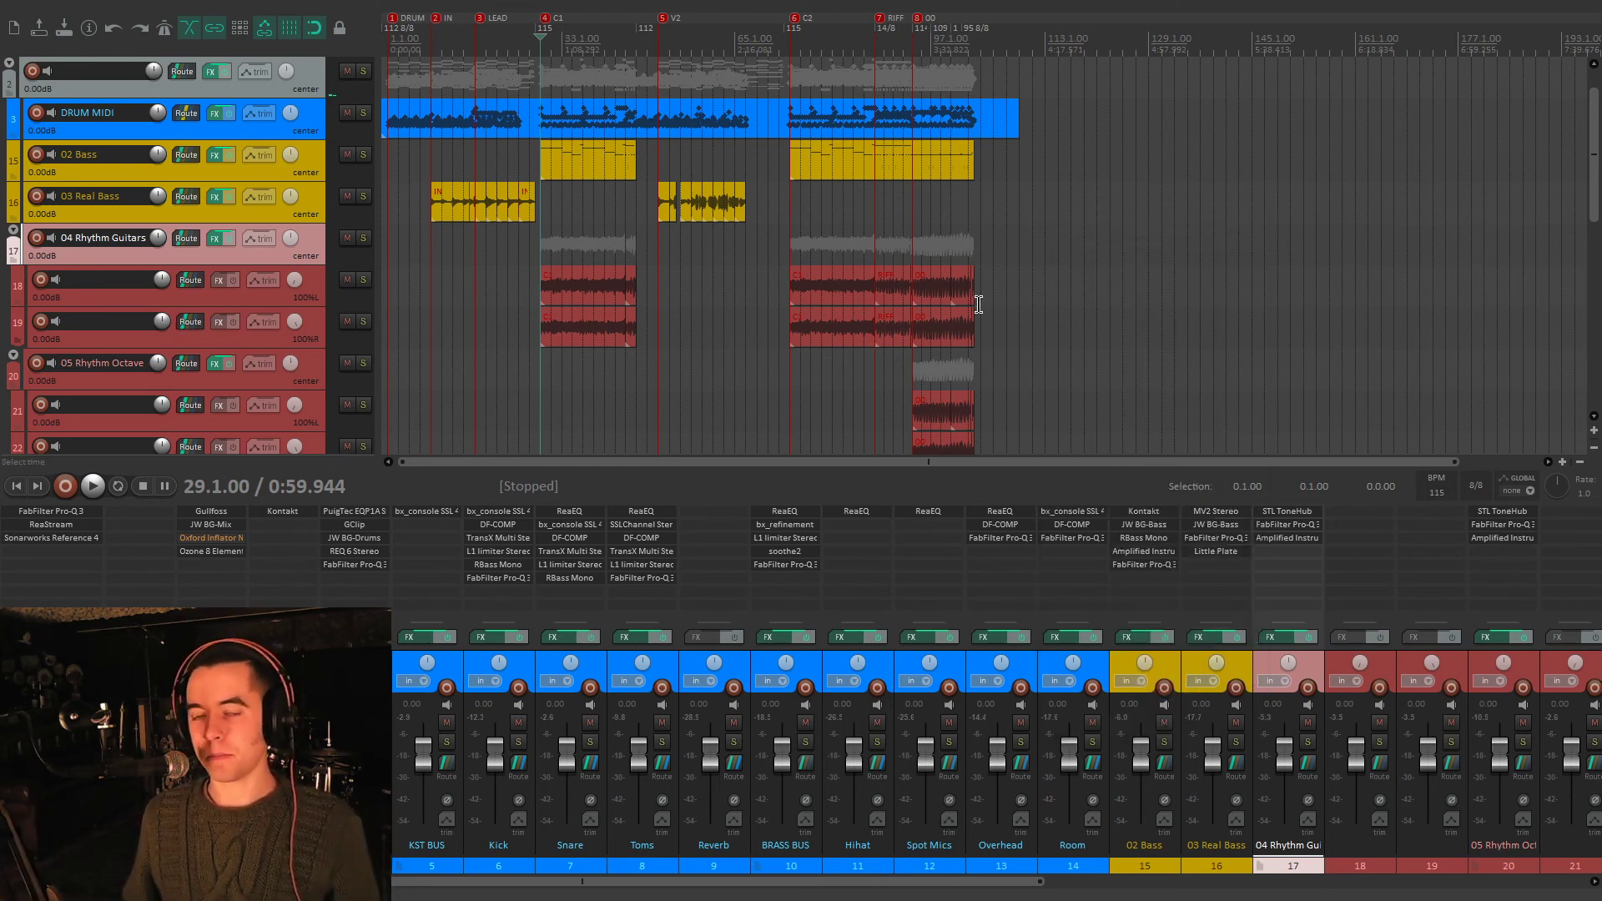
- Open Oxford Inflator on the track 2 folder, briefly revisit JW BG-Mix, and examine the Inflator's Effect and Curve settings
left_click(225, 538)
left_click_drag(650, 177, 1016, 187)
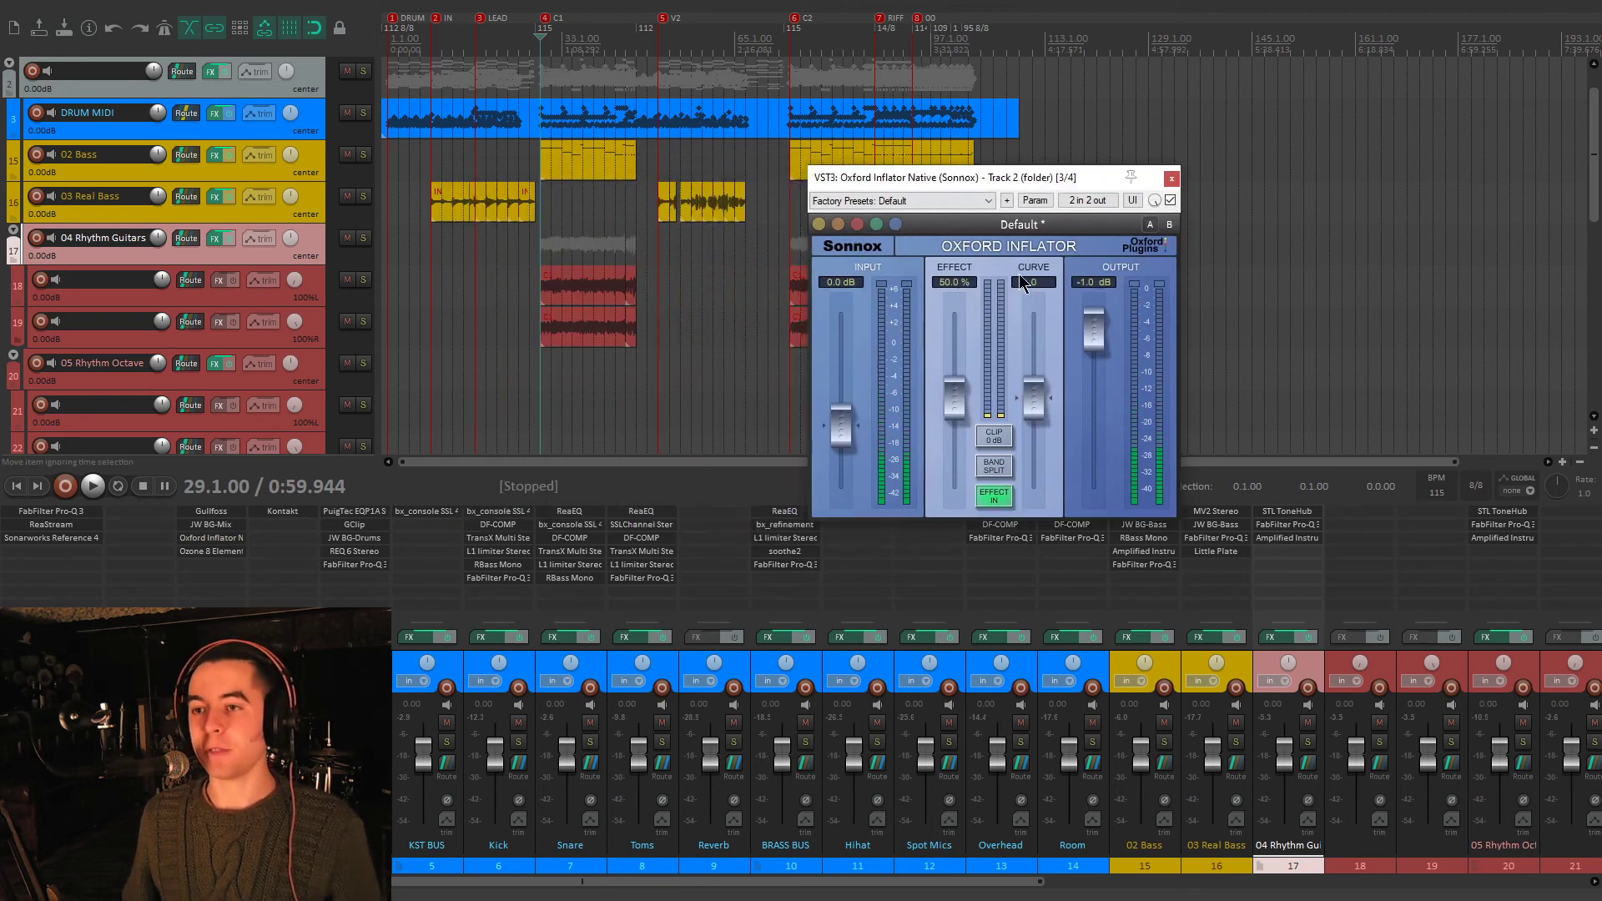
left_click(228, 526)
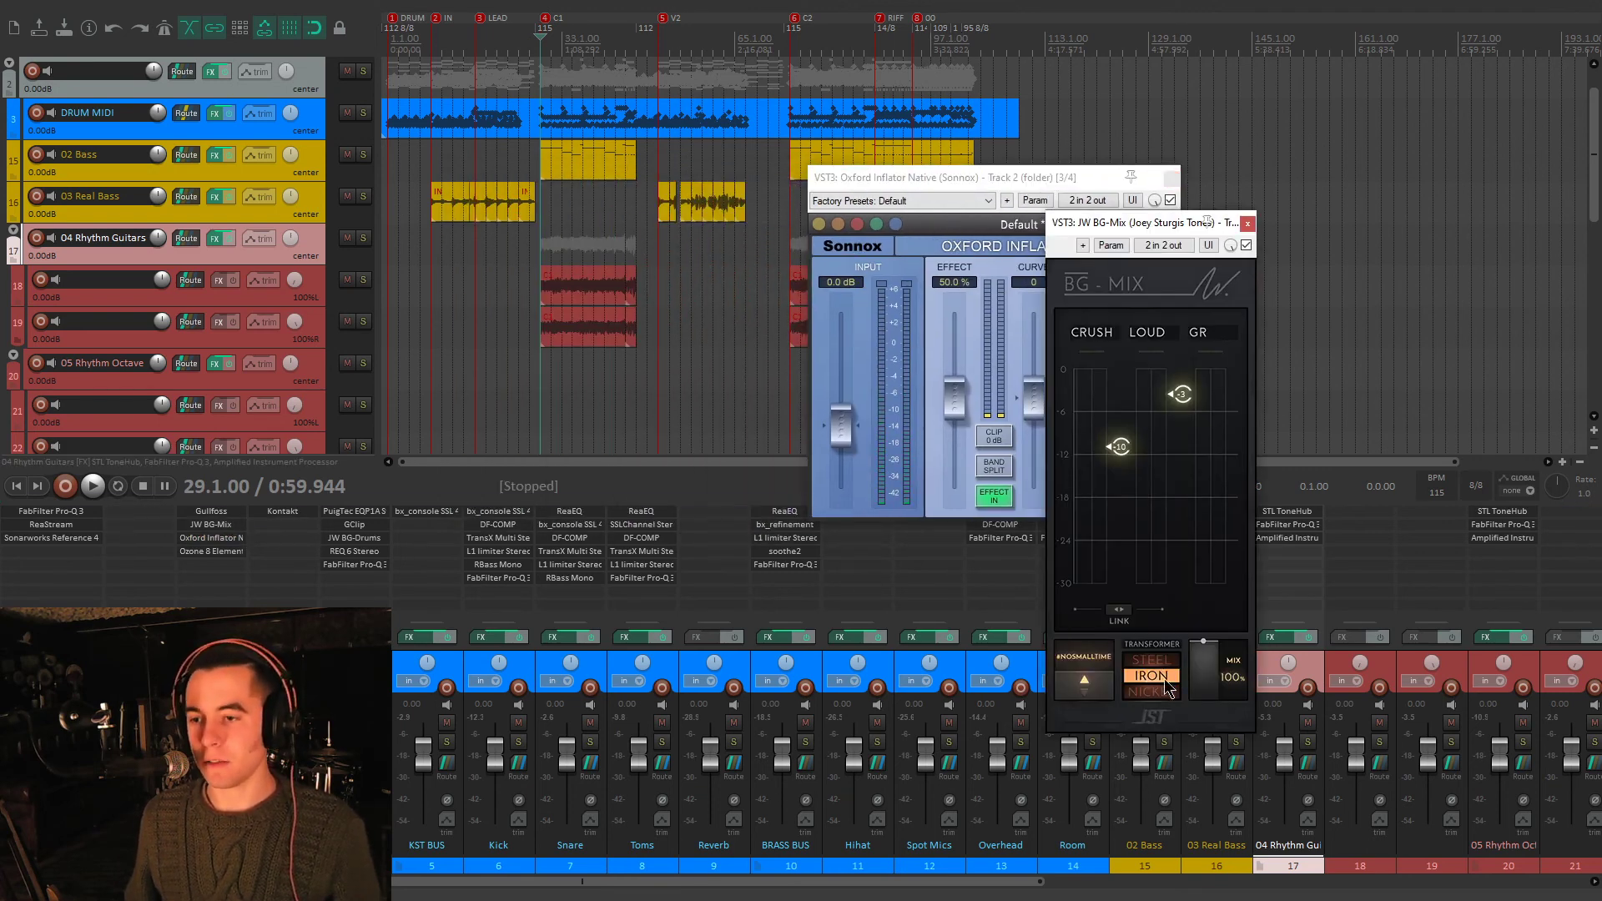
left_click(1247, 223)
left_click_drag(963, 407, 966, 394)
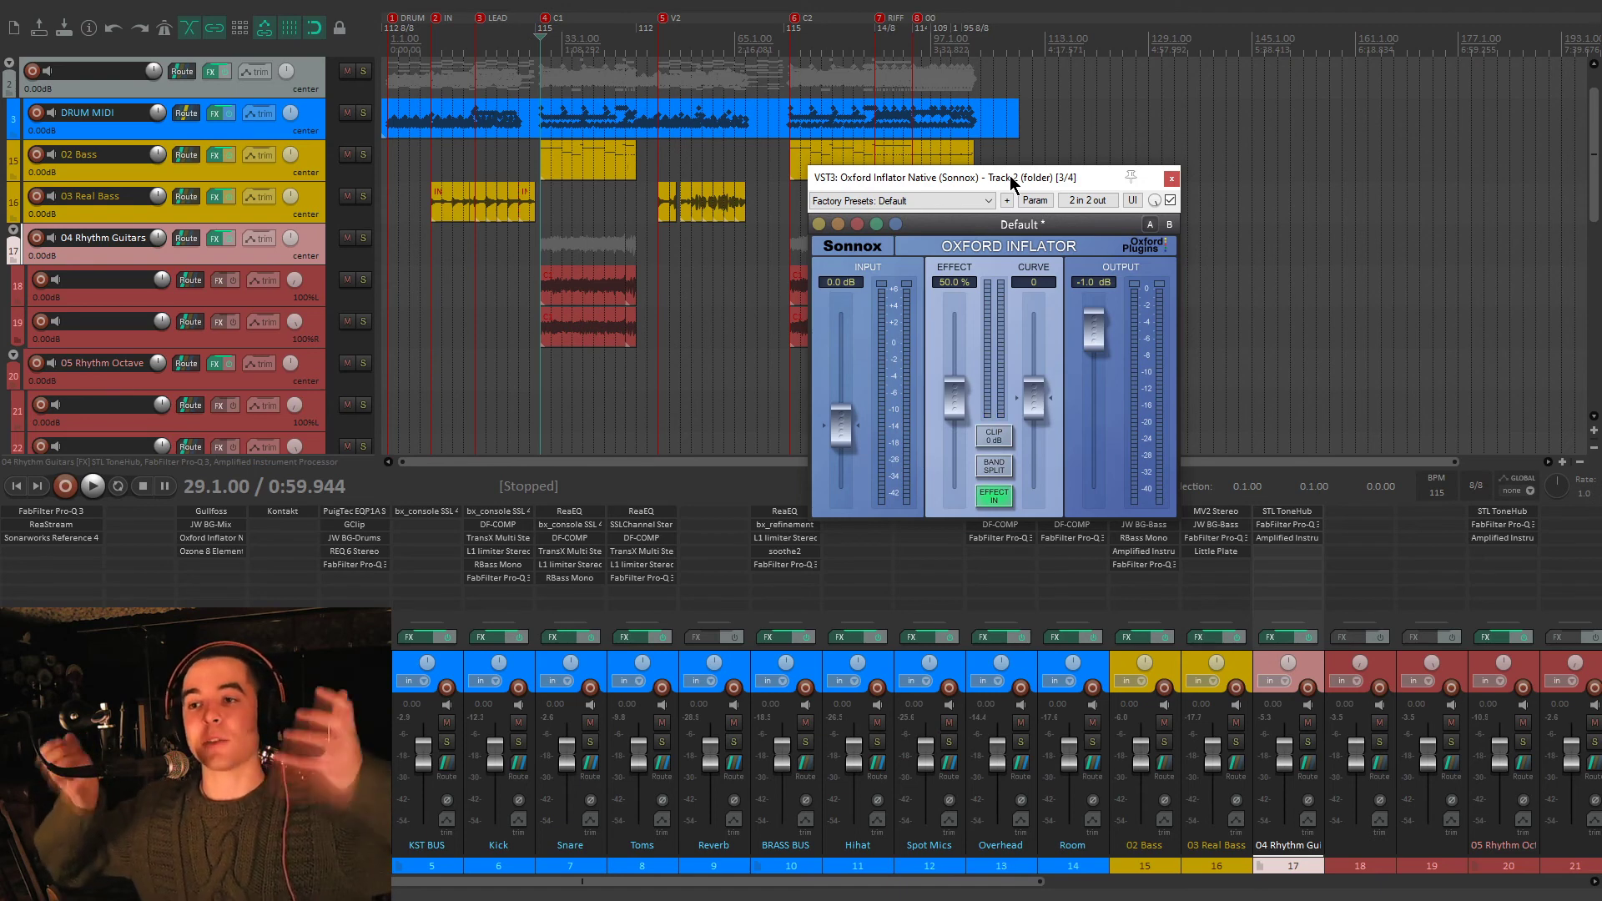
- Play the mix from the C1 marker, compare Oxford Inflator bypassed and active several times, and stop with it active
left_click(1171, 200)
key("space")
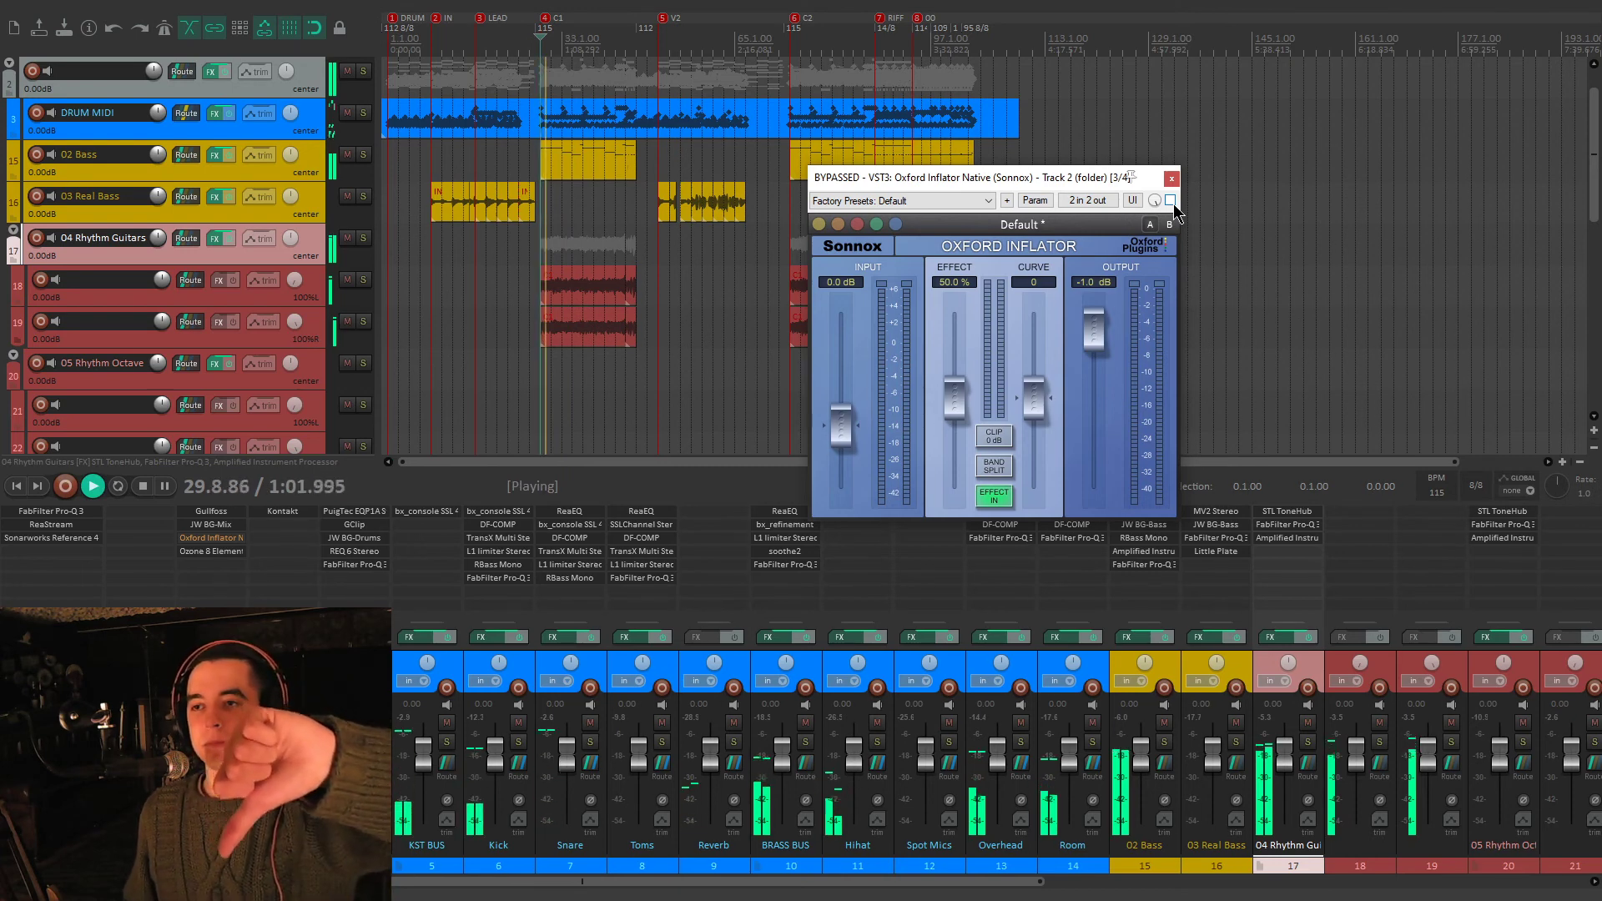
left_click(1171, 202)
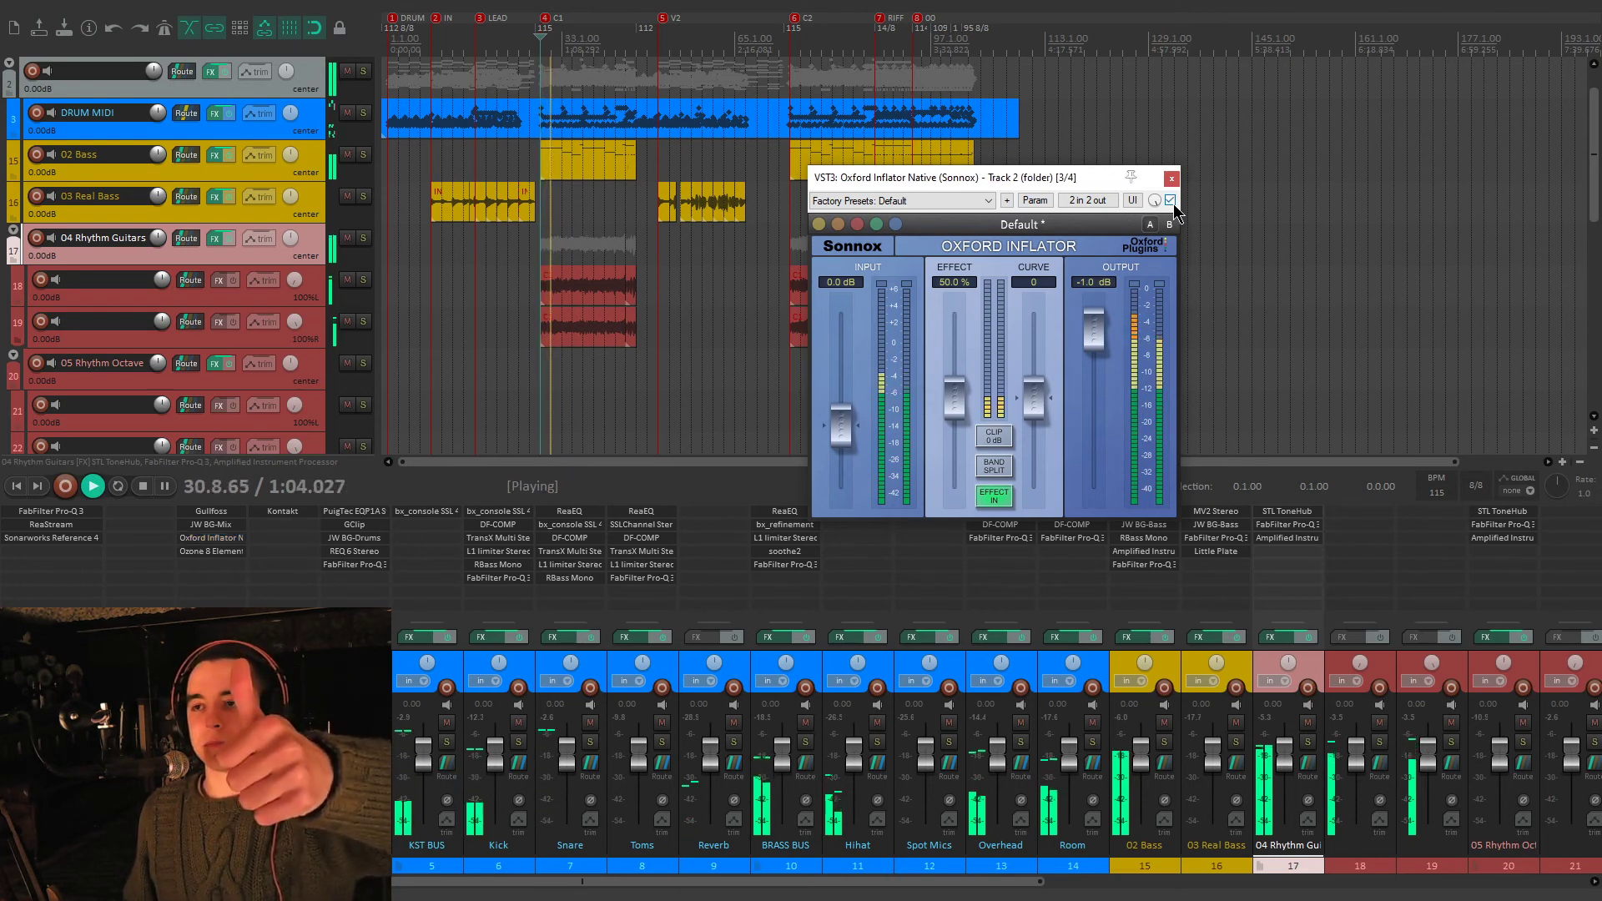
left_click(1172, 202)
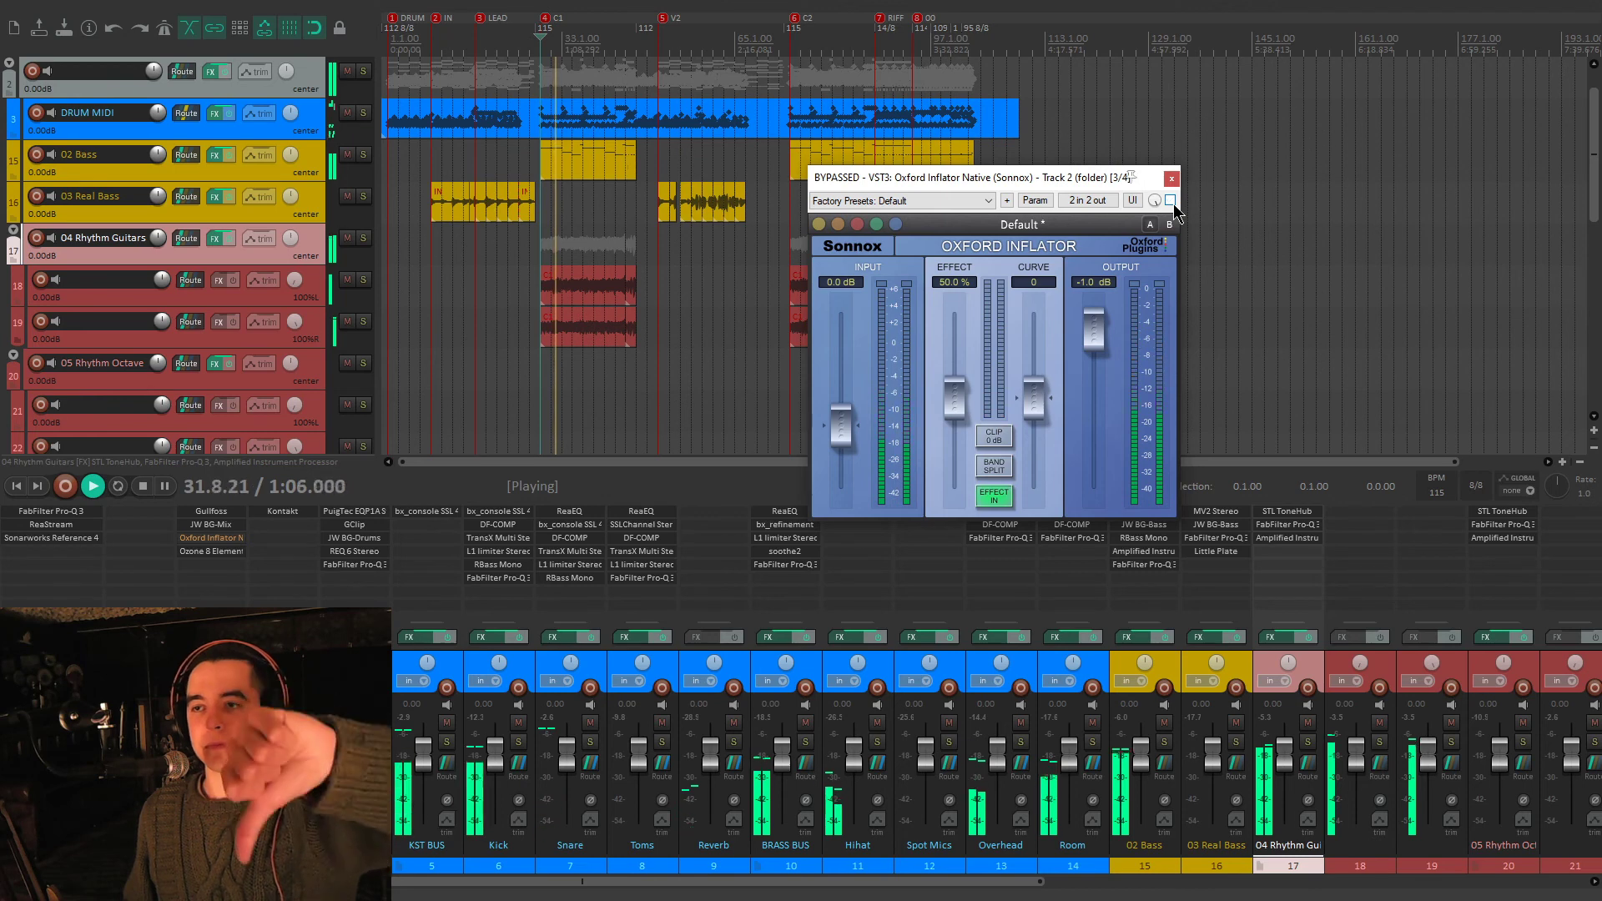
left_click(1172, 202)
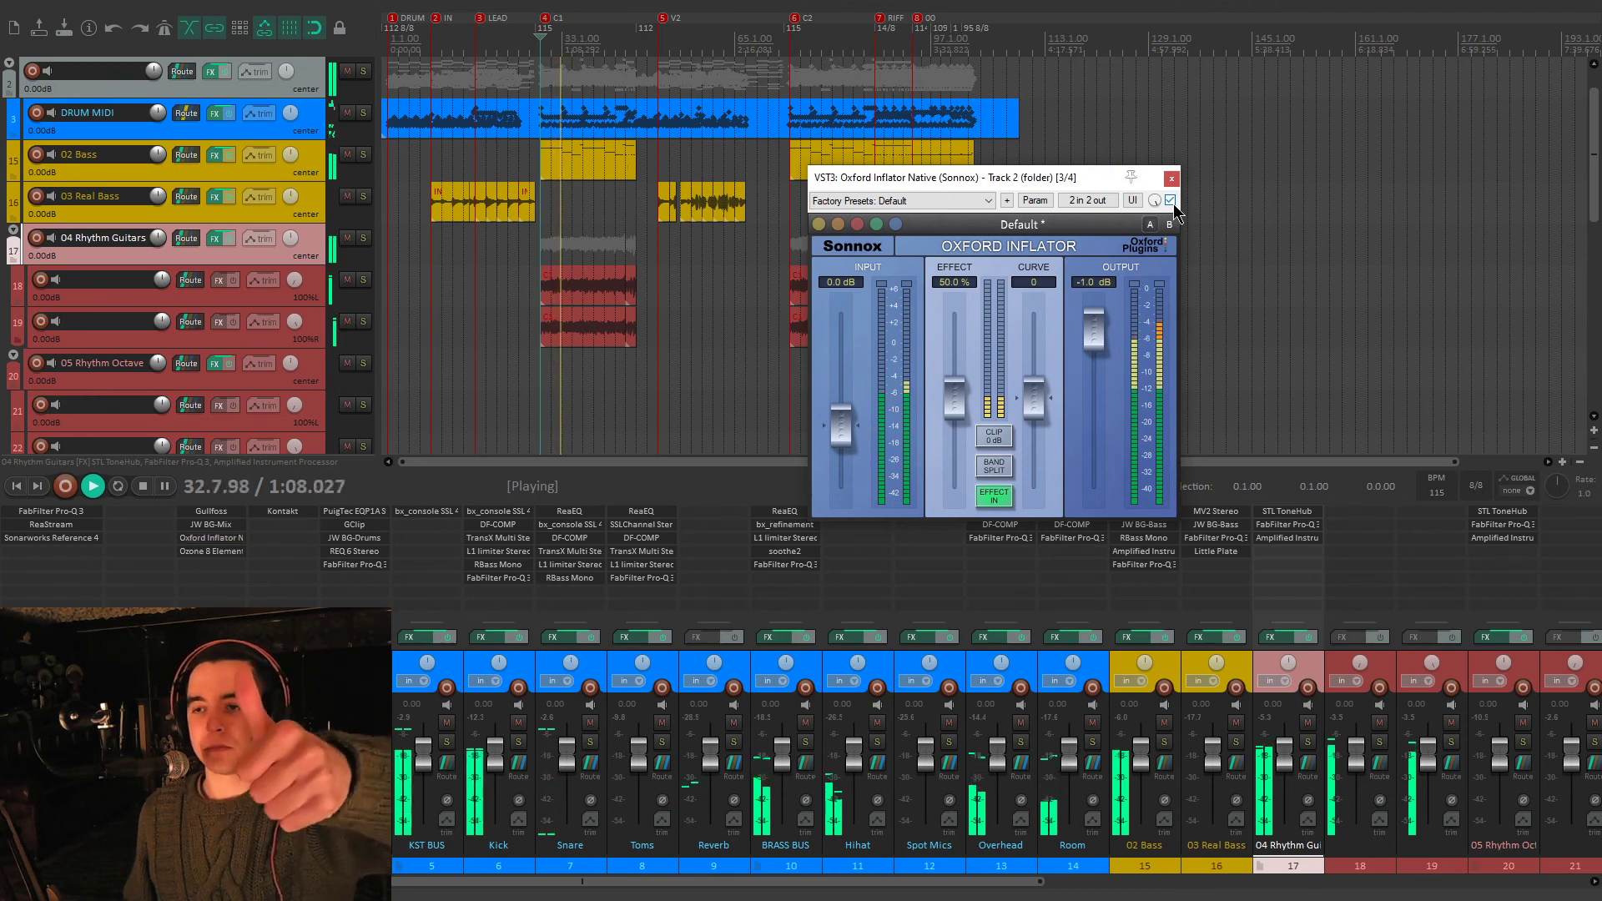
left_click(1171, 201)
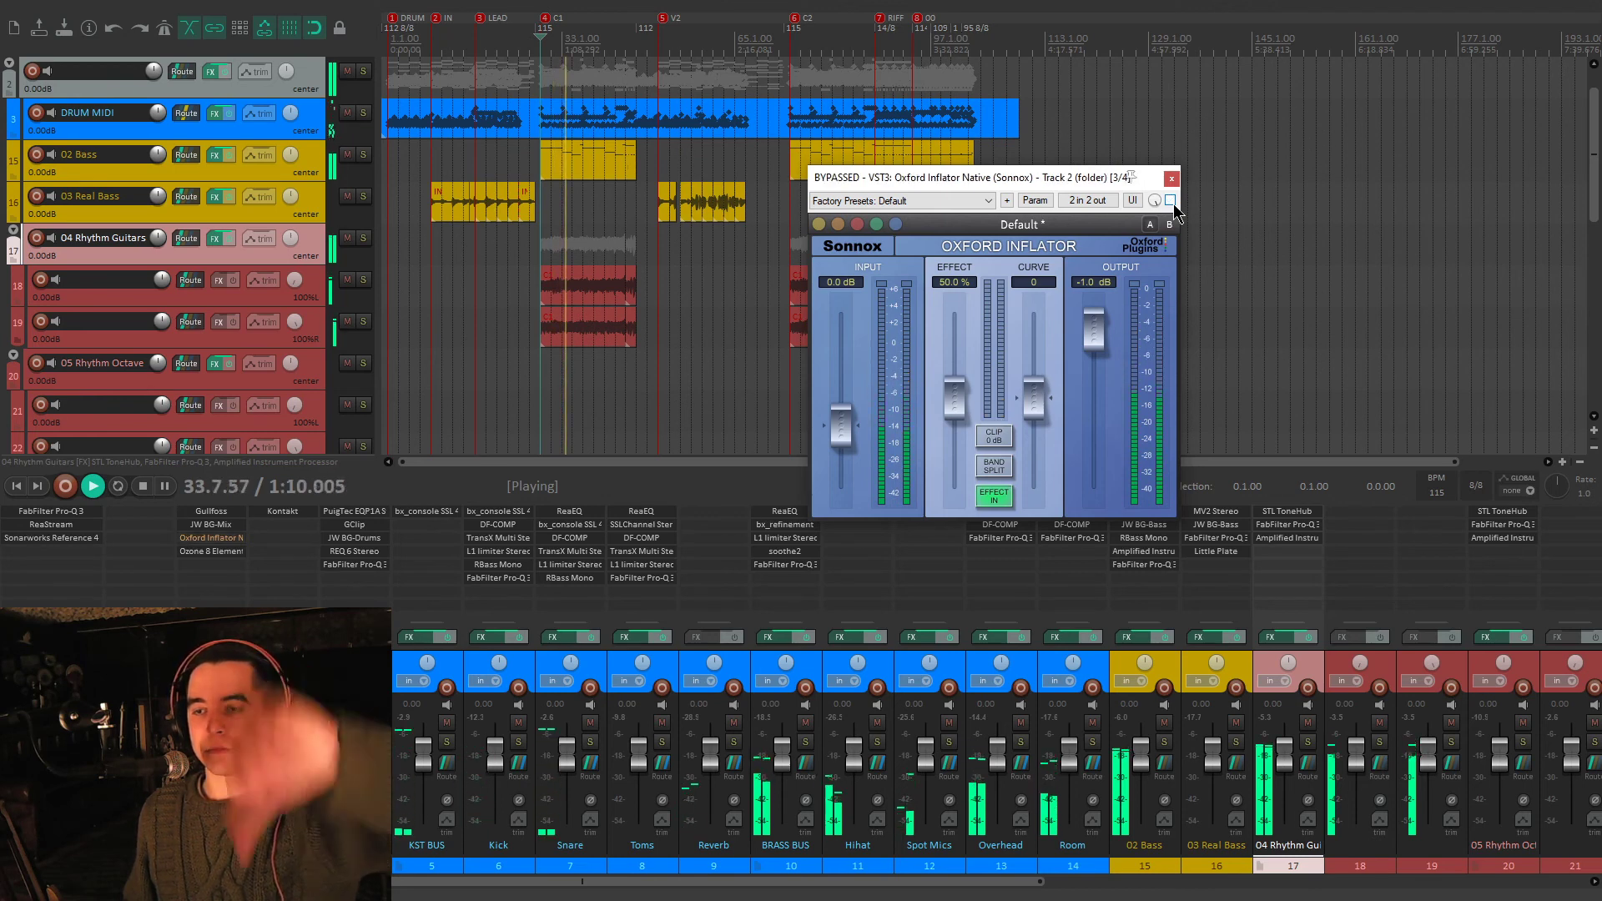
left_click(1172, 201)
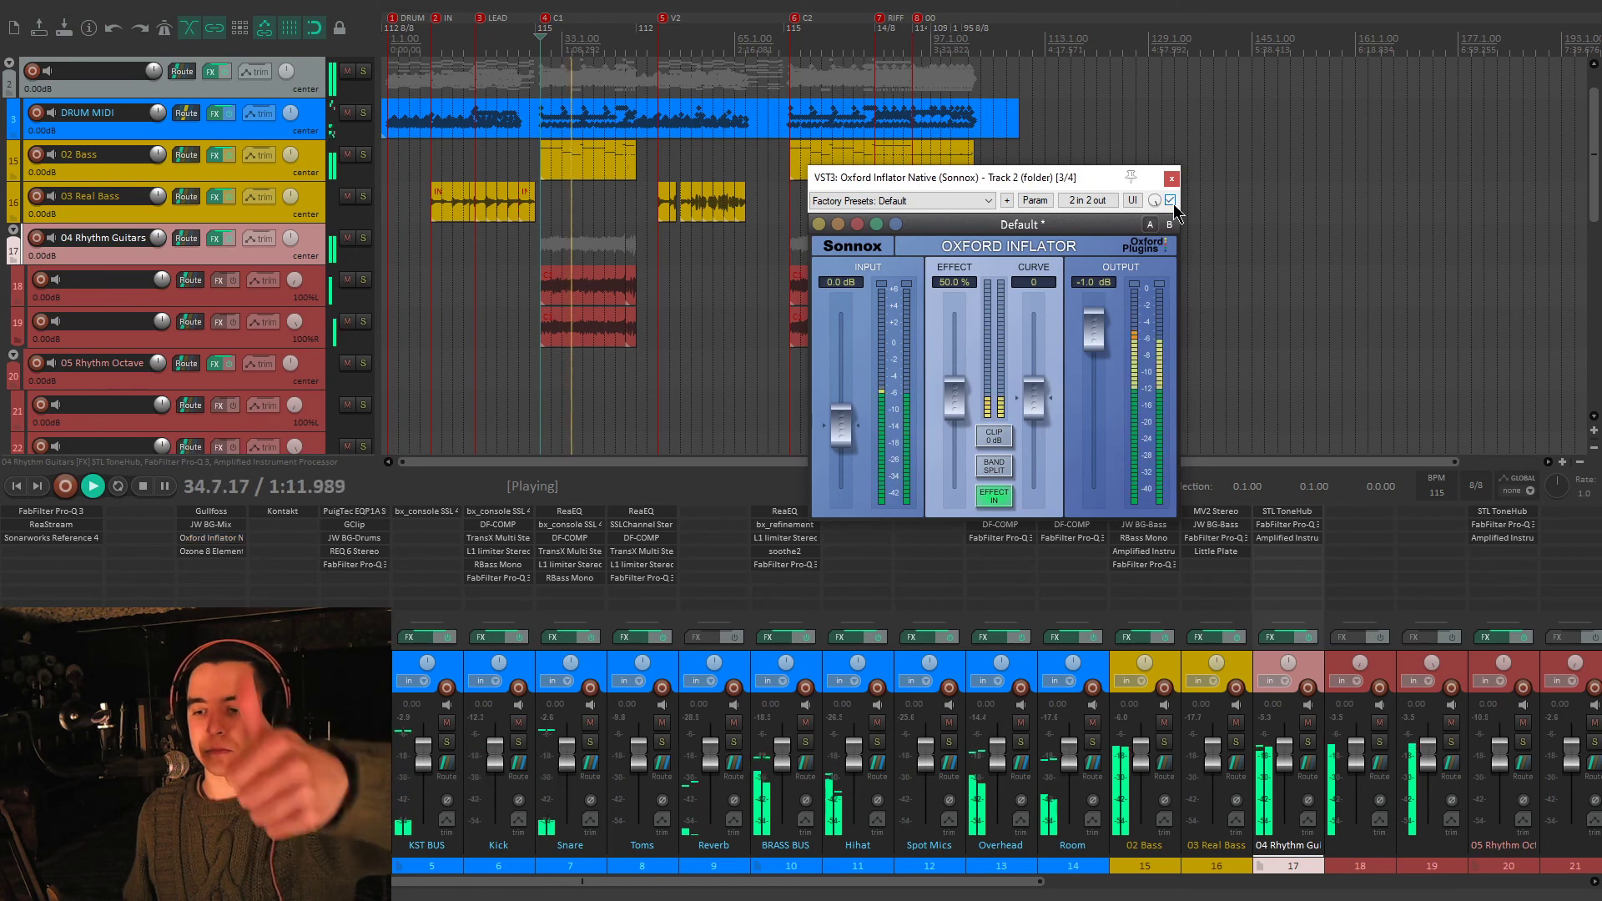
key("space")
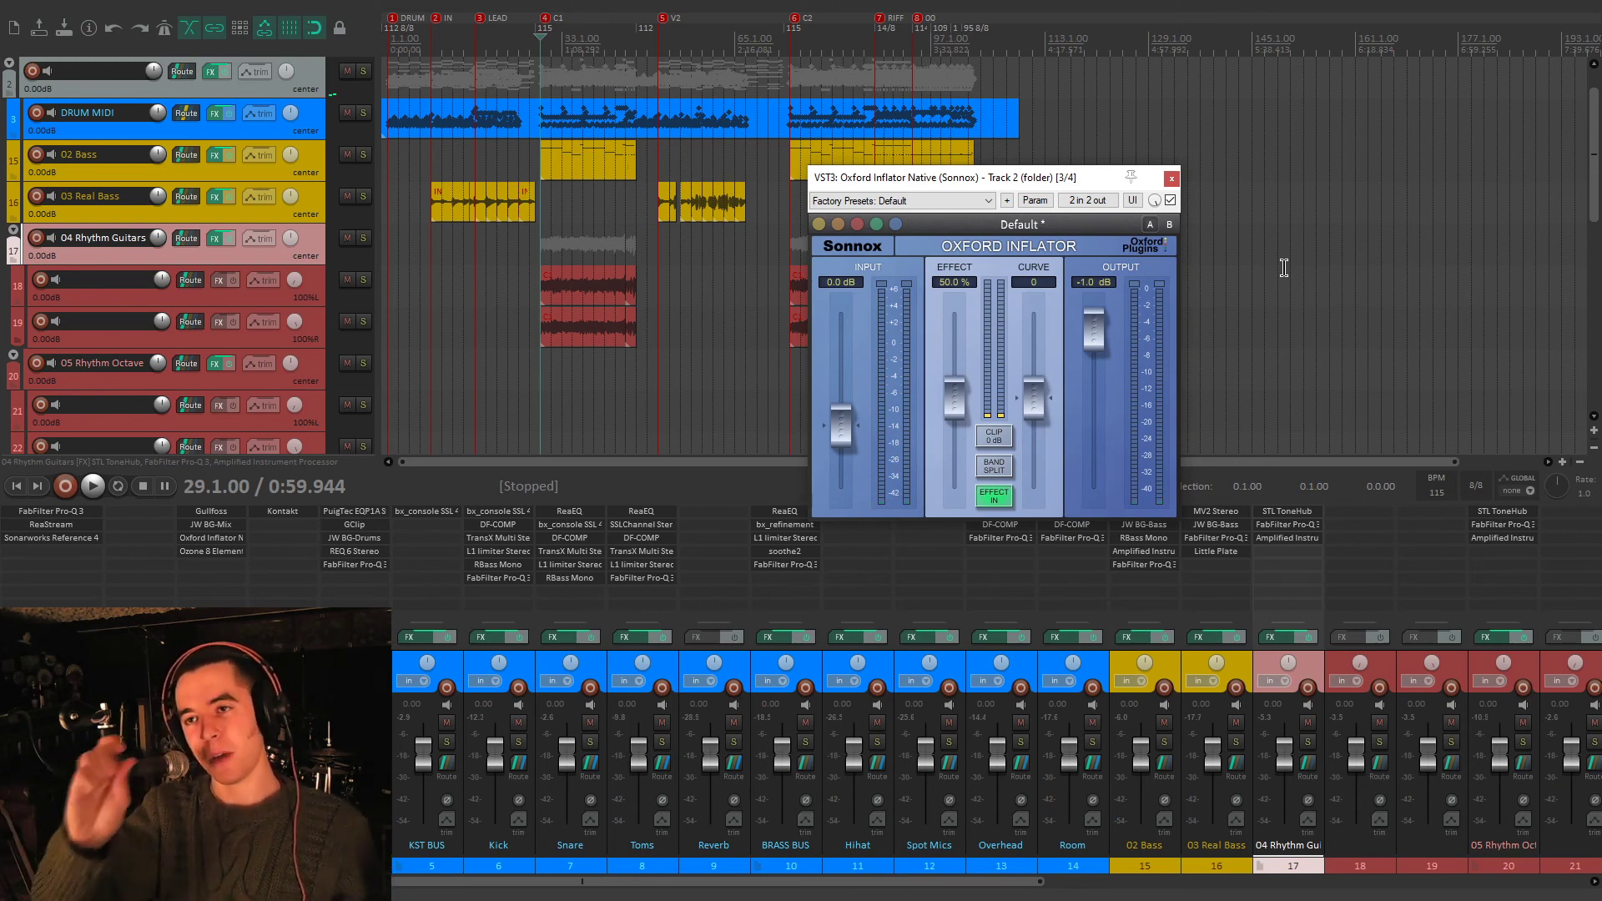
- Replace Oxford Inflator's window with Ozone 8 Elements, play the mix from C1 to examine the Maximizer's limiting, then stop and close it
left_click(1171, 177)
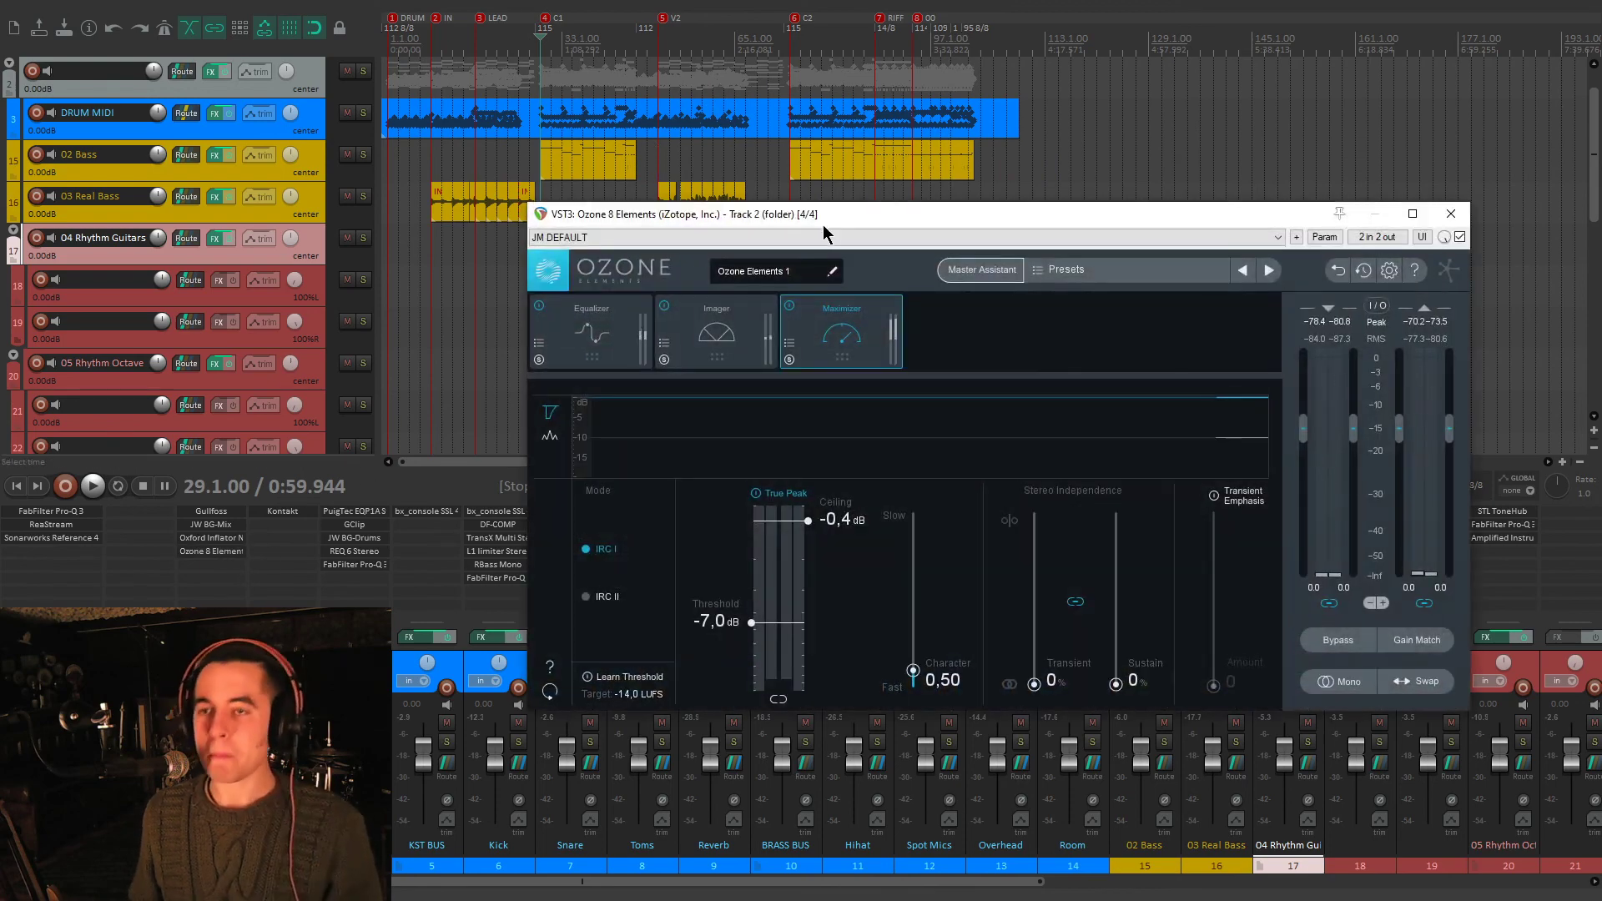
left_click_drag(855, 218, 842, 179)
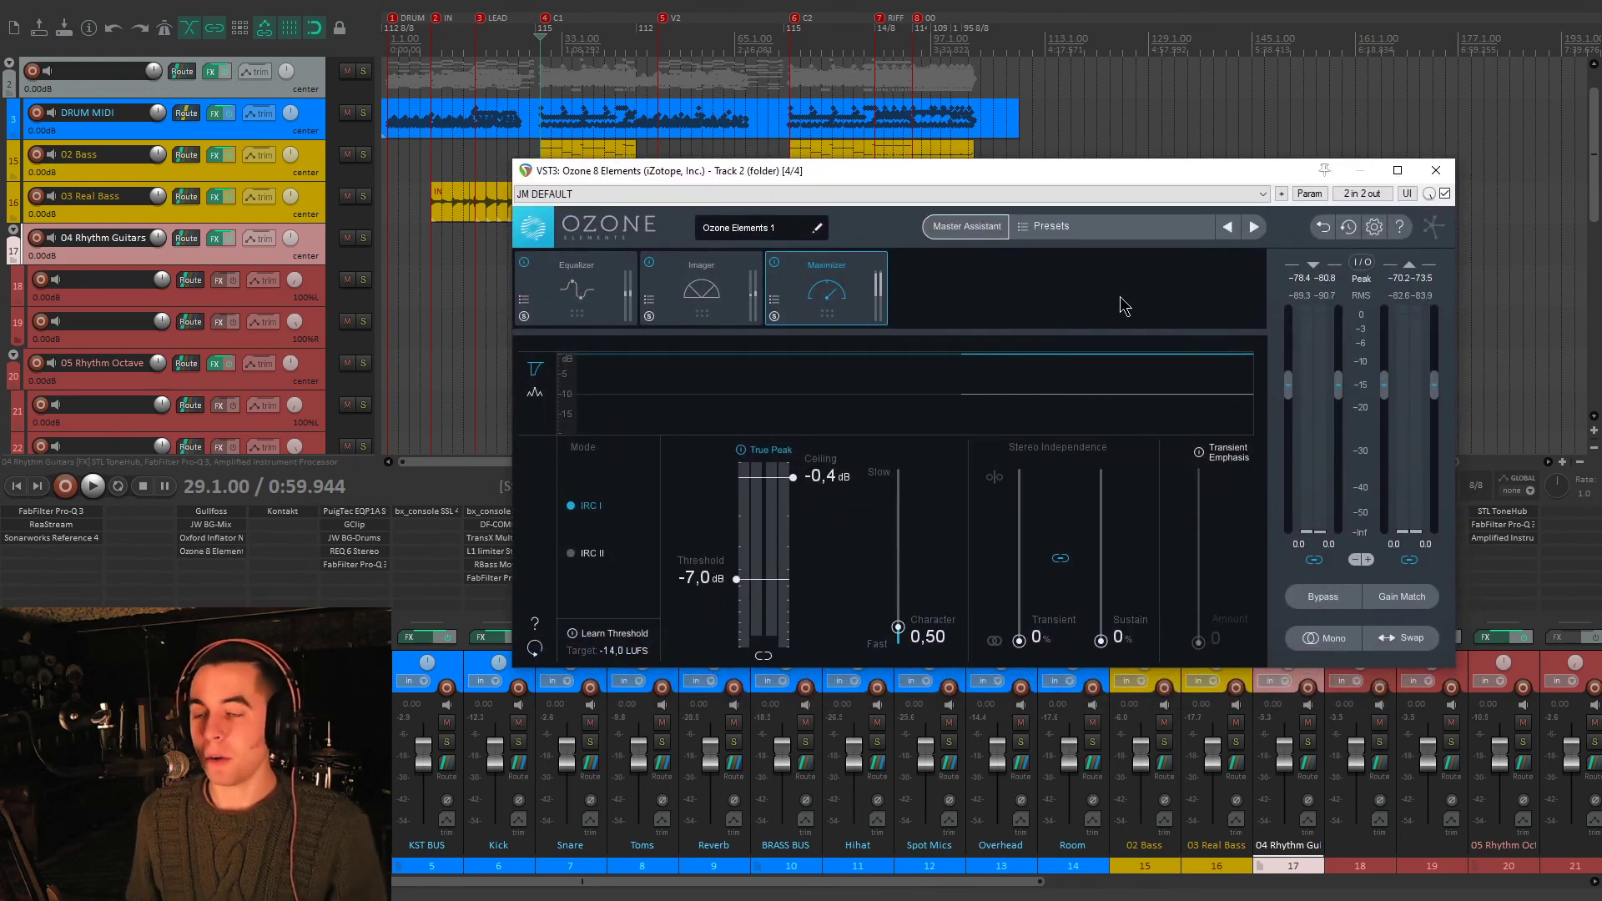
key("space")
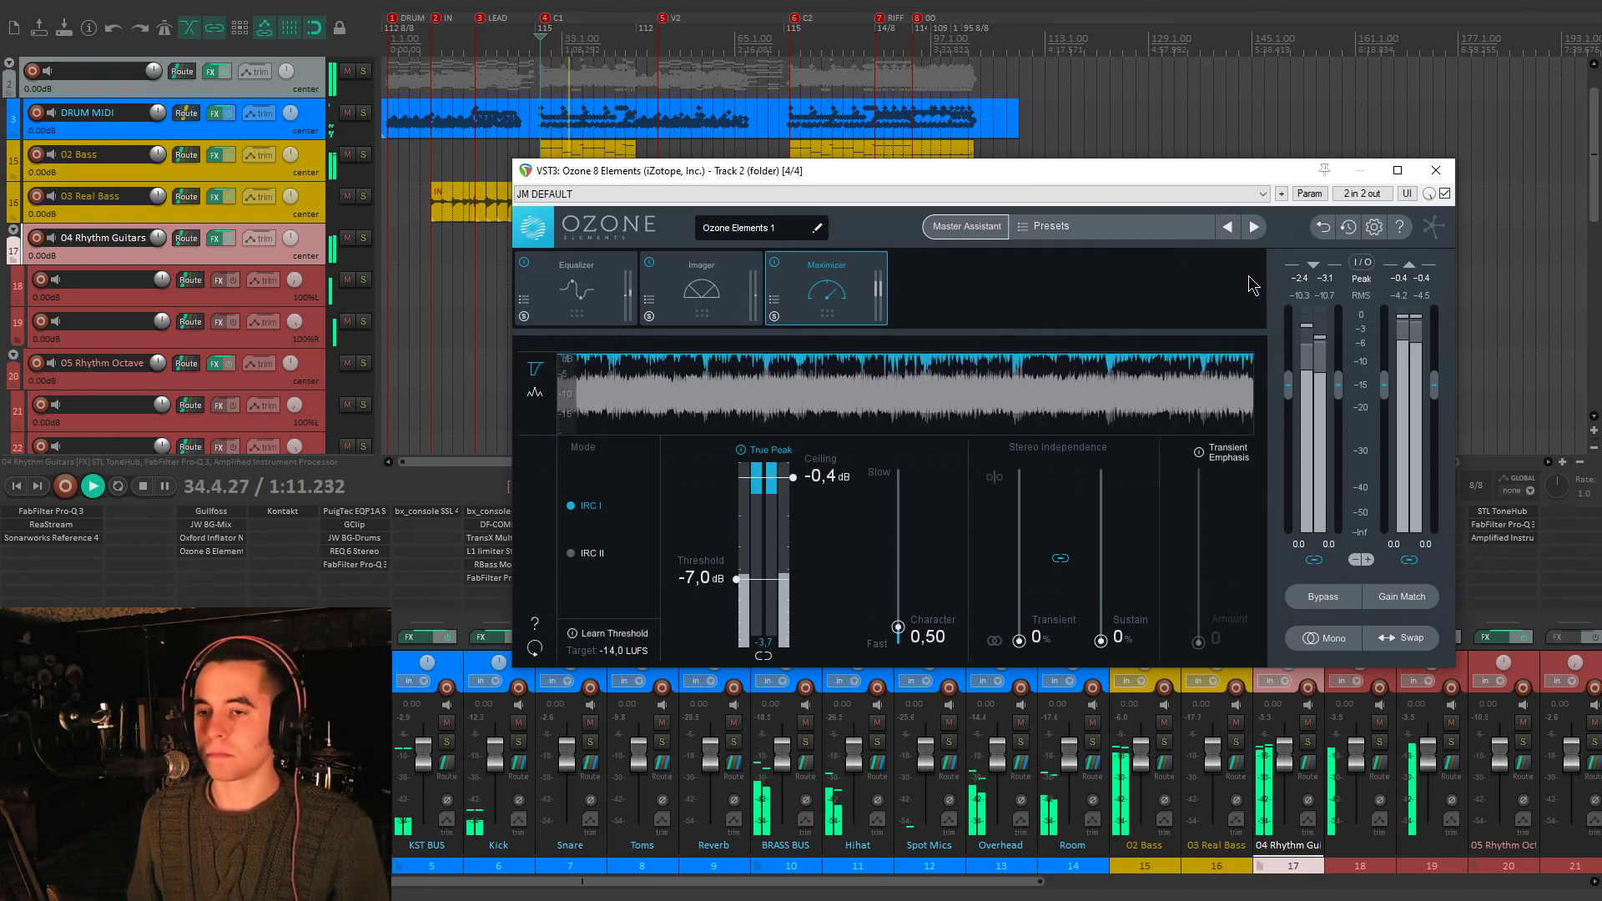
key("space")
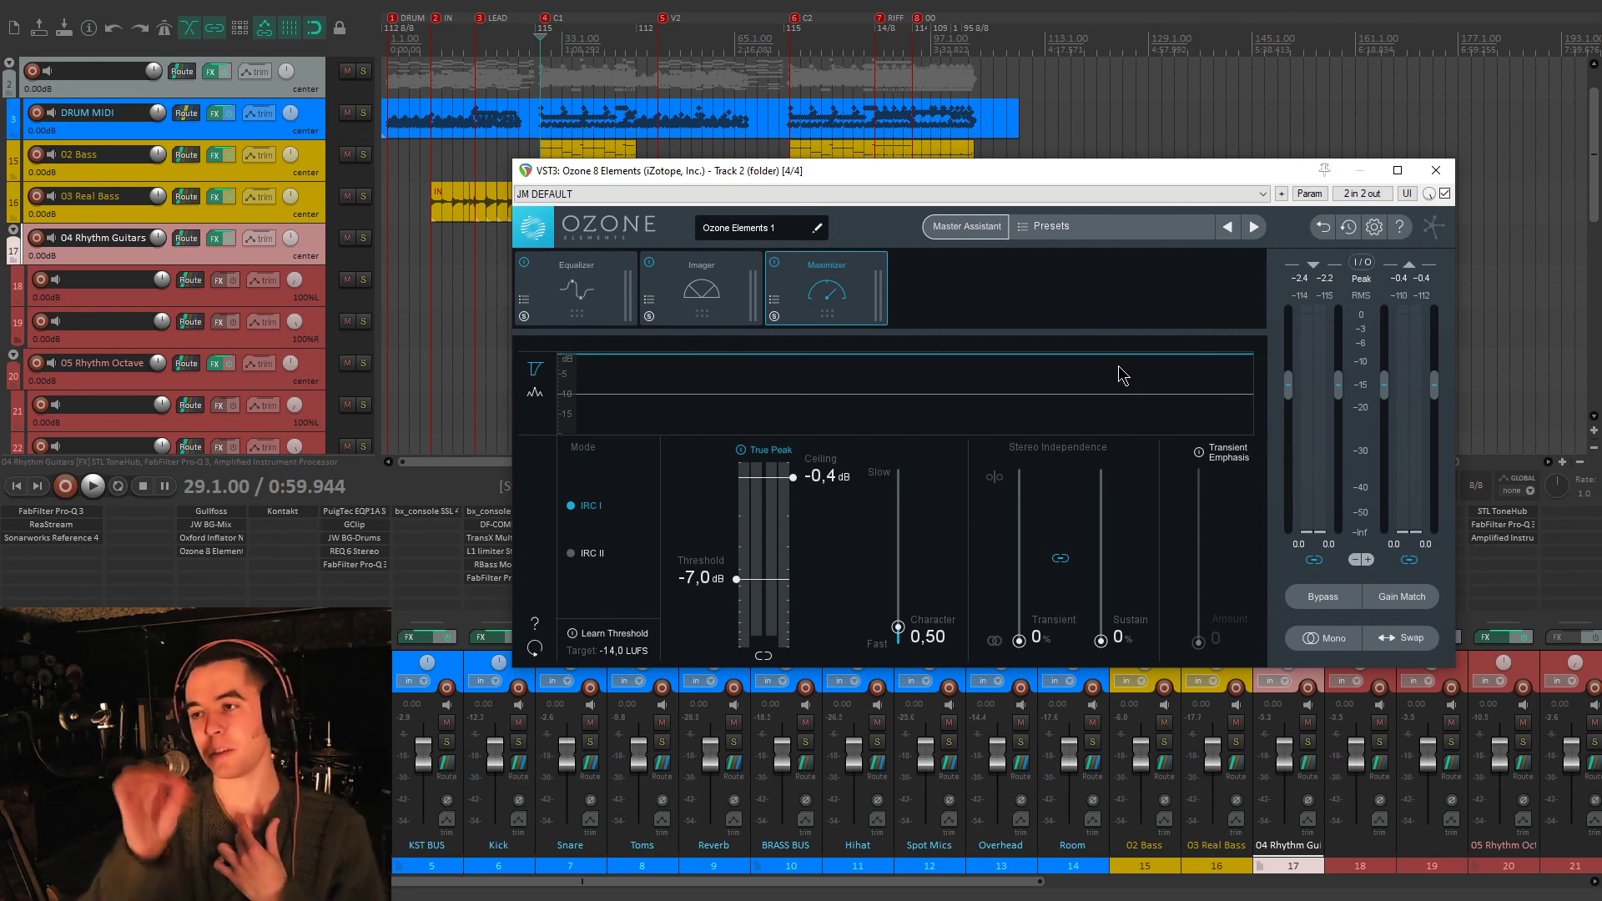
left_click(1435, 171)
- Show more of the song's tracks in the arrangement and place the playback position at the IN marker, bar 9
scroll(1086, 236, "up", 4)
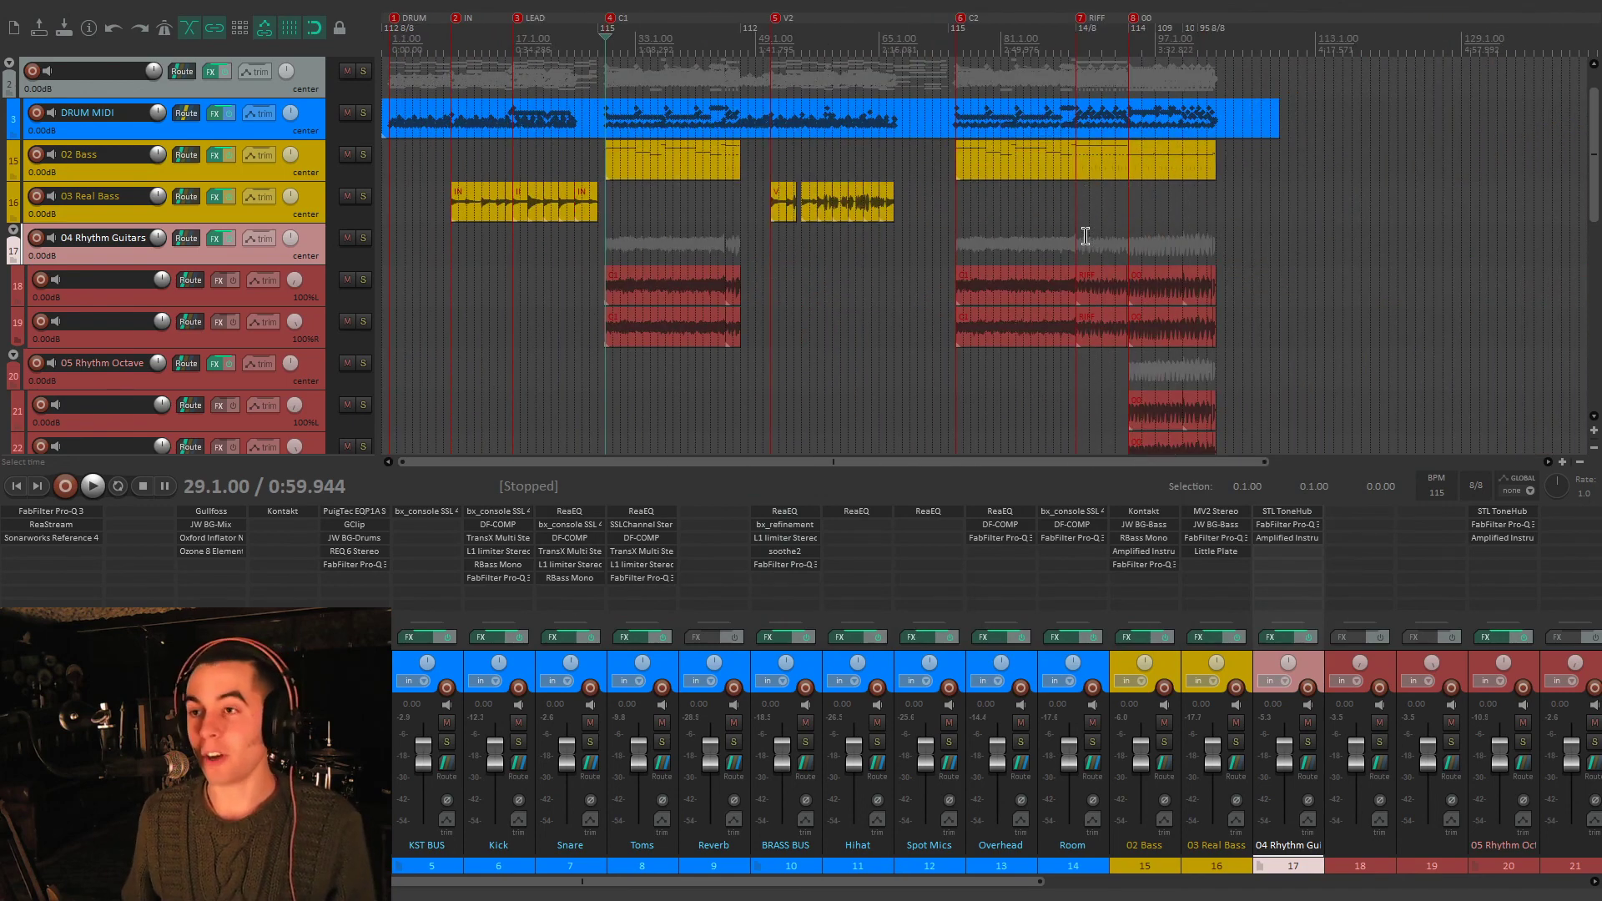
scroll(1086, 236, "up", 2)
scroll(494, 369, "down", 5)
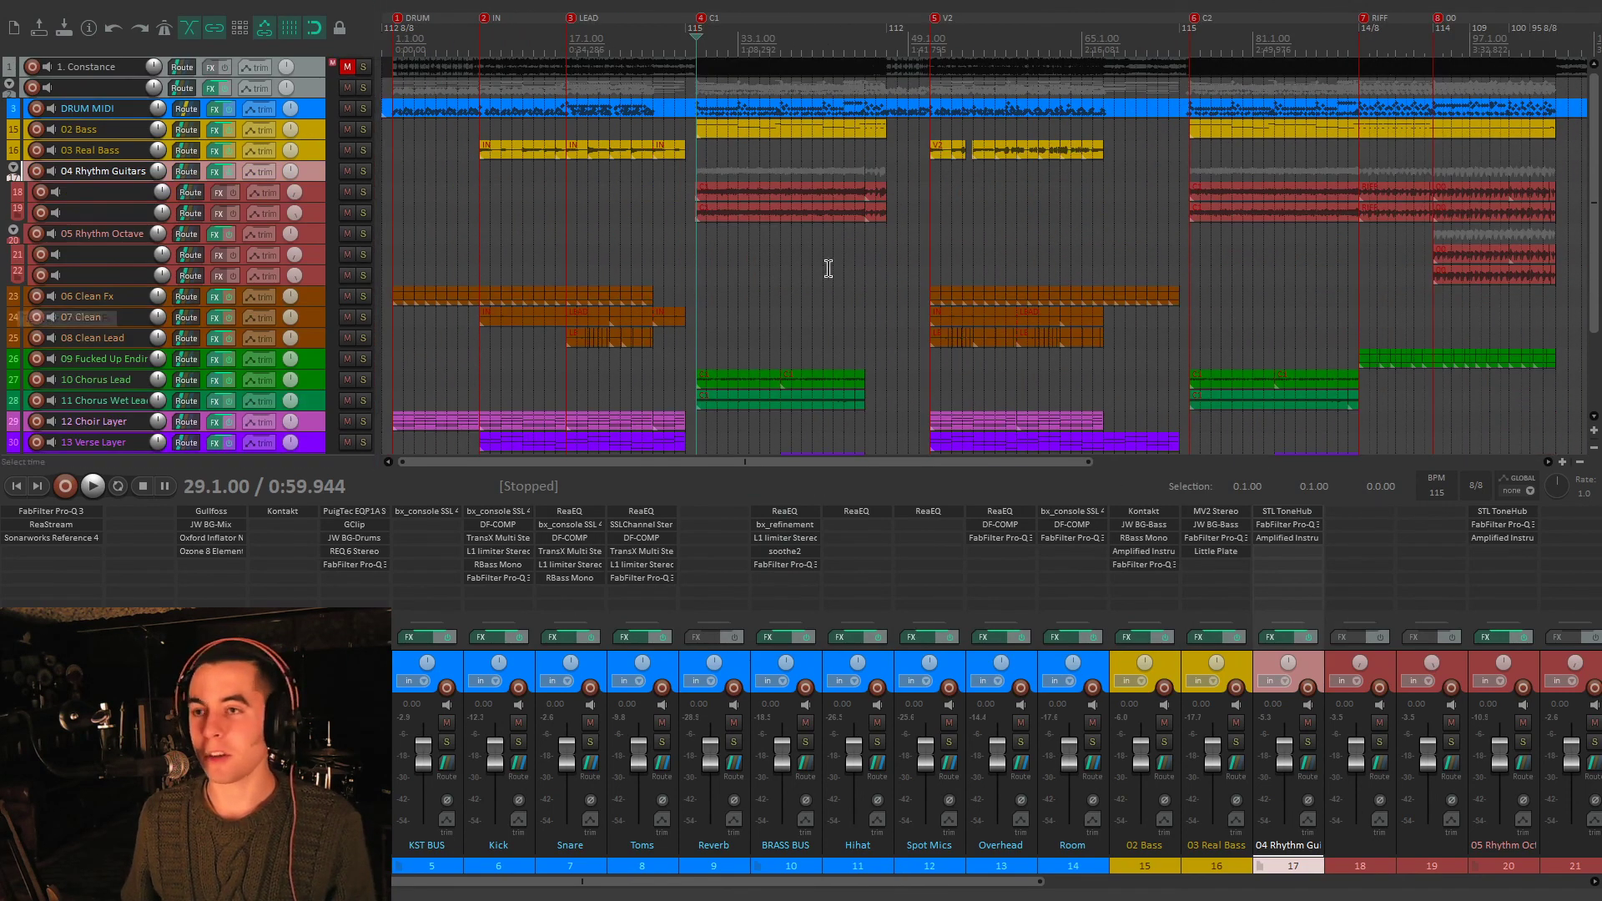
left_click(793, 275)
key("2")
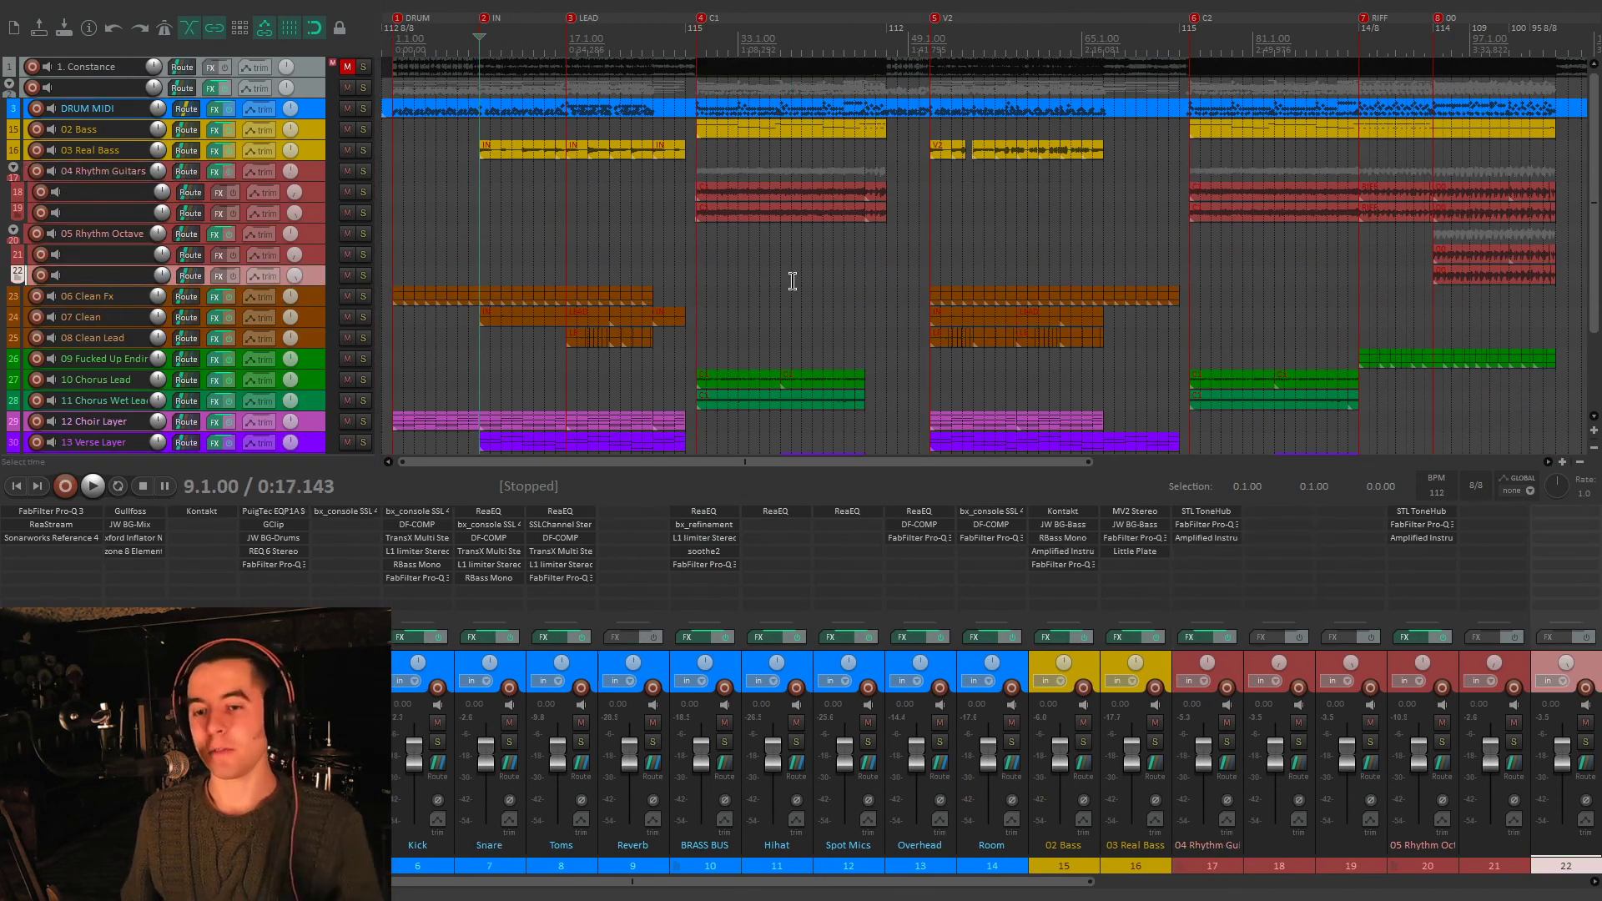